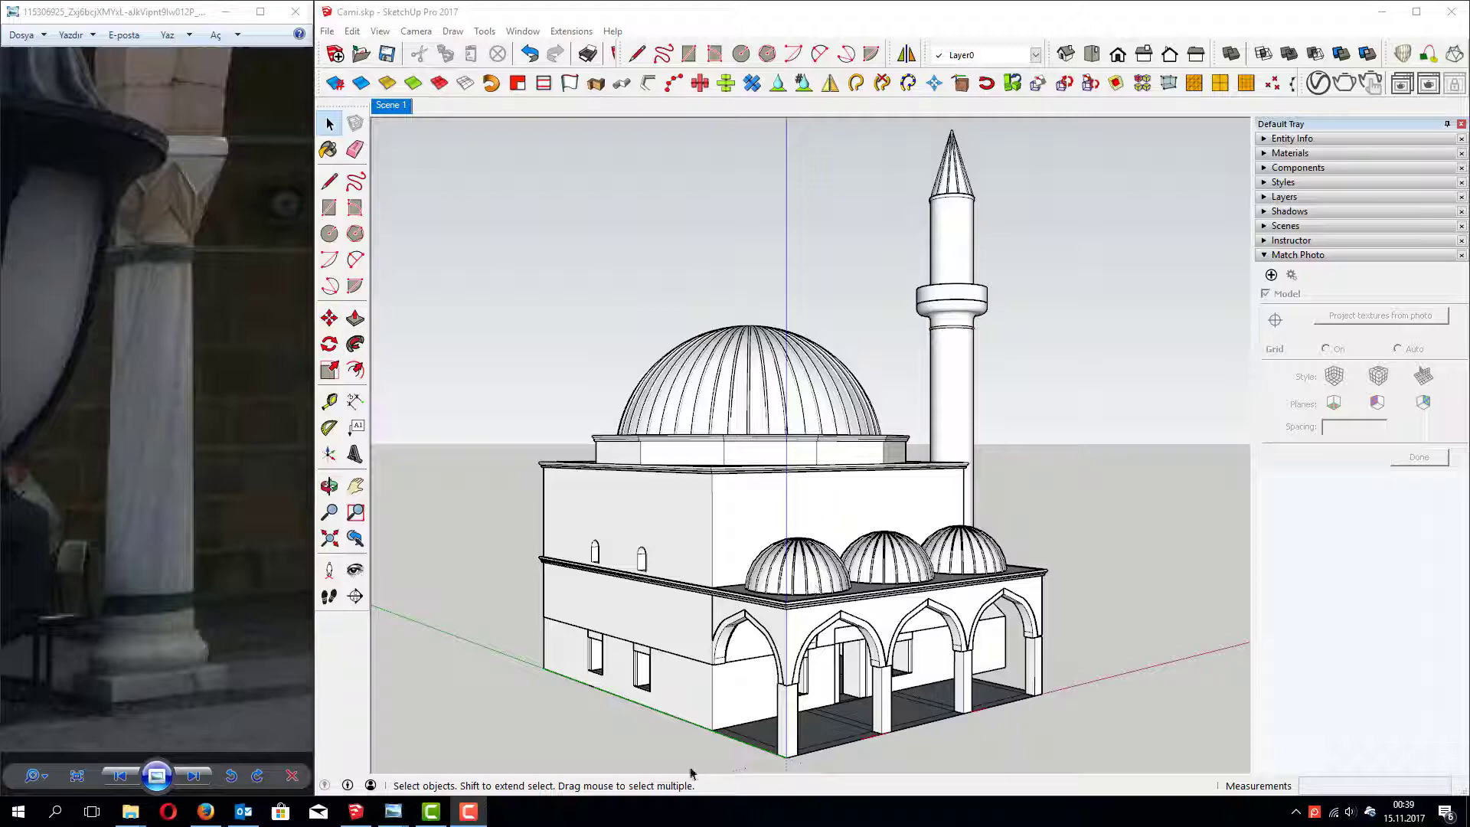
Step: Pan, orbit and zoom in toward the mosque portico's front corner
{"action": "key", "text": "h"}
{"action": "left_click_drag", "start_coordinate": [797, 743], "coordinate": [718, 436]}
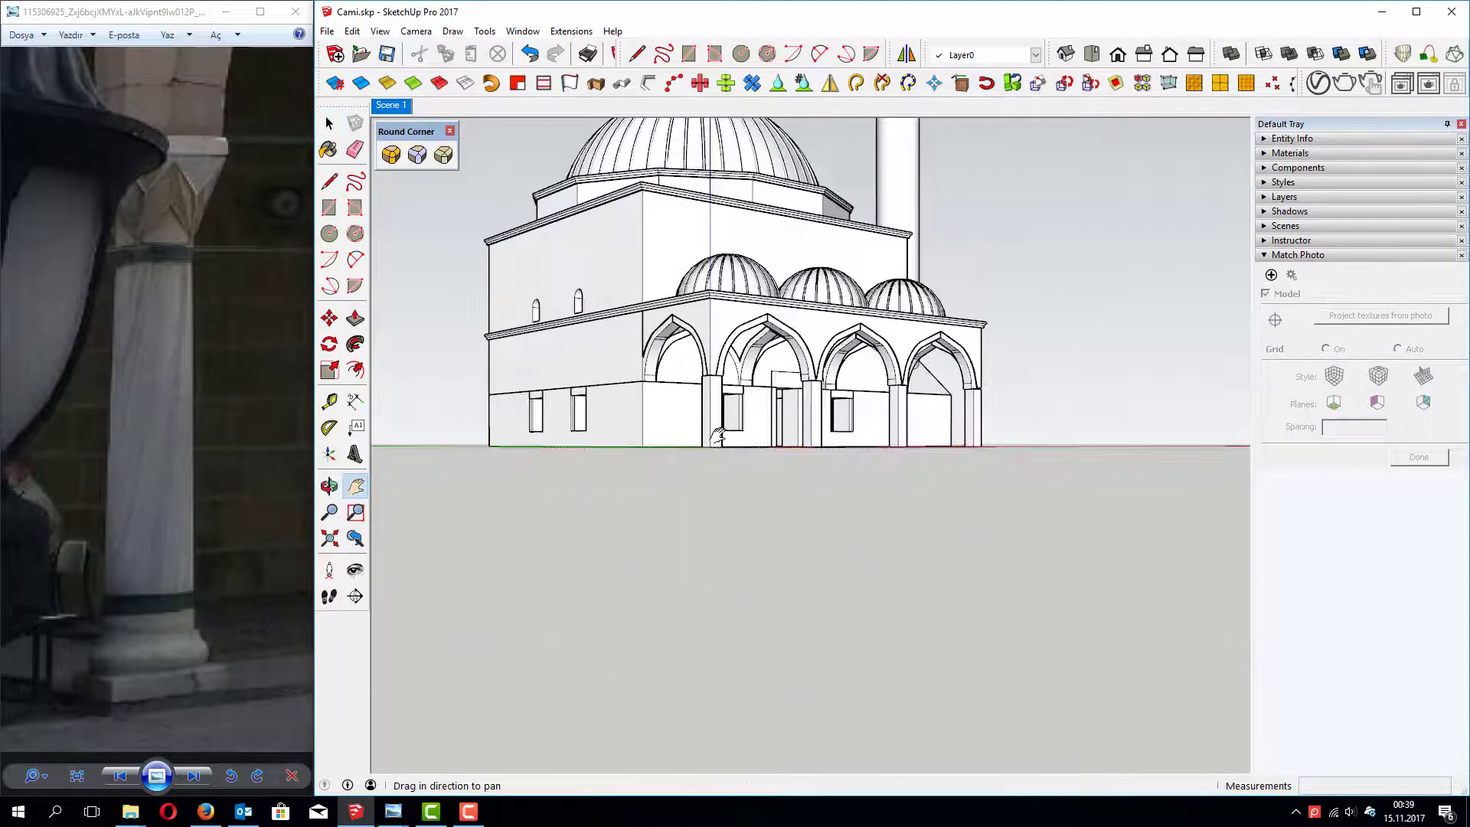
{"action": "middle_click_drag", "start_coordinate": [719, 437], "coordinate": [787, 498]}
{"action": "scroll", "coordinate": [762, 442], "scroll_direction": "up", "scroll_amount": 3}
{"action": "scroll", "coordinate": [762, 442], "scroll_direction": "up", "scroll_amount": 3}
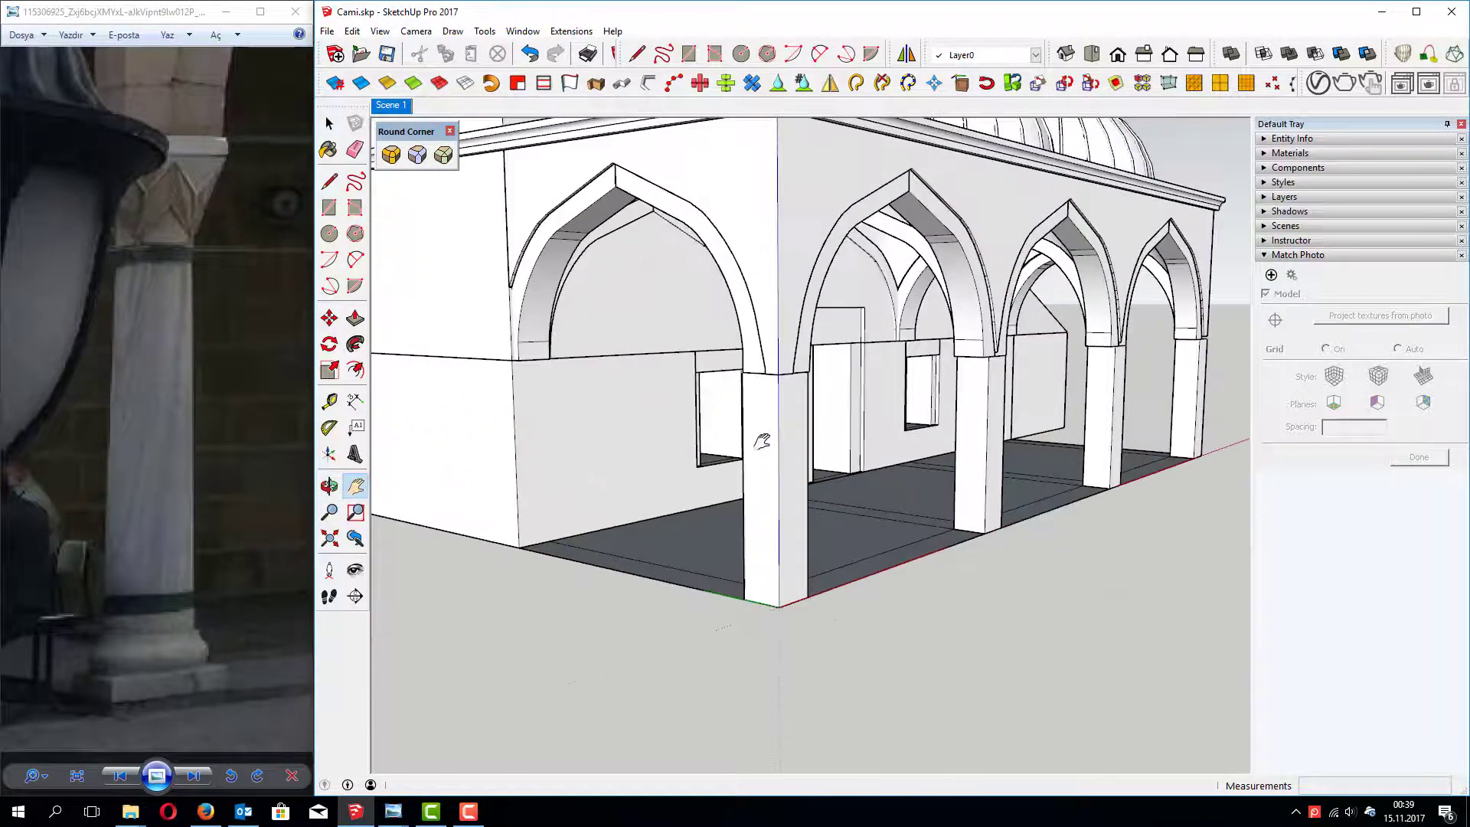
{"action": "scroll", "coordinate": [762, 442], "scroll_direction": "up", "scroll_amount": 3}
{"action": "scroll", "coordinate": [764, 394], "scroll_direction": "up", "scroll_amount": 3}
{"action": "scroll", "coordinate": [755, 406], "scroll_direction": "up", "scroll_amount": 3}
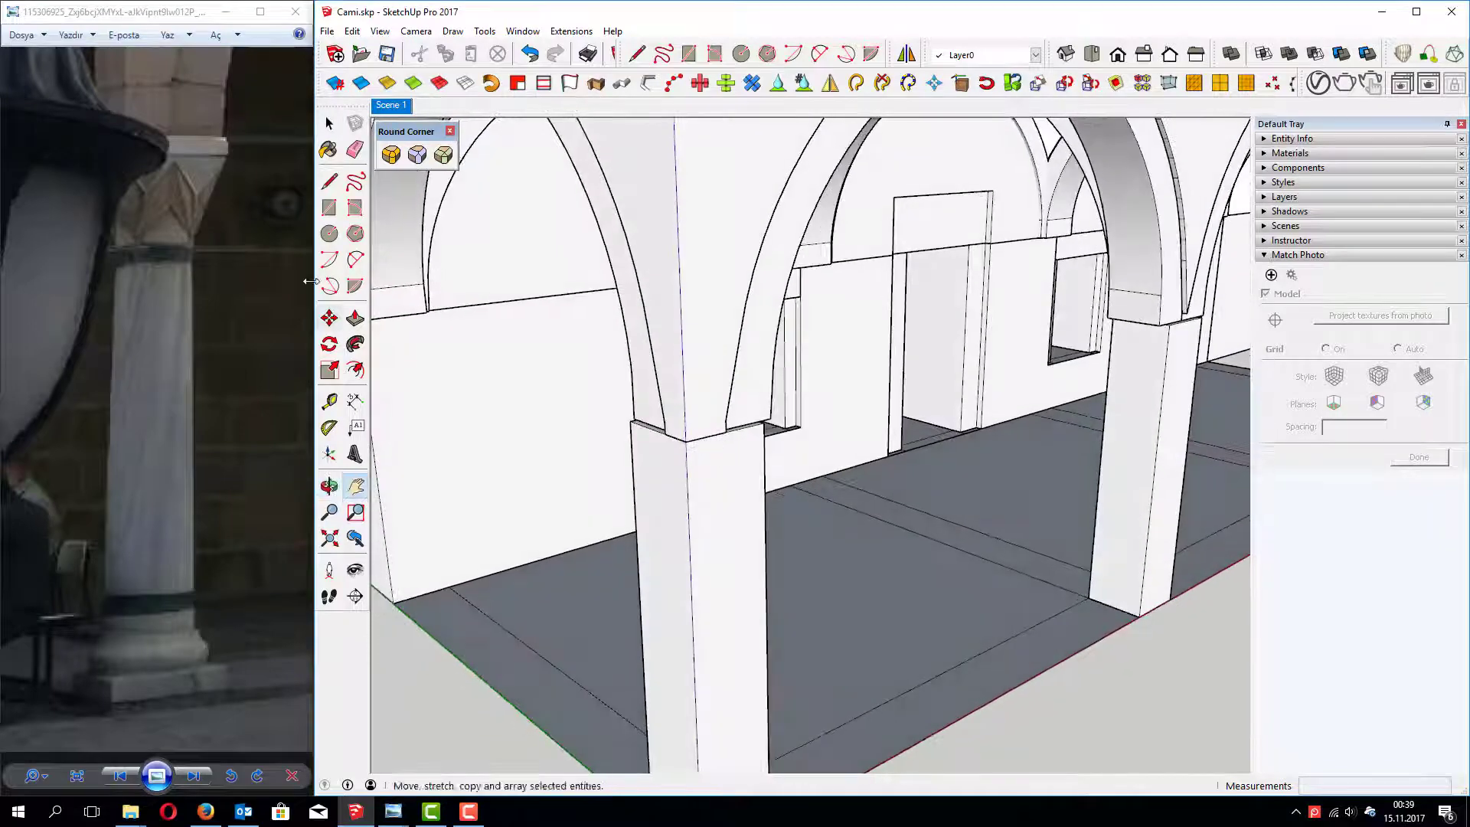
Step: Orbit down and pan to frame the corner column's base and floor
{"action": "left_click_drag", "start_coordinate": [221, 171], "coordinate": [218, 192]}
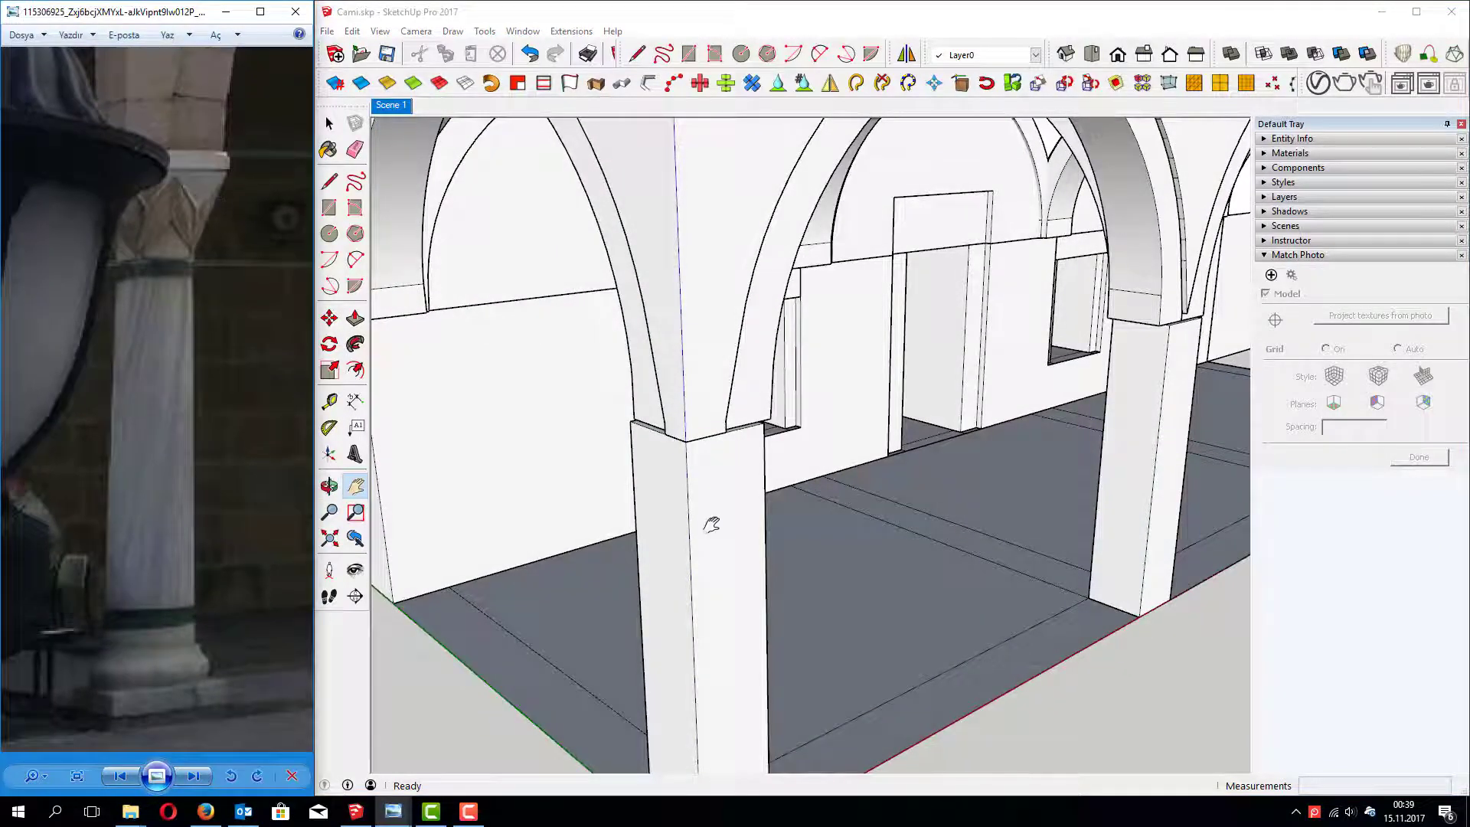
{"action": "mouse_move", "coordinate": [716, 558]}
{"action": "middle_mouse_down"}
{"action": "mouse_move", "coordinate": [735, 351]}
{"action": "mouse_move", "coordinate": [778, 525]}
{"action": "mouse_move", "coordinate": [751, 462]}
{"action": "mouse_move", "coordinate": [771, 443]}
{"action": "middle_mouse_up"}
{"action": "scroll", "coordinate": [734, 515], "scroll_direction": "up", "scroll_amount": 5}
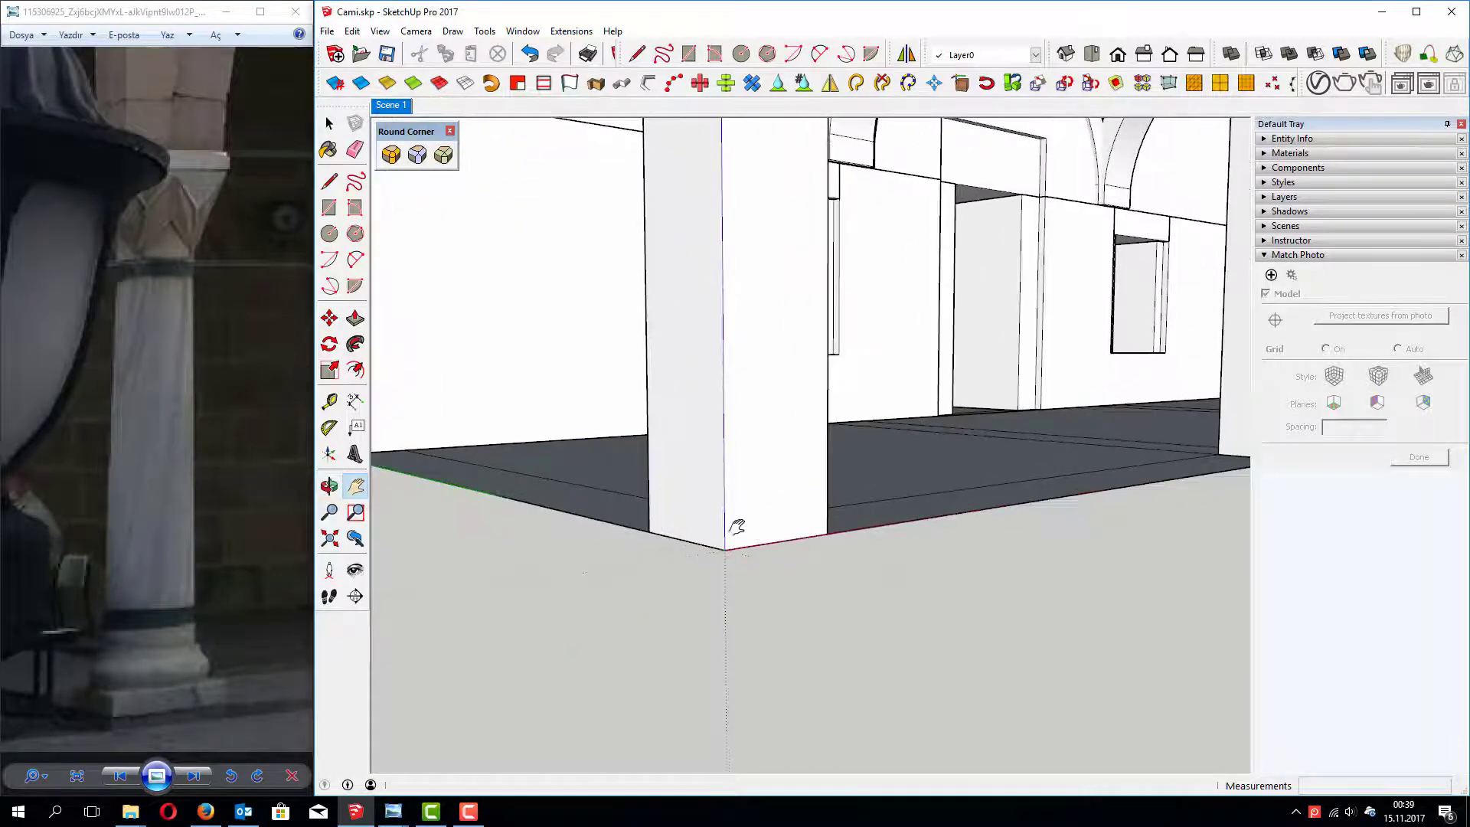
{"action": "middle_click_drag", "start_coordinate": [734, 525], "coordinate": [747, 538], "text": "shift"}
Step: Trace lines along the corner column's footprint, then hide the existing corner column
{"action": "scroll", "coordinate": [747, 539], "scroll_direction": "up", "scroll_amount": 2}
{"action": "key", "text": "l"}
{"action": "left_click", "coordinate": [634, 547]}
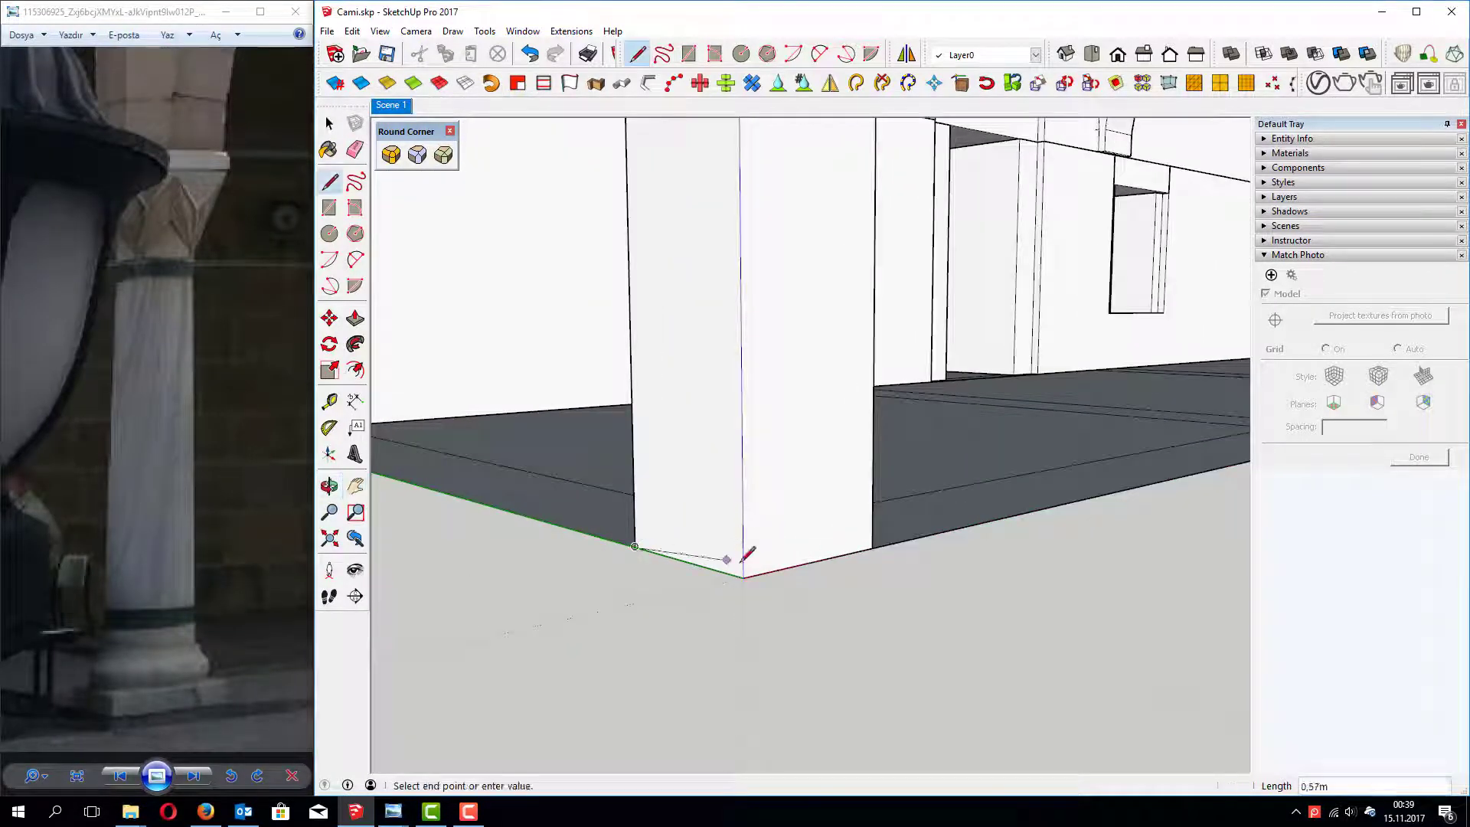
{"action": "left_click", "coordinate": [743, 576]}
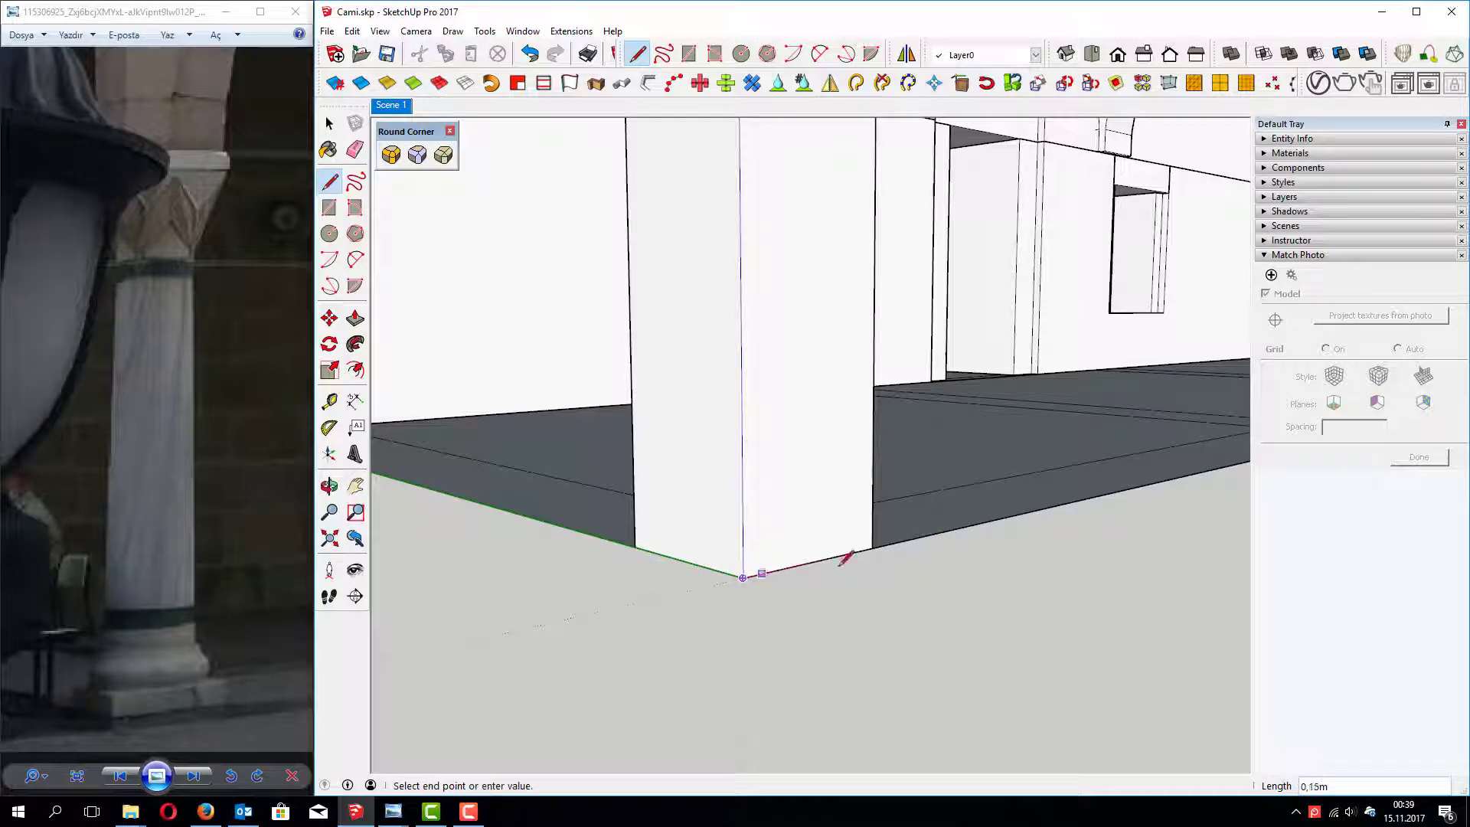
{"action": "left_click", "coordinate": [873, 548]}
{"action": "key", "text": "space"}
{"action": "right_click", "coordinate": [767, 472]}
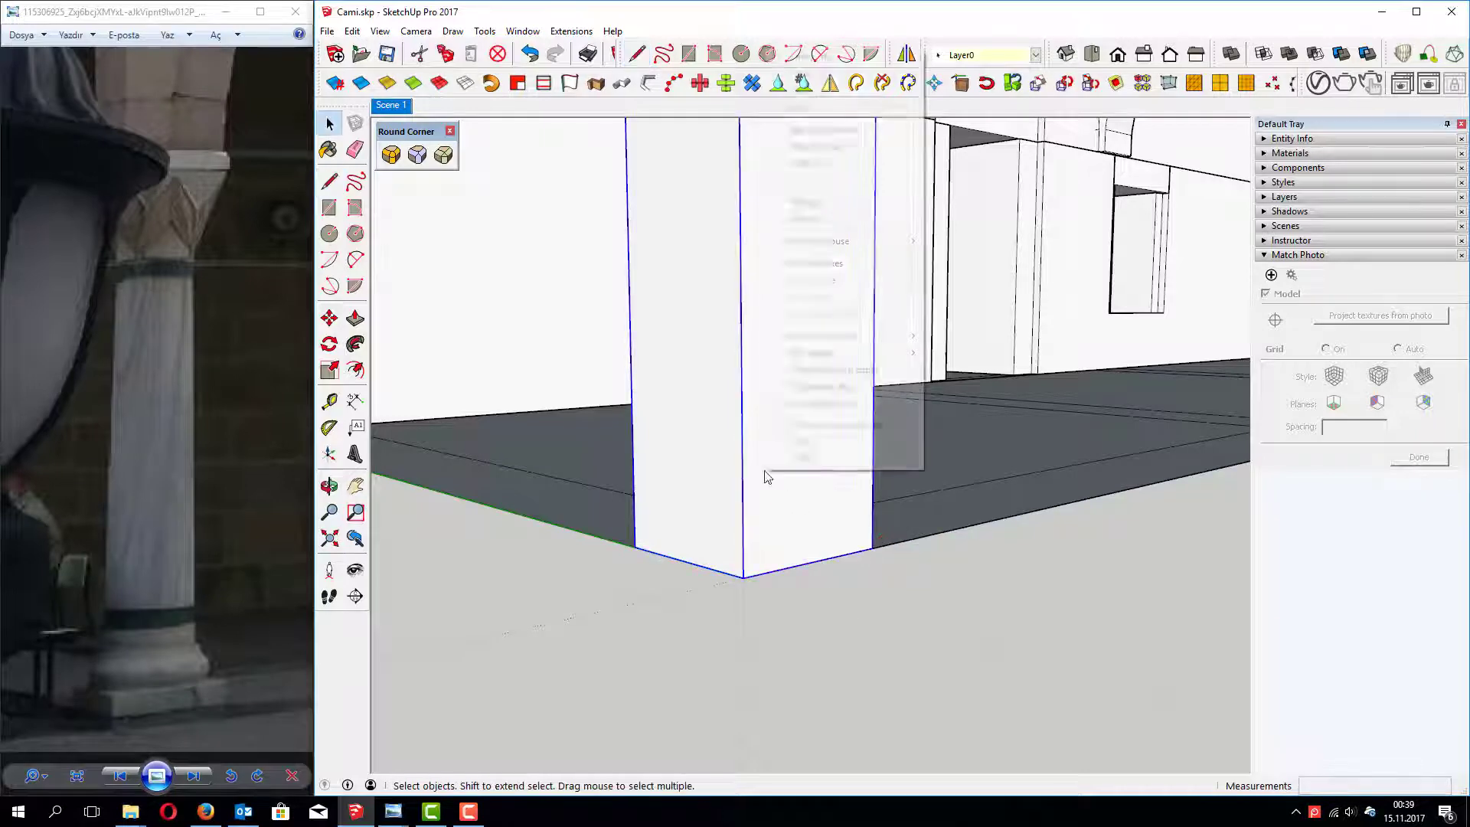
{"action": "left_click", "coordinate": [800, 91]}
Step: Draw a square outline face on the floor at the portico corner
{"action": "middle_click_drag", "start_coordinate": [912, 568], "coordinate": [715, 734]}
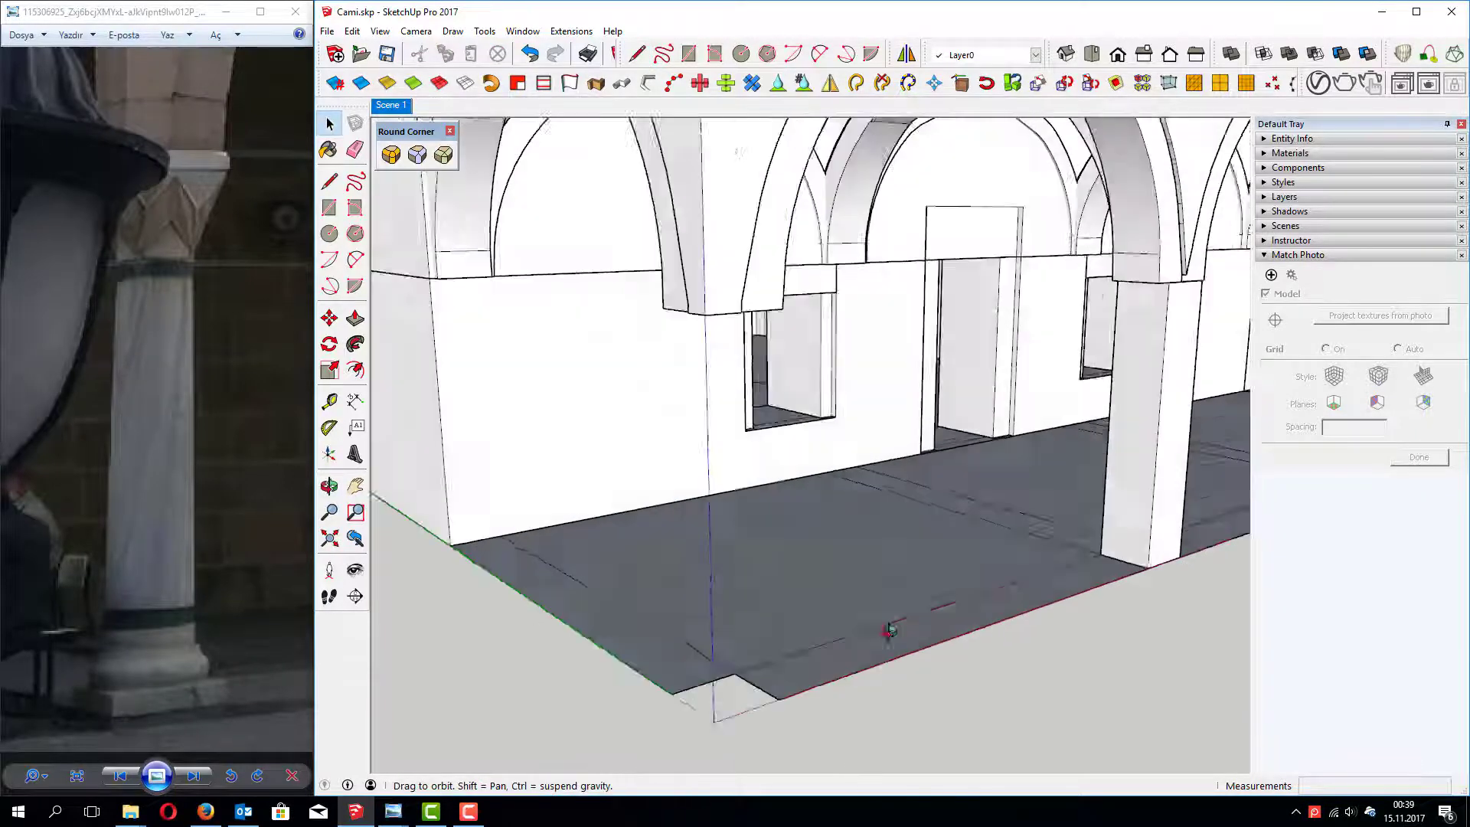
{"action": "scroll", "coordinate": [704, 750], "scroll_direction": "up", "scroll_amount": 3}
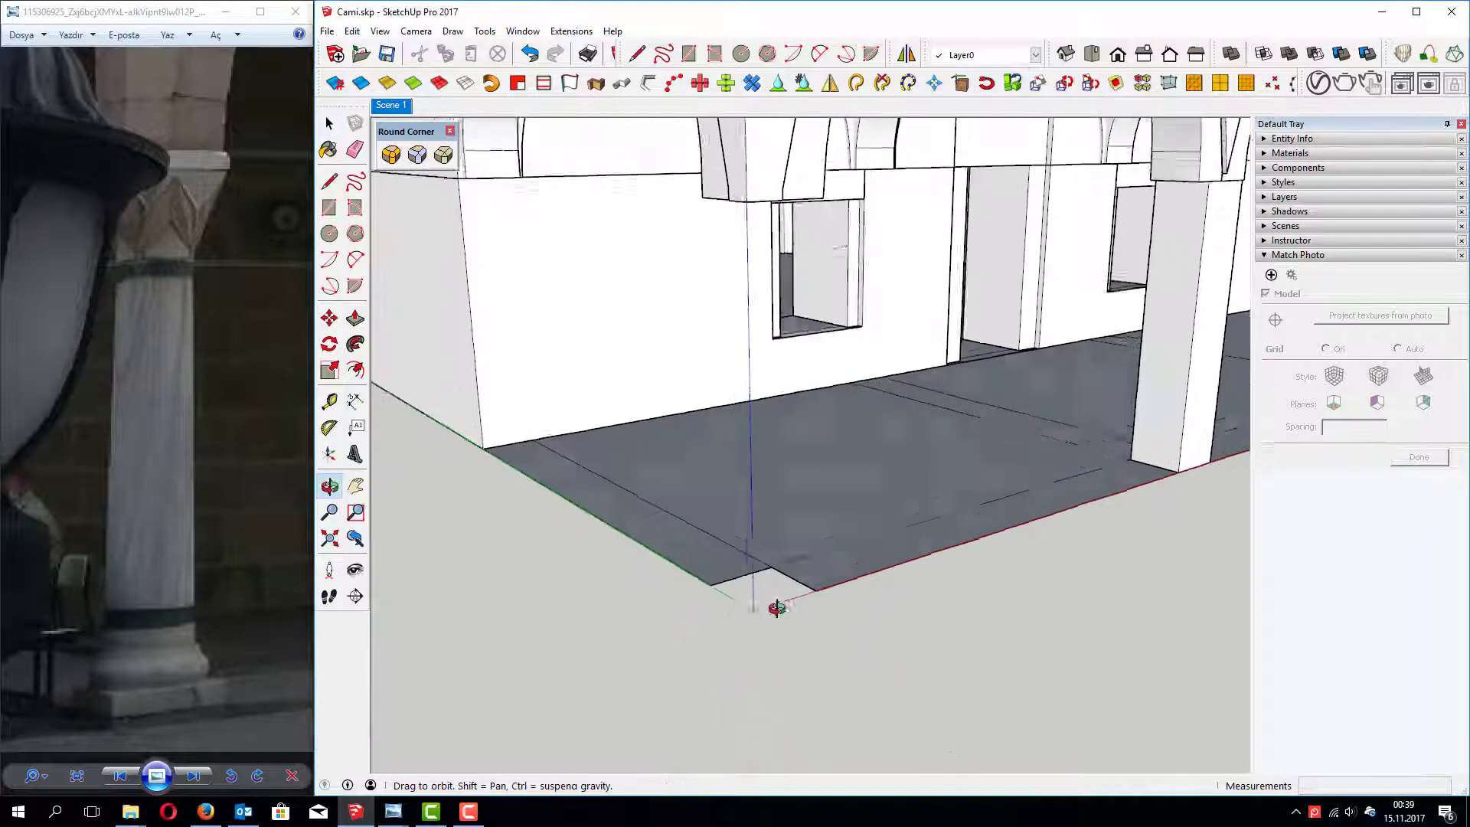
{"action": "middle_click_drag", "start_coordinate": [761, 590], "coordinate": [779, 686], "text": "shift"}
{"action": "key", "text": "l"}
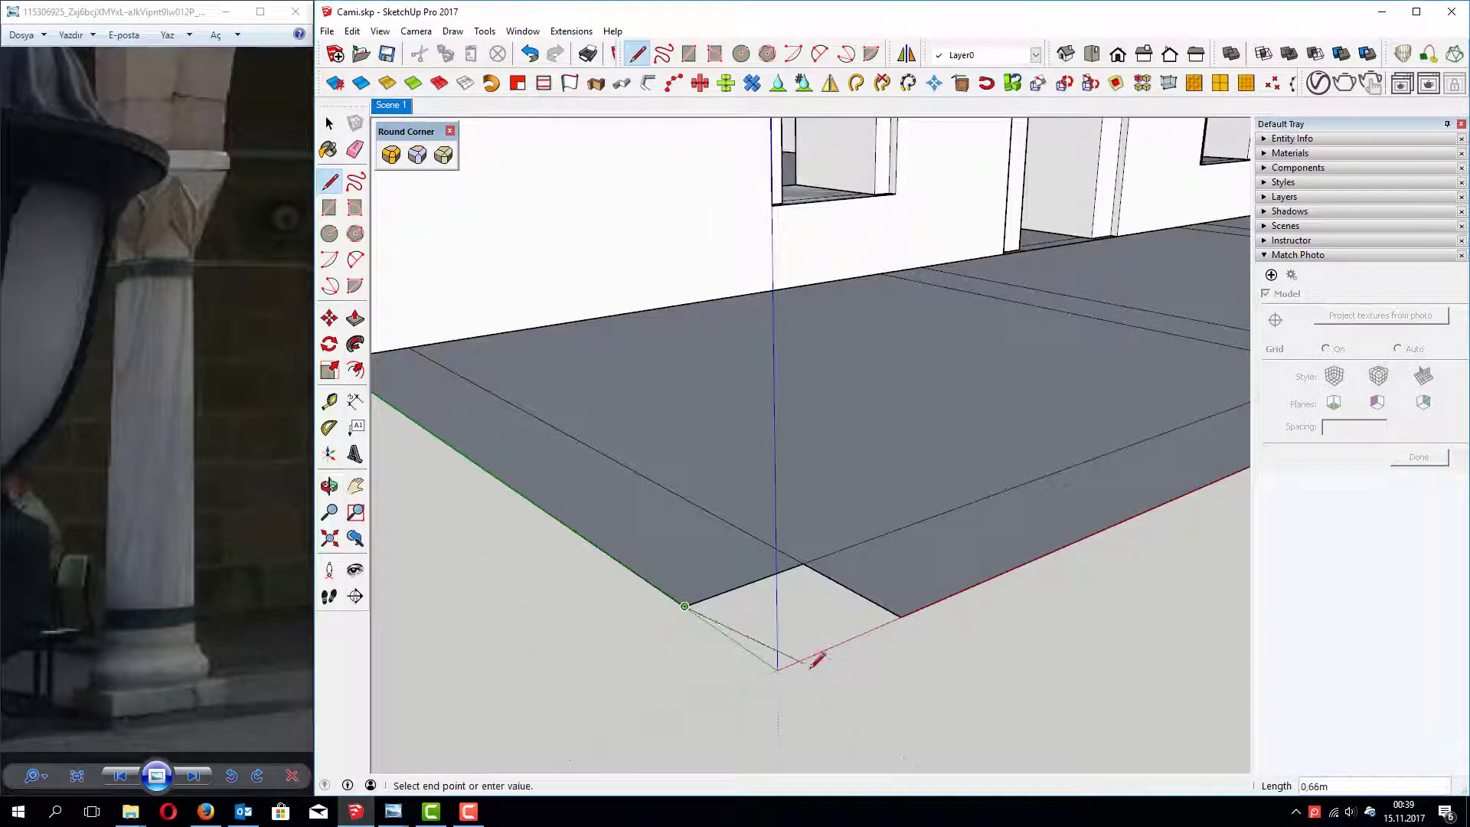
{"action": "left_click", "coordinate": [684, 605]}
{"action": "left_click", "coordinate": [777, 671]}
{"action": "left_click", "coordinate": [901, 615]}
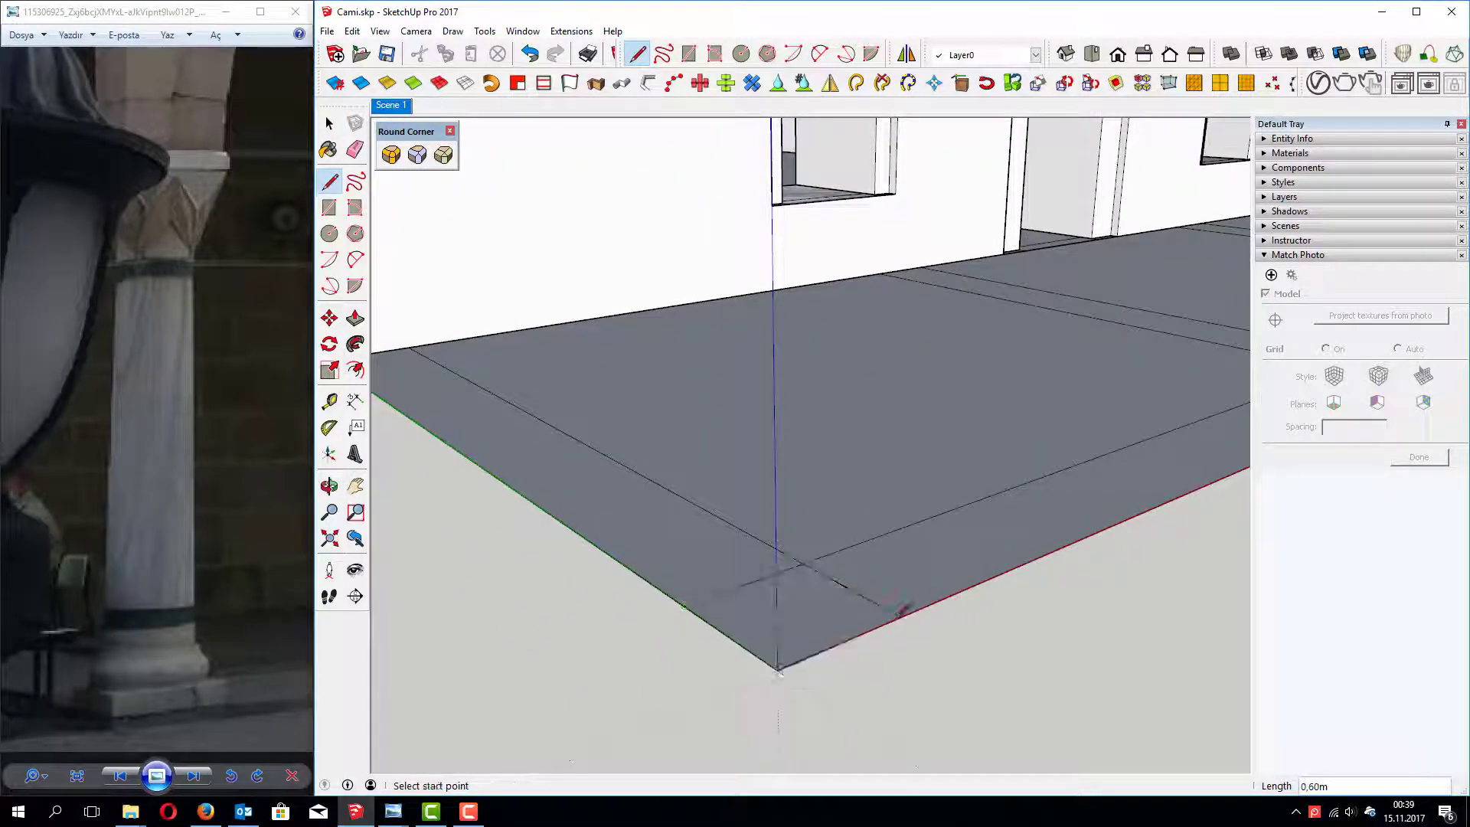
Step: Group the square face and push/pull it up 0.10 m into a plinth
{"action": "key", "text": "space"}
{"action": "right_click", "coordinate": [796, 600]}
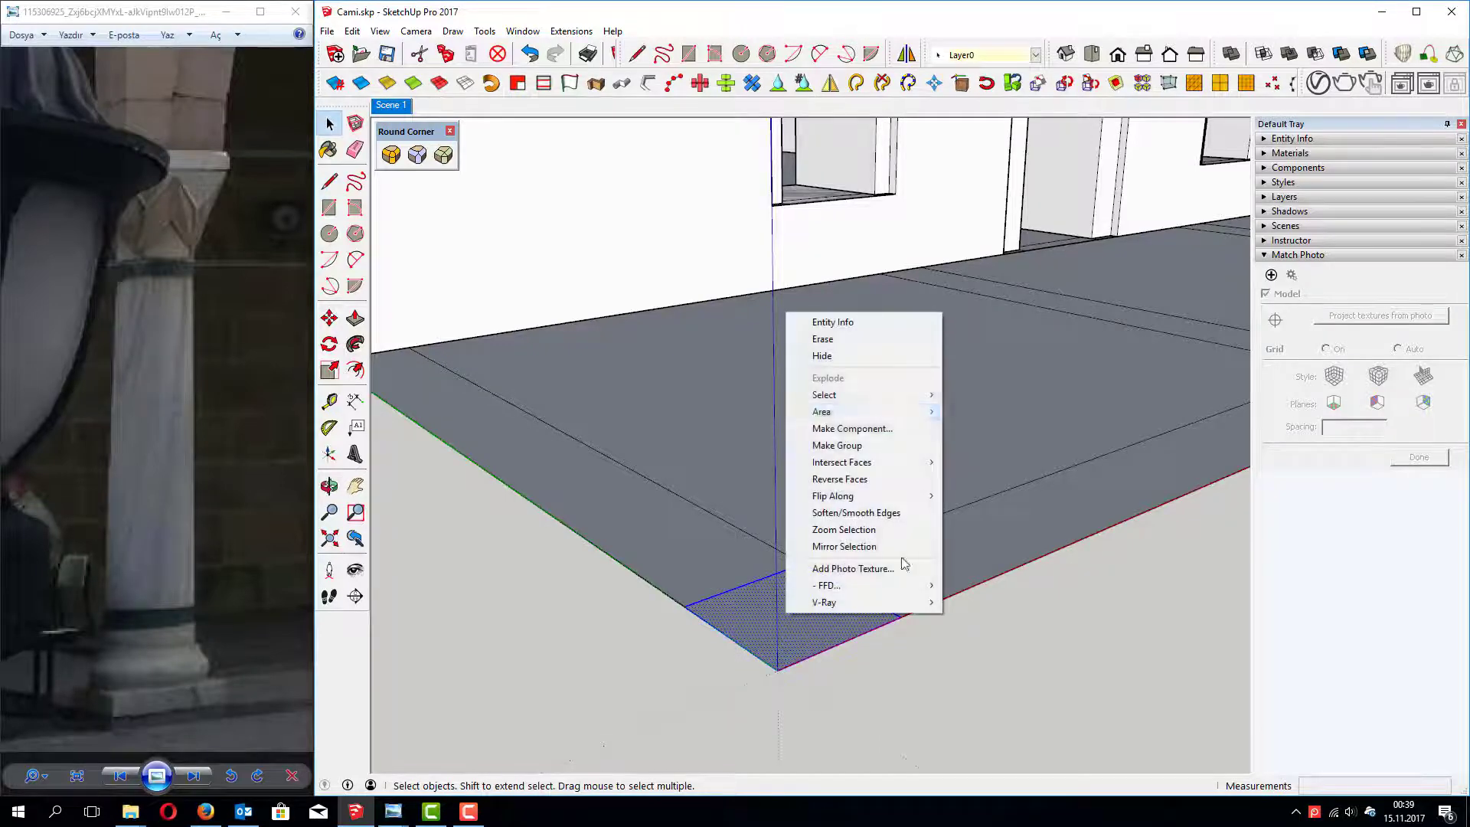
{"action": "left_click", "coordinate": [840, 446]}
{"action": "double_click", "coordinate": [821, 610]}
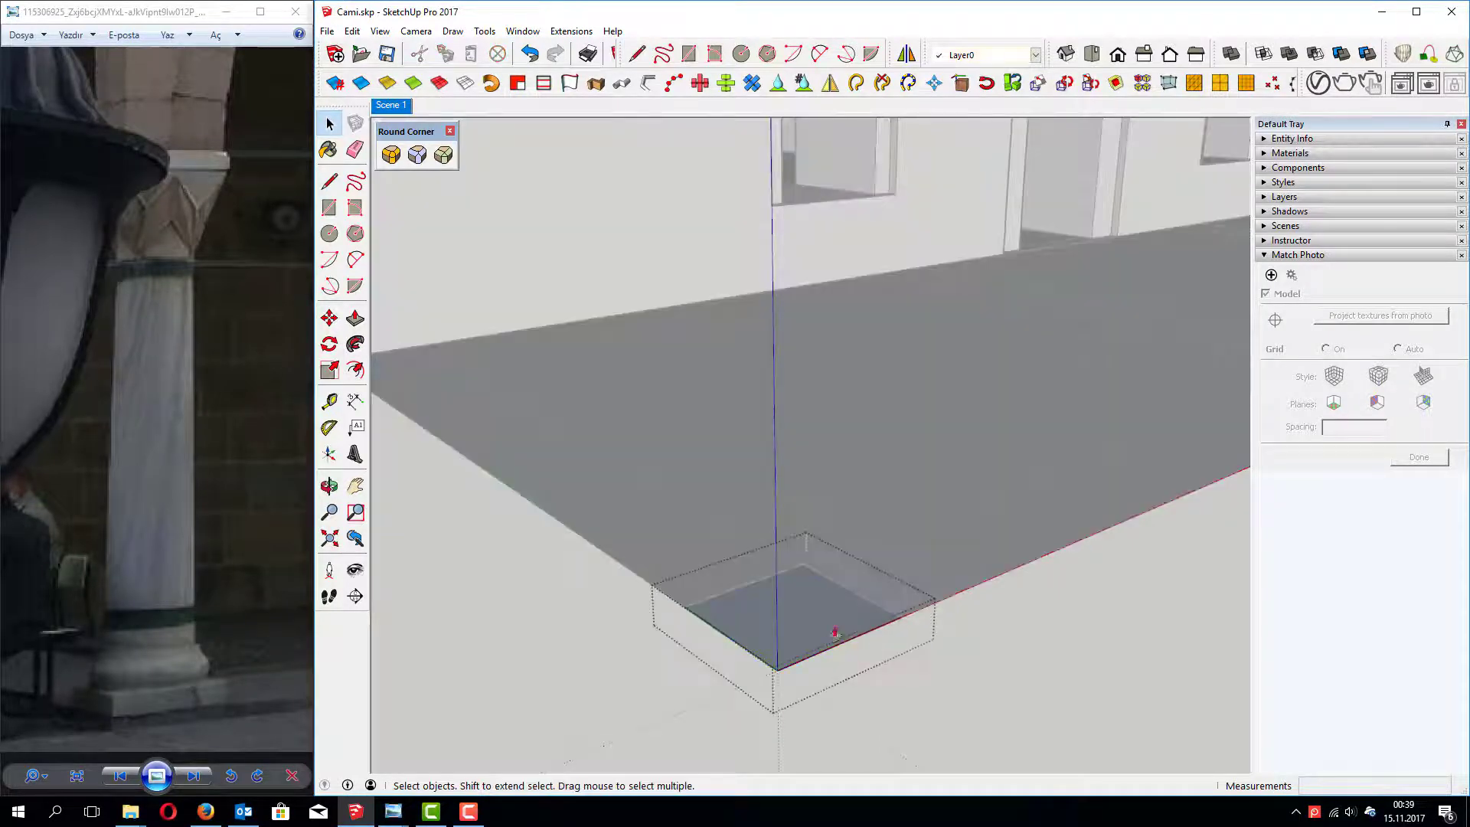
{"action": "key", "text": "p"}
{"action": "left_click", "coordinate": [802, 620]}
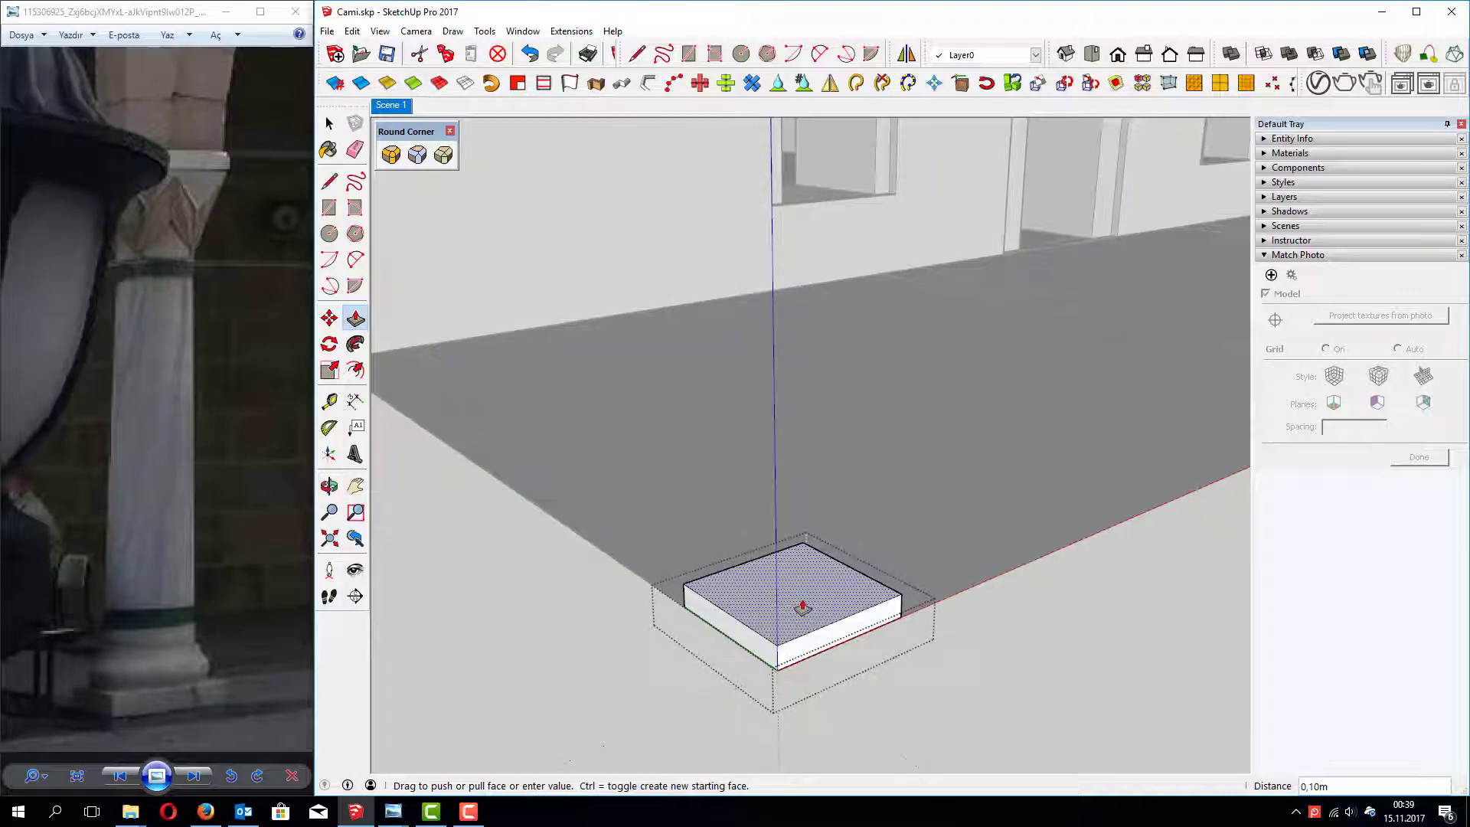
{"action": "type", "text": "0.1"}
{"action": "key", "text": "Return"}
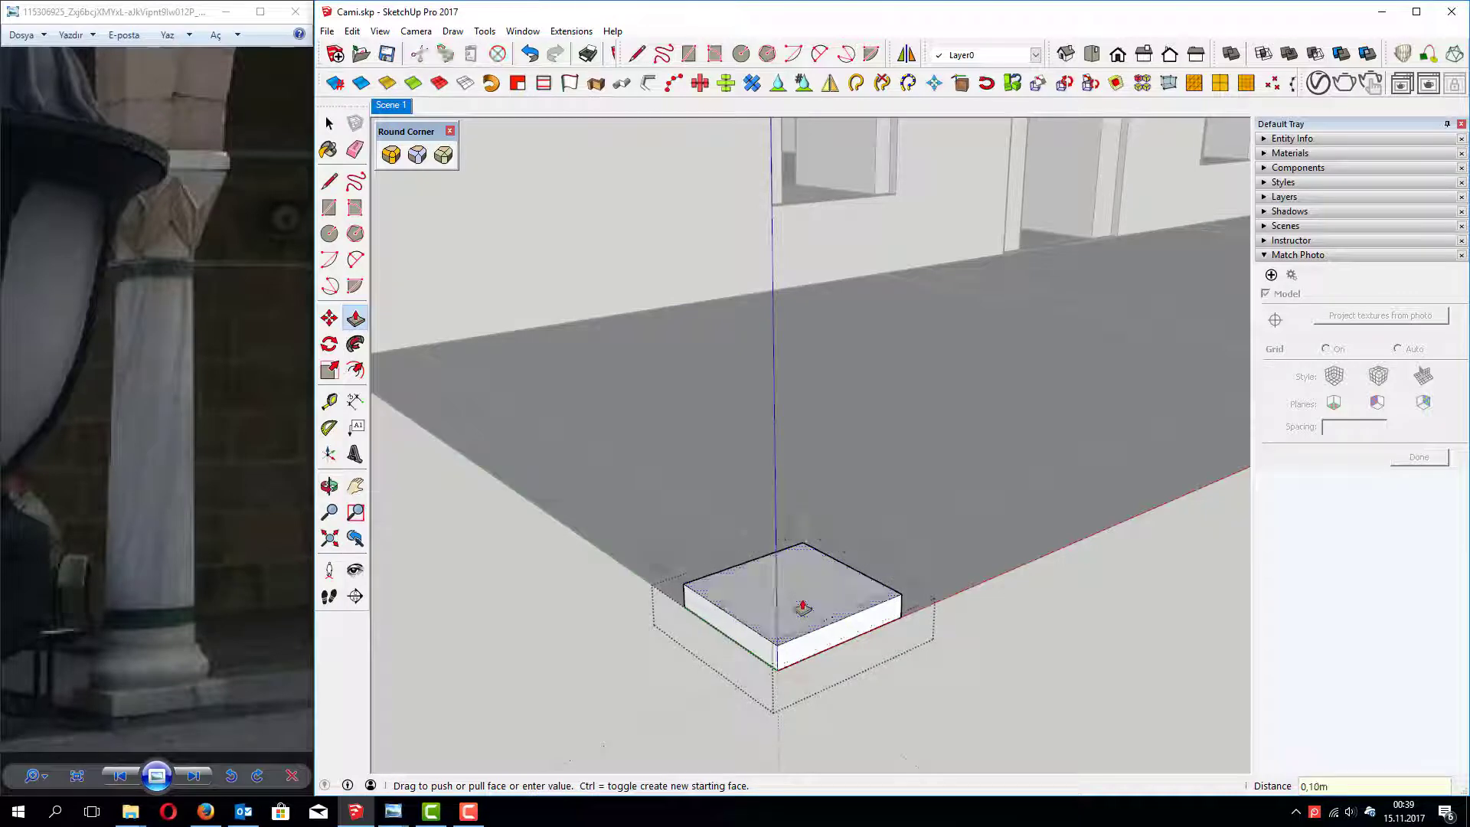
{"action": "mouse_move", "coordinate": [802, 608]}
{"action": "middle_mouse_down"}
{"action": "mouse_move", "coordinate": [804, 503]}
{"action": "mouse_move", "coordinate": [830, 591]}
{"action": "middle_mouse_up"}
{"action": "scroll", "coordinate": [814, 585], "scroll_direction": "up", "scroll_amount": 2}
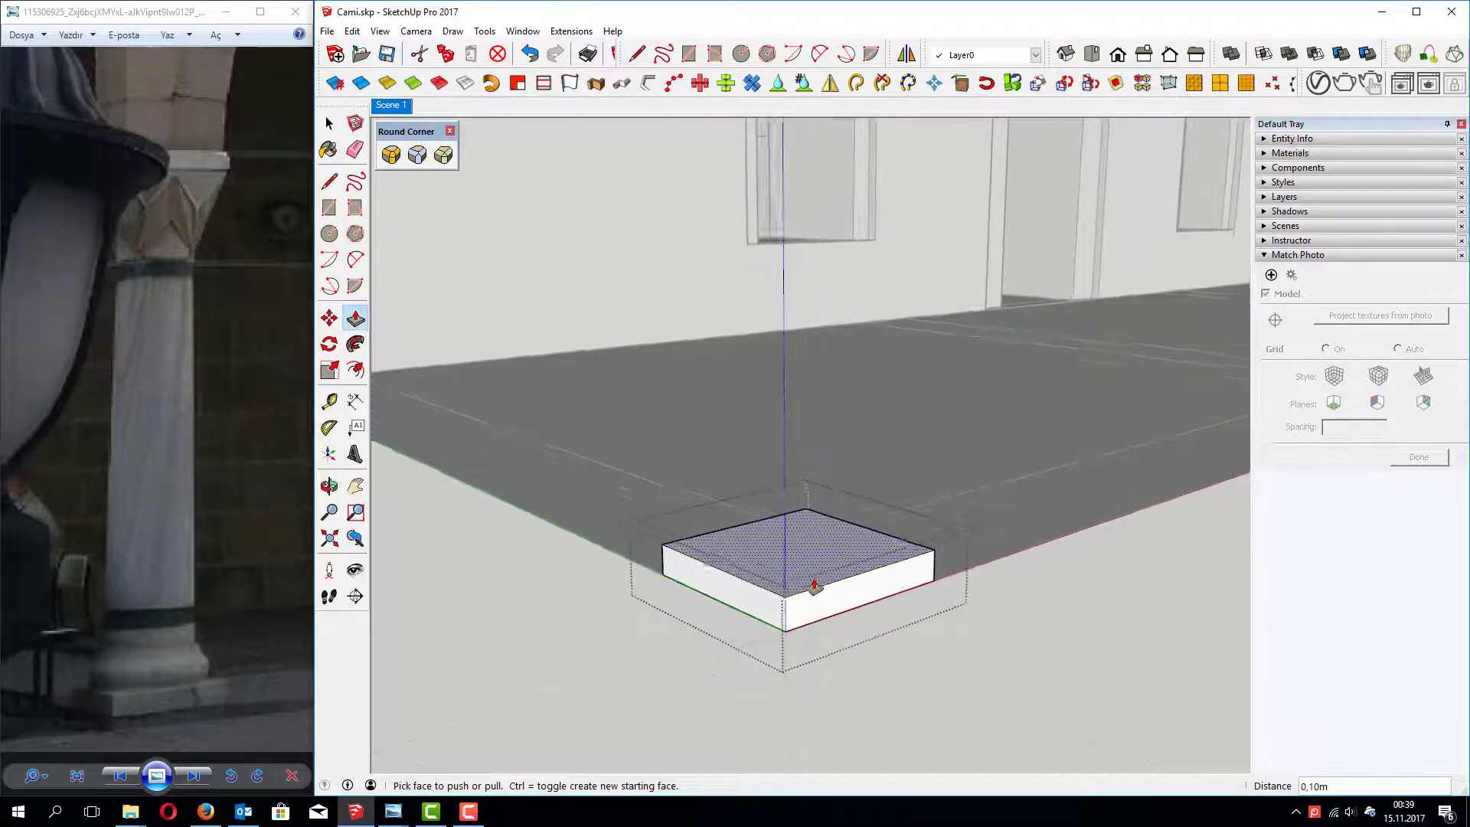
{"action": "scroll", "coordinate": [814, 585], "scroll_direction": "up", "scroll_amount": 1}
Step: Draw a vertical edge and a top horizontal edge rising from the plinth's top
{"action": "key", "text": "l"}
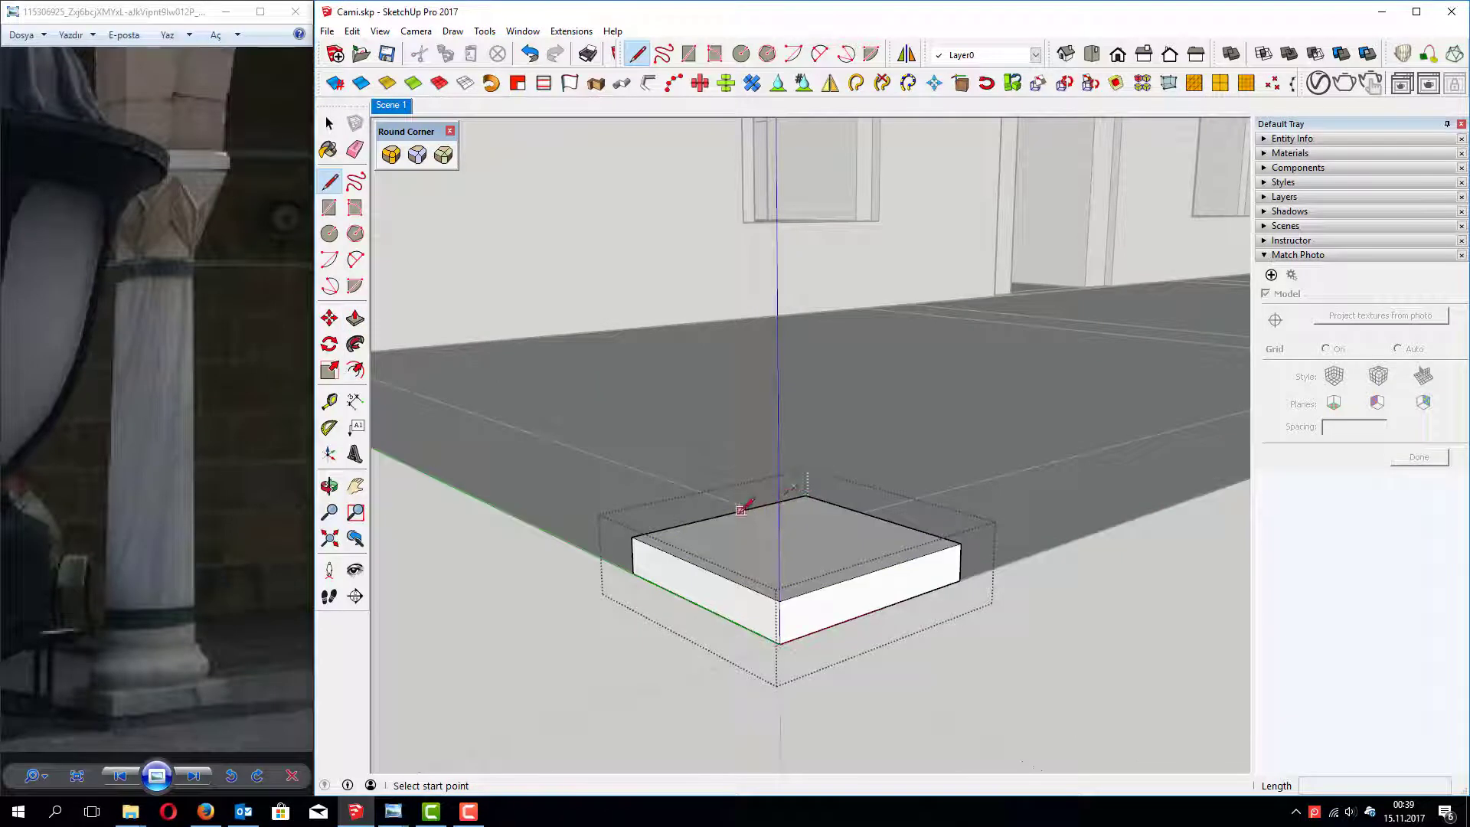
{"action": "left_click", "coordinate": [725, 514]}
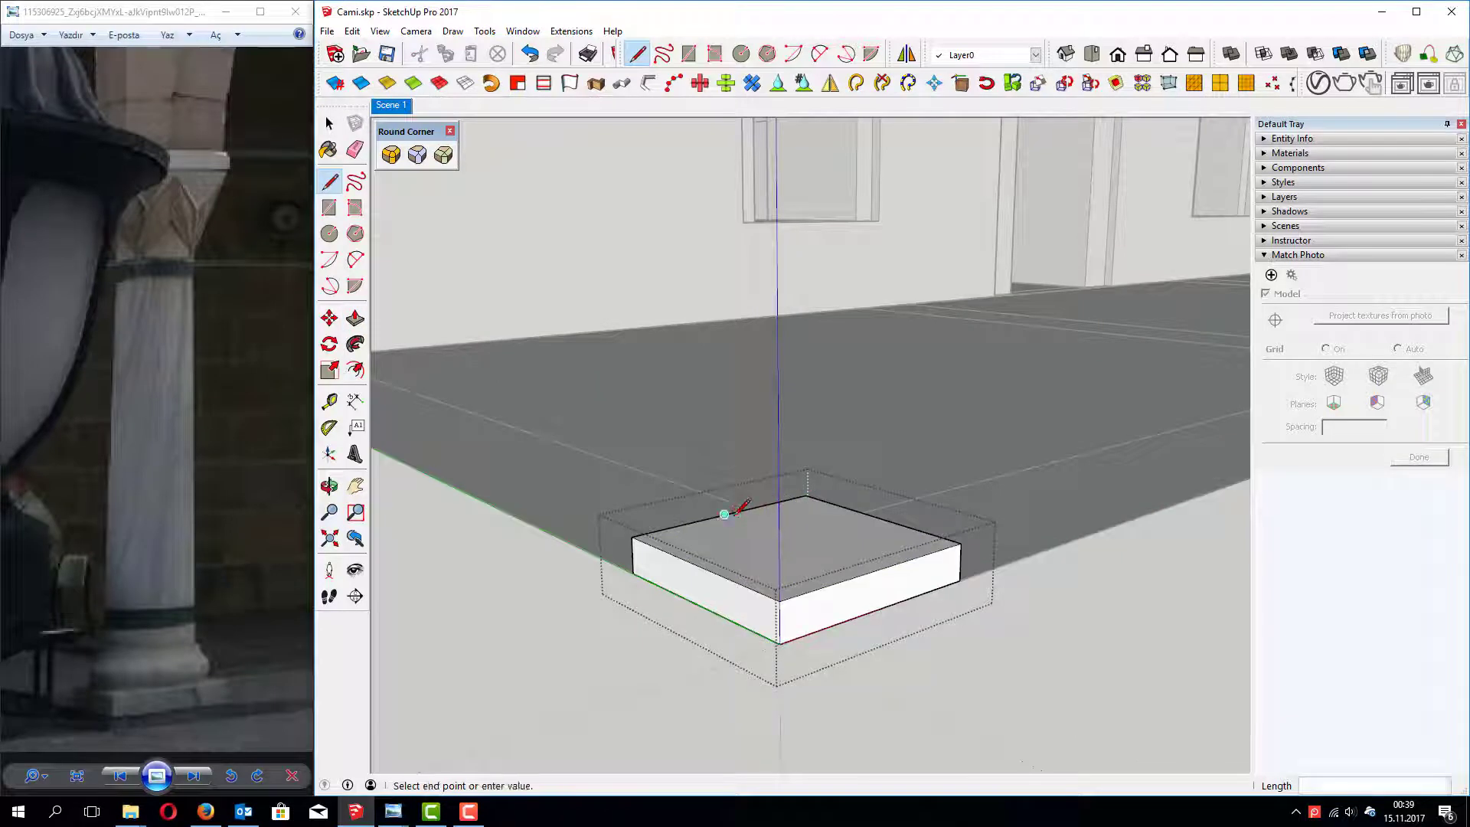
{"action": "mouse_move", "coordinate": [801, 527]}
{"action": "middle_mouse_down"}
{"action": "mouse_move", "coordinate": [788, 574]}
{"action": "mouse_move", "coordinate": [788, 525]}
{"action": "mouse_move", "coordinate": [803, 518]}
{"action": "middle_mouse_up"}
{"action": "left_click", "coordinate": [796, 535]}
{"action": "type", "text": "0.2"}
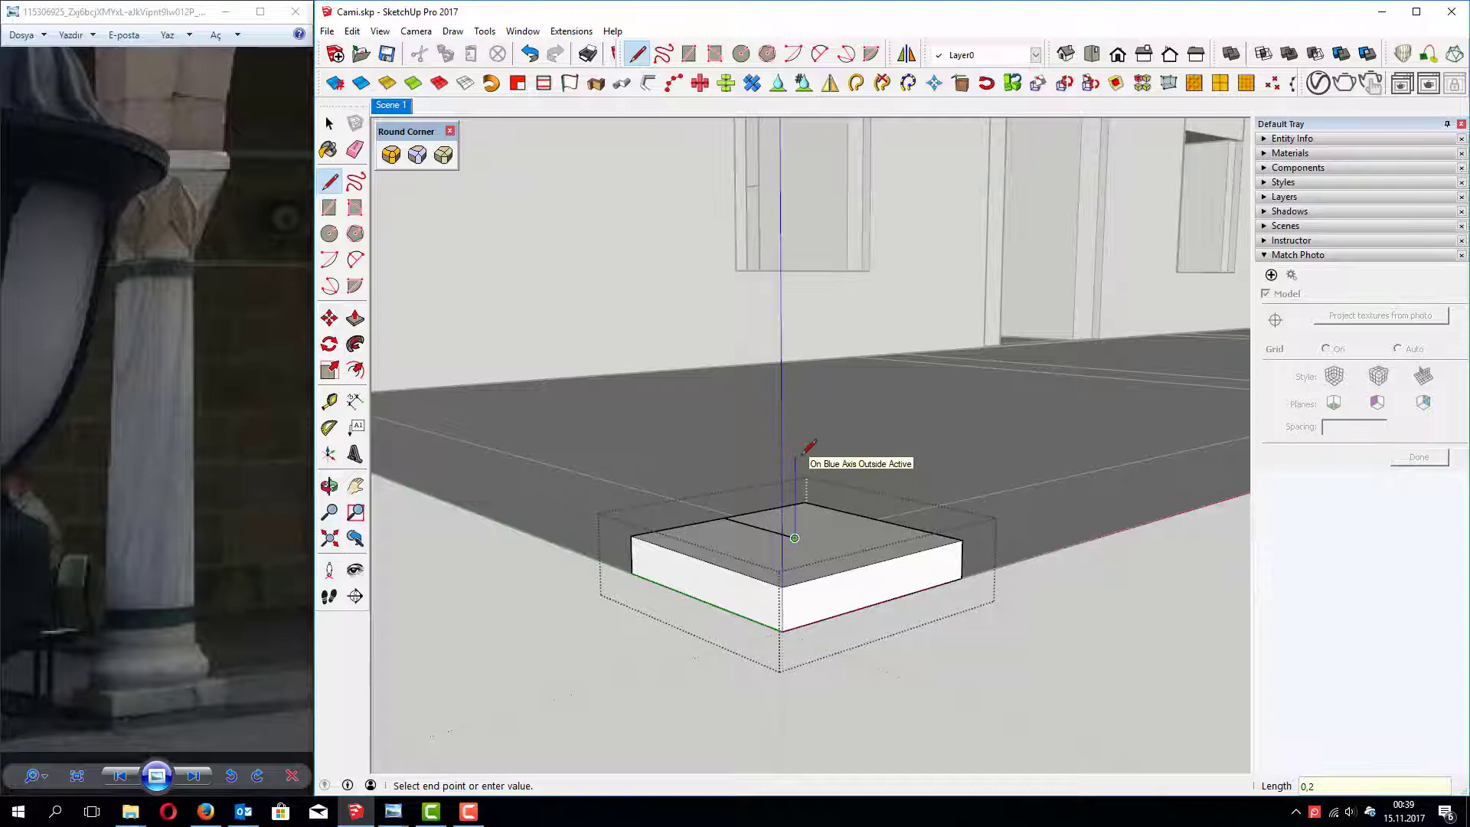
{"action": "key", "text": "Return"}
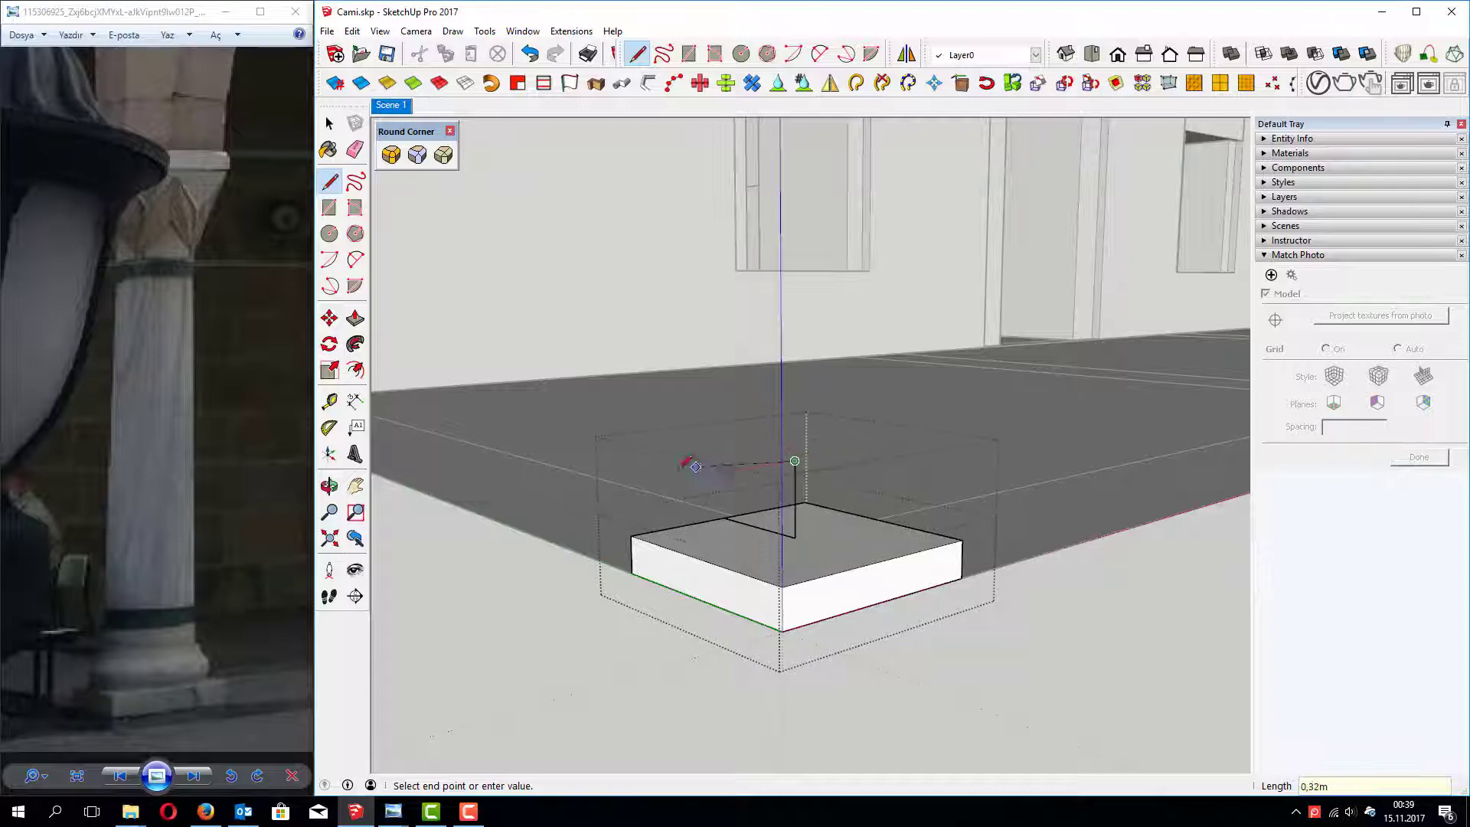
{"action": "left_click", "coordinate": [643, 484]}
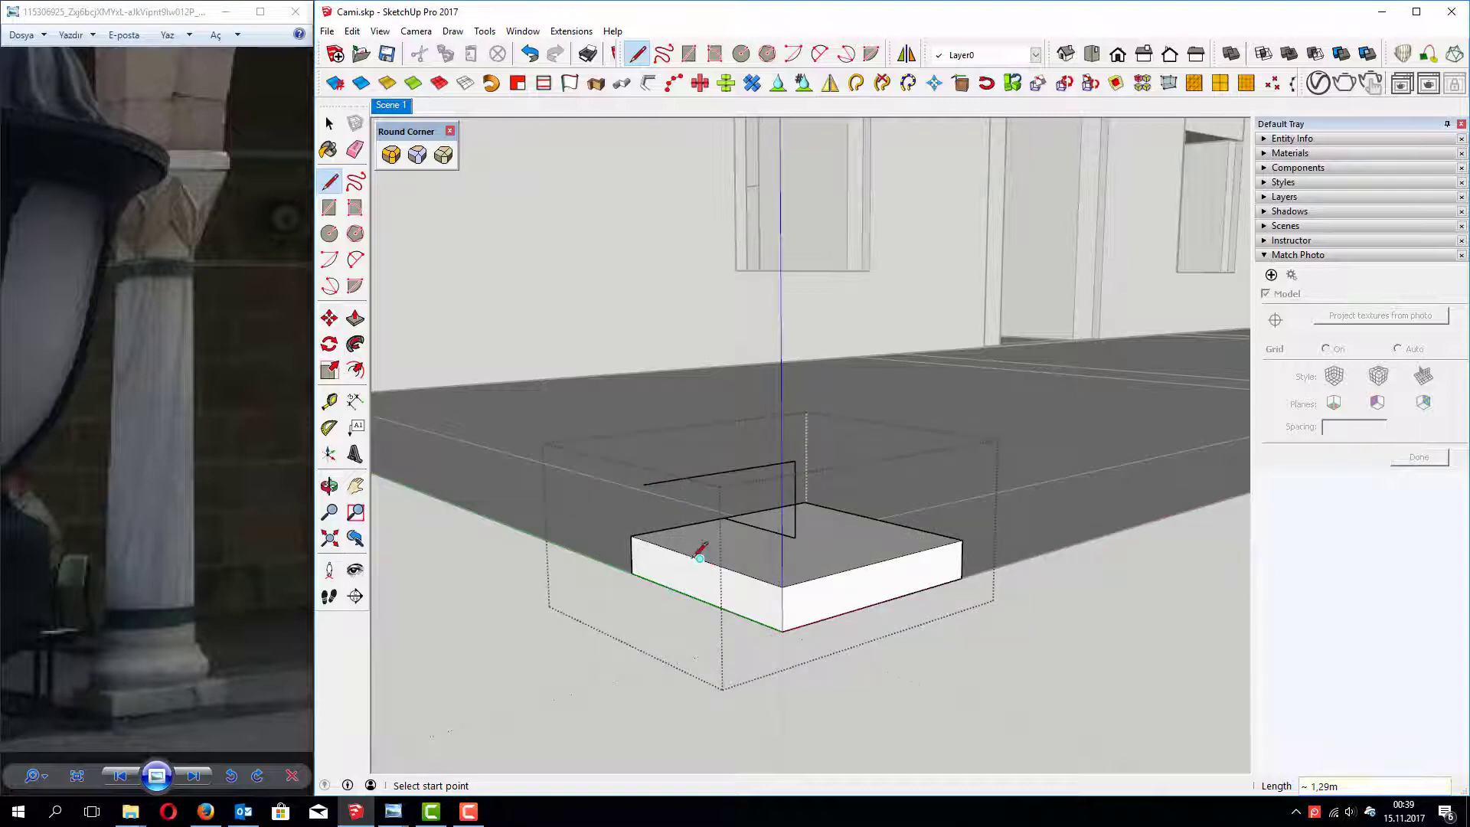
Step: Erase the stray horizontal edge and close the outline into an upright rectangular face
{"action": "left_click", "coordinate": [700, 559]}
{"action": "key", "text": "space"}
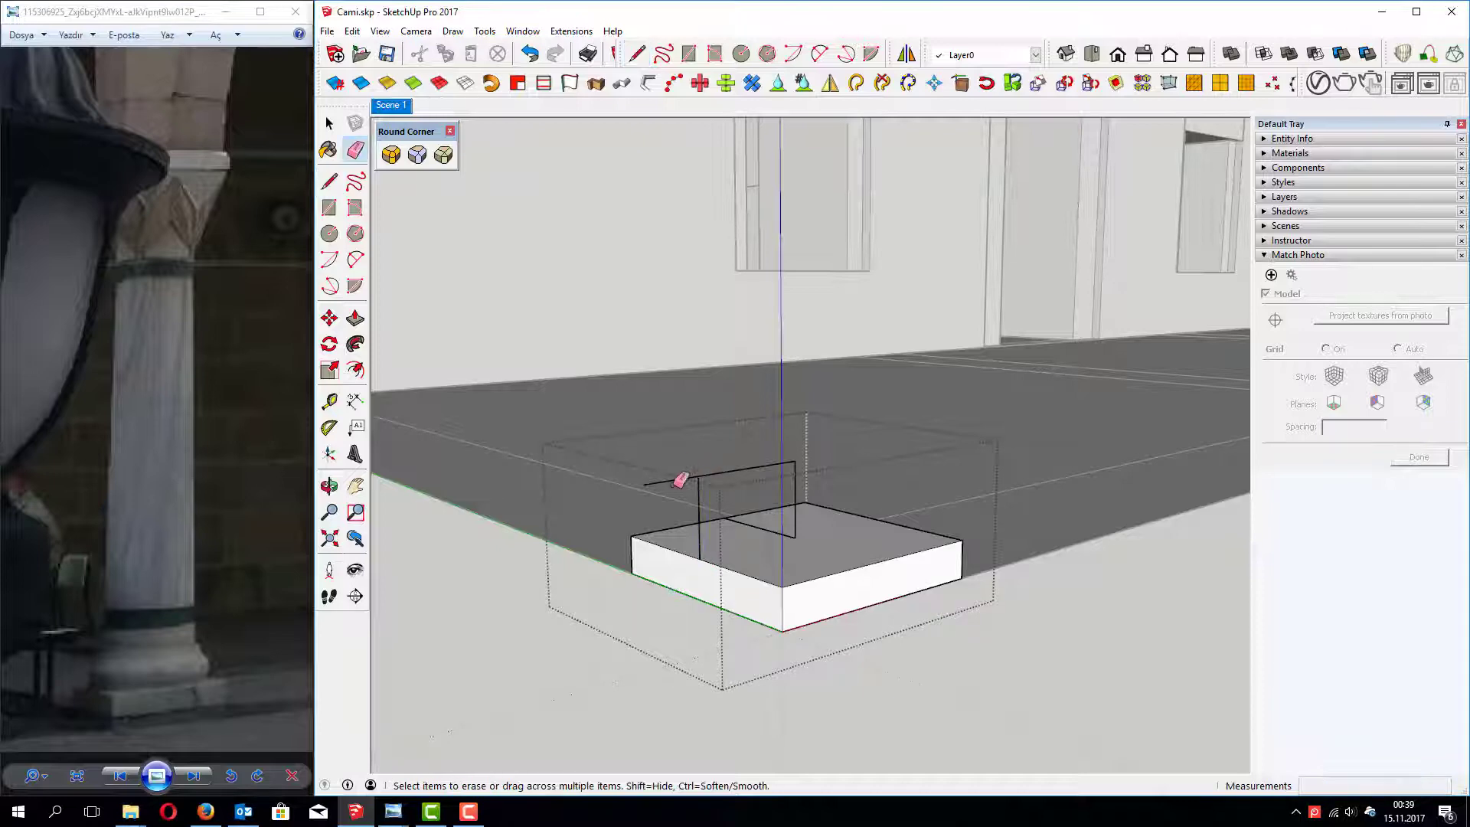
{"action": "left_click", "coordinate": [680, 483]}
{"action": "key", "text": "Delete"}
{"action": "key", "text": "l"}
{"action": "left_click", "coordinate": [700, 558]}
{"action": "left_click", "coordinate": [804, 536]}
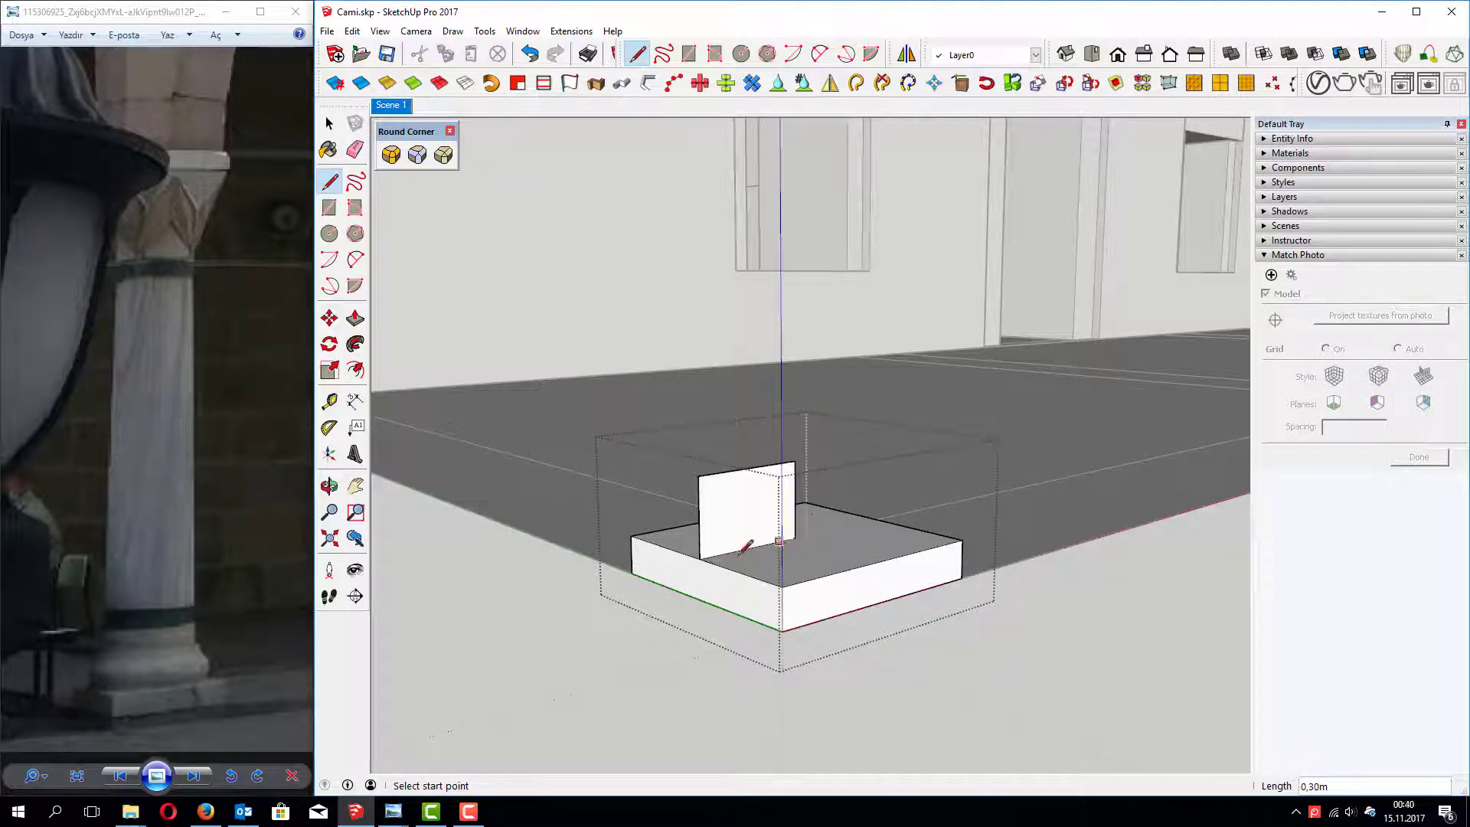
{"action": "middle_click_drag", "start_coordinate": [804, 536], "coordinate": [667, 526]}
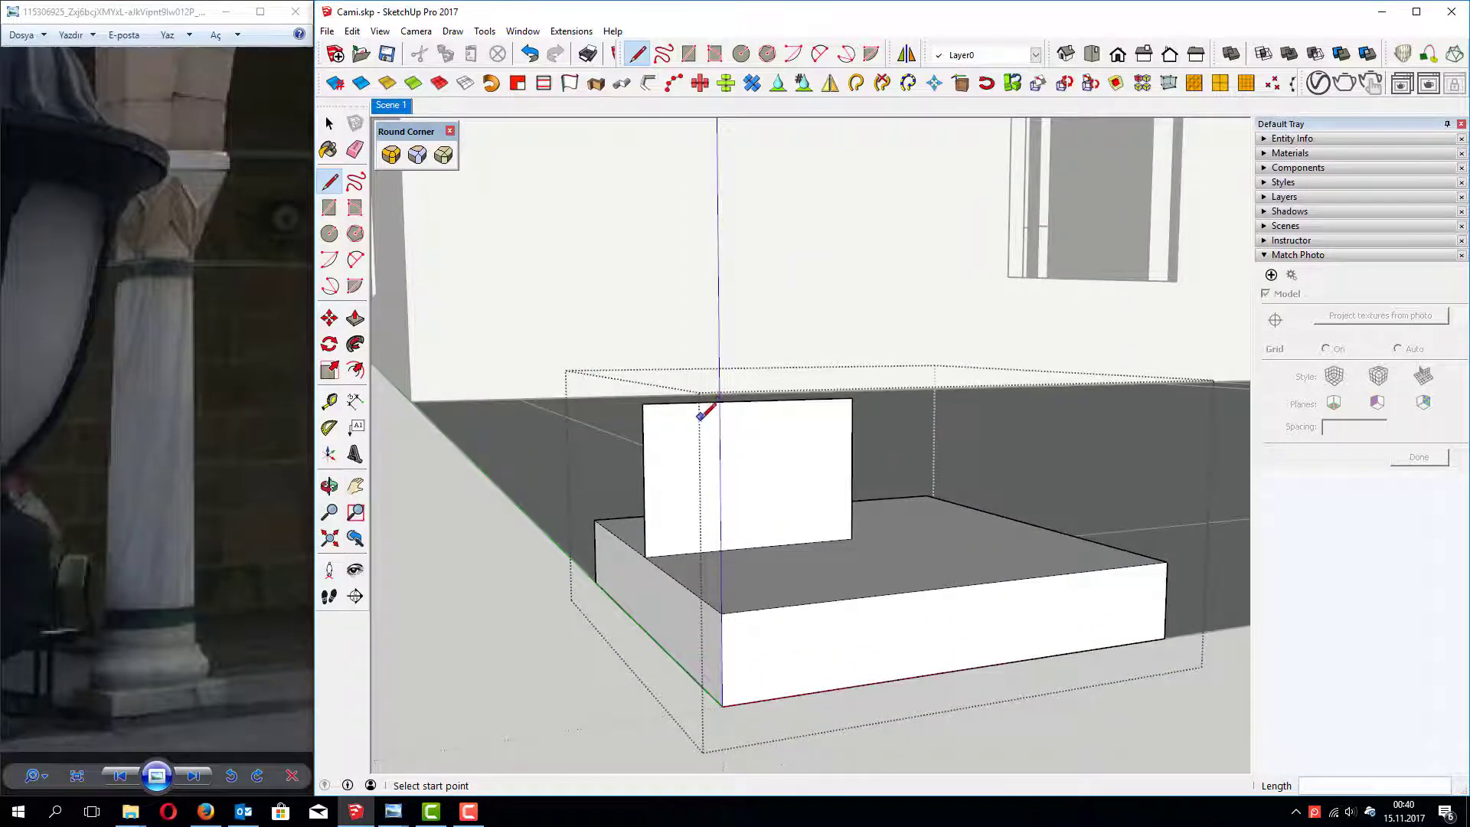
{"action": "key", "text": "space"}
Step: Copy the upright face's left edge sideways 0.20 m
{"action": "left_click", "coordinate": [646, 438]}
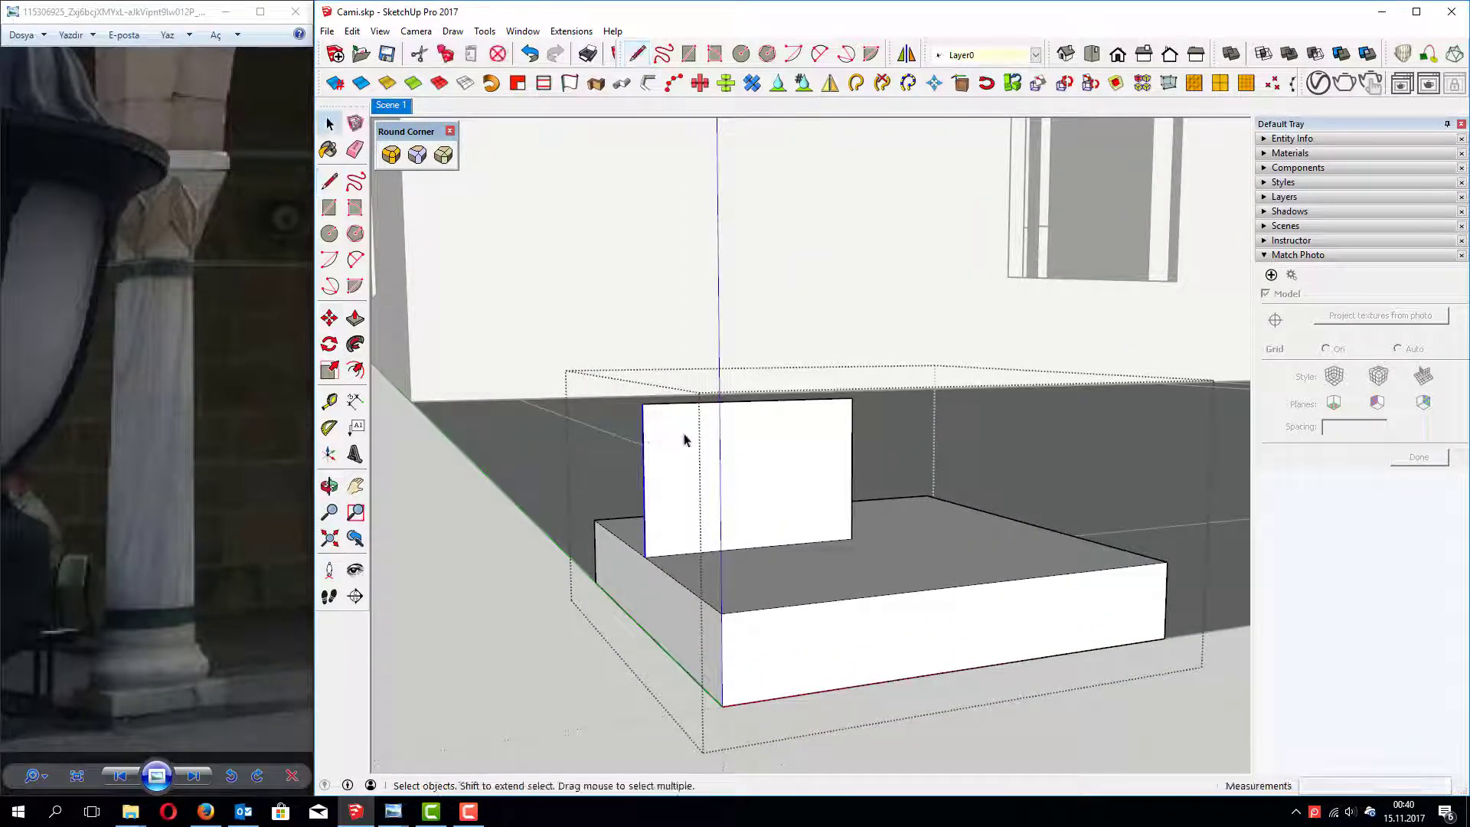
{"action": "key", "text": "m"}
{"action": "left_click", "coordinate": [688, 427]}
{"action": "type", "text": "0.5"}
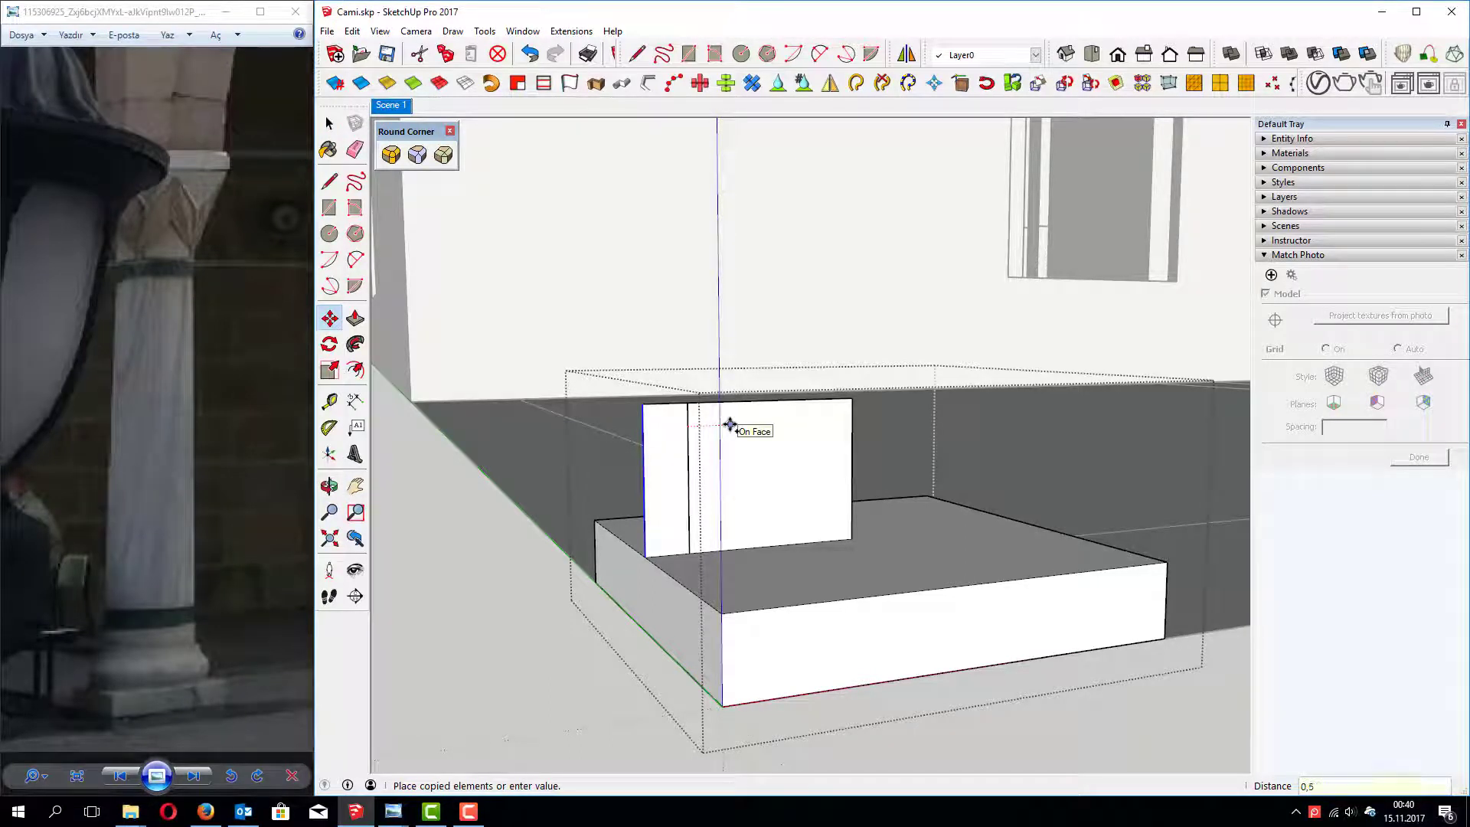
{"action": "key", "text": "Return"}
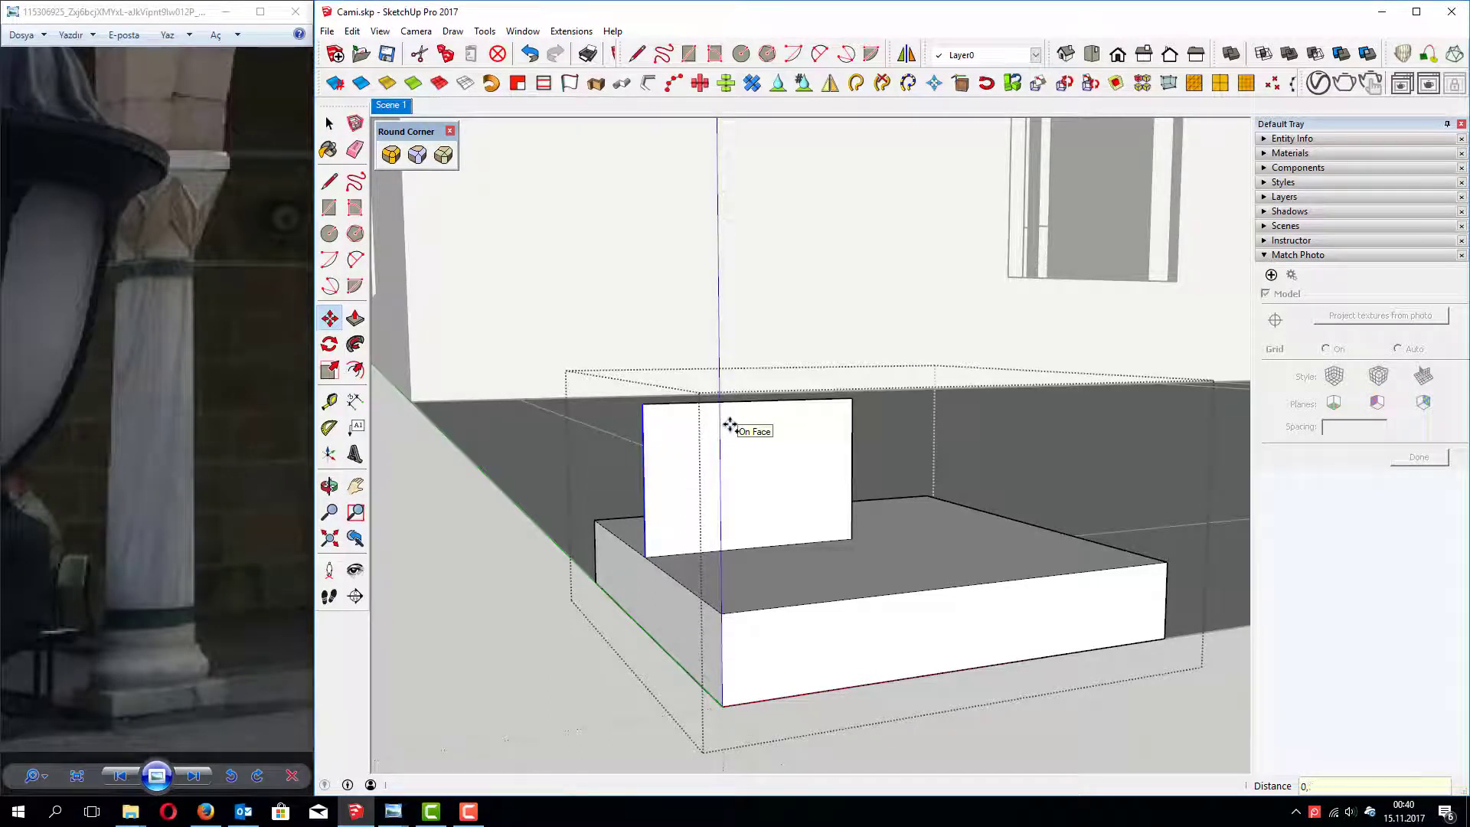
{"action": "type", "text": "05"}
{"action": "key", "text": "Return"}
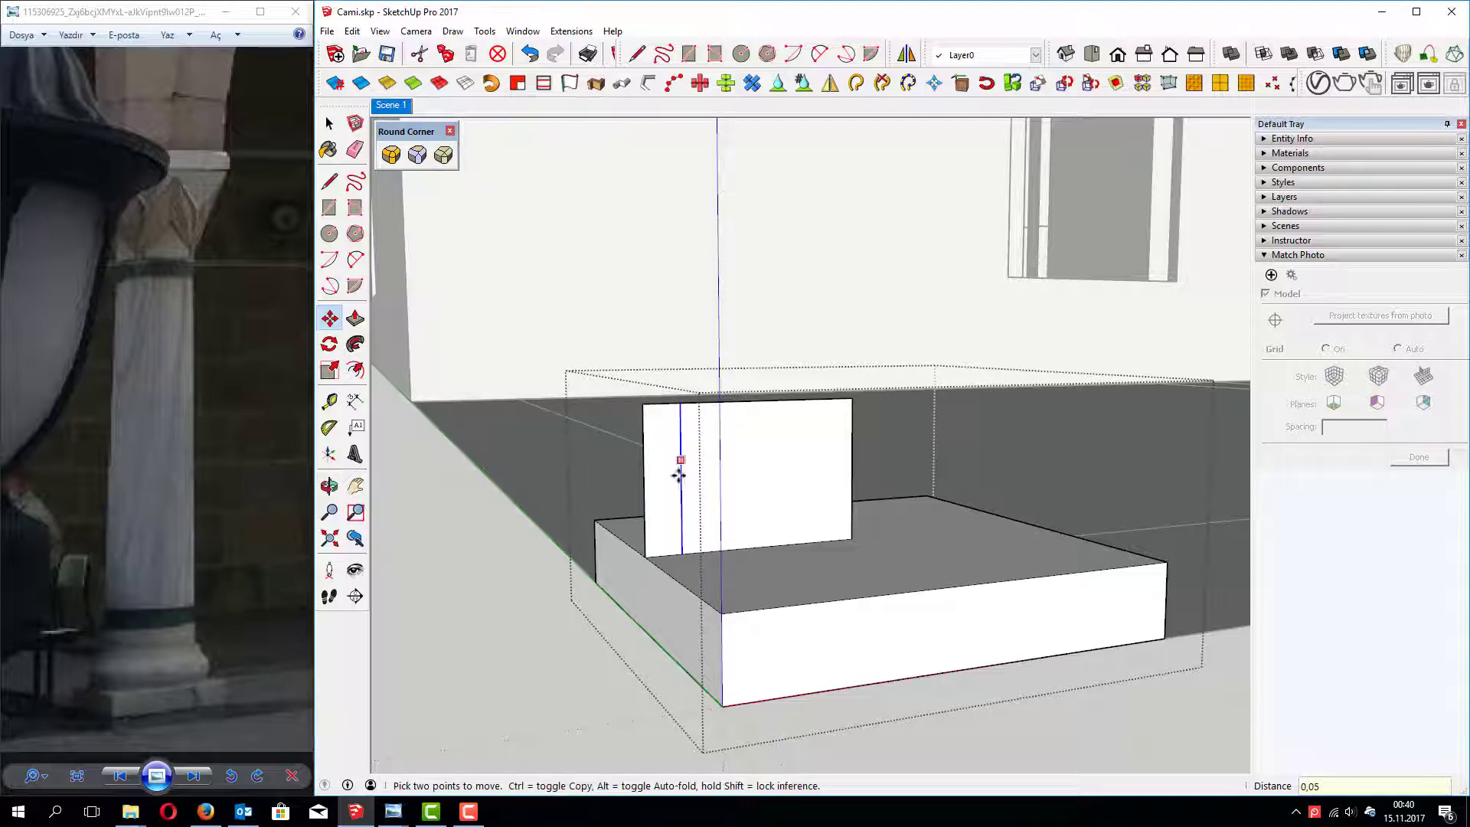
{"action": "scroll", "coordinate": [679, 477], "scroll_direction": "up", "scroll_amount": 1}
{"action": "scroll", "coordinate": [677, 509], "scroll_direction": "up", "scroll_amount": 2}
{"action": "key", "text": "space"}
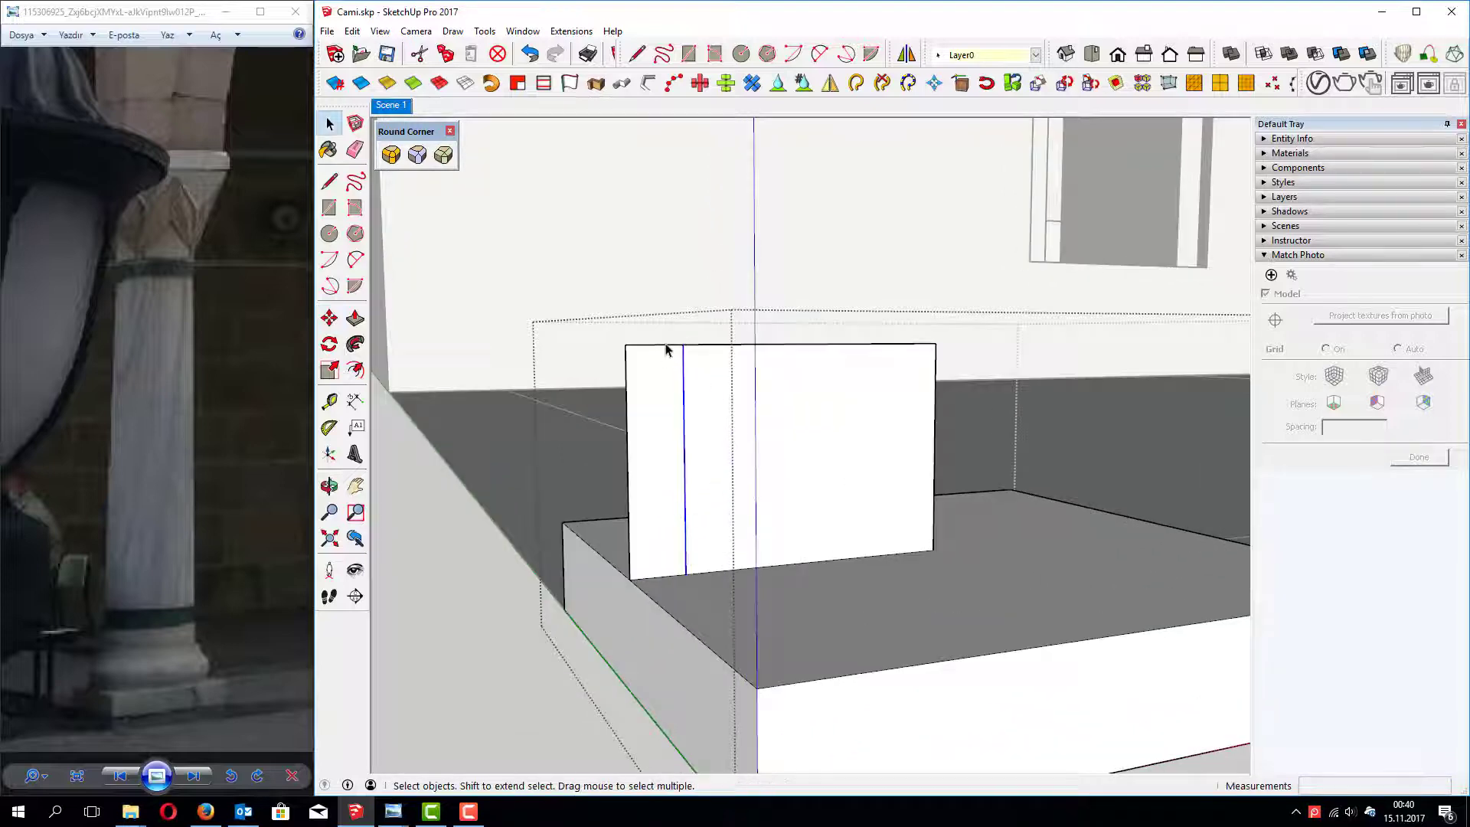
Step: Copy the top edge down to the bottom in three divisions, then erase the unwanted division edge
{"action": "left_click", "coordinate": [665, 346]}
{"action": "key", "text": "m"}
{"action": "key", "text": "ctrl"}
{"action": "left_click", "coordinate": [683, 346]}
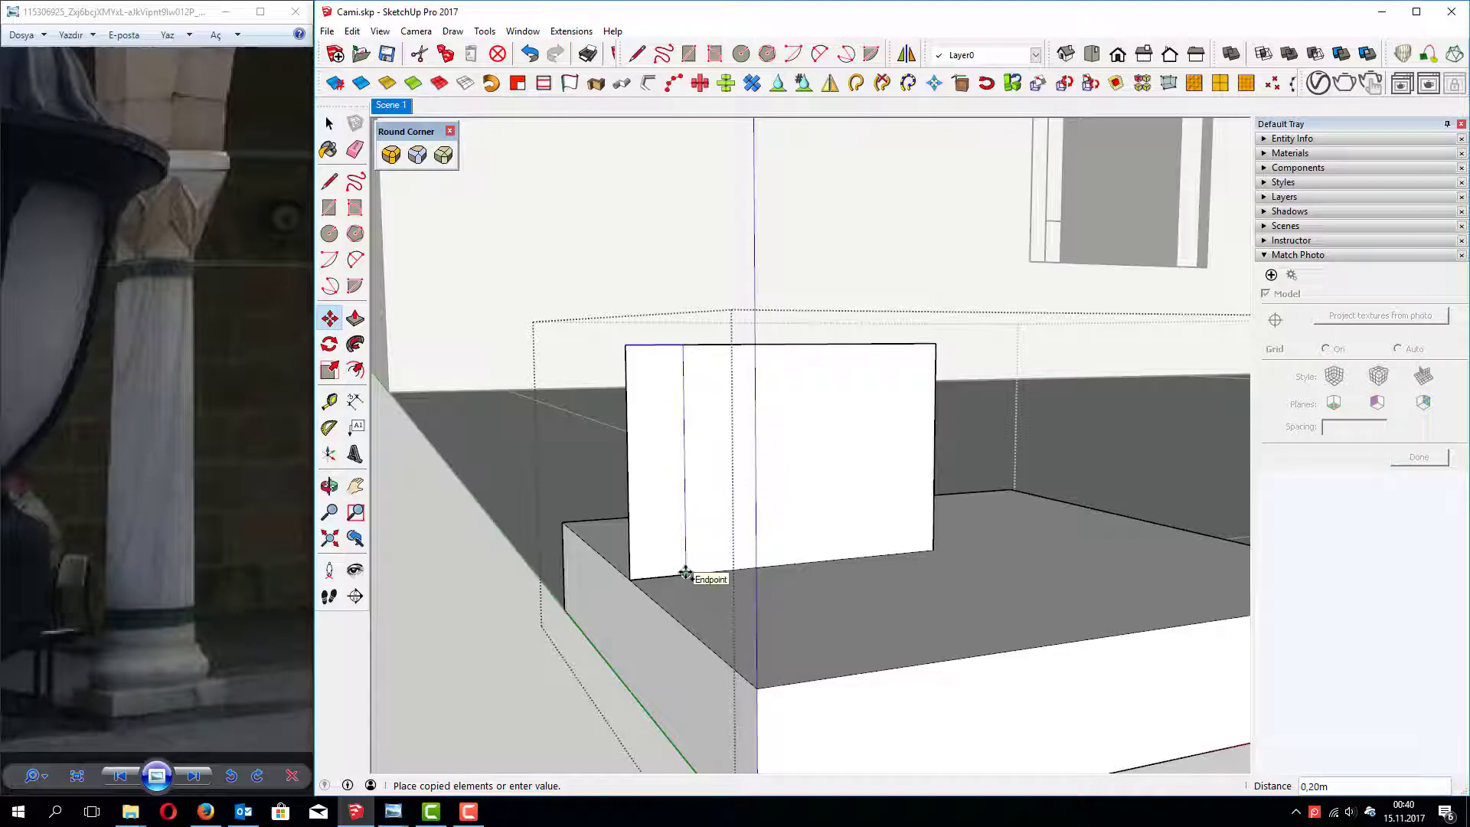
{"action": "left_click", "coordinate": [686, 572]}
{"action": "type", "text": "/3"}
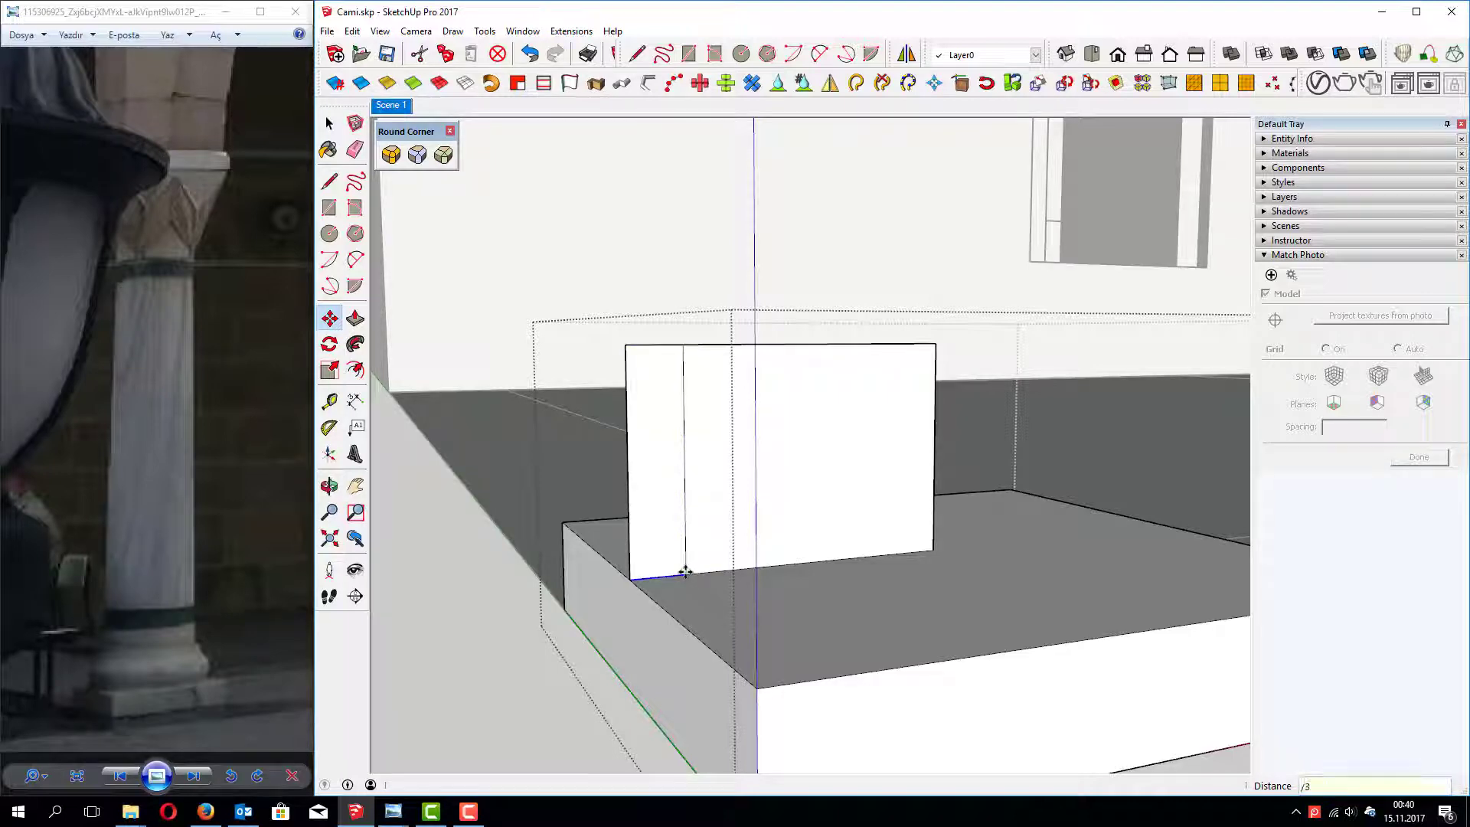
{"action": "key", "text": "Return"}
{"action": "key", "text": "e"}
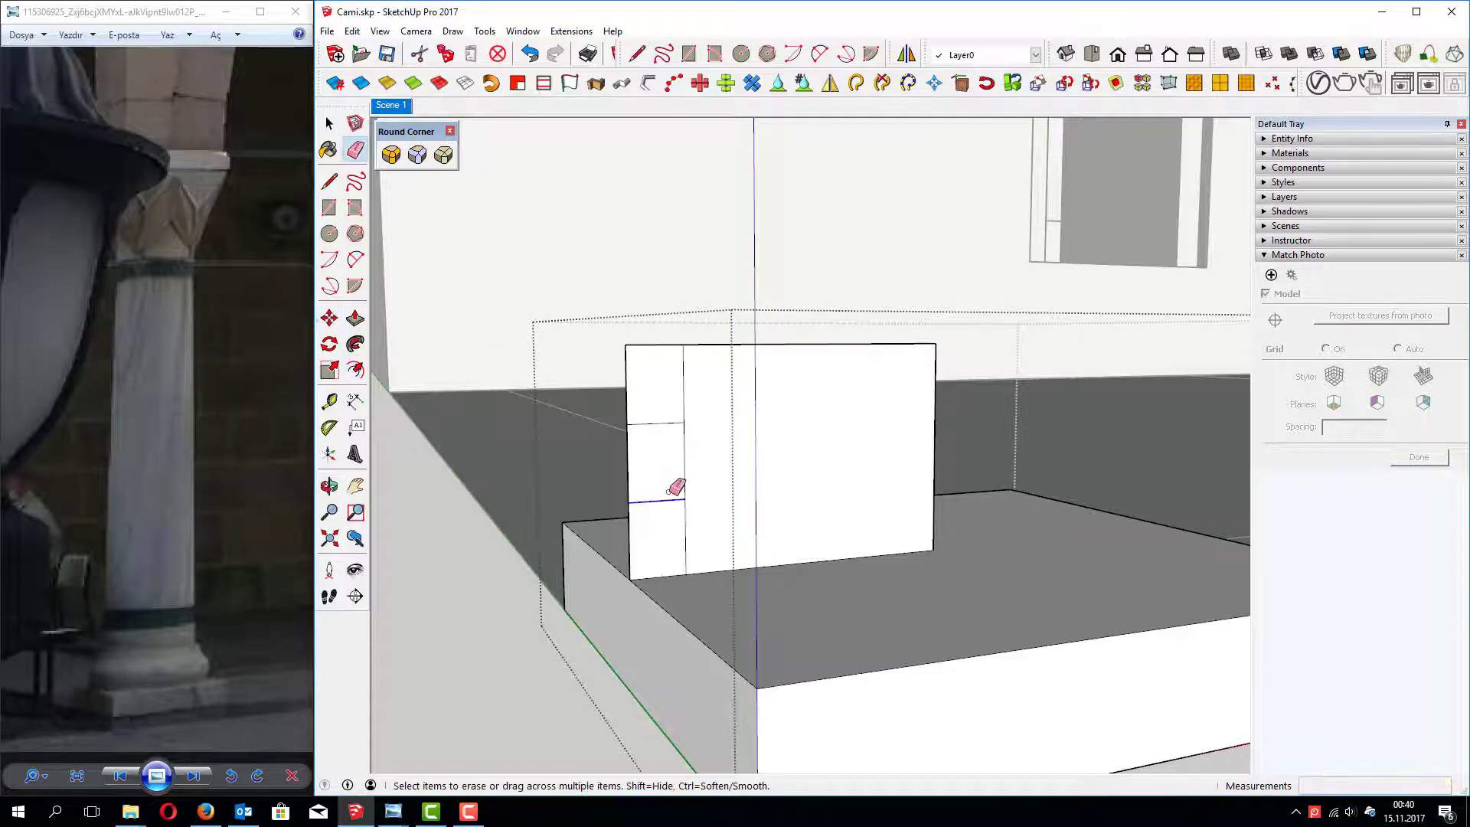
{"action": "left_click", "coordinate": [675, 494]}
{"action": "key", "text": "shift+p"}
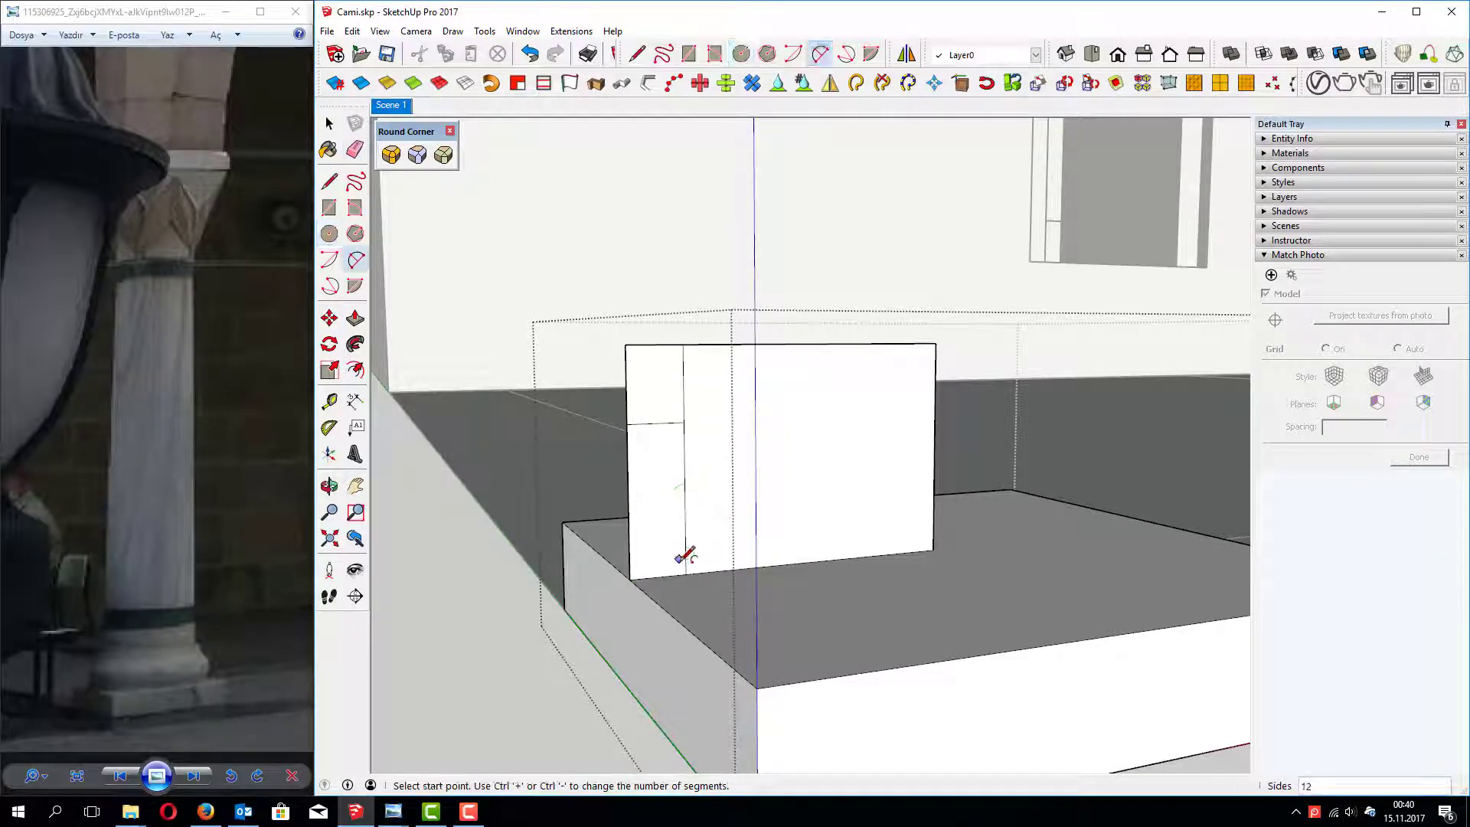
Step: Draw the lower arc from the face's bottom edge up to the horizontal division
{"action": "left_click", "coordinate": [686, 573]}
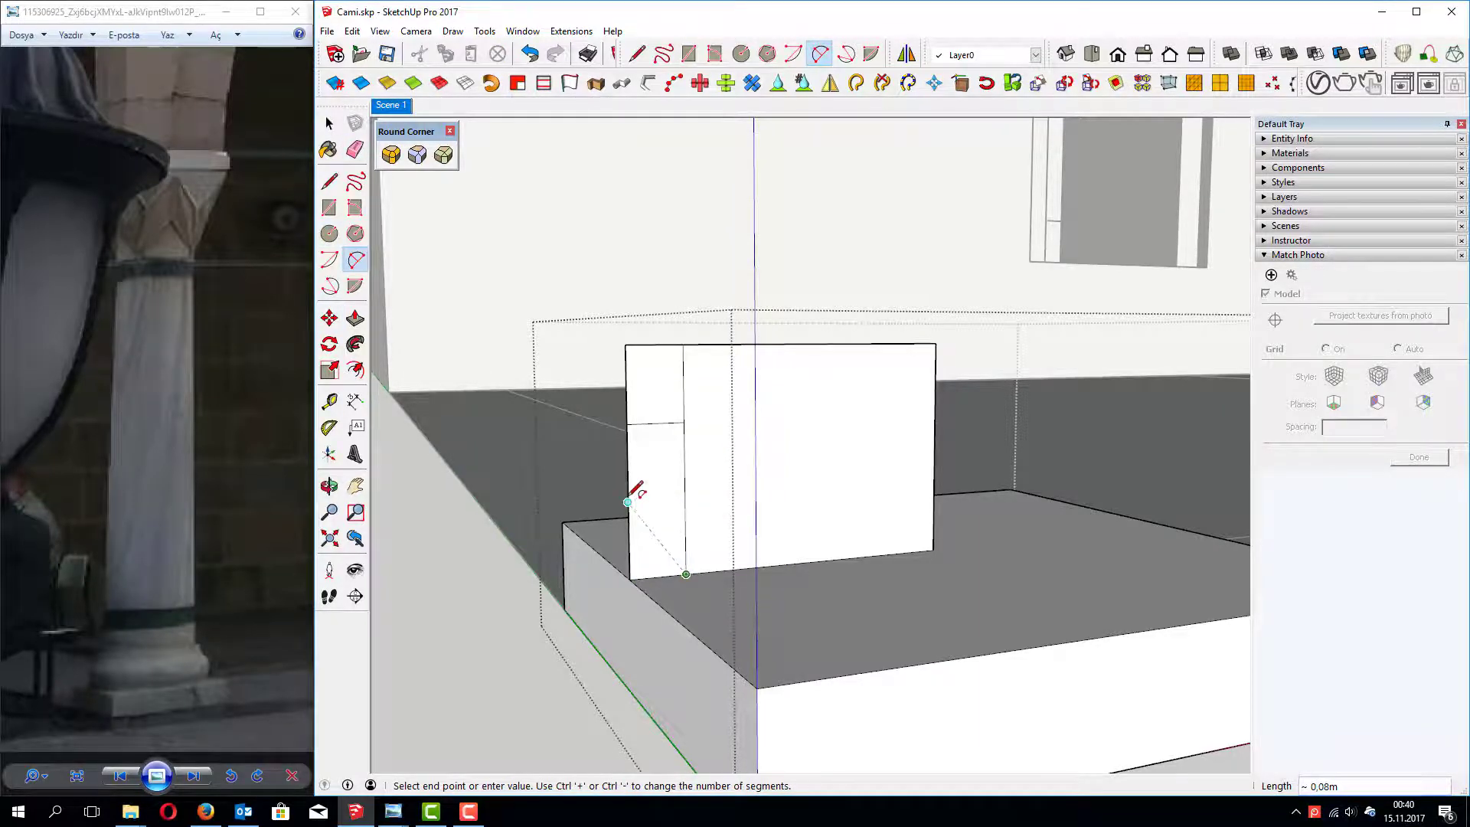
{"action": "left_click", "coordinate": [684, 422]}
{"action": "left_click", "coordinate": [629, 500]}
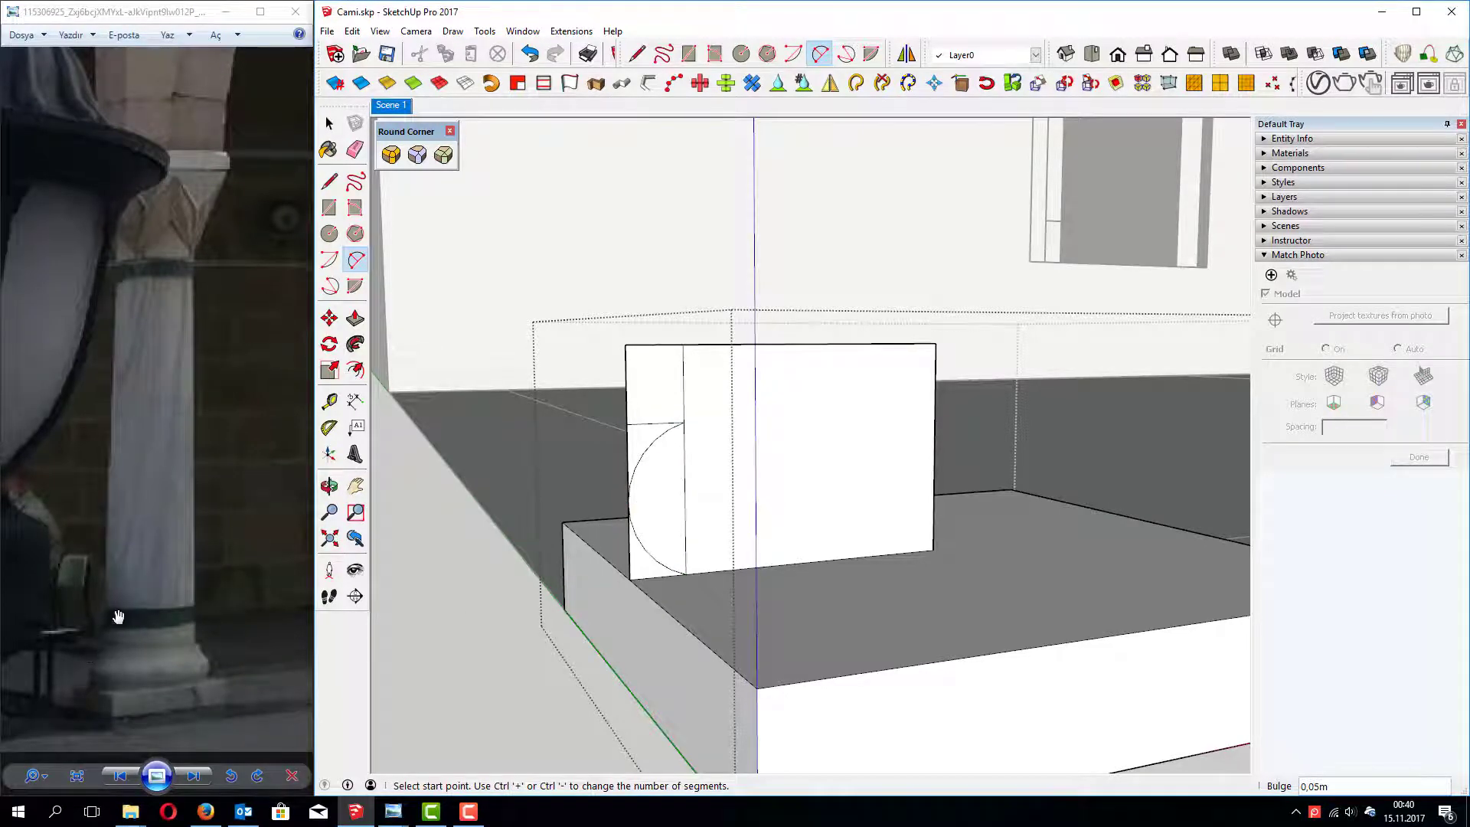
{"action": "left_click", "coordinate": [685, 344]}
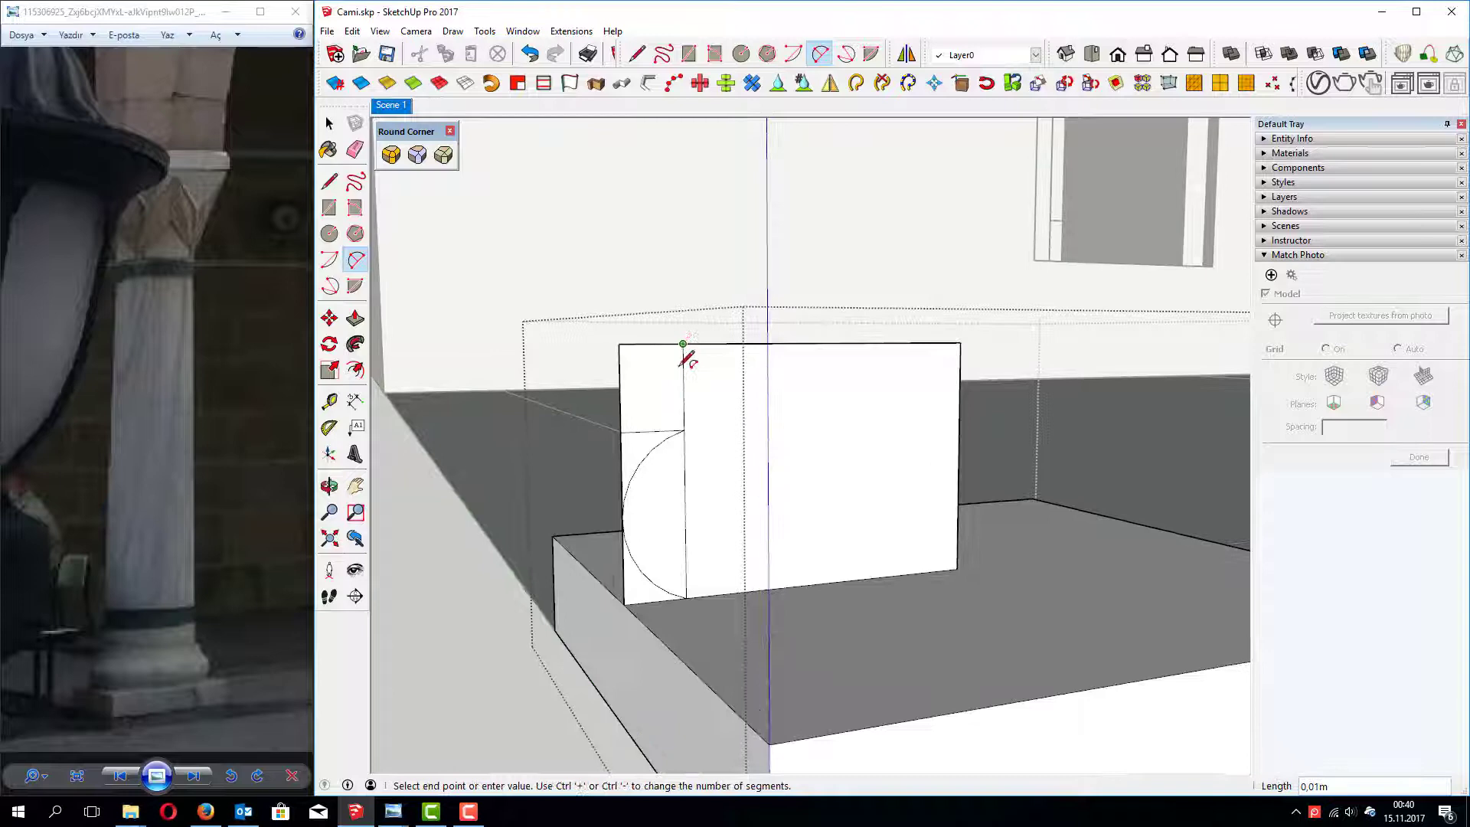
{"action": "left_click", "coordinate": [658, 446]}
{"action": "scroll", "coordinate": [674, 412], "scroll_direction": "up", "scroll_amount": 2}
{"action": "key", "text": "Escape"}
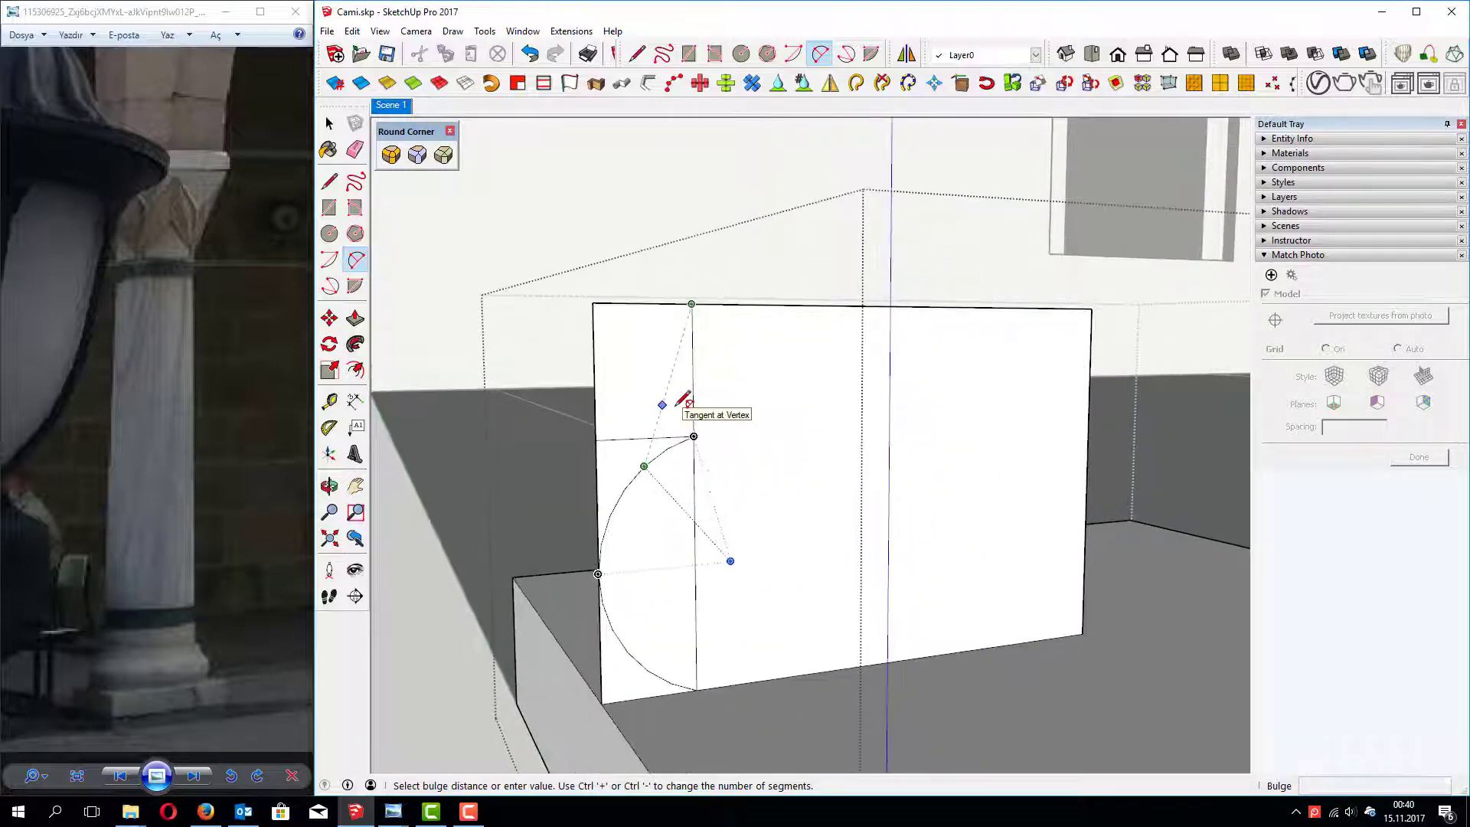
Step: Draw the upper arc meeting the lower one and erase the leftover straight edges and corner pieces
{"action": "left_click", "coordinate": [692, 325]}
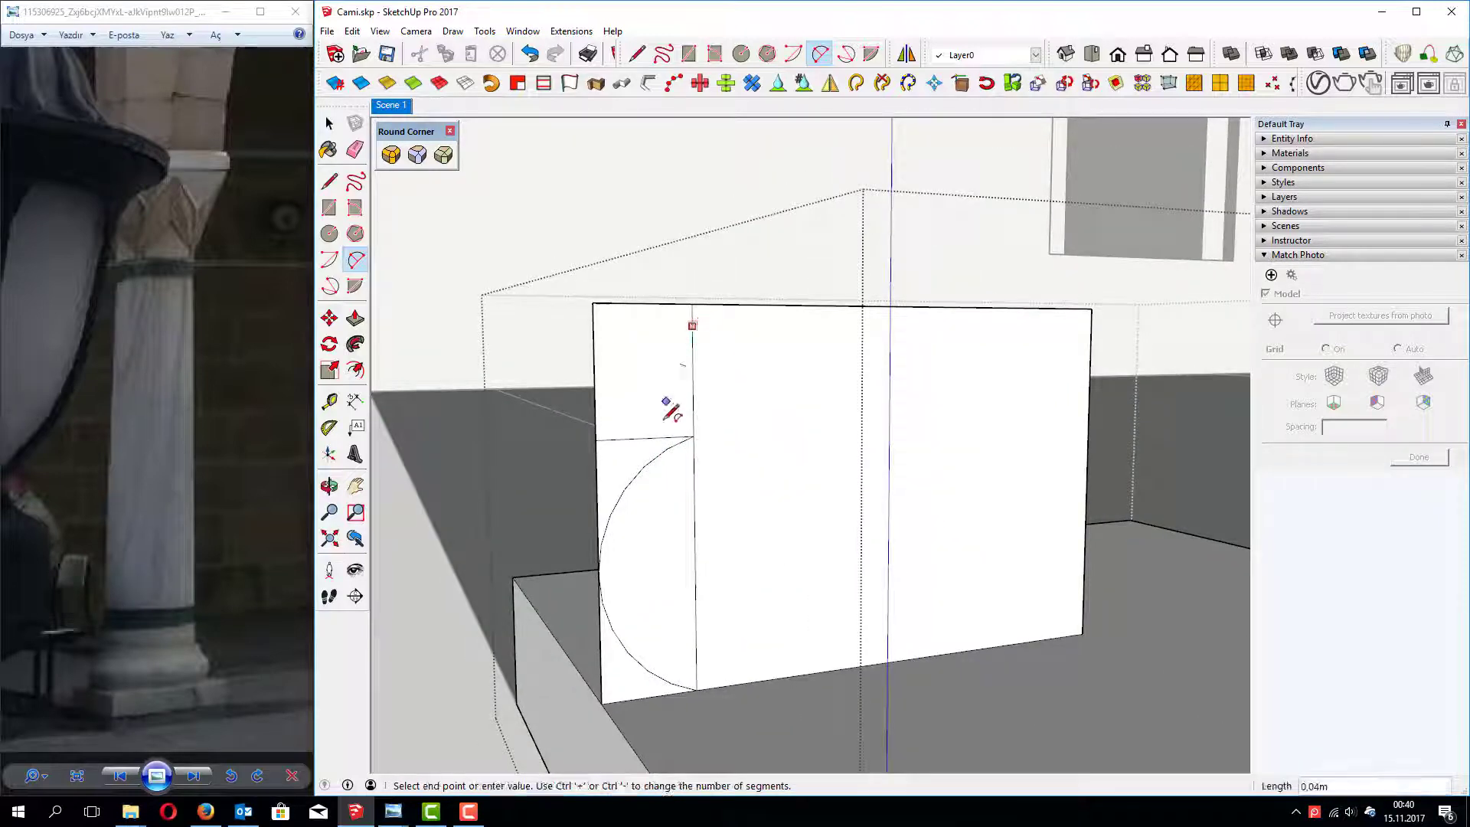
{"action": "left_click", "coordinate": [644, 466]}
{"action": "left_click", "coordinate": [706, 436]}
{"action": "key", "text": "e"}
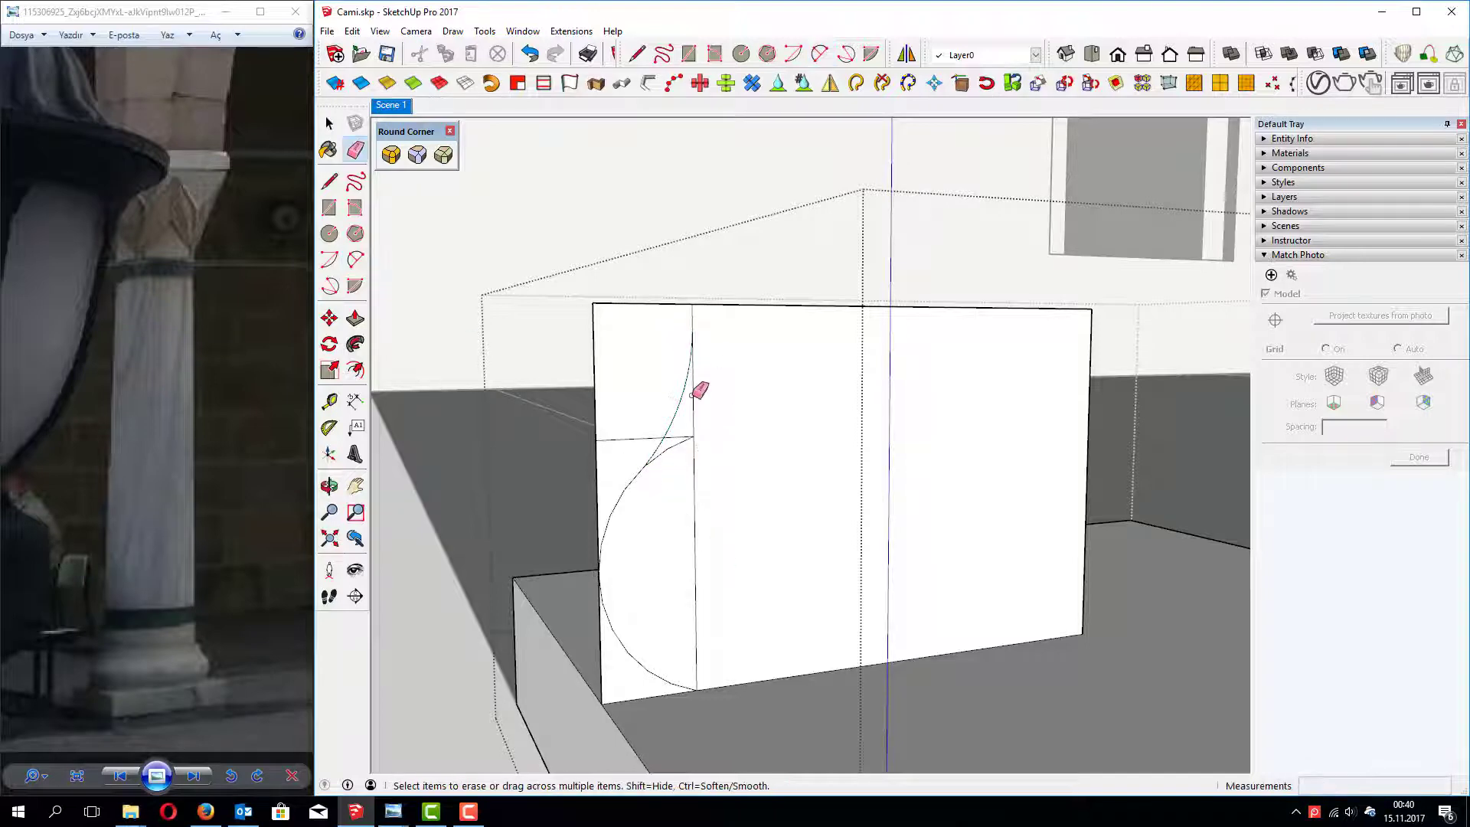
{"action": "left_click", "coordinate": [654, 437]}
{"action": "left_click_drag", "start_coordinate": [694, 433], "coordinate": [711, 484]}
{"action": "scroll", "coordinate": [721, 456], "scroll_direction": "down", "scroll_amount": 3}
{"action": "left_click", "coordinate": [646, 369]}
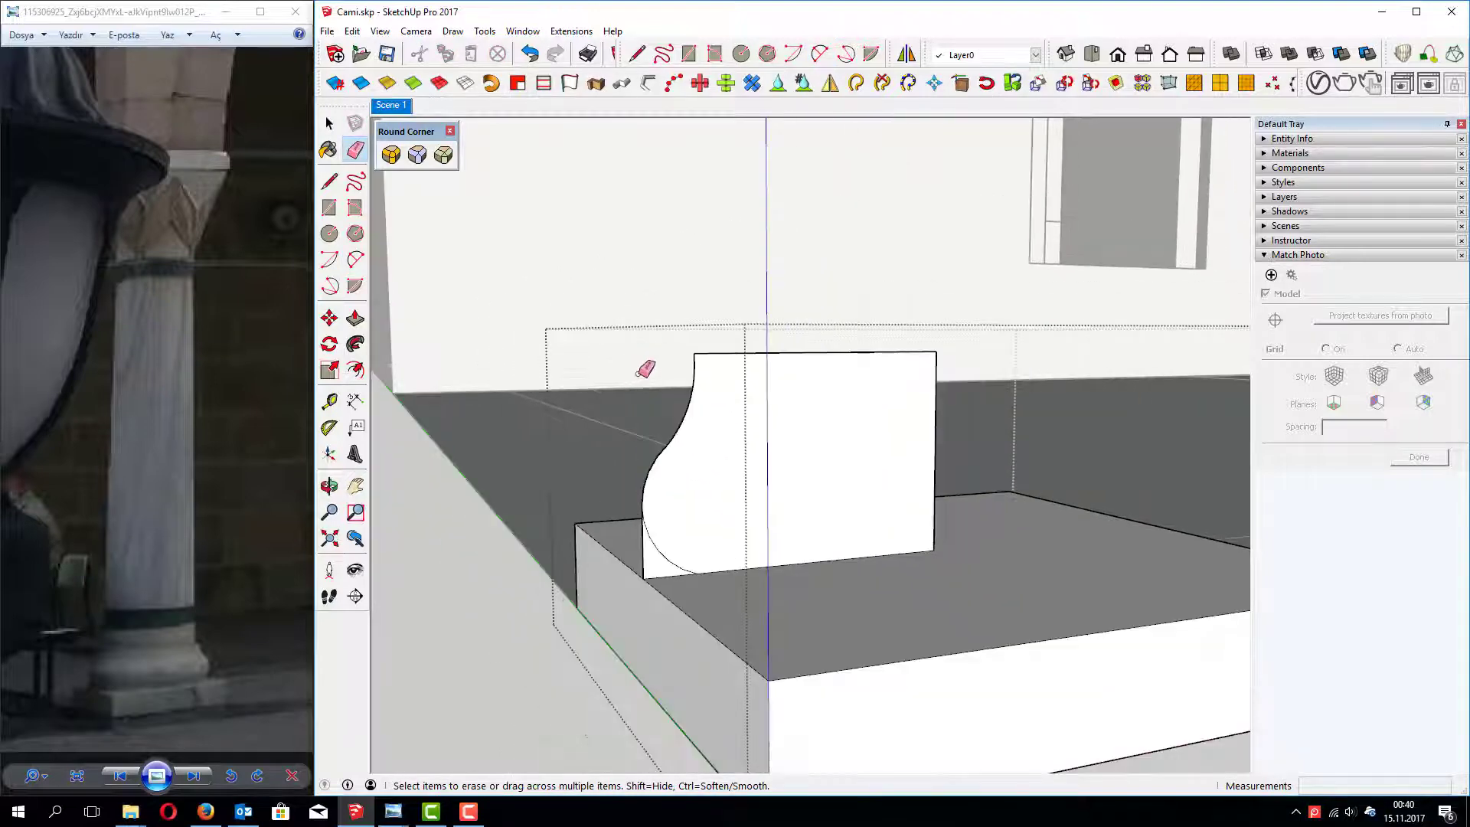
{"action": "left_click_drag", "start_coordinate": [652, 556], "coordinate": [665, 570]}
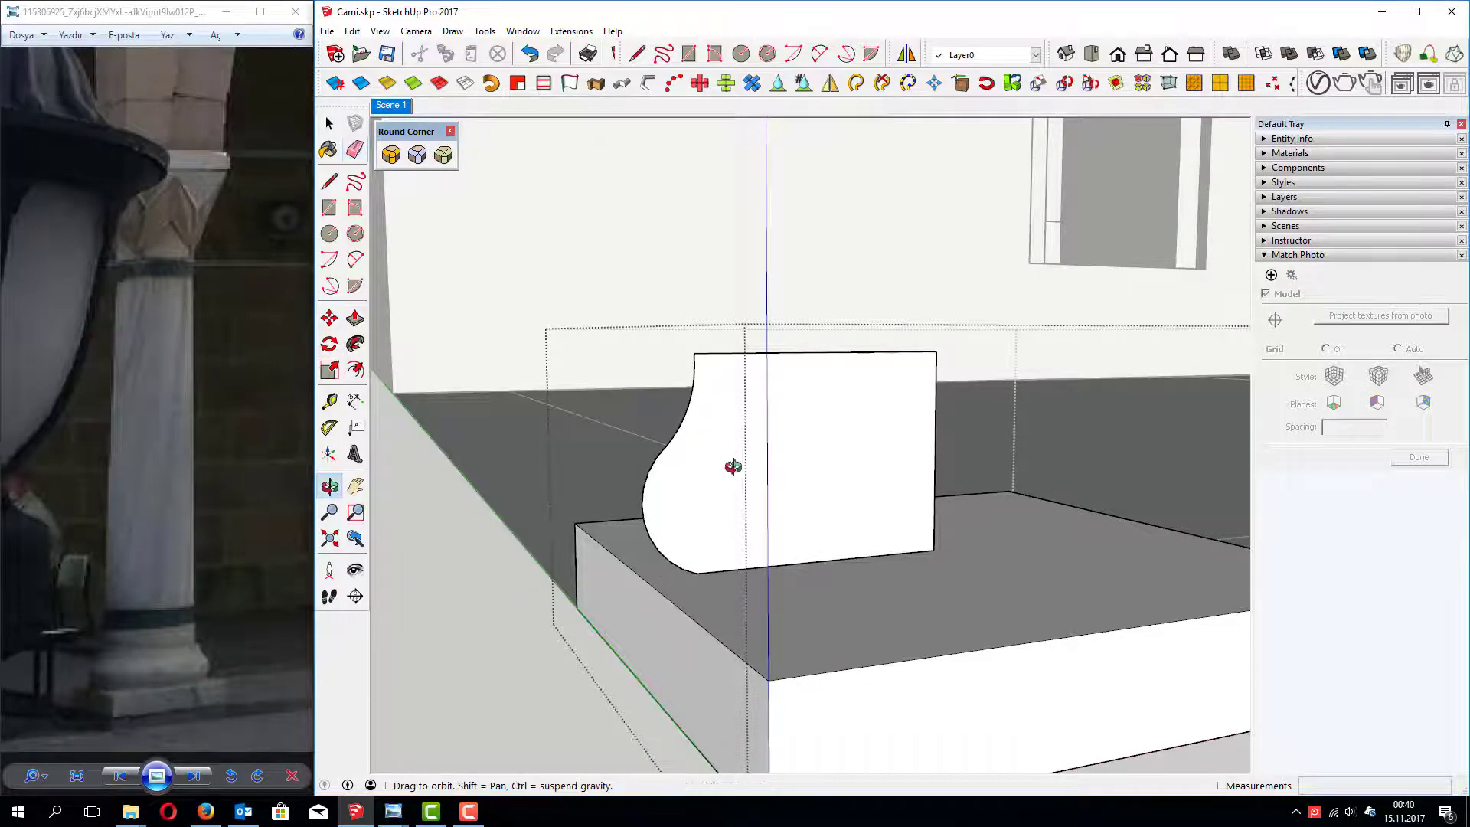
Step: Make the S-curved profile face and its edges into a group
{"action": "middle_click_drag", "start_coordinate": [735, 463], "coordinate": [780, 510]}
{"action": "scroll", "coordinate": [779, 511], "scroll_direction": "down", "scroll_amount": 3}
{"action": "key", "text": "space"}
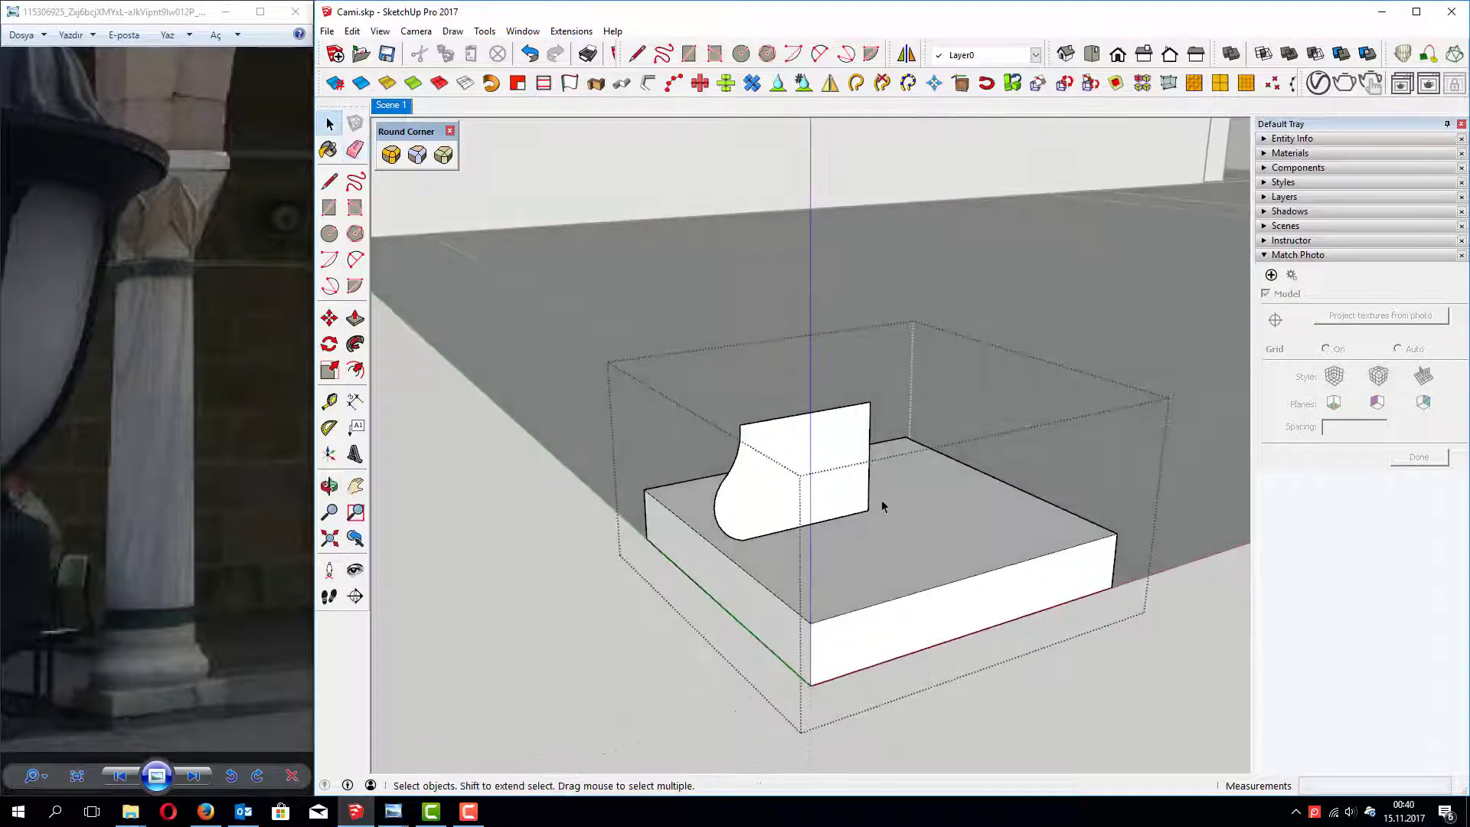
{"action": "scroll", "coordinate": [828, 496], "scroll_direction": "up", "scroll_amount": 1}
{"action": "double_click", "coordinate": [829, 496]}
{"action": "right_click", "coordinate": [786, 496]}
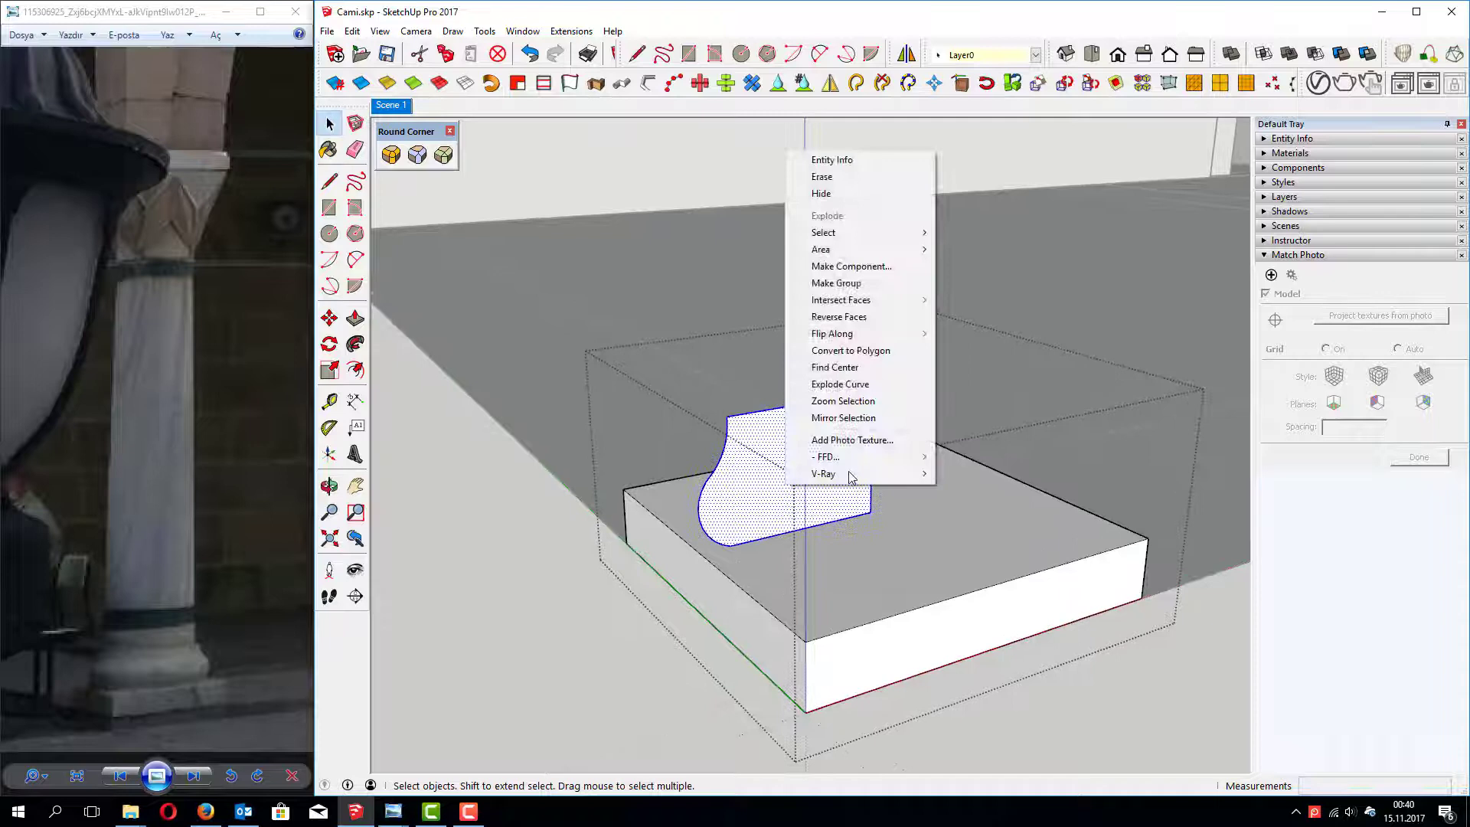
{"action": "left_click", "coordinate": [839, 283]}
{"action": "middle_click_drag", "start_coordinate": [838, 477], "coordinate": [859, 490]}
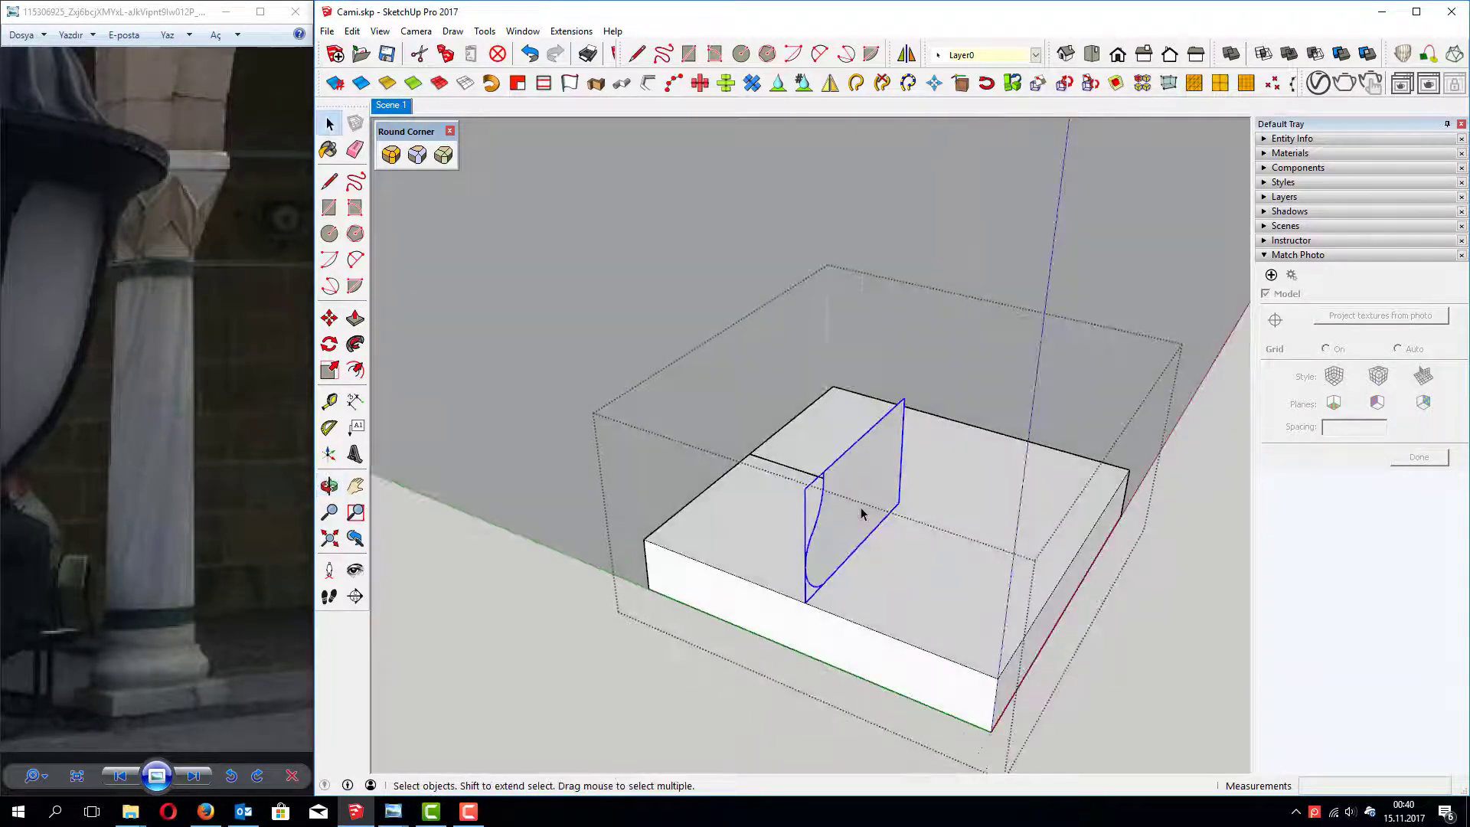
Step: Inside the profile group, draw a 0.30 m radius circle and Follow Me the profile around it
{"action": "double_click", "coordinate": [843, 499]}
{"action": "key", "text": "c"}
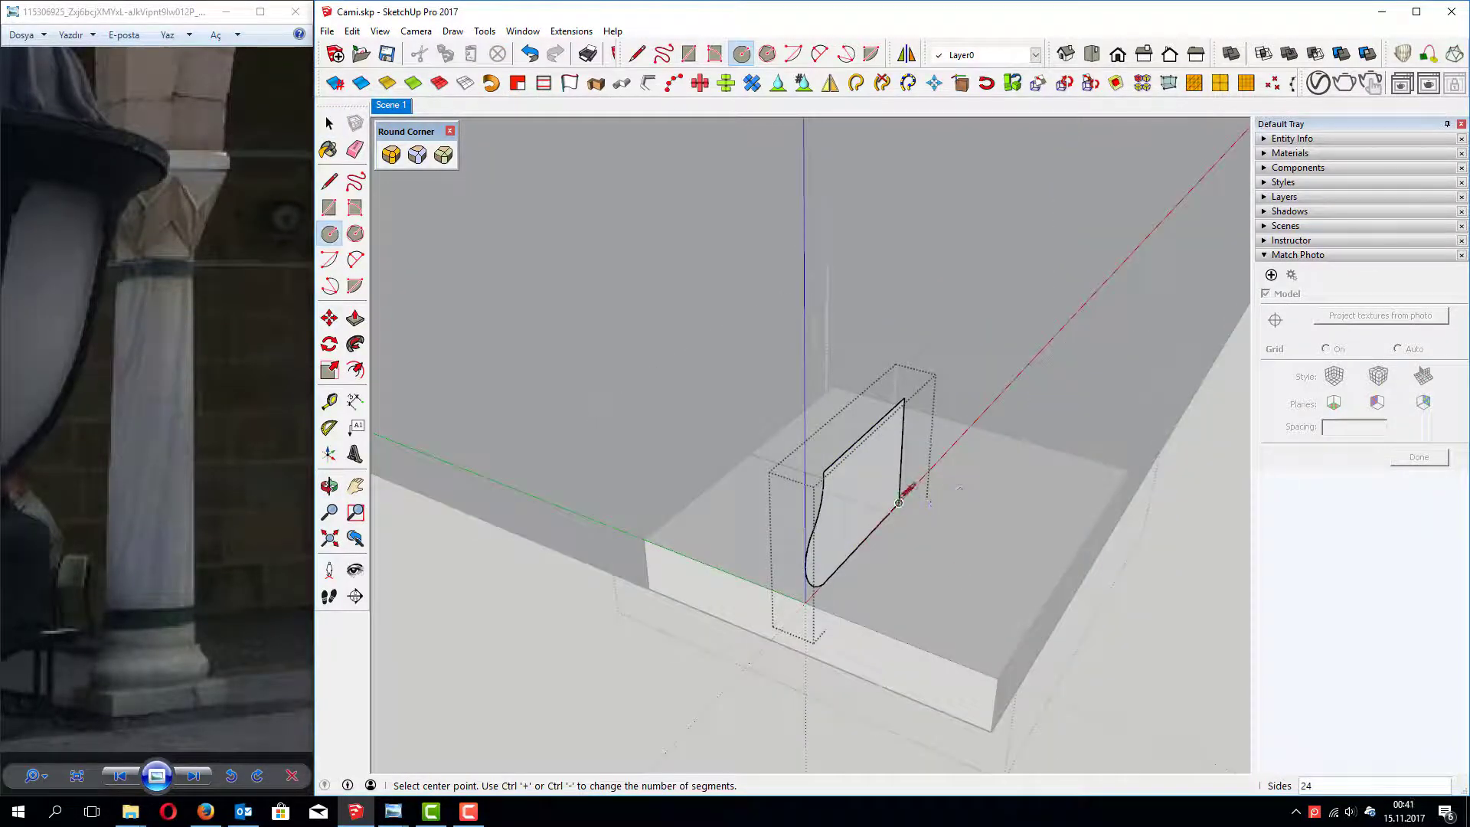
{"action": "left_click", "coordinate": [899, 503]}
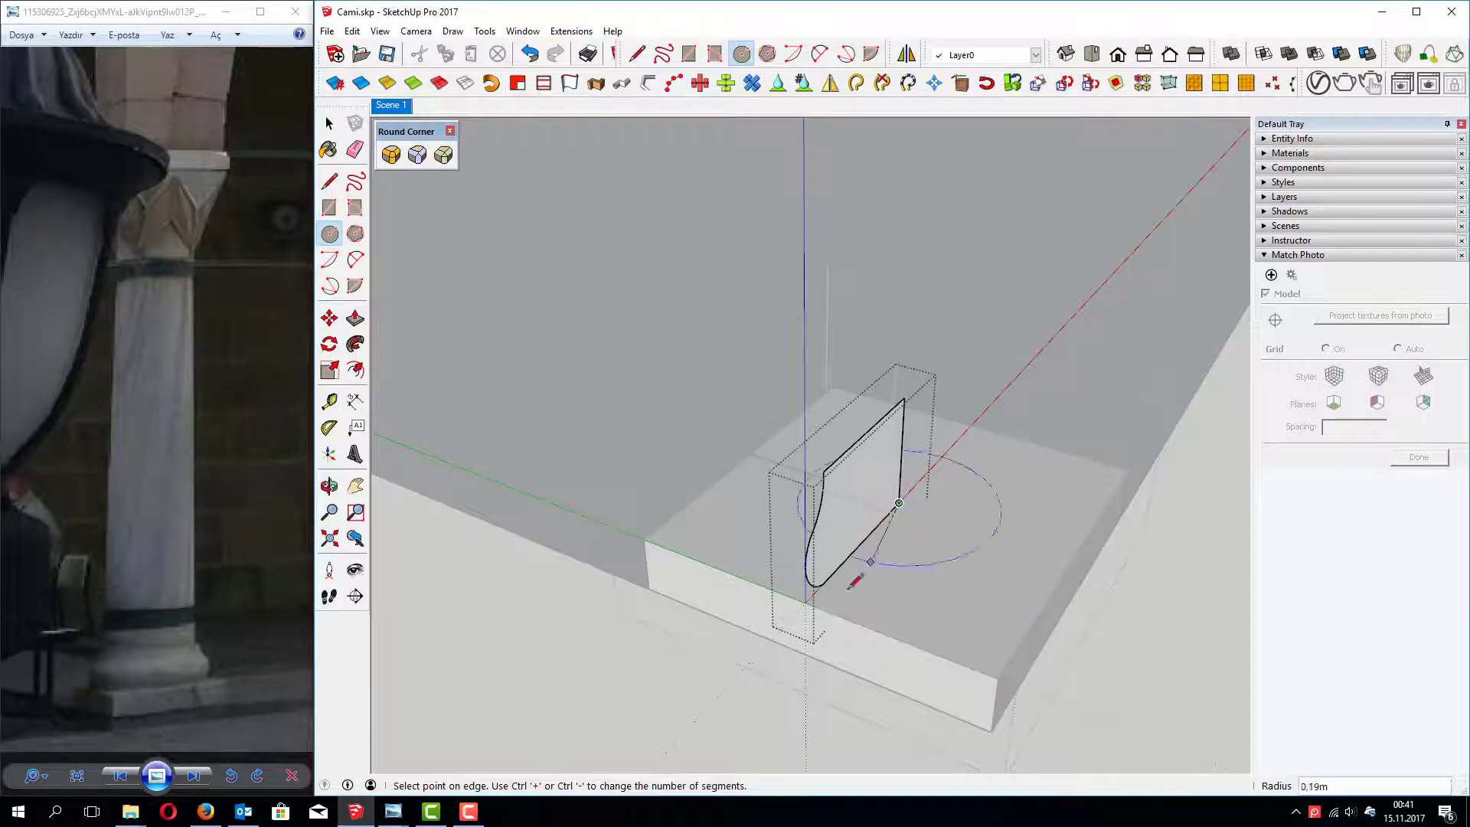
{"action": "left_click", "coordinate": [805, 602]}
{"action": "key", "text": "space"}
{"action": "left_click", "coordinate": [892, 625]}
{"action": "mouse_move", "coordinate": [891, 627]}
{"action": "middle_mouse_down"}
{"action": "mouse_move", "coordinate": [847, 560]}
{"action": "mouse_move", "coordinate": [715, 525]}
{"action": "middle_mouse_up"}
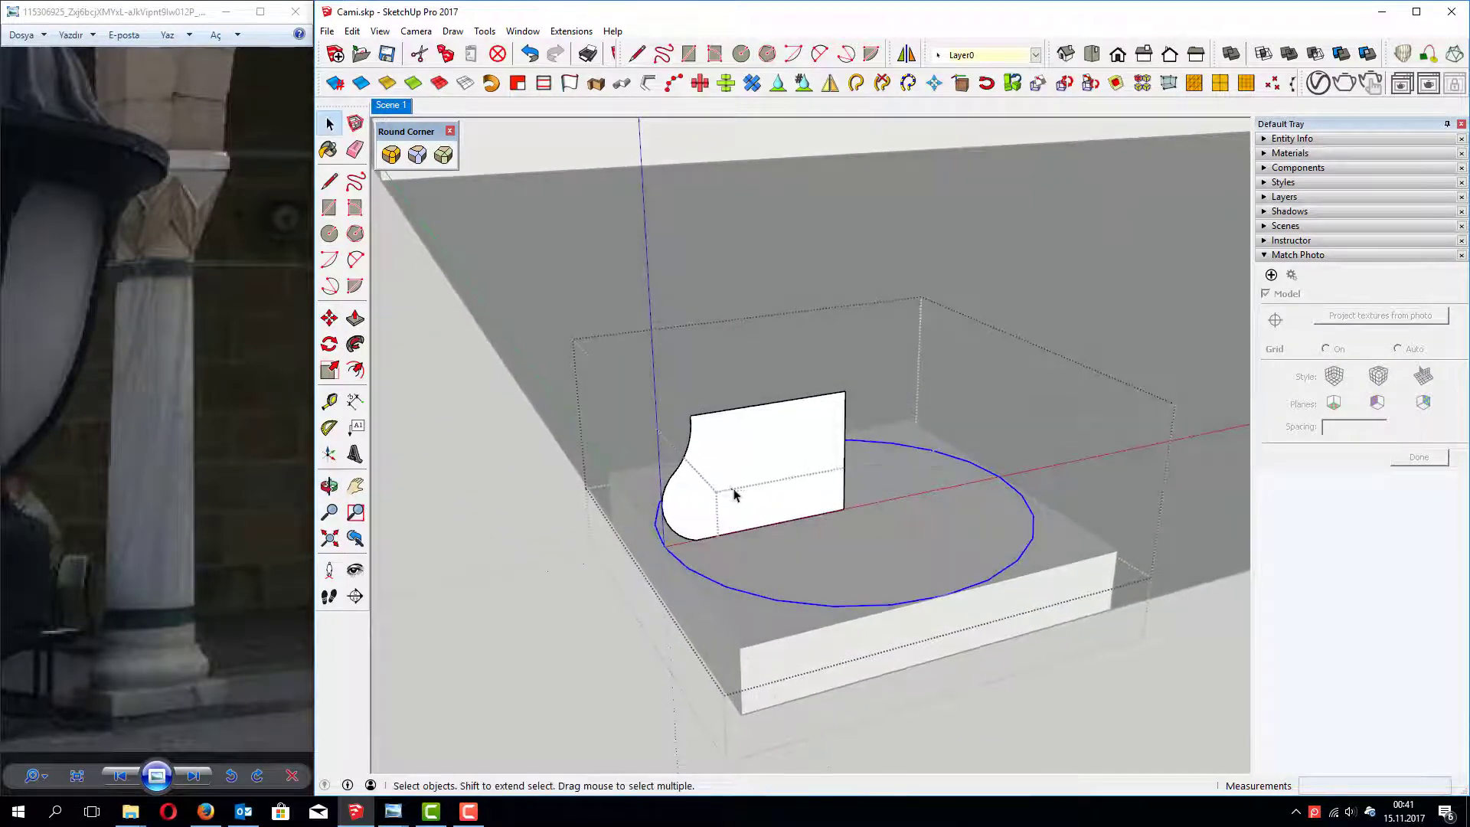
{"action": "left_click", "coordinate": [355, 344]}
{"action": "left_click", "coordinate": [692, 498]}
Step: Orient all of the round cushion's faces outward
{"action": "middle_click_drag", "start_coordinate": [806, 560], "coordinate": [862, 458]}
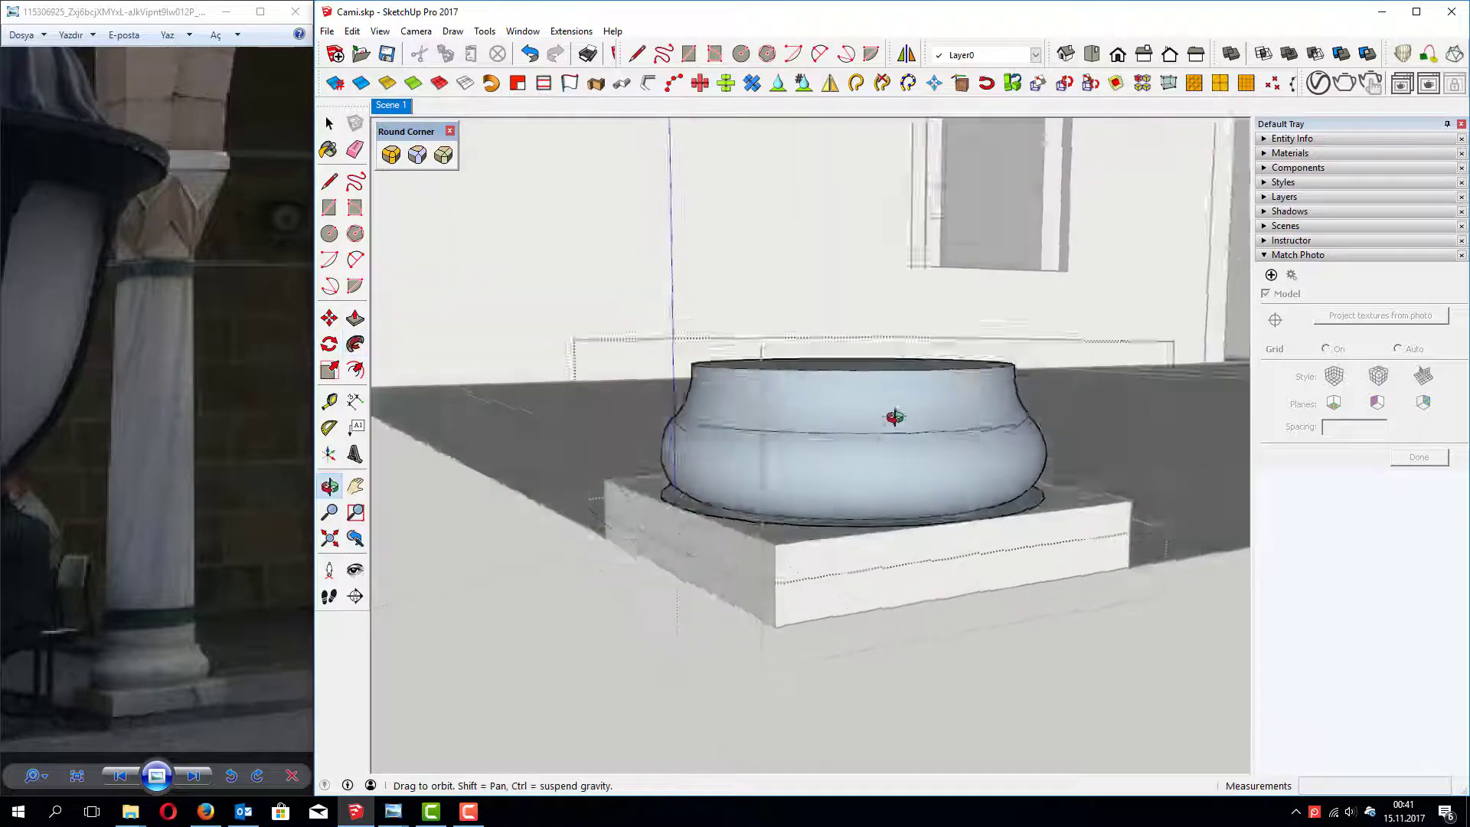
{"action": "key", "text": "space"}
{"action": "right_click", "coordinate": [763, 408]}
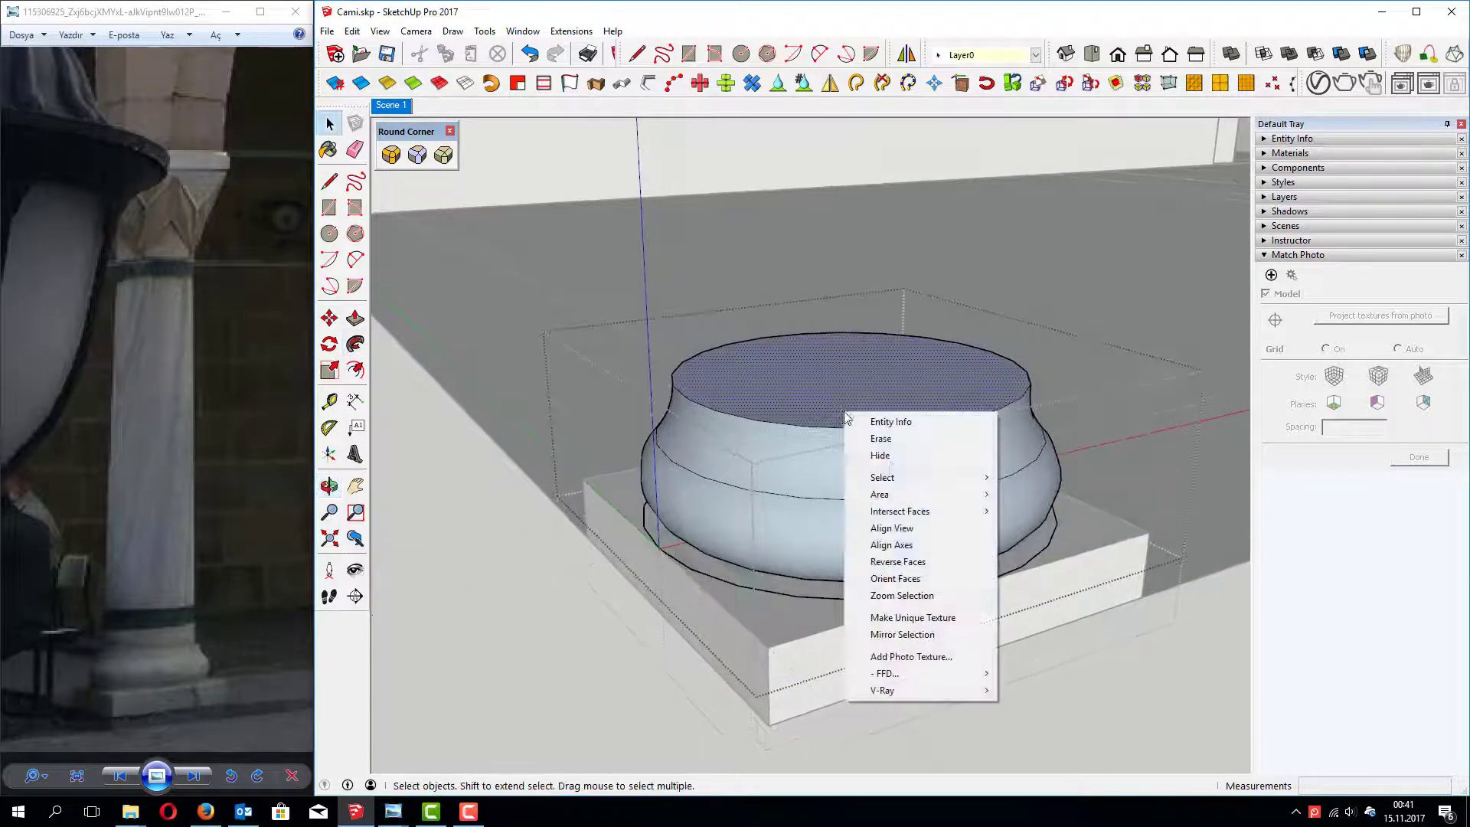
{"action": "right_click", "coordinate": [816, 373]}
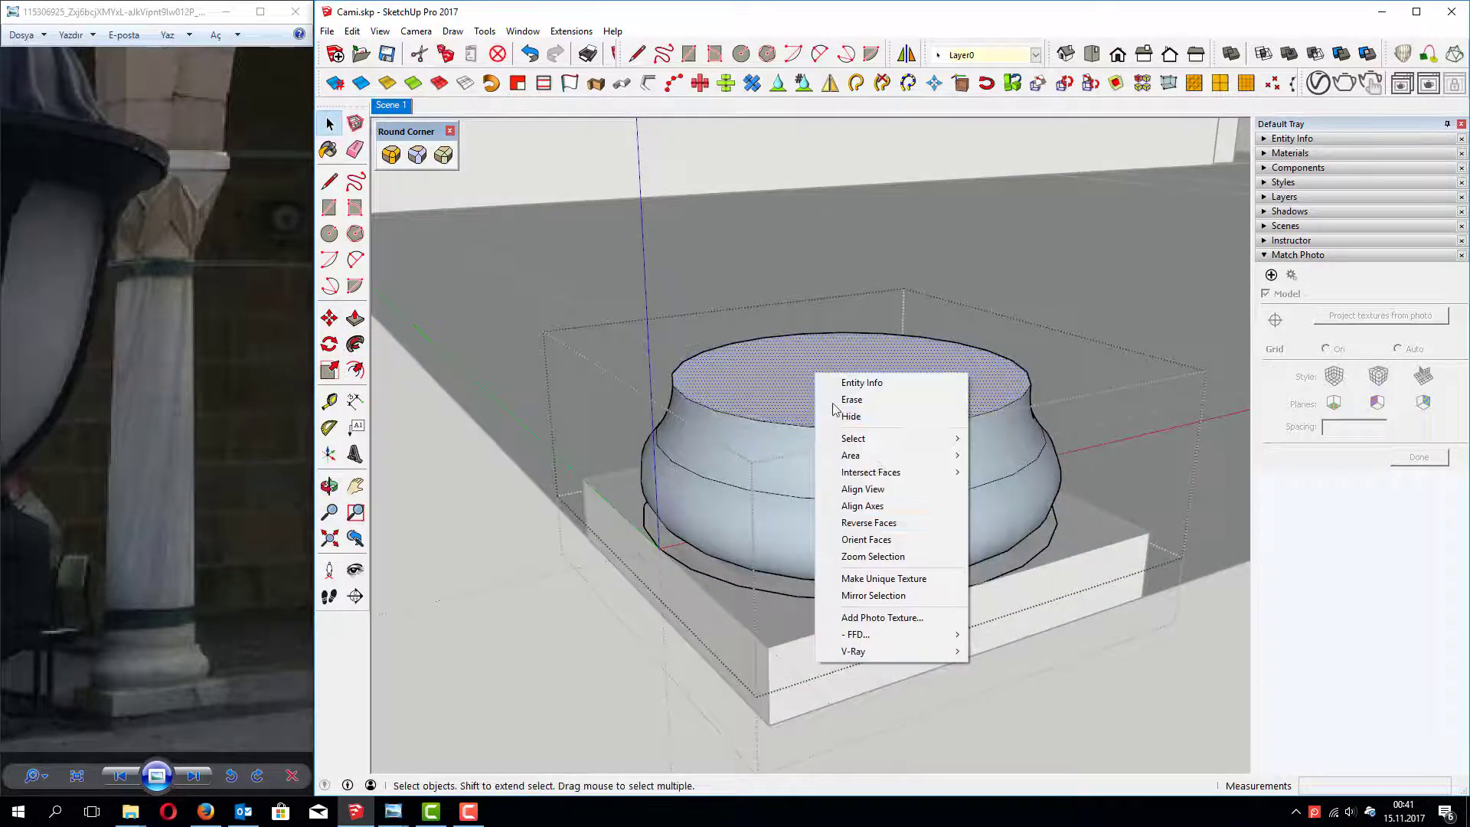
{"action": "left_click", "coordinate": [866, 539]}
Step: Select the whole square base block and make it its own group
{"action": "left_click", "coordinate": [772, 596]}
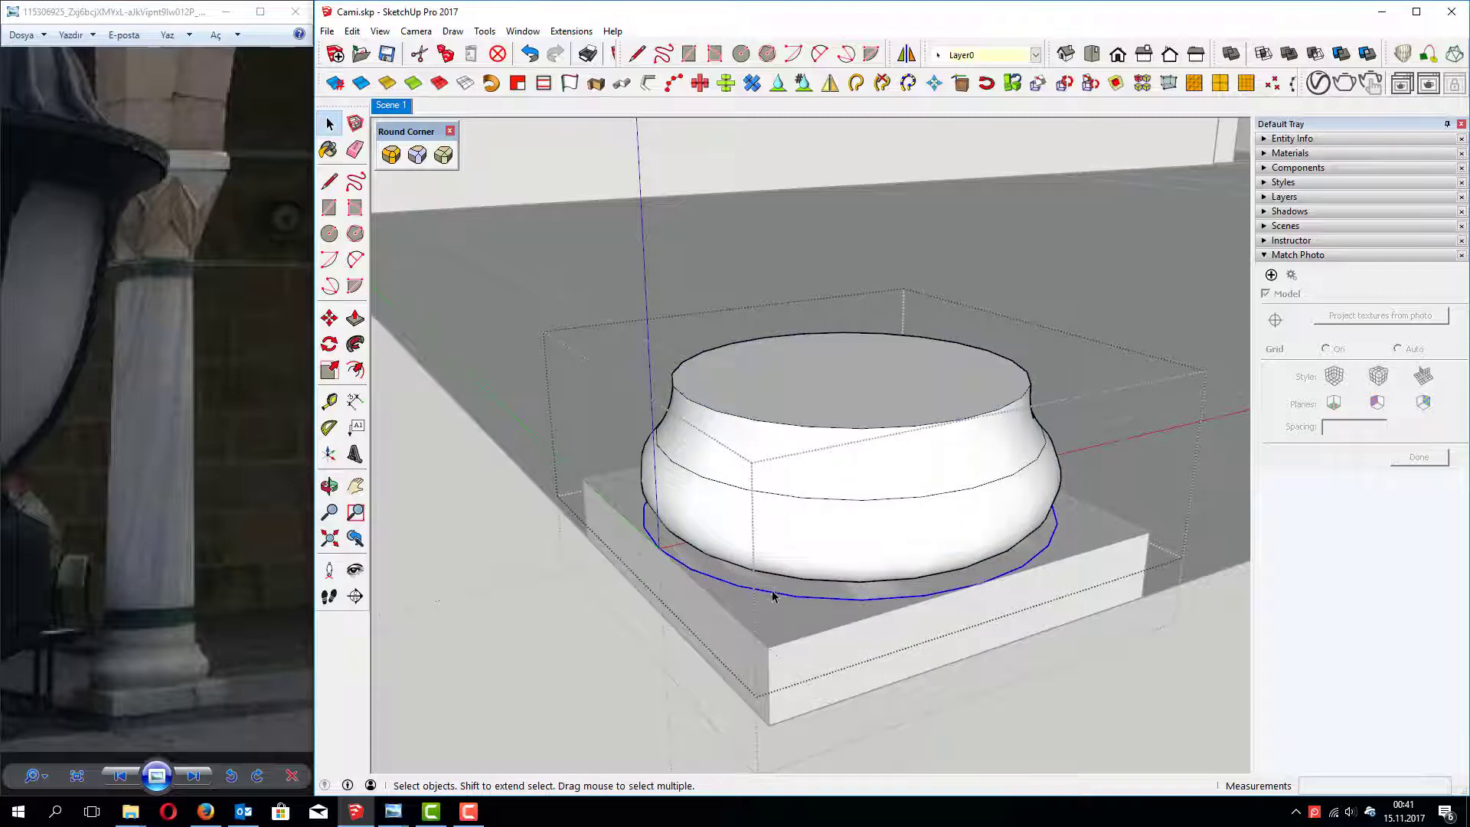
{"action": "mouse_move", "coordinate": [786, 514]}
{"action": "middle_mouse_down"}
{"action": "mouse_move", "coordinate": [801, 456]}
{"action": "mouse_move", "coordinate": [725, 358]}
{"action": "mouse_move", "coordinate": [709, 375]}
{"action": "mouse_move", "coordinate": [817, 492]}
{"action": "mouse_move", "coordinate": [753, 486]}
{"action": "middle_mouse_up"}
{"action": "scroll", "coordinate": [798, 499], "scroll_direction": "down", "scroll_amount": 3}
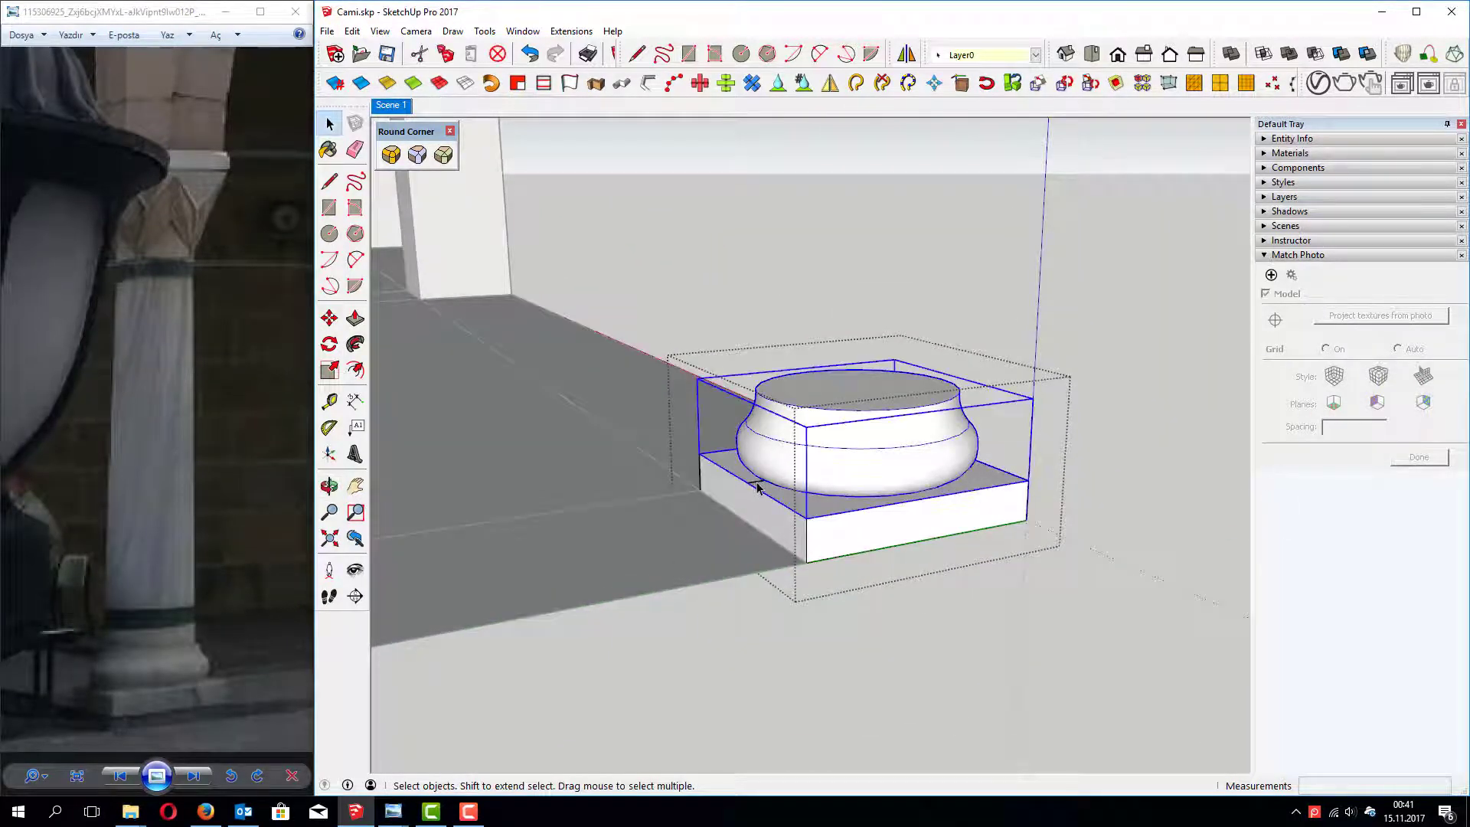
{"action": "double_click", "coordinate": [758, 488]}
{"action": "triple_click", "coordinate": [757, 485]}
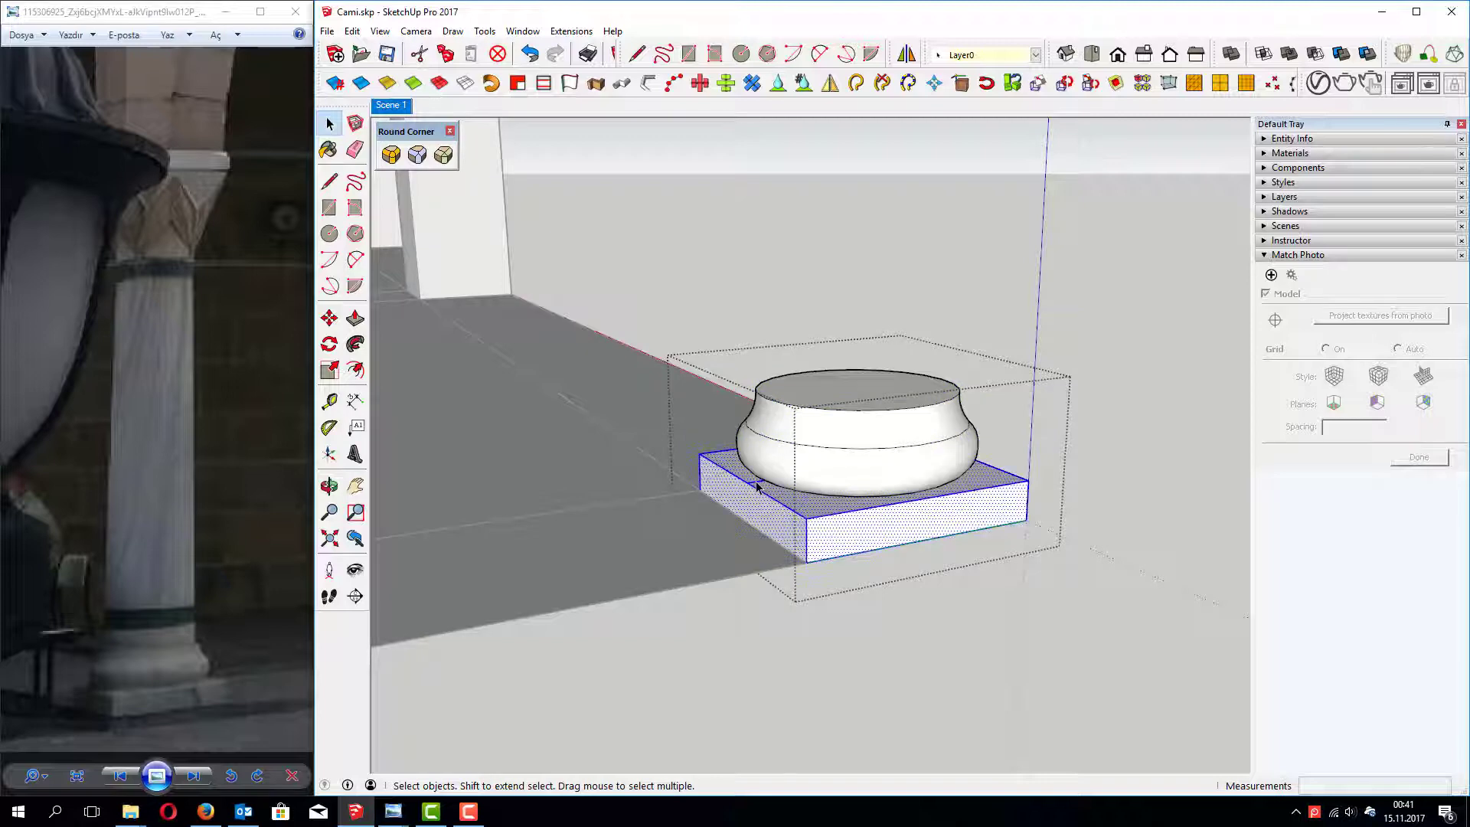
{"action": "key", "text": "Escape"}
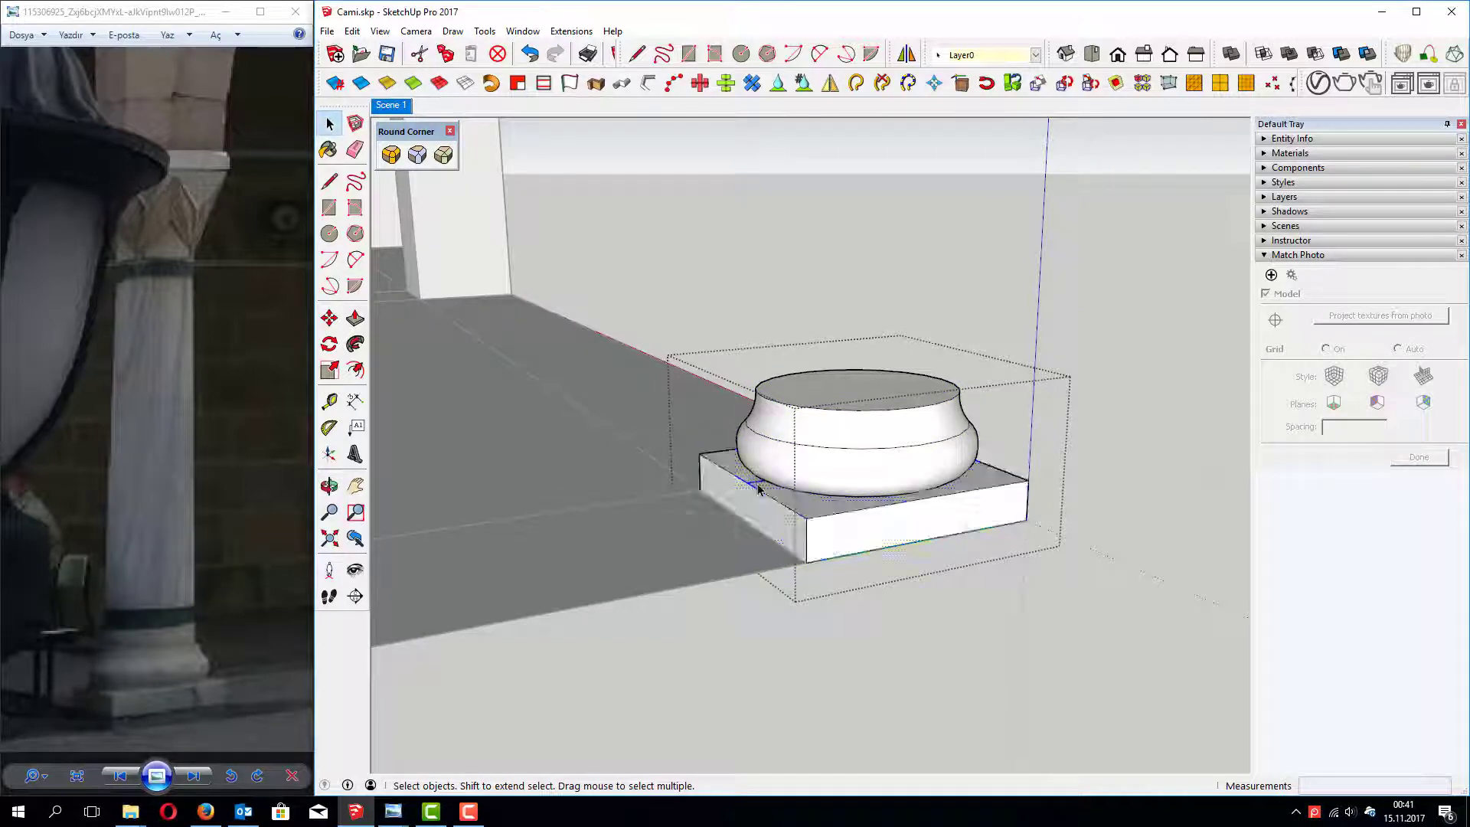
{"action": "triple_click", "coordinate": [770, 498]}
{"action": "right_click", "coordinate": [769, 491]}
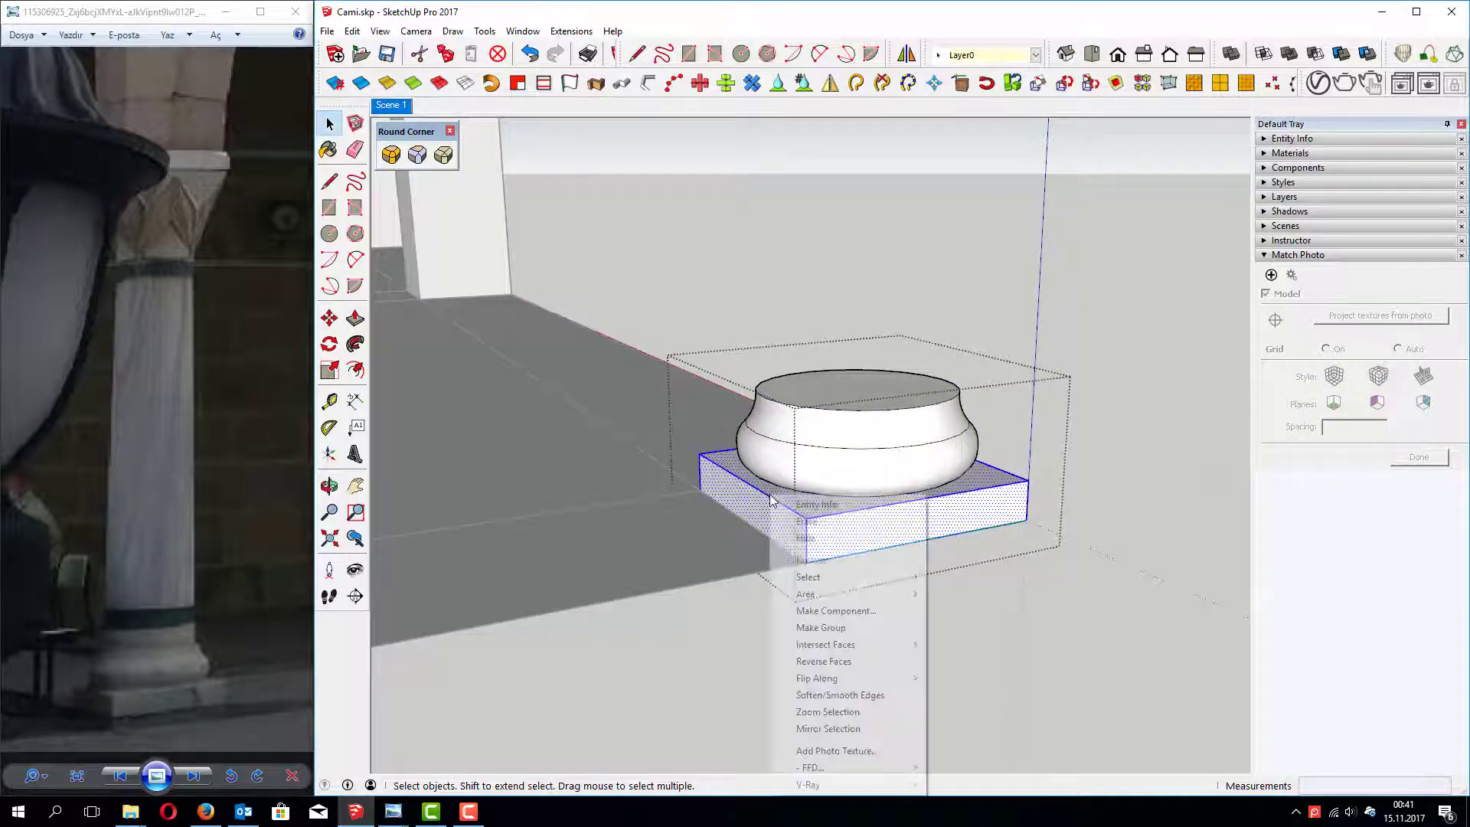
{"action": "left_click", "coordinate": [821, 628]}
Step: Orbit around the finished two-tier column base to check the plinth and cushion
{"action": "middle_click_drag", "start_coordinate": [952, 526], "coordinate": [737, 514]}
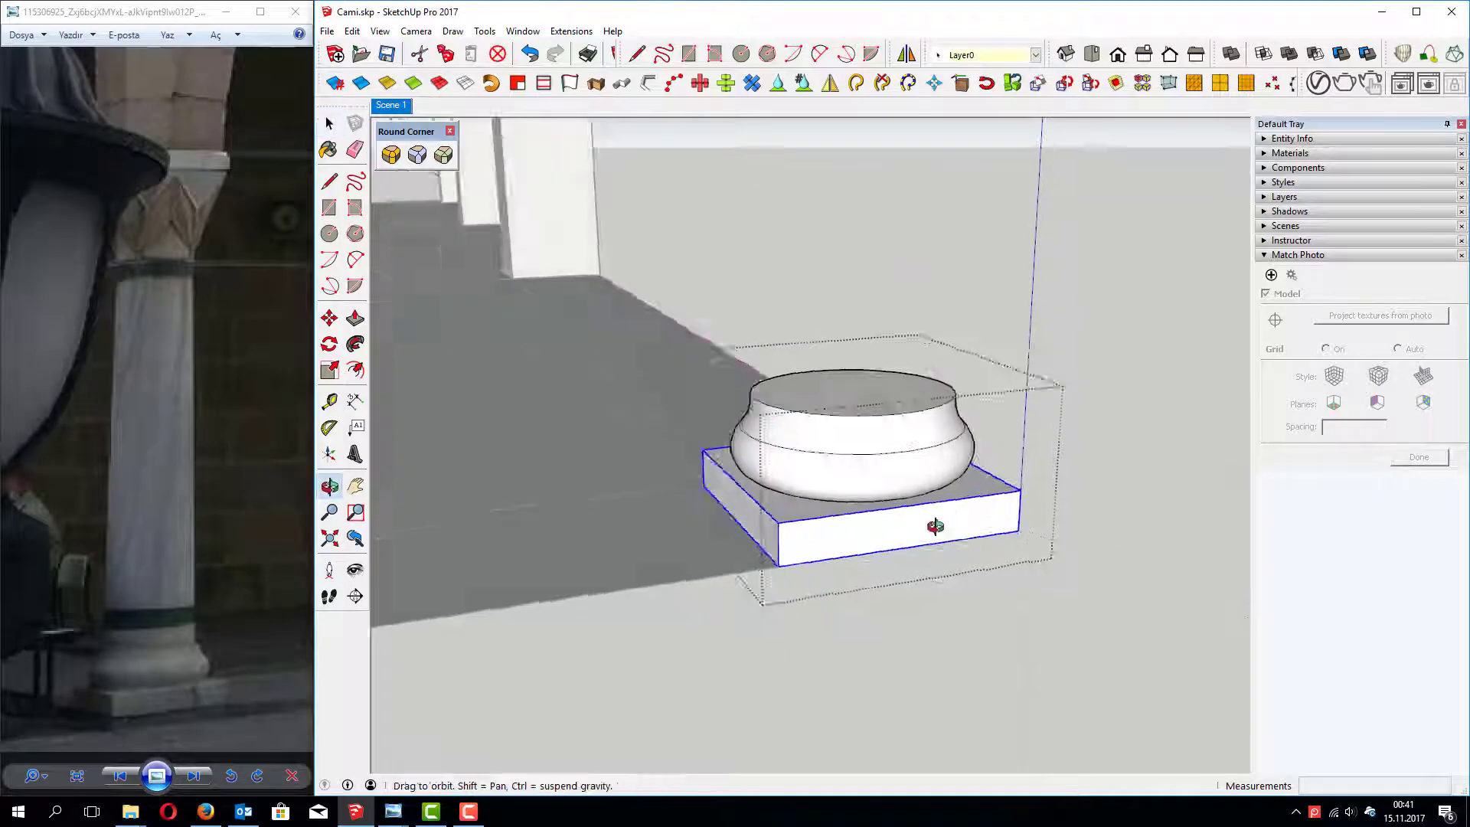
{"action": "left_click", "coordinate": [734, 536]}
{"action": "middle_click_drag", "start_coordinate": [847, 469], "coordinate": [783, 535]}
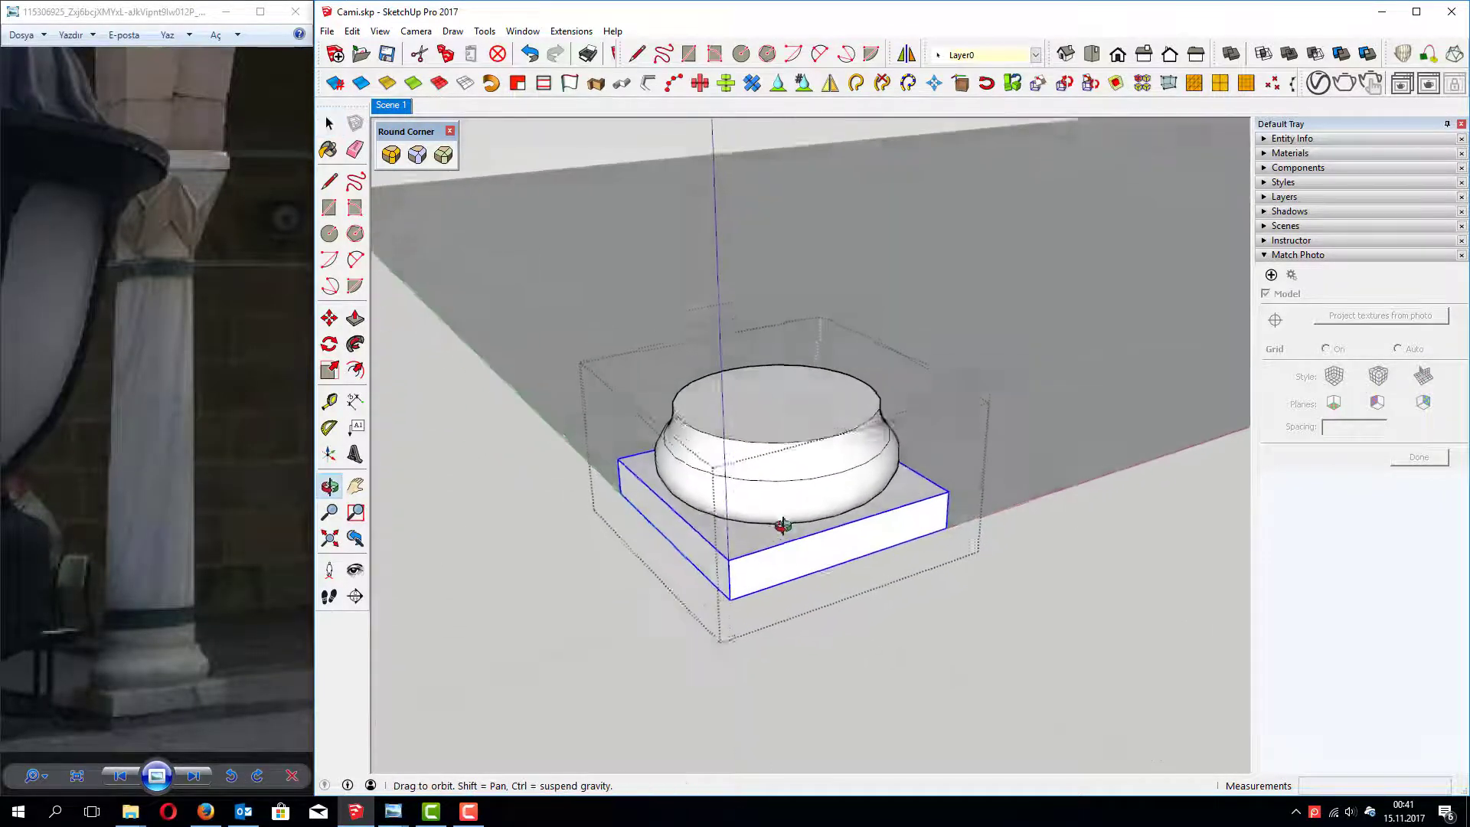
{"action": "scroll", "coordinate": [721, 453], "scroll_direction": "up", "scroll_amount": 2}
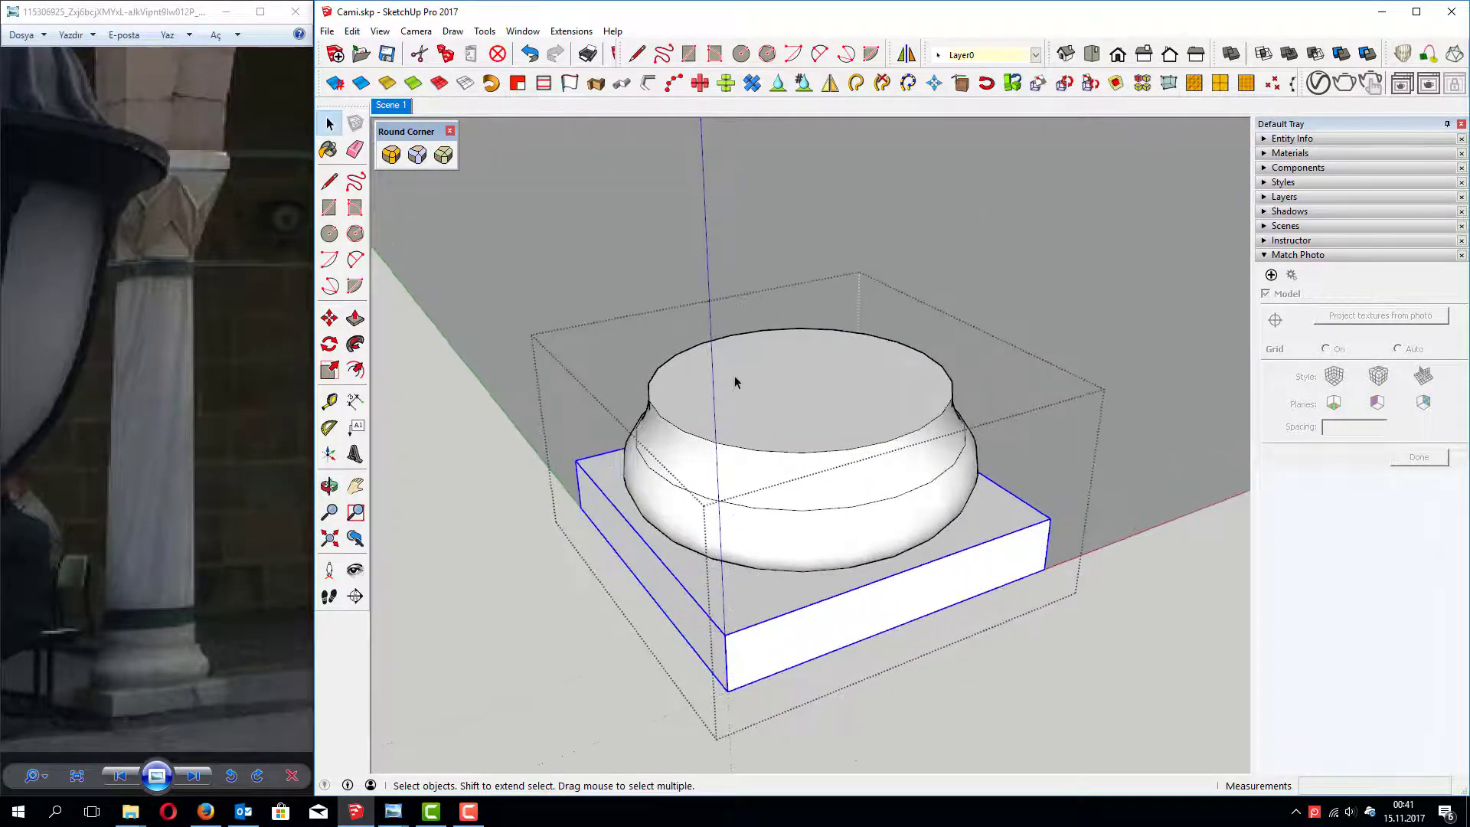
{"action": "middle_click_drag", "start_coordinate": [736, 387], "coordinate": [762, 401]}
{"action": "left_click", "coordinate": [756, 408]}
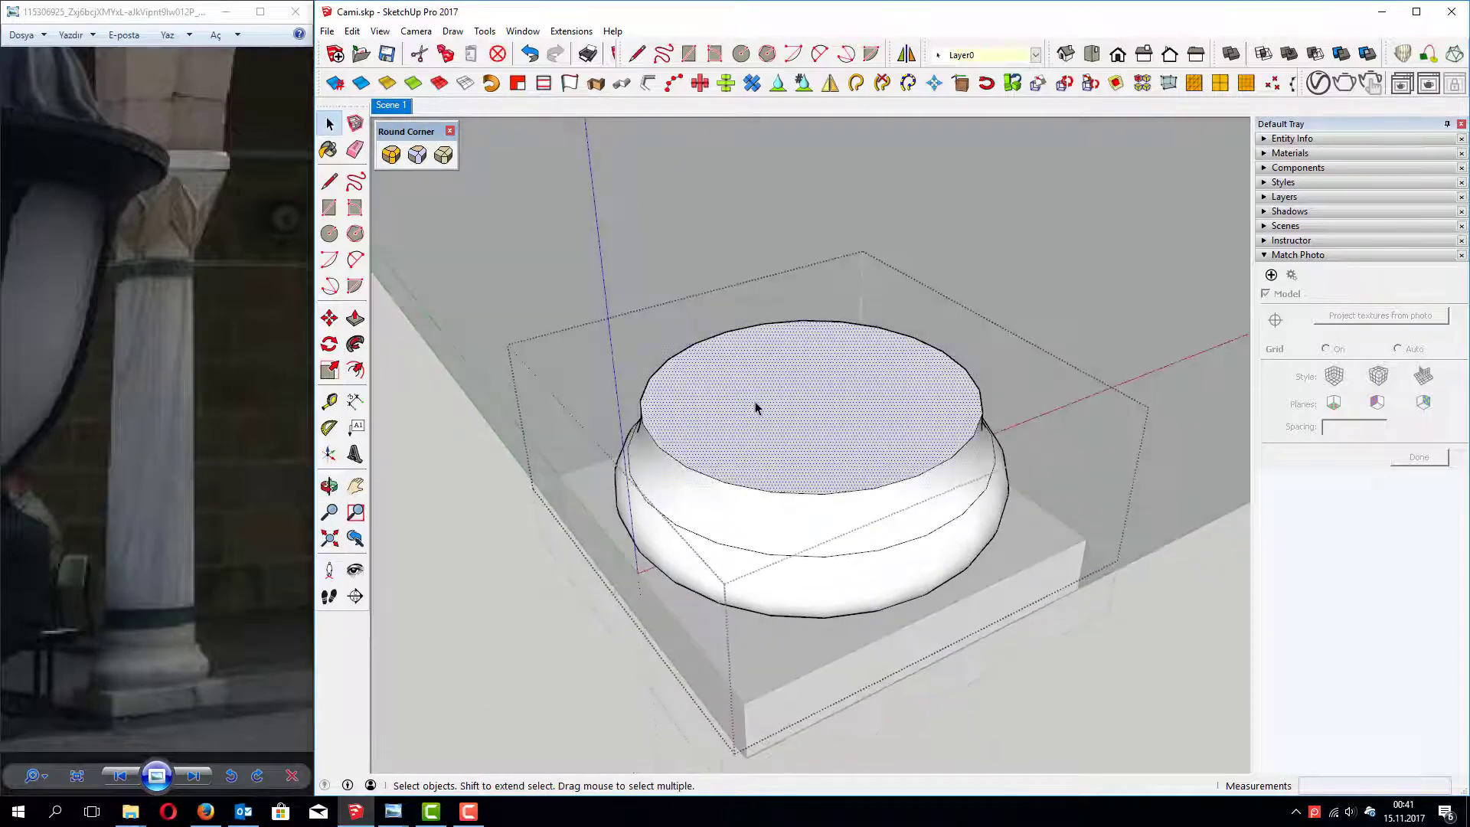
Step: Cut the cushion's top face and paste it back in place
{"action": "left_click", "coordinate": [353, 30]}
{"action": "left_click", "coordinate": [398, 102]}
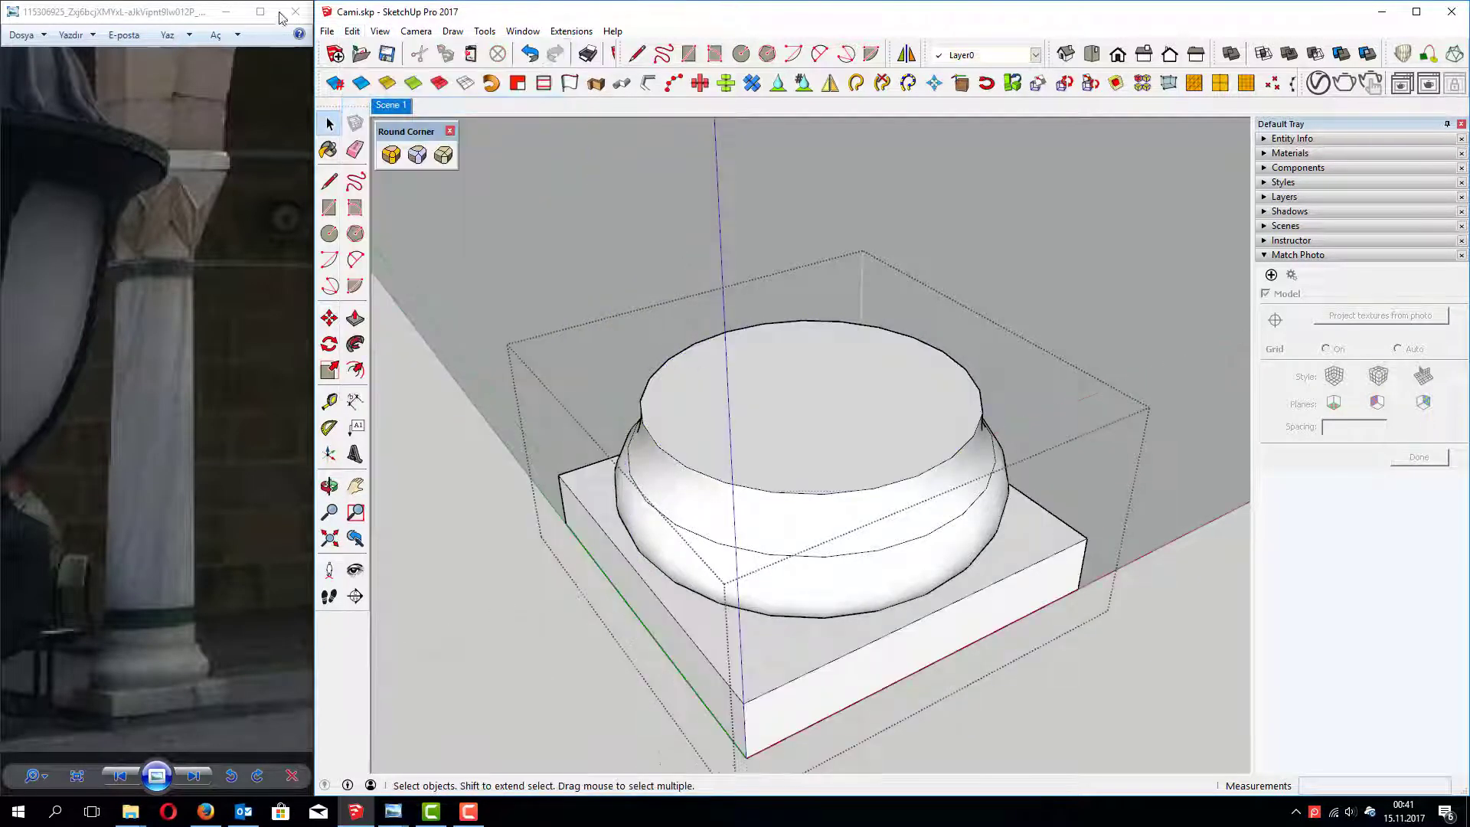
{"action": "left_click", "coordinate": [353, 31]}
{"action": "left_click", "coordinate": [409, 149]}
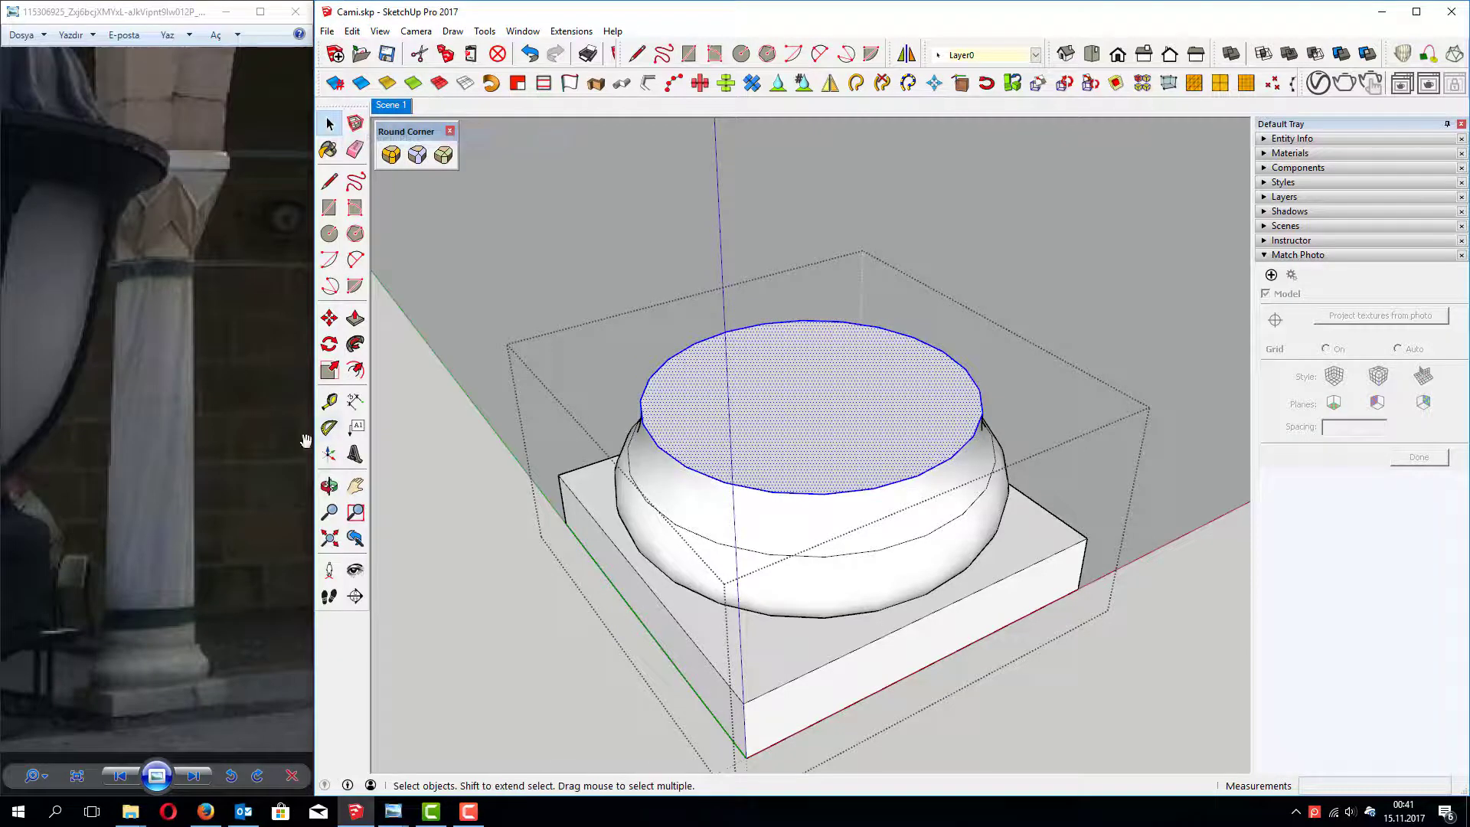
Step: Offset the molding's top edge inward by about 0.01 to form a thin inset ring
{"action": "left_click", "coordinate": [355, 369]}
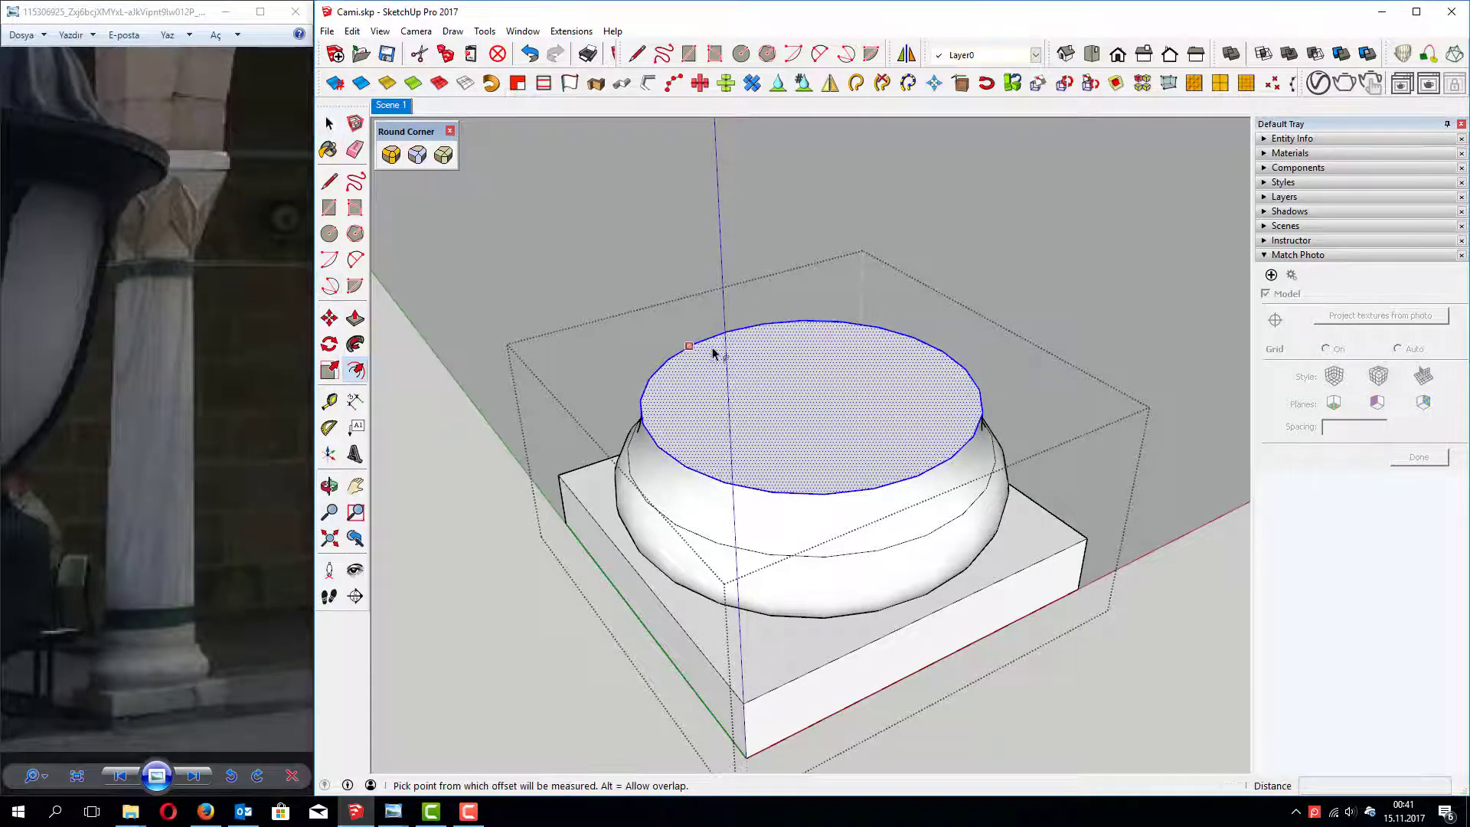
{"action": "left_click", "coordinate": [710, 344]}
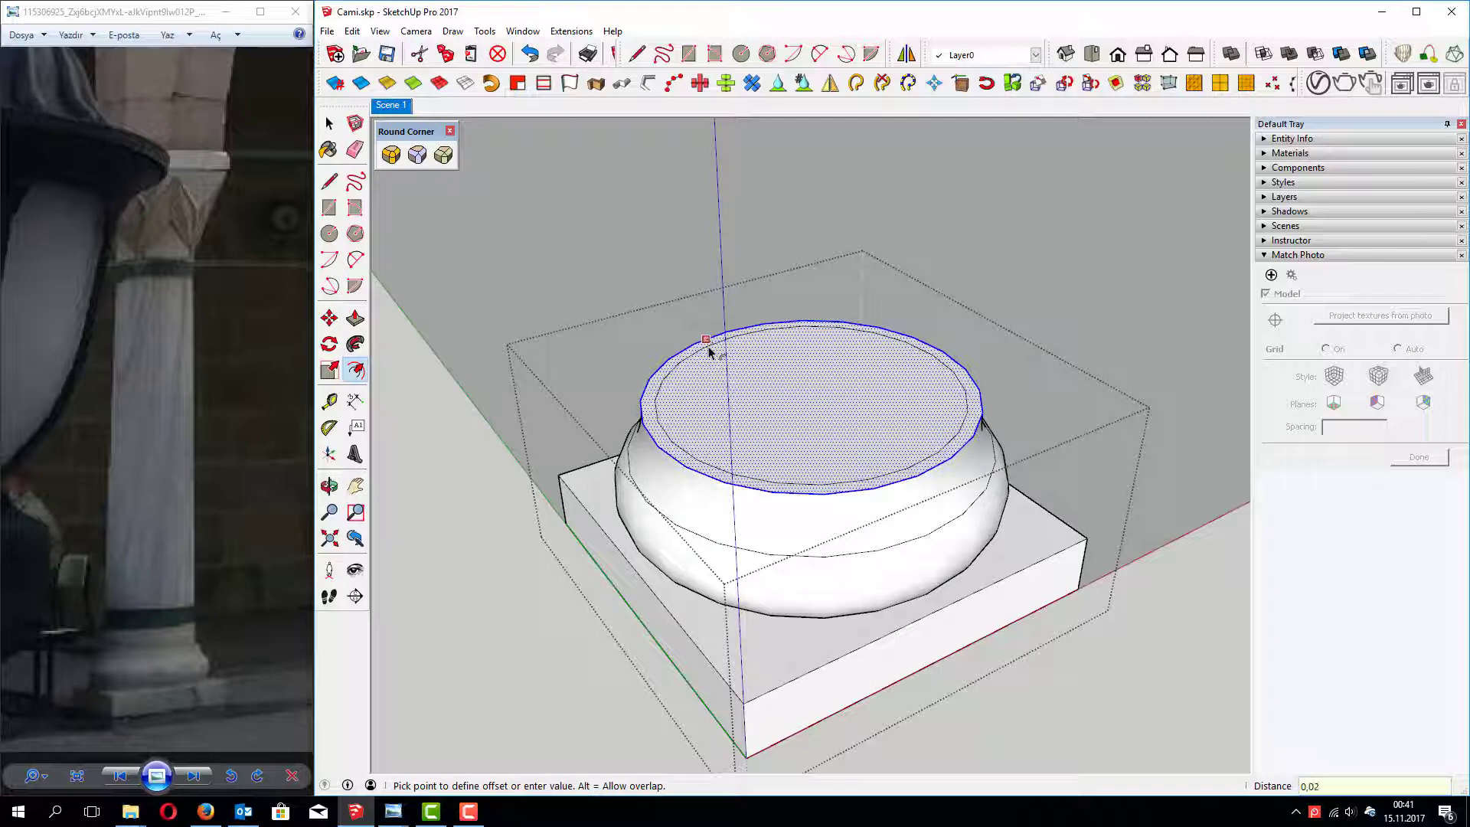
{"action": "left_click", "coordinate": [709, 348]}
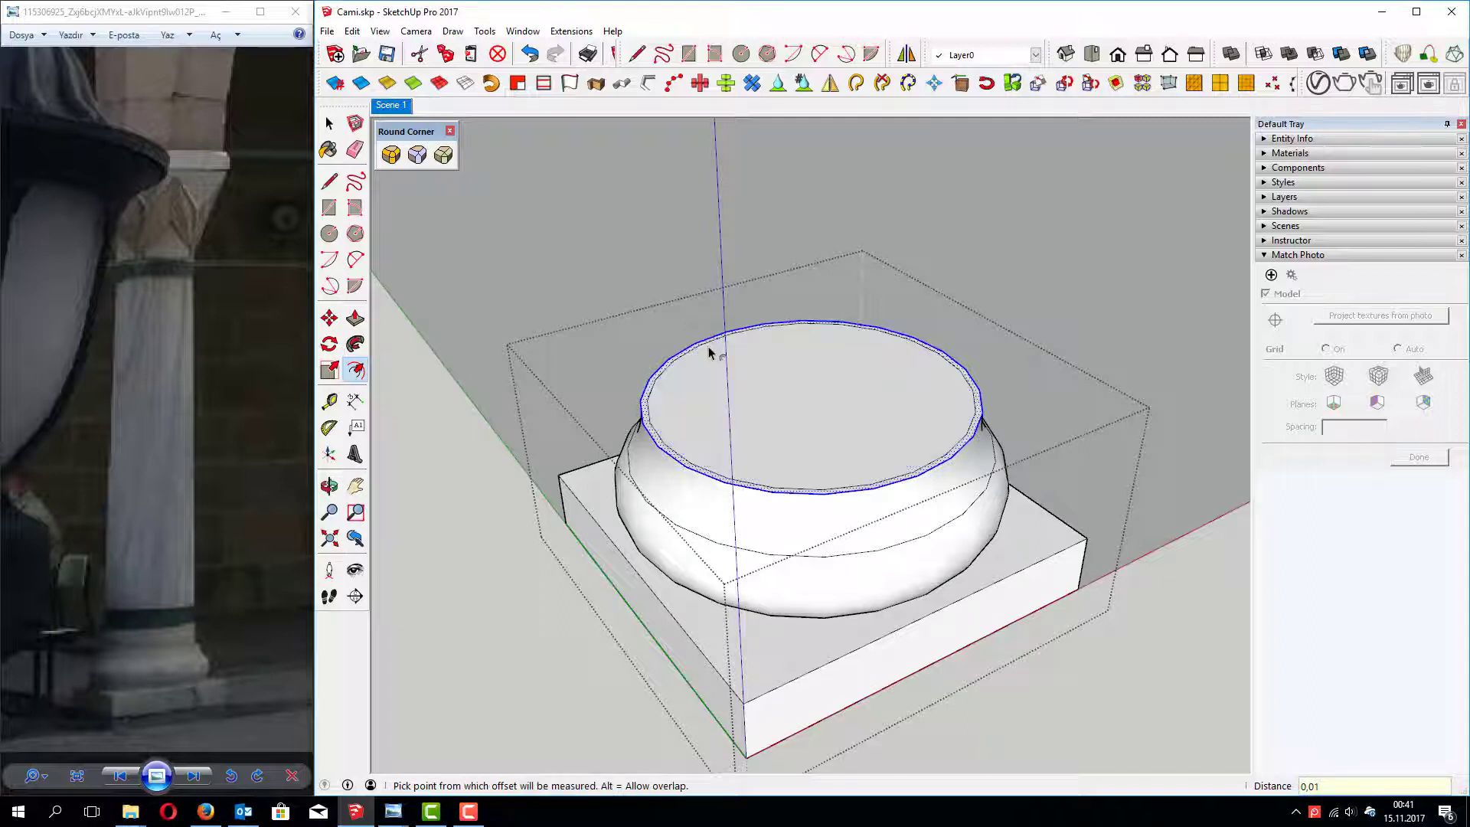
{"action": "key", "text": "space"}
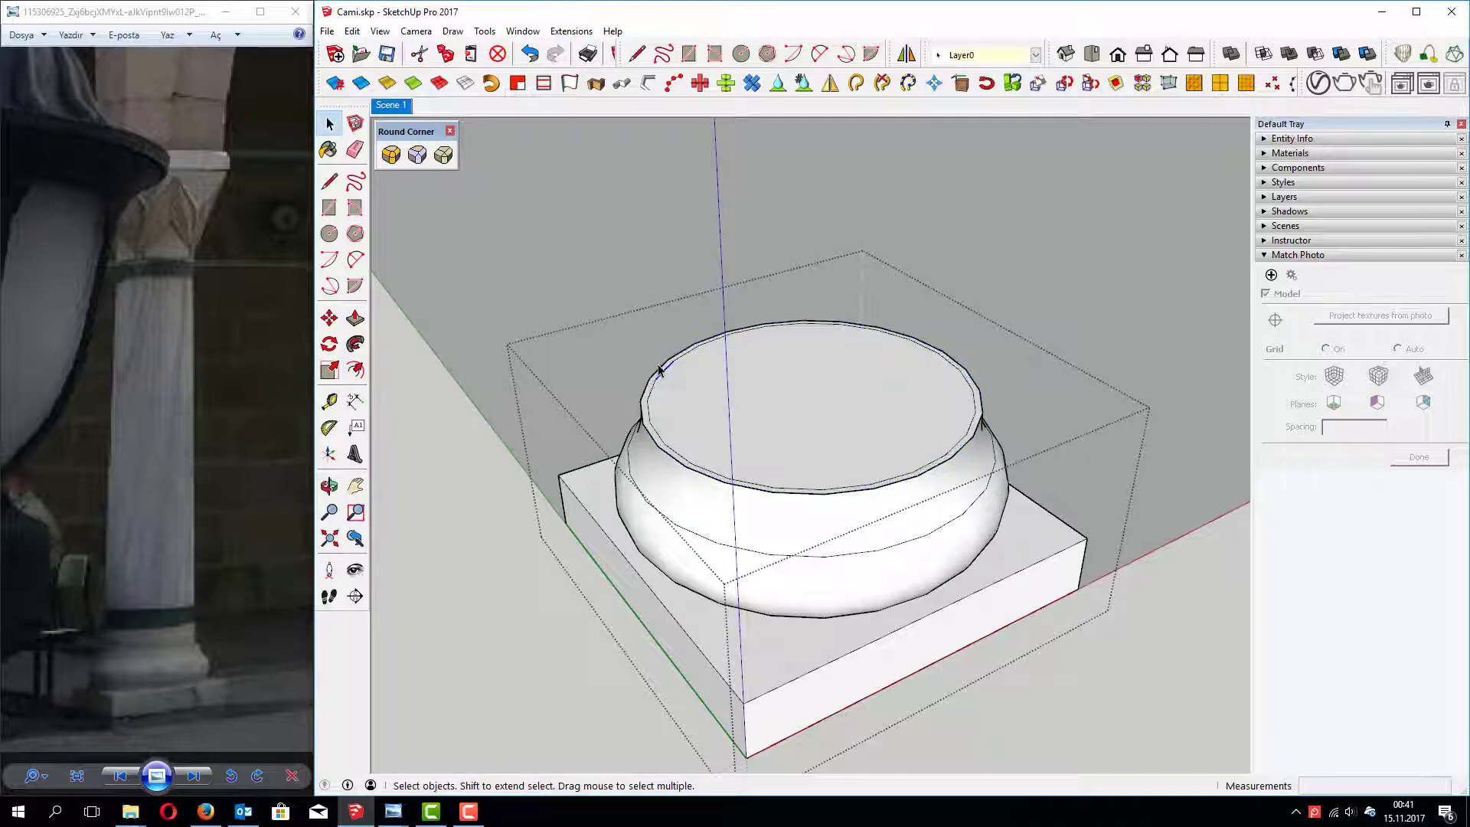
{"action": "left_click", "coordinate": [663, 373]}
{"action": "key", "text": "Delete"}
{"action": "scroll", "coordinate": [656, 379], "scroll_direction": "up", "scroll_amount": 3}
{"action": "scroll", "coordinate": [655, 386], "scroll_direction": "up", "scroll_amount": 2}
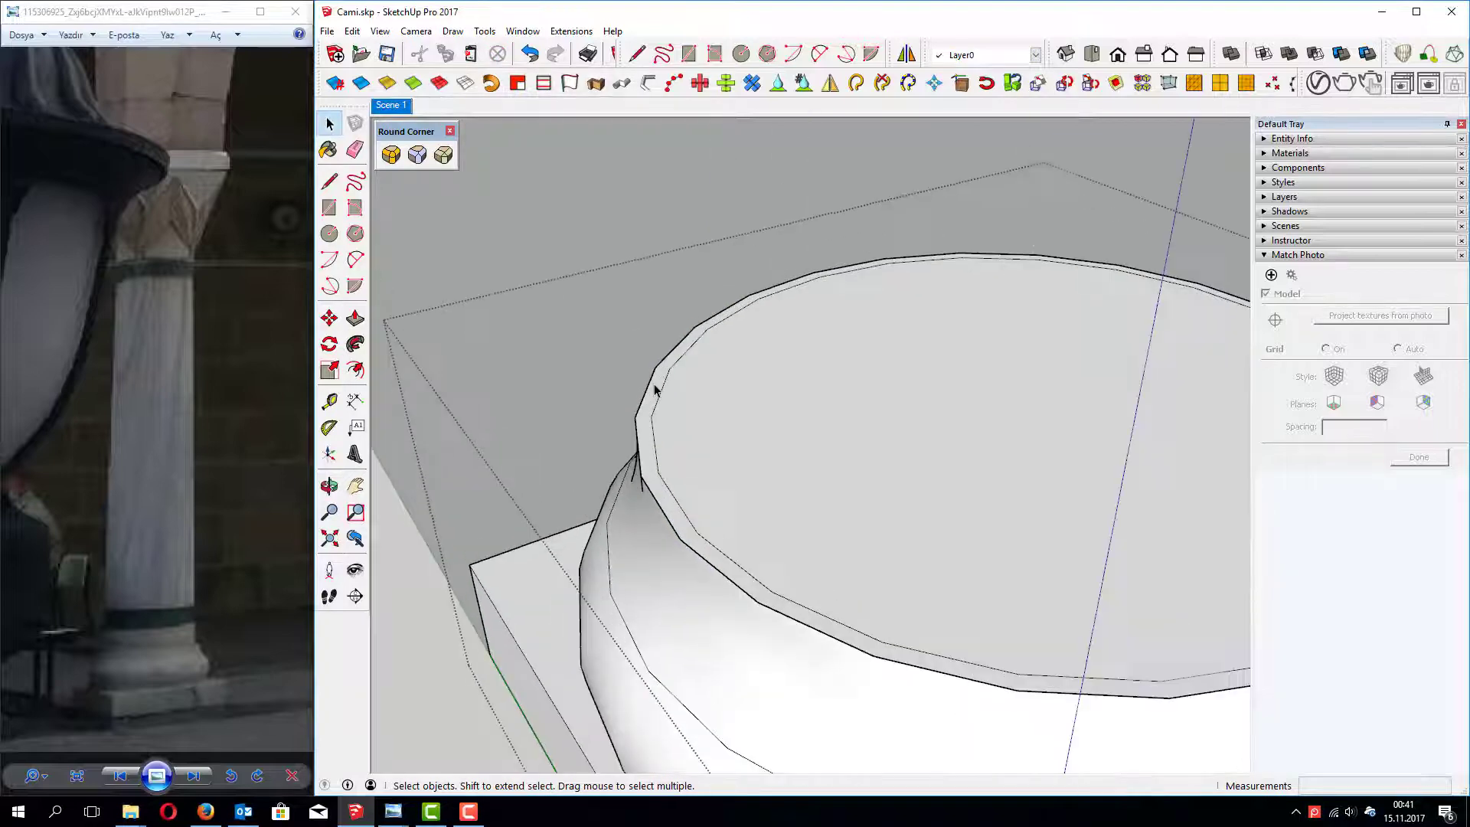
Step: Select the inner ring's top face together with its outline
{"action": "left_click", "coordinate": [651, 382]}
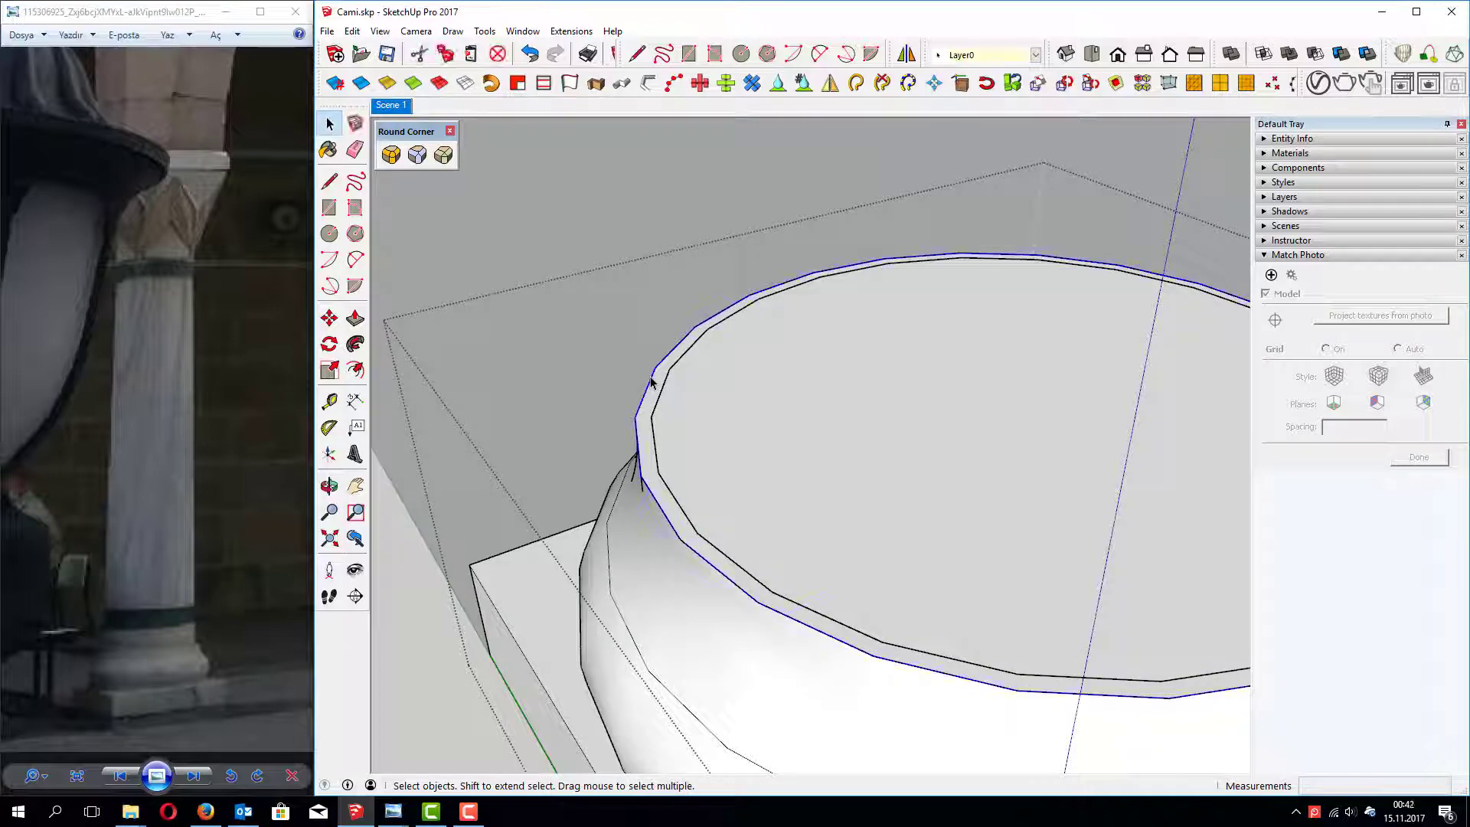
{"action": "left_click", "coordinate": [667, 386]}
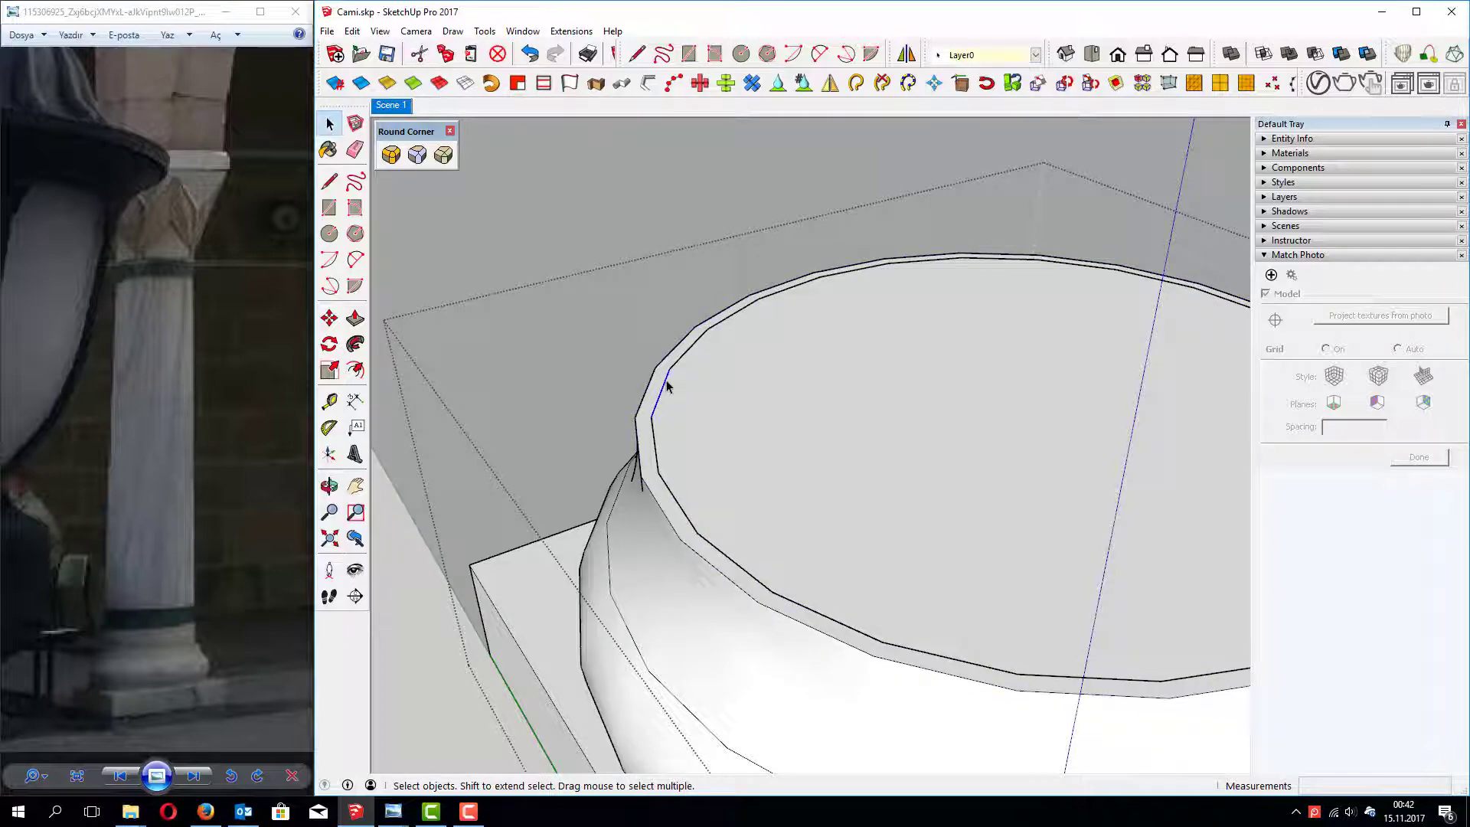
{"action": "double_click", "coordinate": [667, 387]}
{"action": "scroll", "coordinate": [613, 359], "scroll_direction": "down", "scroll_amount": 3}
{"action": "scroll", "coordinate": [544, 332], "scroll_direction": "down", "scroll_amount": 2}
{"action": "scroll", "coordinate": [506, 363], "scroll_direction": "up", "scroll_amount": 2}
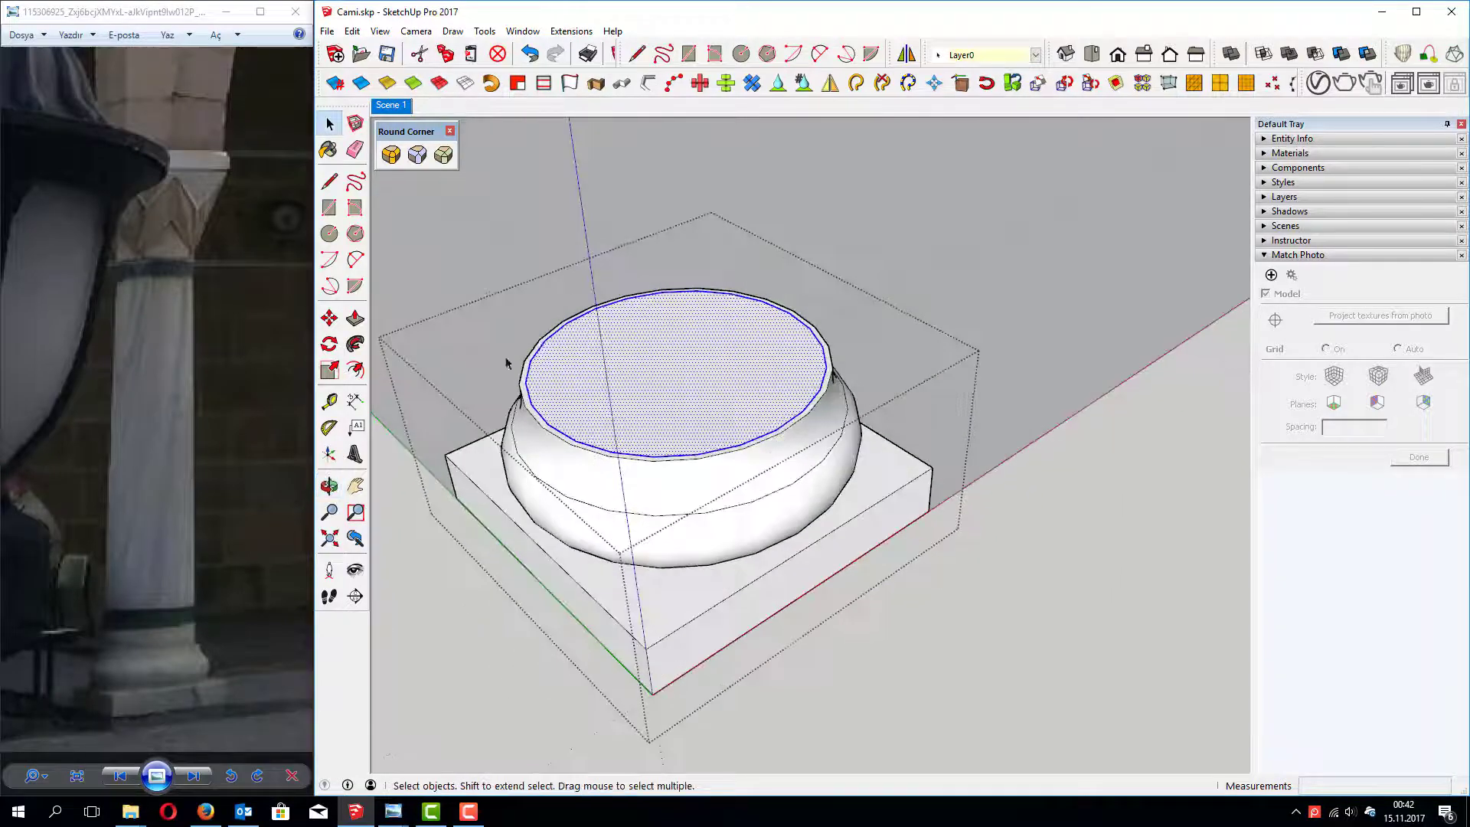
{"action": "scroll", "coordinate": [501, 360], "scroll_direction": "up", "scroll_amount": 3}
{"action": "scroll", "coordinate": [491, 360], "scroll_direction": "up", "scroll_amount": 1}
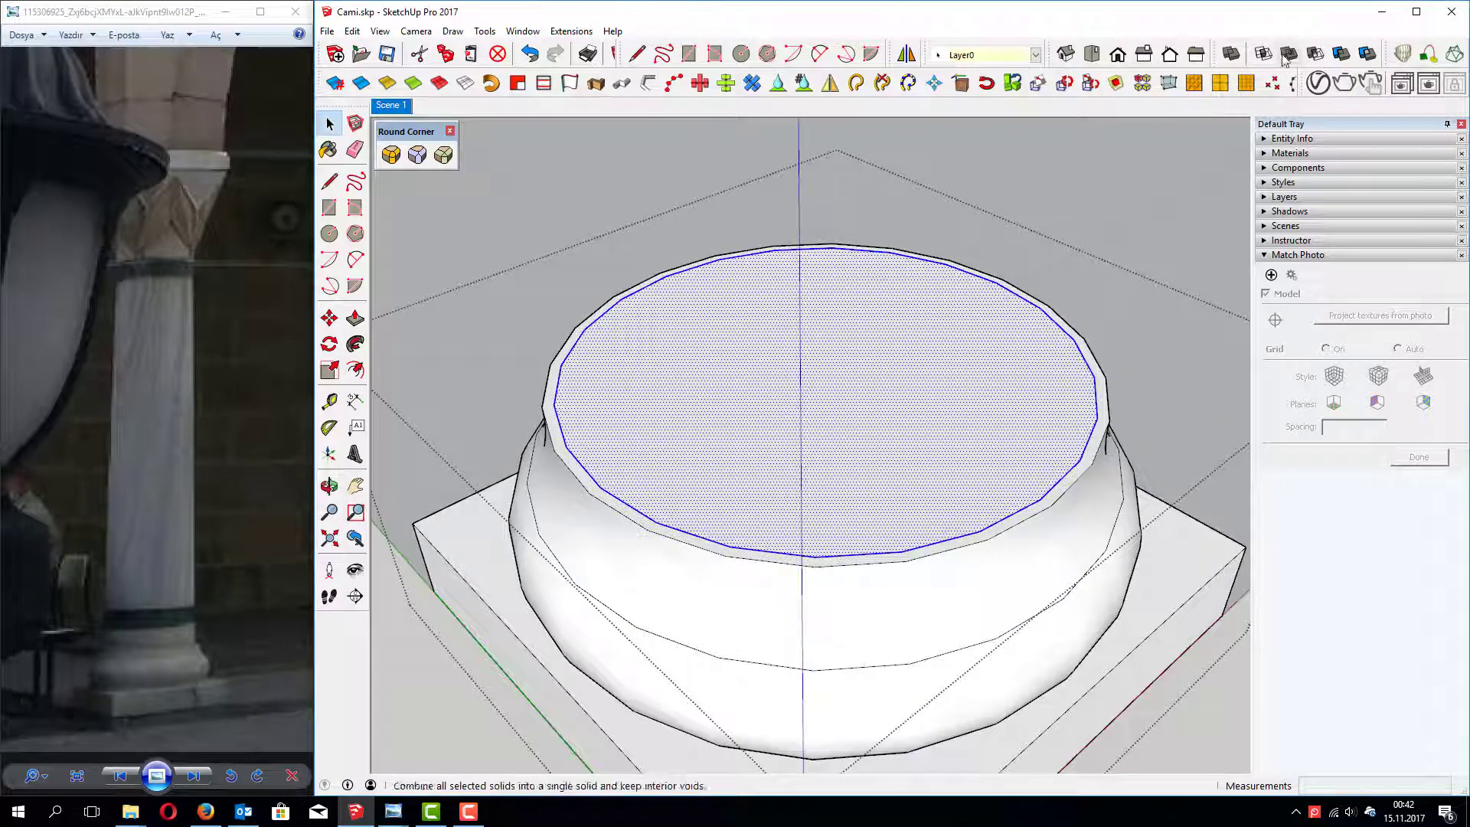
Step: Float the Curviloft toolbar and check the Extensions menu
{"action": "mouse_move", "coordinate": [1390, 53]}
{"action": "left_mouse_down"}
{"action": "mouse_move", "coordinate": [1055, 148]}
{"action": "mouse_move", "coordinate": [467, 153]}
{"action": "left_mouse_up"}
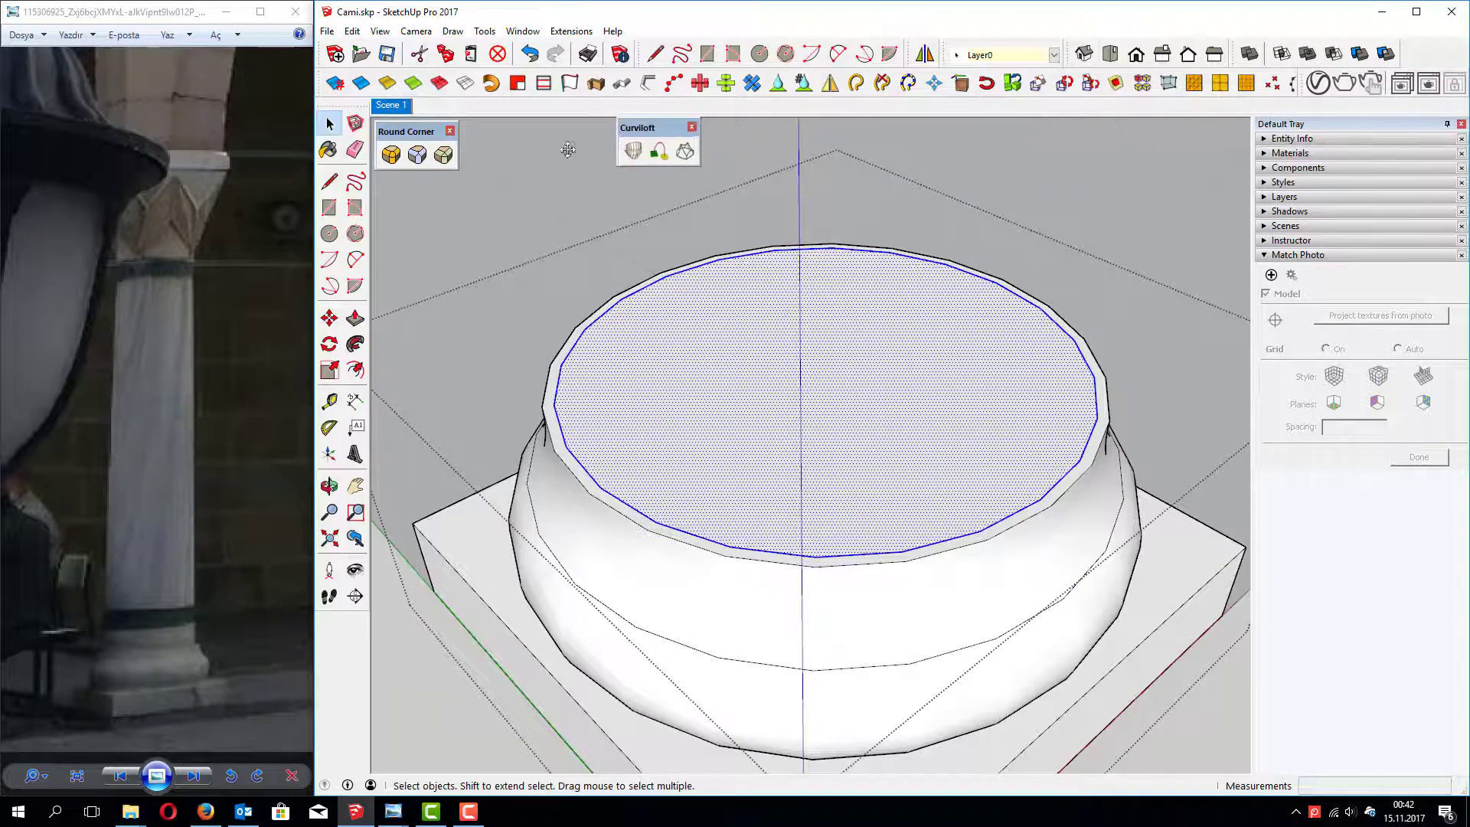
{"action": "left_click", "coordinate": [572, 31]}
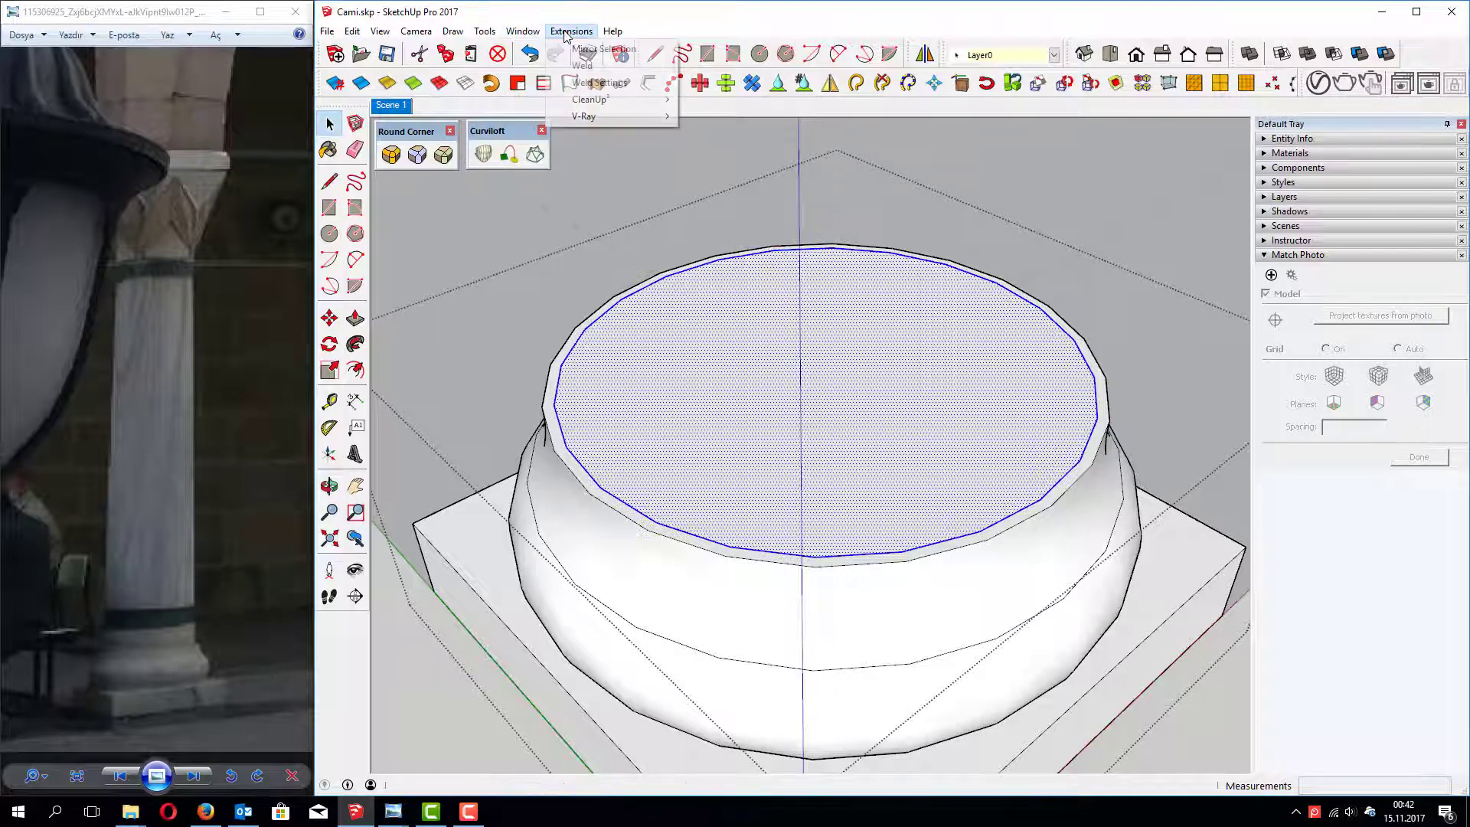
{"action": "left_click", "coordinate": [586, 68]}
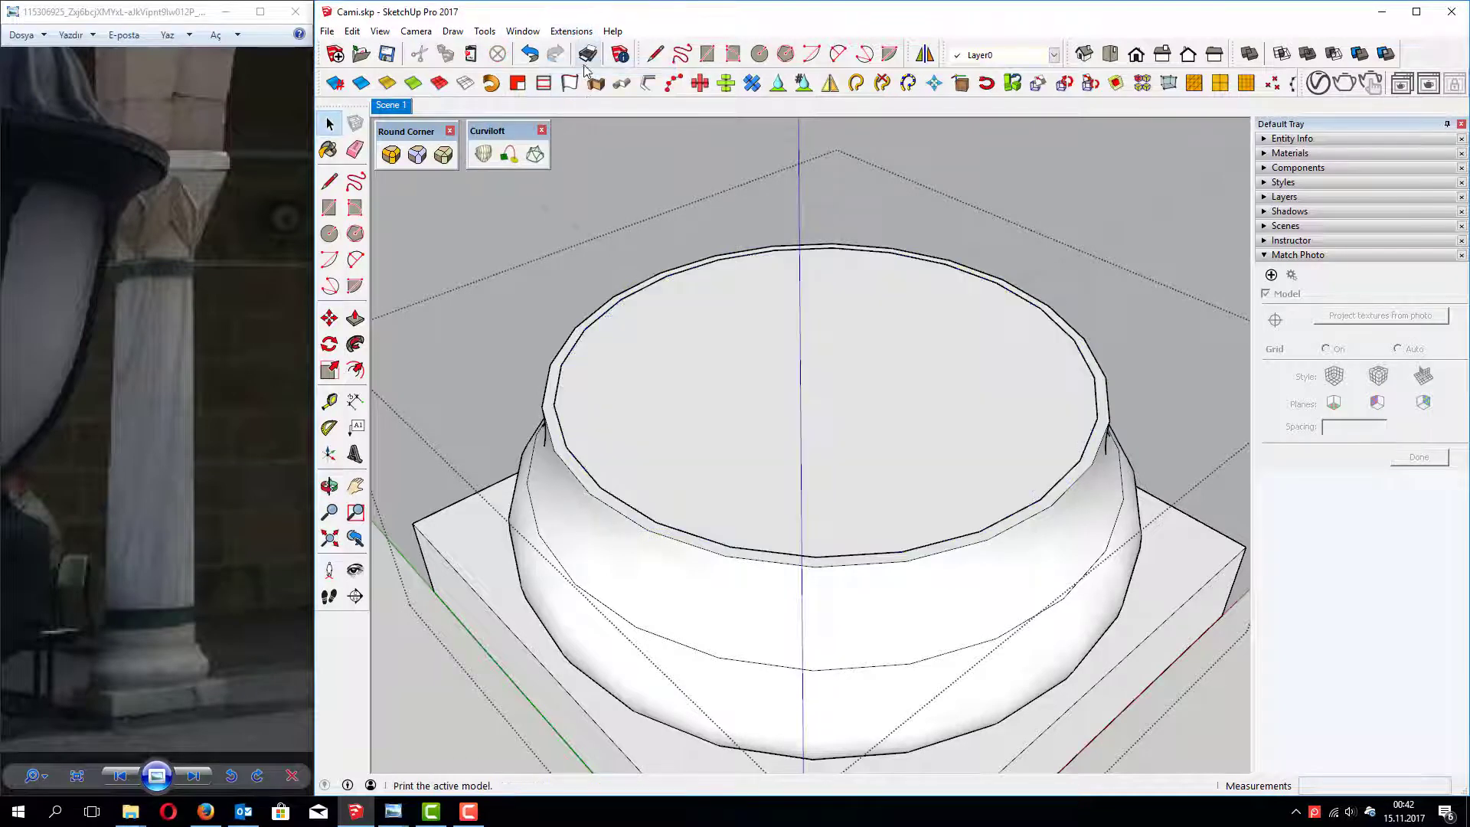
Step: Select the base's round top and view it from low beside the building
{"action": "left_click", "coordinate": [651, 289]}
{"action": "scroll", "coordinate": [689, 306], "scroll_direction": "down", "scroll_amount": 2}
{"action": "scroll", "coordinate": [732, 383], "scroll_direction": "down", "scroll_amount": 3}
{"action": "scroll", "coordinate": [766, 490], "scroll_direction": "down", "scroll_amount": 2}
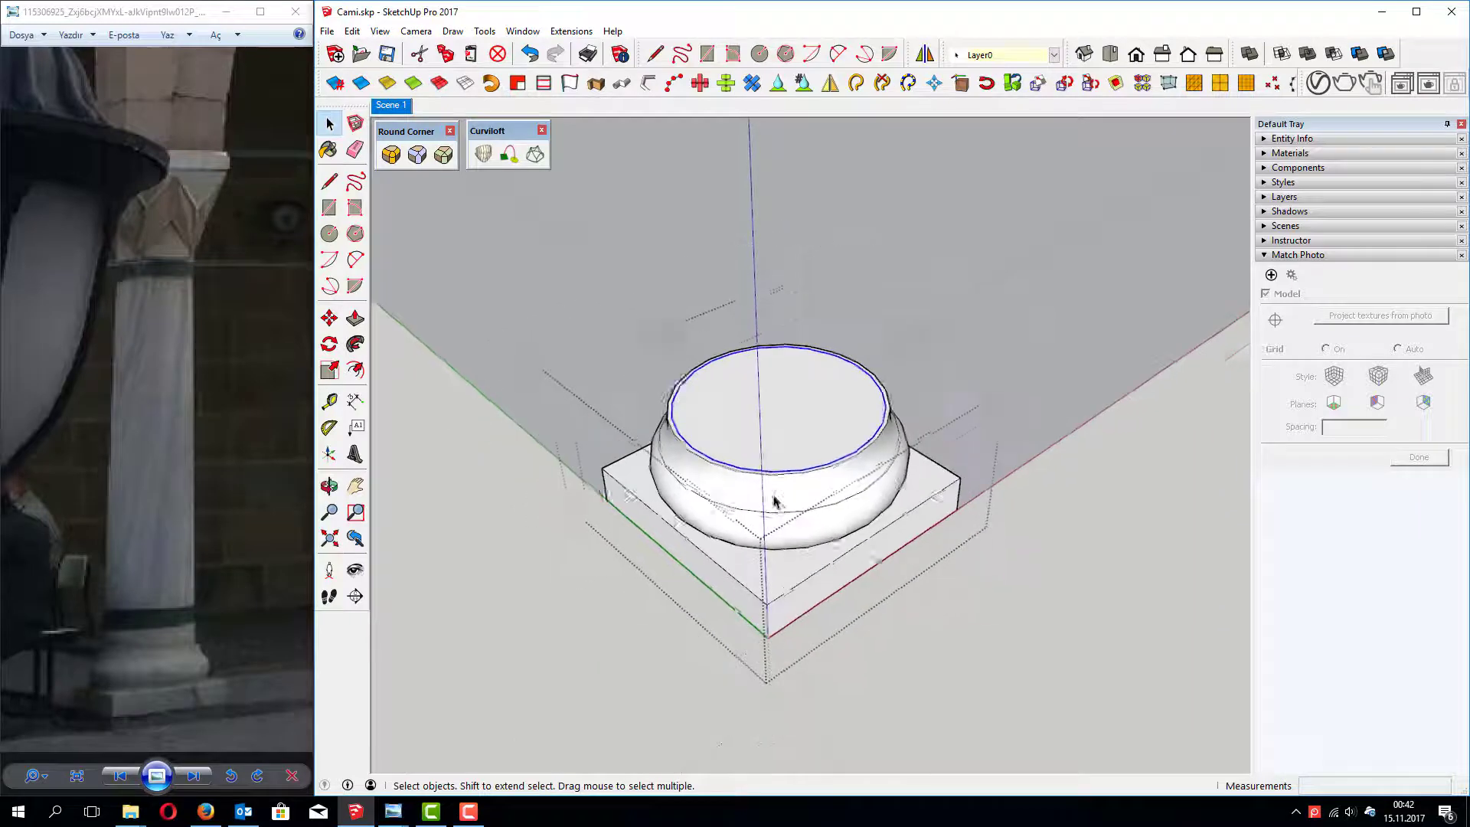
{"action": "scroll", "coordinate": [781, 505], "scroll_direction": "down", "scroll_amount": 2}
{"action": "scroll", "coordinate": [785, 507], "scroll_direction": "down", "scroll_amount": 3}
{"action": "scroll", "coordinate": [842, 506], "scroll_direction": "down", "scroll_amount": 3}
{"action": "mouse_move", "coordinate": [843, 506]}
{"action": "middle_mouse_down"}
{"action": "mouse_move", "coordinate": [751, 307]}
{"action": "mouse_move", "coordinate": [804, 237]}
{"action": "middle_mouse_up"}
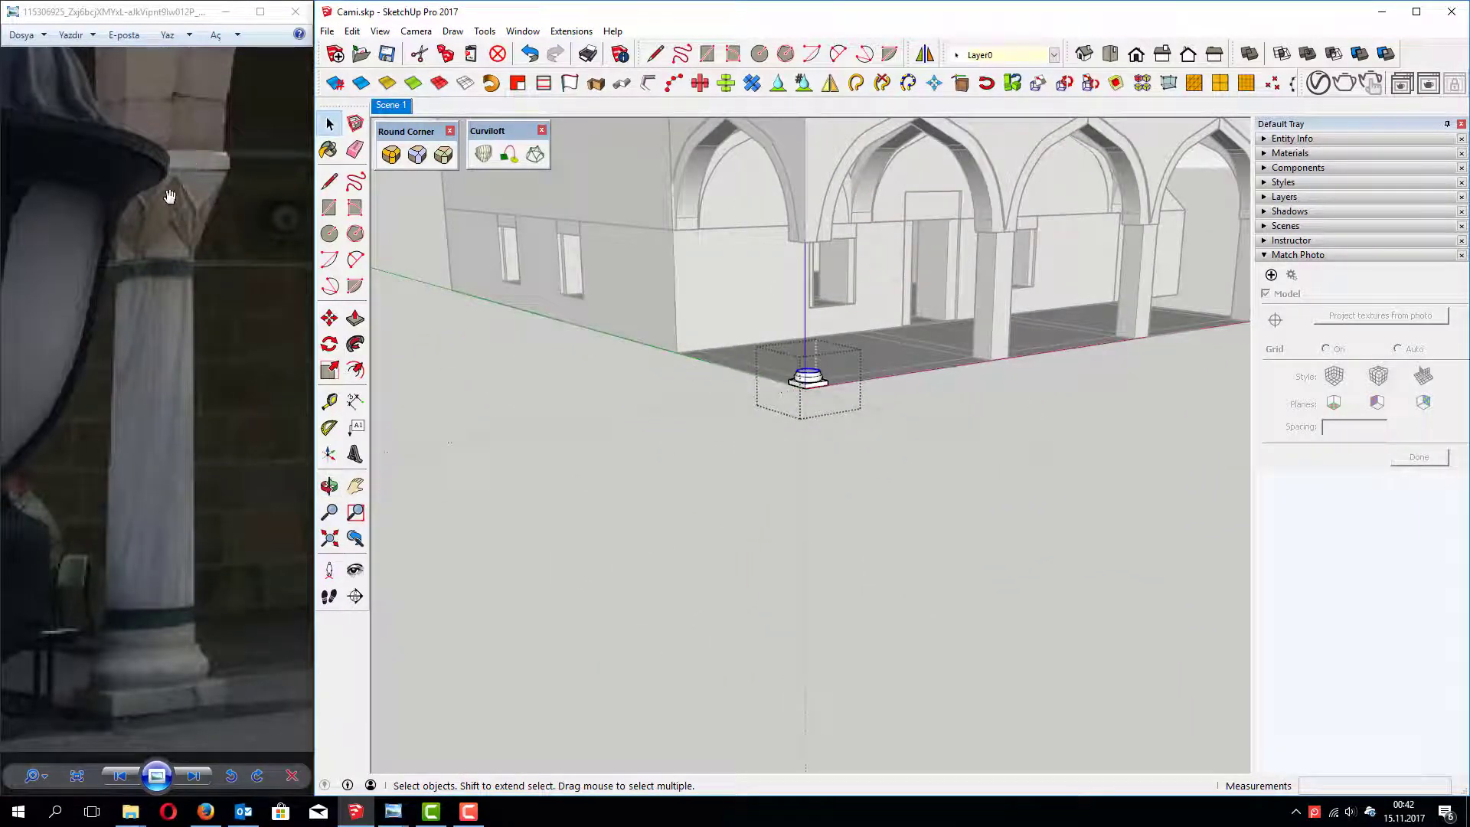
Step: Push/pull the round top face up exactly 2 m into a cylindrical shaft, then select its top
{"action": "scroll", "coordinate": [853, 272], "scroll_direction": "up", "scroll_amount": 2}
{"action": "scroll", "coordinate": [848, 300], "scroll_direction": "up", "scroll_amount": 2}
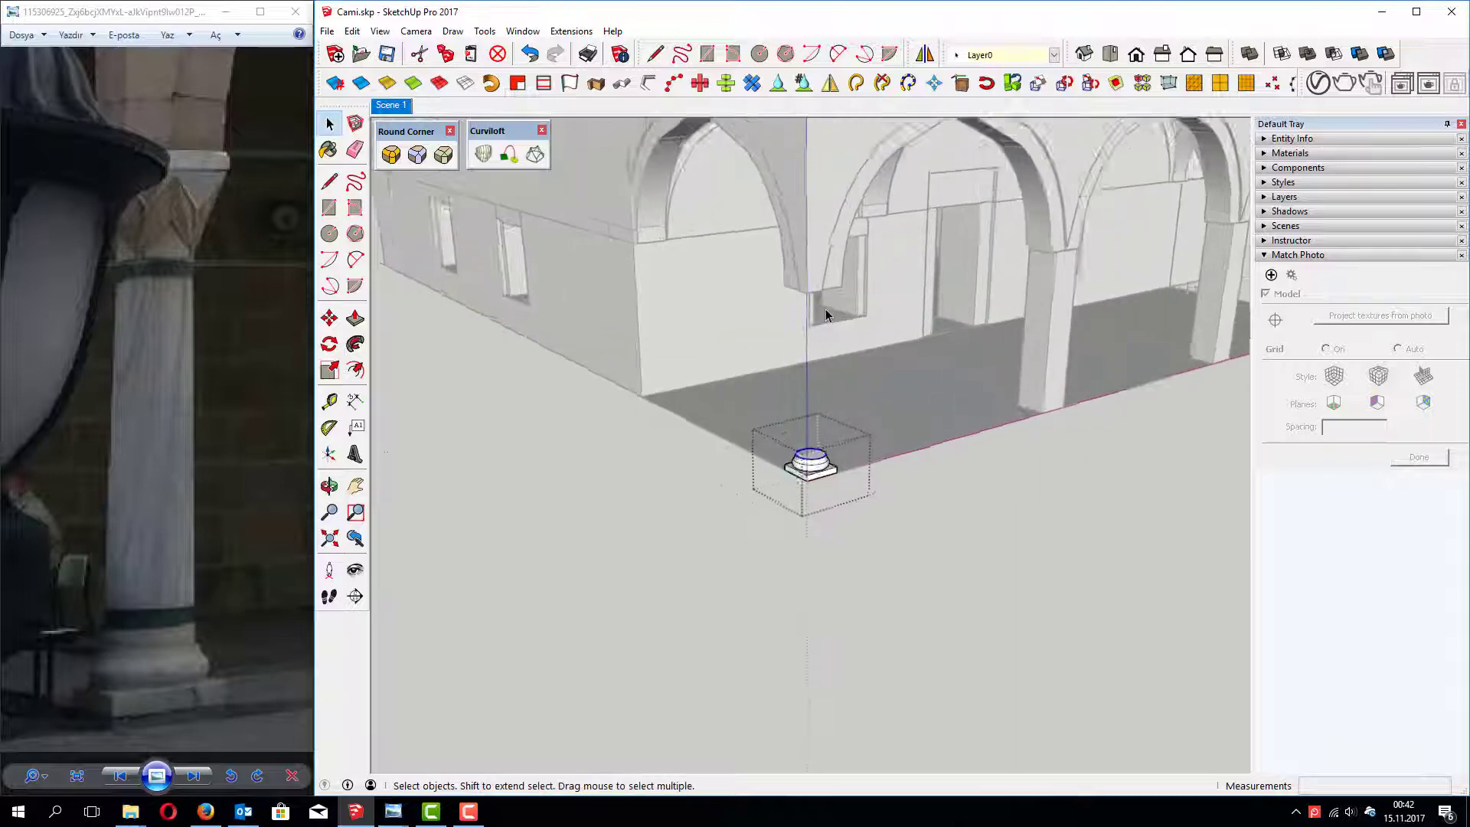
{"action": "scroll", "coordinate": [843, 328], "scroll_direction": "up", "scroll_amount": 2}
{"action": "scroll", "coordinate": [833, 366], "scroll_direction": "up", "scroll_amount": 2}
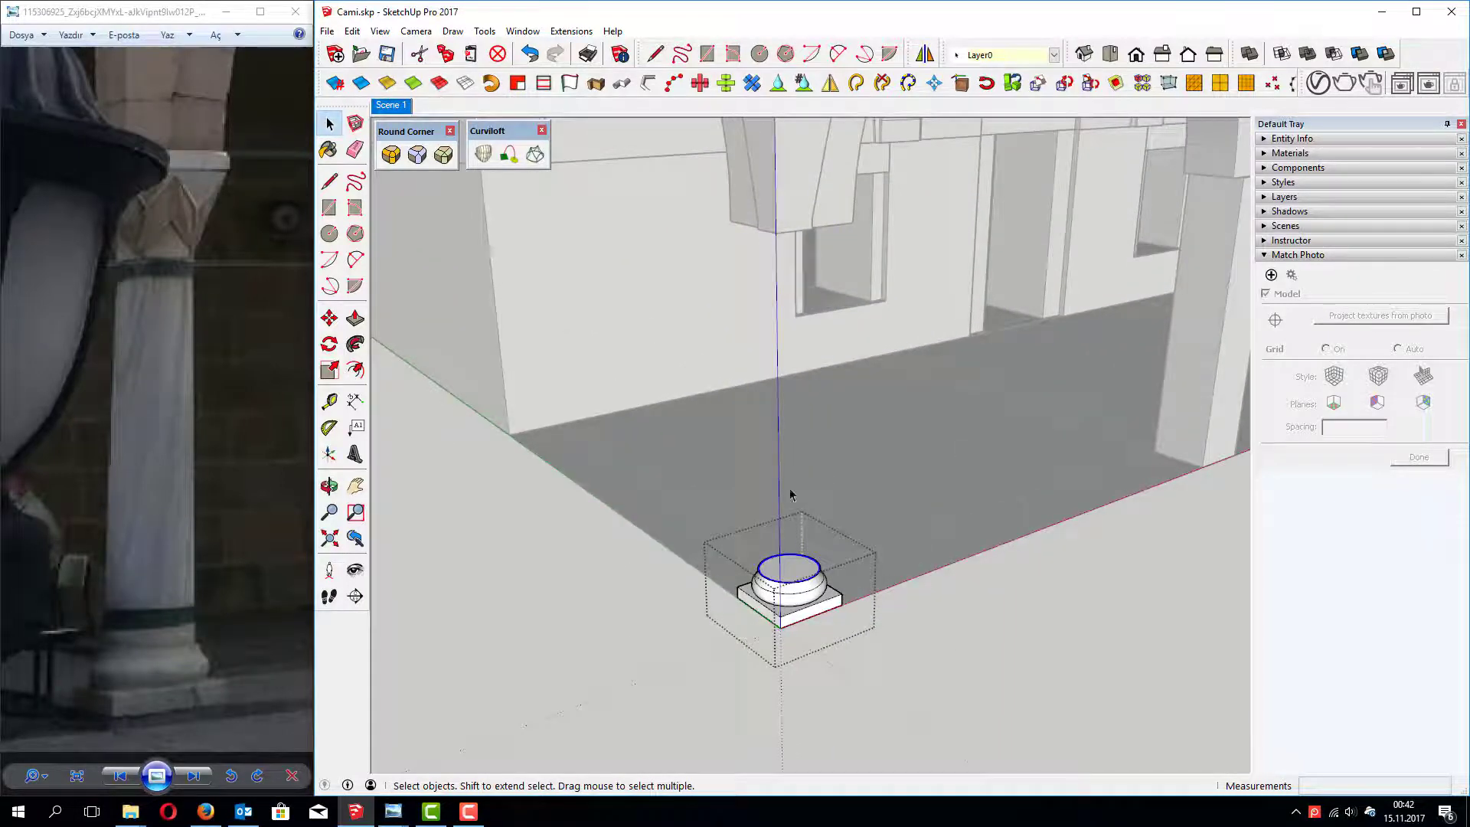
{"action": "key", "text": "p"}
{"action": "left_click", "coordinate": [794, 573]}
{"action": "type", "text": "2"}
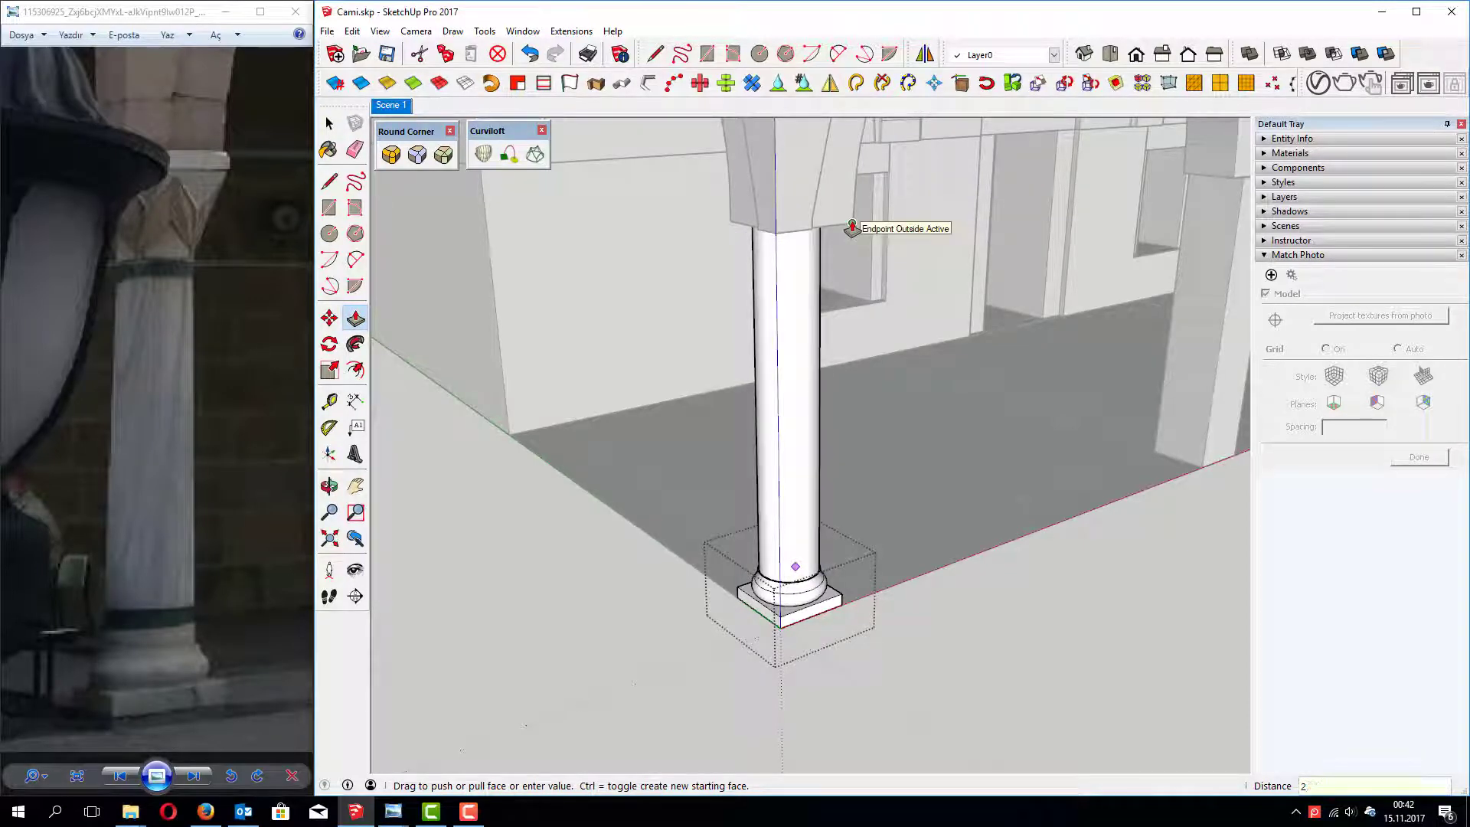
{"action": "key", "text": "Return"}
{"action": "mouse_move", "coordinate": [852, 228]}
{"action": "middle_mouse_down"}
{"action": "mouse_move", "coordinate": [697, 255]}
{"action": "mouse_move", "coordinate": [765, 356]}
{"action": "mouse_move", "coordinate": [653, 295]}
{"action": "middle_mouse_up"}
{"action": "scroll", "coordinate": [766, 356], "scroll_direction": "up", "scroll_amount": 2}
{"action": "scroll", "coordinate": [764, 356], "scroll_direction": "up", "scroll_amount": 1}
{"action": "scroll", "coordinate": [764, 356], "scroll_direction": "up", "scroll_amount": 1}
{"action": "left_click", "coordinate": [764, 356]}
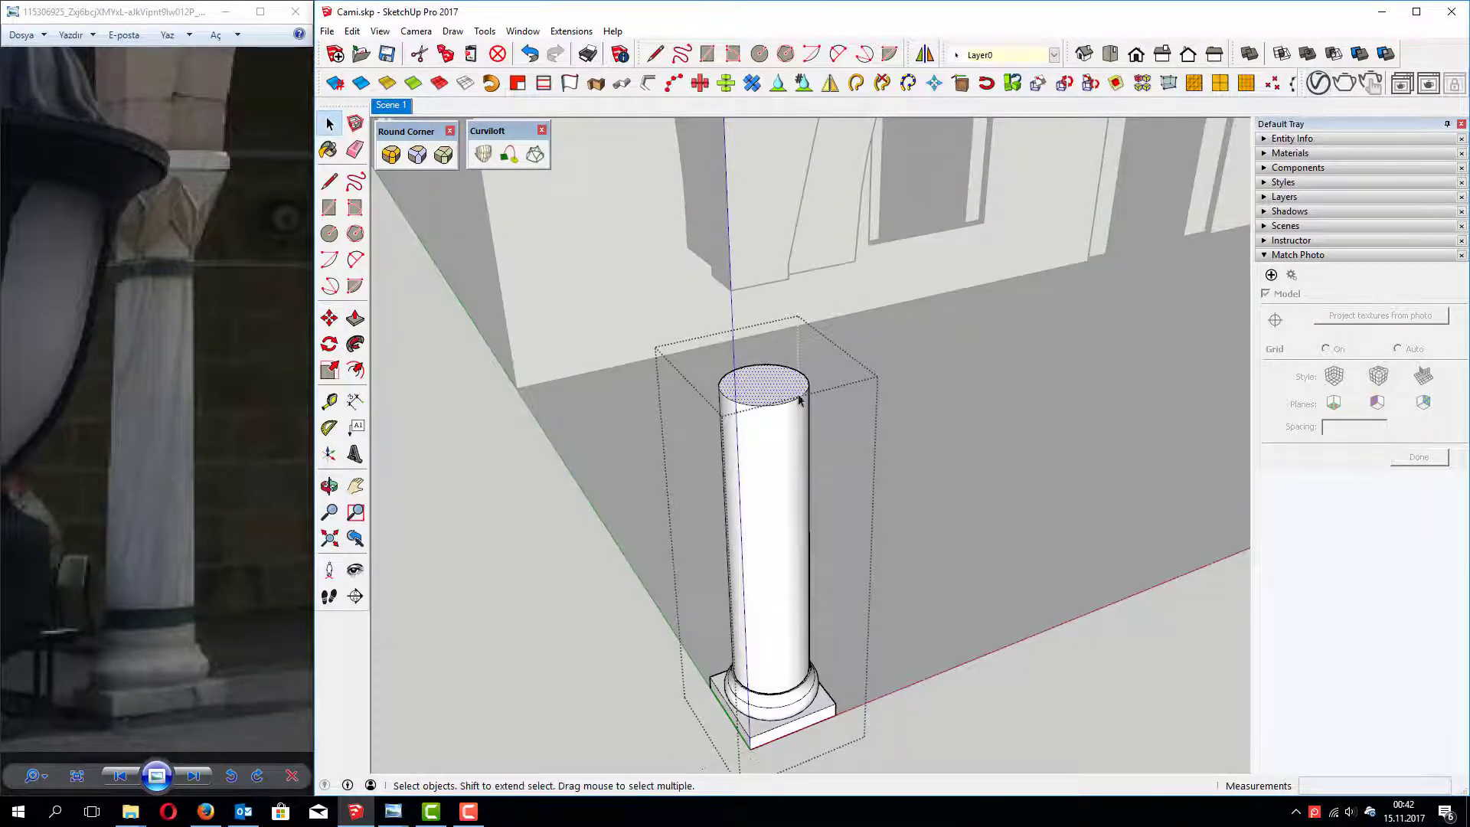
Step: Scale the shaft's top face about its centre to about 0.89
{"action": "key", "text": "s"}
{"action": "scroll", "coordinate": [754, 429], "scroll_direction": "up", "scroll_amount": 3}
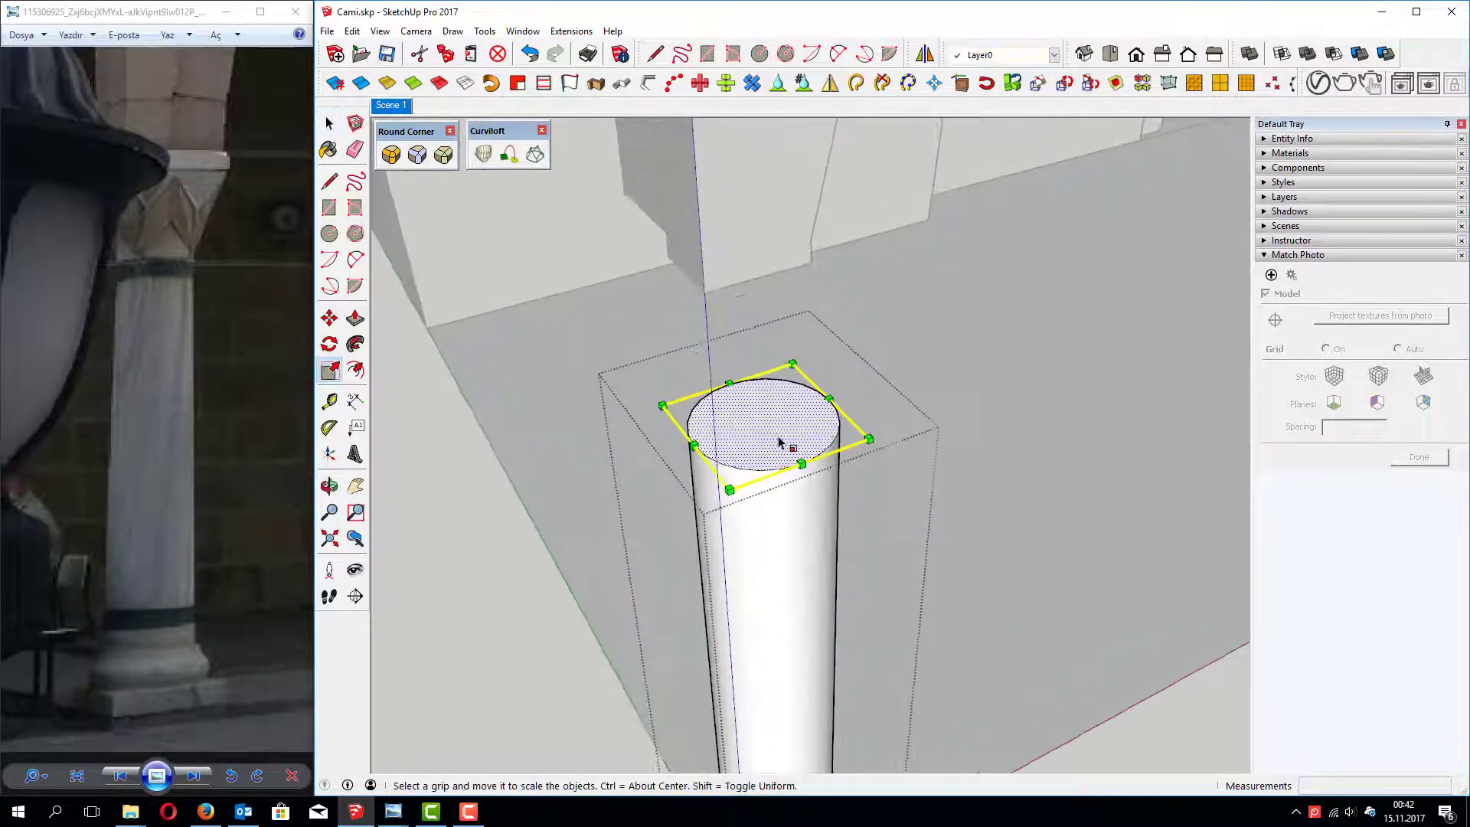
{"action": "scroll", "coordinate": [766, 442], "scroll_direction": "up", "scroll_amount": 1}
{"action": "scroll", "coordinate": [766, 442], "scroll_direction": "up", "scroll_amount": 1}
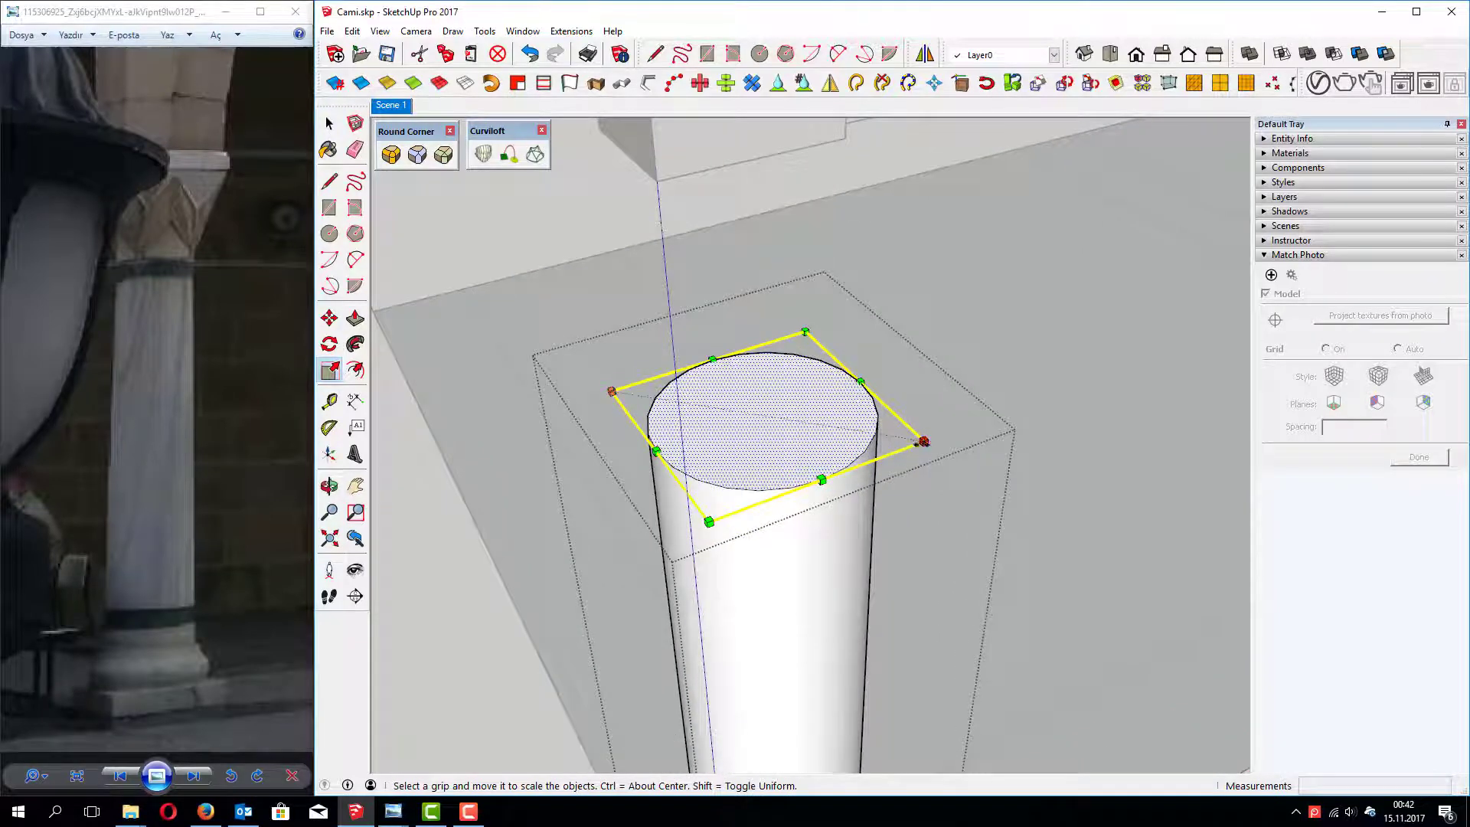
{"action": "left_click_drag", "start_coordinate": [923, 442], "coordinate": [909, 440]}
{"action": "key", "text": "Escape"}
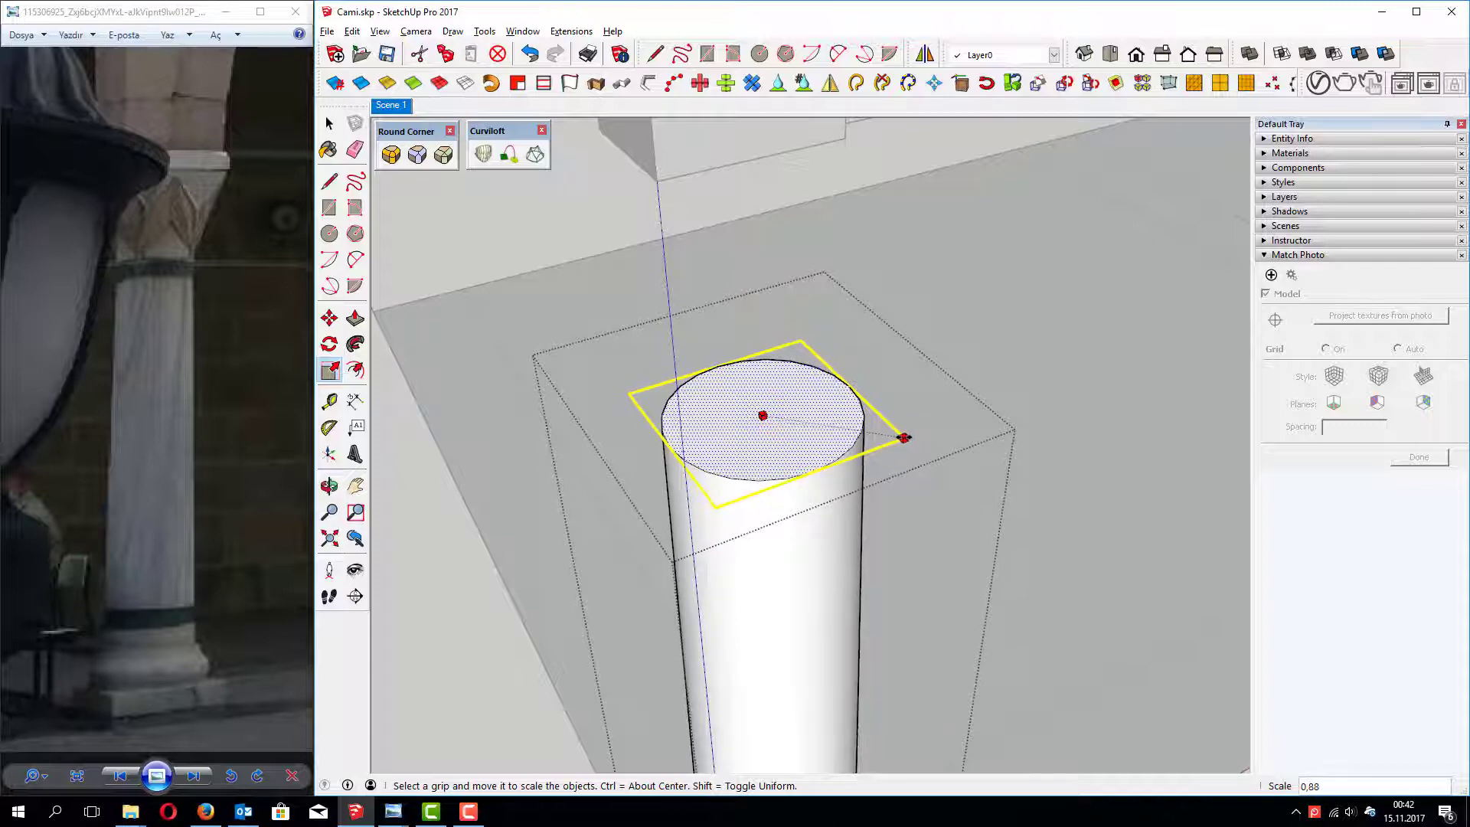
{"action": "mouse_move", "coordinate": [924, 442]}
{"action": "left_mouse_down", "text": "ctrl"}
{"action": "mouse_move", "coordinate": [904, 437]}
{"action": "mouse_move", "coordinate": [924, 442]}
{"action": "left_mouse_up", "text": "ctrl"}
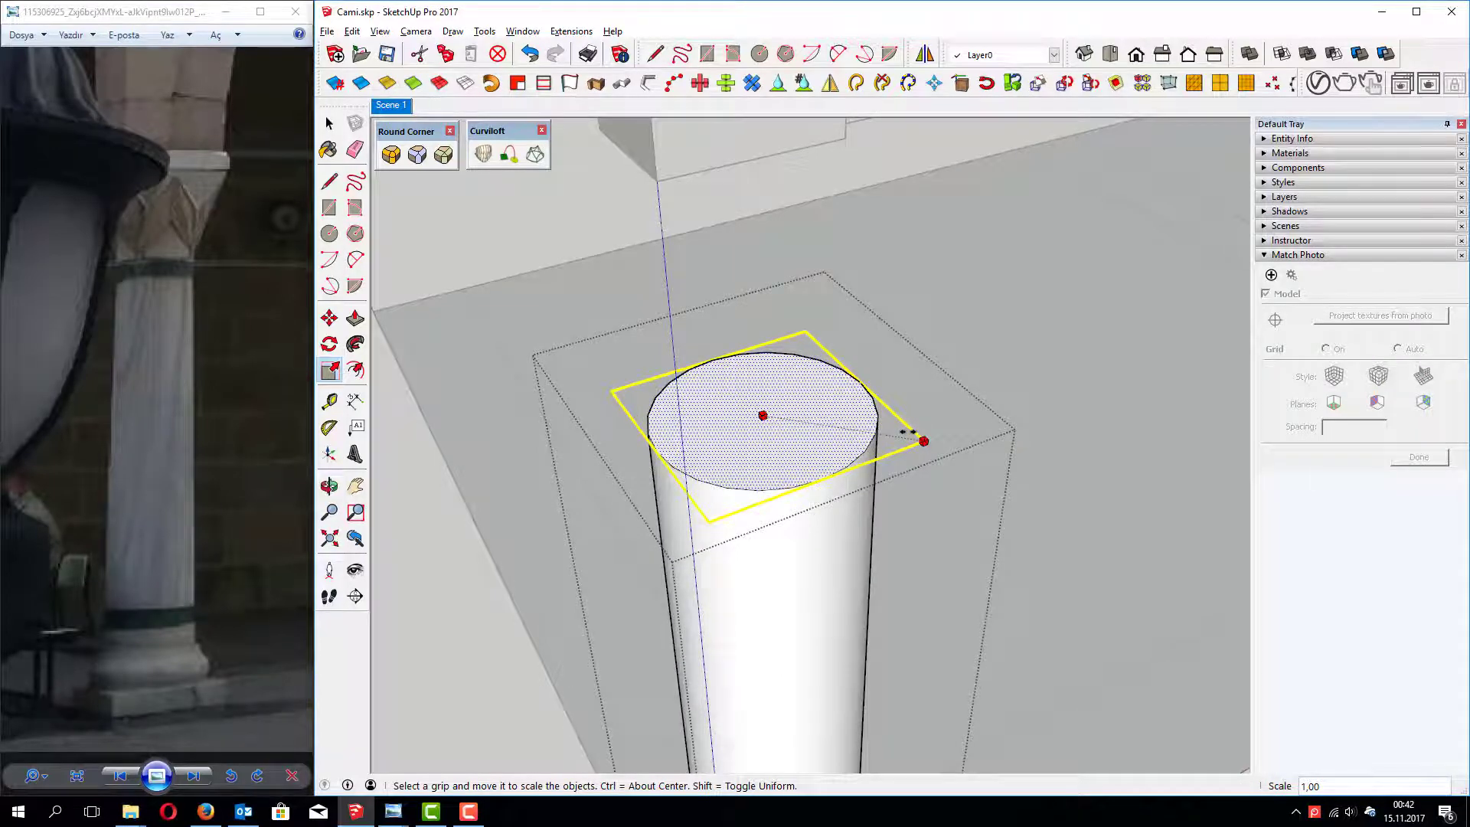
{"action": "left_click_drag", "start_coordinate": [924, 442], "coordinate": [906, 437], "text": "ctrl"}
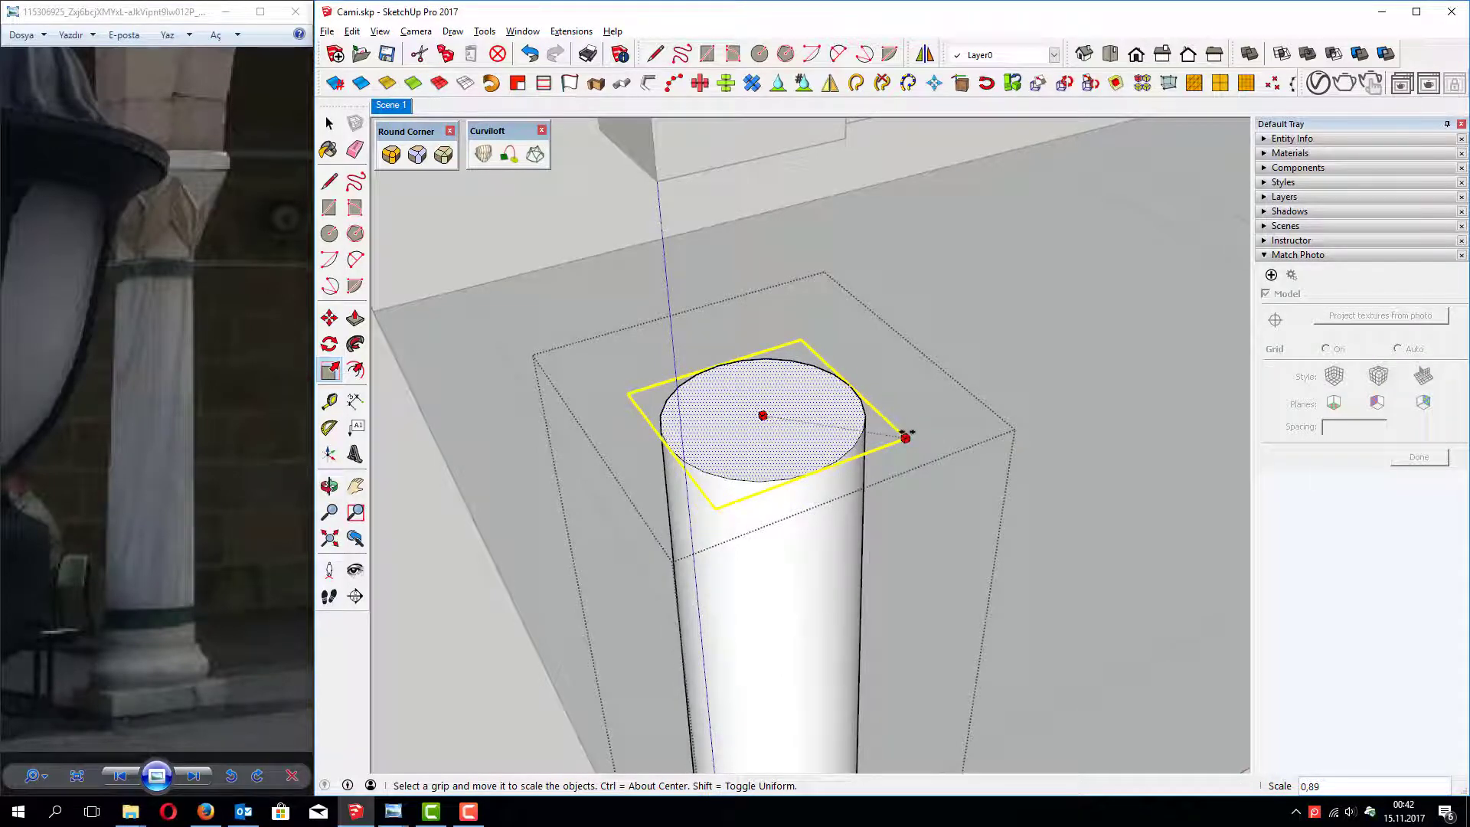
Step: Check the taper from below and rescale the top face about its centre to 0.88
{"action": "scroll", "coordinate": [887, 361], "scroll_direction": "down", "scroll_amount": 5}
{"action": "mouse_move", "coordinate": [887, 361]}
{"action": "middle_mouse_down"}
{"action": "mouse_move", "coordinate": [685, 148]}
{"action": "mouse_move", "coordinate": [847, 378]}
{"action": "middle_mouse_up"}
{"action": "scroll", "coordinate": [847, 371], "scroll_direction": "up", "scroll_amount": 3}
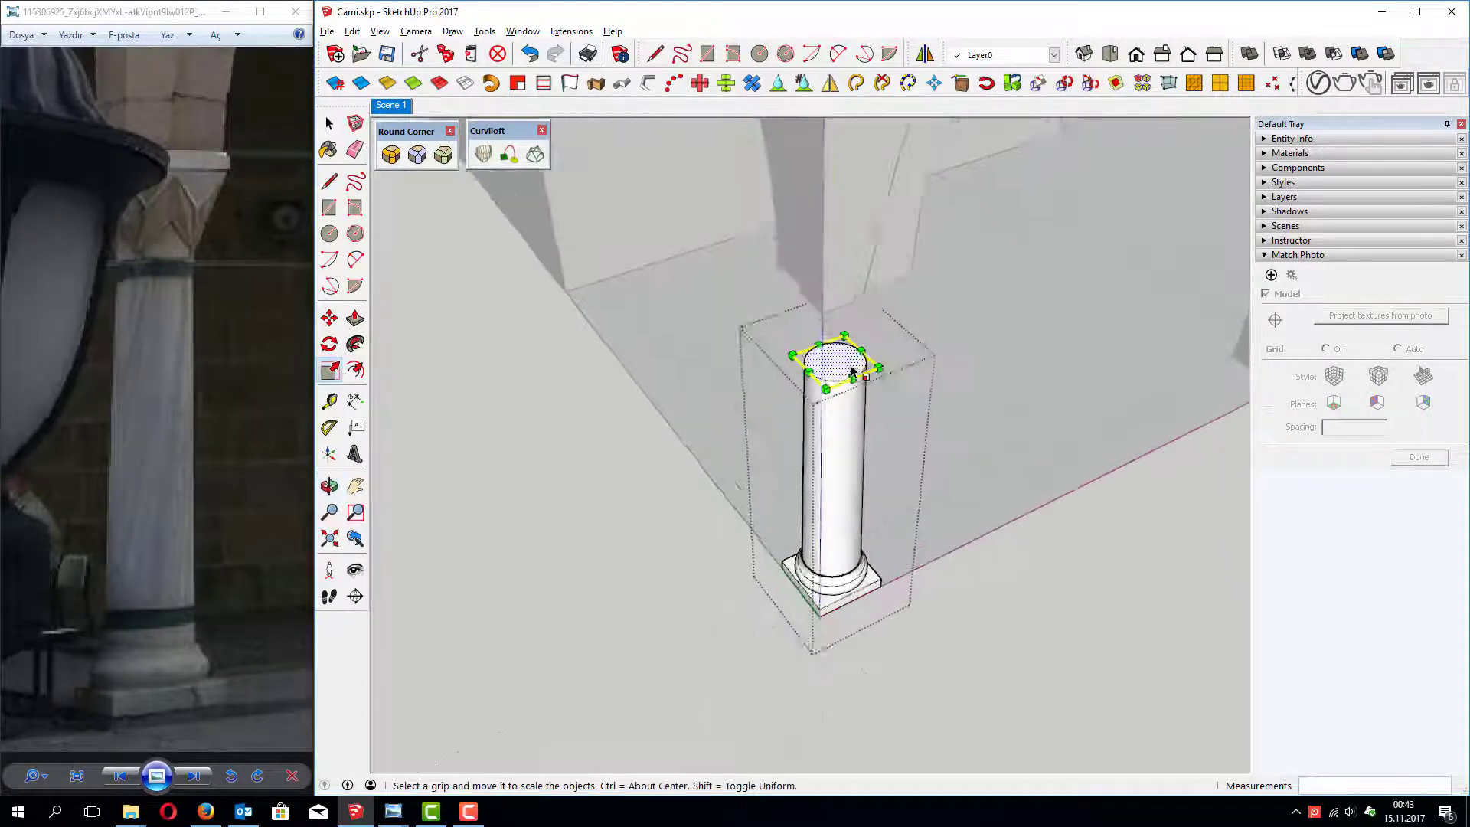
{"action": "scroll", "coordinate": [860, 368], "scroll_direction": "up", "scroll_amount": 3}
{"action": "scroll", "coordinate": [816, 337], "scroll_direction": "up", "scroll_amount": 2}
{"action": "scroll", "coordinate": [816, 337], "scroll_direction": "up", "scroll_amount": 2}
{"action": "scroll", "coordinate": [817, 337], "scroll_direction": "up", "scroll_amount": 1}
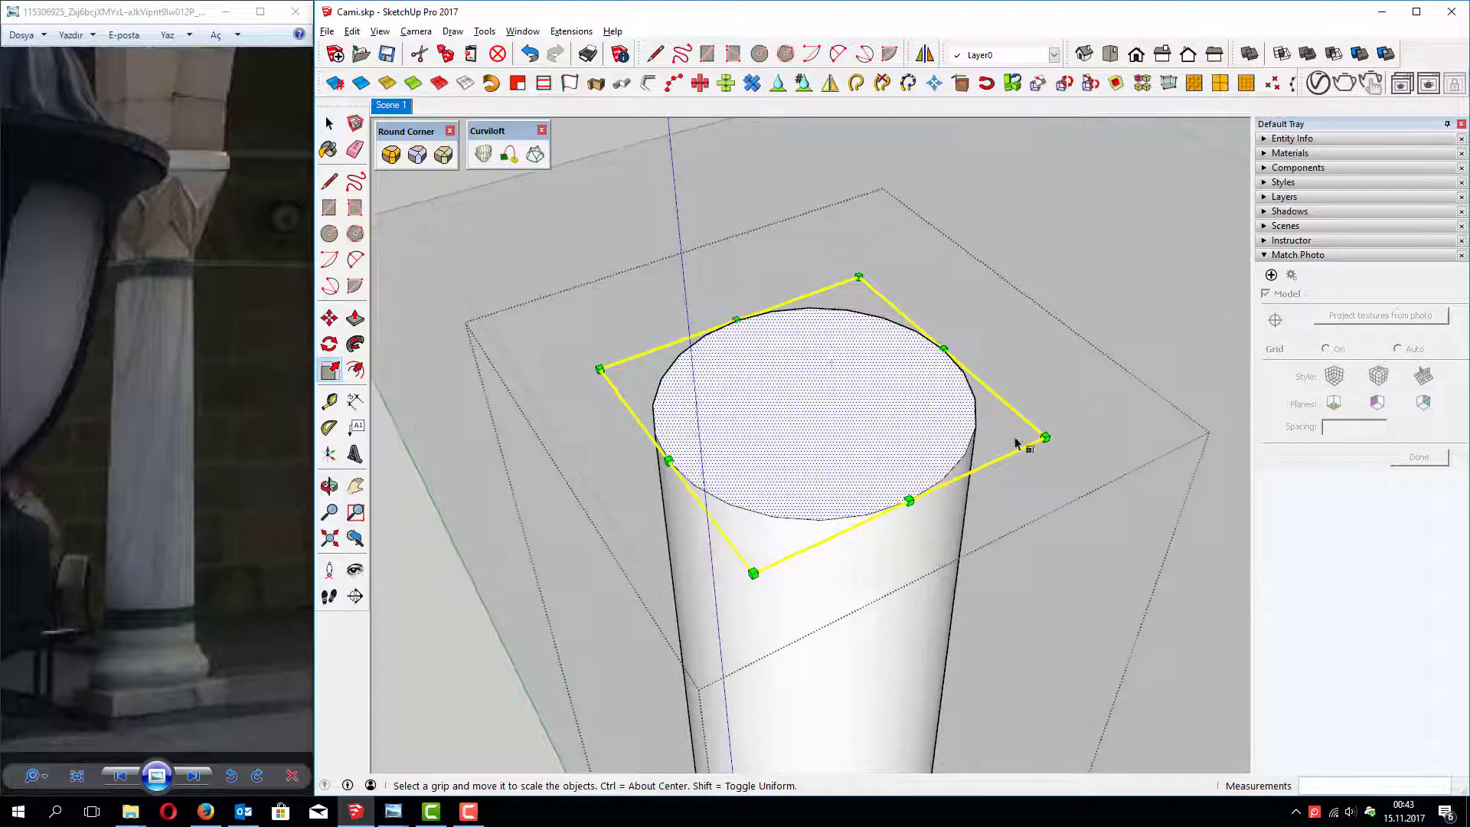
{"action": "left_click_drag", "start_coordinate": [1045, 436], "coordinate": [1028, 434]}
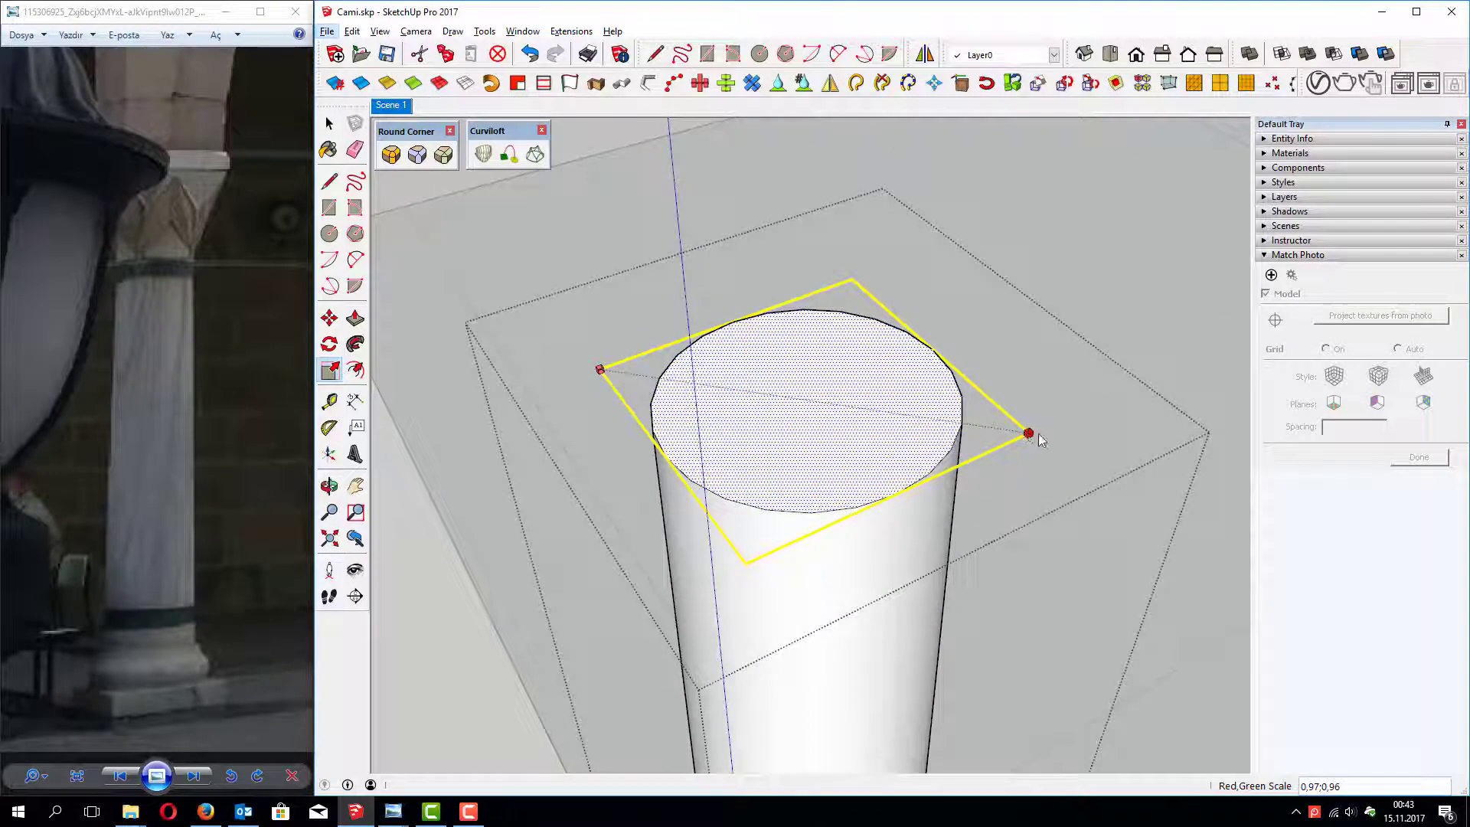
{"action": "left_click_drag", "start_coordinate": [1038, 442], "coordinate": [1031, 444]}
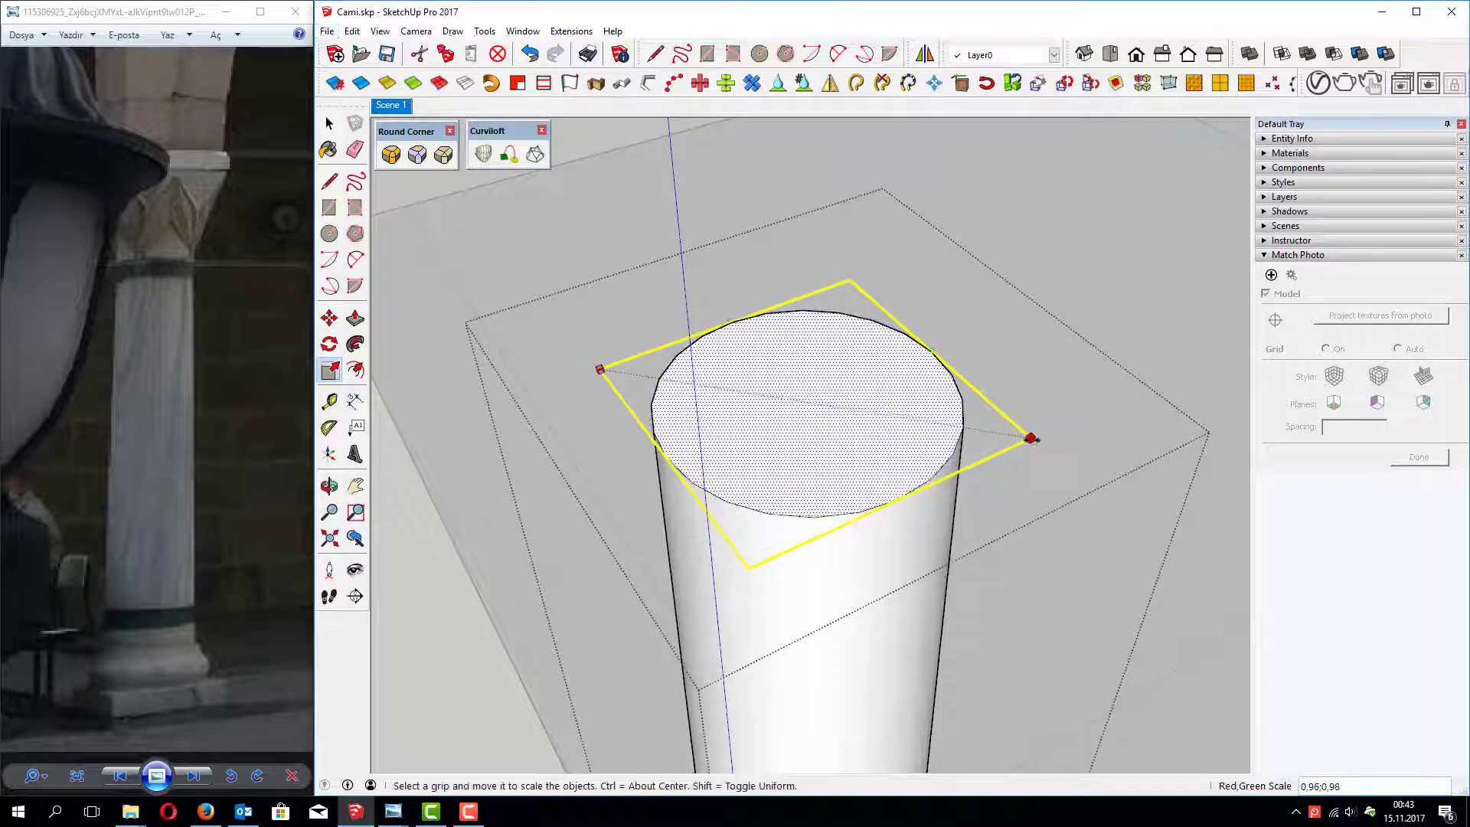
{"action": "key", "text": "ctrl+z"}
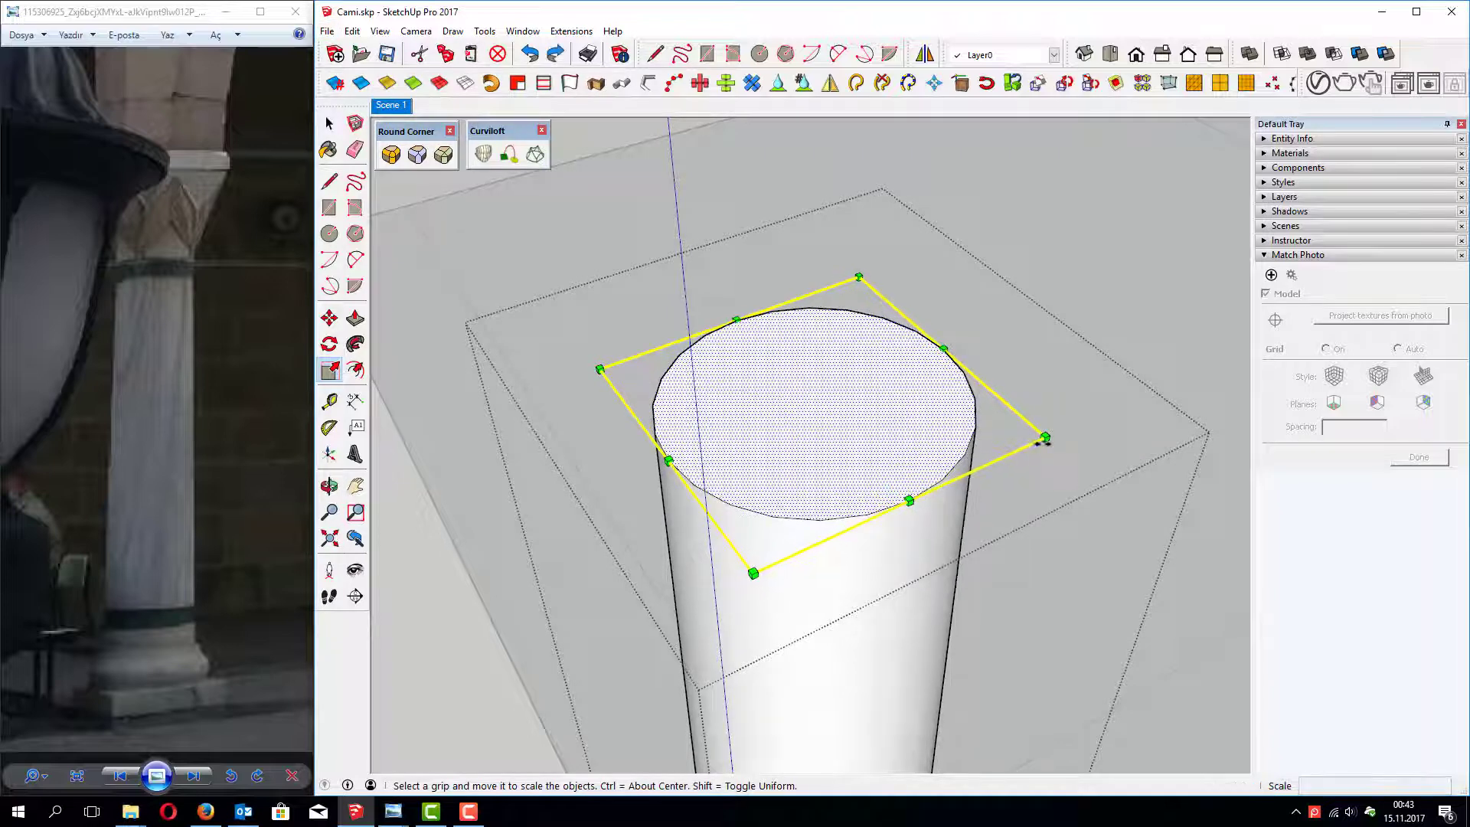
{"action": "left_click_drag", "start_coordinate": [1045, 437], "coordinate": [1017, 431], "text": "ctrl"}
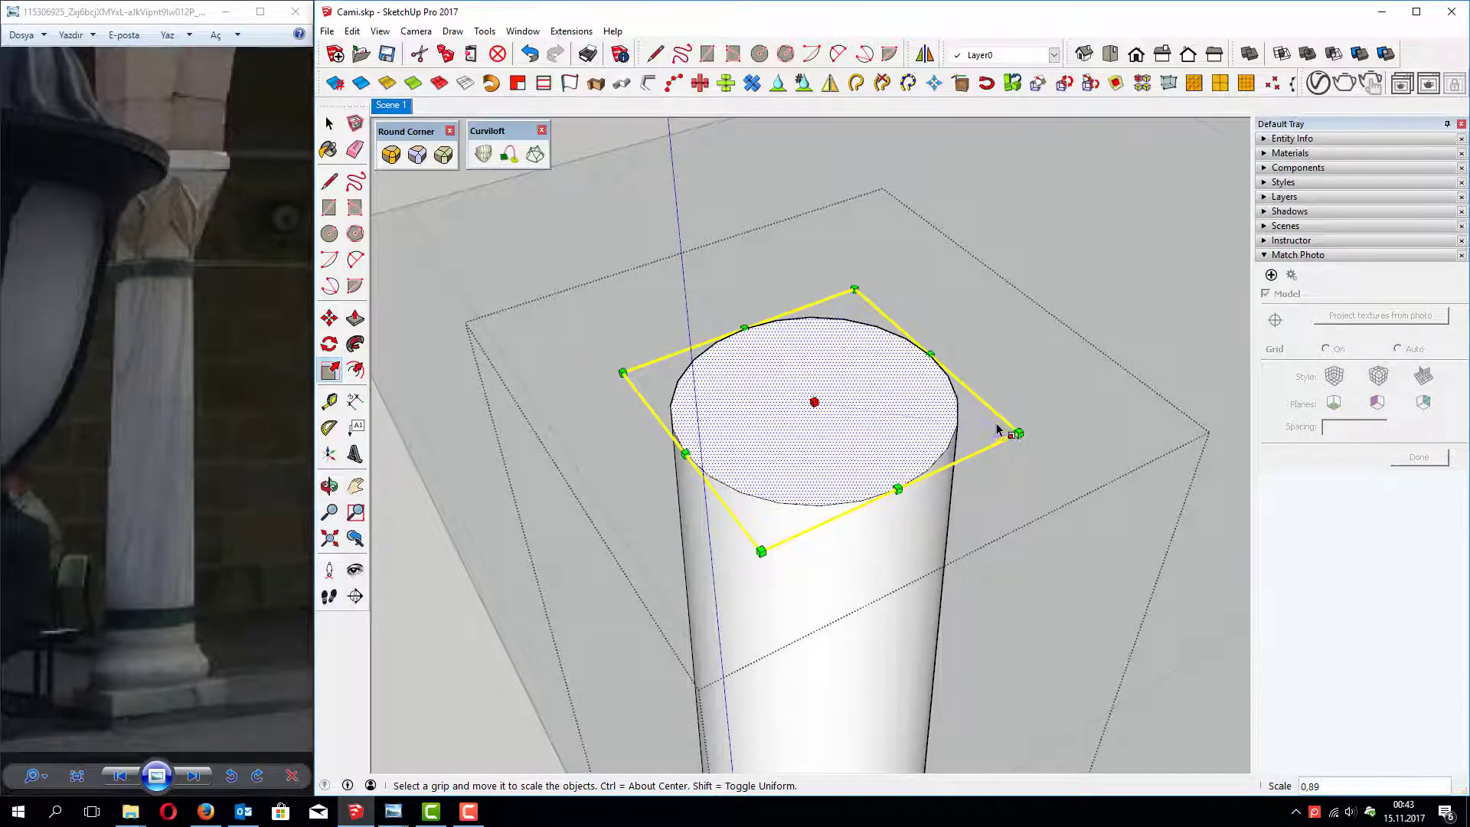
{"action": "scroll", "coordinate": [957, 459], "scroll_direction": "down", "scroll_amount": 5}
{"action": "mouse_move", "coordinate": [754, 239]}
{"action": "middle_mouse_down"}
{"action": "mouse_move", "coordinate": [674, 315]}
{"action": "mouse_move", "coordinate": [697, 314]}
{"action": "middle_mouse_up"}
Step: Undo the latest top scaling, select the column, and unhide the square corner pillar
{"action": "key", "text": "ctrl+z"}
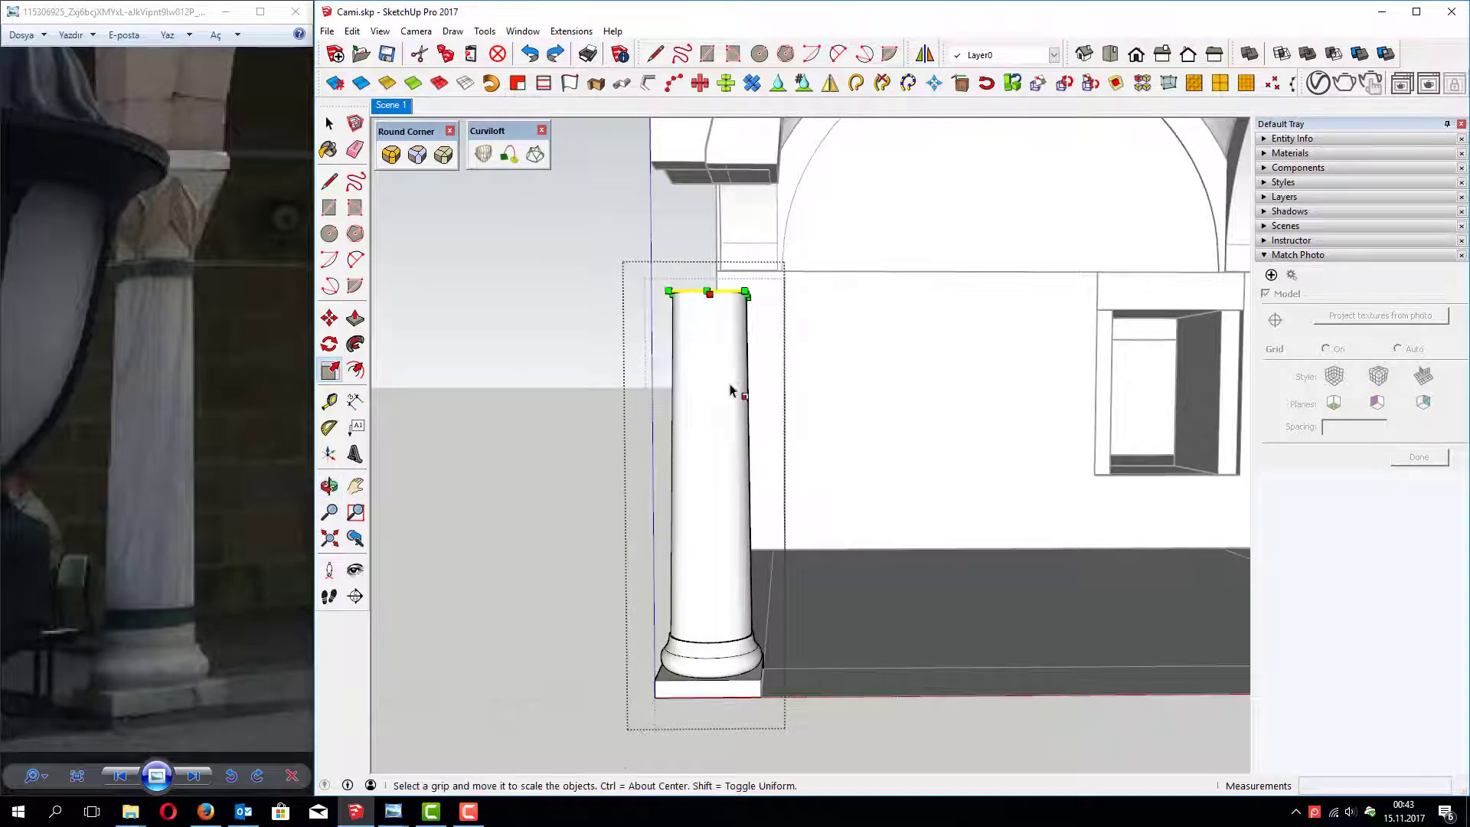
{"action": "key", "text": "ctrl+z"}
{"action": "middle_click_drag", "start_coordinate": [579, 344], "coordinate": [791, 398]}
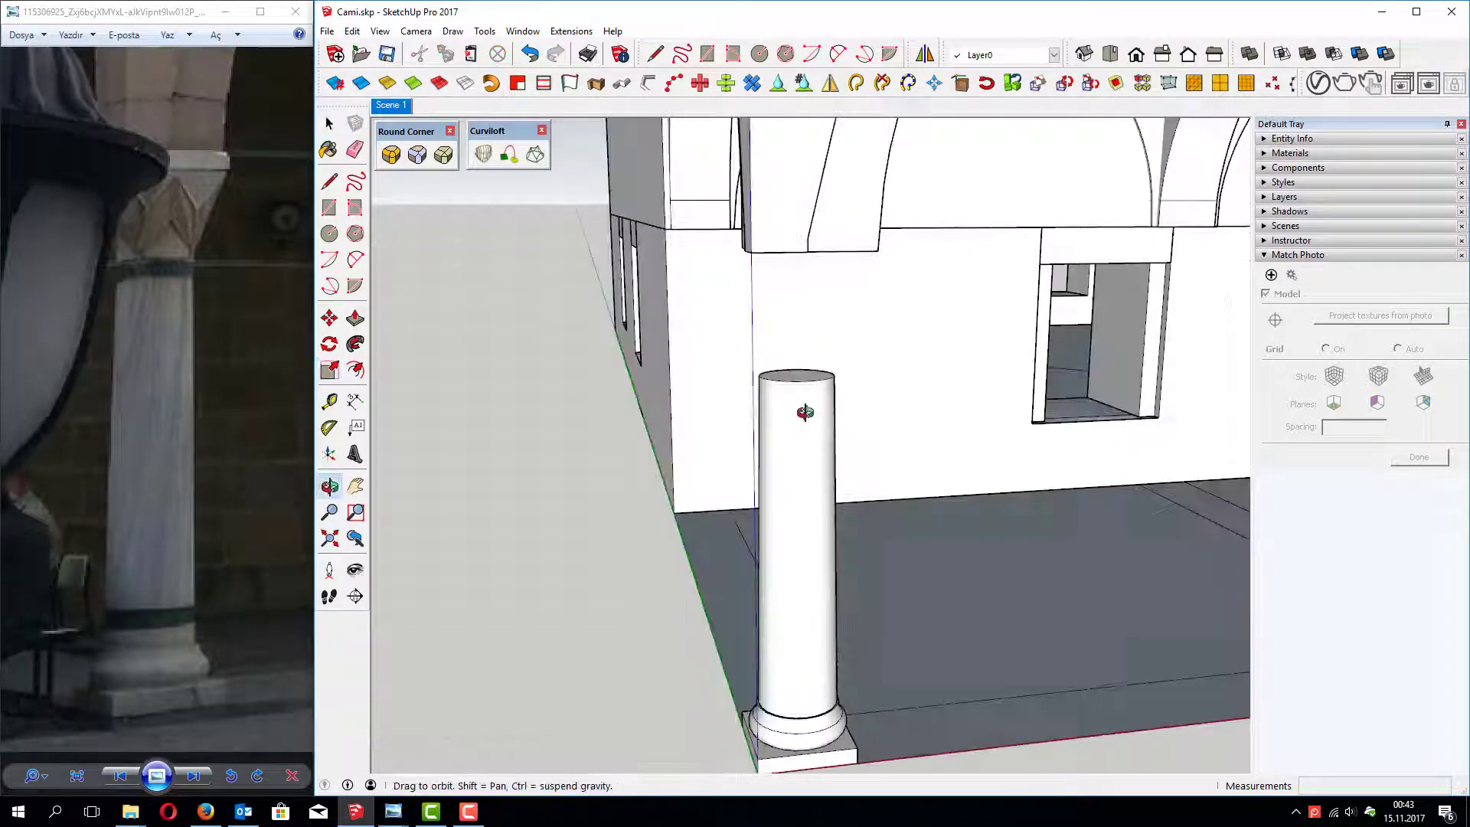
{"action": "scroll", "coordinate": [791, 391], "scroll_direction": "down", "scroll_amount": 3}
{"action": "scroll", "coordinate": [815, 323], "scroll_direction": "up", "scroll_amount": 1}
{"action": "scroll", "coordinate": [785, 347], "scroll_direction": "up", "scroll_amount": 2}
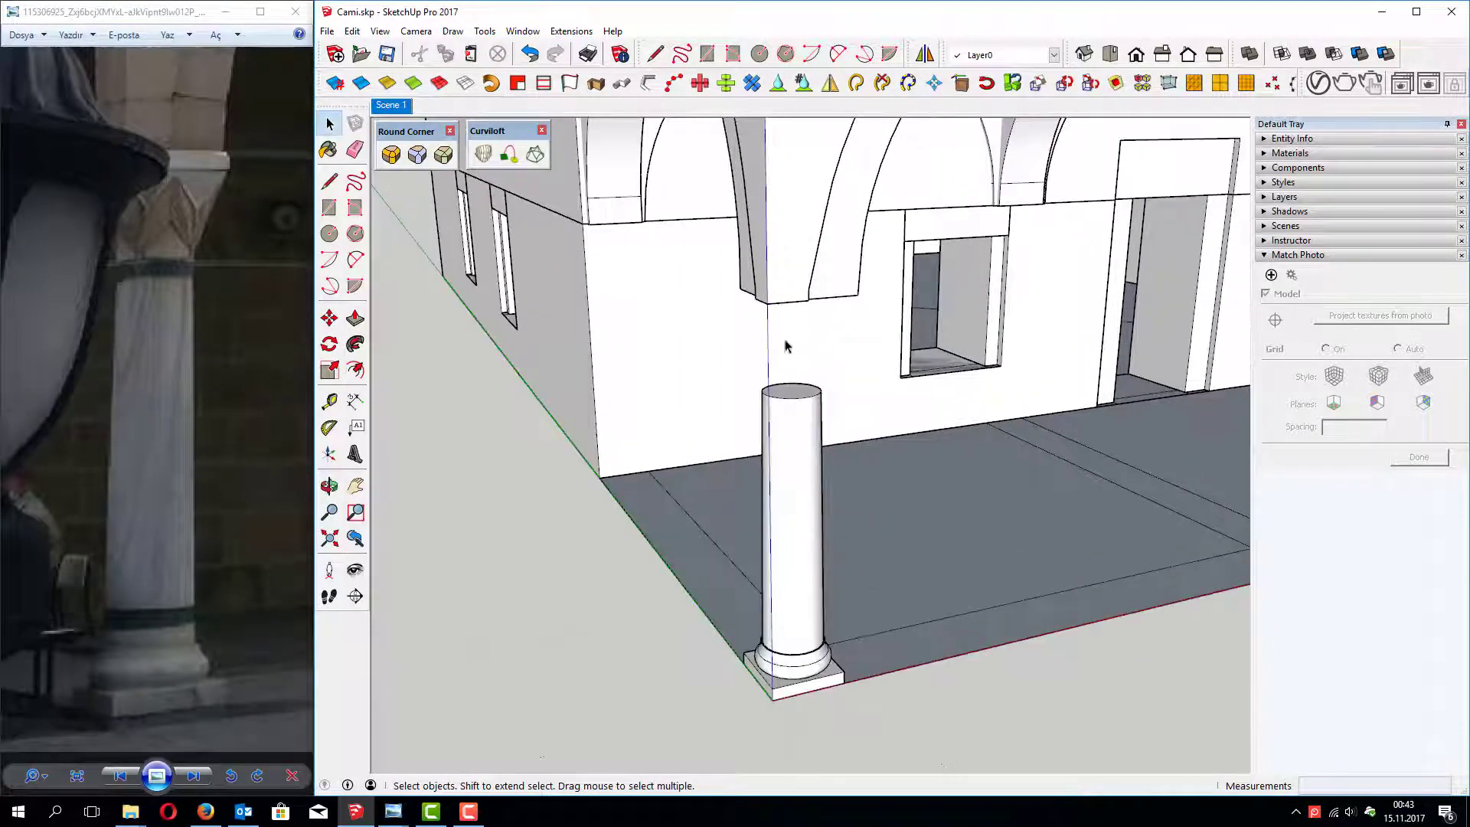
{"action": "left_click", "coordinate": [792, 399]}
{"action": "scroll", "coordinate": [769, 393], "scroll_direction": "down", "scroll_amount": 2}
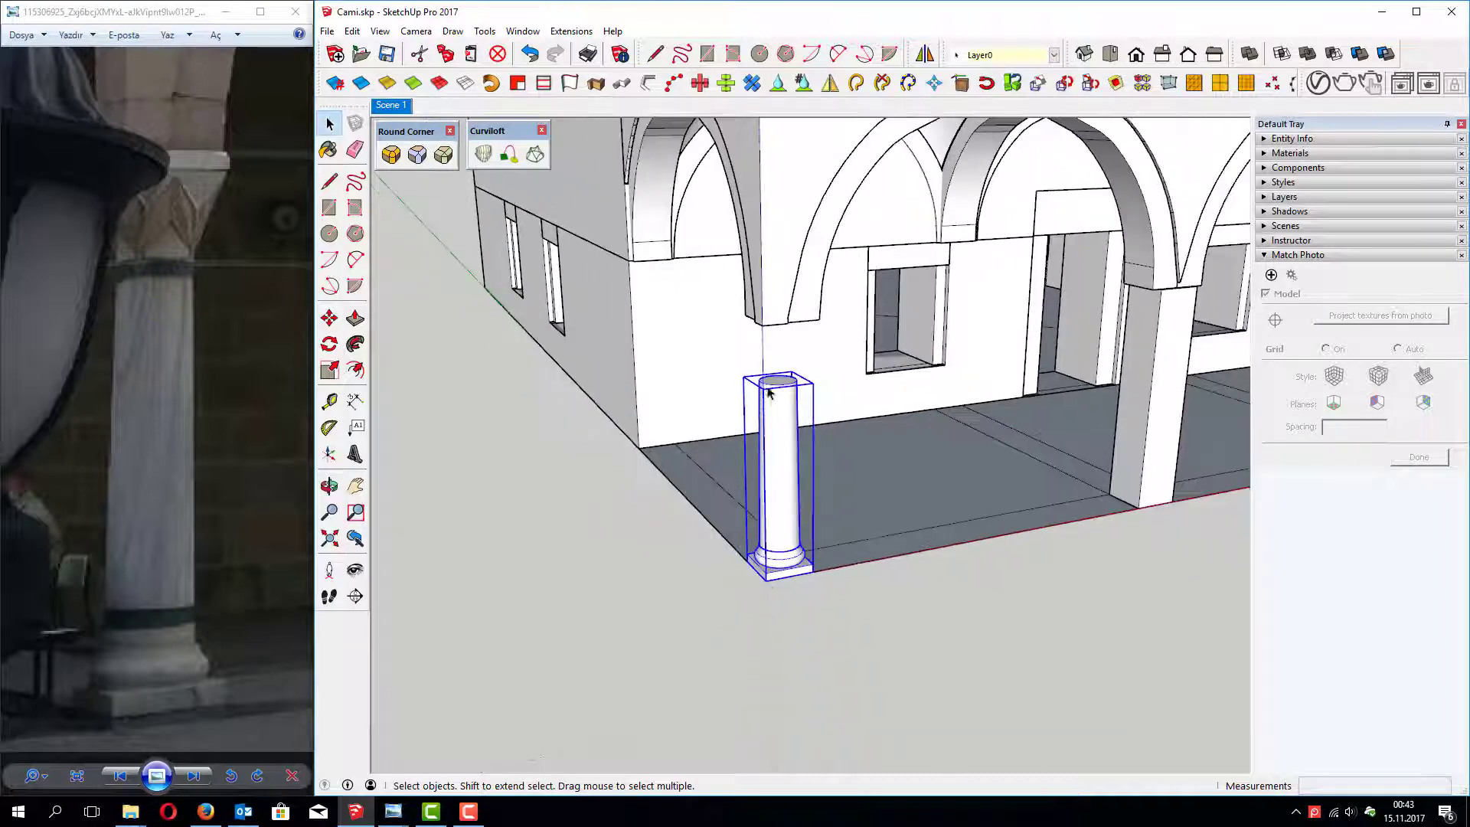
{"action": "left_click", "coordinate": [353, 30]}
{"action": "mouse_move", "coordinate": [380, 250]}
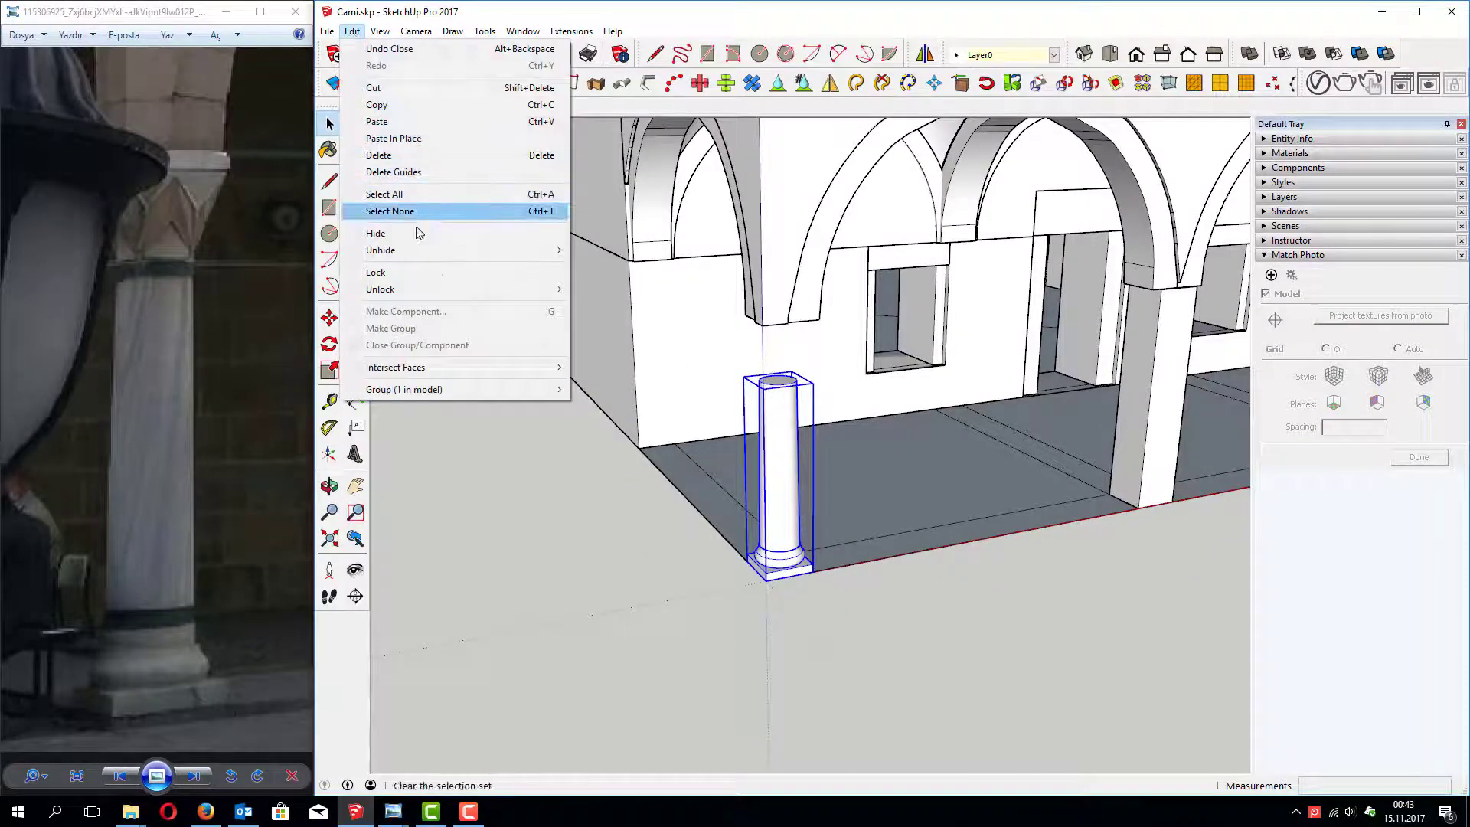
{"action": "left_click", "coordinate": [601, 284]}
Step: Start a measuring line at the square pillar's top corner, about 0.60 m edge
{"action": "scroll", "coordinate": [766, 322], "scroll_direction": "up", "scroll_amount": 3}
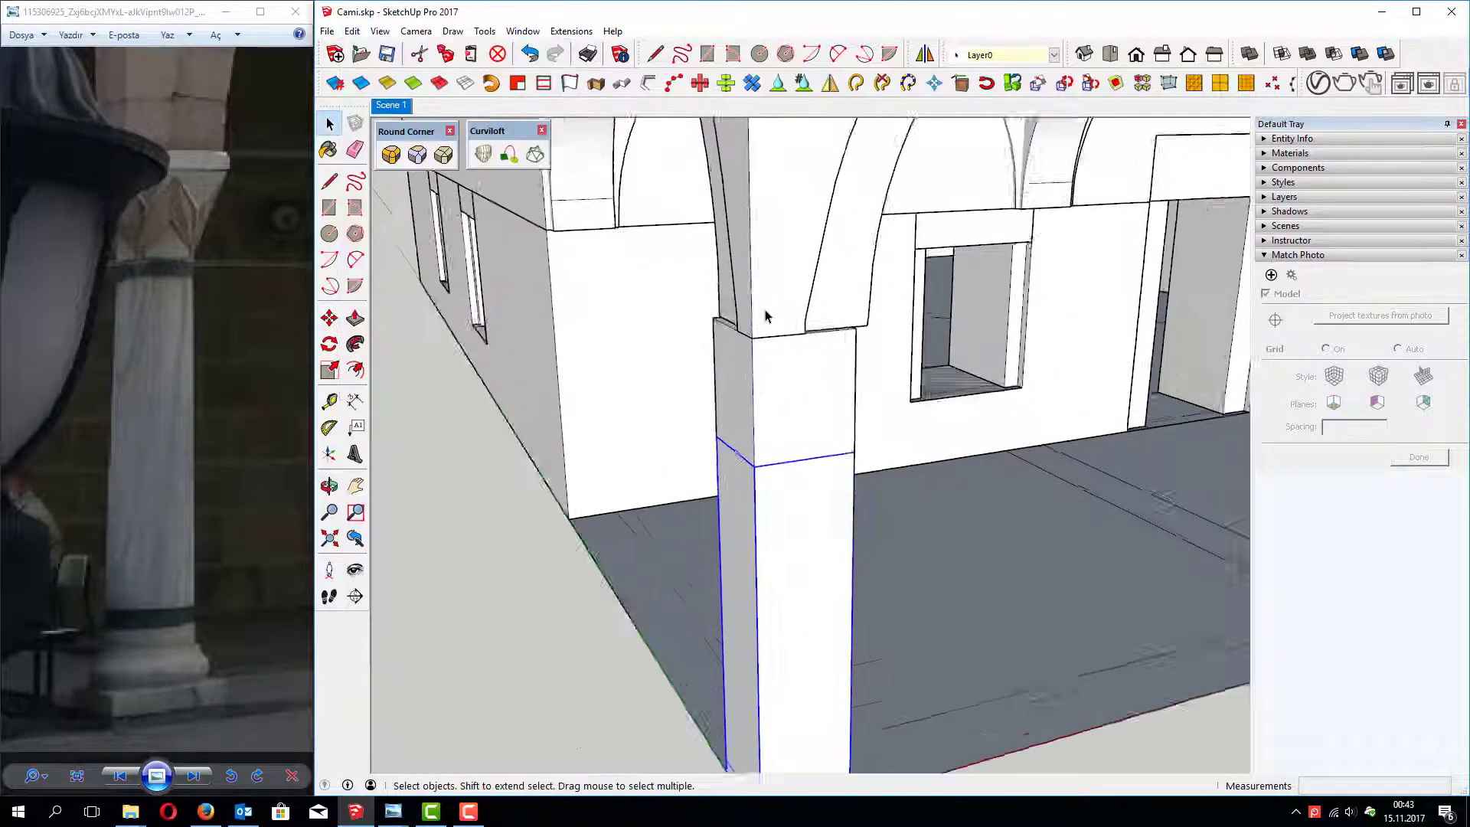
{"action": "scroll", "coordinate": [775, 386], "scroll_direction": "up", "scroll_amount": 2}
{"action": "middle_click_drag", "start_coordinate": [776, 386], "coordinate": [821, 434]}
{"action": "key", "text": "l"}
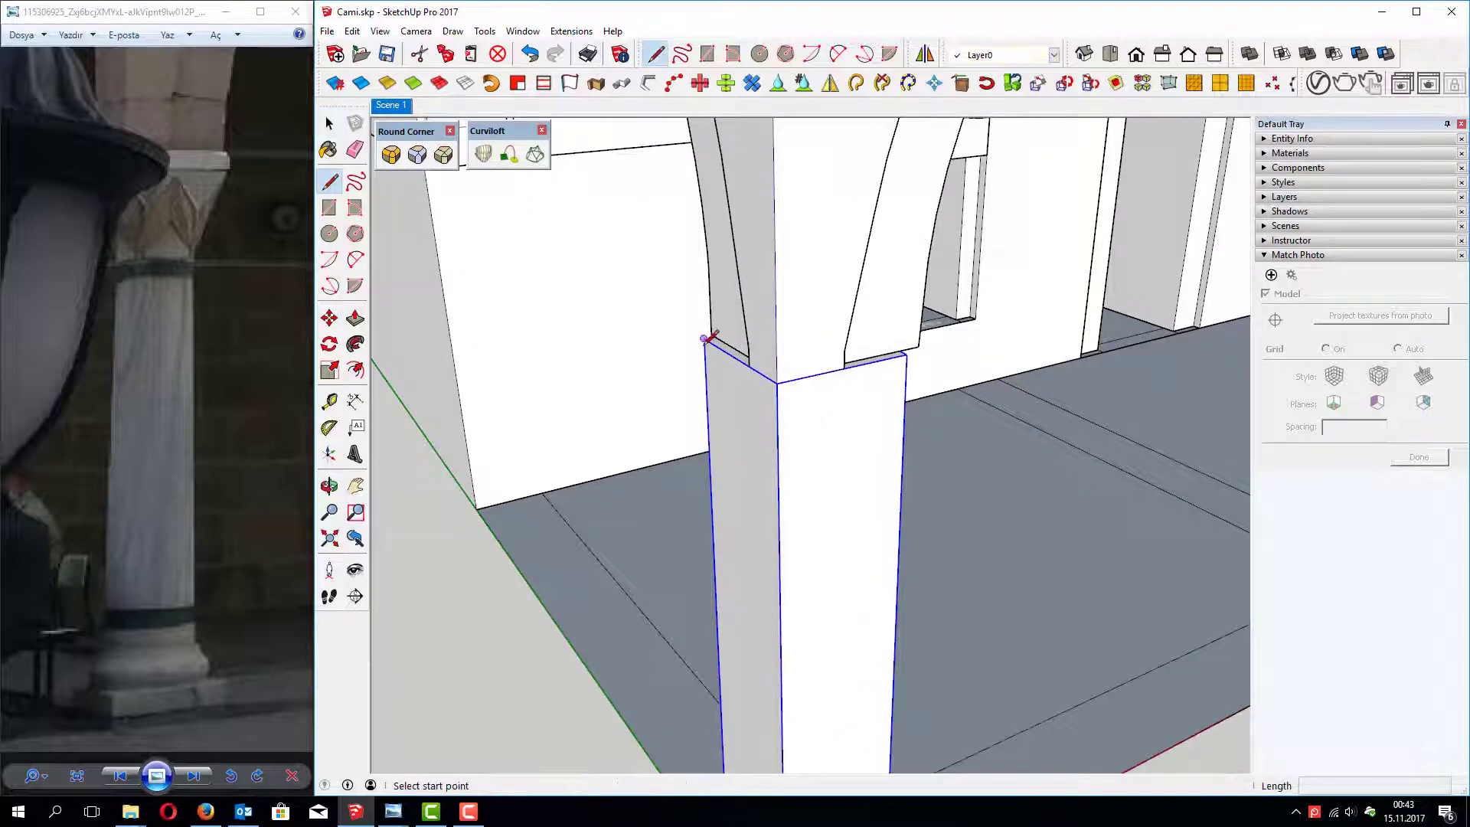
{"action": "left_click", "coordinate": [704, 339]}
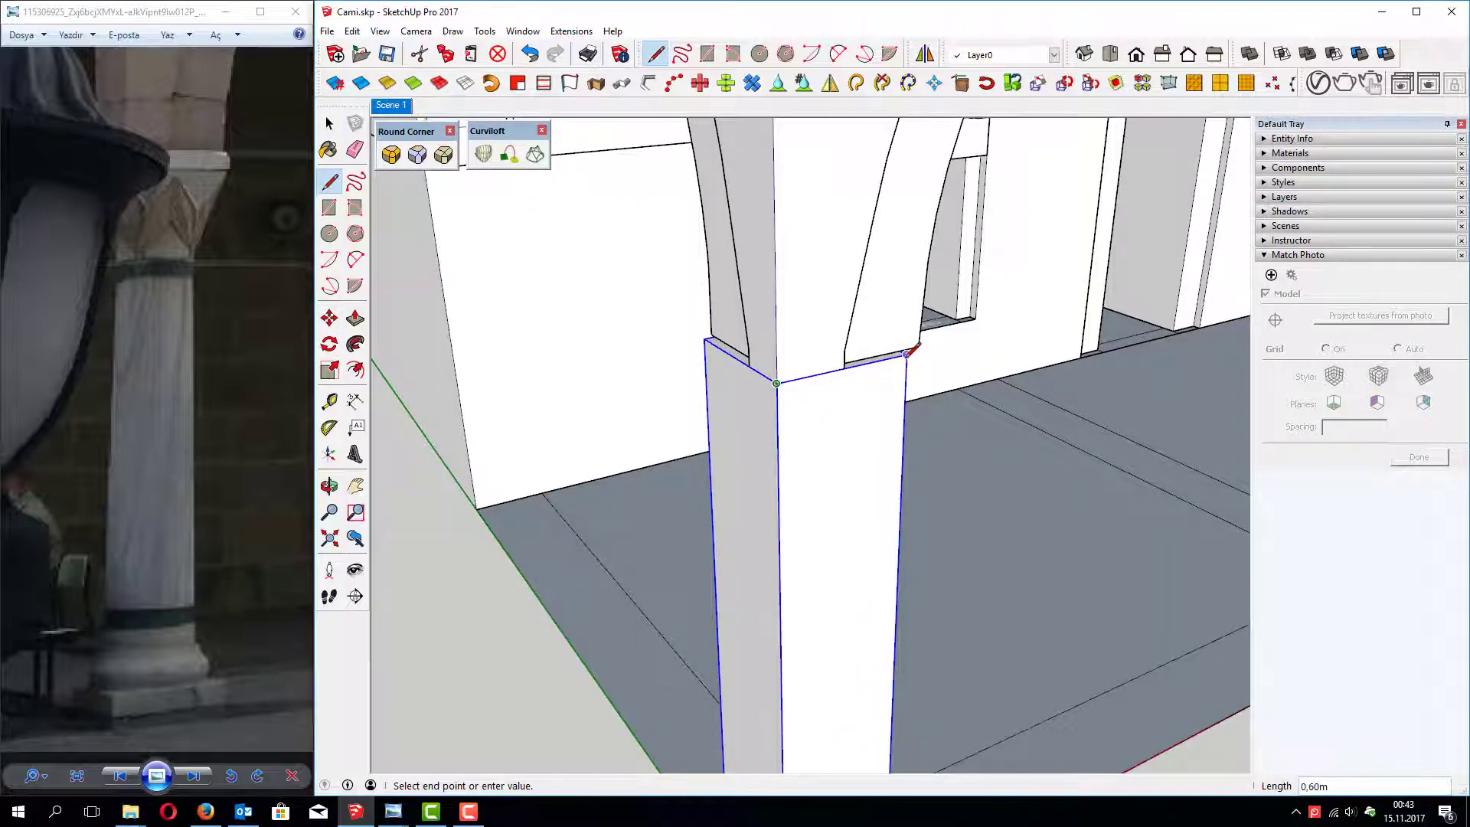
{"action": "scroll", "coordinate": [907, 354], "scroll_direction": "down", "scroll_amount": 2}
{"action": "scroll", "coordinate": [896, 388], "scroll_direction": "down", "scroll_amount": 3}
{"action": "scroll", "coordinate": [803, 385], "scroll_direction": "down", "scroll_amount": 2}
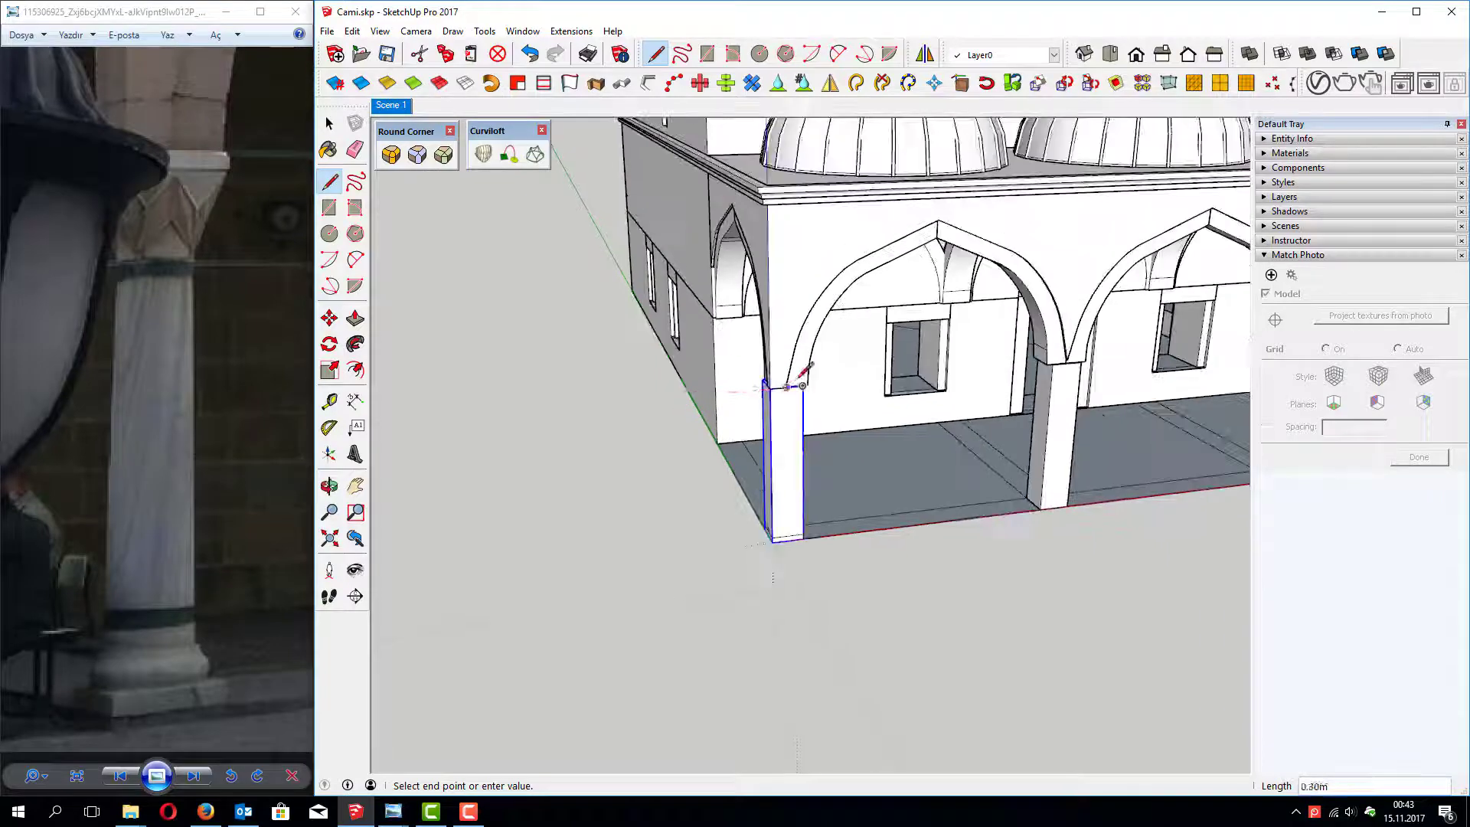
Step: Orbit around the wall and arched portico to view the pillar under the arch
{"action": "middle_click_drag", "start_coordinate": [802, 385], "coordinate": [600, 304]}
{"action": "scroll", "coordinate": [601, 305], "scroll_direction": "up", "scroll_amount": 2}
{"action": "scroll", "coordinate": [542, 240], "scroll_direction": "up", "scroll_amount": 1}
{"action": "scroll", "coordinate": [610, 287], "scroll_direction": "up", "scroll_amount": 2}
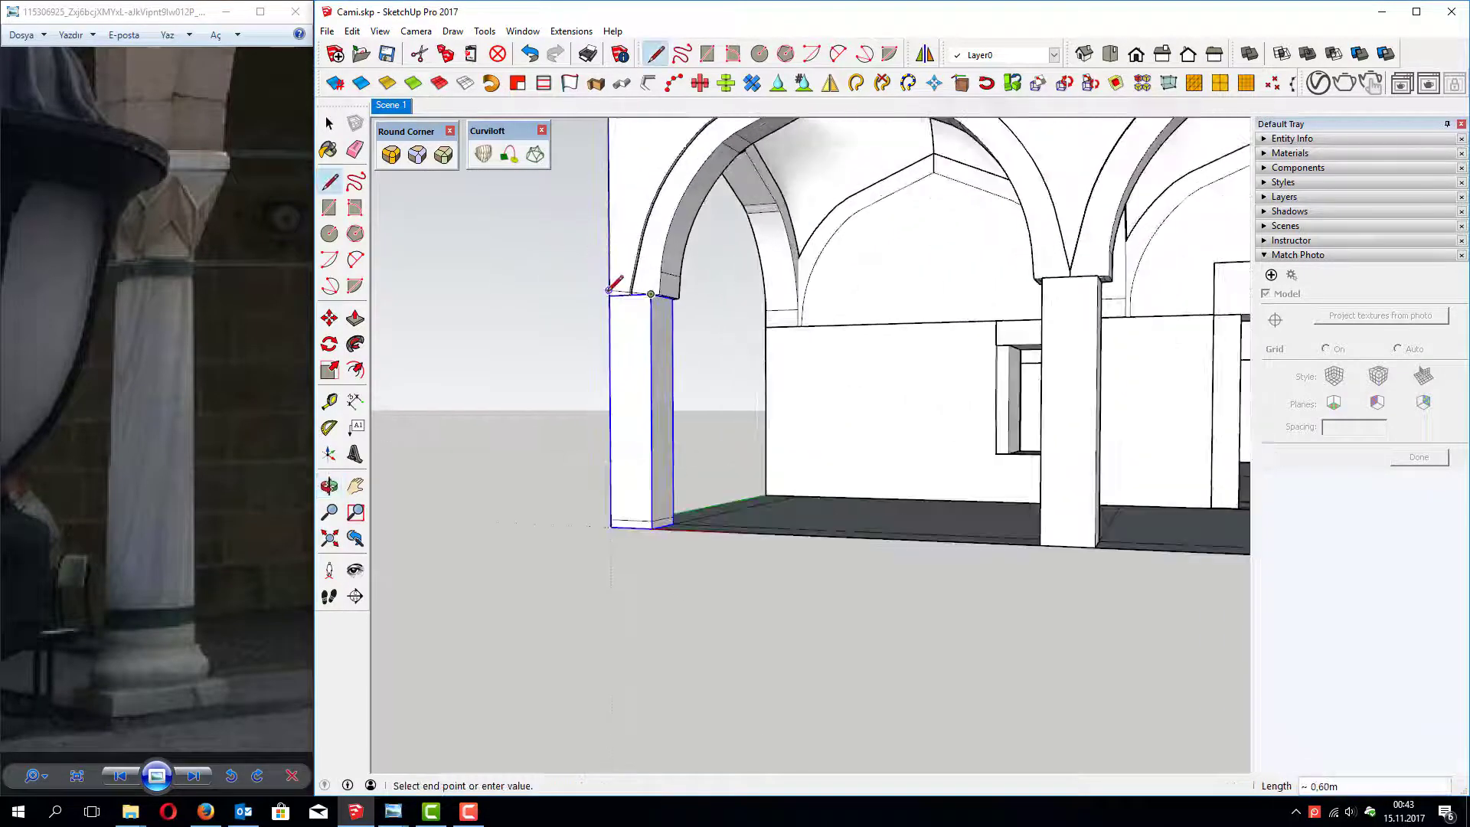
{"action": "scroll", "coordinate": [611, 287], "scroll_direction": "up", "scroll_amount": 3}
{"action": "scroll", "coordinate": [658, 294], "scroll_direction": "up", "scroll_amount": 2}
{"action": "scroll", "coordinate": [731, 295], "scroll_direction": "up", "scroll_amount": 1}
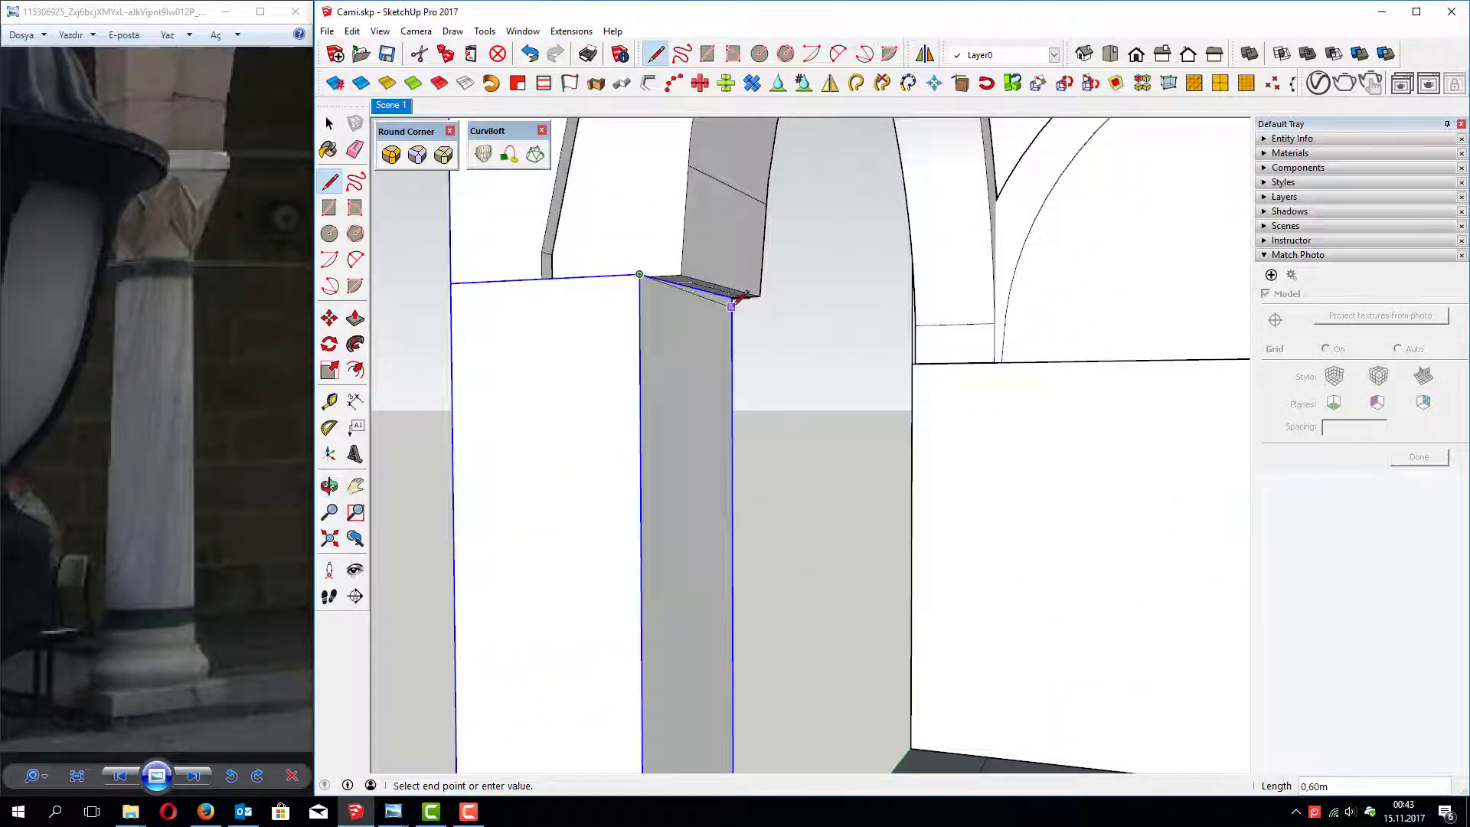
{"action": "scroll", "coordinate": [736, 301], "scroll_direction": "up", "scroll_amount": 1}
{"action": "scroll", "coordinate": [731, 295], "scroll_direction": "up", "scroll_amount": 2}
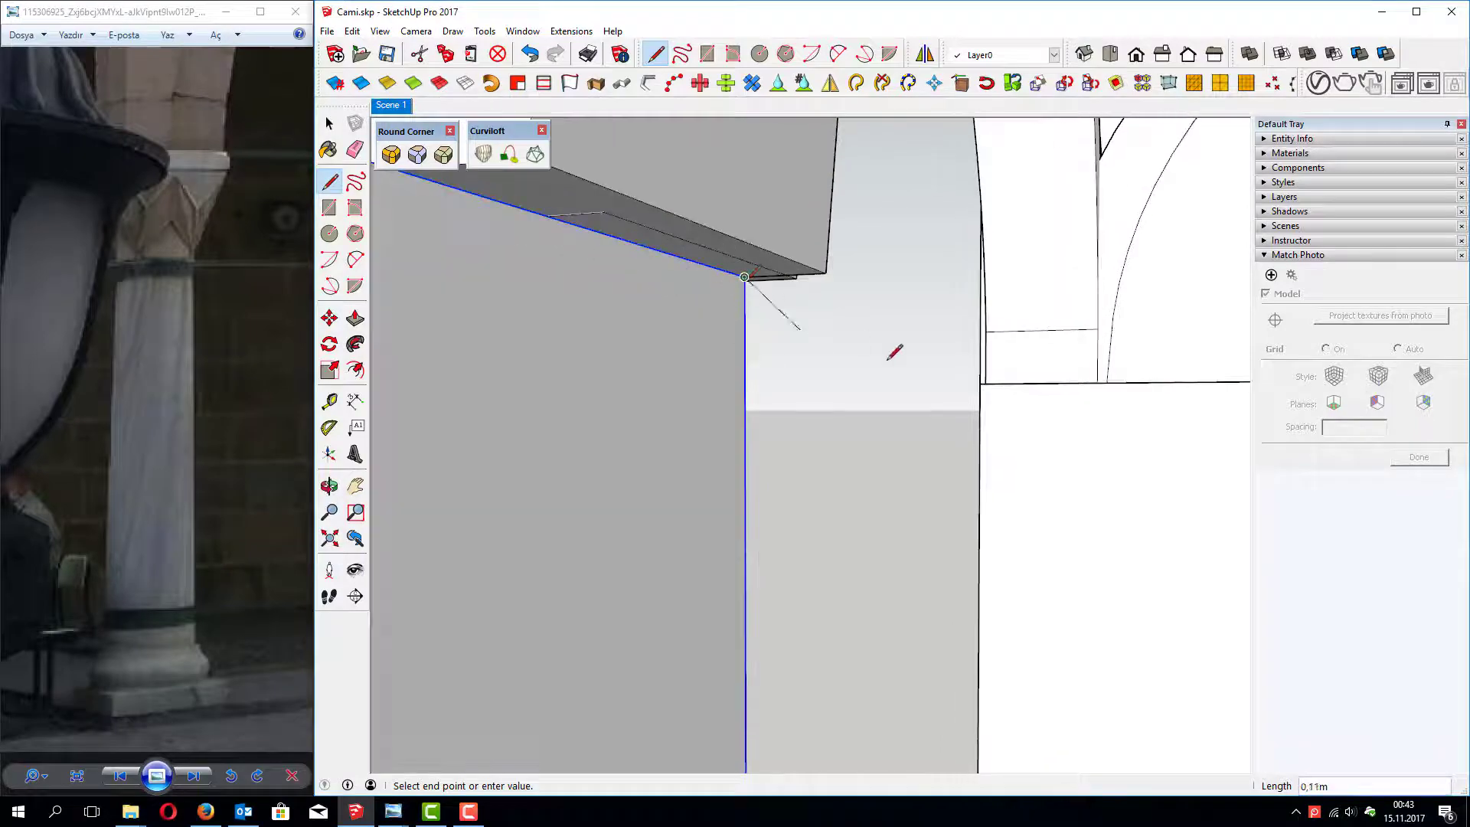
{"action": "scroll", "coordinate": [888, 360], "scroll_direction": "down", "scroll_amount": 3}
{"action": "middle_click_drag", "start_coordinate": [876, 371], "coordinate": [1085, 495]}
{"action": "scroll", "coordinate": [672, 411], "scroll_direction": "down", "scroll_amount": 2}
{"action": "mouse_move", "coordinate": [672, 411]}
{"action": "middle_mouse_down"}
{"action": "mouse_move", "coordinate": [1060, 450]}
{"action": "mouse_move", "coordinate": [1217, 328]}
{"action": "mouse_move", "coordinate": [643, 332]}
{"action": "mouse_move", "coordinate": [1027, 411]}
{"action": "middle_mouse_up"}
{"action": "scroll", "coordinate": [1171, 347], "scroll_direction": "up", "scroll_amount": 3}
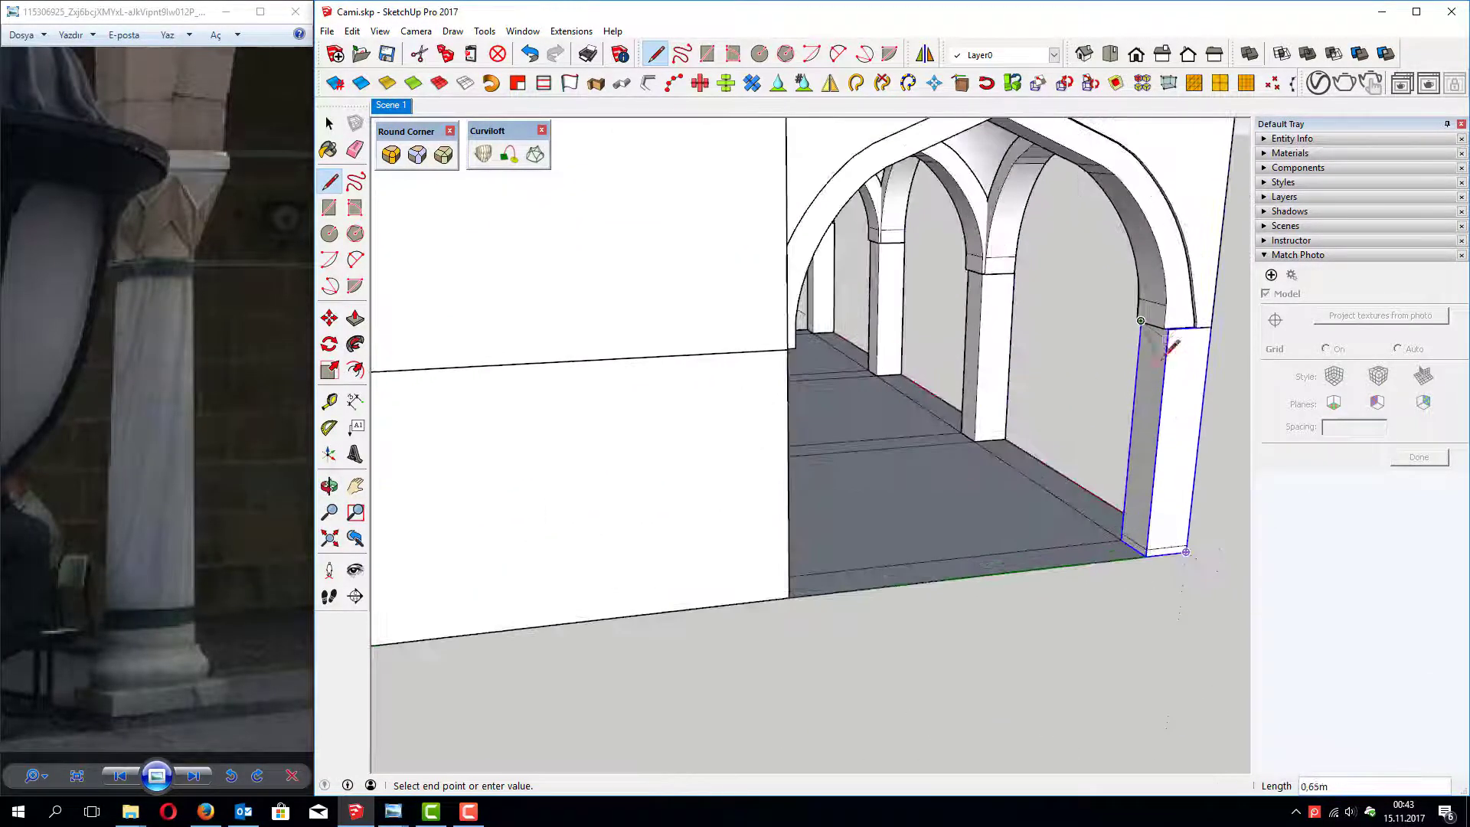
{"action": "scroll", "coordinate": [1172, 346], "scroll_direction": "up", "scroll_amount": 3}
{"action": "mouse_move", "coordinate": [1070, 324]}
{"action": "middle_mouse_down"}
{"action": "mouse_move", "coordinate": [971, 393]}
{"action": "mouse_move", "coordinate": [610, 443]}
{"action": "middle_mouse_up"}
Step: Exit the Line tool and reposition the reference photo of the real column
{"action": "key", "text": "space"}
{"action": "scroll", "coordinate": [804, 361], "scroll_direction": "up", "scroll_amount": 3}
{"action": "scroll", "coordinate": [804, 361], "scroll_direction": "up", "scroll_amount": 1}
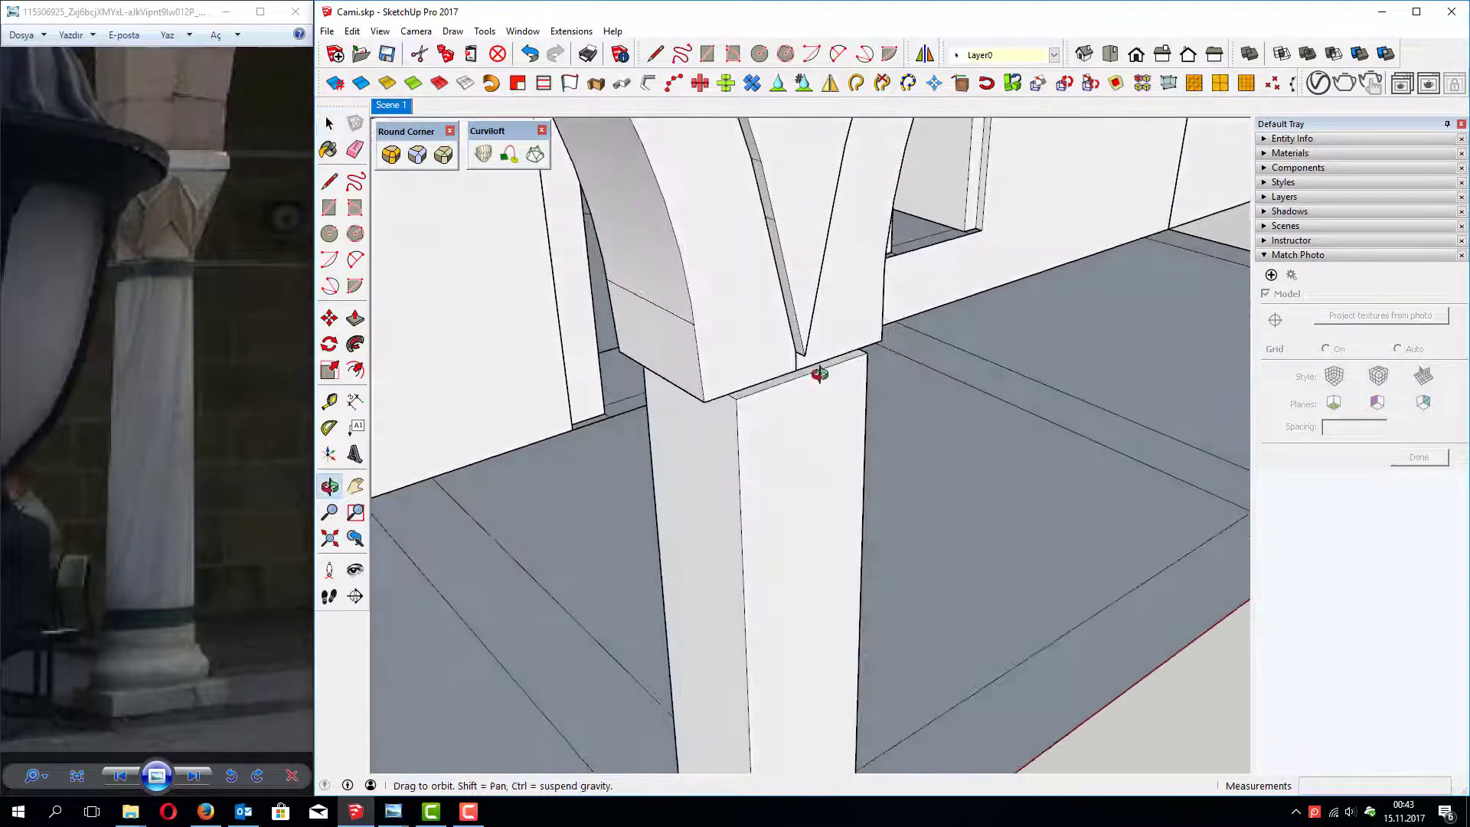
{"action": "mouse_move", "coordinate": [171, 230]}
{"action": "left_mouse_down"}
{"action": "mouse_move", "coordinate": [140, 204]}
{"action": "mouse_move", "coordinate": [186, 261]}
{"action": "mouse_move", "coordinate": [219, 174]}
{"action": "left_mouse_up"}
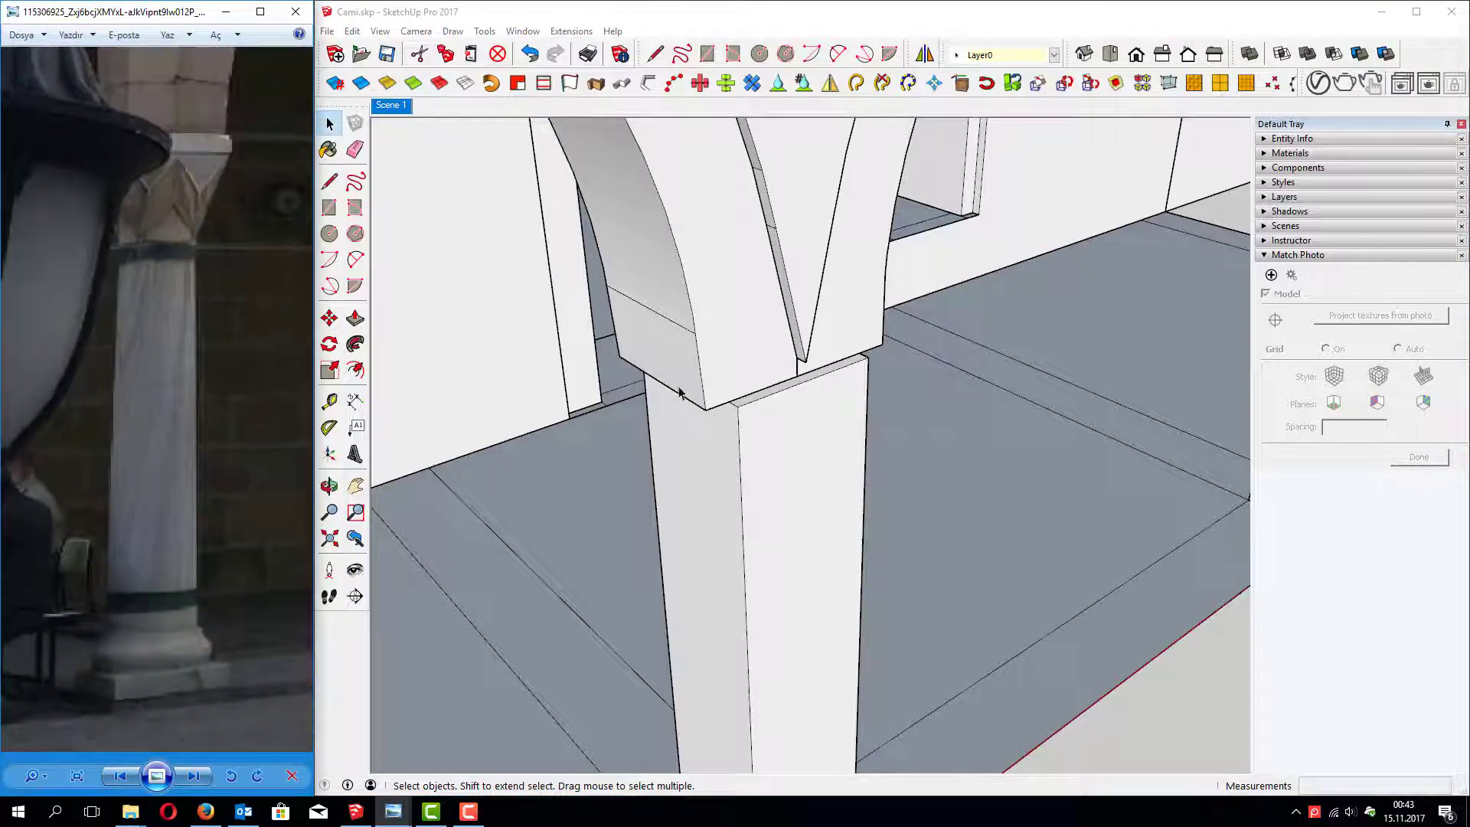
{"action": "scroll", "coordinate": [680, 392], "scroll_direction": "down", "scroll_amount": 2}
{"action": "scroll", "coordinate": [881, 344], "scroll_direction": "down", "scroll_amount": 5}
{"action": "scroll", "coordinate": [926, 337], "scroll_direction": "down", "scroll_amount": 5}
Step: Hide the square pillar so the round column stands alone at the corner
{"action": "mouse_move", "coordinate": [999, 306]}
{"action": "middle_mouse_down"}
{"action": "mouse_move", "coordinate": [888, 431]}
{"action": "mouse_move", "coordinate": [896, 499]}
{"action": "middle_mouse_up"}
{"action": "scroll", "coordinate": [837, 384], "scroll_direction": "up", "scroll_amount": 3}
{"action": "scroll", "coordinate": [812, 404], "scroll_direction": "up", "scroll_amount": 2}
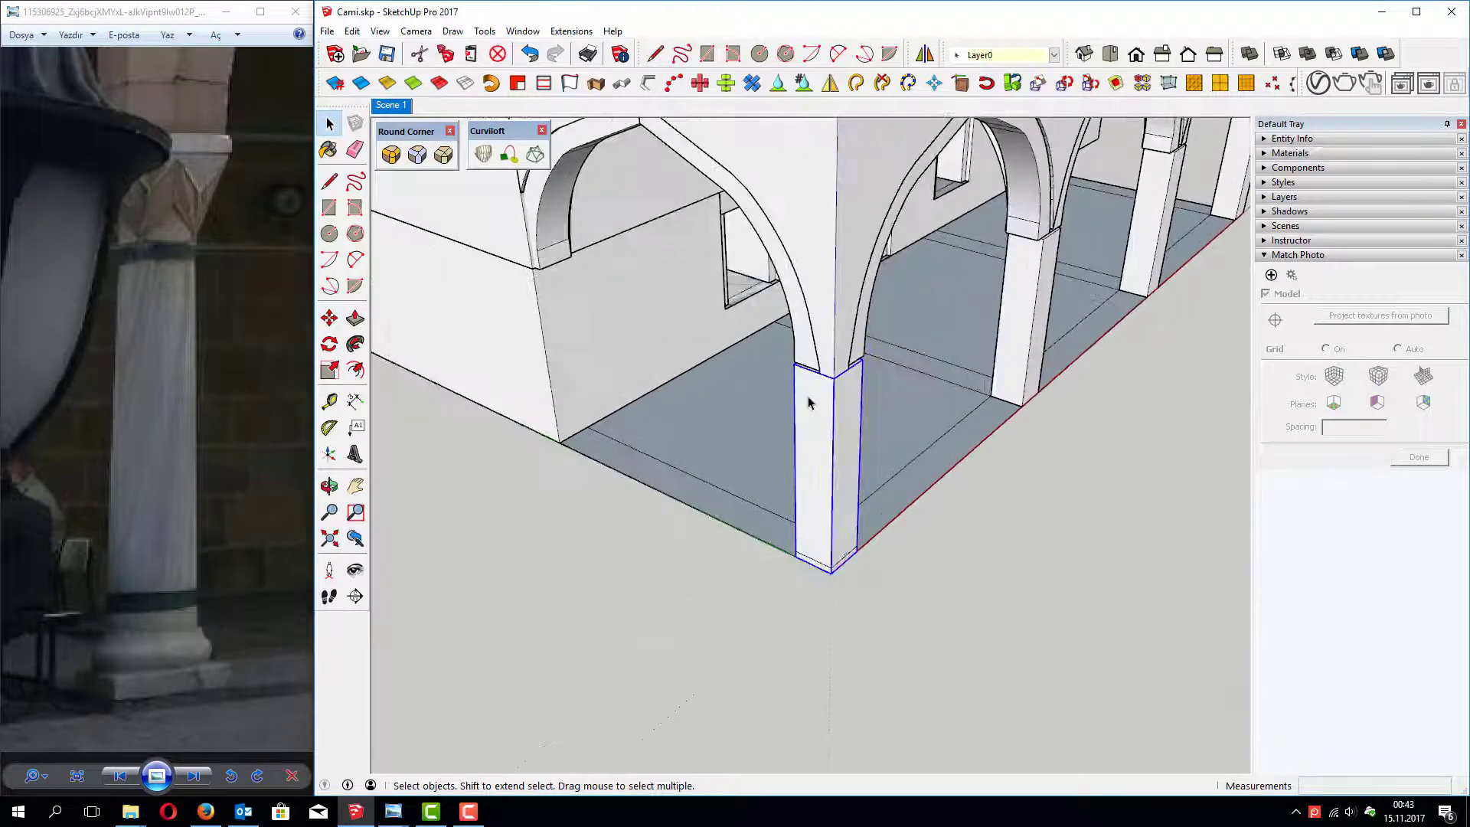
{"action": "right_click", "coordinate": [808, 404]}
{"action": "left_click", "coordinate": [837, 418]}
{"action": "scroll", "coordinate": [985, 418], "scroll_direction": "down", "scroll_amount": 3}
Step: Offset the arch pier's underside outline outward by 0.1 m
{"action": "middle_click_drag", "start_coordinate": [985, 417], "coordinate": [764, 429]}
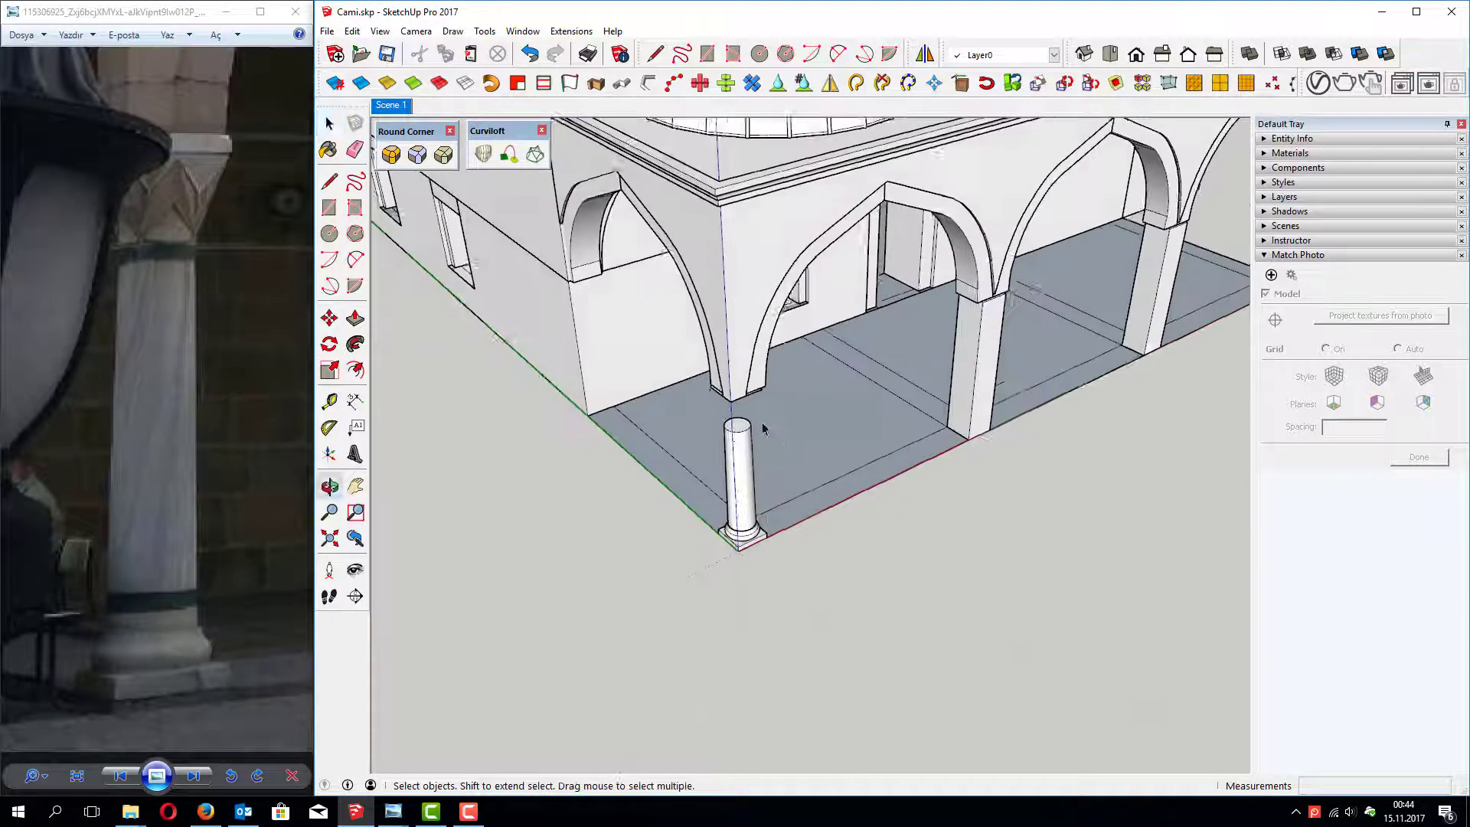
{"action": "scroll", "coordinate": [716, 377], "scroll_direction": "up", "scroll_amount": 3}
{"action": "scroll", "coordinate": [715, 378], "scroll_direction": "up", "scroll_amount": 2}
{"action": "scroll", "coordinate": [715, 378], "scroll_direction": "up", "scroll_amount": 1}
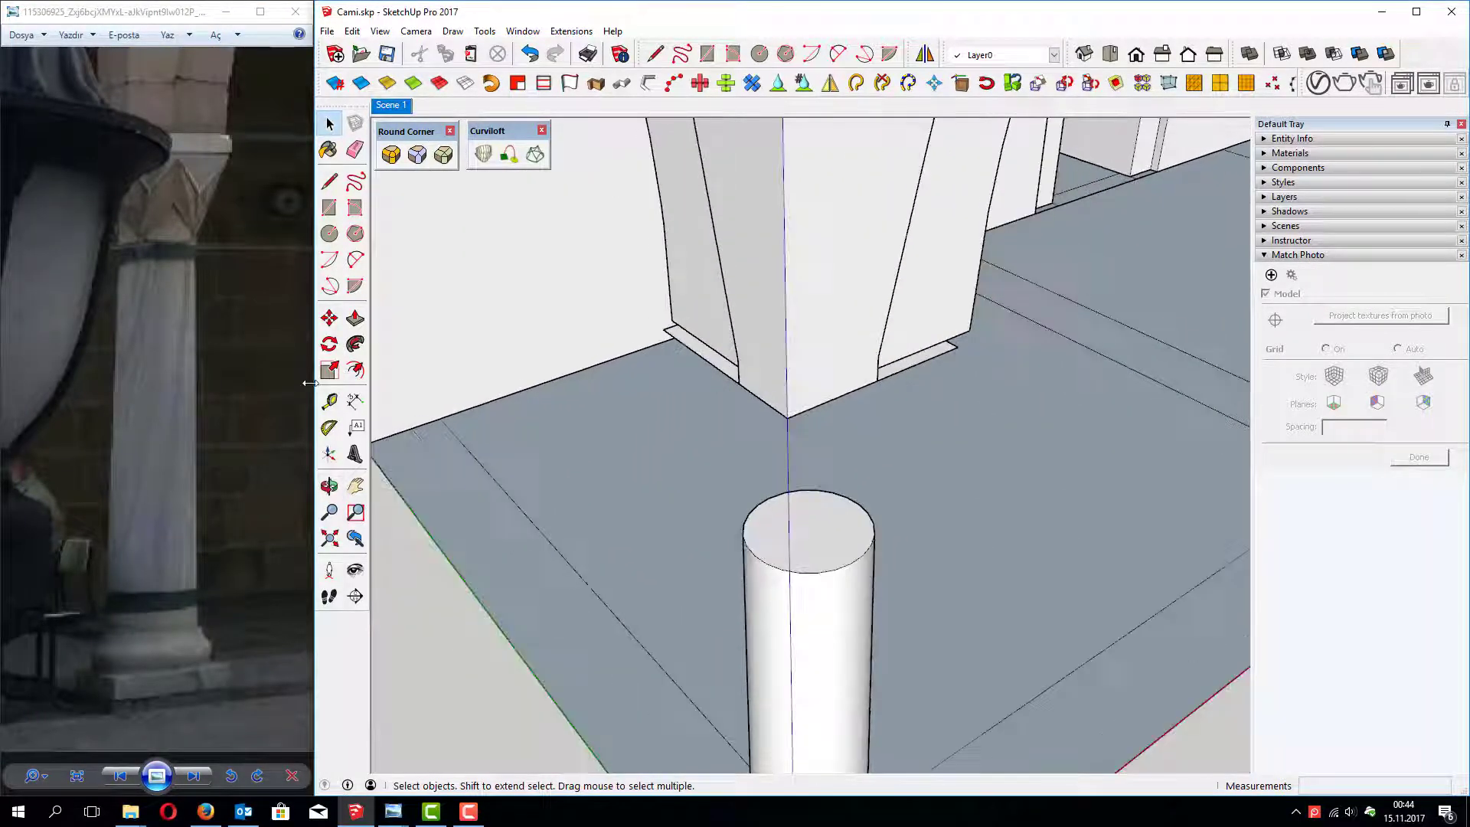
{"action": "left_click", "coordinate": [356, 370]}
{"action": "left_click", "coordinate": [694, 353]}
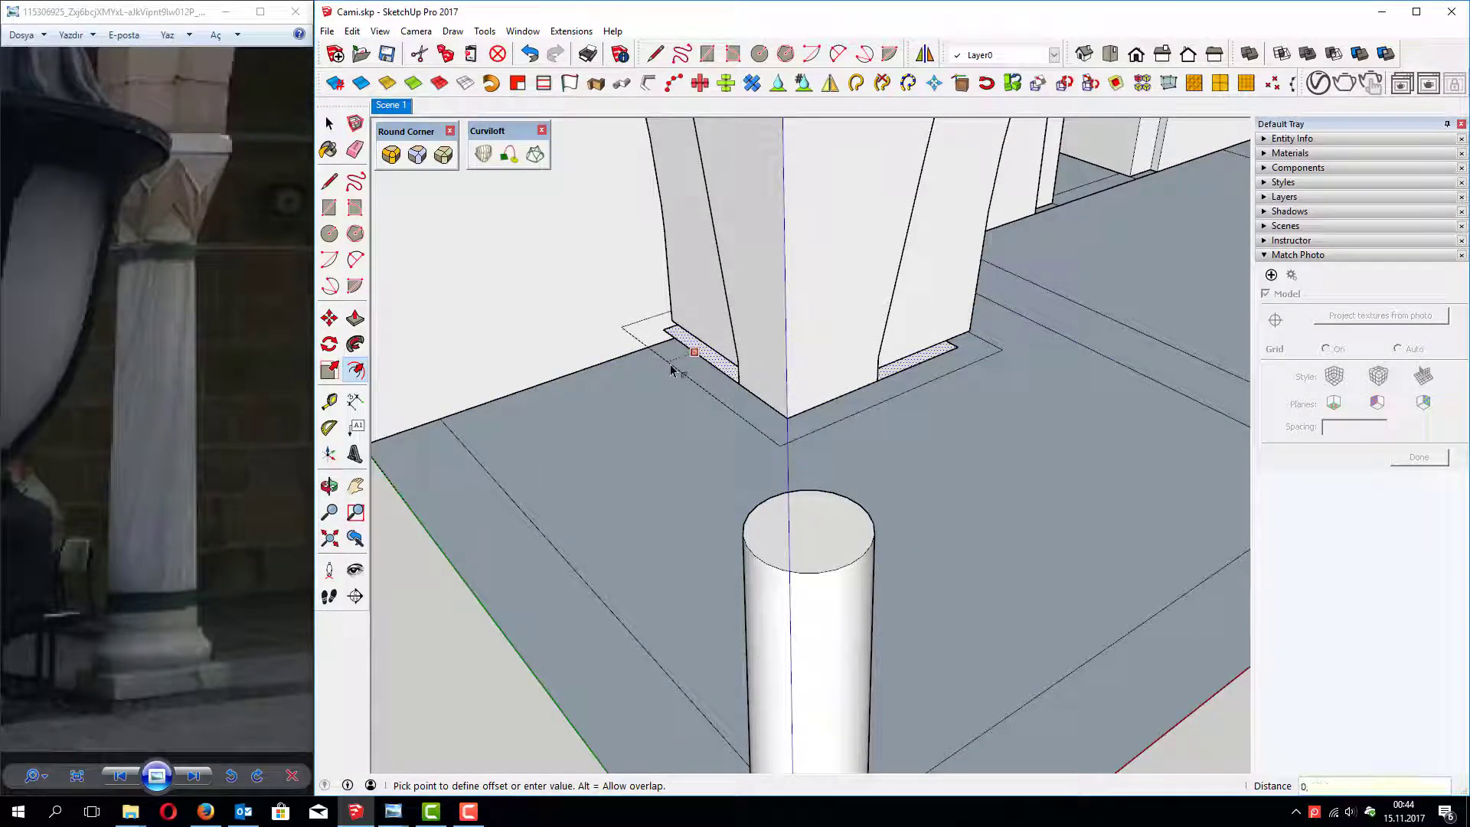
{"action": "type", "text": "05"}
{"action": "key", "text": "Return"}
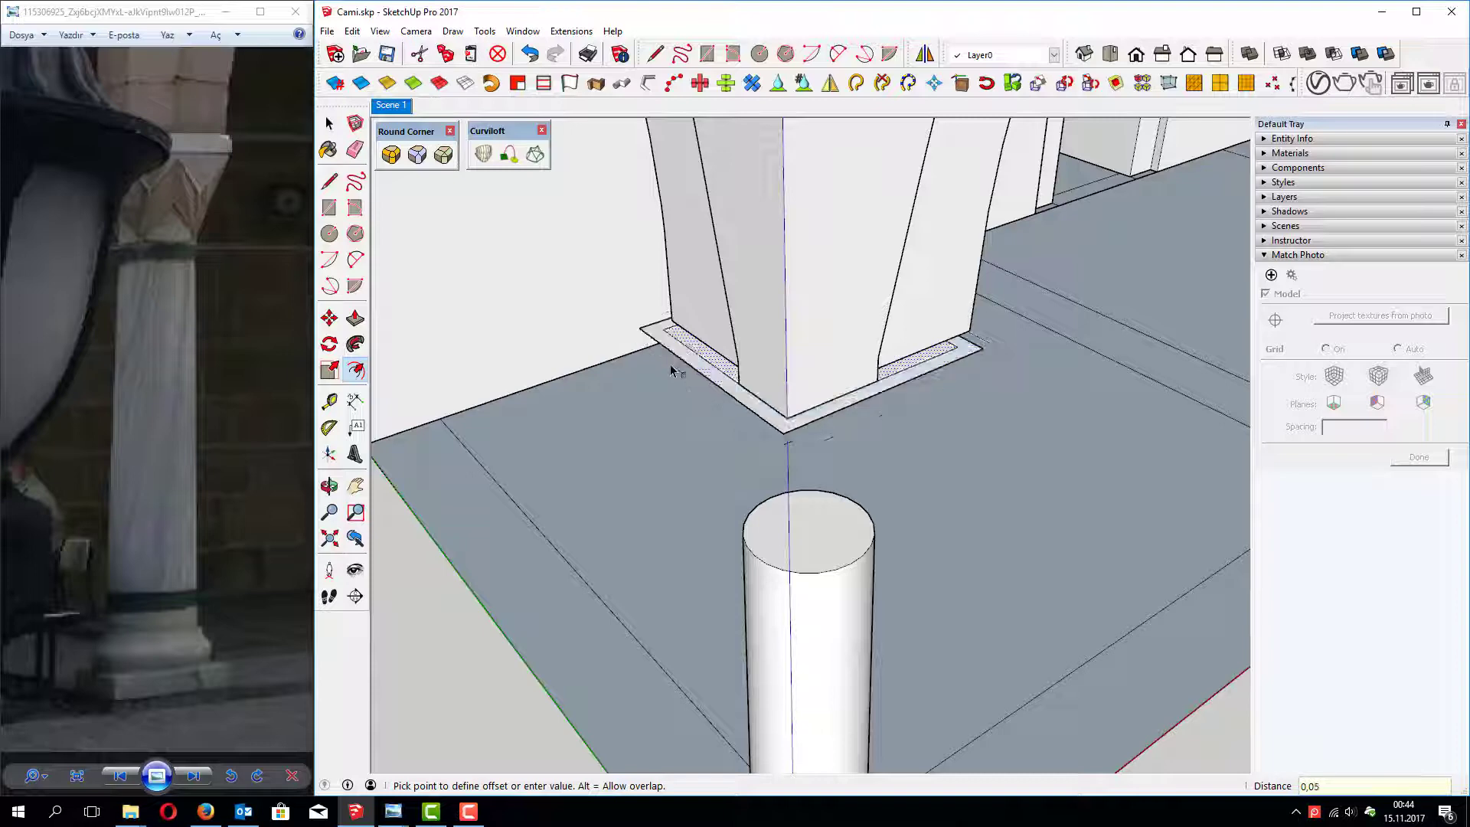
{"action": "type", "text": "1"}
{"action": "key", "text": "Return"}
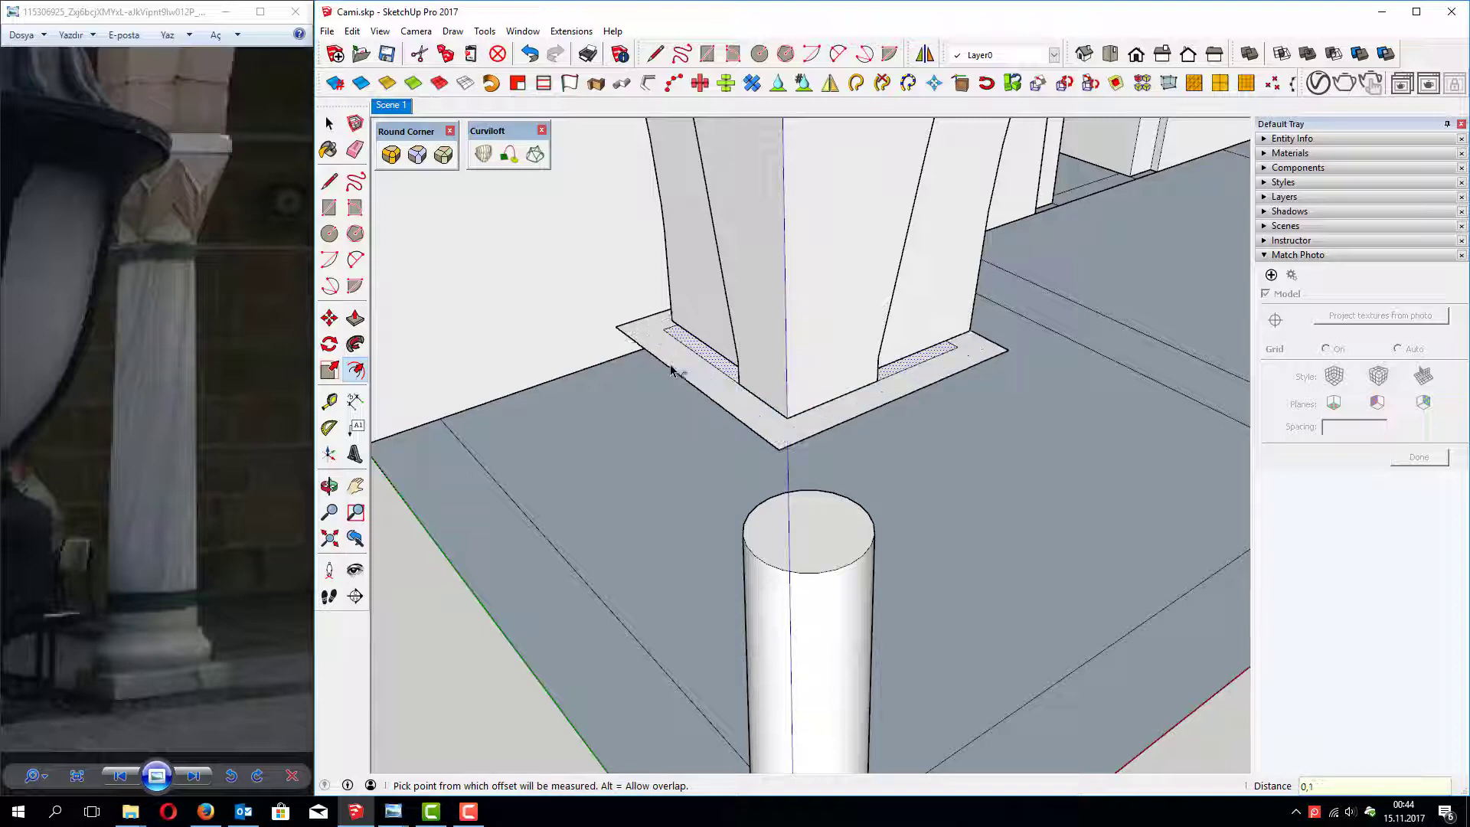
Step: Select the new offset band face, then clear it from the selection
{"action": "key", "text": "space"}
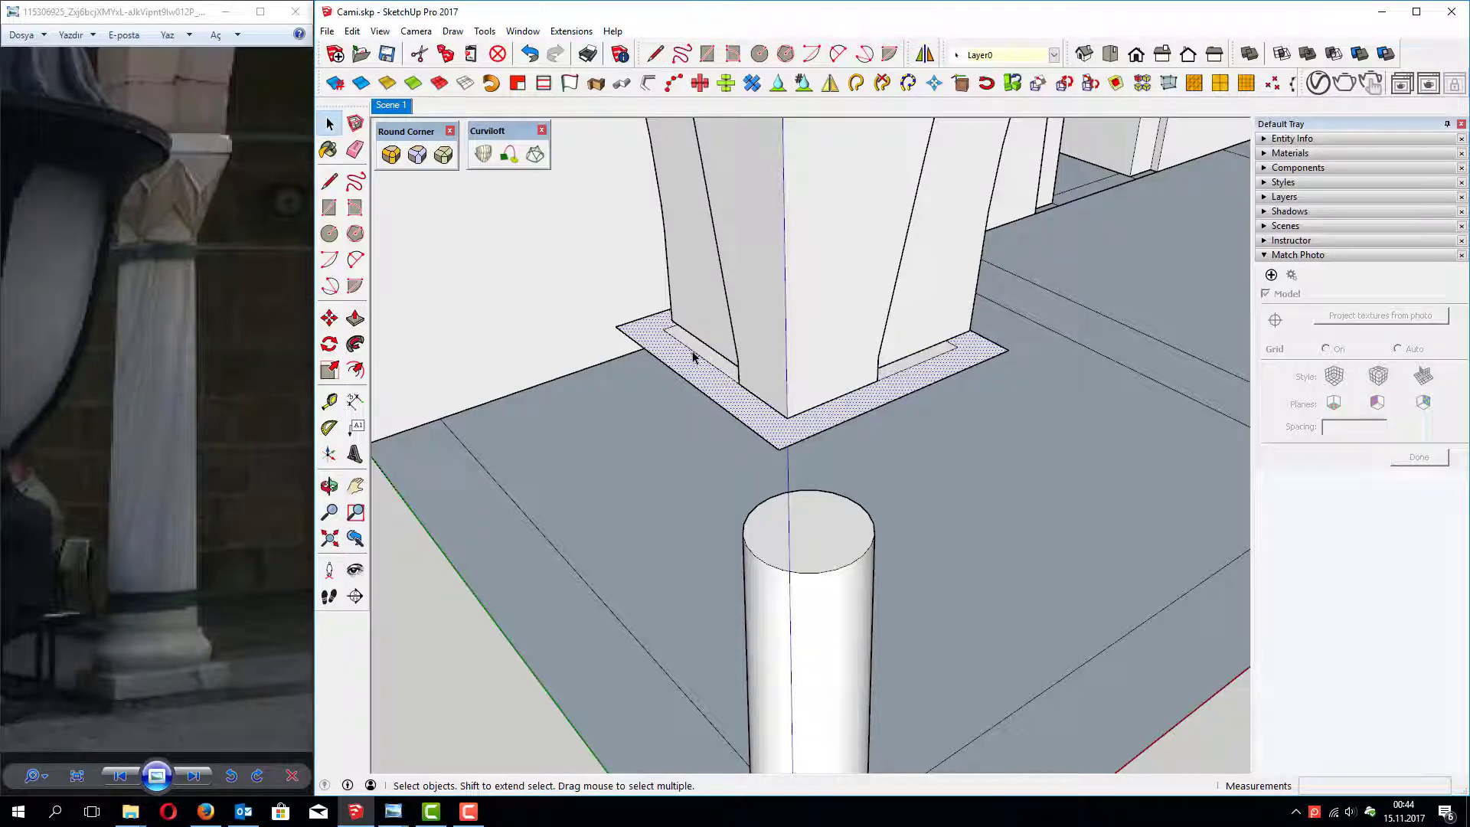
{"action": "left_click", "coordinate": [693, 356]}
{"action": "left_click", "coordinate": [693, 356], "text": "shift"}
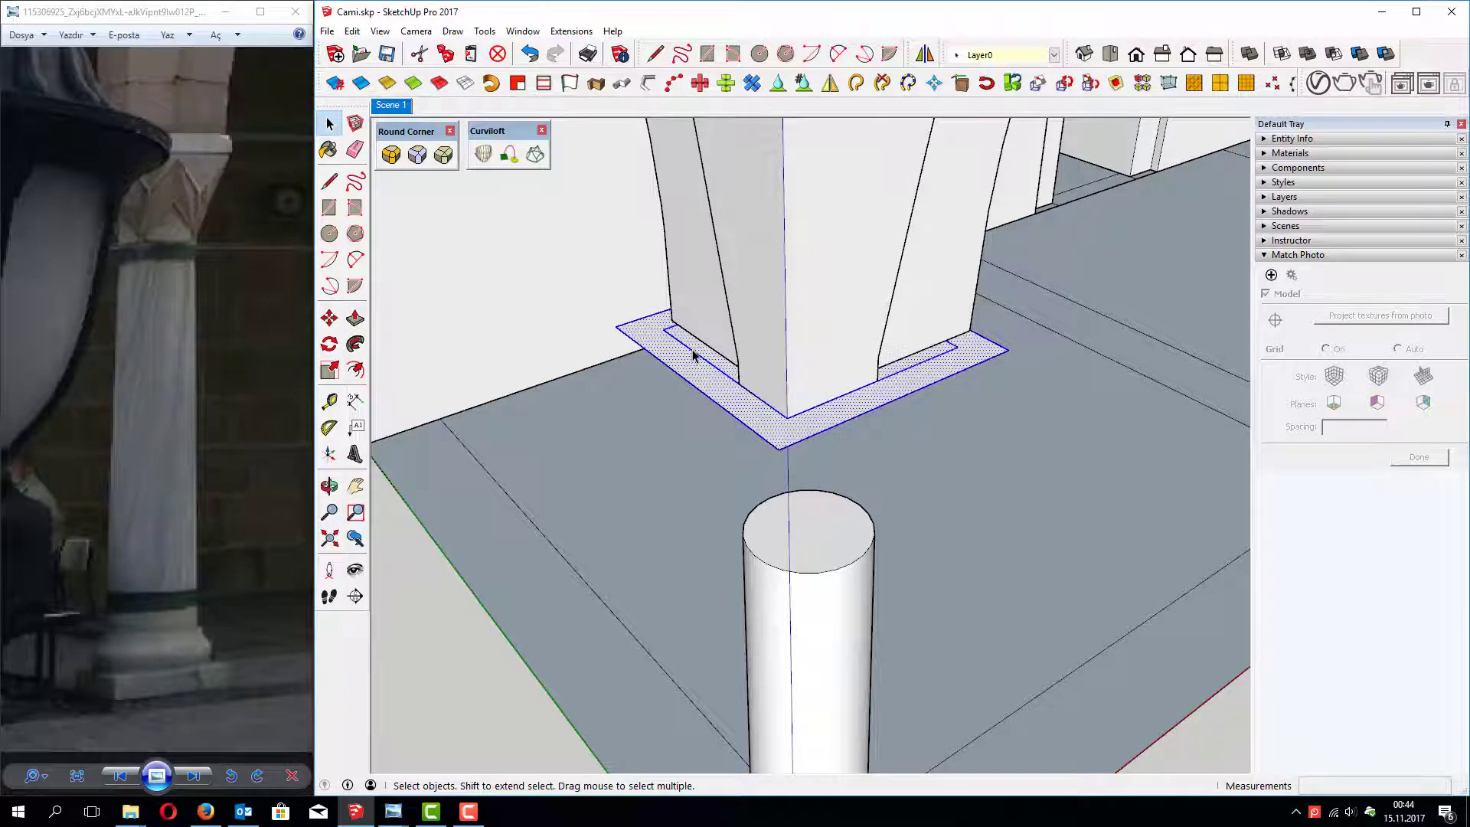
{"action": "left_click", "coordinate": [691, 354]}
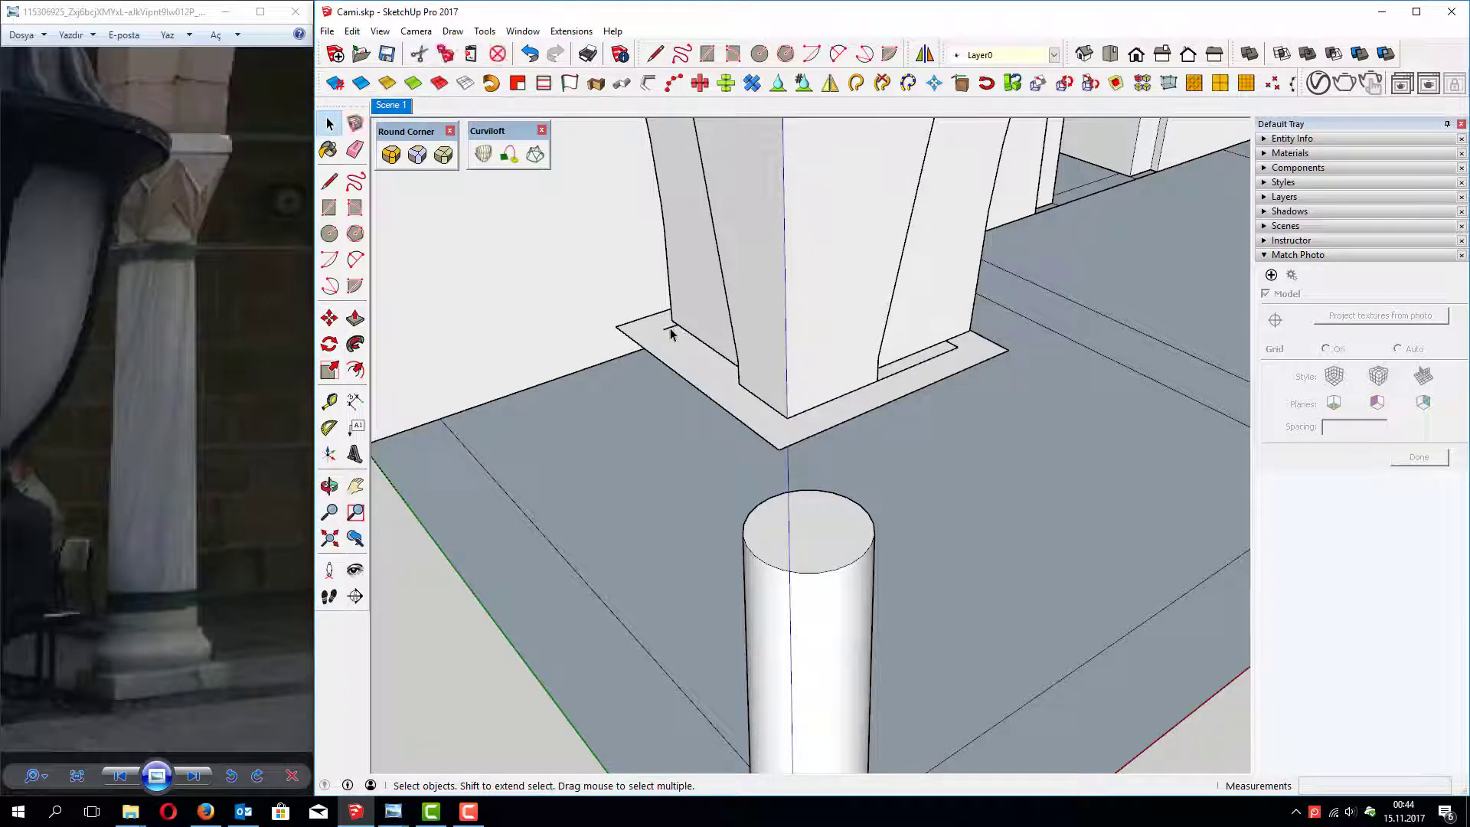
Step: Group the 0.1 m band face and pull it into a thin slab inside the group
{"action": "right_click", "coordinate": [683, 343]}
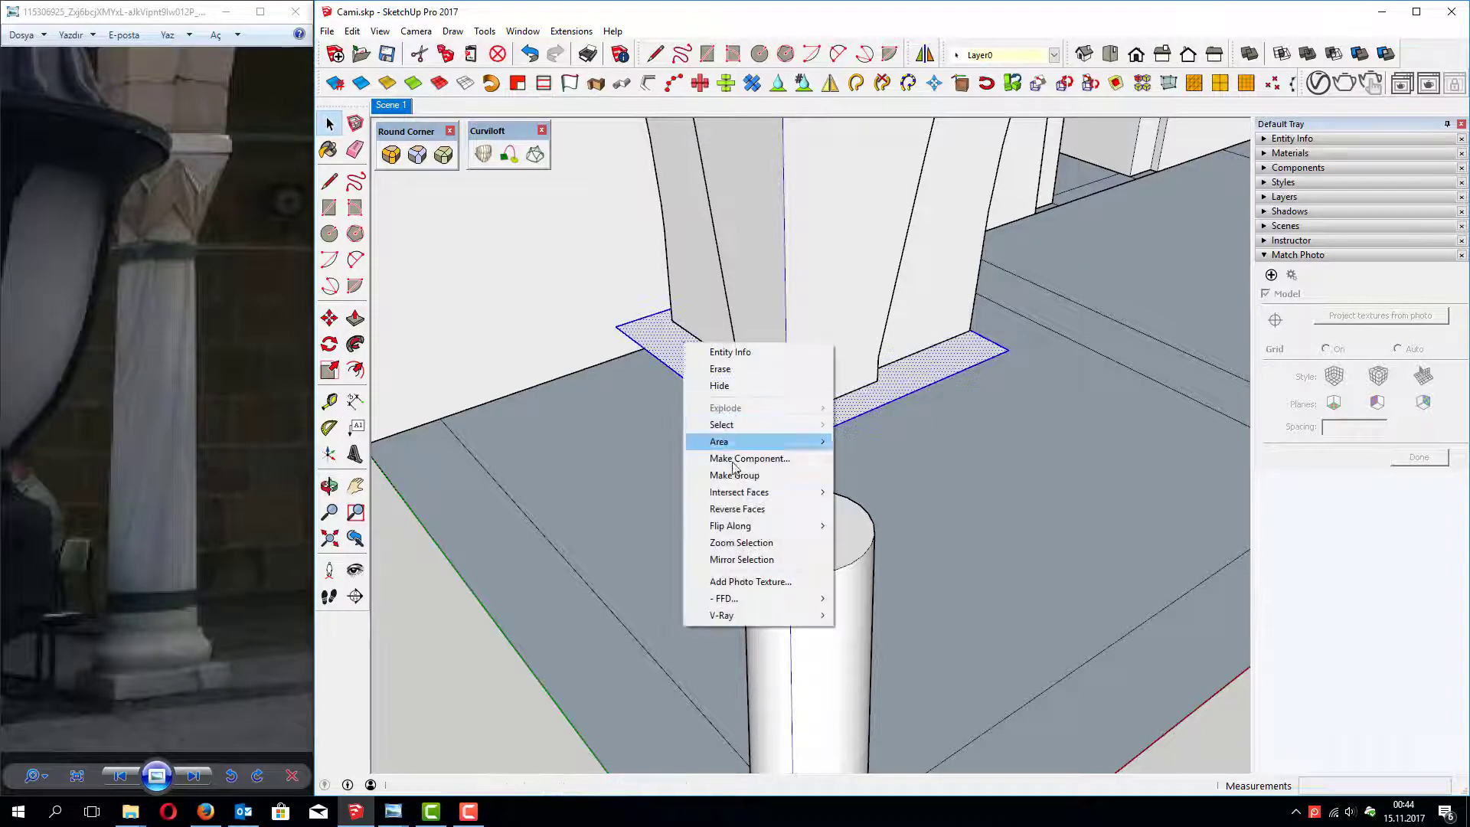
{"action": "left_click", "coordinate": [735, 475]}
{"action": "double_click", "coordinate": [699, 378]}
{"action": "key", "text": "p"}
{"action": "left_click", "coordinate": [697, 389]}
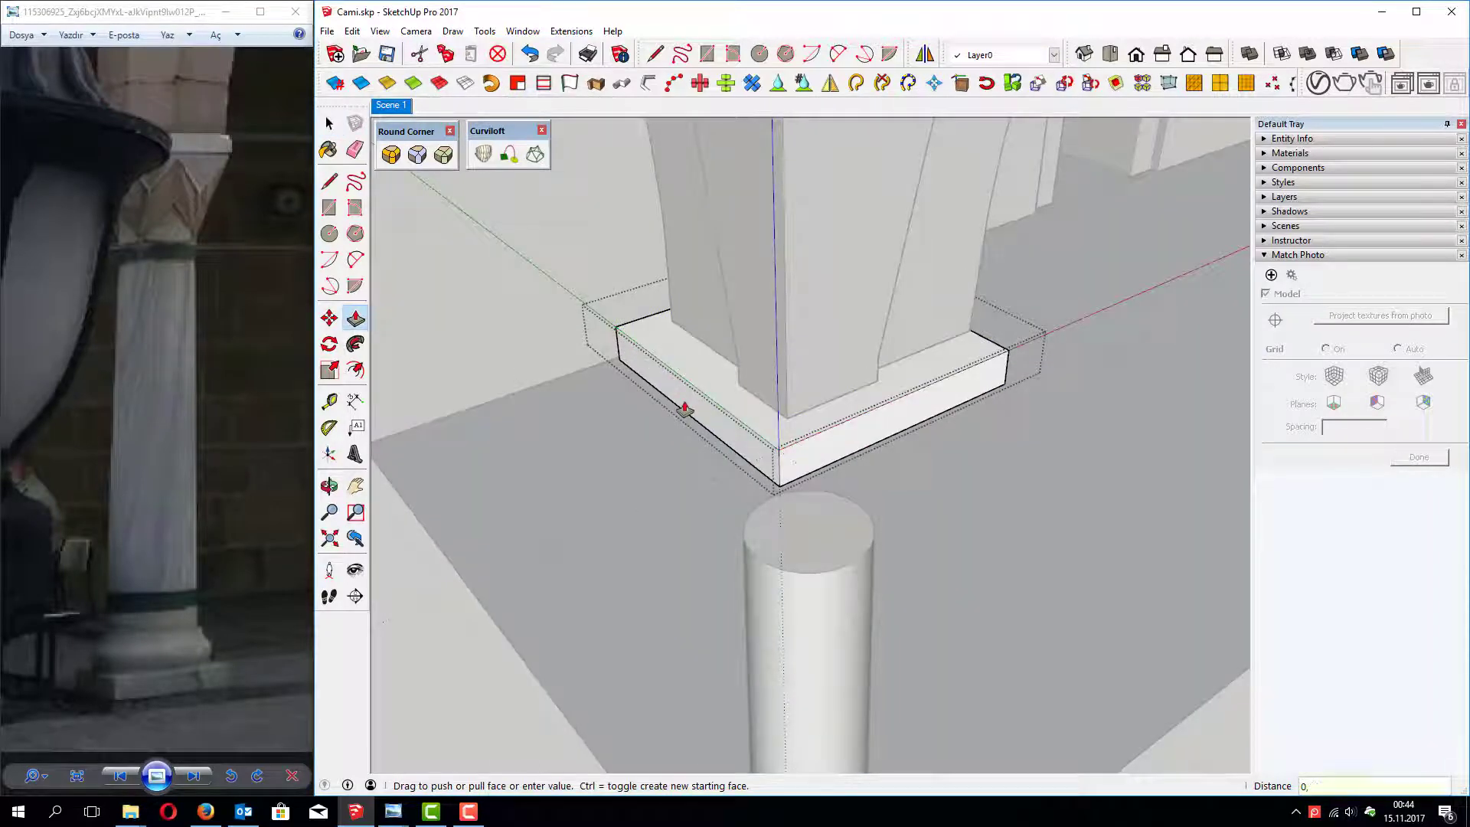
{"action": "left_click", "coordinate": [684, 408]}
{"action": "key", "text": "space"}
{"action": "mouse_move", "coordinate": [800, 483]}
{"action": "middle_mouse_down"}
{"action": "mouse_move", "coordinate": [832, 361]}
{"action": "mouse_move", "coordinate": [857, 387]}
{"action": "mouse_move", "coordinate": [909, 388]}
{"action": "mouse_move", "coordinate": [831, 315]}
{"action": "mouse_move", "coordinate": [832, 331]}
{"action": "mouse_move", "coordinate": [768, 305]}
{"action": "mouse_move", "coordinate": [814, 397]}
{"action": "mouse_move", "coordinate": [781, 377]}
{"action": "mouse_move", "coordinate": [789, 339]}
{"action": "middle_mouse_up"}
{"action": "scroll", "coordinate": [821, 257], "scroll_direction": "up", "scroll_amount": 3}
{"action": "scroll", "coordinate": [896, 249], "scroll_direction": "up", "scroll_amount": 2}
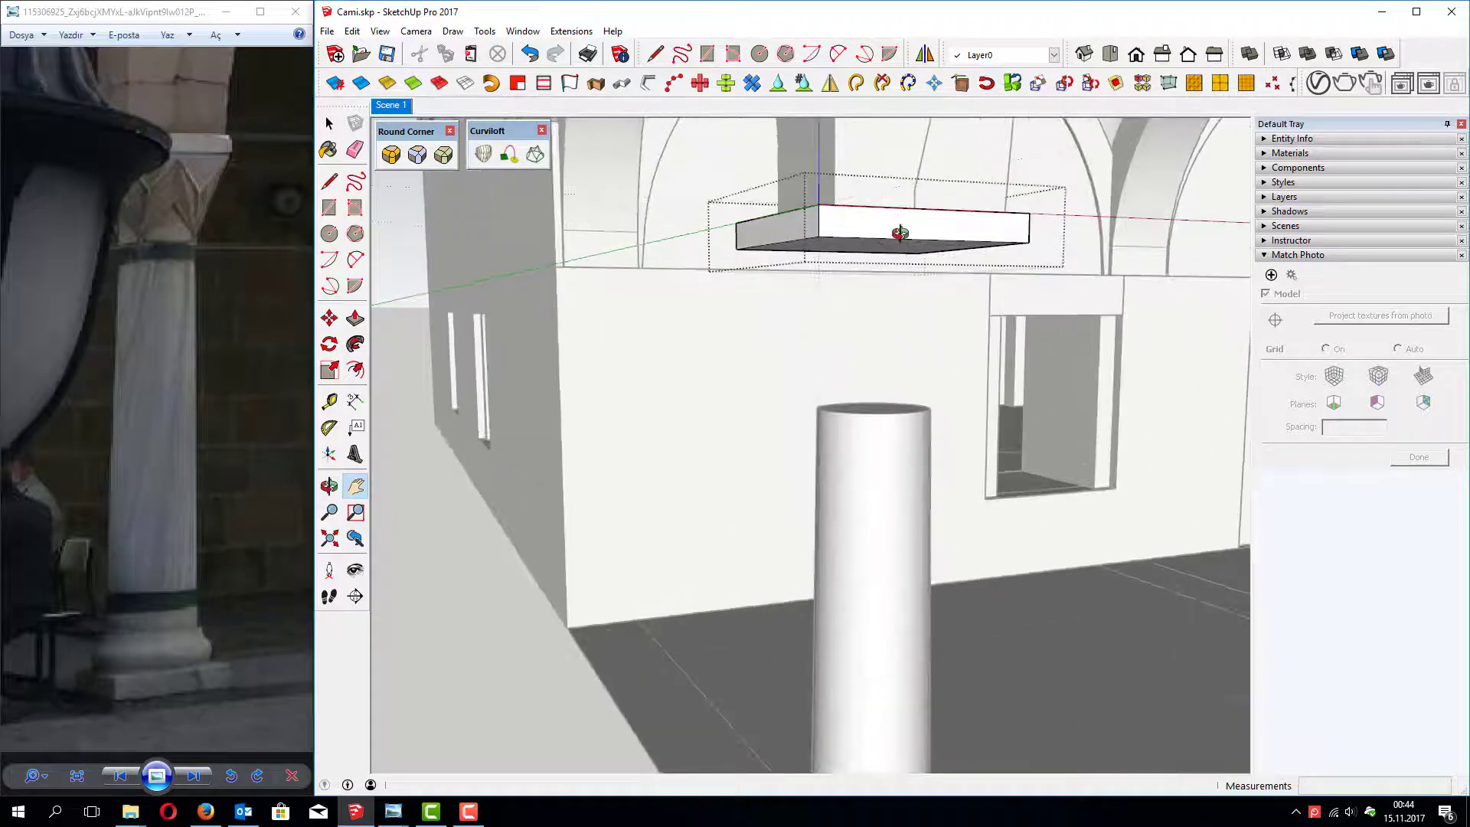
Step: Copy the impost slab's bottom face with Edit > Copy
{"action": "mouse_move", "coordinate": [900, 233]}
{"action": "middle_mouse_down"}
{"action": "mouse_move", "coordinate": [919, 154]}
{"action": "mouse_move", "coordinate": [935, 171]}
{"action": "mouse_move", "coordinate": [879, 236]}
{"action": "middle_mouse_up"}
{"action": "key", "text": "space"}
{"action": "left_click", "coordinate": [862, 255]}
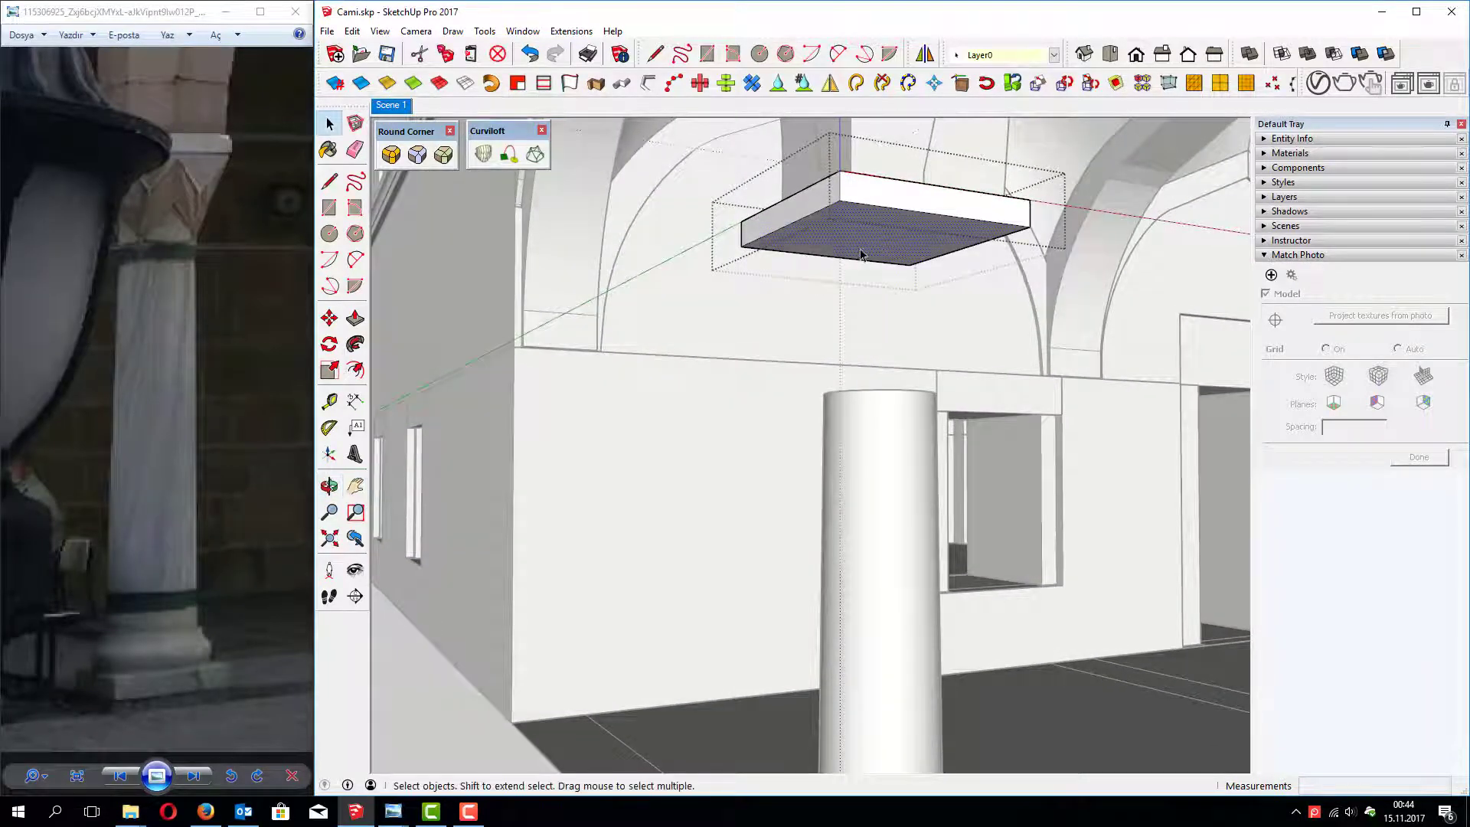
{"action": "left_click", "coordinate": [352, 30]}
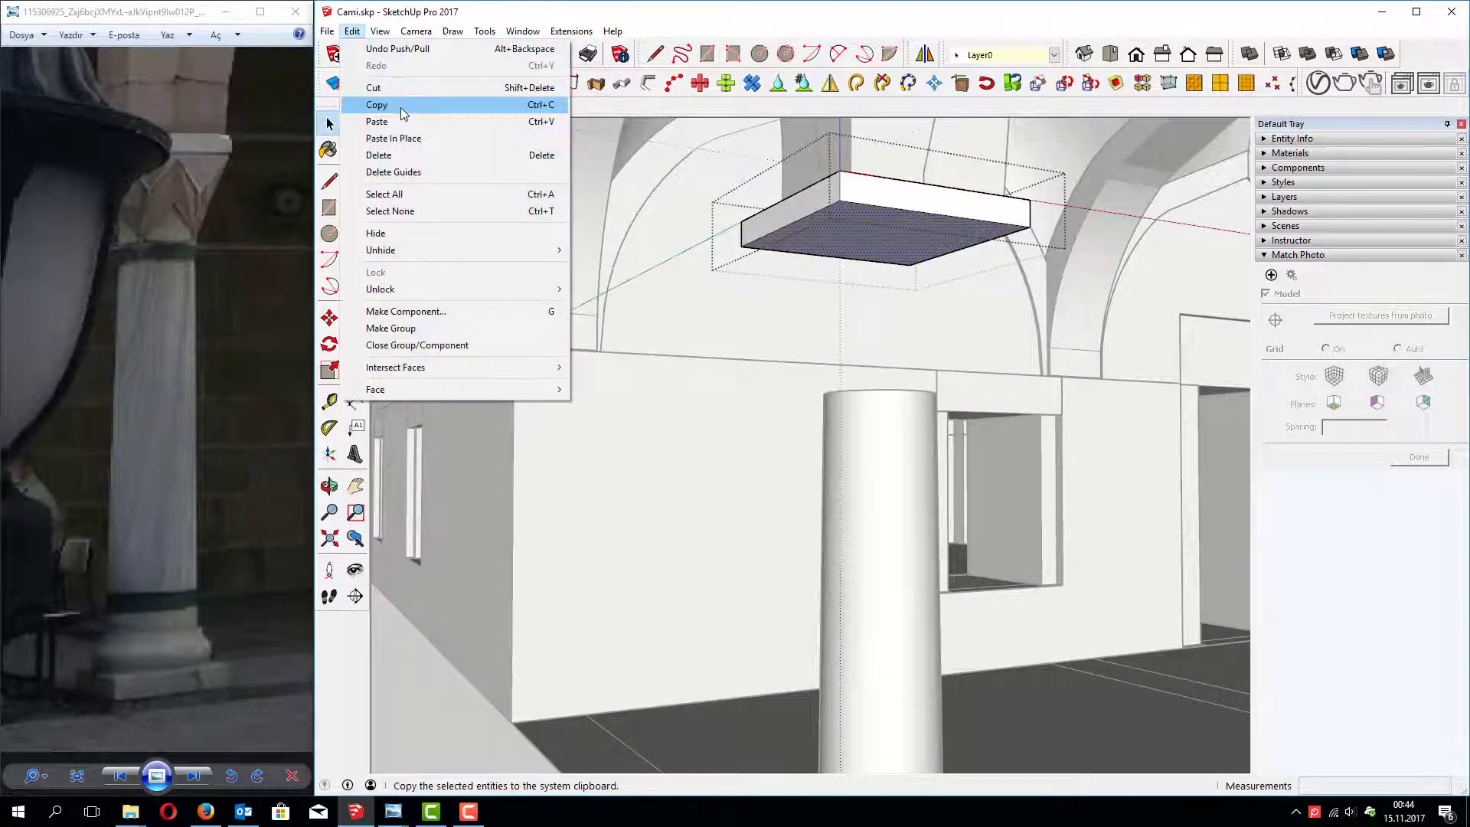
{"action": "left_click", "coordinate": [401, 111]}
Step: Make the round column's geometry into its own group
{"action": "left_click", "coordinate": [888, 418]}
{"action": "double_click", "coordinate": [886, 423]}
{"action": "left_click", "coordinate": [884, 424]}
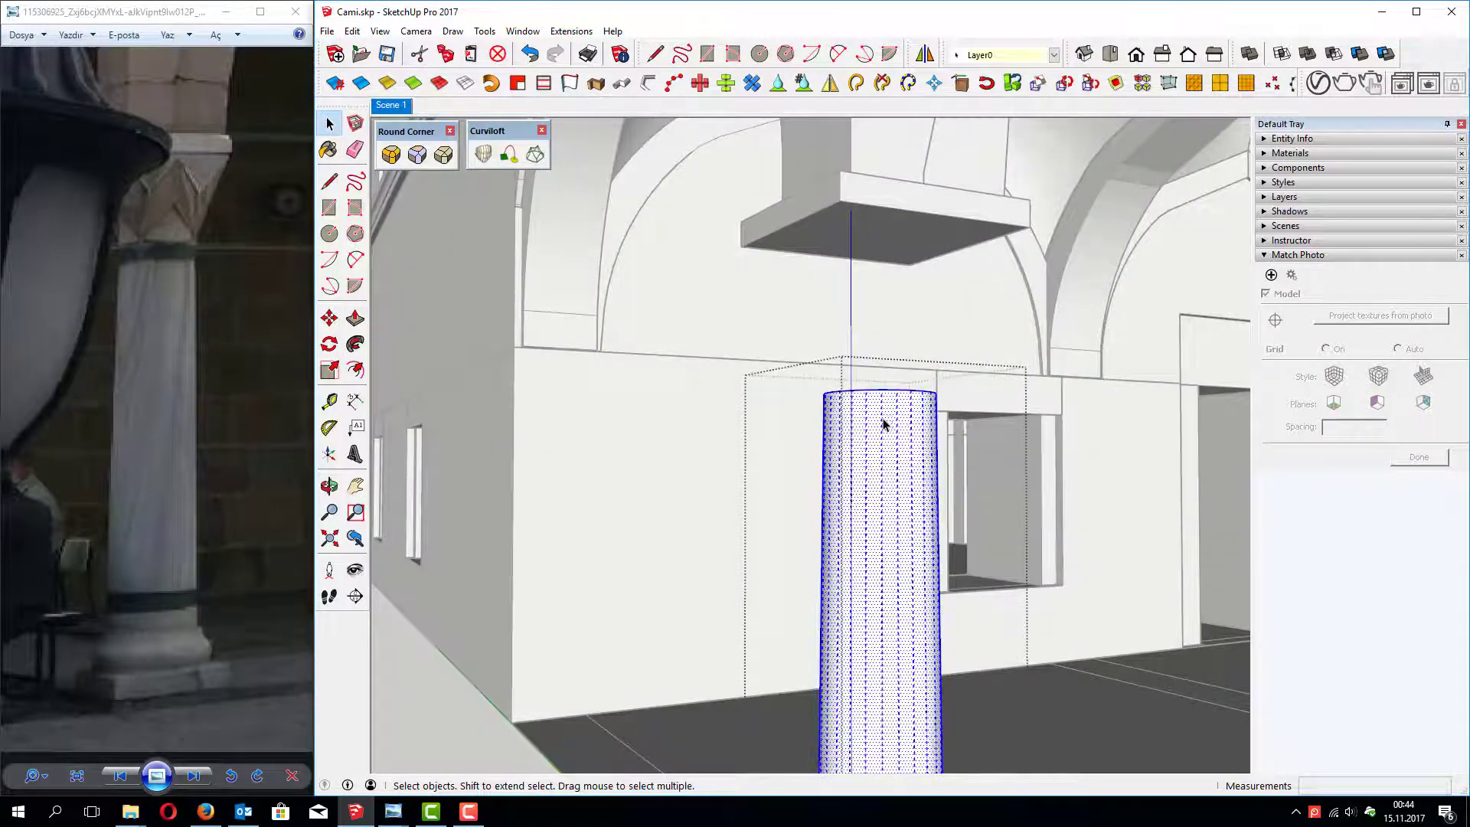
{"action": "key", "text": "Escape"}
{"action": "double_click", "coordinate": [890, 418]}
{"action": "left_click", "coordinate": [891, 417]}
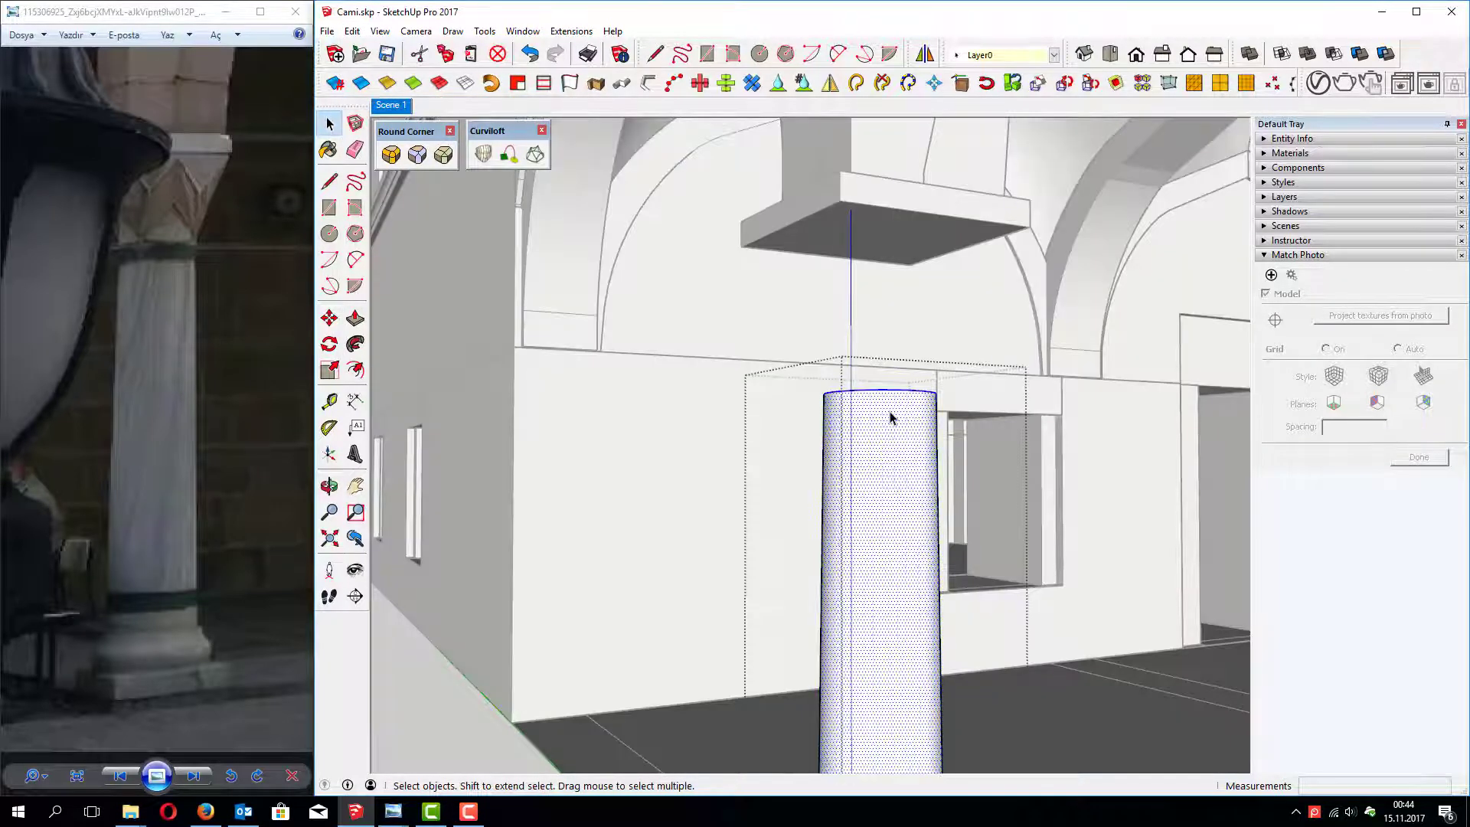
{"action": "right_click", "coordinate": [888, 418]}
{"action": "left_click", "coordinate": [942, 542]}
{"action": "middle_click_drag", "start_coordinate": [942, 542], "coordinate": [865, 366]}
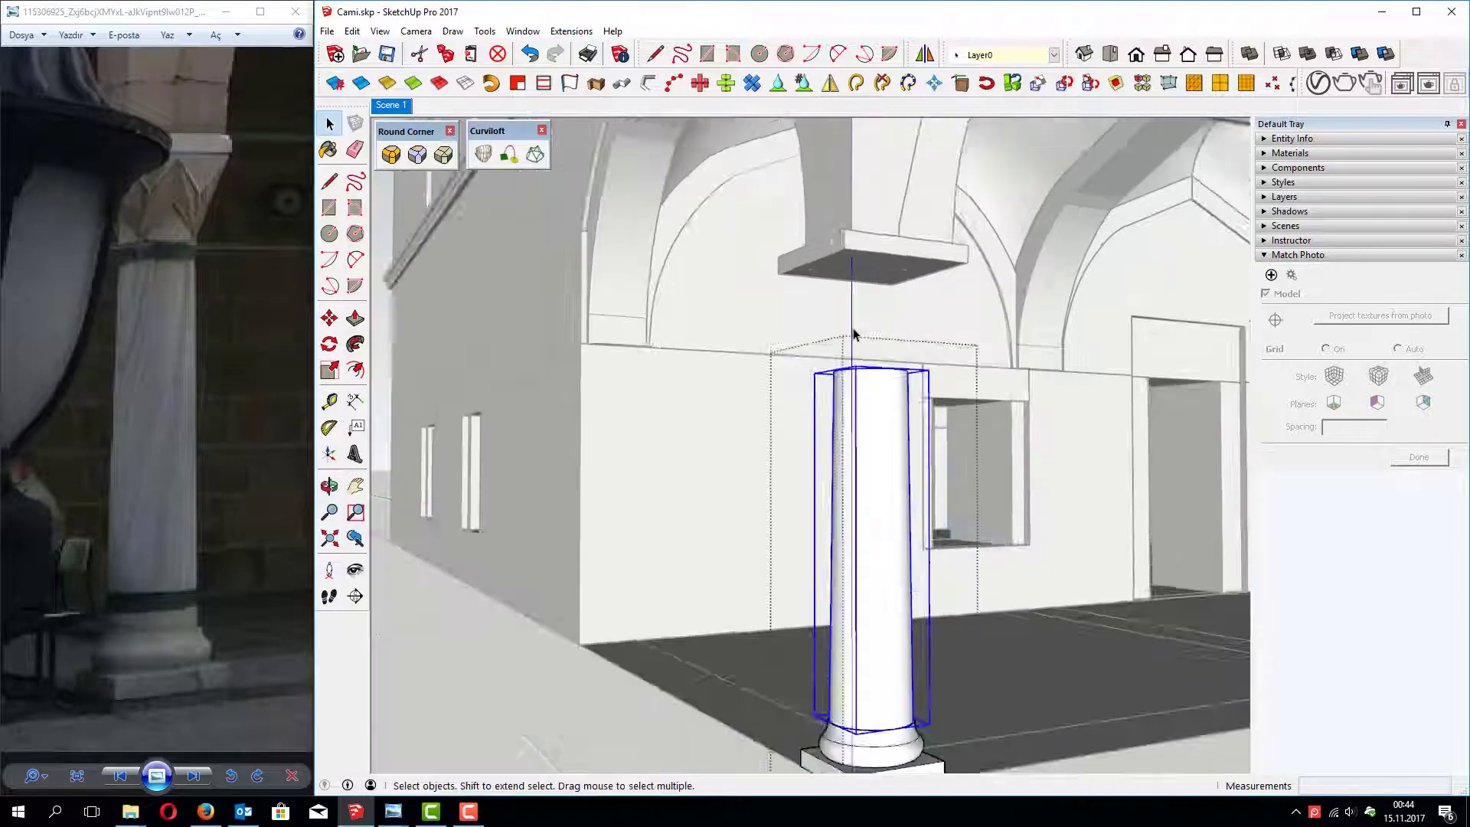
{"action": "scroll", "coordinate": [865, 365], "scroll_direction": "up", "scroll_amount": 3}
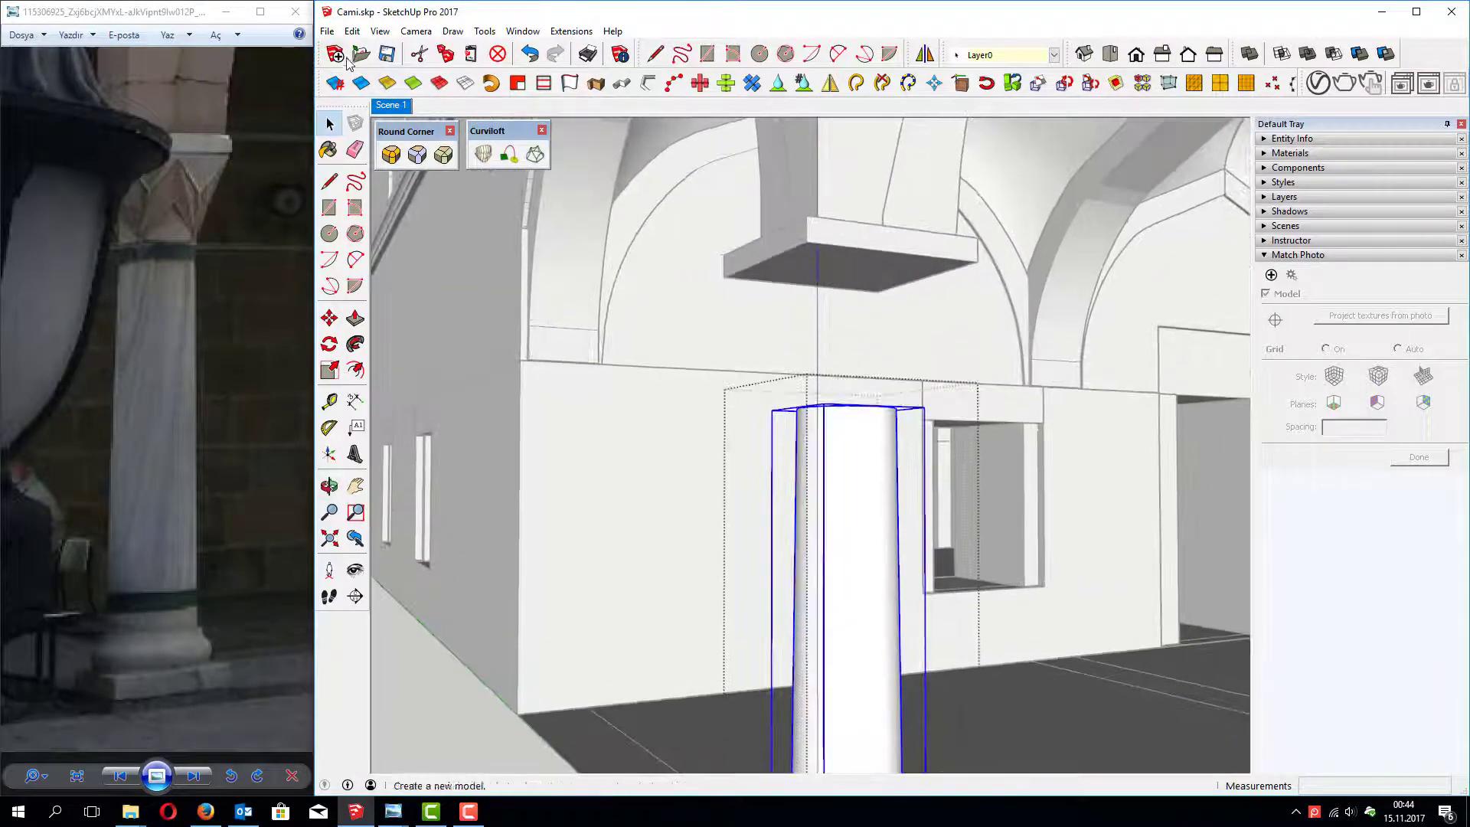
Step: Copy the grouped column, then copy the column's top face via Edit > Copy
{"action": "left_click", "coordinate": [353, 31]}
{"action": "left_click", "coordinate": [377, 105]}
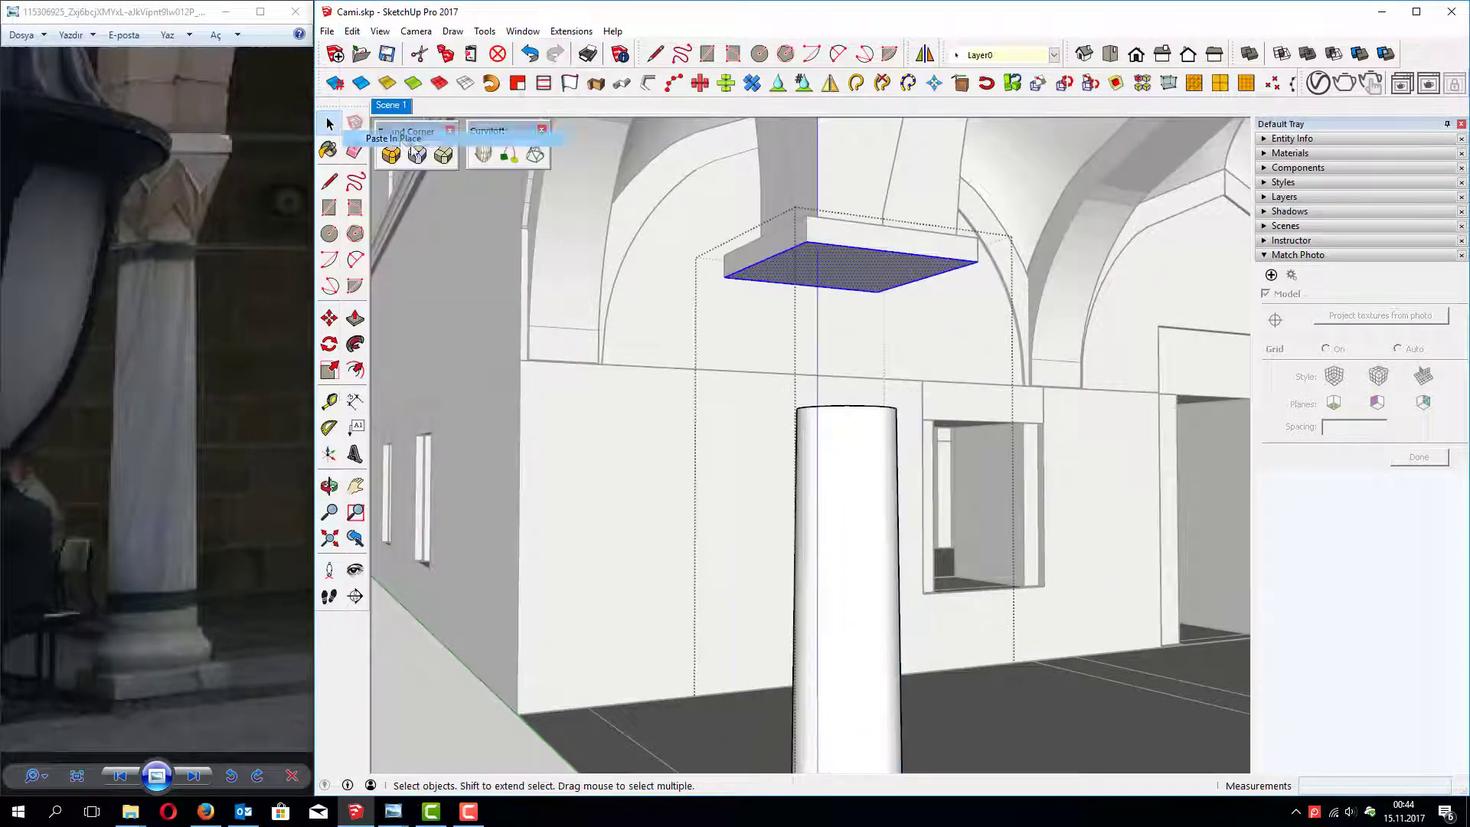
{"action": "middle_click_drag", "start_coordinate": [797, 374], "coordinate": [837, 631]}
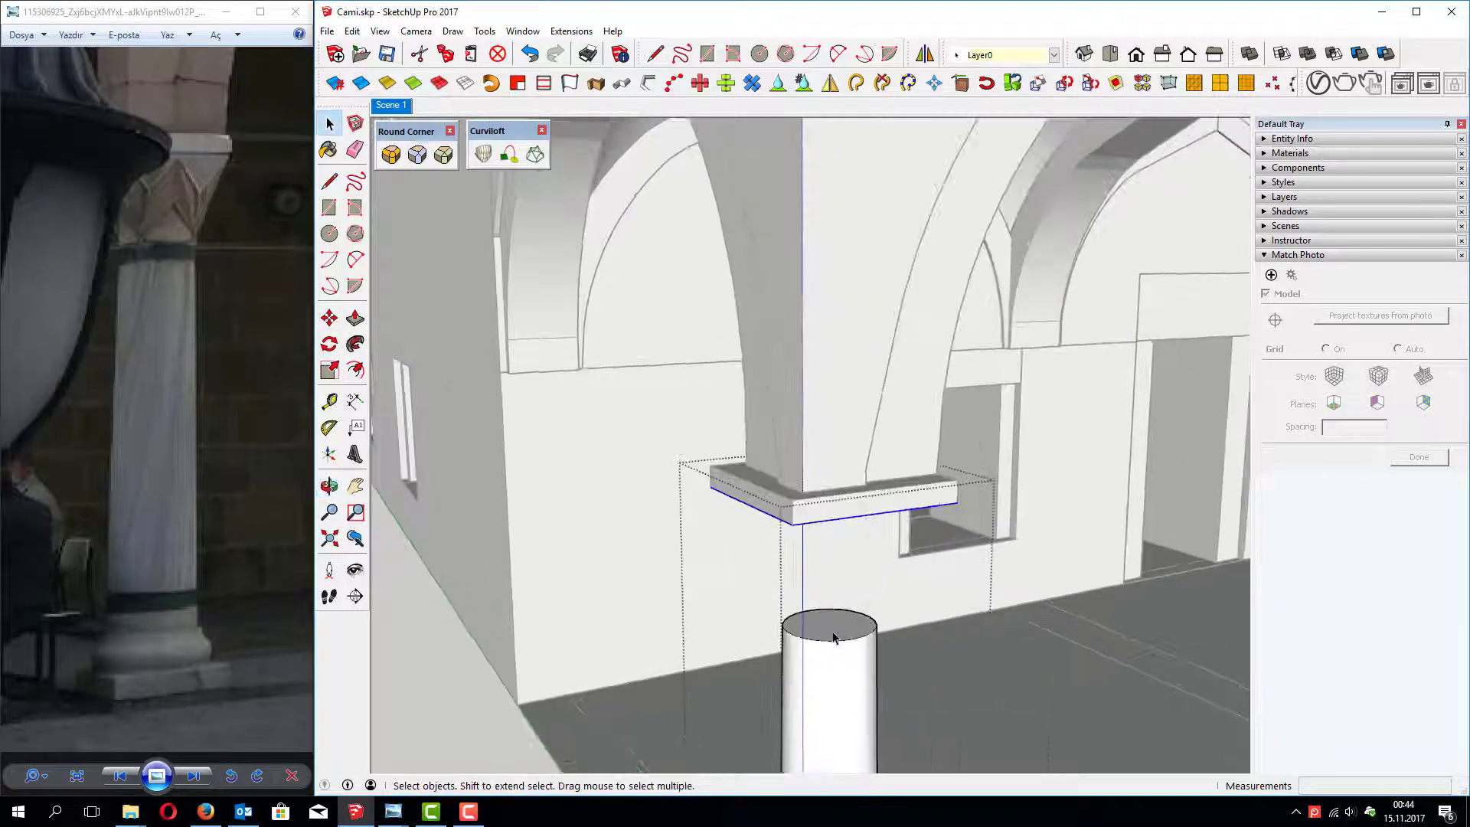
{"action": "left_click", "coordinate": [837, 631]}
{"action": "left_click", "coordinate": [354, 31]}
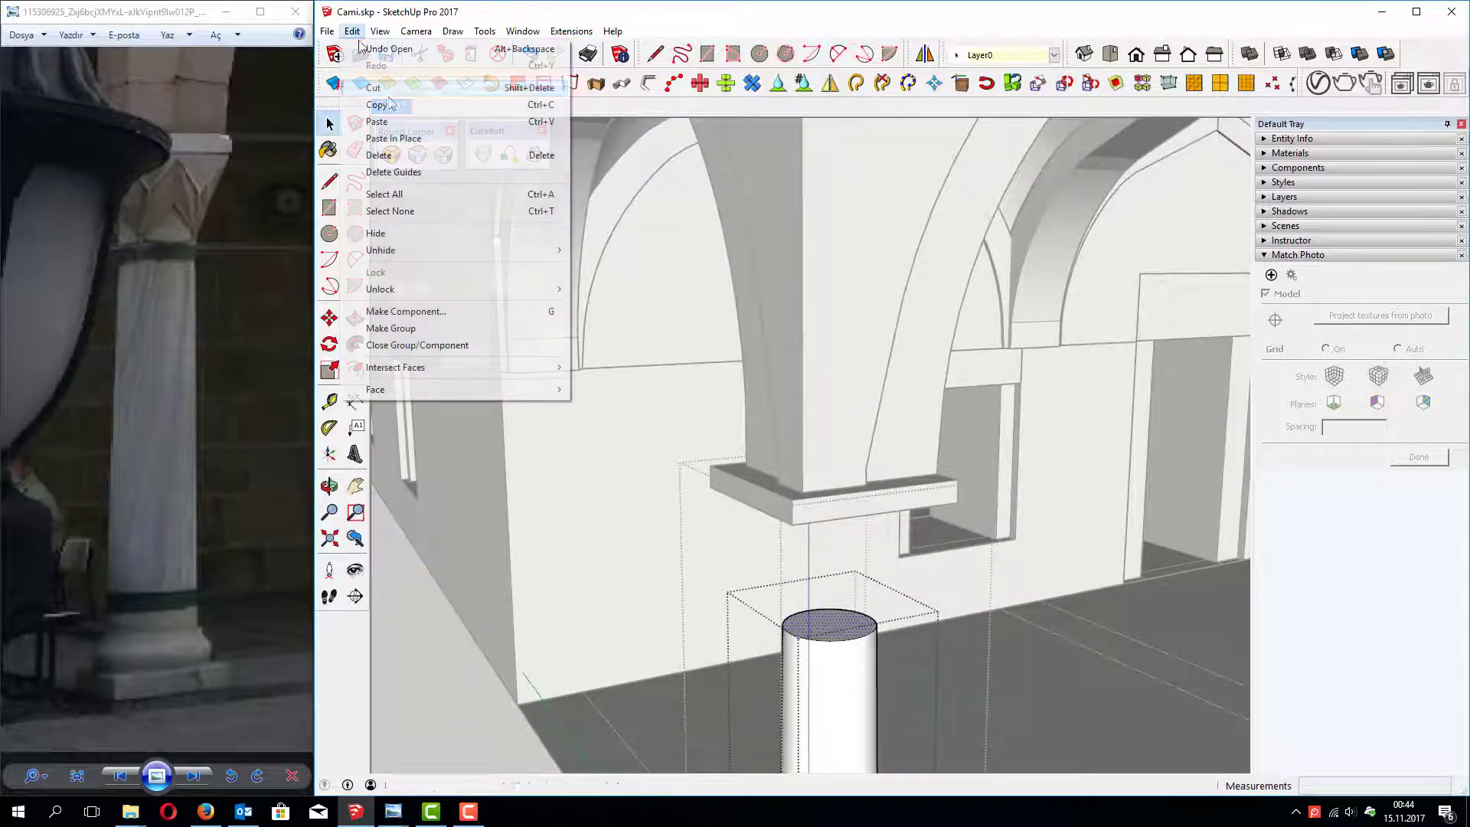
{"action": "left_click", "coordinate": [377, 105]}
{"action": "left_click", "coordinate": [847, 601]}
Step: Draw edges from a column rim point up to the impost block's bottom corners and back
{"action": "key", "text": "l"}
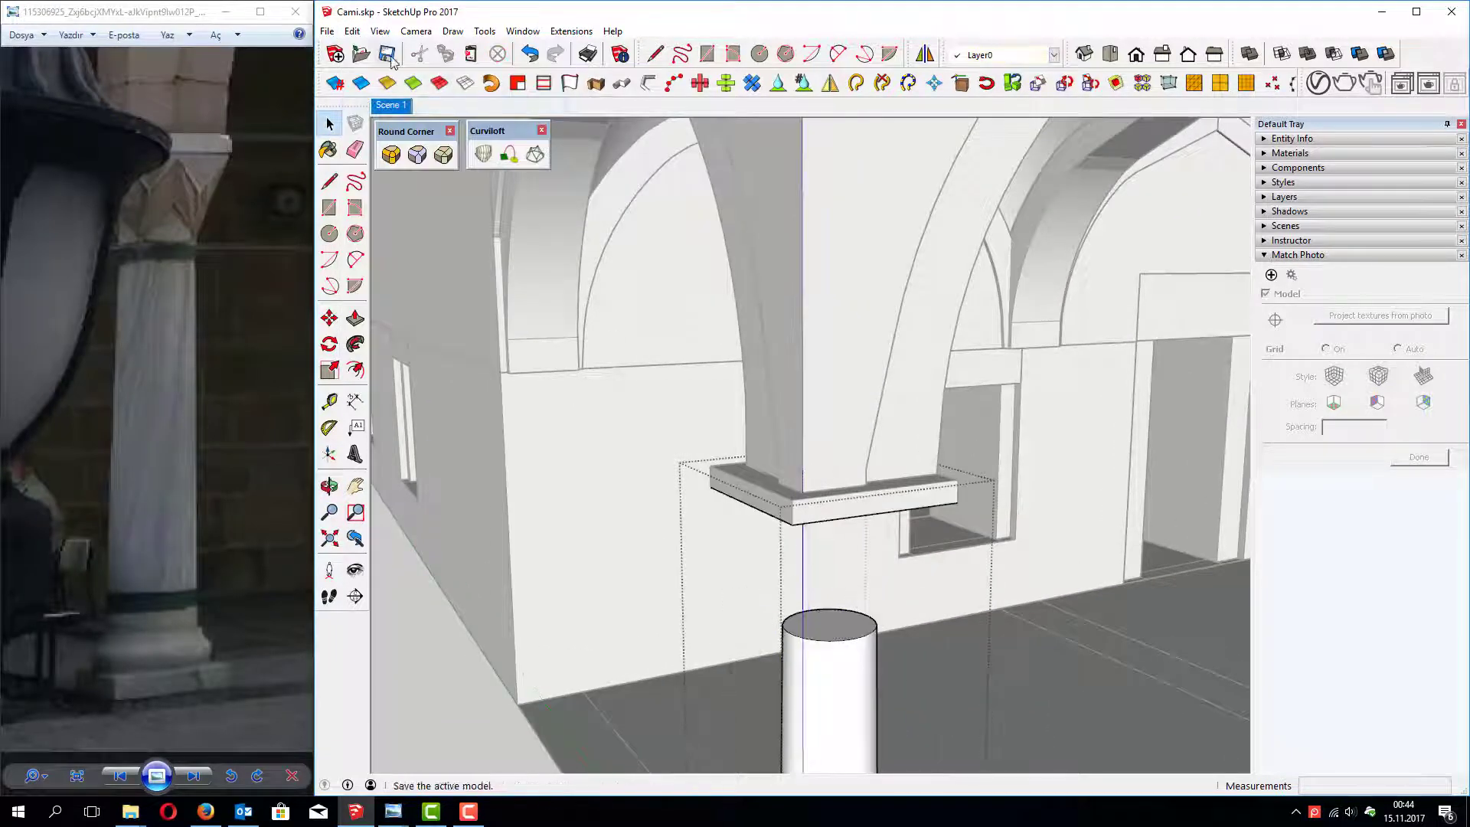
{"action": "scroll", "coordinate": [879, 431], "scroll_direction": "up", "scroll_amount": 5}
{"action": "scroll", "coordinate": [1000, 409], "scroll_direction": "up", "scroll_amount": 3}
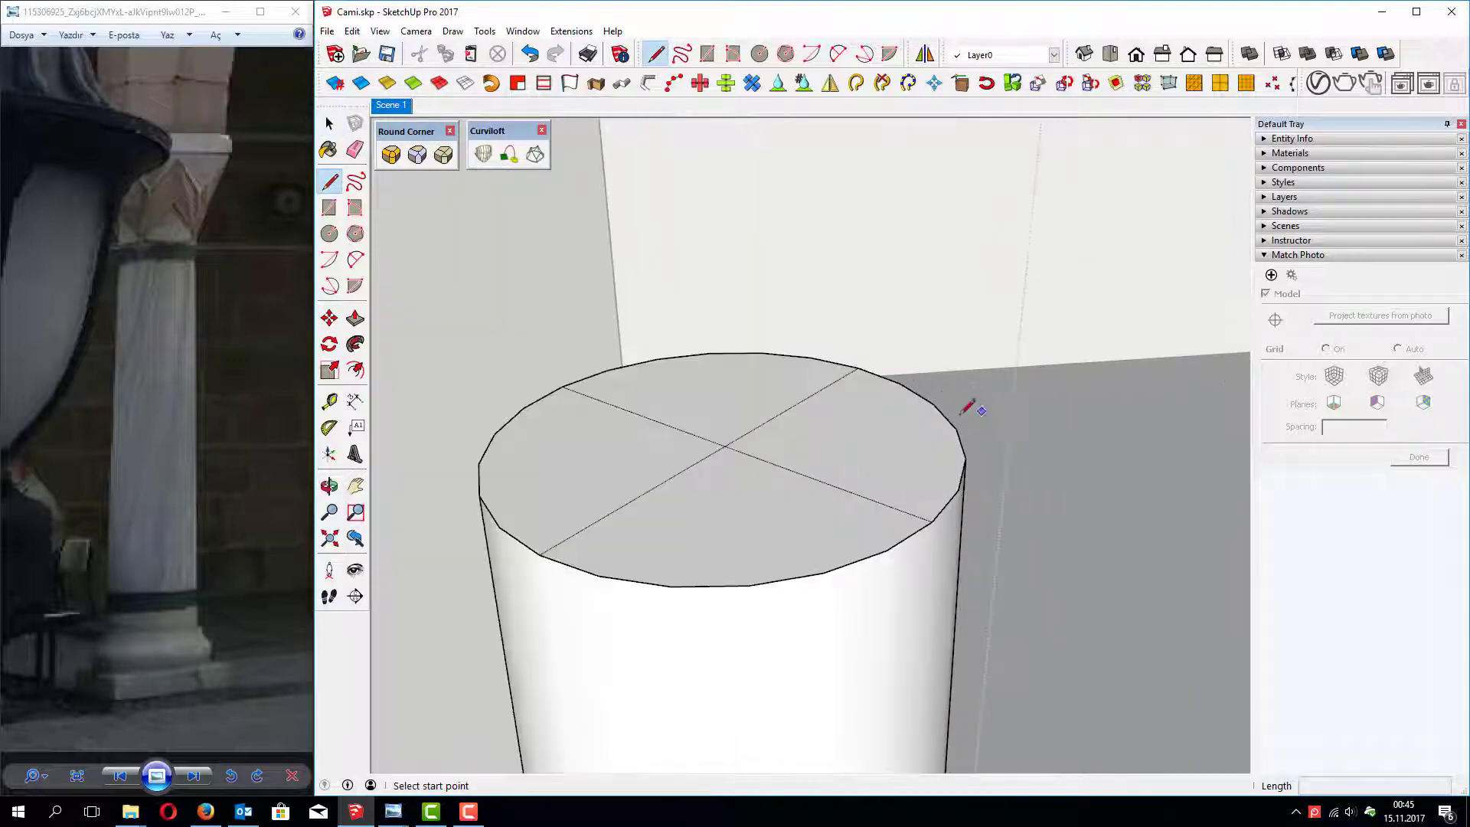
{"action": "left_click", "coordinate": [563, 548]}
{"action": "scroll", "coordinate": [651, 544], "scroll_direction": "down", "scroll_amount": 2}
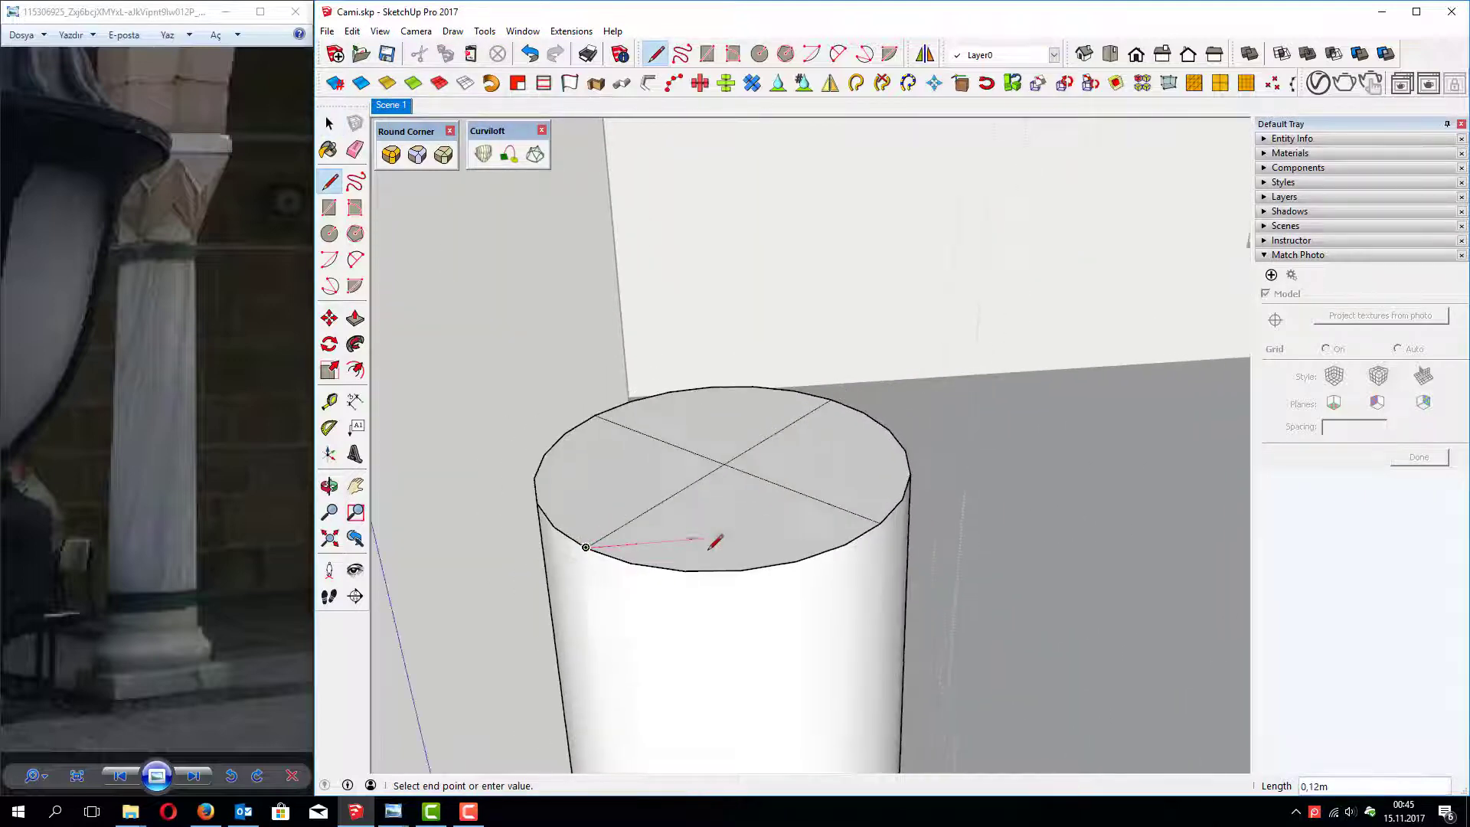
{"action": "scroll", "coordinate": [728, 542], "scroll_direction": "down", "scroll_amount": 3}
{"action": "scroll", "coordinate": [761, 544], "scroll_direction": "down", "scroll_amount": 2}
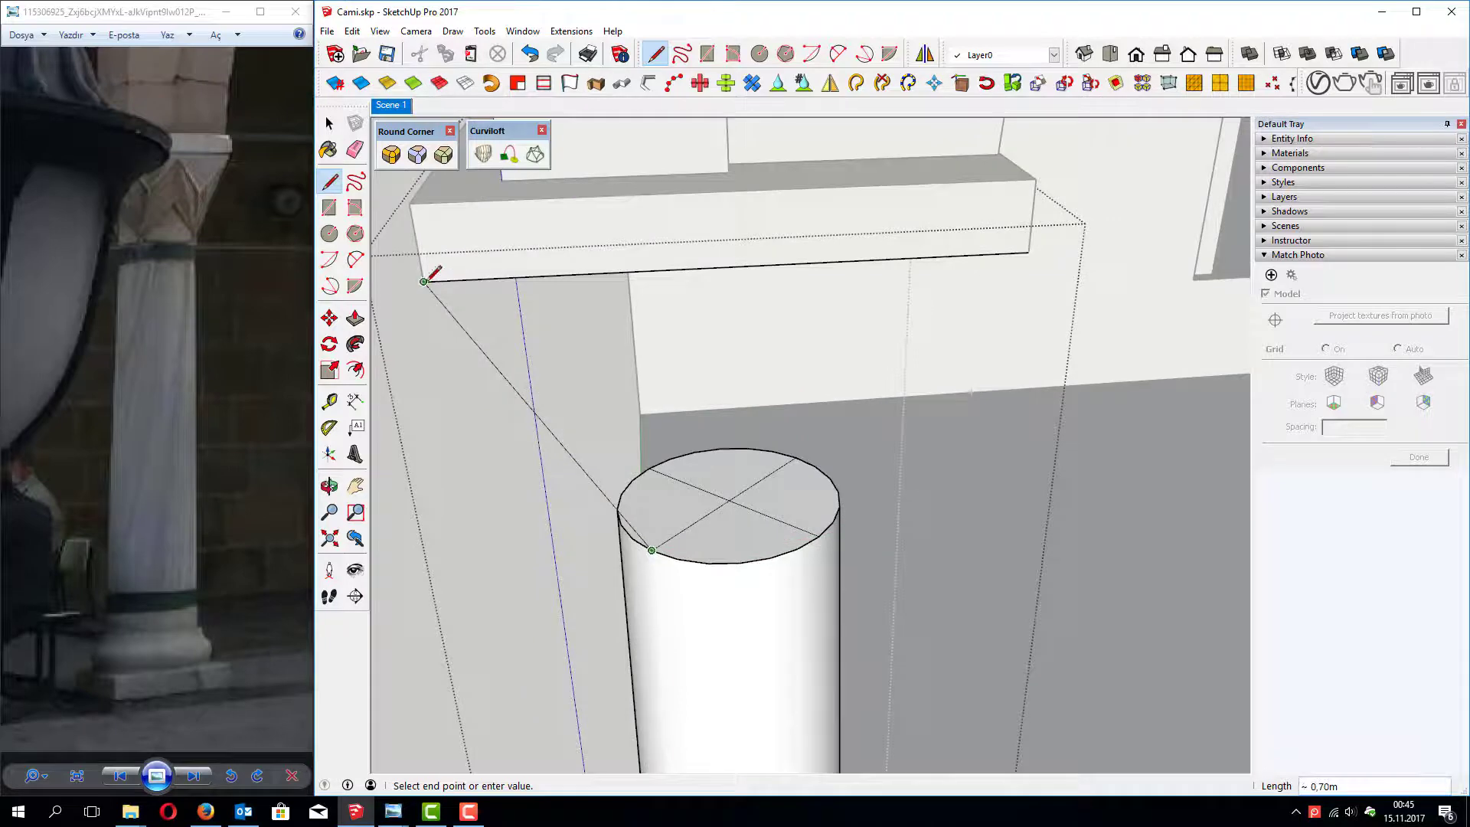
{"action": "left_click", "coordinate": [424, 281]}
{"action": "left_click", "coordinate": [1028, 252]}
{"action": "left_click", "coordinate": [818, 535]}
{"action": "scroll", "coordinate": [879, 515], "scroll_direction": "down", "scroll_amount": 2}
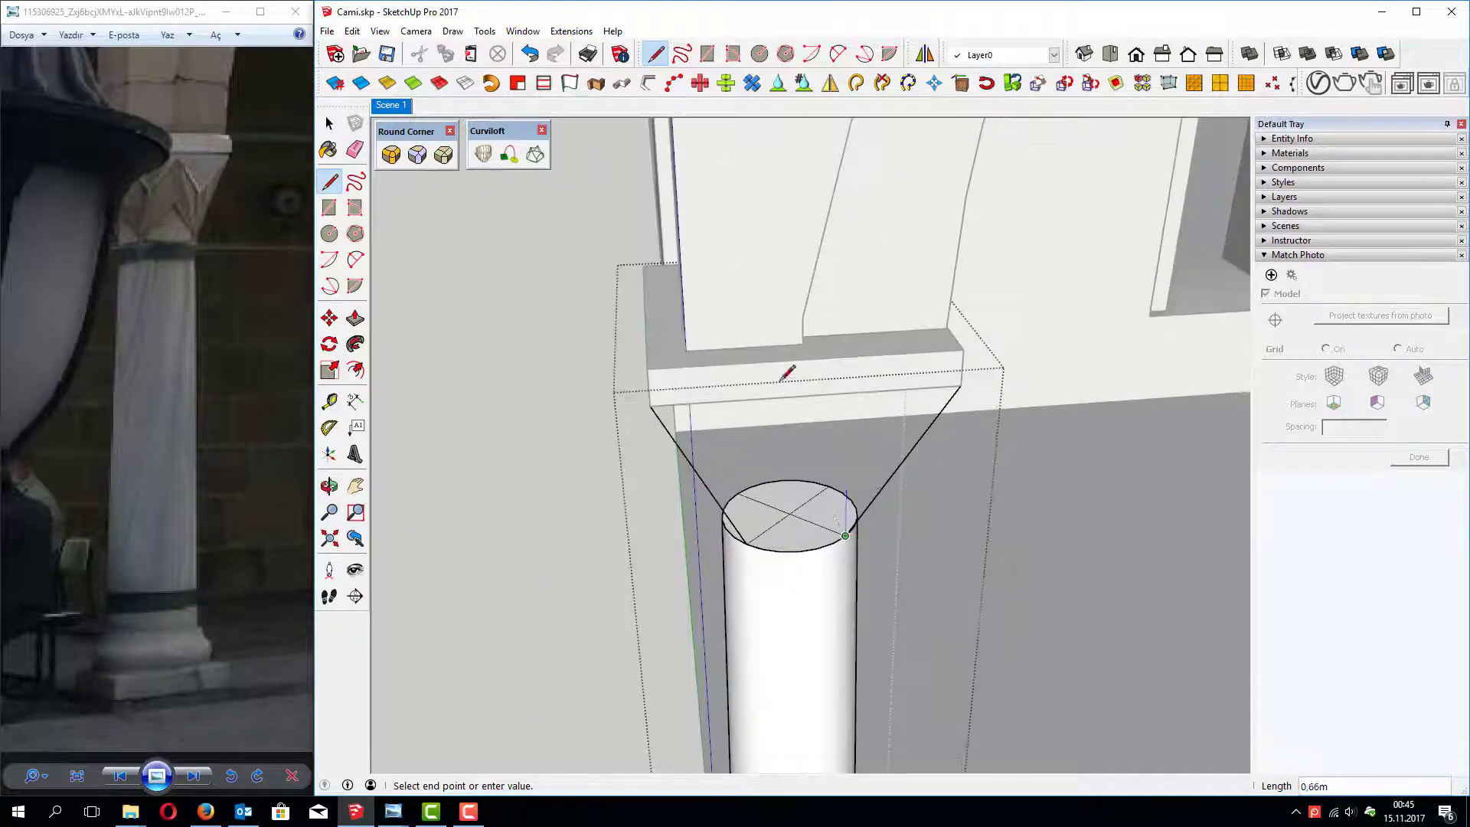
{"action": "mouse_move", "coordinate": [722, 291]}
{"action": "middle_mouse_down"}
{"action": "mouse_move", "coordinate": [696, 239]}
{"action": "mouse_move", "coordinate": [705, 290]}
{"action": "middle_mouse_up"}
{"action": "key", "text": "Escape"}
Step: Close the right and middle triangular facets between the column rim and block
{"action": "scroll", "coordinate": [755, 423], "scroll_direction": "up", "scroll_amount": 1}
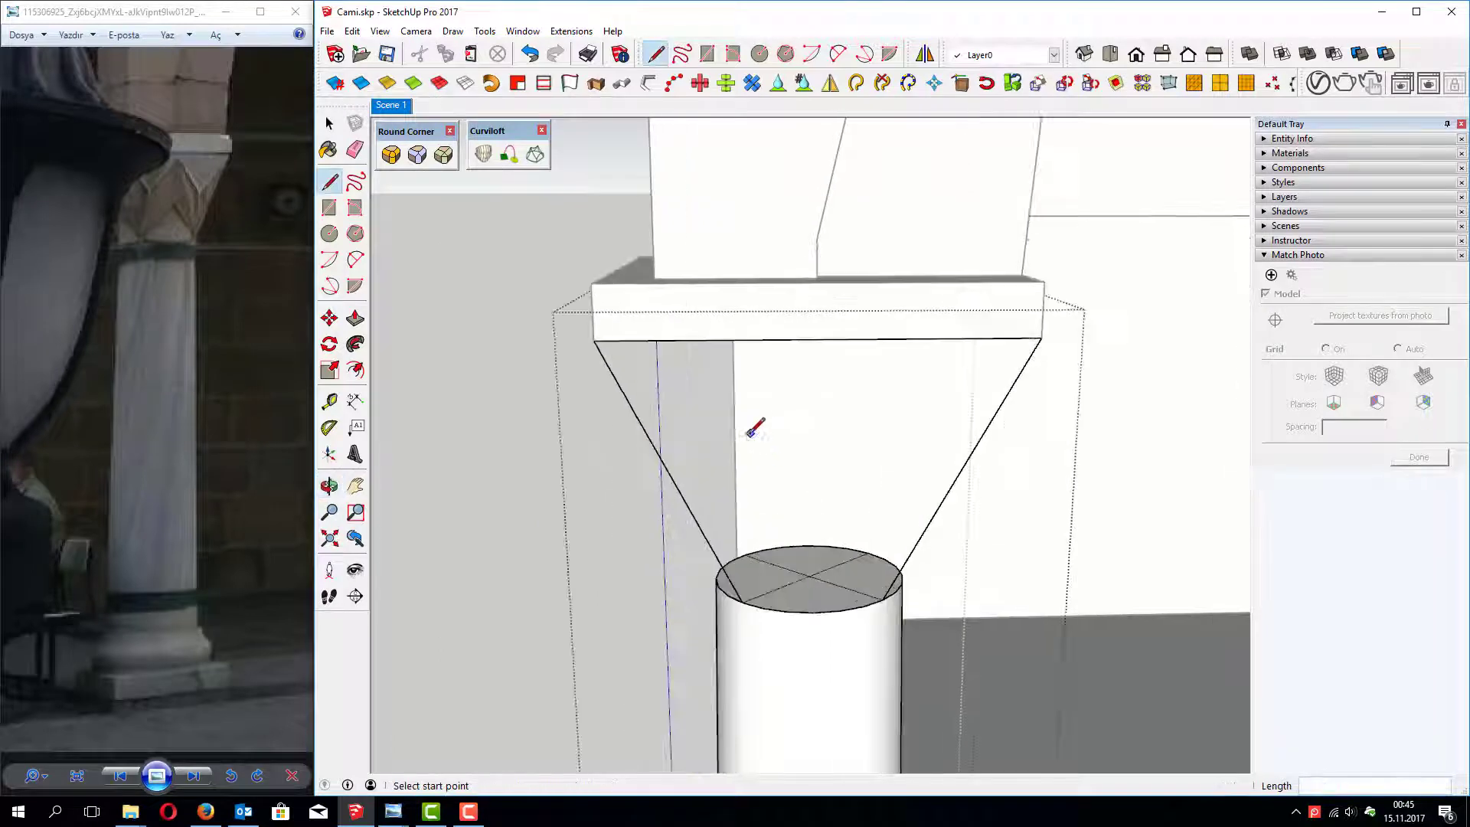
{"action": "scroll", "coordinate": [742, 435], "scroll_direction": "up", "scroll_amount": 2}
{"action": "scroll", "coordinate": [824, 423], "scroll_direction": "down", "scroll_amount": 2}
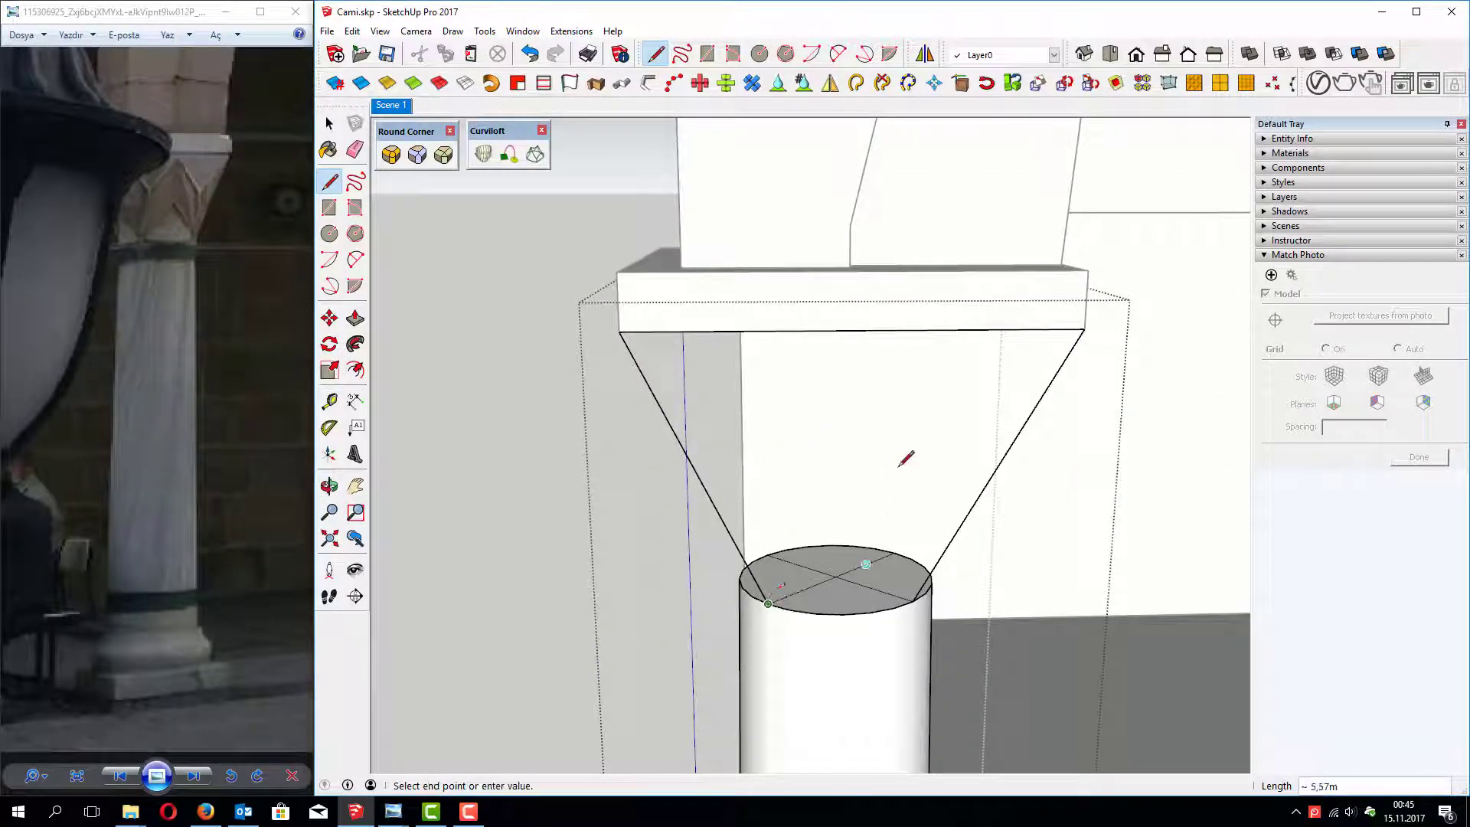
{"action": "left_click", "coordinate": [854, 330]}
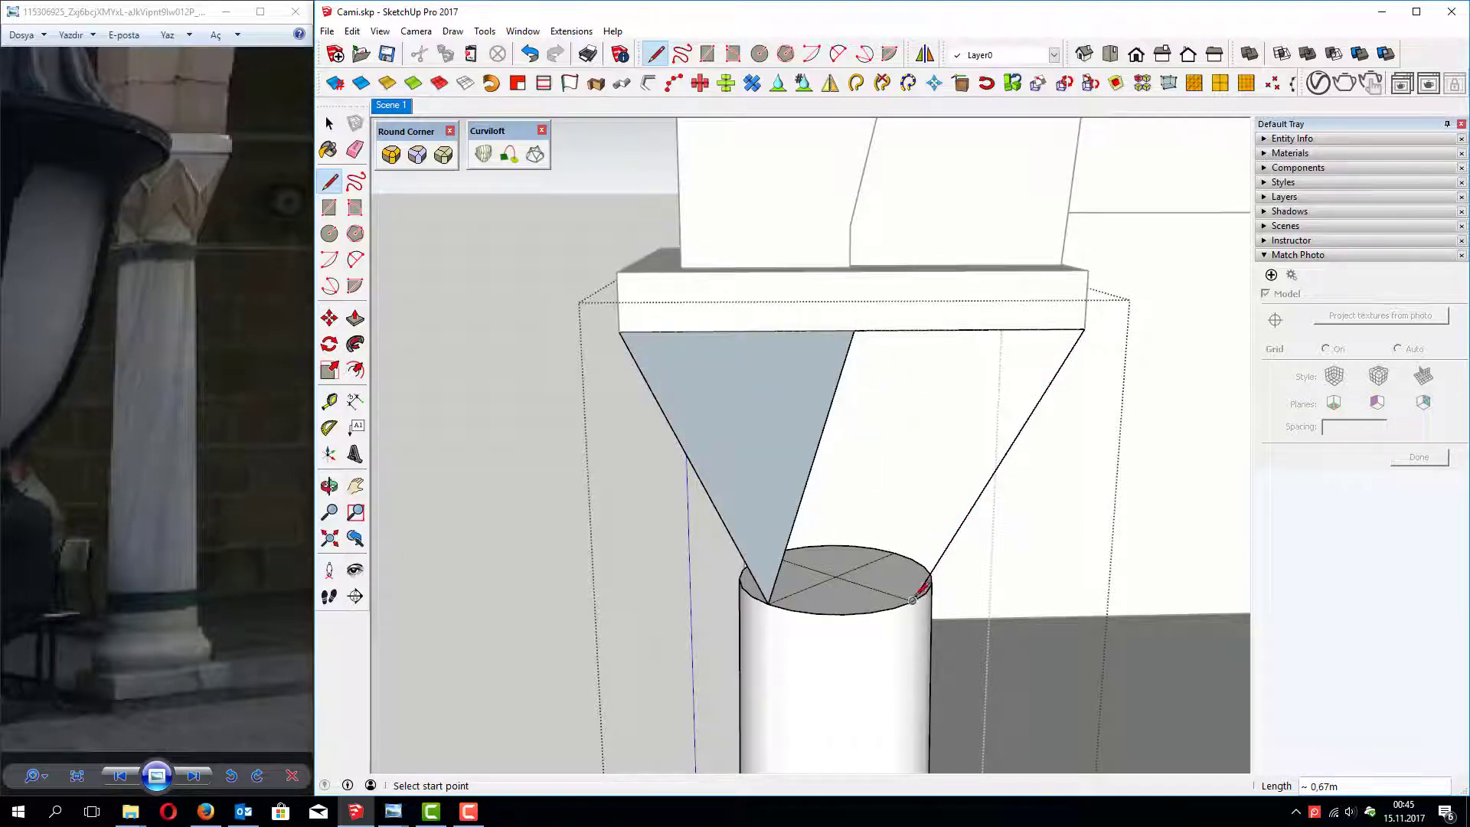
{"action": "left_click", "coordinate": [912, 600]}
{"action": "left_click", "coordinate": [854, 330]}
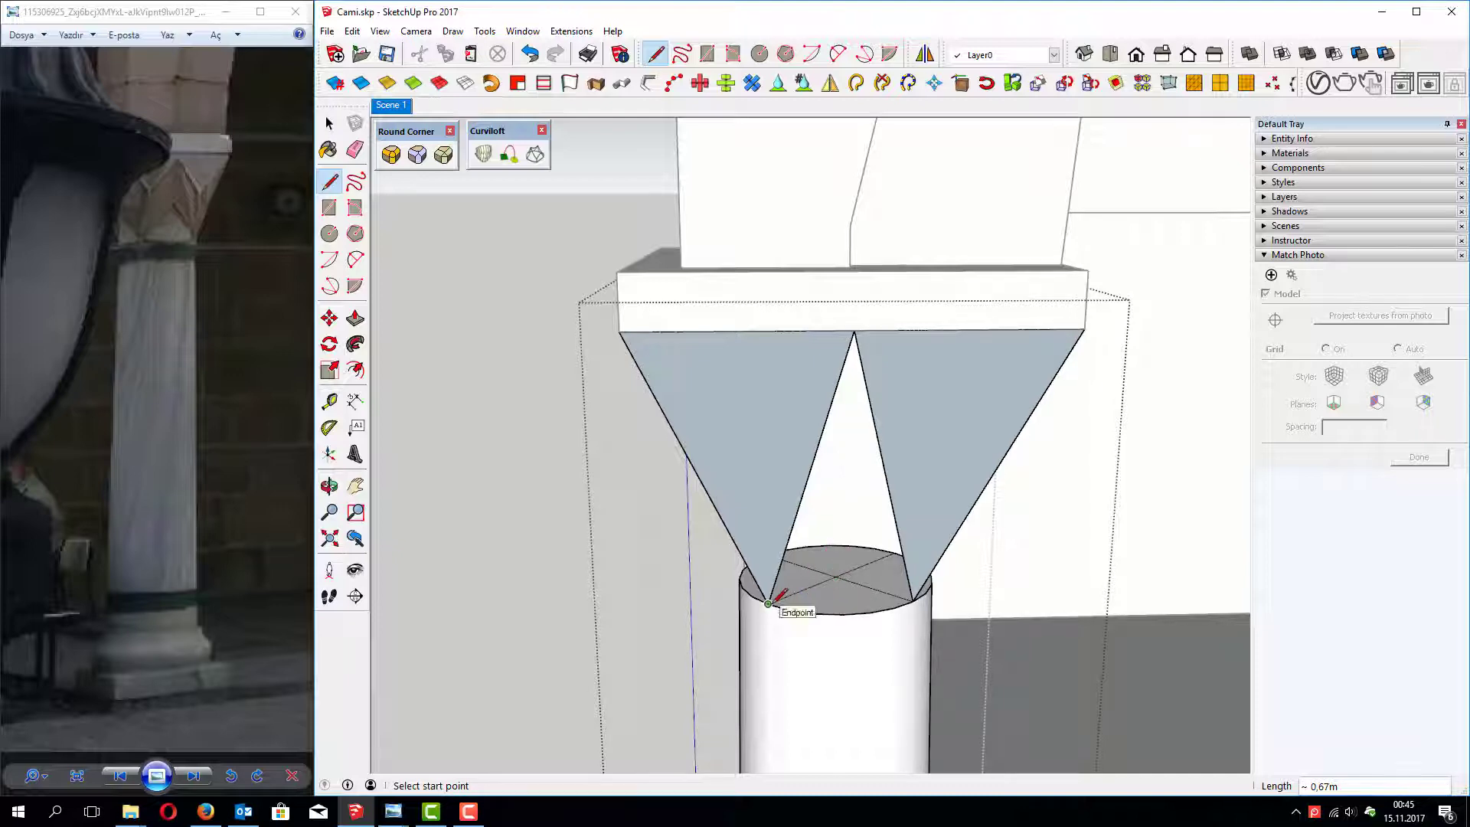
{"action": "mouse_move", "coordinate": [776, 628]}
{"action": "middle_mouse_down"}
{"action": "mouse_move", "coordinate": [765, 713]}
{"action": "mouse_move", "coordinate": [780, 586]}
{"action": "middle_mouse_up"}
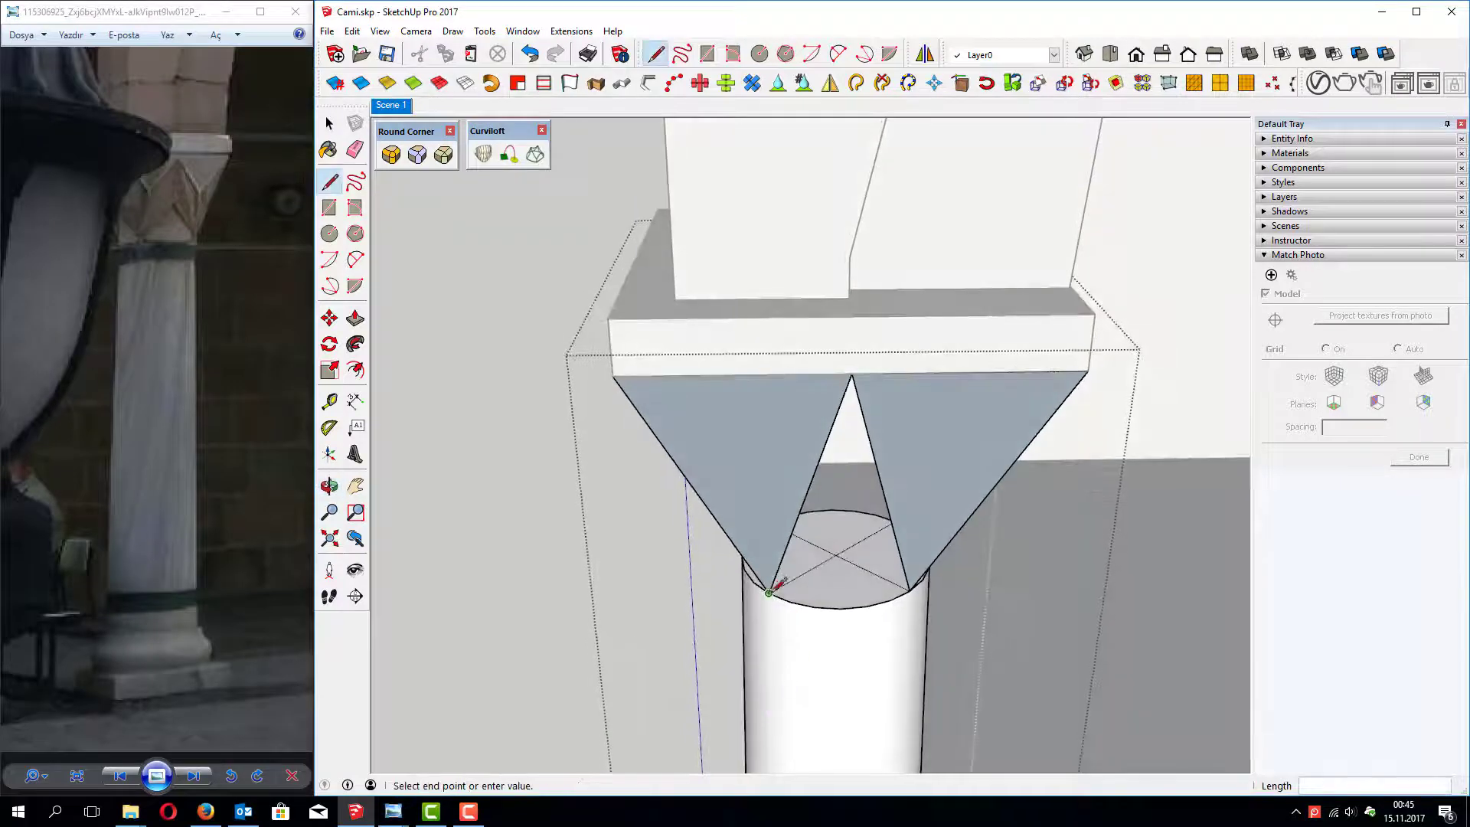
{"action": "left_click", "coordinate": [909, 591]}
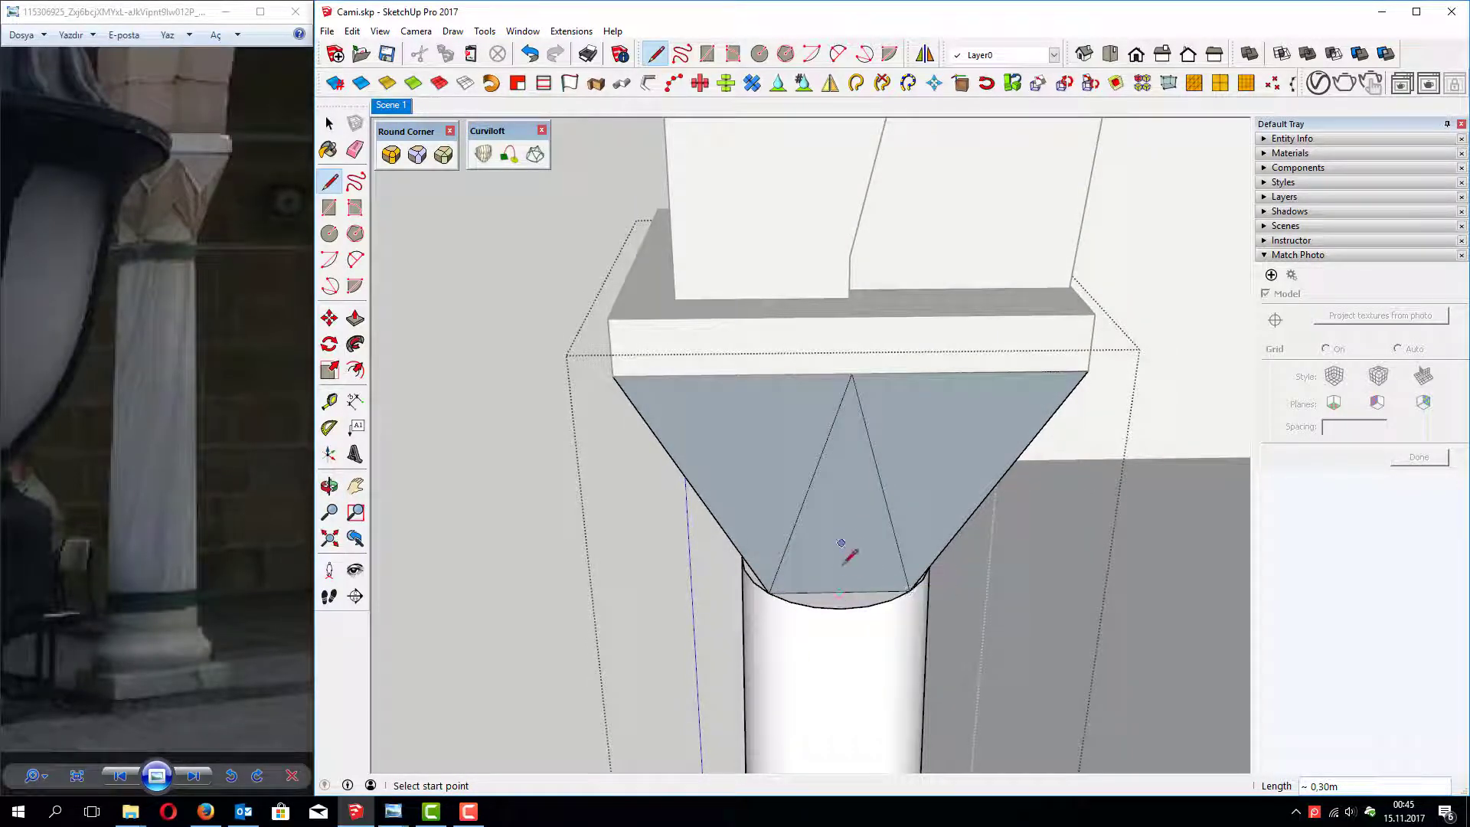
Step: Push/Pull the small rim face up to the impost block's edge
{"action": "key", "text": "space"}
{"action": "left_click", "coordinate": [843, 599]}
{"action": "middle_click_drag", "start_coordinate": [842, 599], "coordinate": [899, 622]}
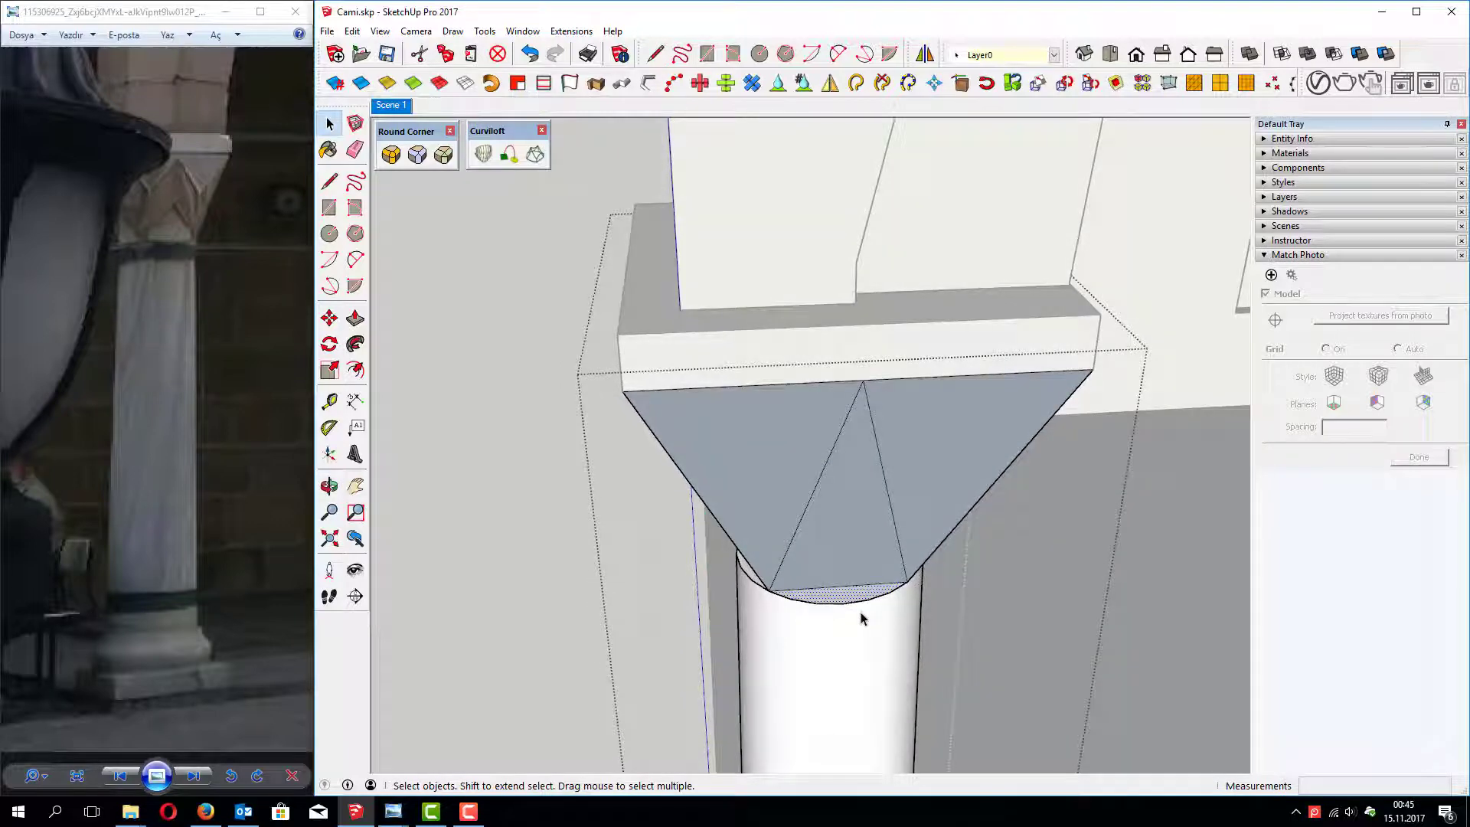
{"action": "key", "text": "p"}
{"action": "left_click_drag", "start_coordinate": [846, 598], "coordinate": [874, 528]}
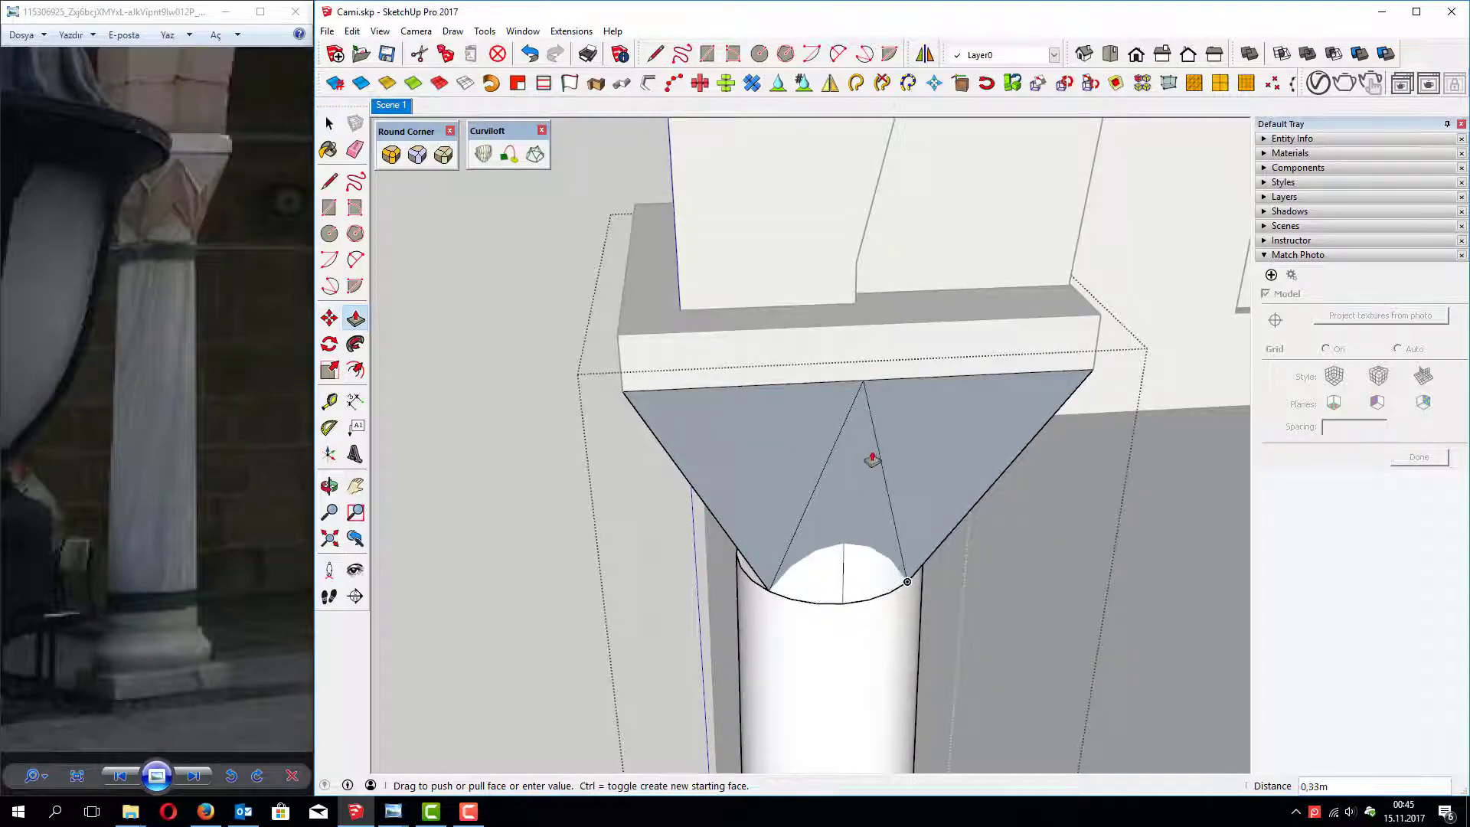
{"action": "left_click", "coordinate": [863, 383]}
{"action": "mouse_move", "coordinate": [863, 493]}
{"action": "middle_mouse_down"}
{"action": "mouse_move", "coordinate": [778, 541]}
{"action": "mouse_move", "coordinate": [1025, 565]}
{"action": "middle_mouse_up"}
Step: Erase the stray edge across the column top and delete the front arc segment
{"action": "key", "text": "space"}
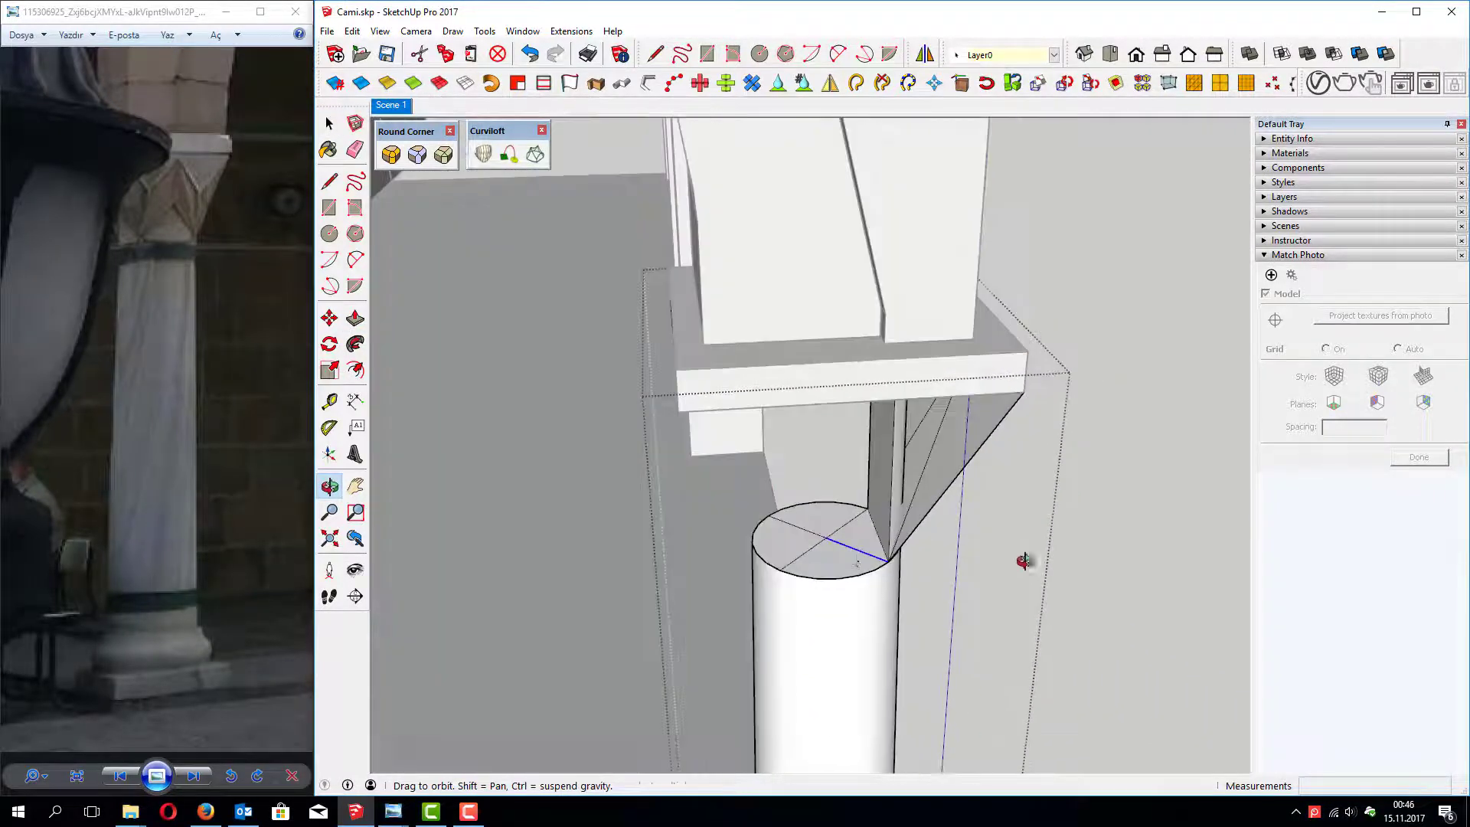
{"action": "key", "text": "e"}
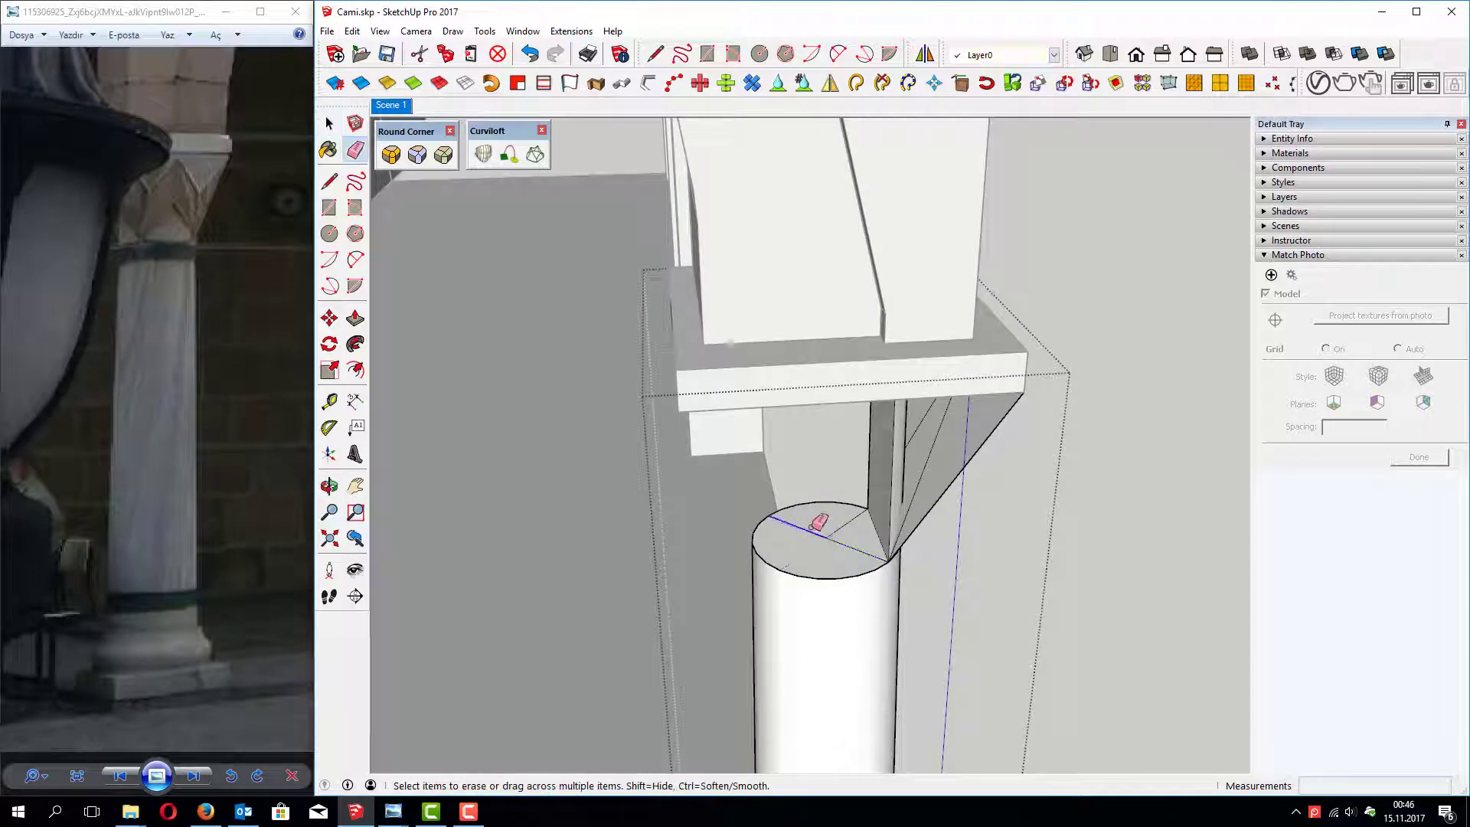
{"action": "left_click", "coordinate": [815, 527]}
{"action": "key", "text": "space"}
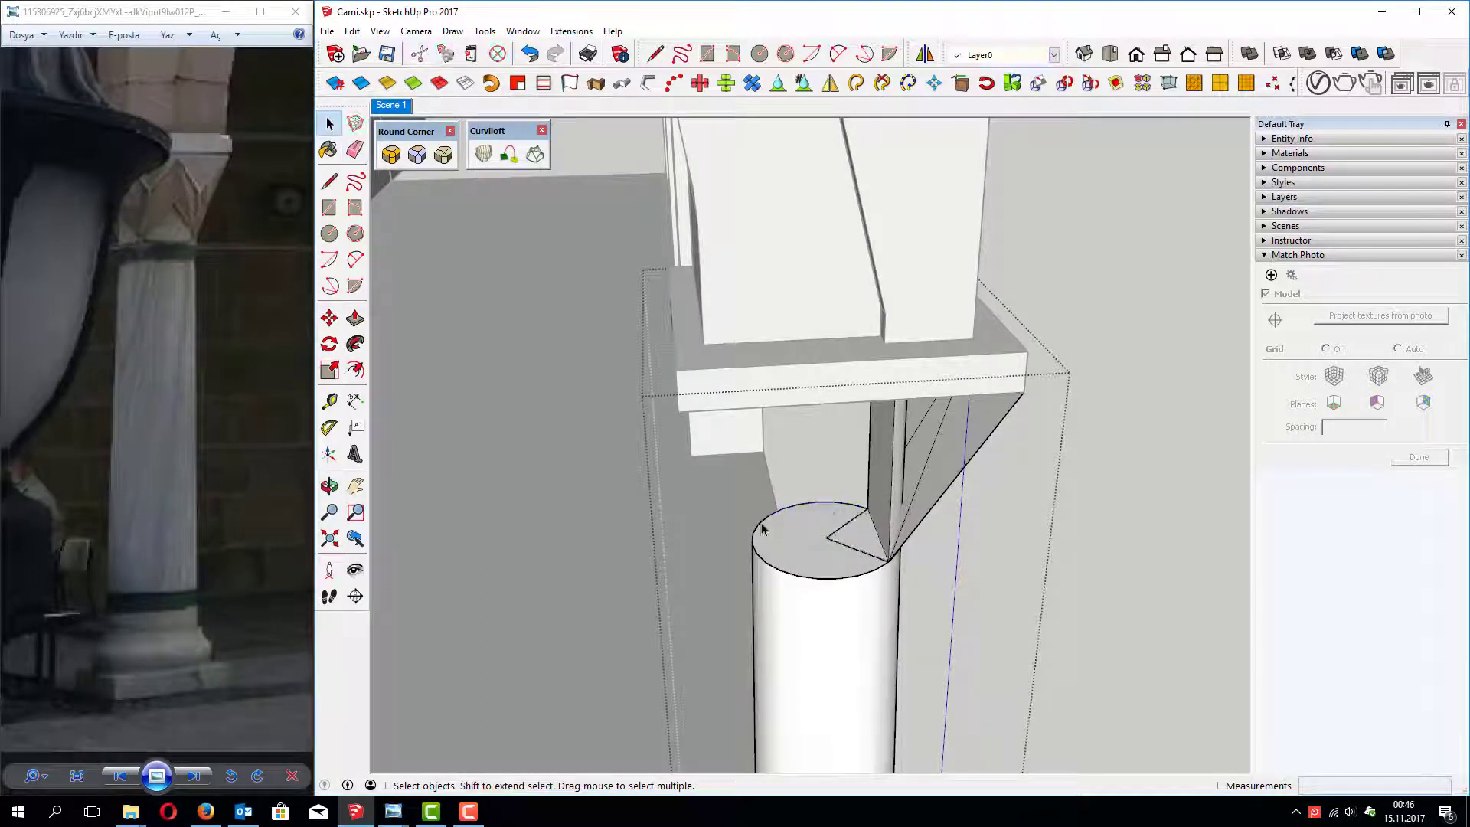
{"action": "left_click", "coordinate": [822, 588]}
{"action": "key", "text": "Delete"}
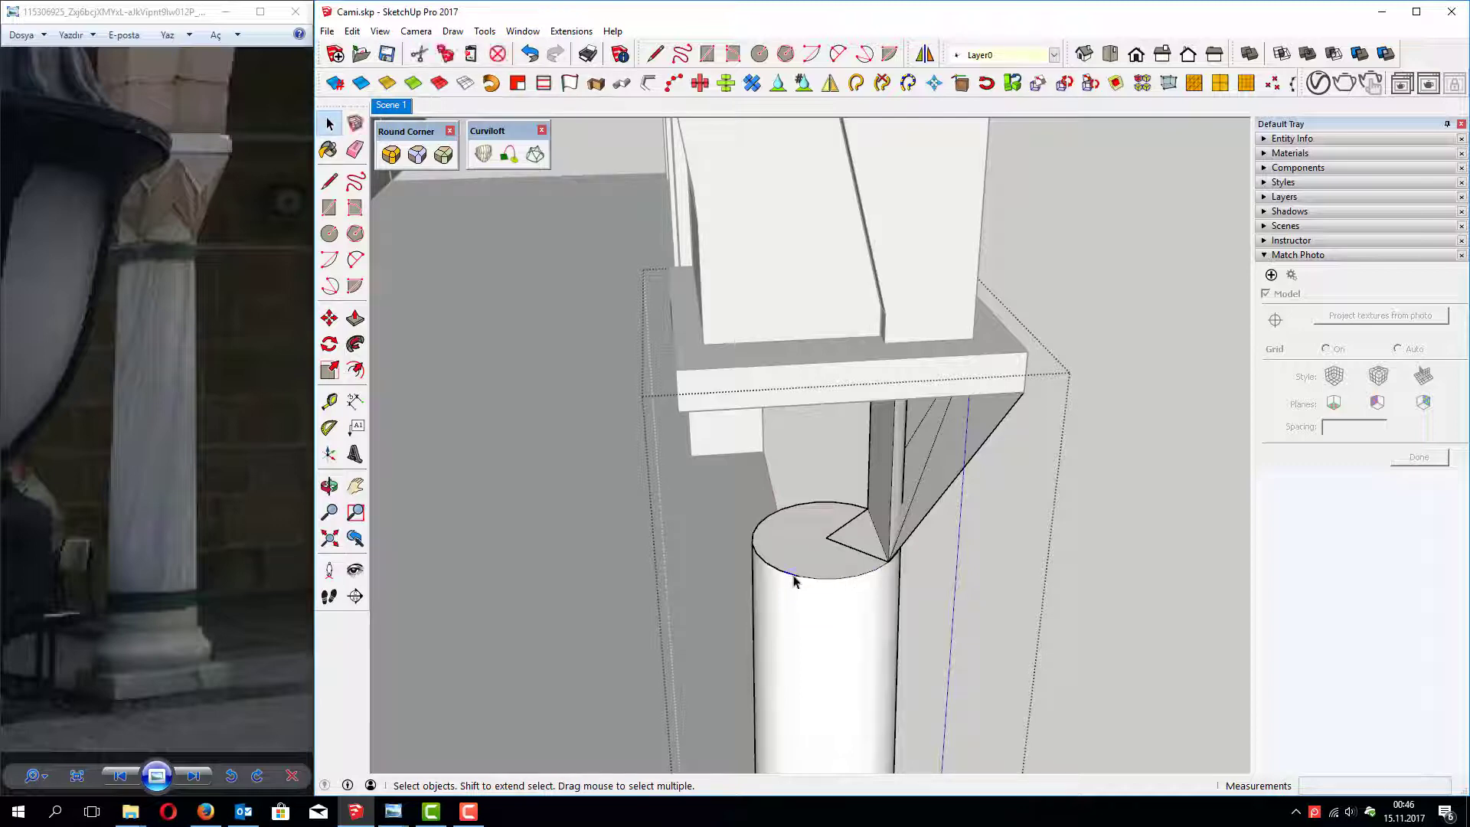
{"action": "key", "text": "Delete"}
{"action": "left_click", "coordinate": [853, 511]}
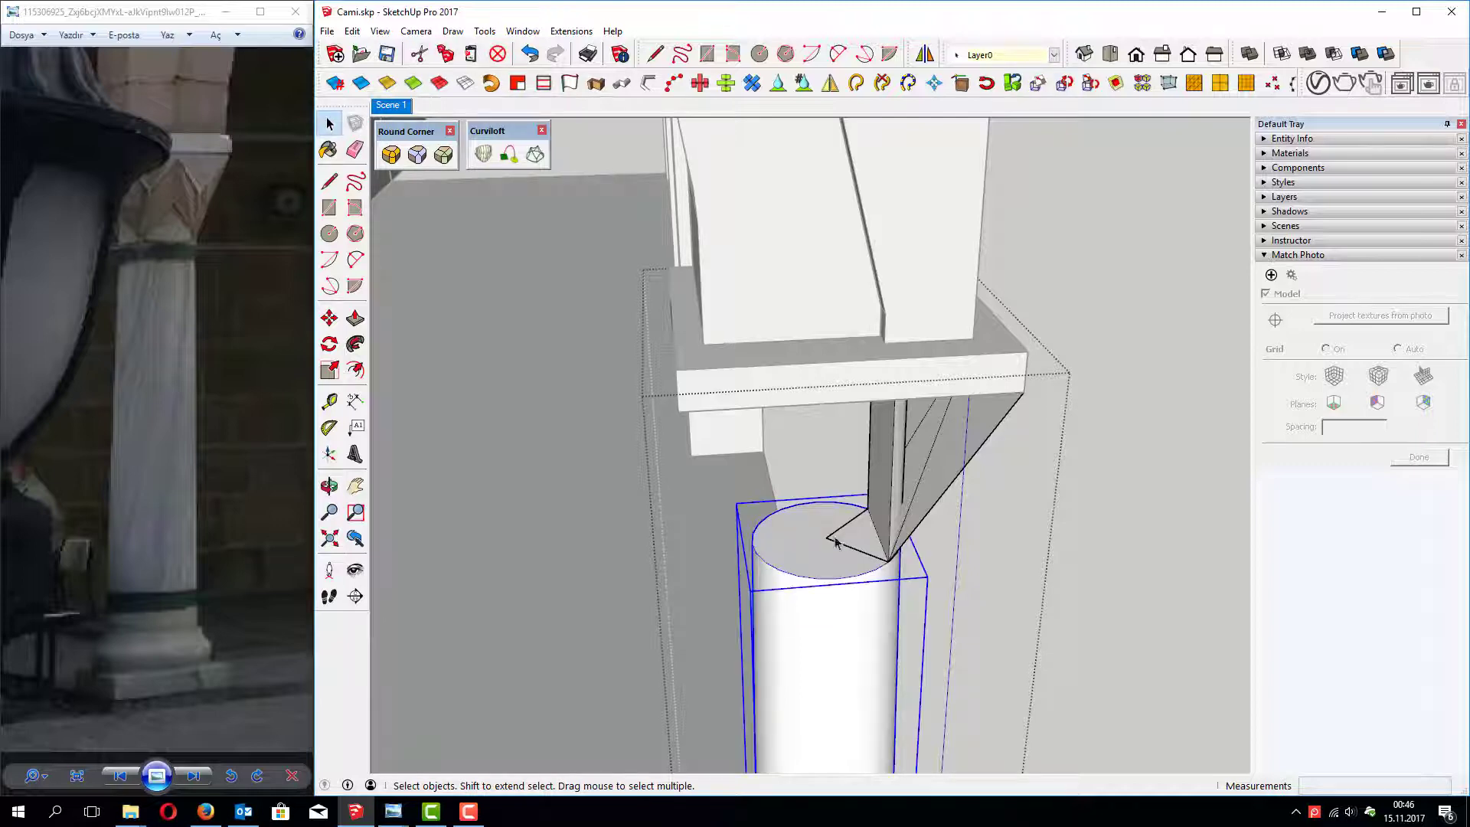
{"action": "mouse_move", "coordinate": [853, 511]}
{"action": "middle_mouse_down"}
{"action": "mouse_move", "coordinate": [624, 558]}
{"action": "mouse_move", "coordinate": [825, 492]}
{"action": "middle_mouse_up"}
Step: Draw an edge from the capital's bottom point up to its top edge
{"action": "middle_click_drag", "start_coordinate": [633, 434], "coordinate": [724, 481]}
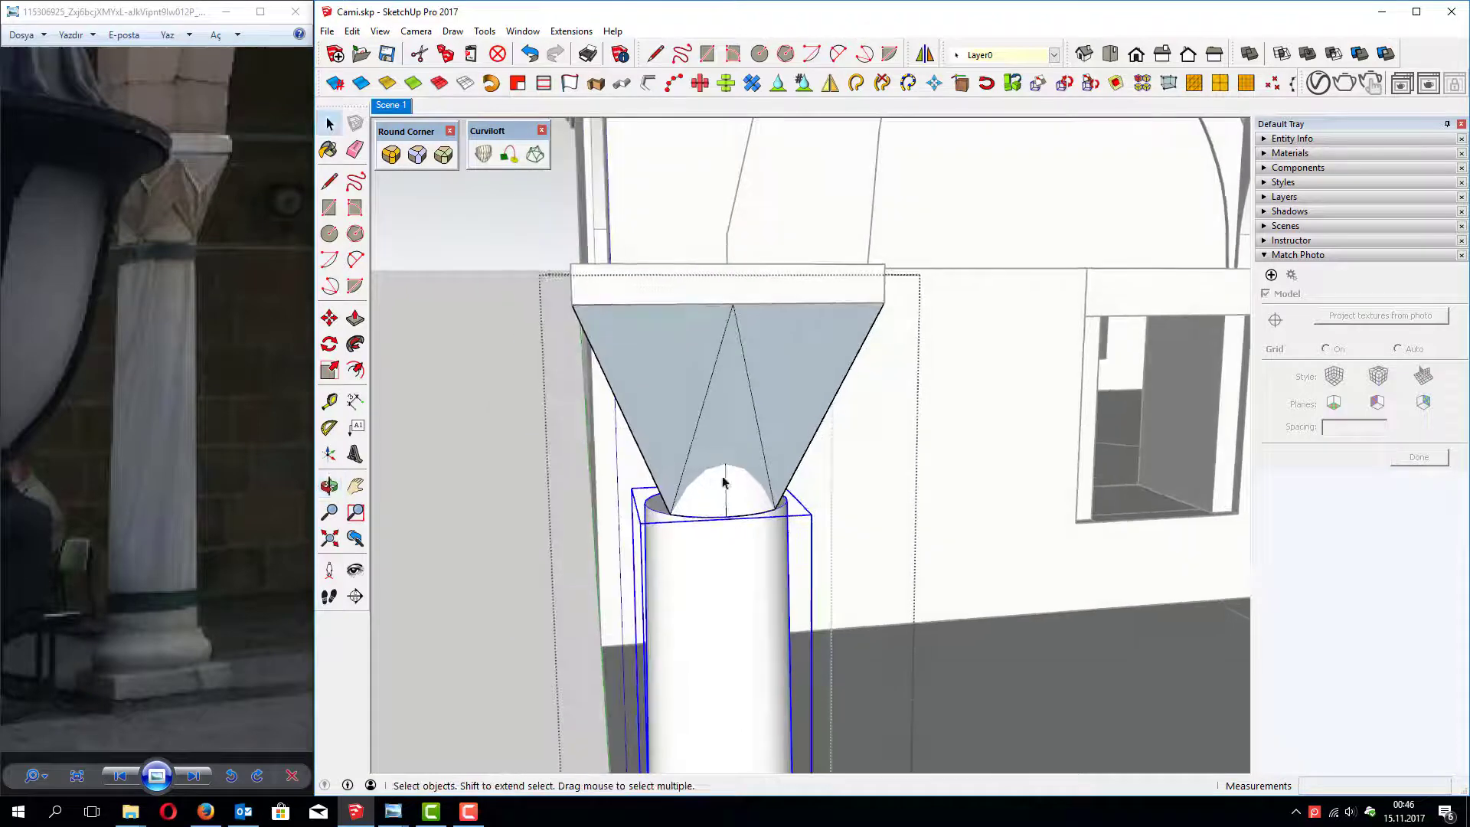
{"action": "scroll", "coordinate": [735, 498], "scroll_direction": "down", "scroll_amount": 1}
{"action": "scroll", "coordinate": [651, 469], "scroll_direction": "up", "scroll_amount": 2}
{"action": "scroll", "coordinate": [659, 417], "scroll_direction": "up", "scroll_amount": 1}
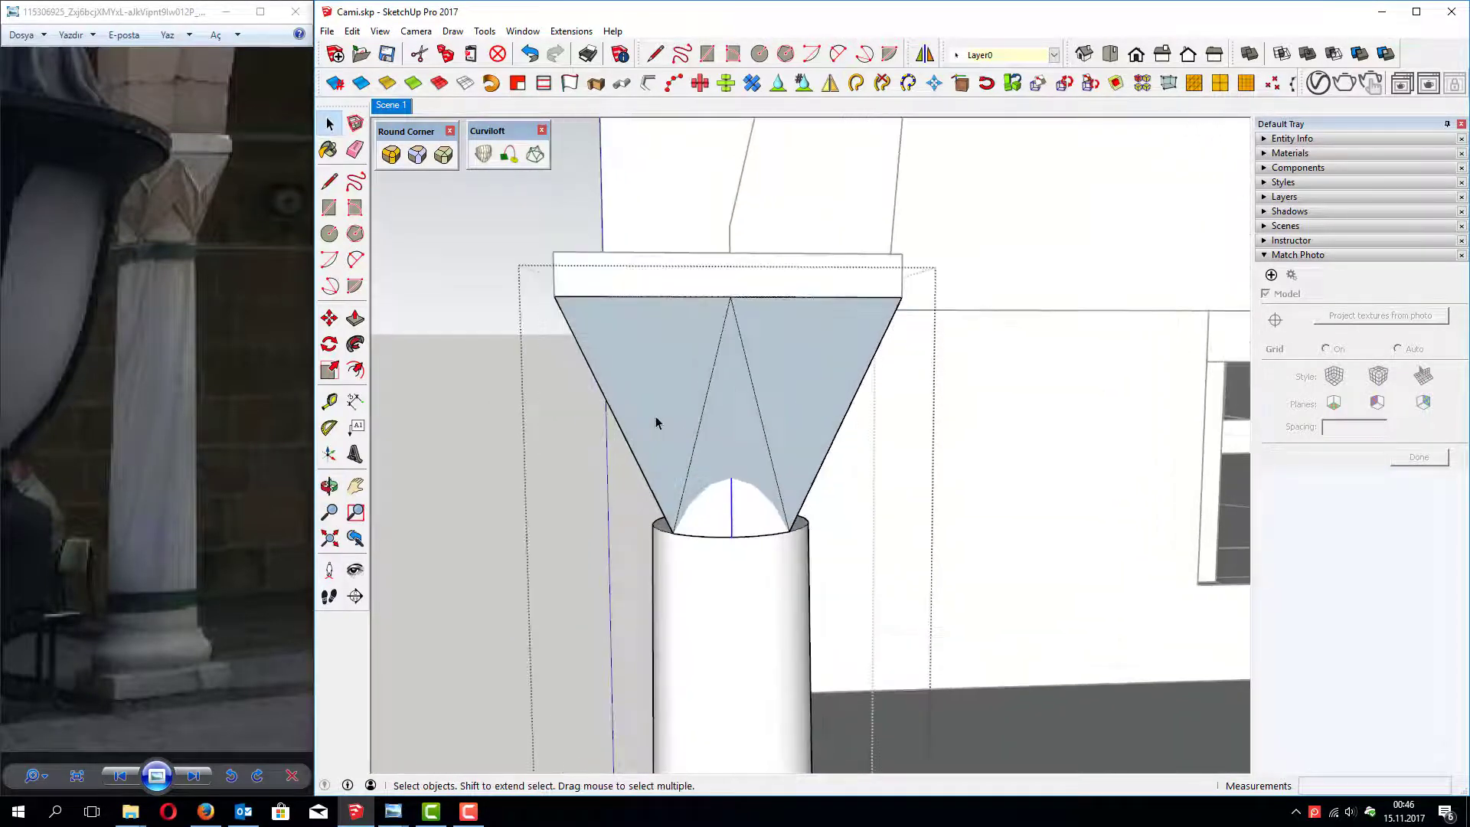
{"action": "scroll", "coordinate": [689, 423], "scroll_direction": "up", "scroll_amount": 1}
{"action": "scroll", "coordinate": [727, 443], "scroll_direction": "up", "scroll_amount": 1}
{"action": "middle_click_drag", "start_coordinate": [709, 306], "coordinate": [696, 253]}
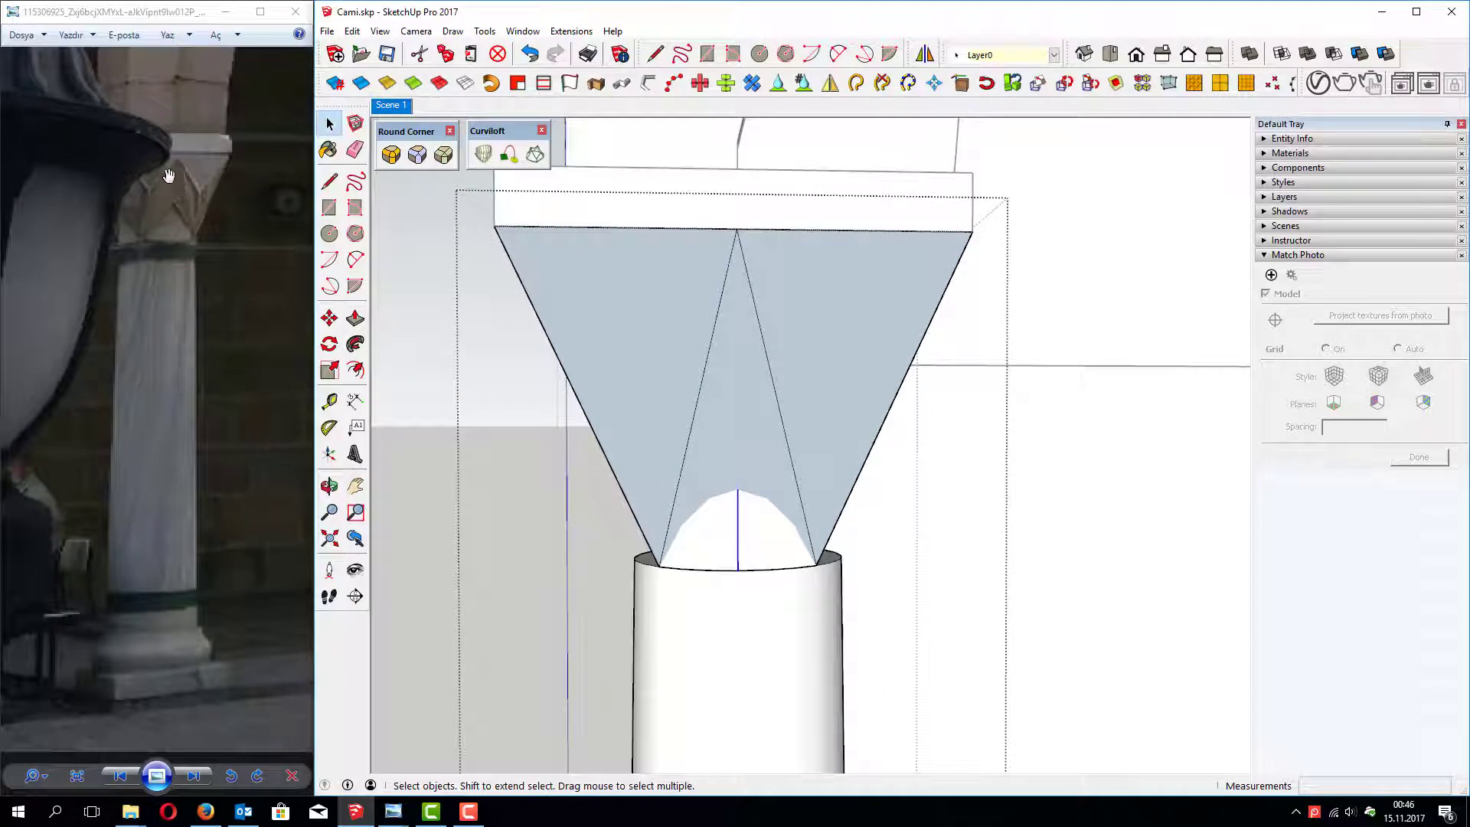
{"action": "scroll", "coordinate": [711, 387], "scroll_direction": "down", "scroll_amount": 2}
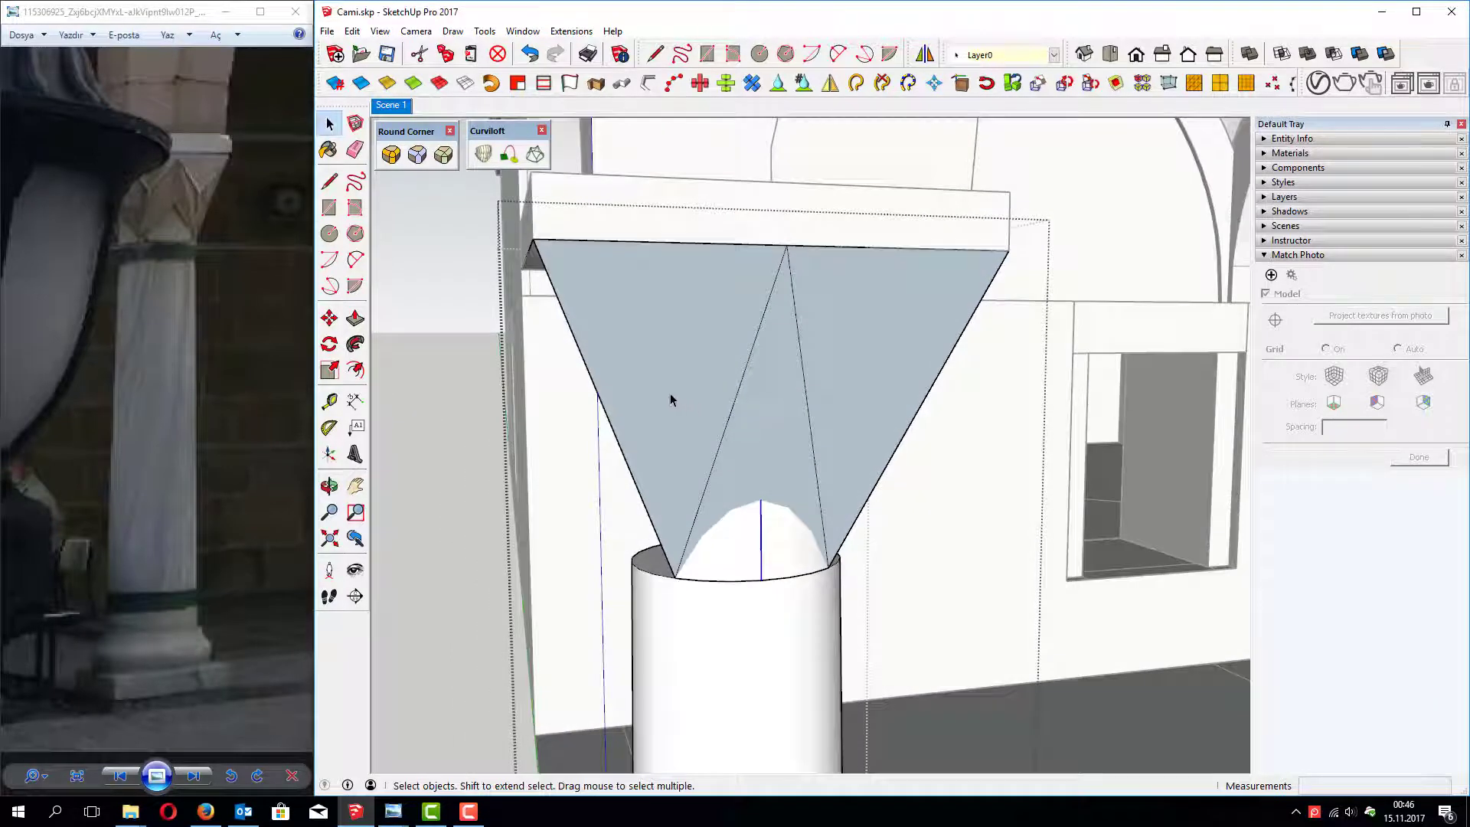
{"action": "mouse_move", "coordinate": [669, 393]}
{"action": "middle_mouse_down"}
{"action": "mouse_move", "coordinate": [809, 414]}
{"action": "mouse_move", "coordinate": [784, 438]}
{"action": "middle_mouse_up"}
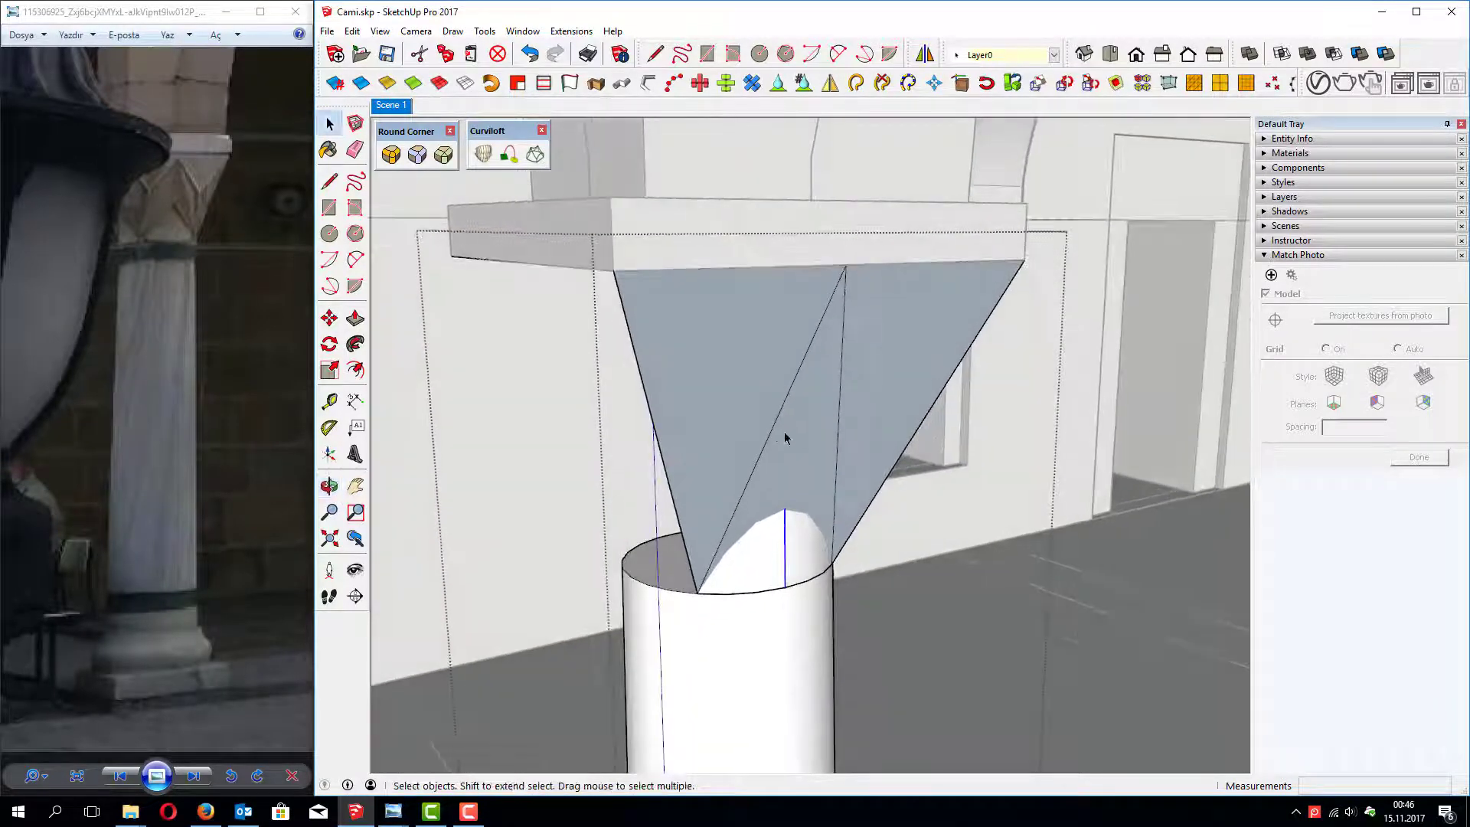
{"action": "key", "text": "l"}
{"action": "left_click", "coordinate": [697, 593]}
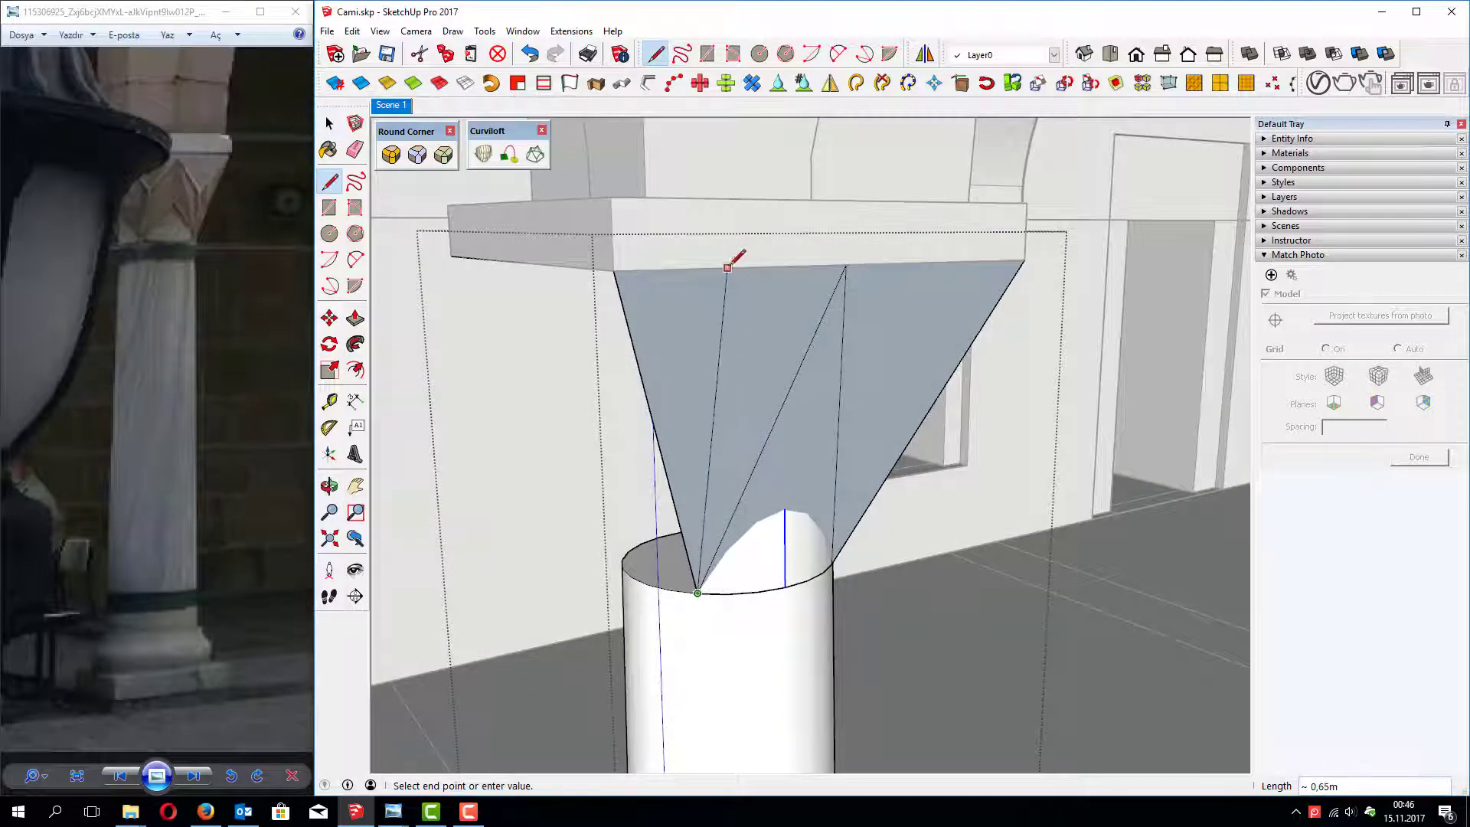
{"action": "middle_click_drag", "start_coordinate": [739, 252], "coordinate": [729, 228]}
{"action": "left_click", "coordinate": [729, 228]}
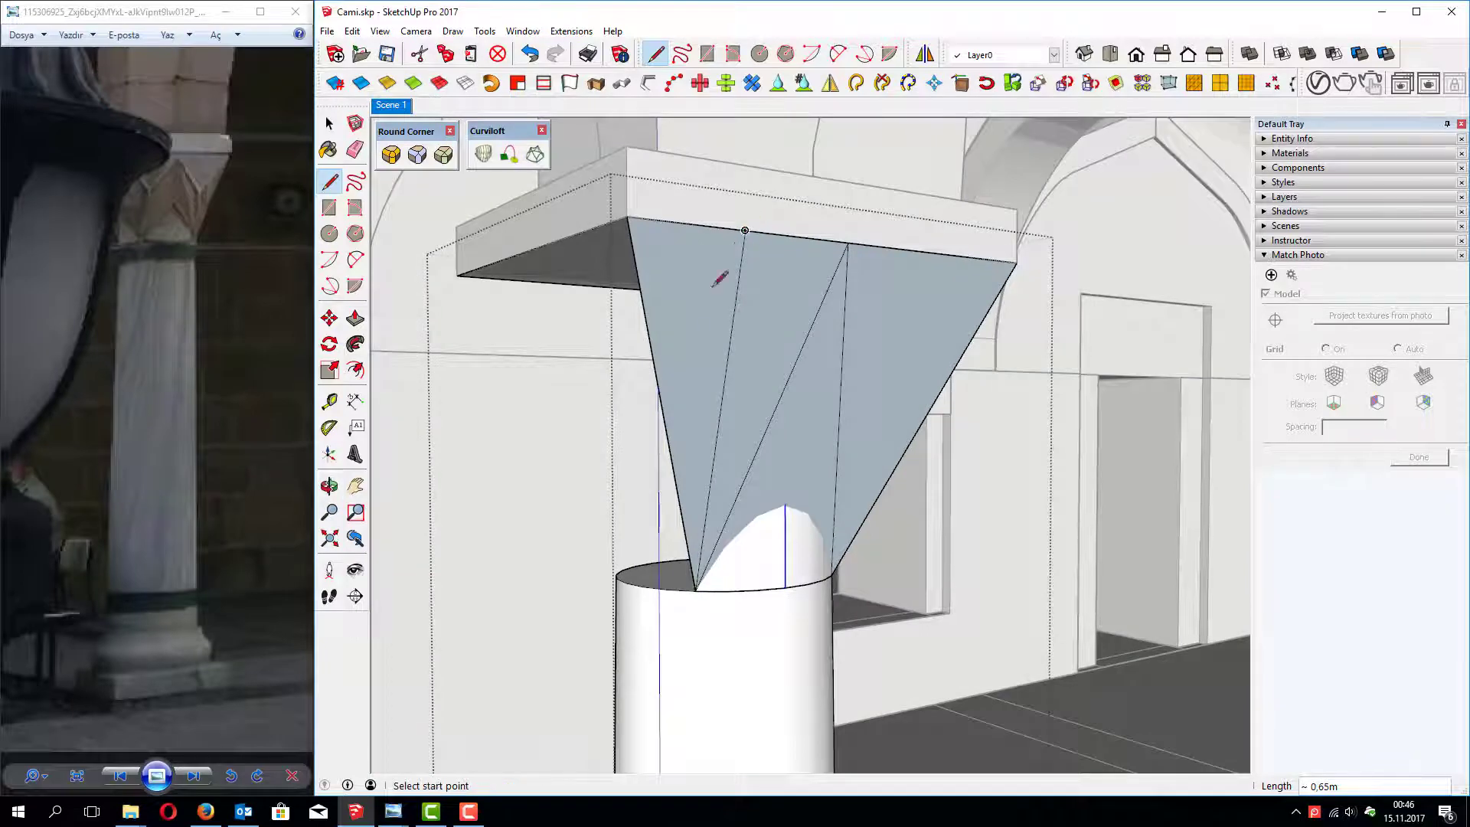
Step: Add an edge from that line's midpoint to the top edge, splitting the front face
{"action": "middle_click_drag", "start_coordinate": [719, 374], "coordinate": [720, 387]}
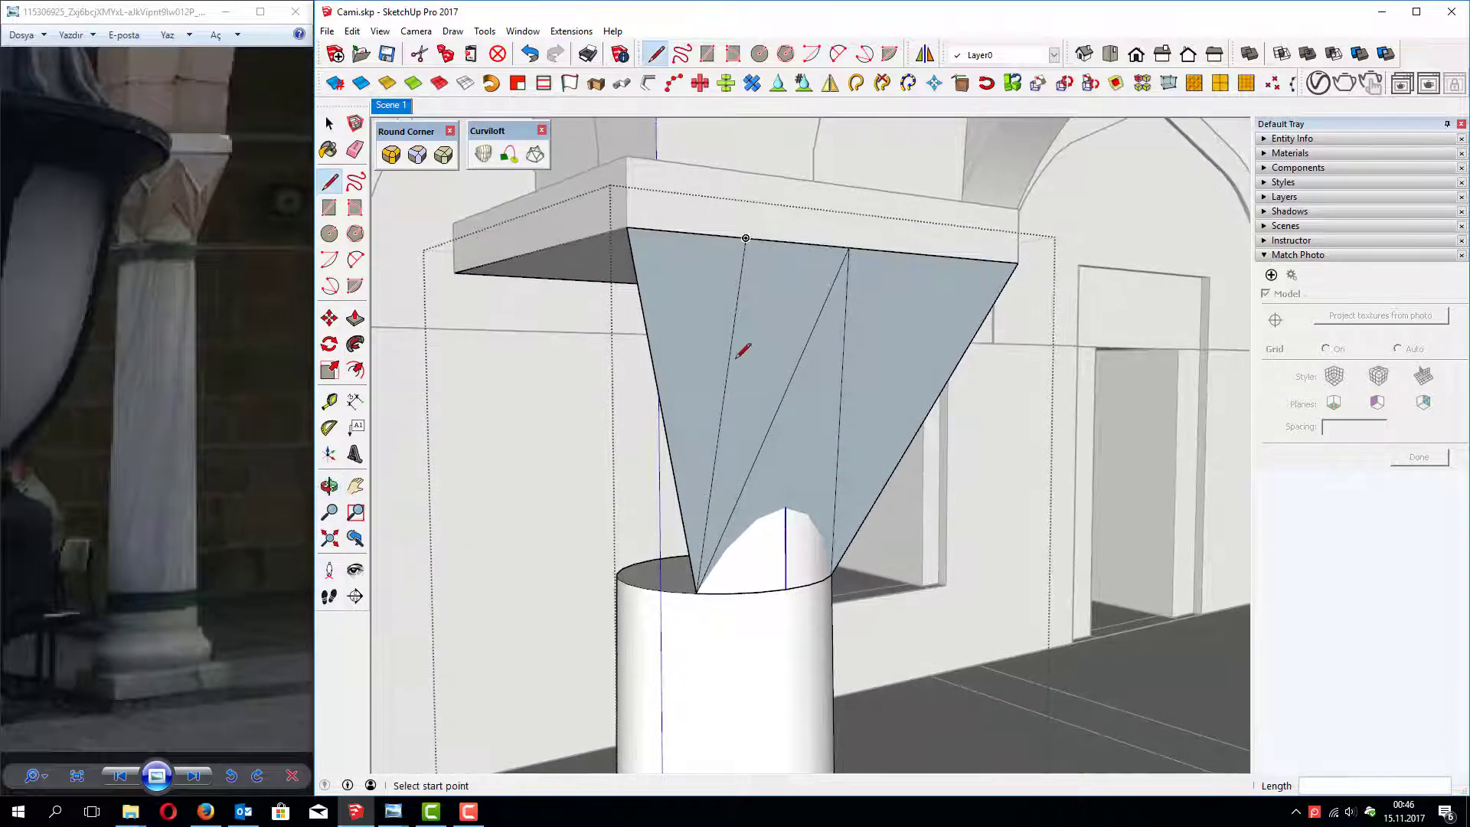
{"action": "left_click", "coordinate": [720, 430]}
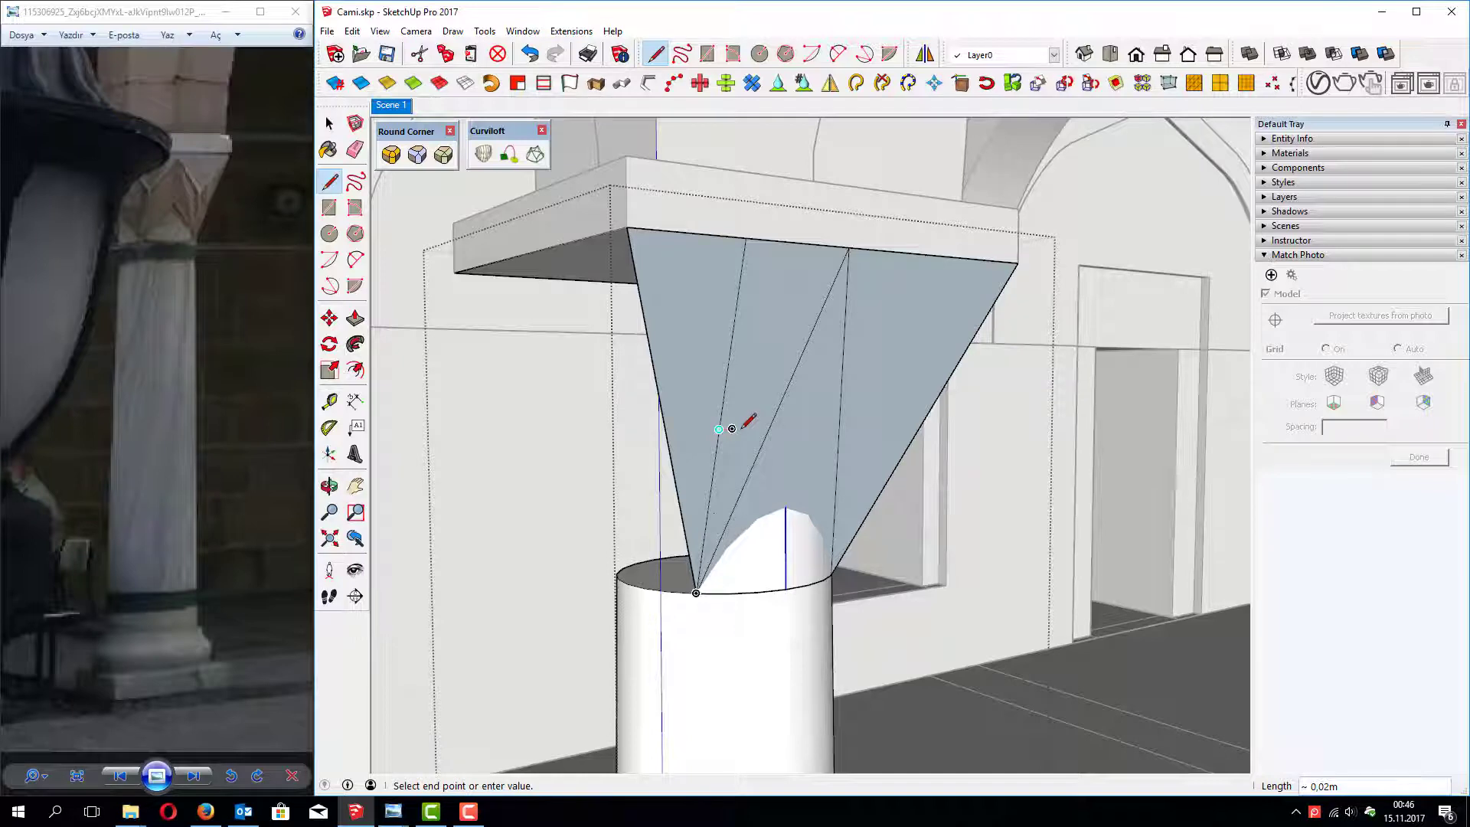
{"action": "left_click", "coordinate": [732, 337]}
{"action": "left_click", "coordinate": [848, 249]}
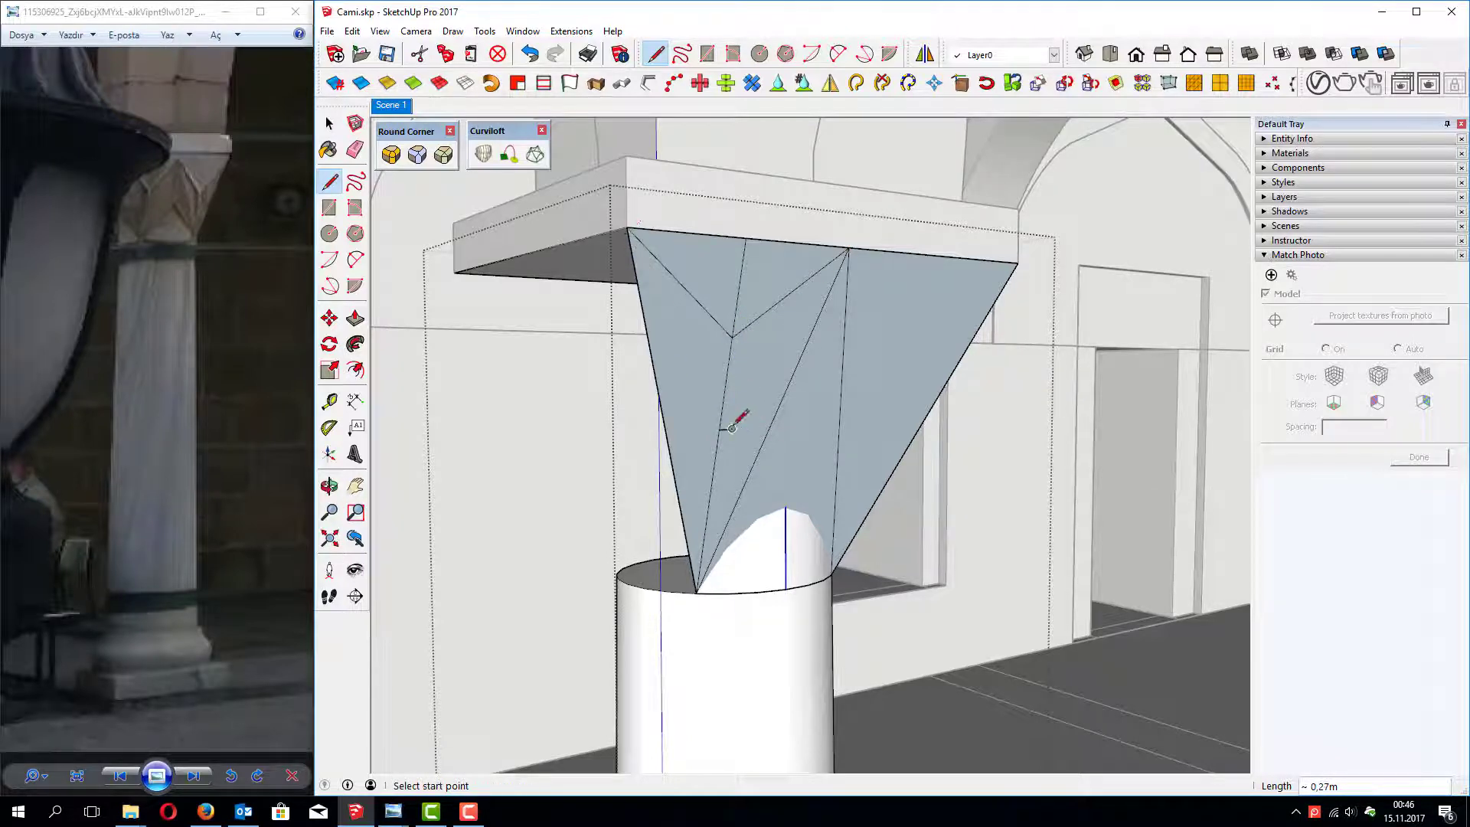
{"action": "key", "text": "e"}
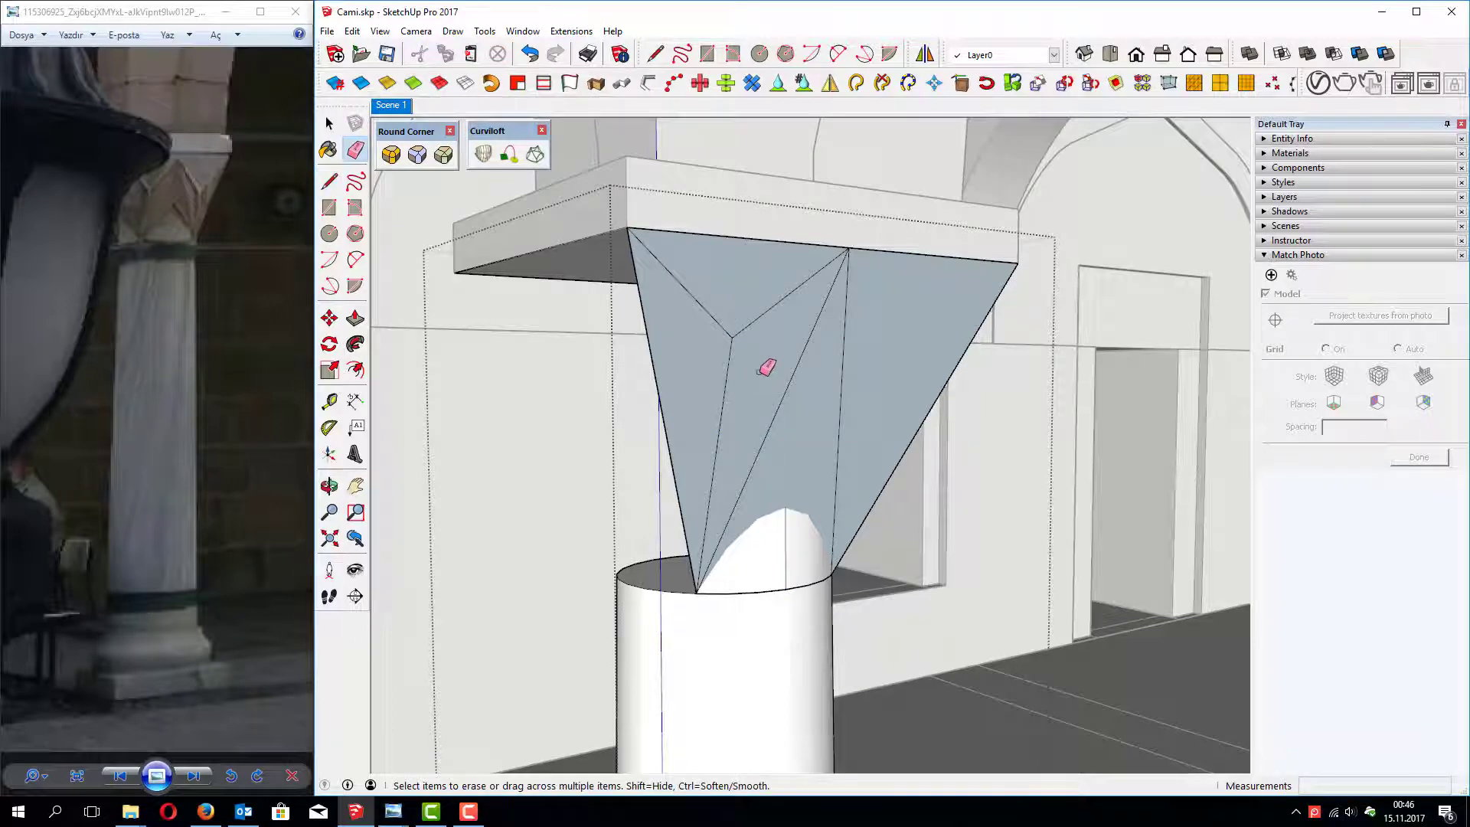
{"action": "mouse_move", "coordinate": [767, 368]}
{"action": "middle_mouse_down"}
{"action": "mouse_move", "coordinate": [598, 361]}
{"action": "mouse_move", "coordinate": [640, 414]}
{"action": "mouse_move", "coordinate": [761, 416]}
{"action": "mouse_move", "coordinate": [870, 462]}
{"action": "mouse_move", "coordinate": [758, 417]}
{"action": "mouse_move", "coordinate": [801, 453]}
{"action": "middle_mouse_up"}
{"action": "key", "text": "space"}
Step: Draw a 0,01 m edge from the capital facet's inner vertex
{"action": "scroll", "coordinate": [796, 433], "scroll_direction": "up", "scroll_amount": 2}
{"action": "scroll", "coordinate": [791, 435], "scroll_direction": "up", "scroll_amount": 3}
{"action": "key", "text": "l"}
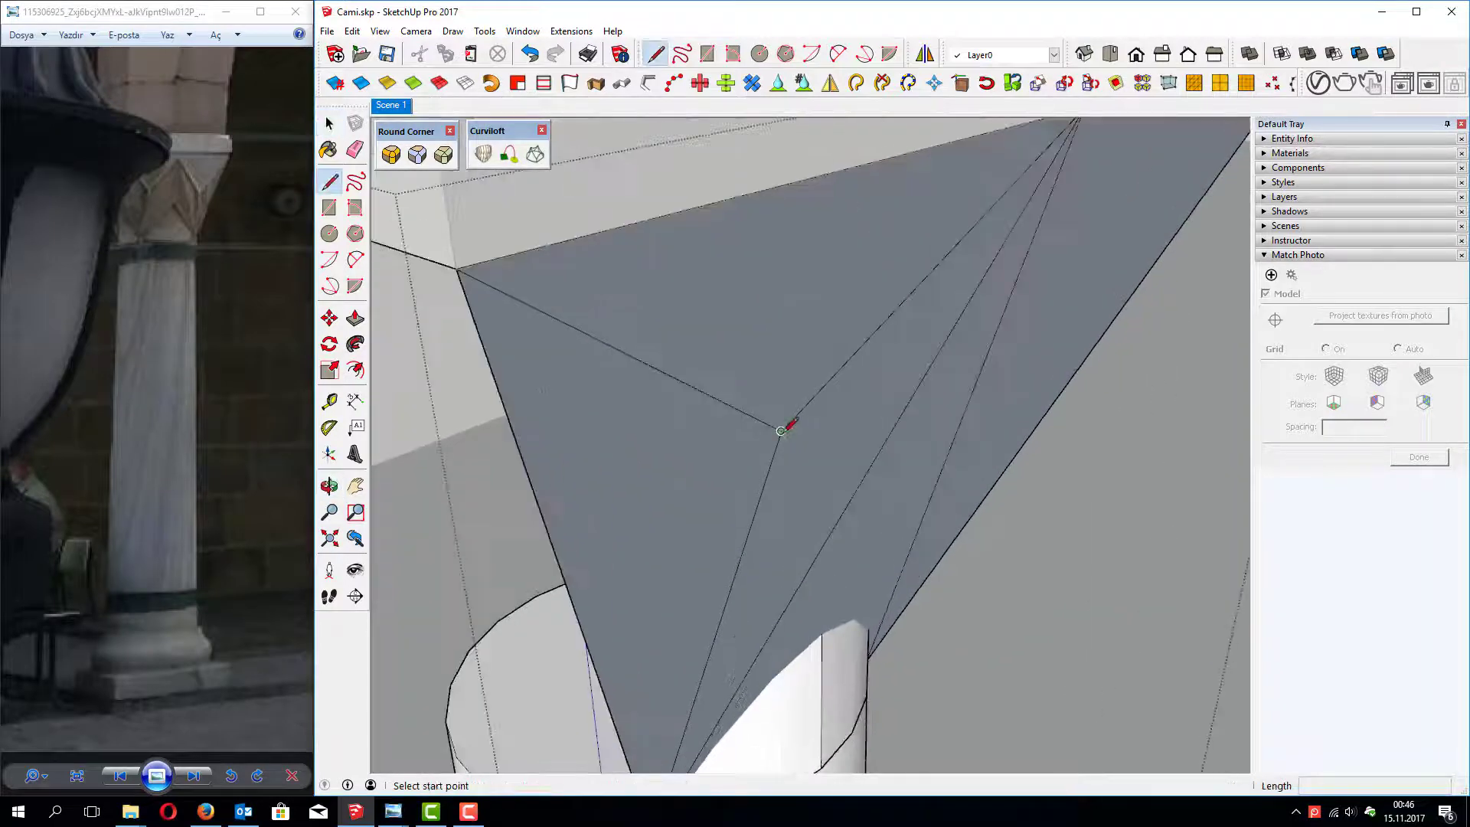
{"action": "left_click", "coordinate": [781, 431]}
{"action": "type", "text": "0,0"}
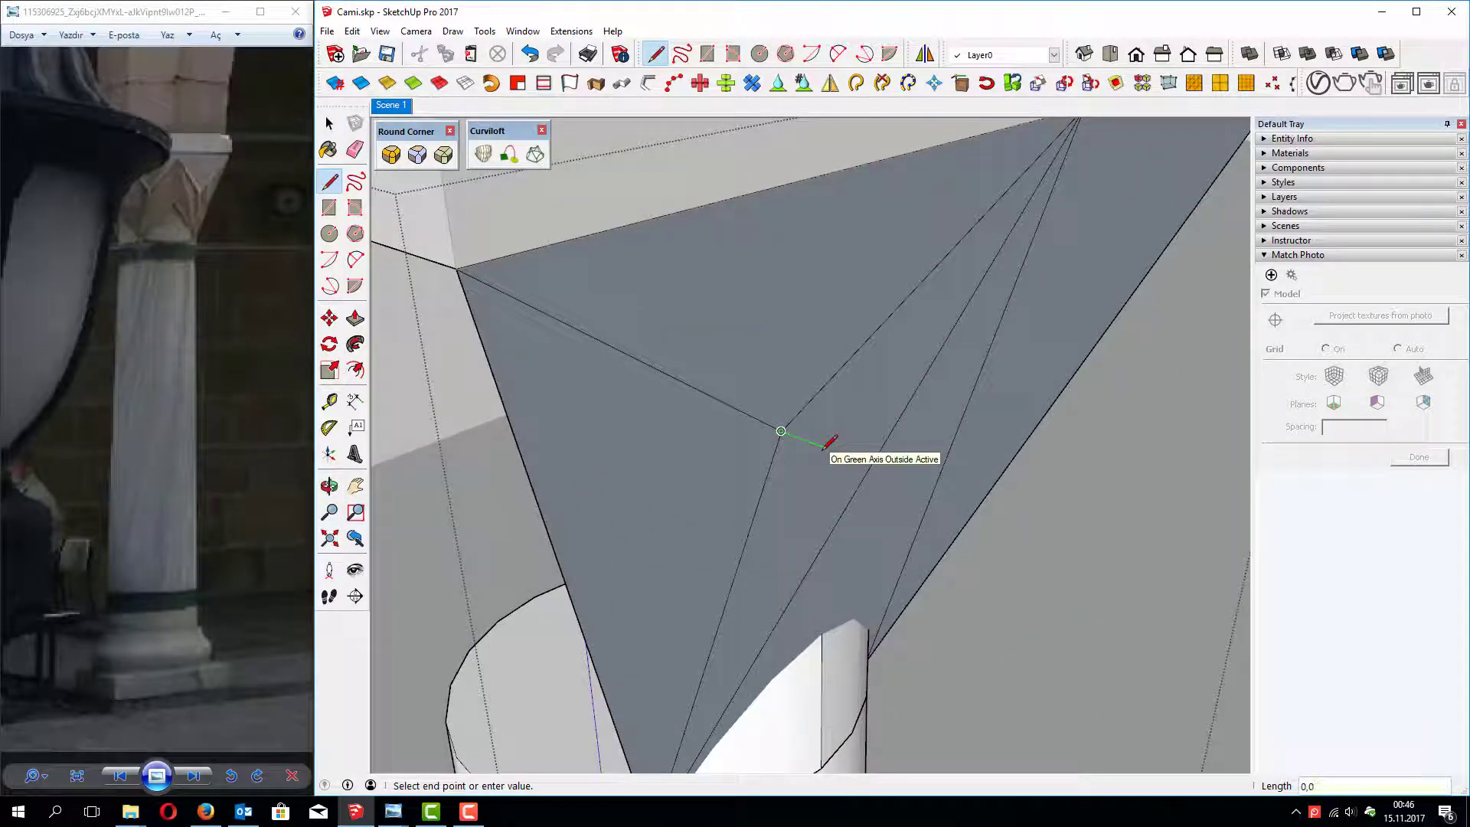
{"action": "type", "text": "1"}
{"action": "key", "text": "Return"}
{"action": "mouse_move", "coordinate": [830, 442]}
{"action": "middle_mouse_down"}
{"action": "mouse_move", "coordinate": [848, 385]}
{"action": "mouse_move", "coordinate": [716, 355]}
{"action": "mouse_move", "coordinate": [833, 389]}
{"action": "middle_mouse_up"}
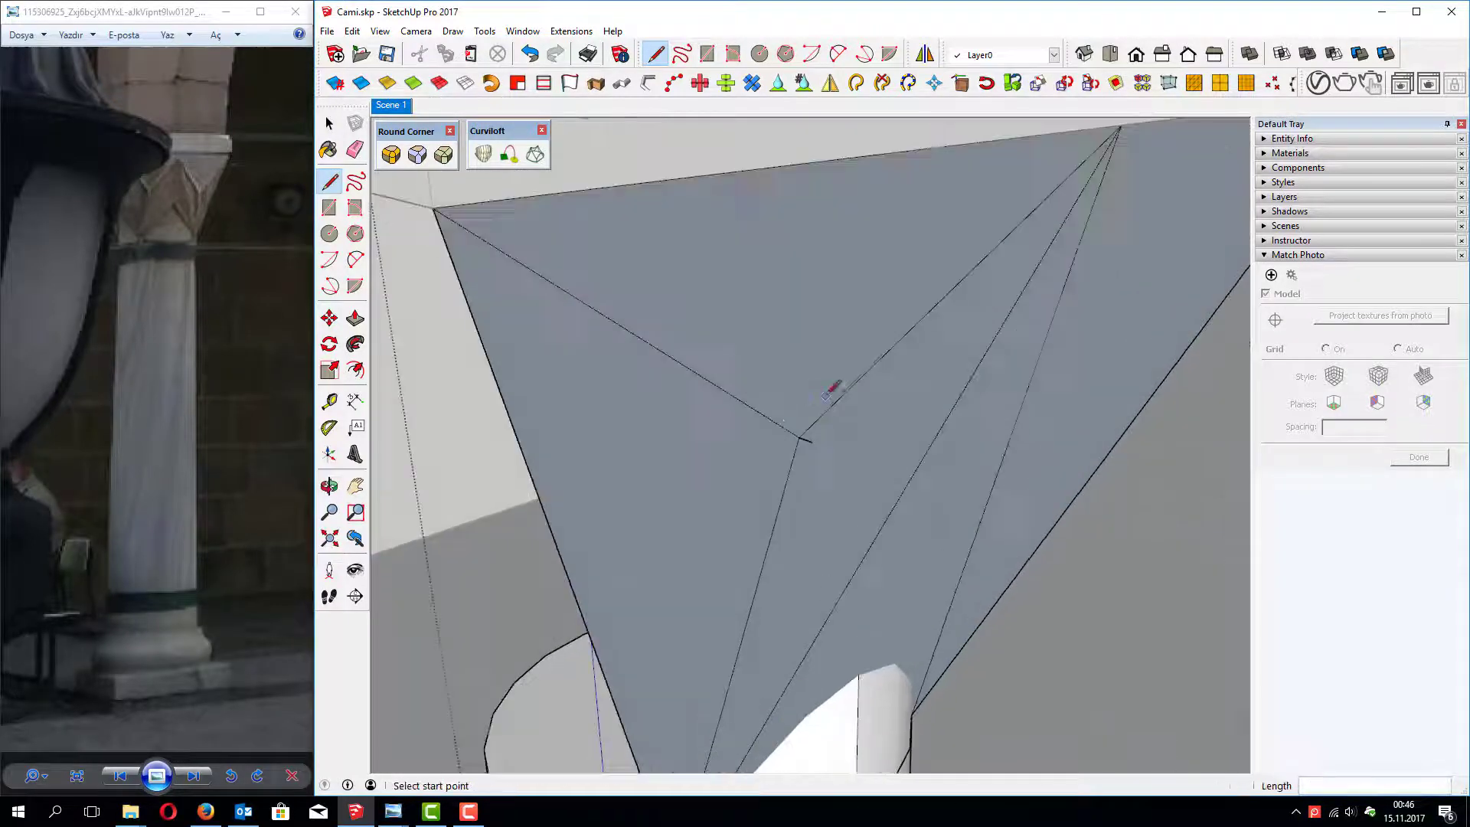
Step: Add more short offset edges just below and beside the facet's inner vertex
{"action": "left_click", "coordinate": [802, 430]}
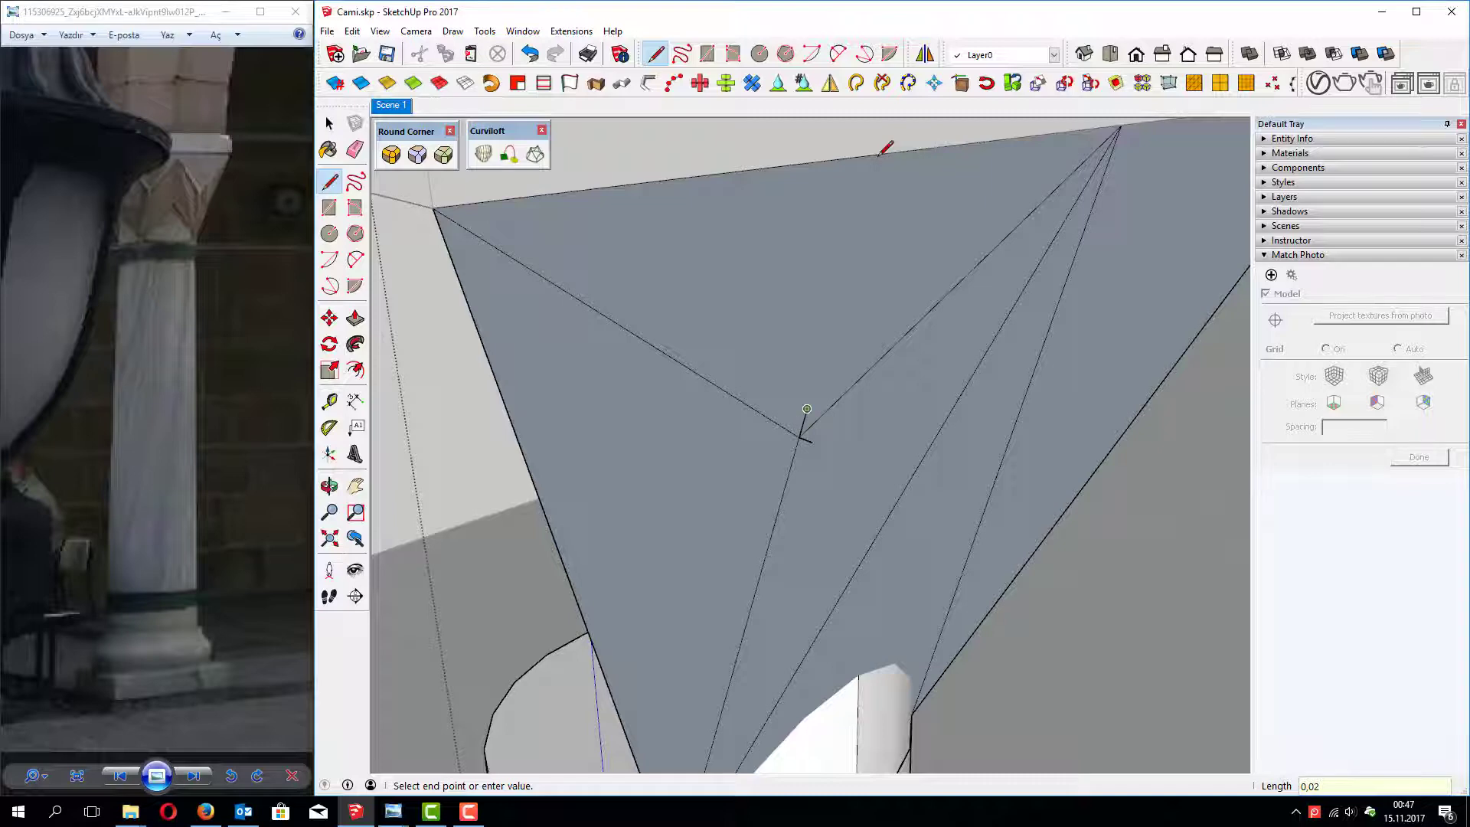
{"action": "scroll", "coordinate": [812, 417], "scroll_direction": "up", "scroll_amount": 3}
{"action": "key", "text": "e"}
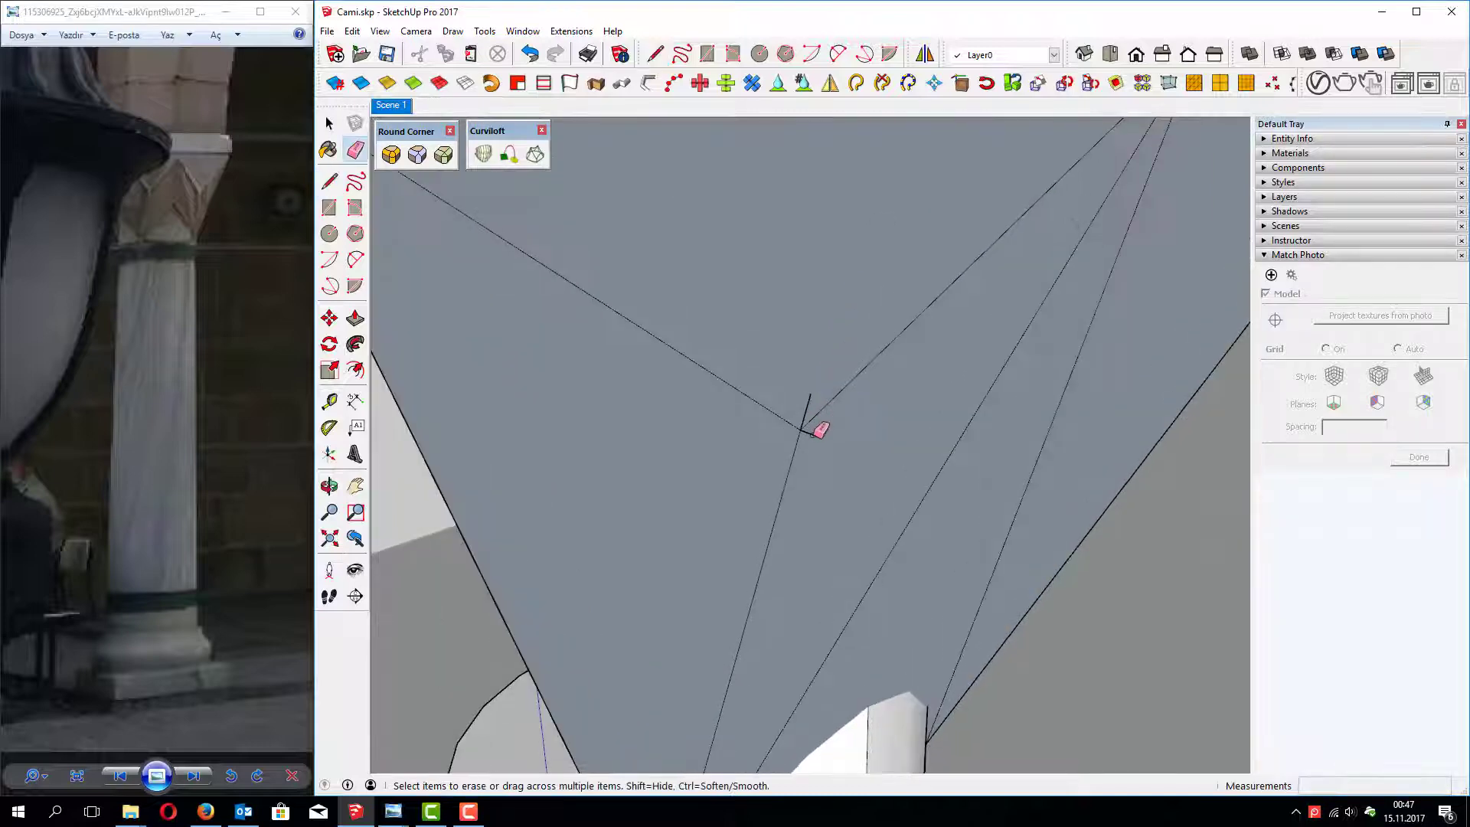
{"action": "key", "text": "l"}
{"action": "left_click", "coordinate": [802, 430]}
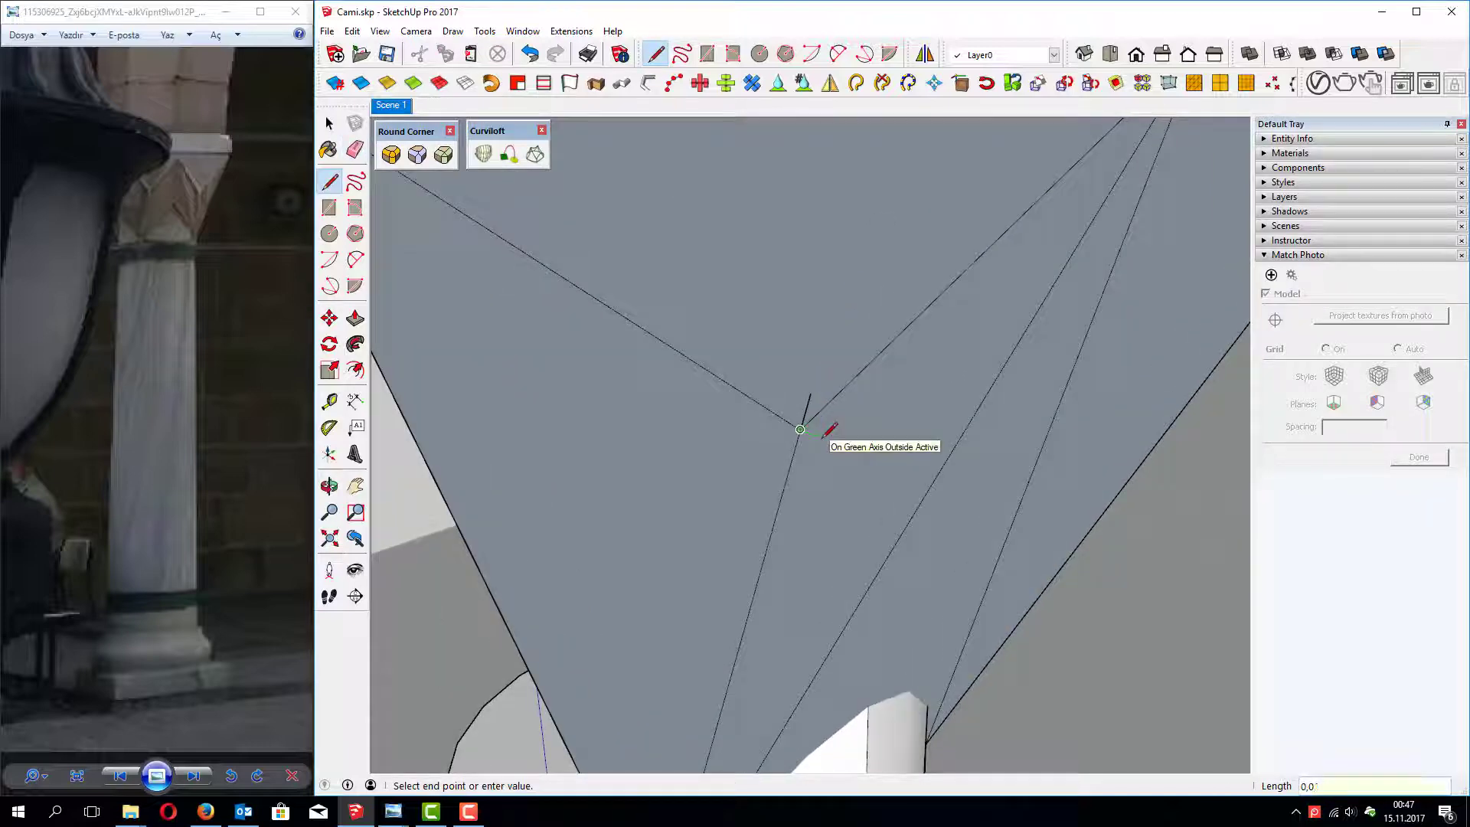
{"action": "left_click", "coordinate": [800, 429]}
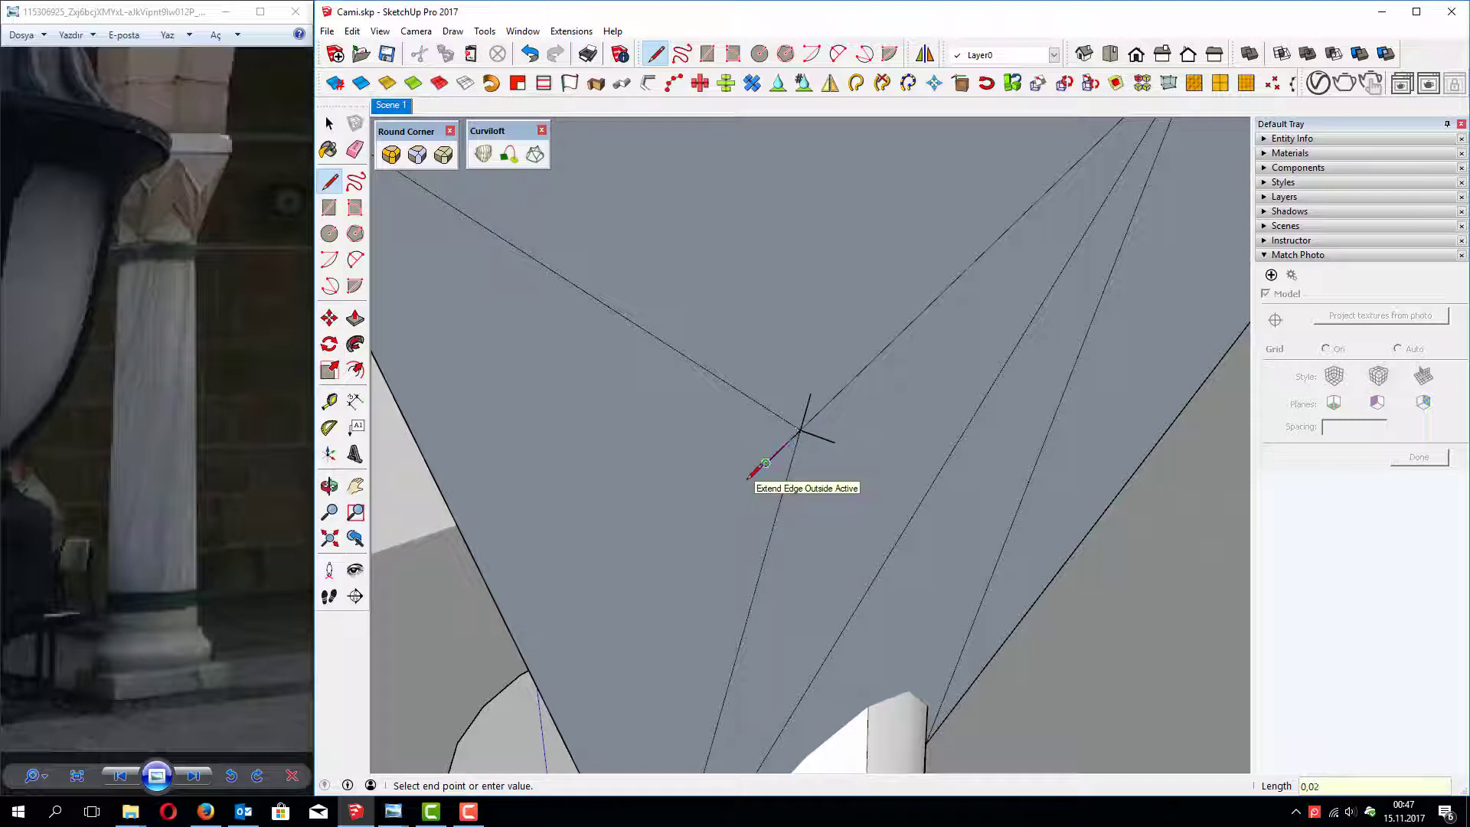
{"action": "left_click", "coordinate": [766, 463]}
{"action": "mouse_move", "coordinate": [800, 429]}
{"action": "middle_mouse_down"}
{"action": "mouse_move", "coordinate": [716, 388]}
{"action": "mouse_move", "coordinate": [679, 302]}
{"action": "middle_mouse_up"}
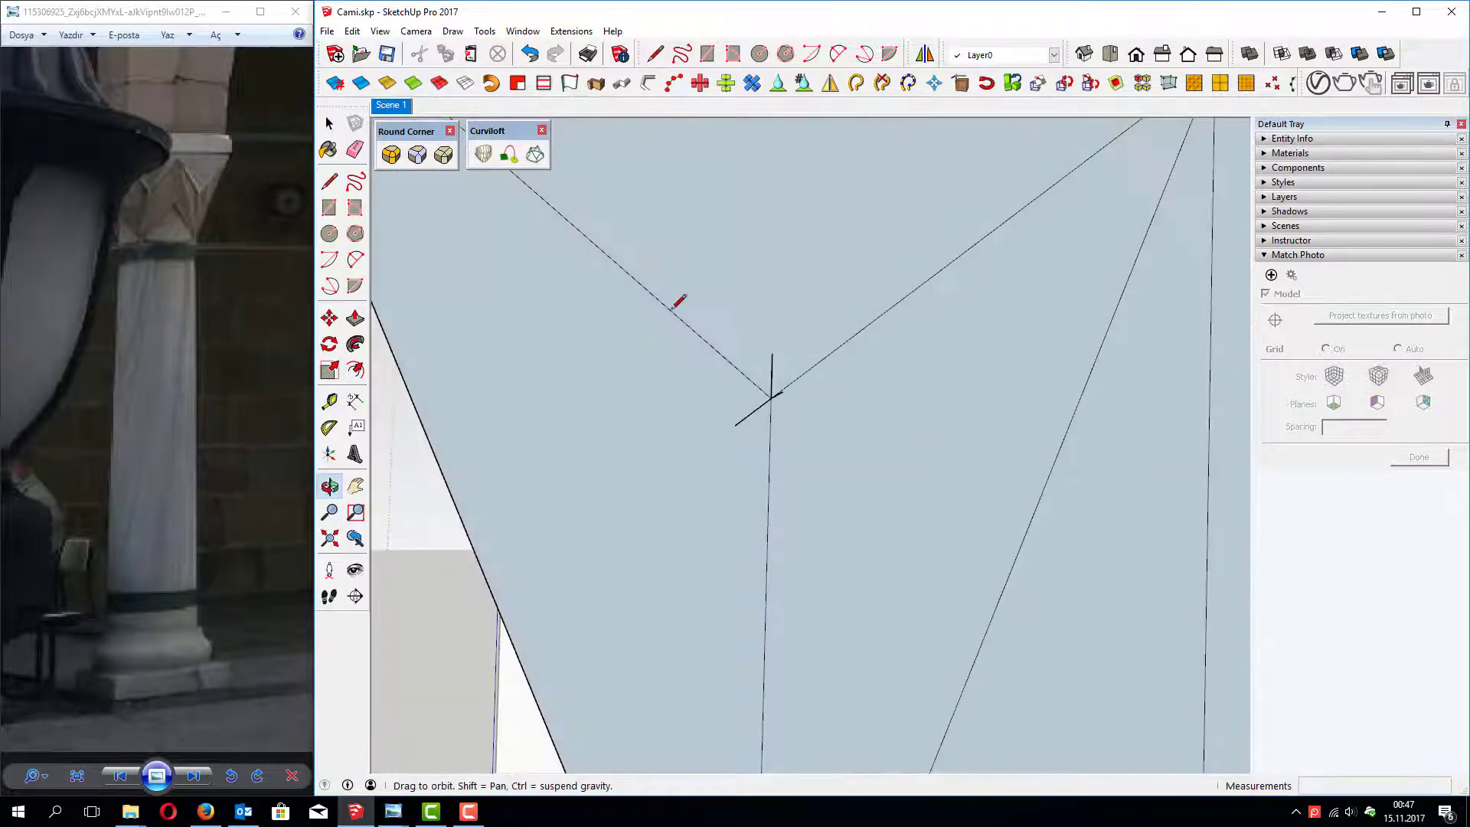
{"action": "left_click", "coordinate": [772, 397]}
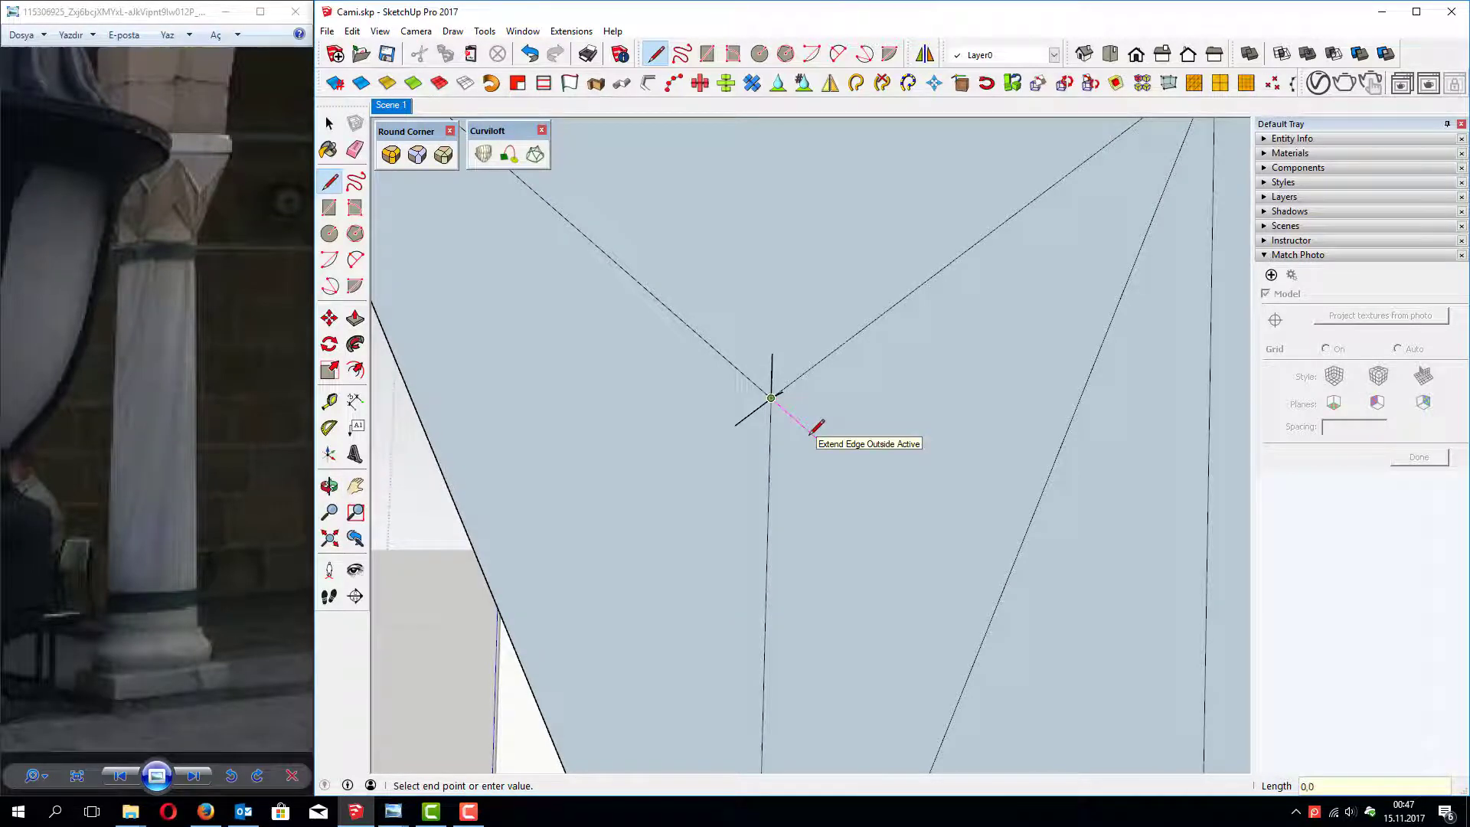
{"action": "left_click", "coordinate": [802, 426]}
{"action": "scroll", "coordinate": [758, 387], "scroll_direction": "down", "scroll_amount": 2}
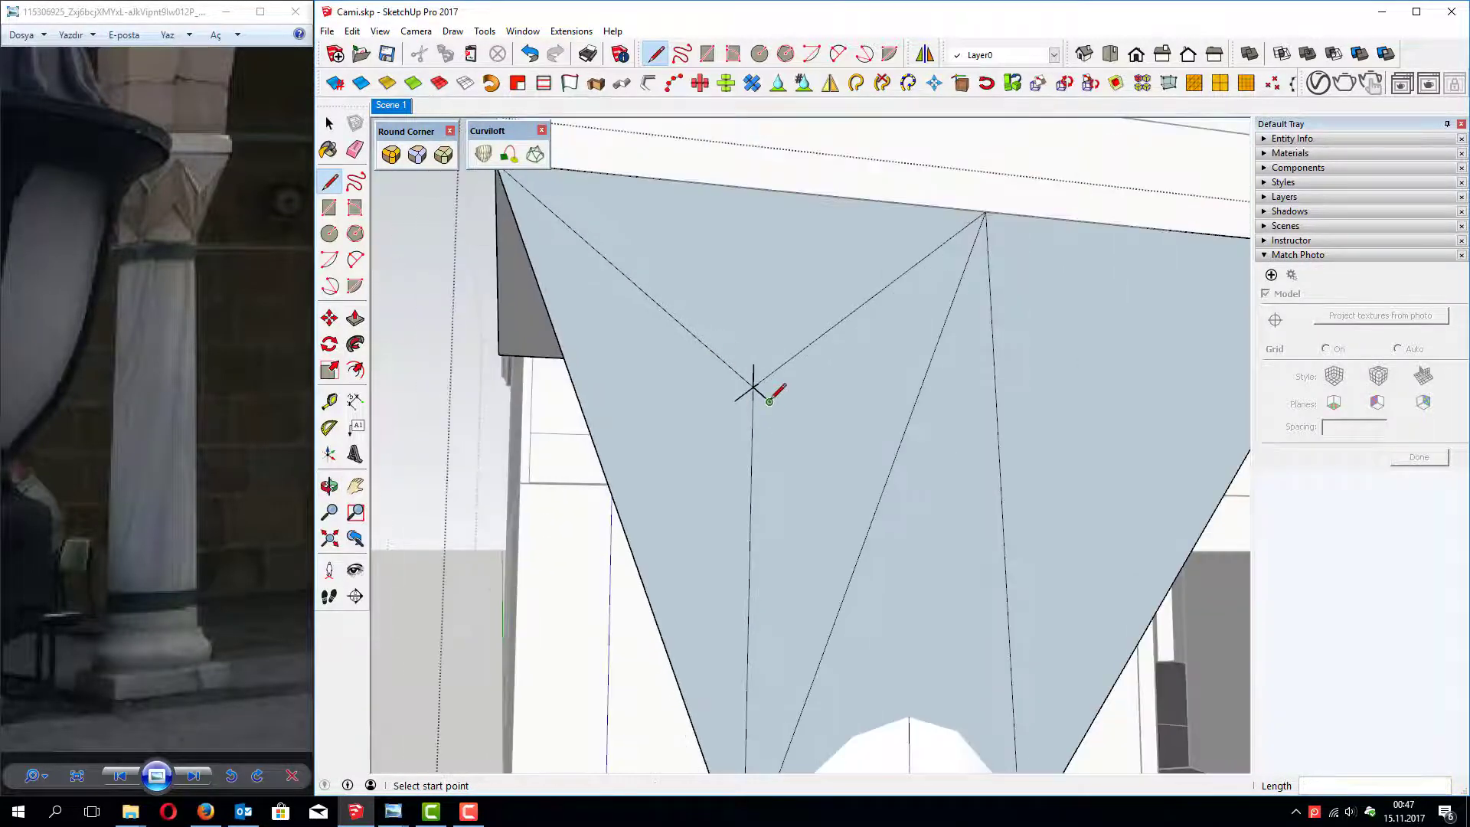
Step: Draw parallel groove edges from the offset point to the top vertex and top-left corner
{"action": "middle_click_drag", "start_coordinate": [768, 402], "coordinate": [858, 480], "text": "shift"}
{"action": "left_click", "coordinate": [860, 484]}
{"action": "left_click", "coordinate": [1072, 298]}
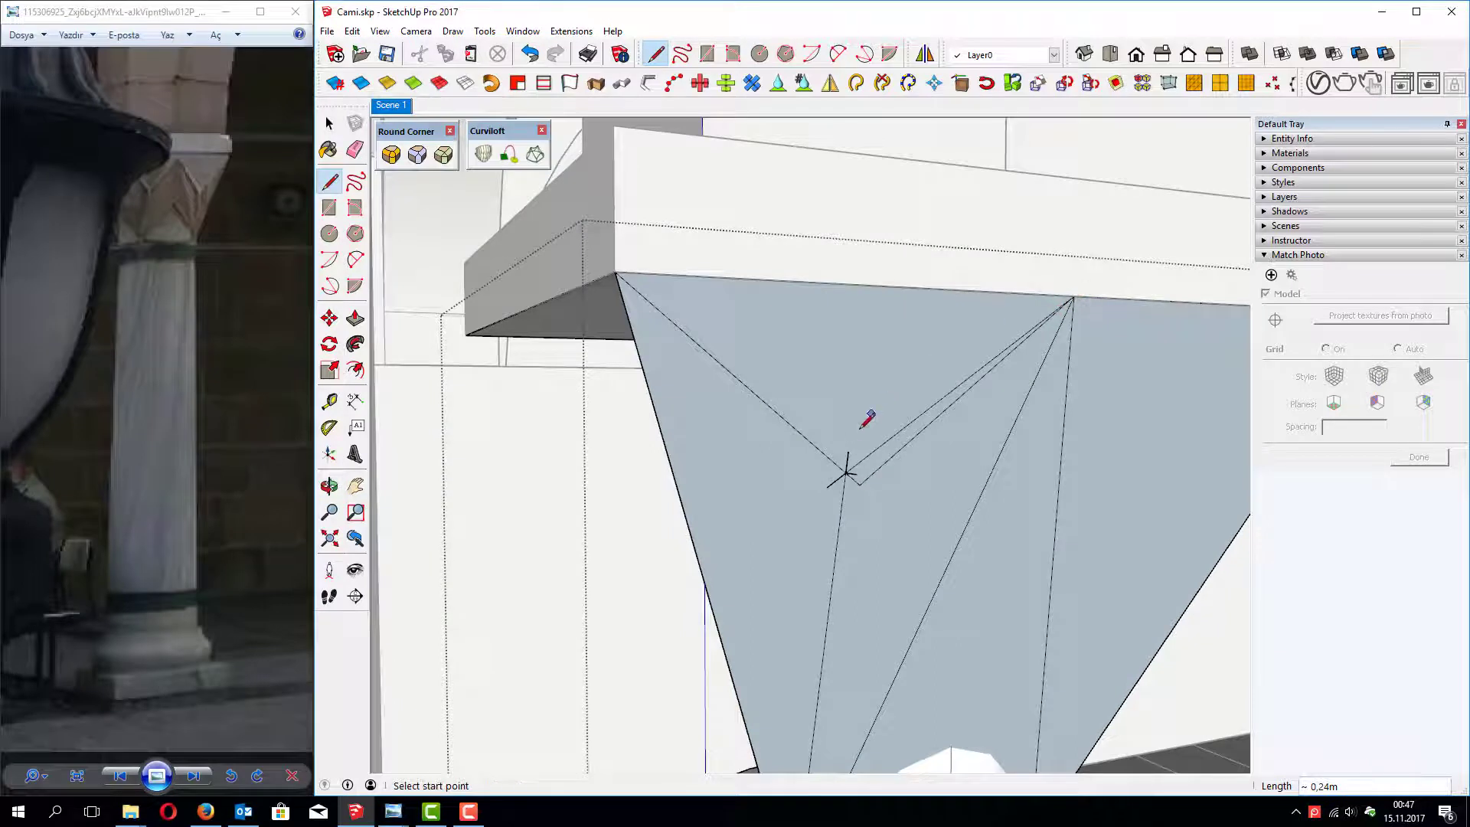
{"action": "left_click", "coordinate": [849, 451]}
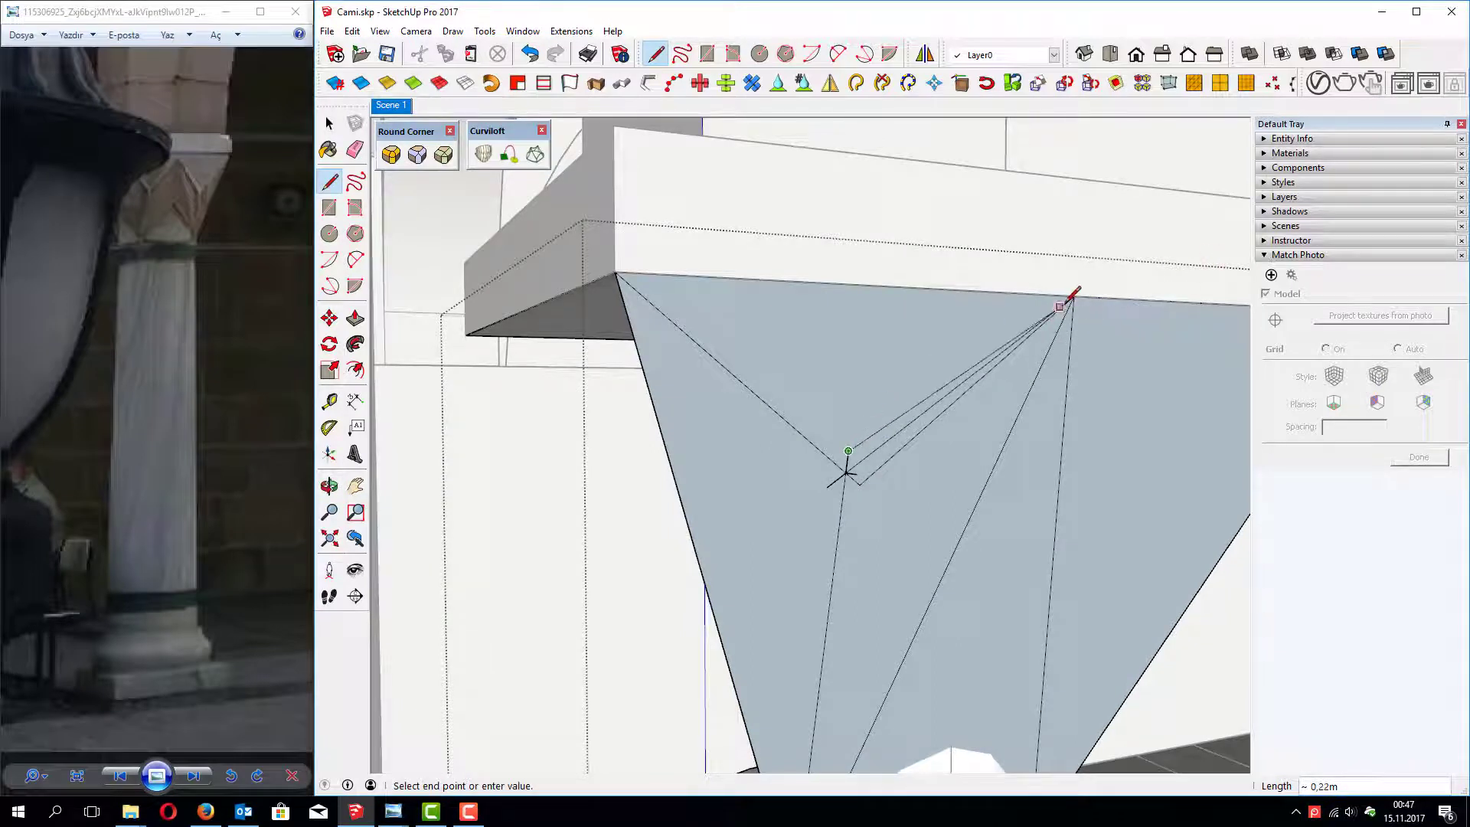
{"action": "left_click", "coordinate": [1072, 298]}
{"action": "left_click", "coordinate": [618, 273]}
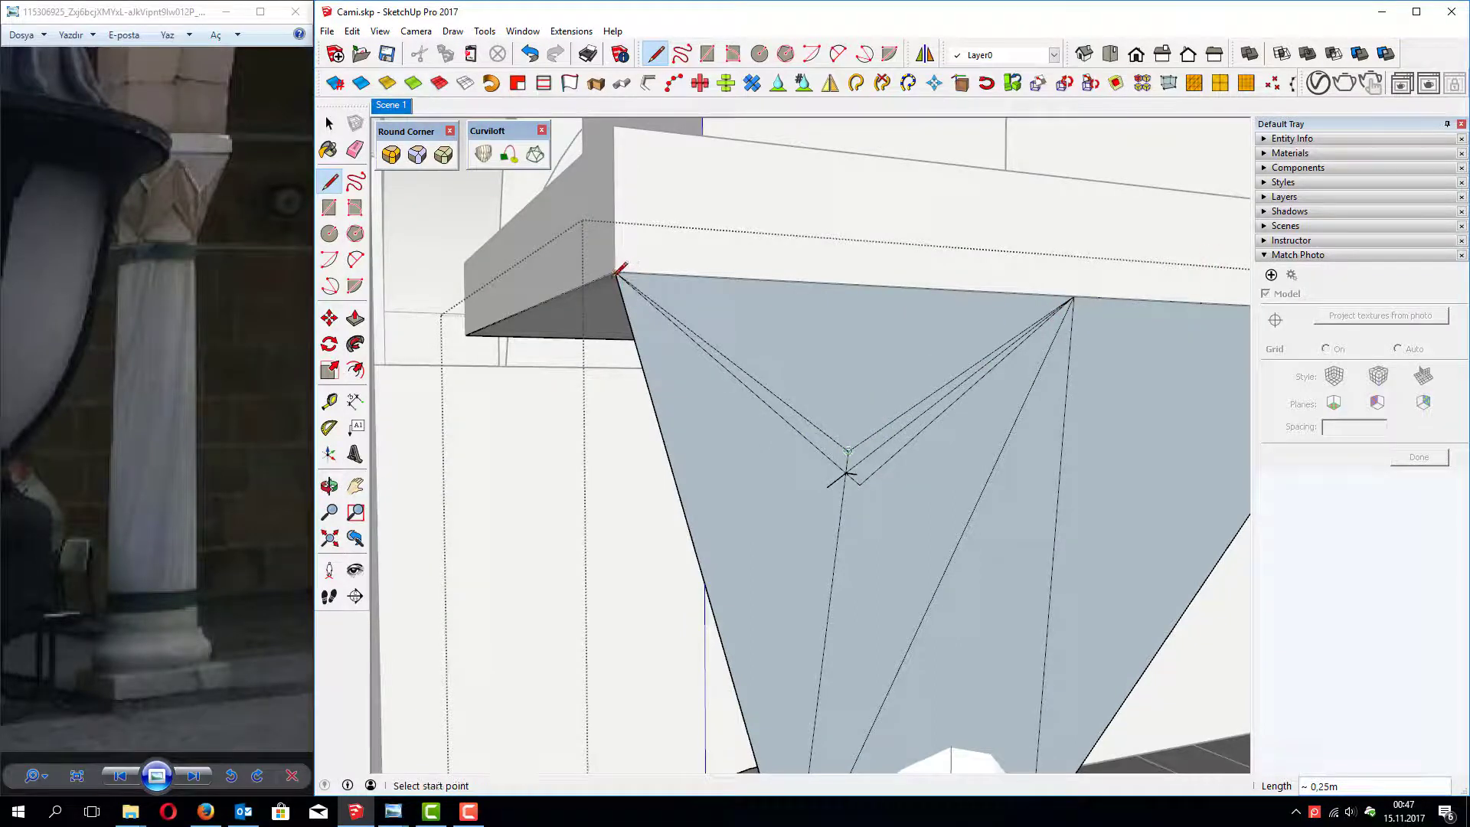
Step: Run a groove edge from the offset point down to the capital's bottom tip
{"action": "left_click", "coordinate": [827, 486]}
{"action": "scroll", "coordinate": [850, 471], "scroll_direction": "down", "scroll_amount": 3}
{"action": "left_click", "coordinate": [799, 728]}
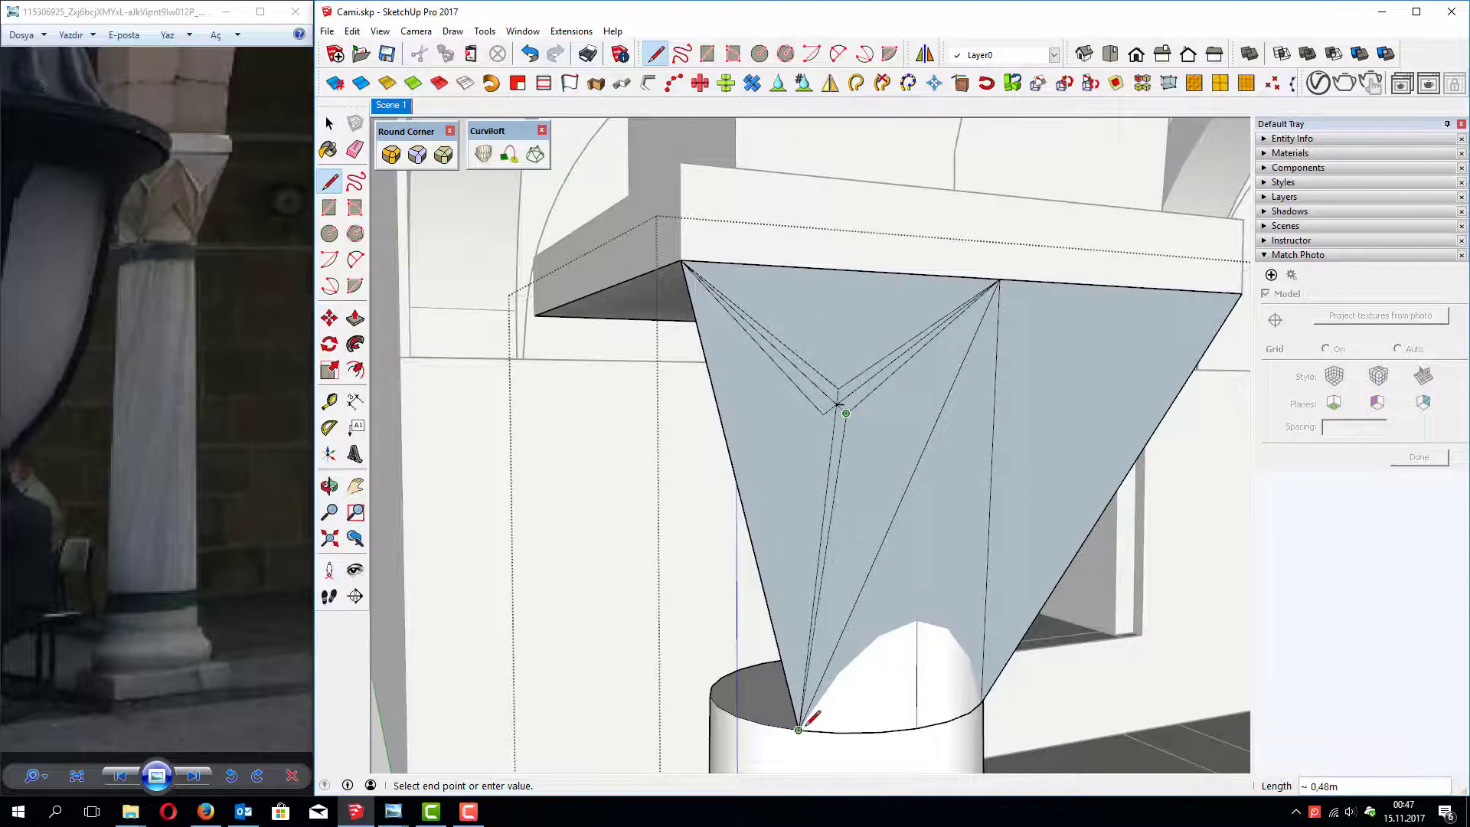
{"action": "left_click", "coordinate": [796, 713]}
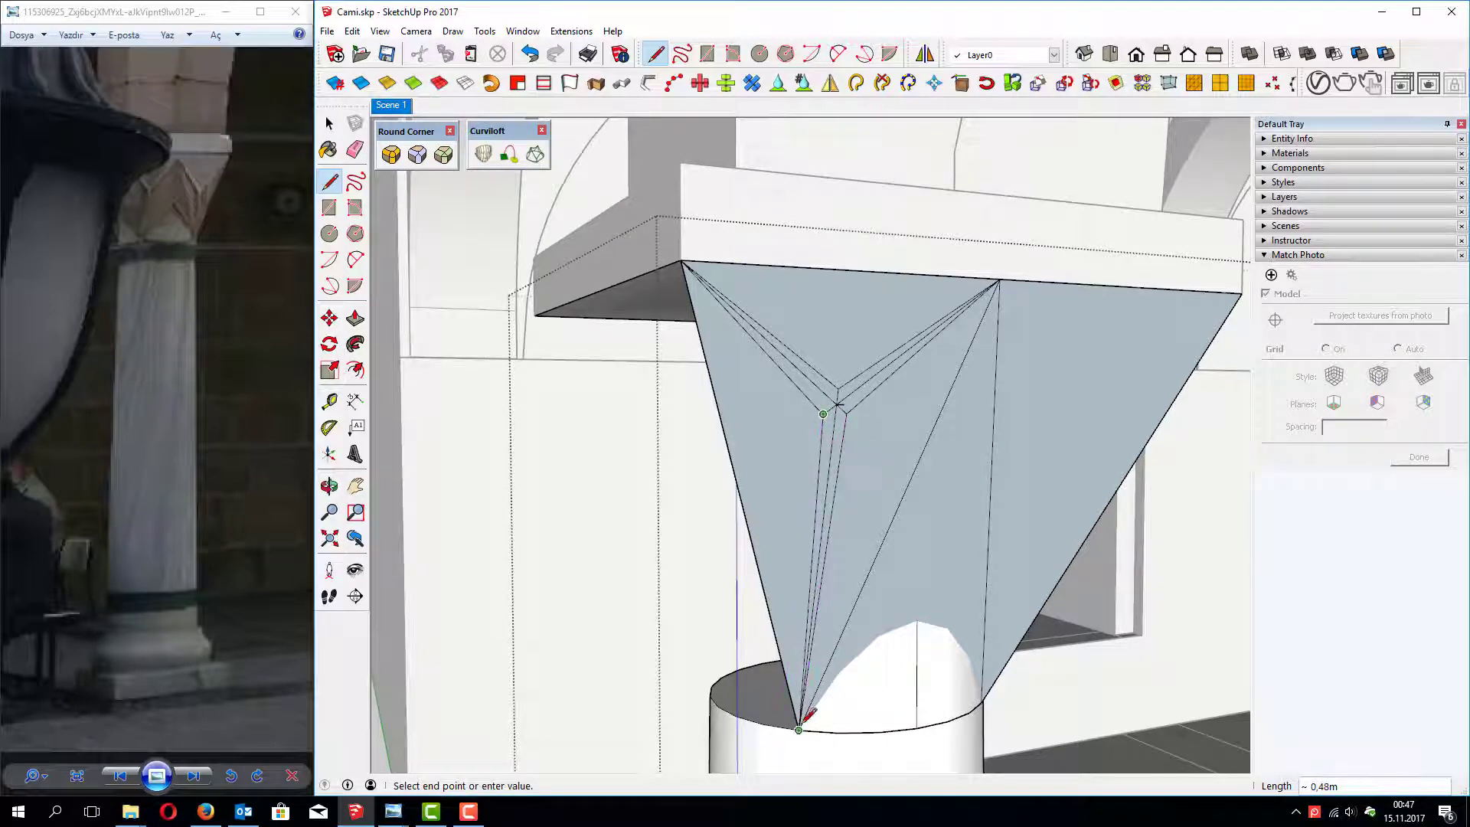
Step: Orbit and zoom around the capital to inspect the new groove edges
{"action": "middle_click_drag", "start_coordinate": [800, 689], "coordinate": [880, 448]}
{"action": "scroll", "coordinate": [881, 448], "scroll_direction": "up", "scroll_amount": 2}
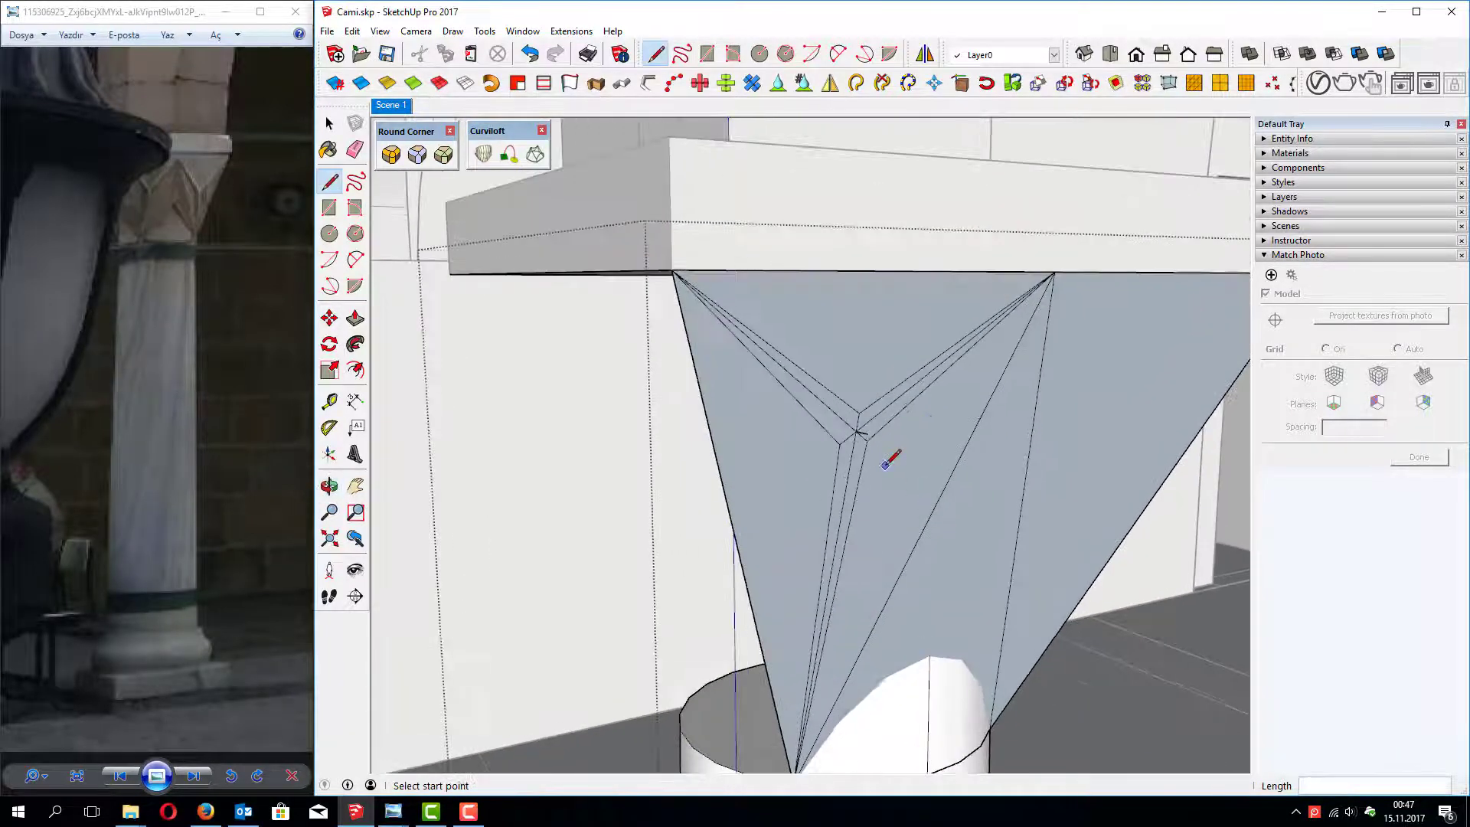
{"action": "scroll", "coordinate": [884, 452], "scroll_direction": "up", "scroll_amount": 2}
{"action": "scroll", "coordinate": [886, 444], "scroll_direction": "up", "scroll_amount": 2}
{"action": "mouse_move", "coordinate": [886, 437]}
{"action": "middle_mouse_down"}
{"action": "mouse_move", "coordinate": [1024, 426]}
{"action": "mouse_move", "coordinate": [991, 417]}
{"action": "middle_mouse_up"}
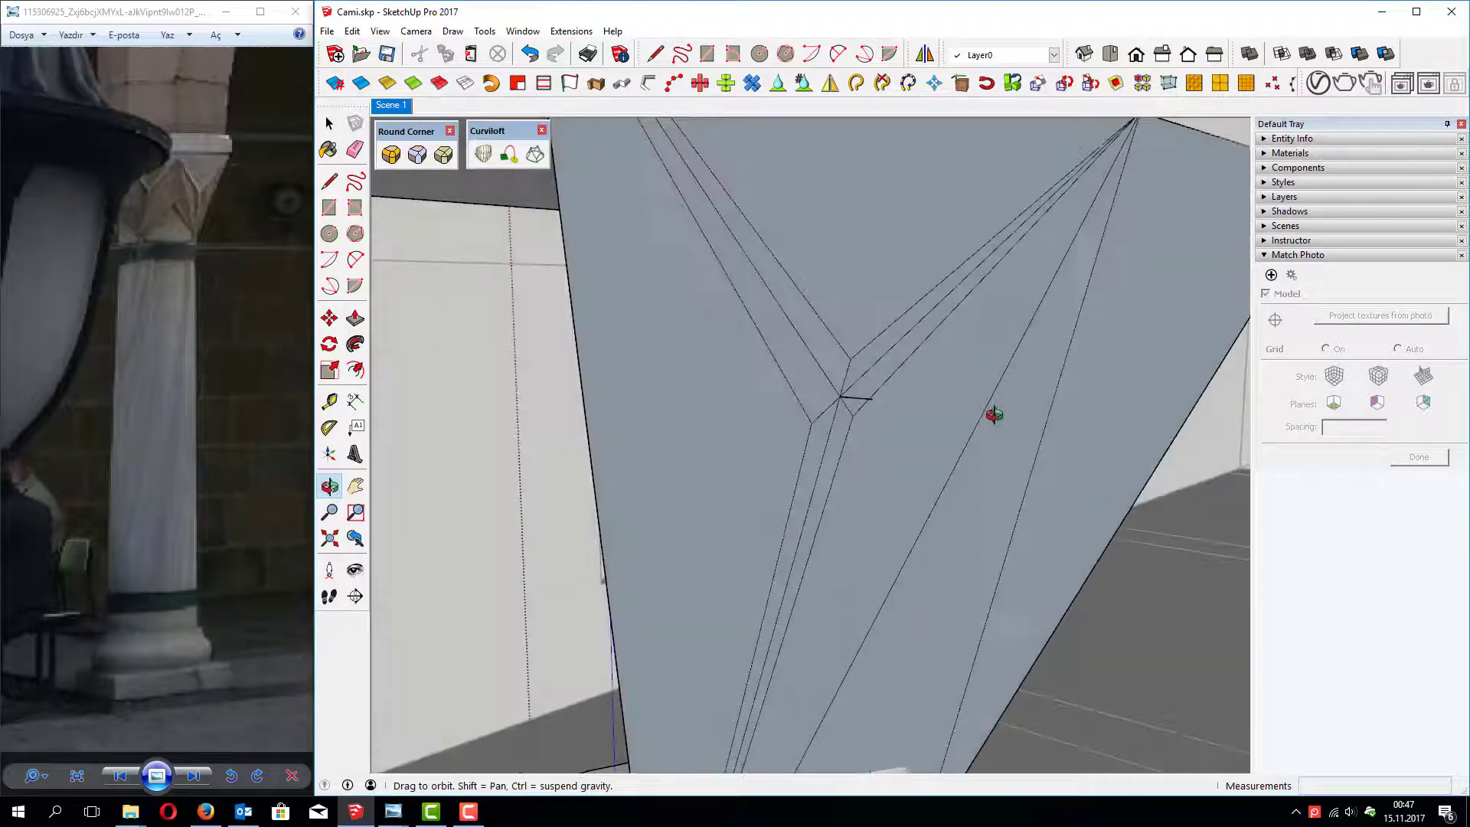
{"action": "scroll", "coordinate": [755, 301], "scroll_direction": "down", "scroll_amount": 3}
{"action": "scroll", "coordinate": [879, 367], "scroll_direction": "up", "scroll_amount": 1}
{"action": "scroll", "coordinate": [879, 367], "scroll_direction": "up", "scroll_amount": 2}
{"action": "middle_click_drag", "start_coordinate": [879, 367], "coordinate": [592, 312]}
{"action": "scroll", "coordinate": [945, 367], "scroll_direction": "down", "scroll_amount": 2}
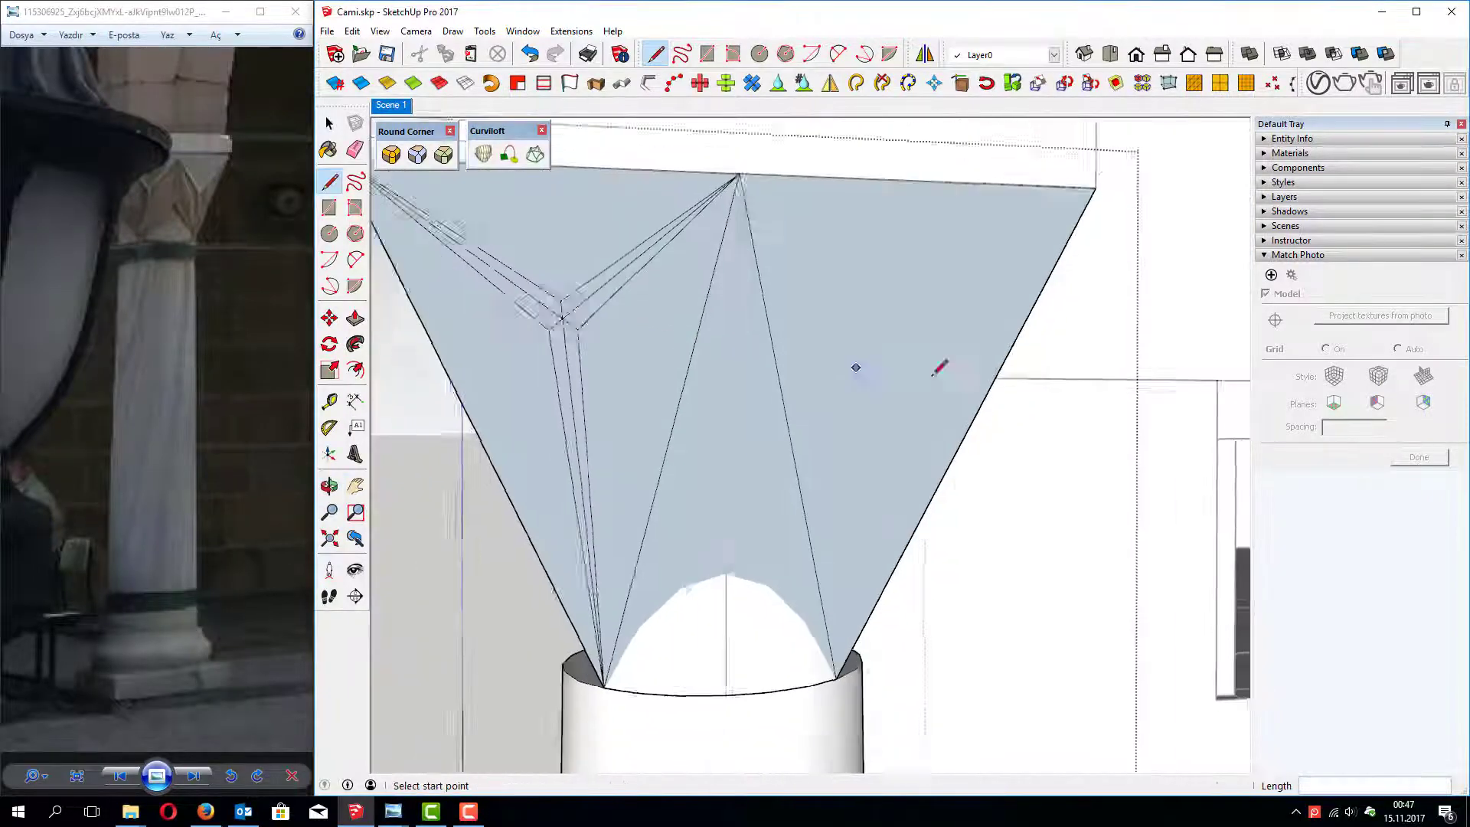
{"action": "scroll", "coordinate": [1060, 383], "scroll_direction": "down", "scroll_amount": 3}
{"action": "middle_click_drag", "start_coordinate": [1060, 384], "coordinate": [692, 390]}
{"action": "scroll", "coordinate": [788, 369], "scroll_direction": "up", "scroll_amount": 2}
{"action": "scroll", "coordinate": [797, 371], "scroll_direction": "up", "scroll_amount": 1}
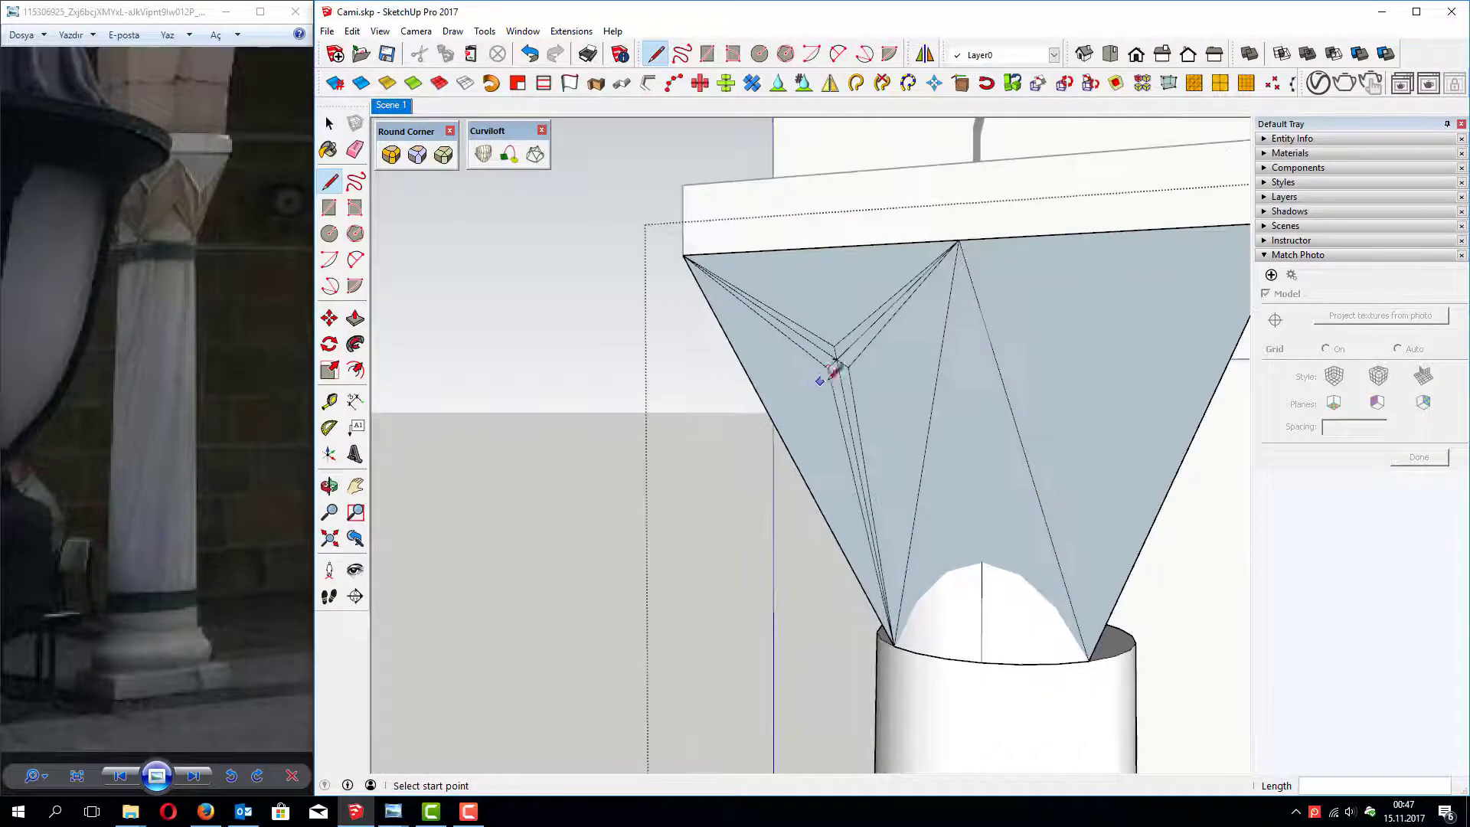
{"action": "scroll", "coordinate": [842, 345], "scroll_direction": "up", "scroll_amount": 3}
{"action": "mouse_move", "coordinate": [847, 338]}
{"action": "middle_mouse_down"}
{"action": "mouse_move", "coordinate": [791, 401]}
{"action": "mouse_move", "coordinate": [927, 372]}
{"action": "middle_mouse_up"}
{"action": "scroll", "coordinate": [926, 371], "scroll_direction": "down", "scroll_amount": 1}
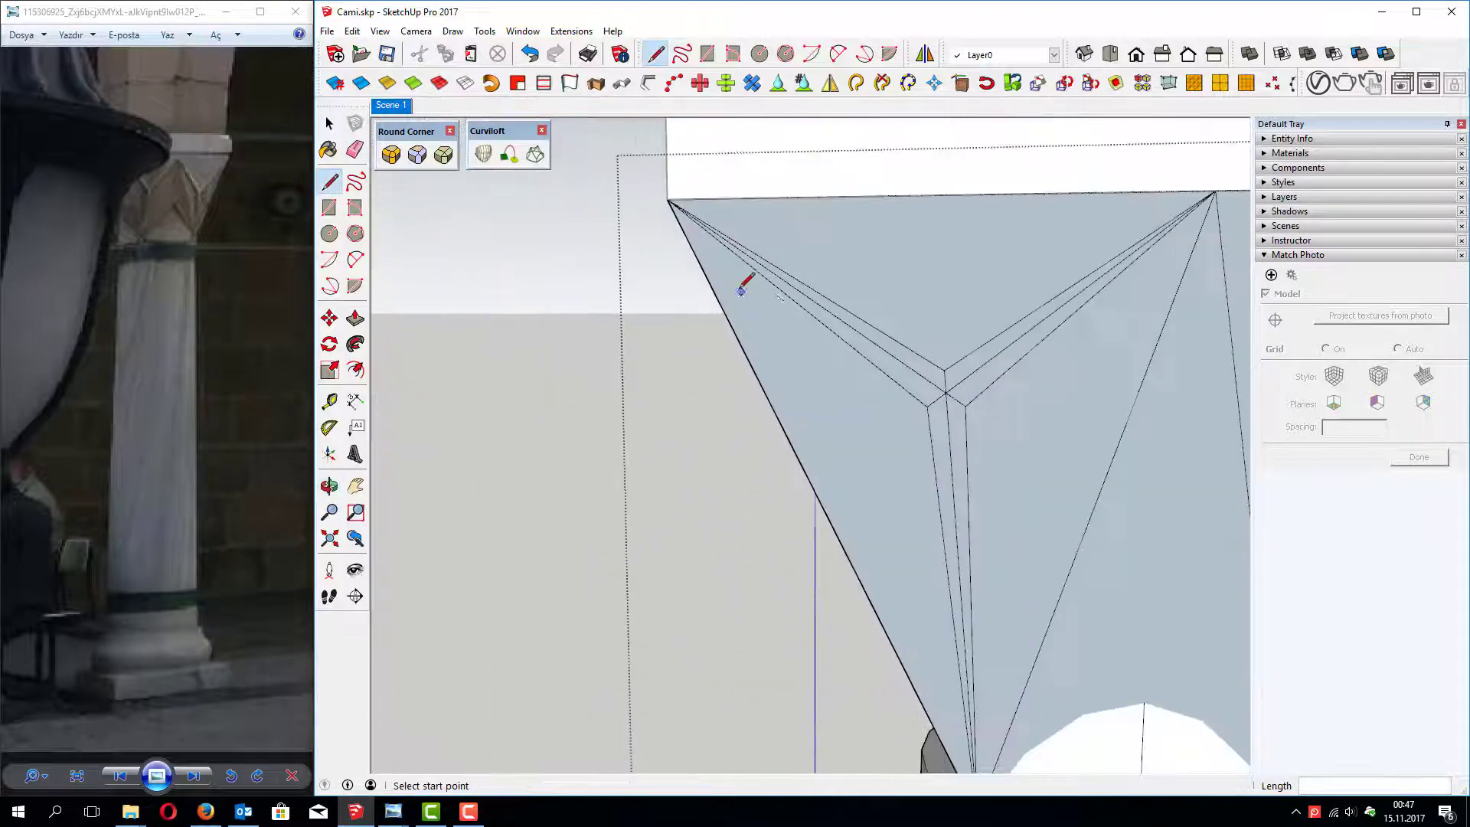
{"action": "scroll", "coordinate": [748, 279], "scroll_direction": "down", "scroll_amount": 3}
{"action": "scroll", "coordinate": [703, 253], "scroll_direction": "down", "scroll_amount": 2}
{"action": "scroll", "coordinate": [812, 337], "scroll_direction": "up", "scroll_amount": 5}
Step: Draw short 0,01 m offset edges along the green axis on the capital facet
{"action": "scroll", "coordinate": [811, 338], "scroll_direction": "down", "scroll_amount": 2}
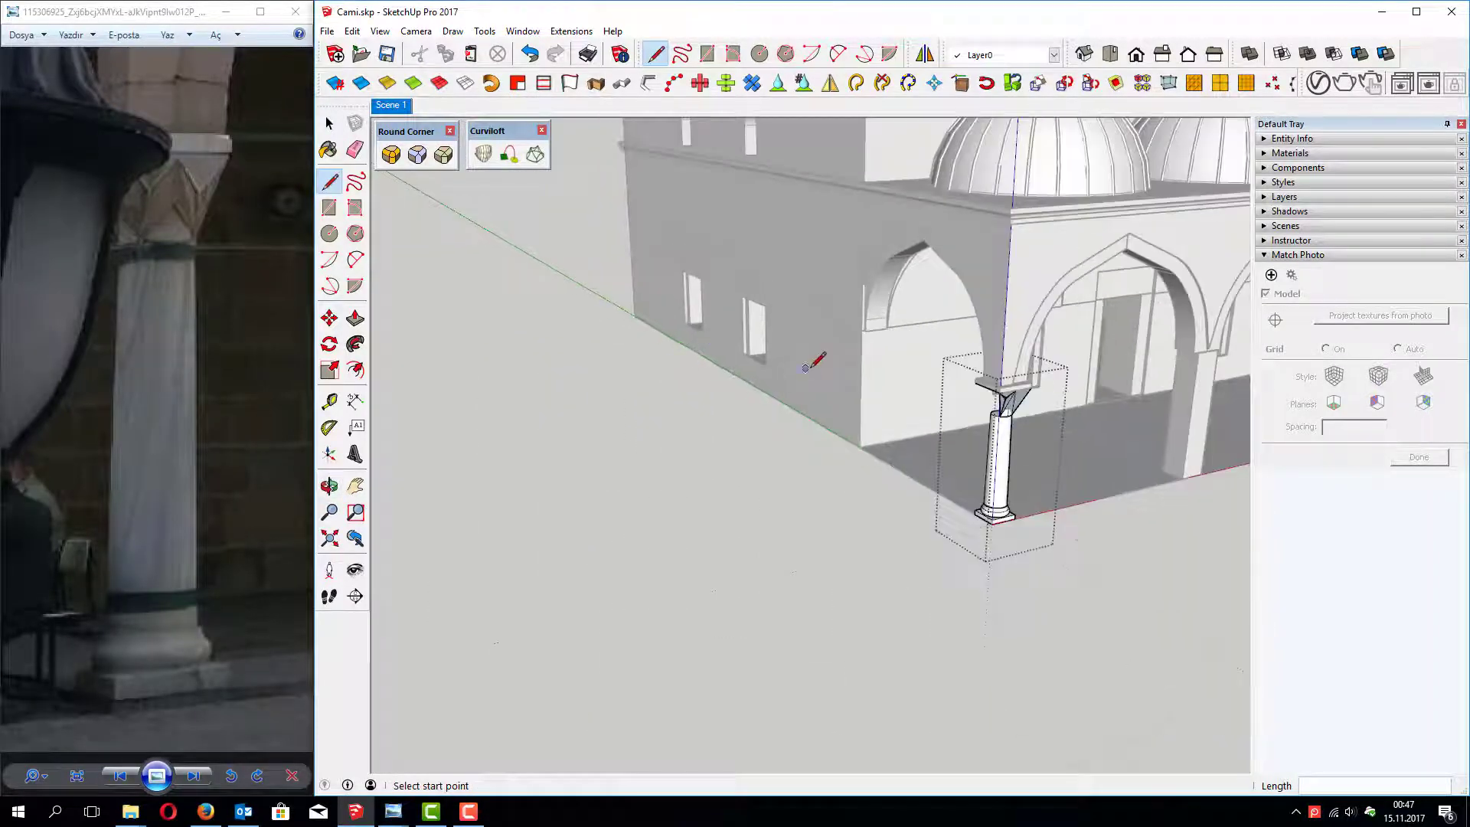
{"action": "mouse_move", "coordinate": [902, 372]}
{"action": "middle_mouse_down"}
{"action": "mouse_move", "coordinate": [1151, 390]}
{"action": "mouse_move", "coordinate": [1102, 337]}
{"action": "mouse_move", "coordinate": [1093, 367]}
{"action": "mouse_move", "coordinate": [1136, 390]}
{"action": "mouse_move", "coordinate": [1050, 288]}
{"action": "middle_mouse_up"}
{"action": "scroll", "coordinate": [1151, 390], "scroll_direction": "up", "scroll_amount": 3}
{"action": "scroll", "coordinate": [1101, 337], "scroll_direction": "up", "scroll_amount": 3}
{"action": "scroll", "coordinate": [1037, 332], "scroll_direction": "up", "scroll_amount": 3}
{"action": "scroll", "coordinate": [1050, 289], "scroll_direction": "up", "scroll_amount": 3}
{"action": "scroll", "coordinate": [1017, 269], "scroll_direction": "up", "scroll_amount": 1}
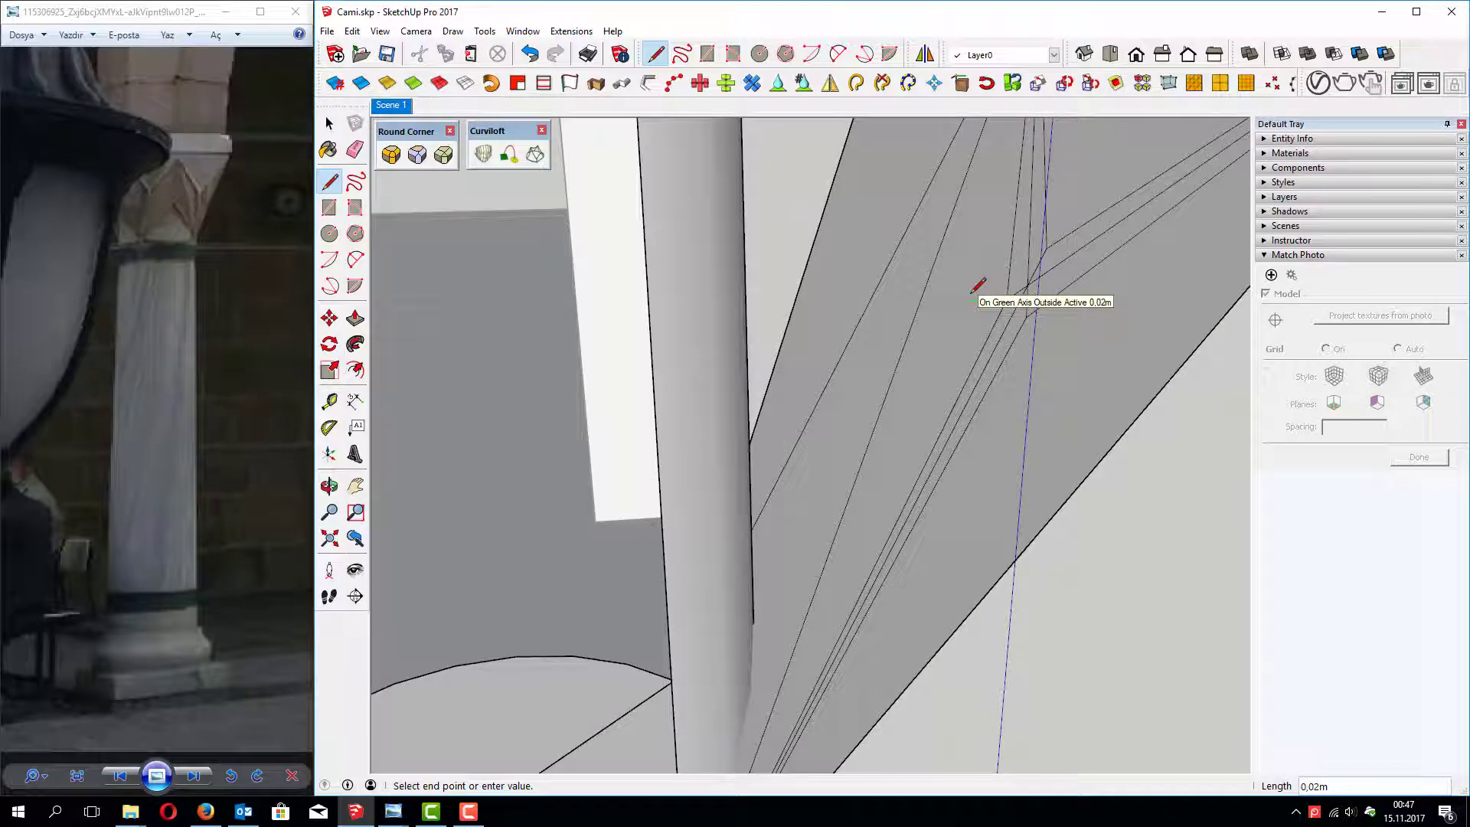
{"action": "key", "text": "Return"}
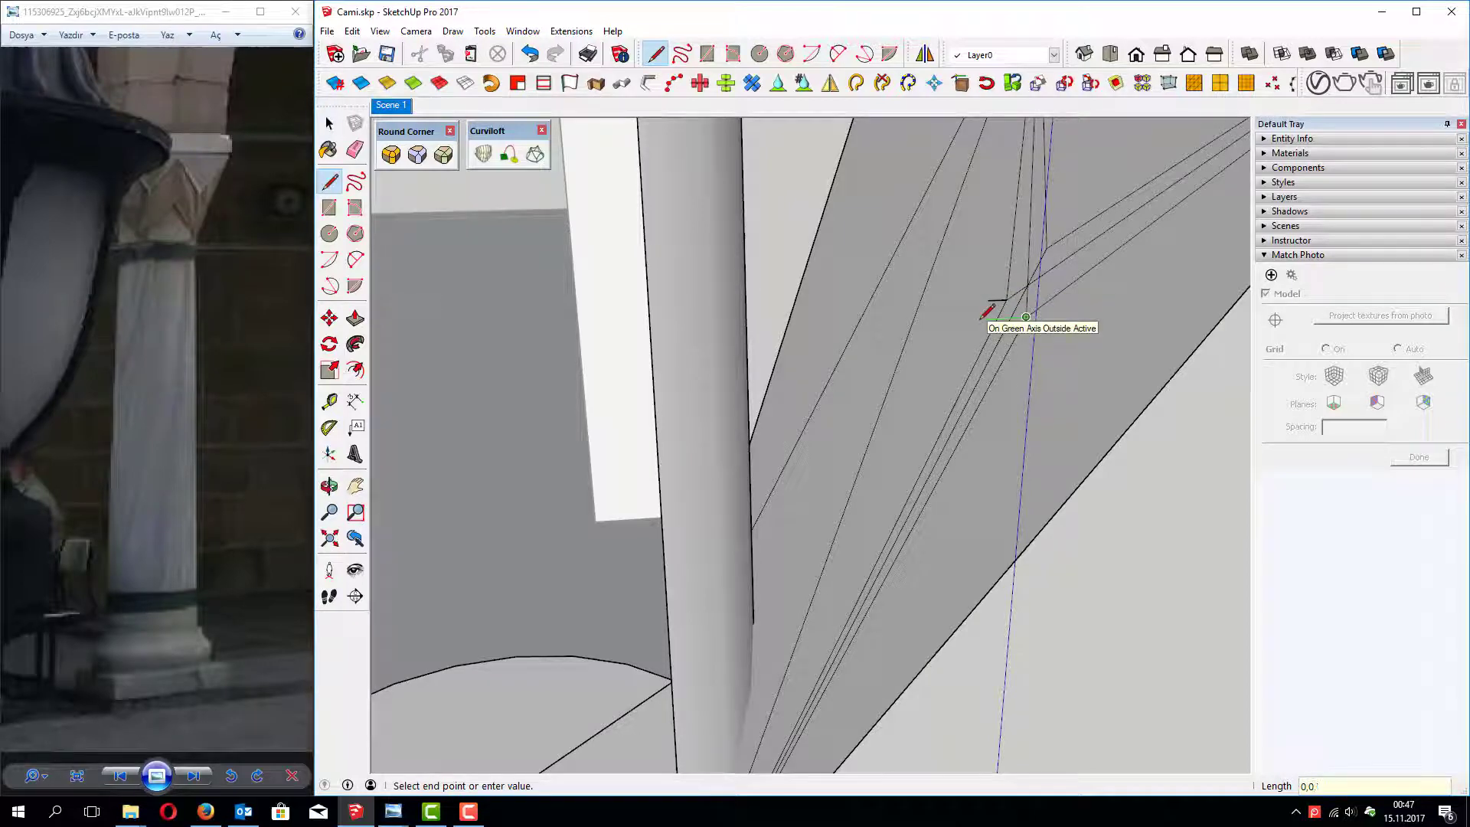
{"action": "type", "text": "1"}
{"action": "key", "text": "Return"}
{"action": "left_click", "coordinate": [1047, 247]}
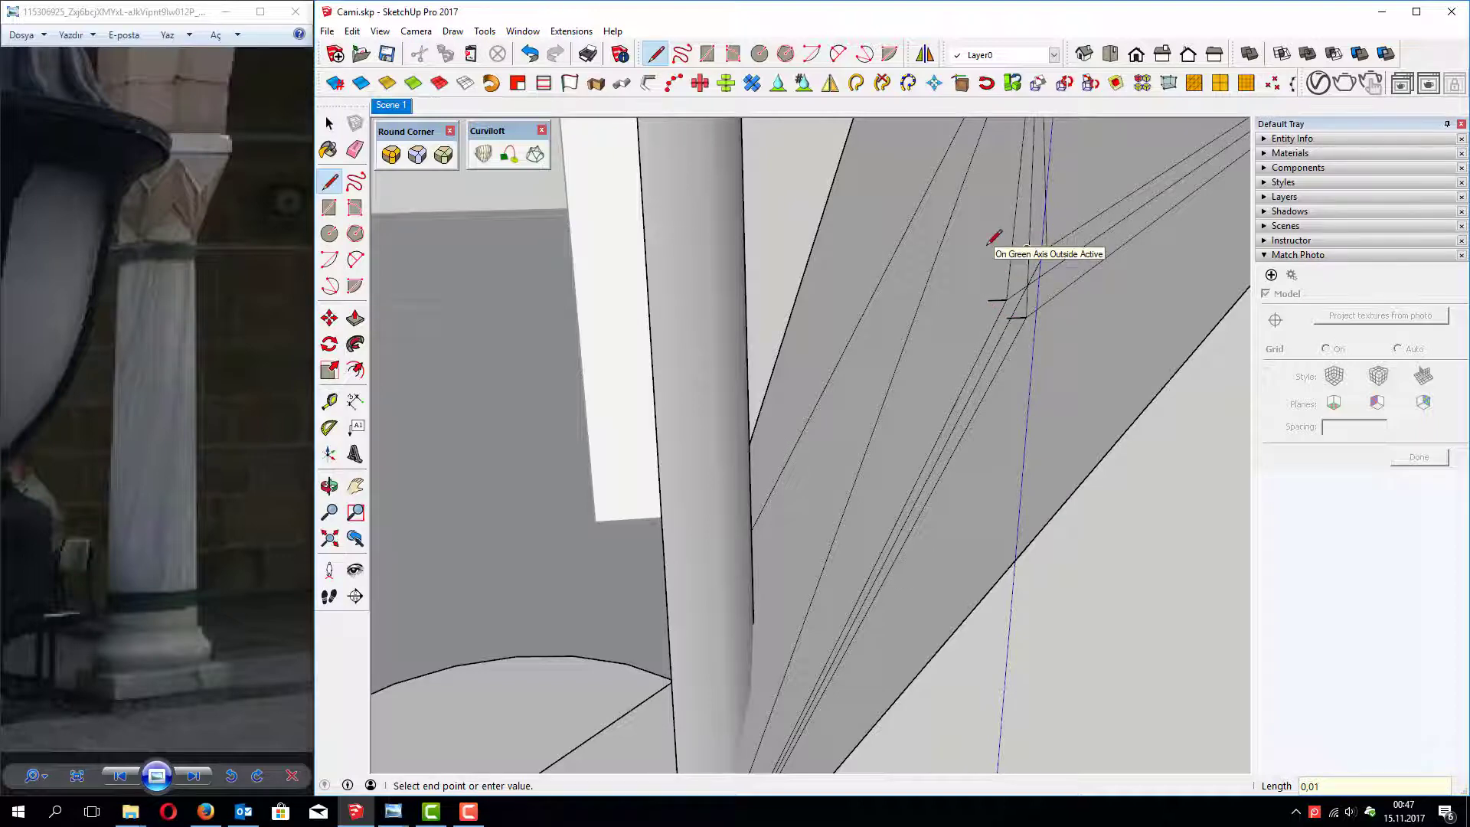
Step: Orbit and pan the view to bring the column's capital to the centre
{"action": "key", "text": "space"}
{"action": "middle_click_drag", "start_coordinate": [1001, 289], "coordinate": [903, 265]}
{"action": "scroll", "coordinate": [975, 329], "scroll_direction": "down", "scroll_amount": 3}
{"action": "scroll", "coordinate": [897, 368], "scroll_direction": "down", "scroll_amount": 2}
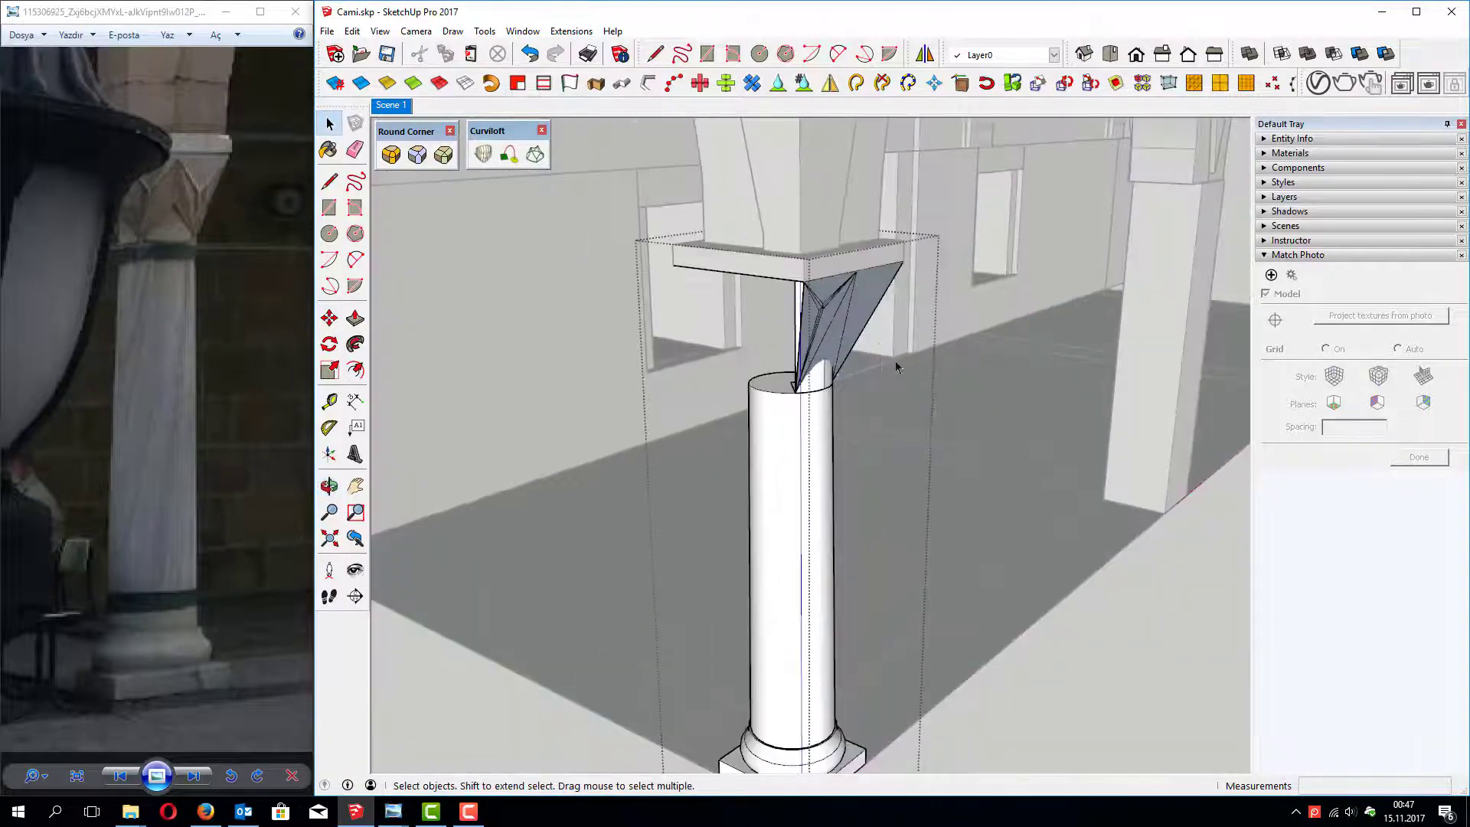
{"action": "middle_click_drag", "start_coordinate": [897, 367], "coordinate": [803, 329]}
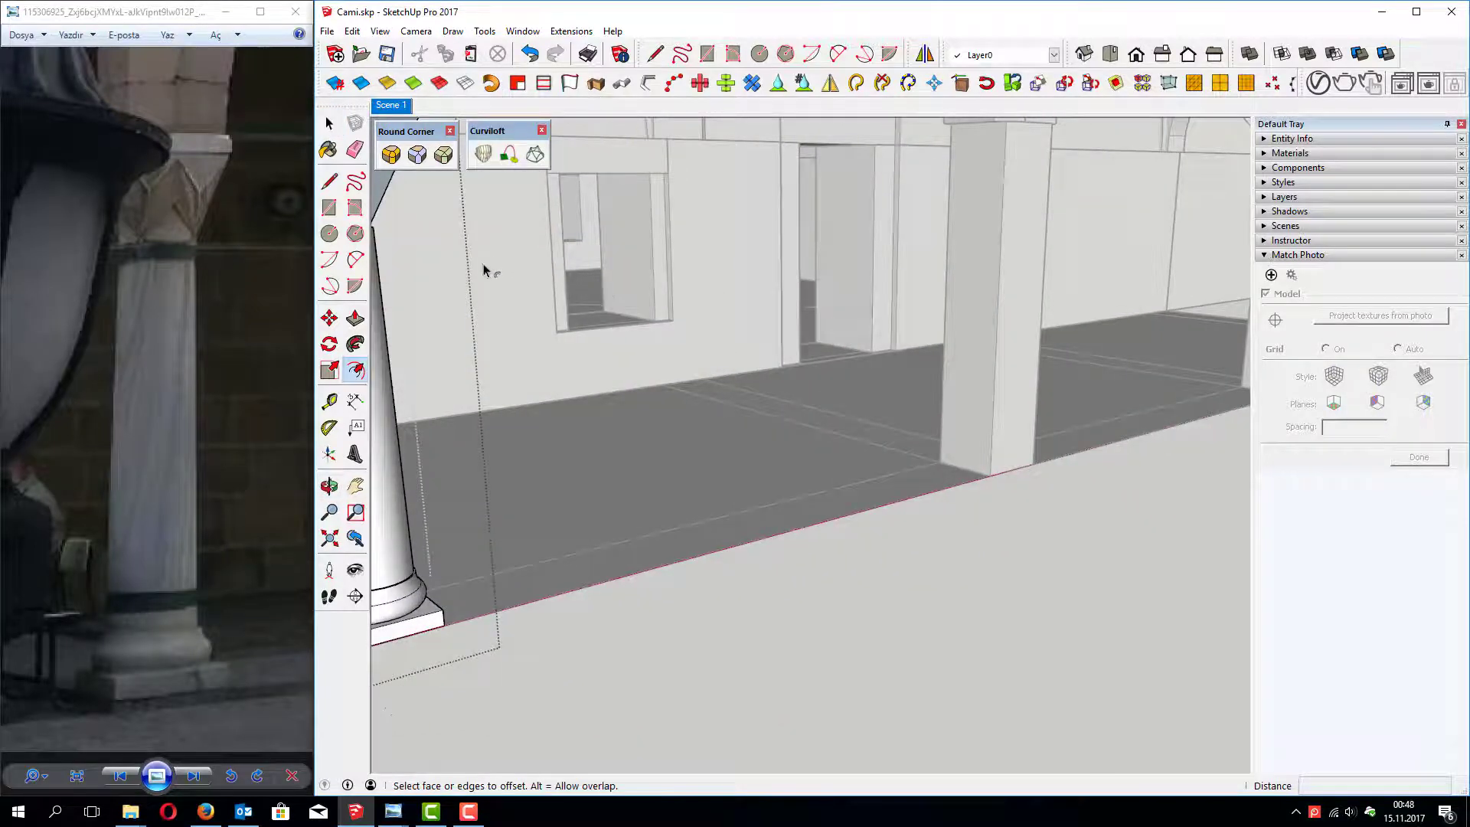
{"action": "key", "text": "h"}
{"action": "mouse_move", "coordinate": [425, 211]}
{"action": "middle_mouse_down"}
{"action": "mouse_move", "coordinate": [847, 321]}
{"action": "mouse_move", "coordinate": [553, 253]}
{"action": "middle_mouse_up"}
{"action": "left_click_drag", "start_coordinate": [553, 253], "coordinate": [674, 295]}
Step: Delete one triangular facet of the capital, leaving an opening
{"action": "scroll", "coordinate": [673, 295], "scroll_direction": "up", "scroll_amount": 1}
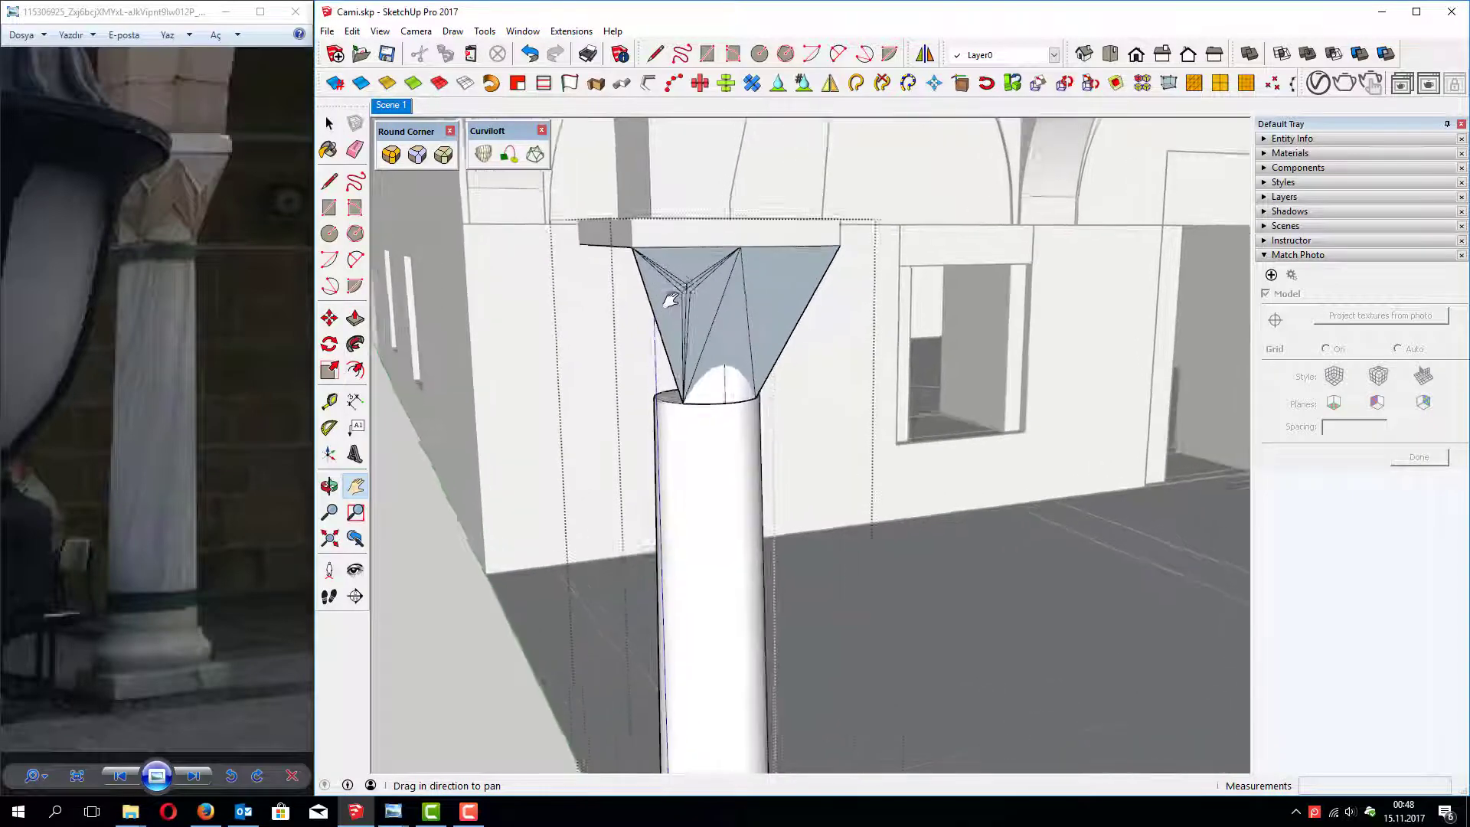
{"action": "scroll", "coordinate": [677, 299], "scroll_direction": "up", "scroll_amount": 2}
{"action": "scroll", "coordinate": [677, 298], "scroll_direction": "up", "scroll_amount": 1}
{"action": "scroll", "coordinate": [677, 299], "scroll_direction": "up", "scroll_amount": 1}
{"action": "scroll", "coordinate": [620, 308], "scroll_direction": "up", "scroll_amount": 2}
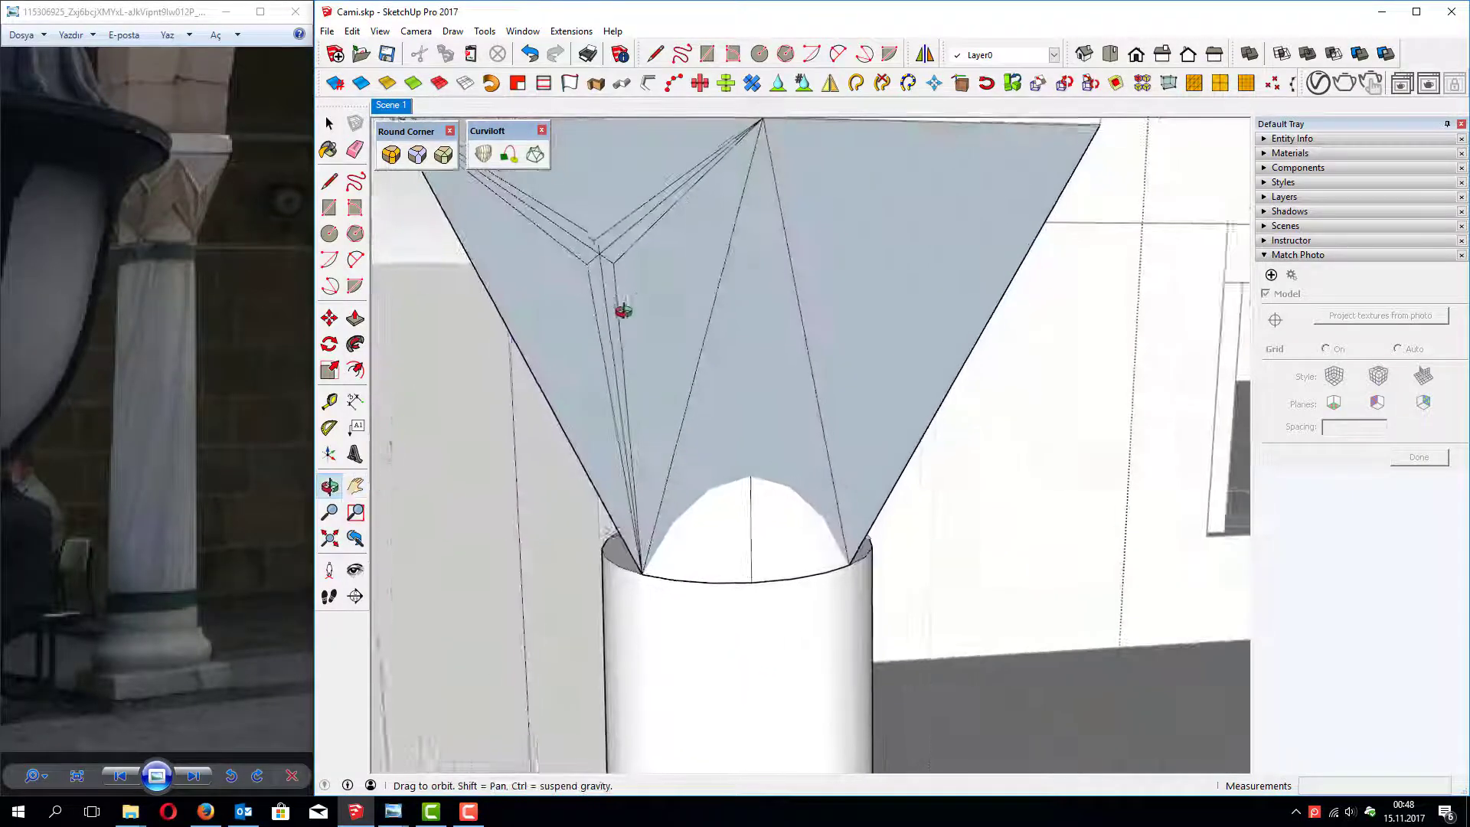
{"action": "key", "text": "space"}
{"action": "left_click", "coordinate": [601, 266]}
{"action": "key", "text": "Delete"}
{"action": "mouse_move", "coordinate": [601, 266]}
{"action": "middle_mouse_down"}
{"action": "mouse_move", "coordinate": [561, 289]}
{"action": "mouse_move", "coordinate": [531, 282]}
{"action": "mouse_move", "coordinate": [530, 247]}
{"action": "middle_mouse_up"}
Step: Draw lines from the capital's corner vertex to the column top edge and the top corner
{"action": "key", "text": "l"}
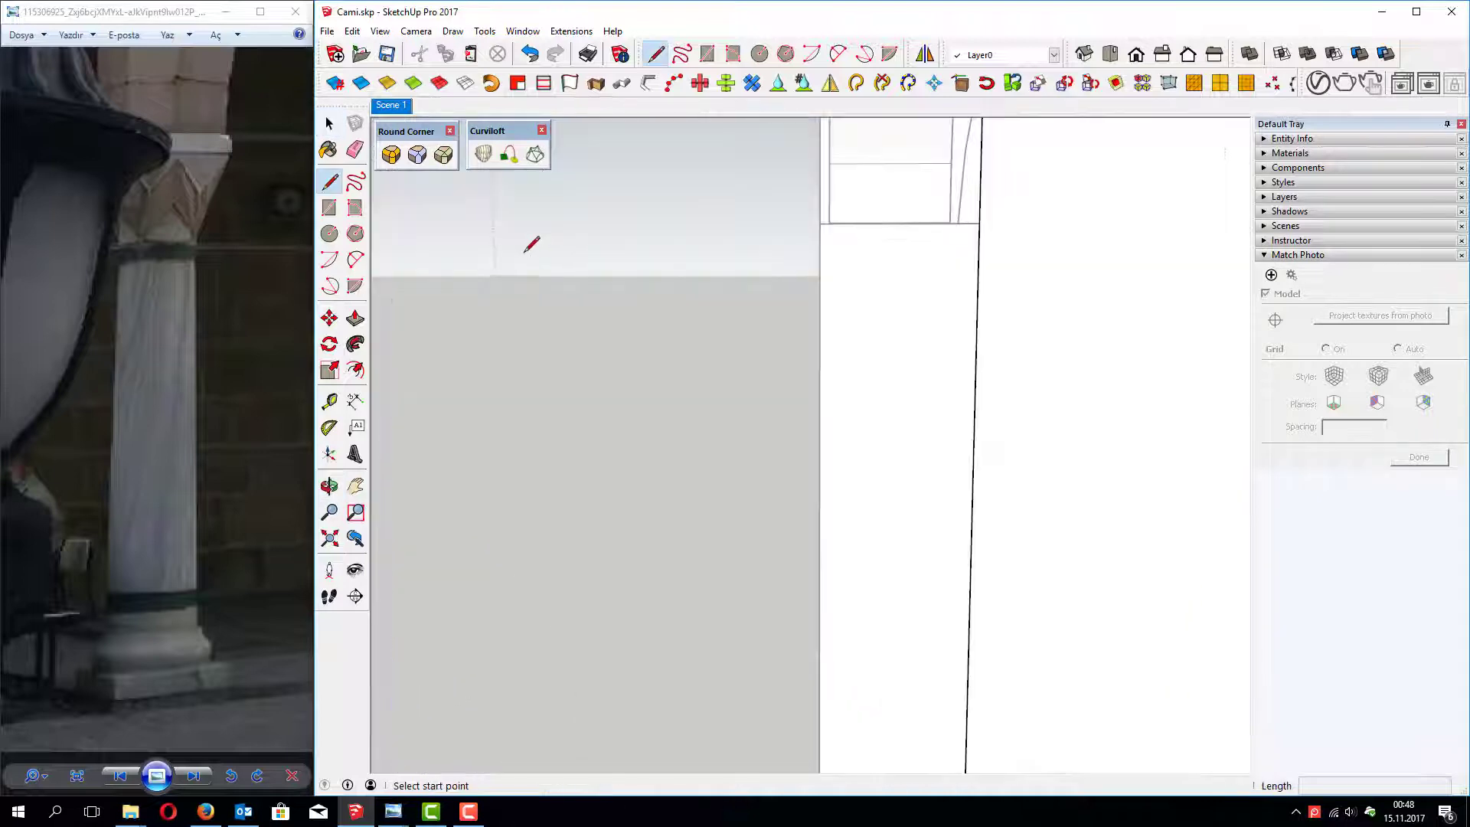
{"action": "scroll", "coordinate": [530, 247], "scroll_direction": "up", "scroll_amount": 2}
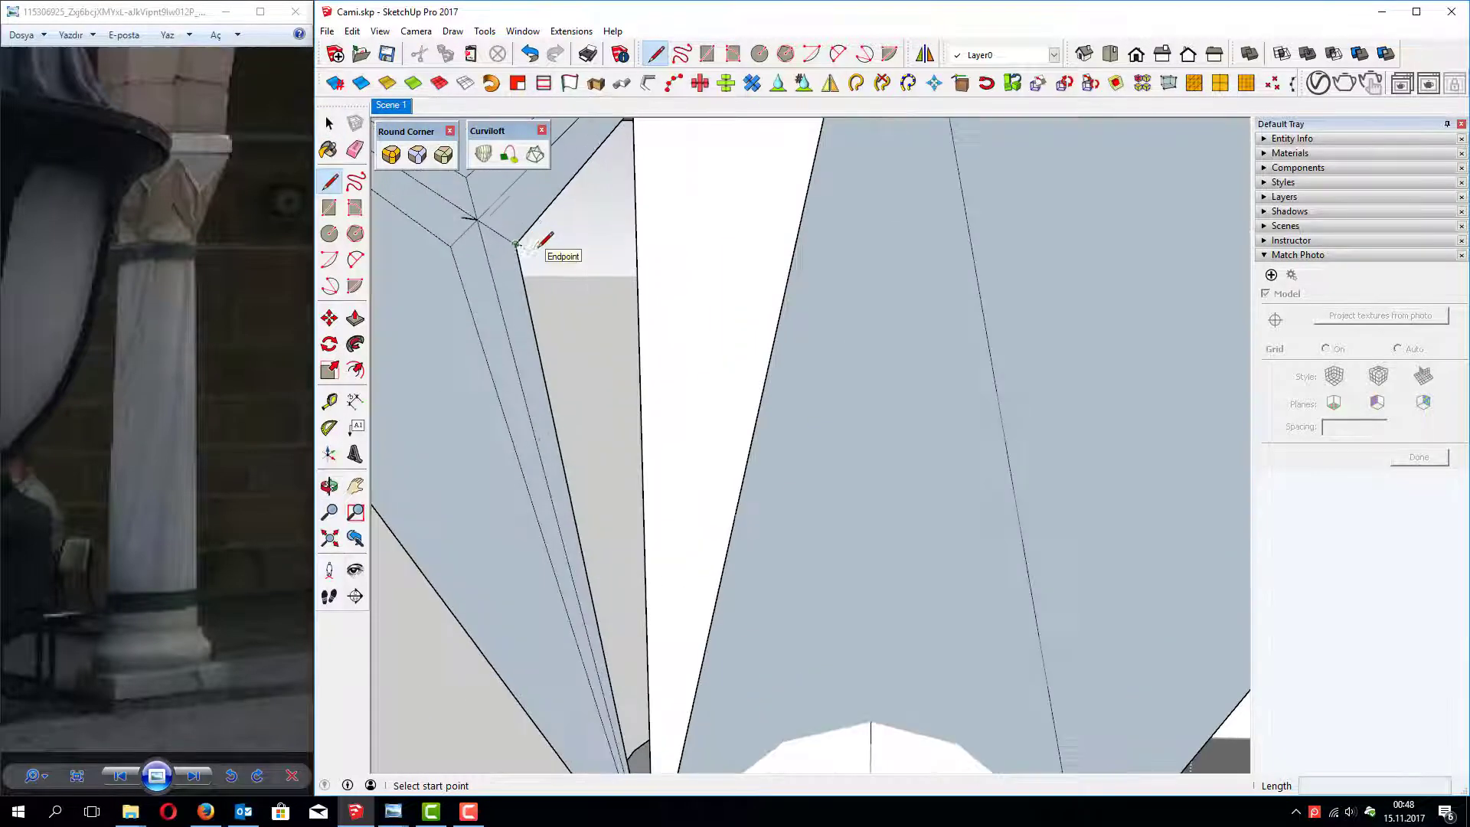
{"action": "left_click", "coordinate": [521, 245]}
{"action": "scroll", "coordinate": [613, 337], "scroll_direction": "down", "scroll_amount": 3}
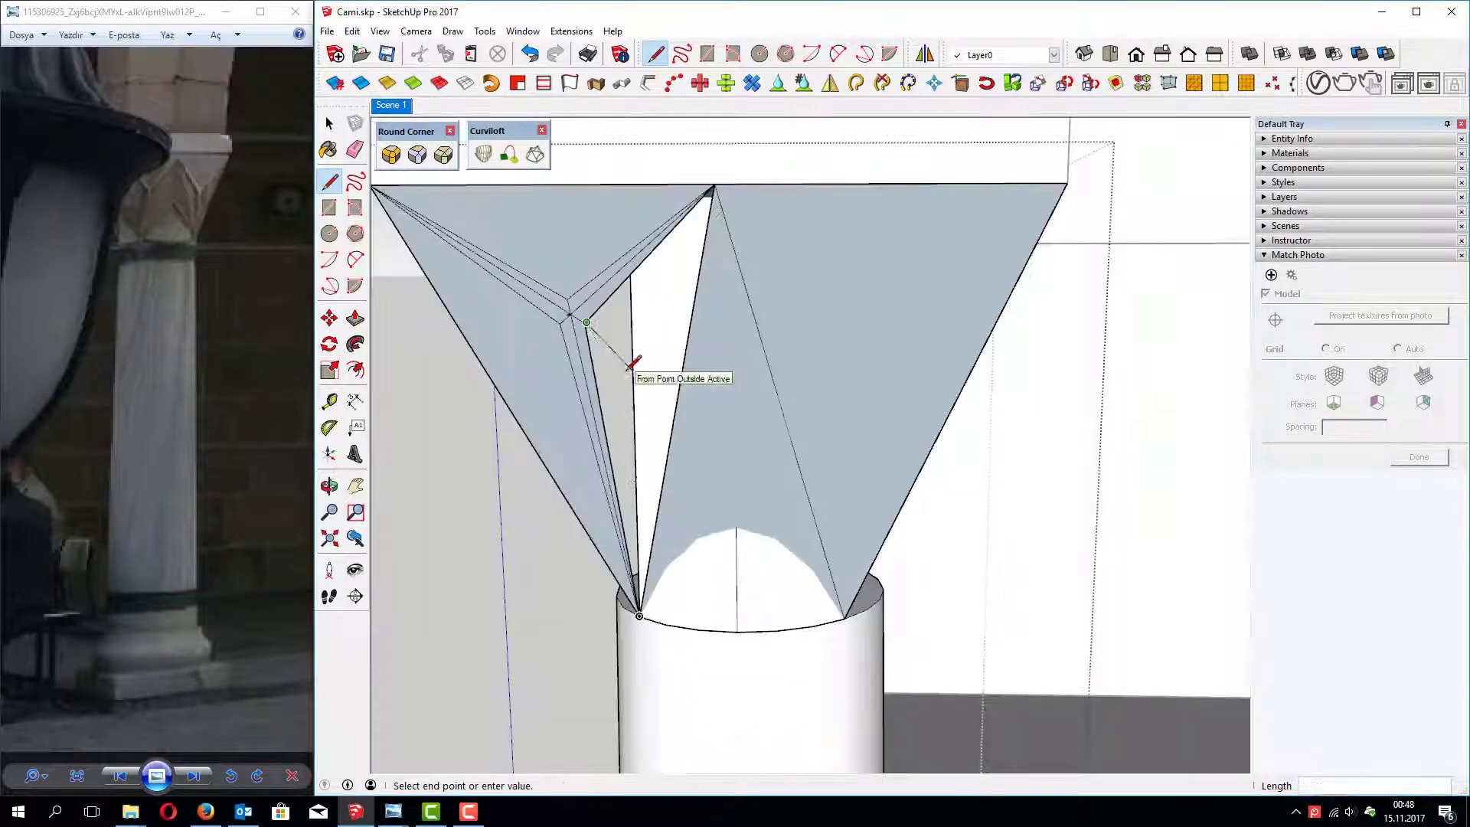
{"action": "left_click", "coordinate": [652, 619]}
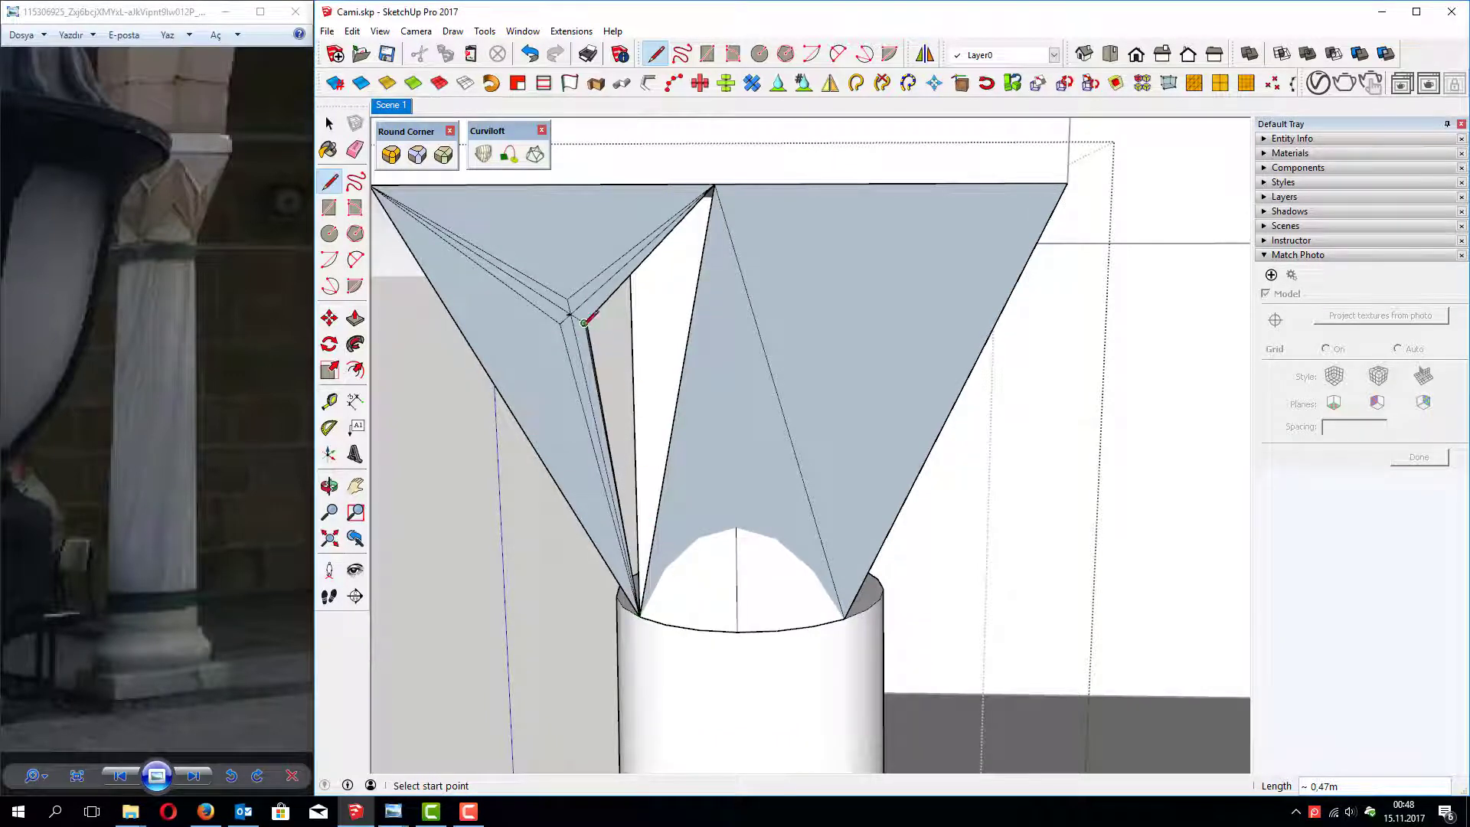
{"action": "scroll", "coordinate": [585, 322], "scroll_direction": "up", "scroll_amount": 2}
{"action": "scroll", "coordinate": [585, 321], "scroll_direction": "up", "scroll_amount": 1}
{"action": "left_click", "coordinate": [586, 320]}
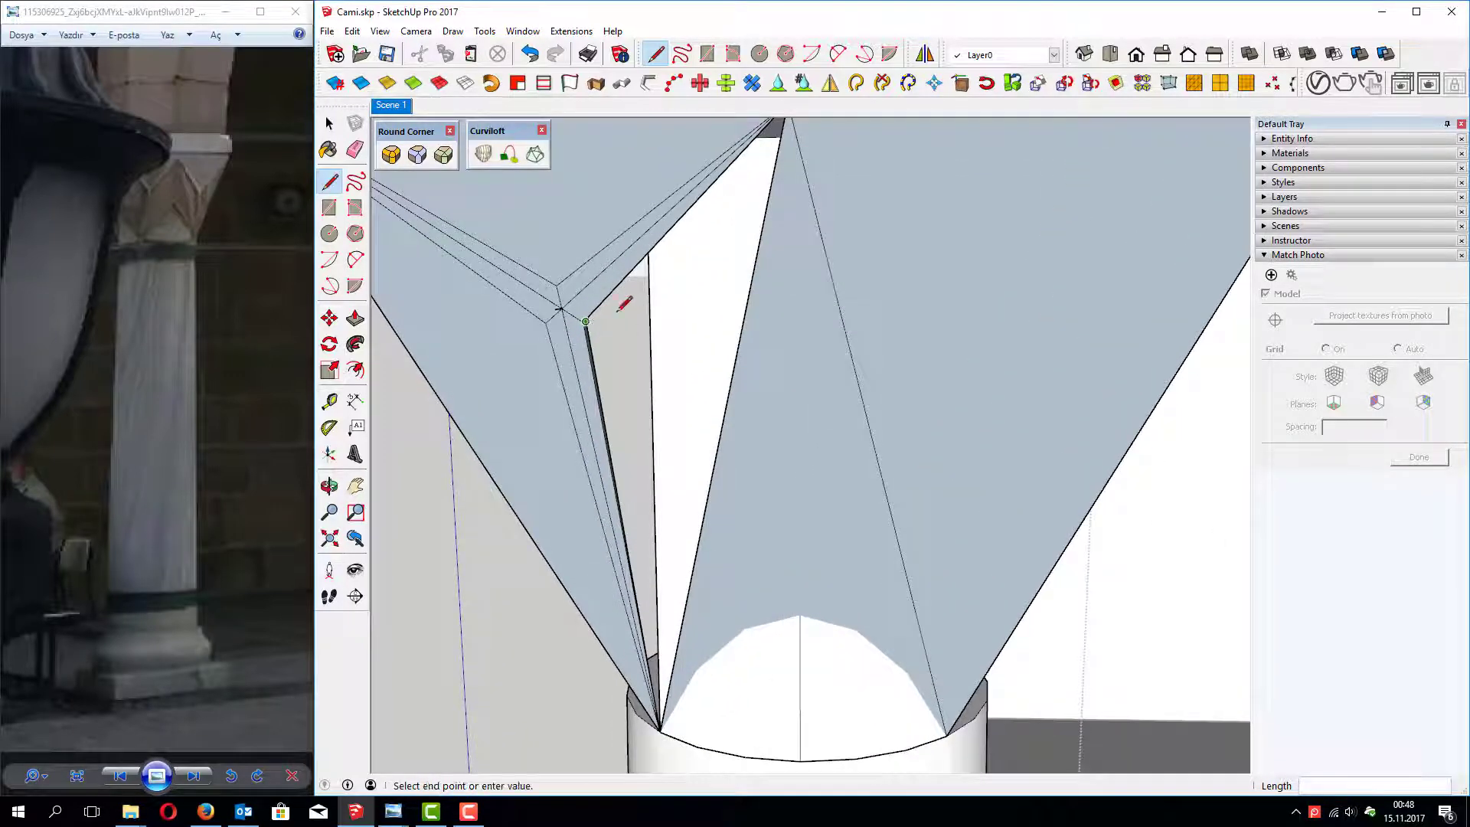
{"action": "scroll", "coordinate": [597, 314], "scroll_direction": "down", "scroll_amount": 3}
{"action": "left_click", "coordinate": [770, 181]}
Step: Erase the old diagonal and vertical edges at the groove corner
{"action": "key", "text": "space"}
{"action": "scroll", "coordinate": [612, 326], "scroll_direction": "up", "scroll_amount": 1}
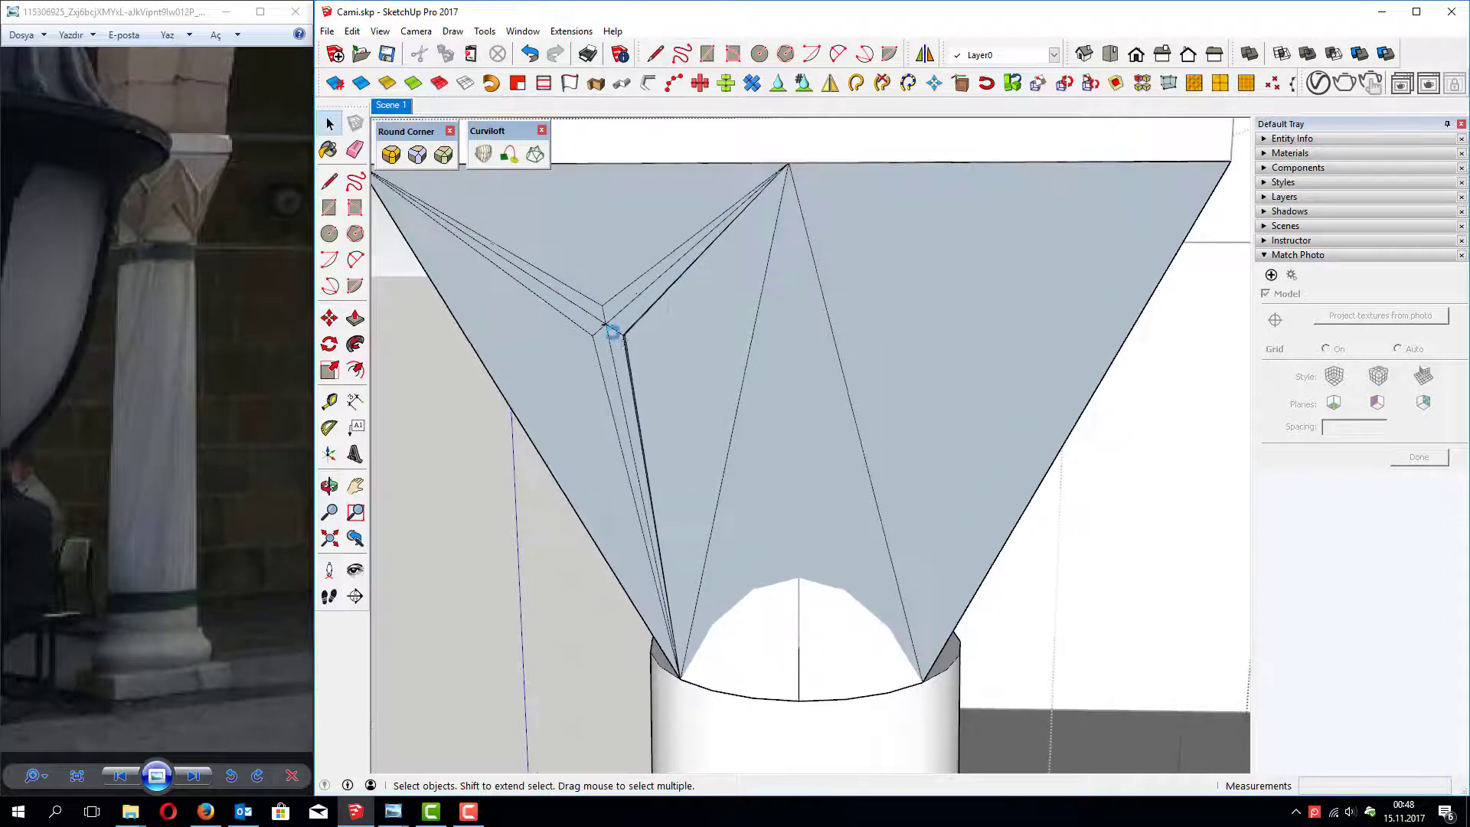
{"action": "scroll", "coordinate": [612, 329], "scroll_direction": "up", "scroll_amount": 2}
{"action": "scroll", "coordinate": [616, 337], "scroll_direction": "up", "scroll_amount": 1}
{"action": "left_click", "coordinate": [622, 343]}
{"action": "key", "text": "Delete"}
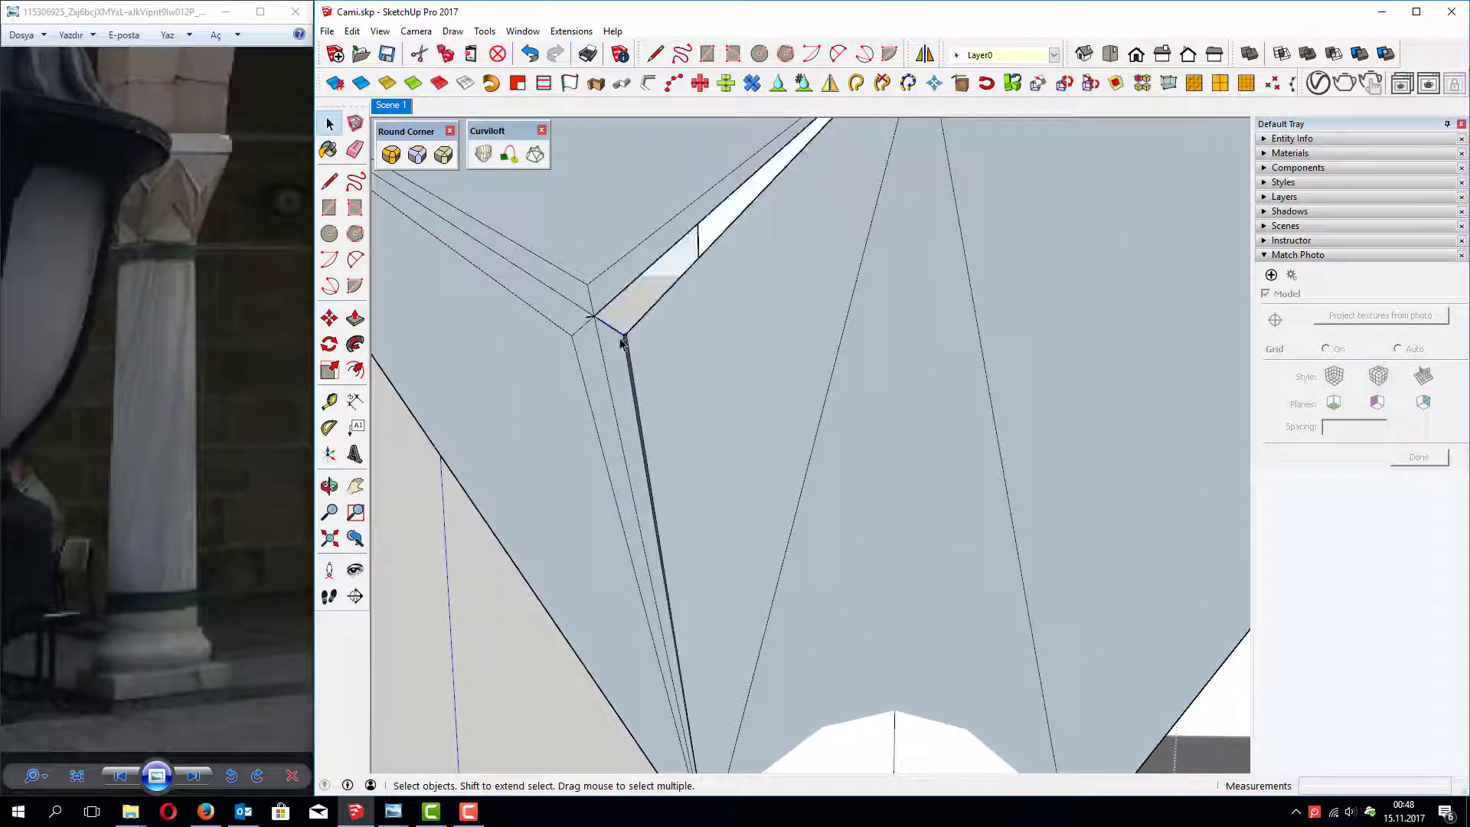
{"action": "key", "text": "Delete"}
{"action": "left_click", "coordinate": [626, 344]}
{"action": "key", "text": "Delete"}
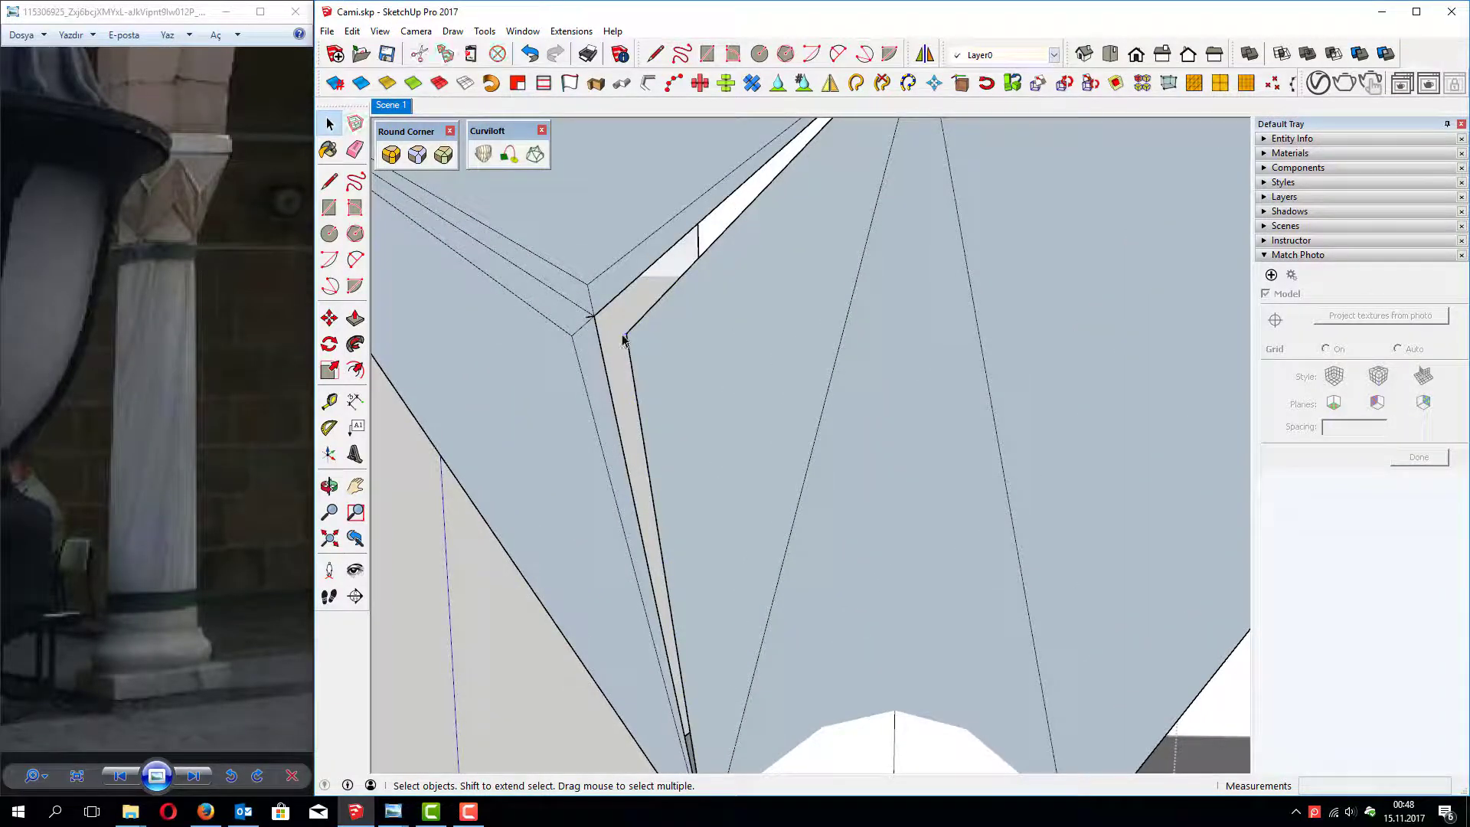
Step: Draw edges across the groove corner and from the inner groove vertex to the top apex
{"action": "key", "text": "l"}
{"action": "left_click", "coordinate": [627, 333]}
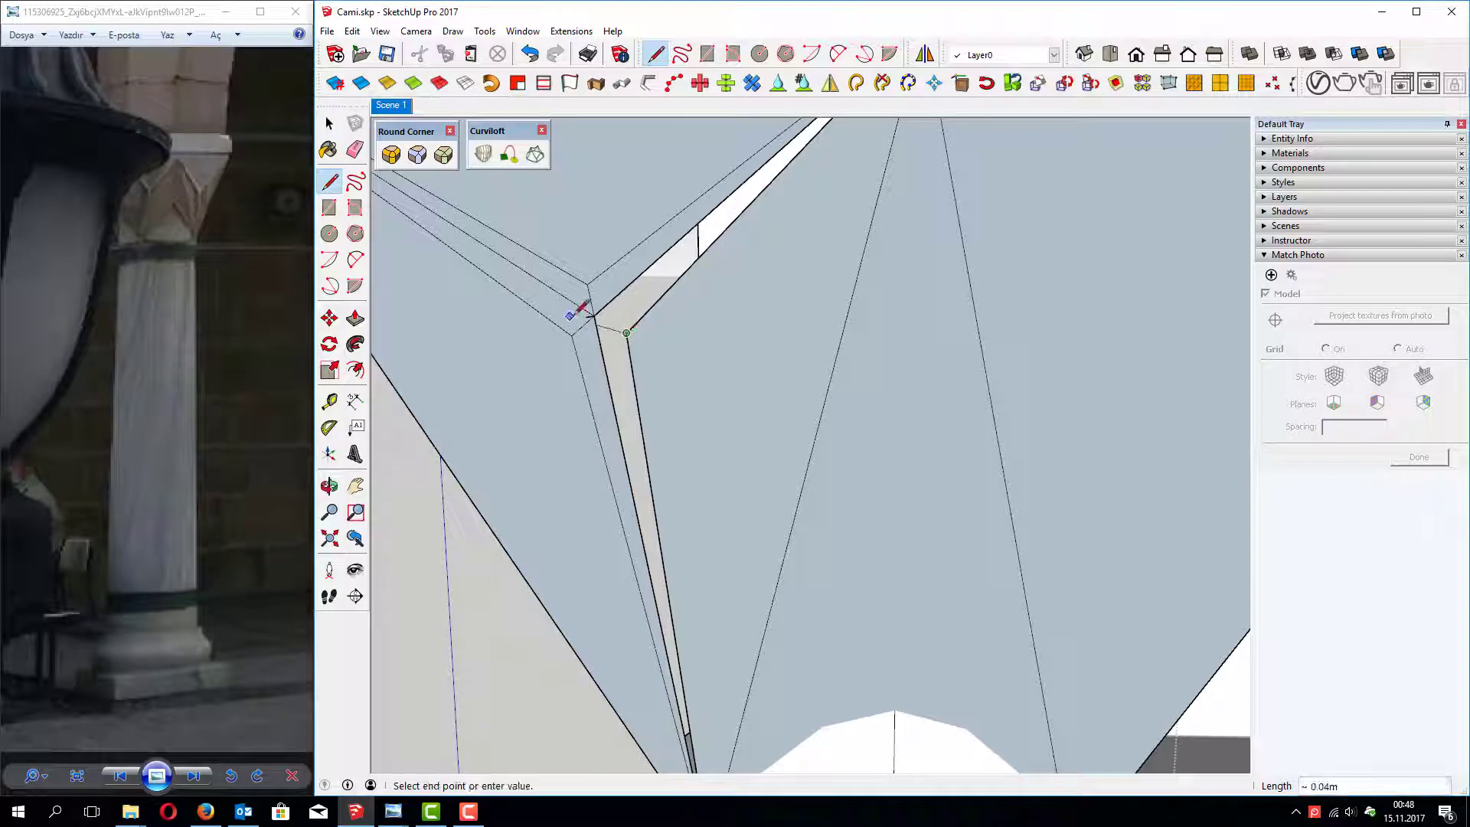
{"action": "scroll", "coordinate": [590, 314], "scroll_direction": "up", "scroll_amount": 2}
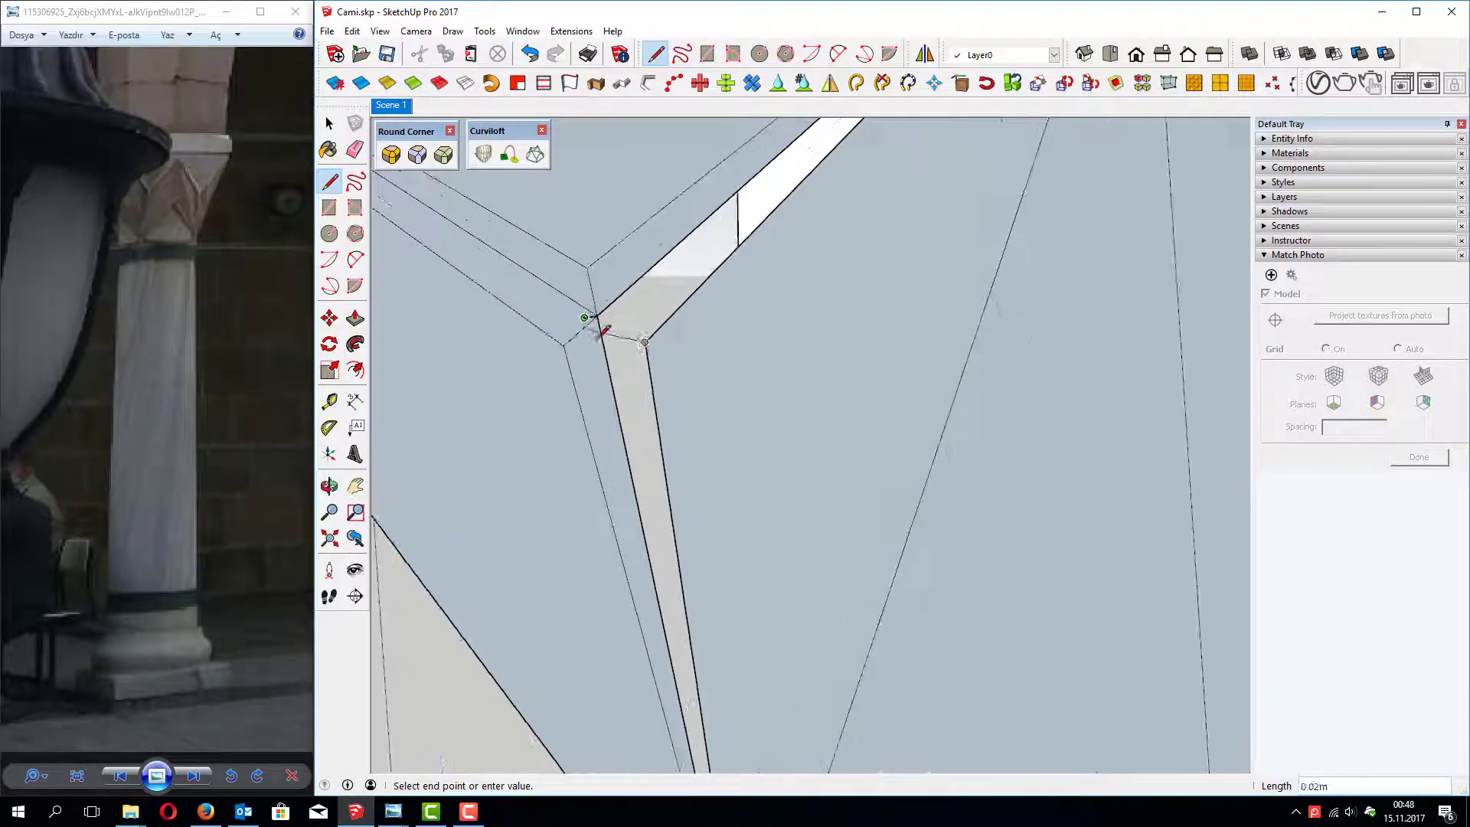
{"action": "scroll", "coordinate": [579, 307], "scroll_direction": "up", "scroll_amount": 3}
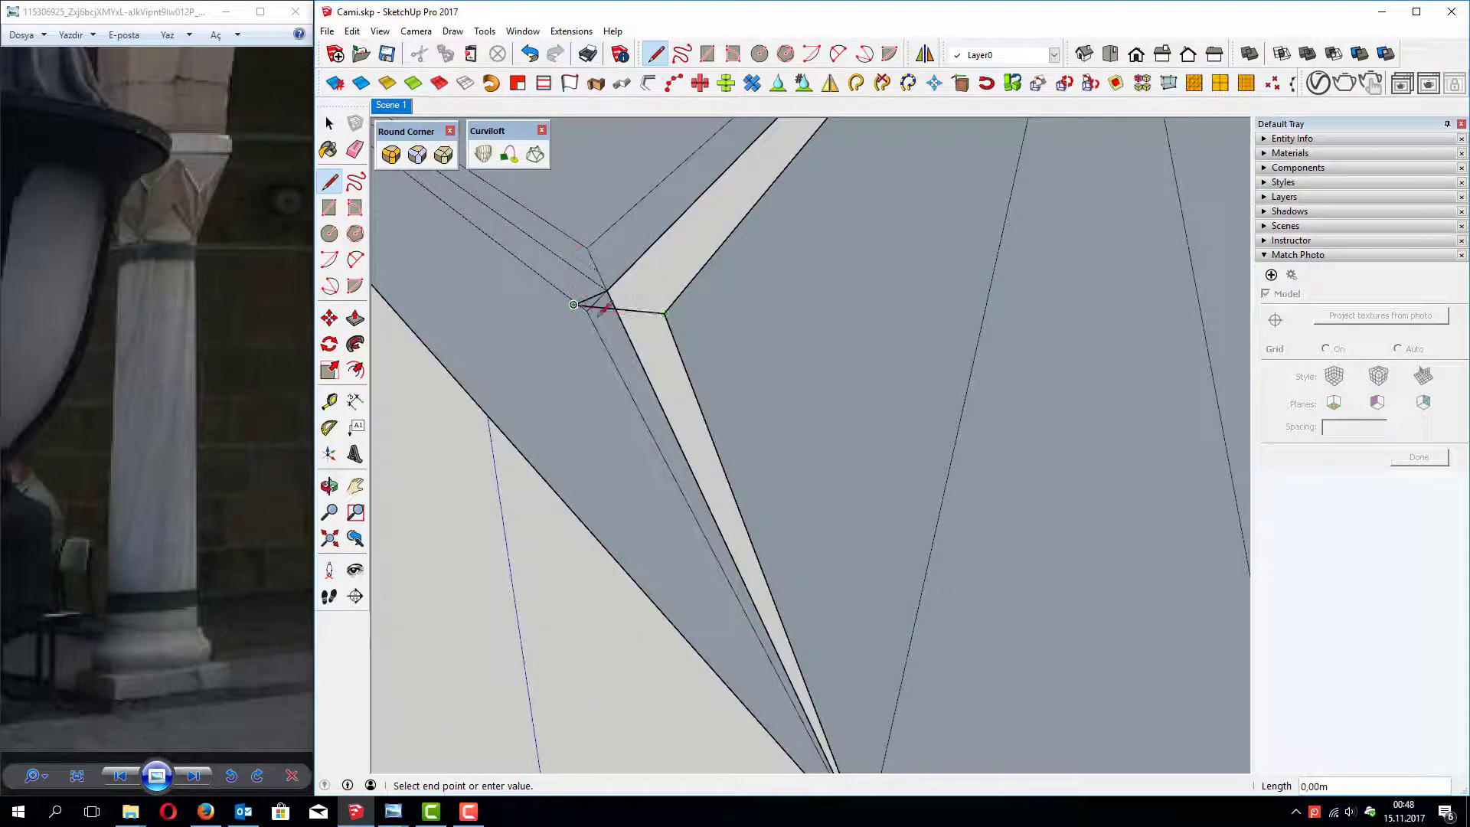
{"action": "scroll", "coordinate": [643, 320], "scroll_direction": "down", "scroll_amount": 2}
{"action": "left_click", "coordinate": [671, 325]}
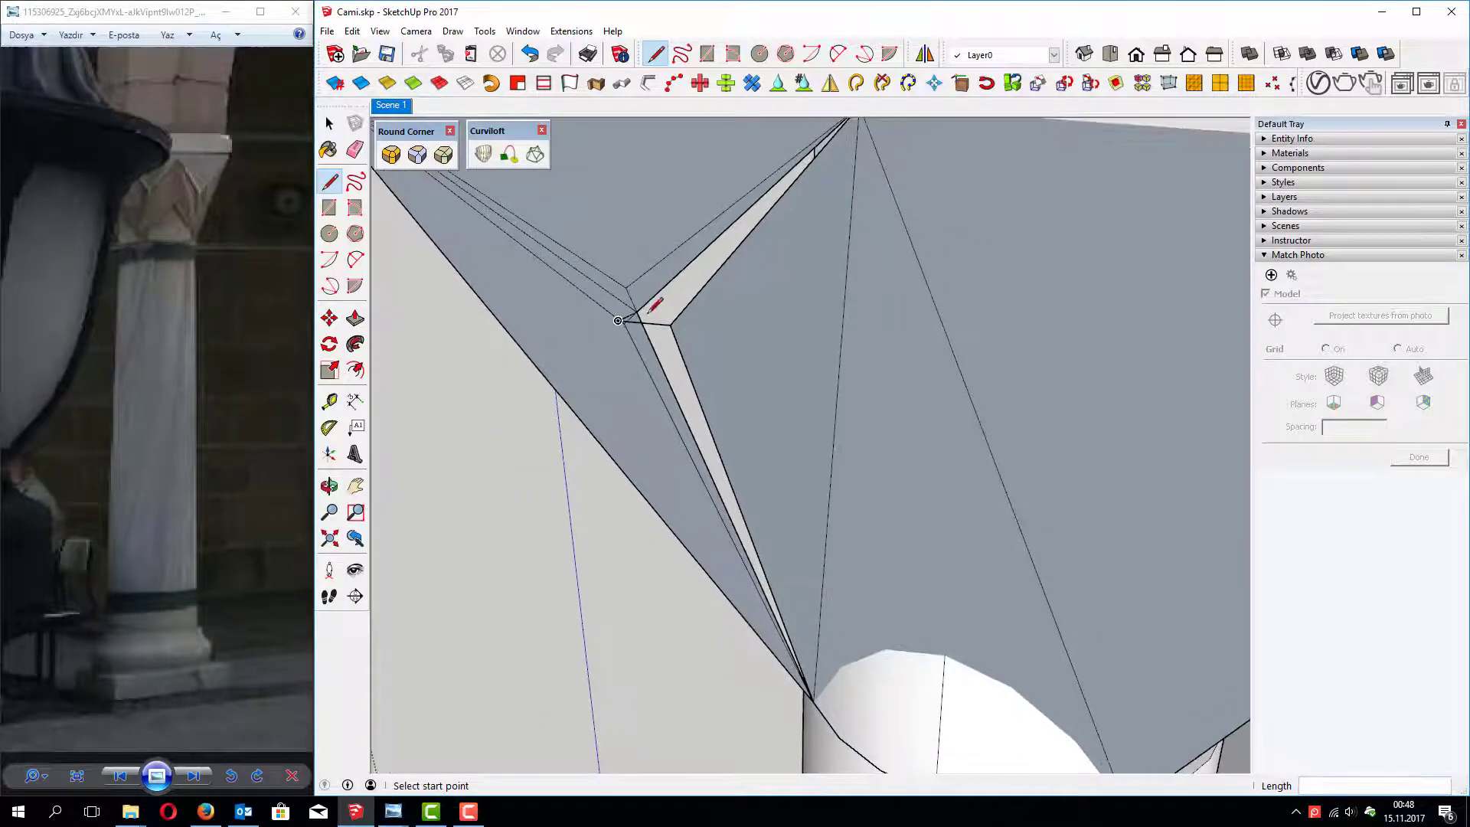
{"action": "left_click", "coordinate": [618, 320]}
{"action": "scroll", "coordinate": [869, 230], "scroll_direction": "down", "scroll_amount": 1}
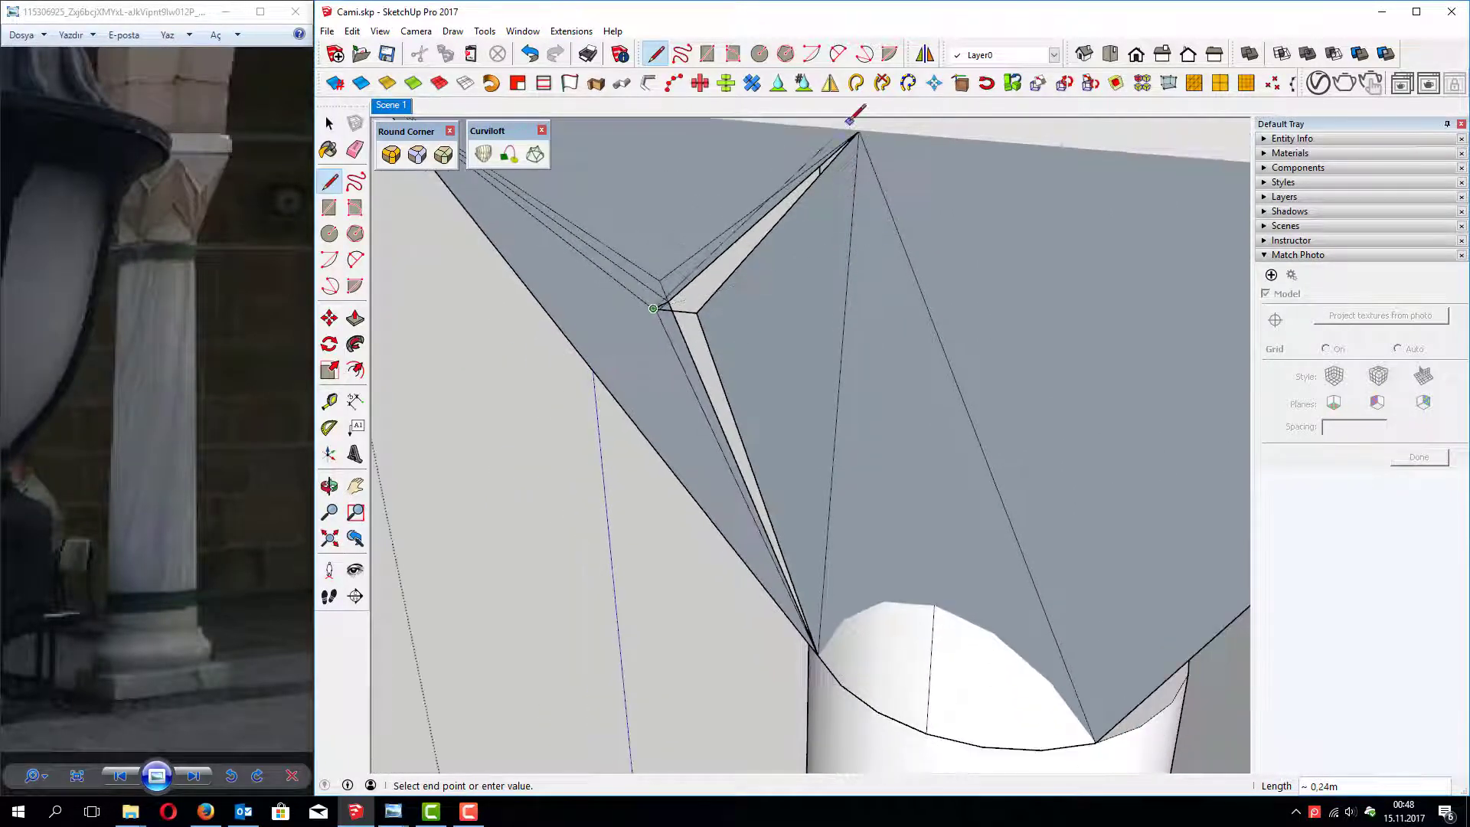
{"action": "left_click", "coordinate": [860, 130]}
Step: Draw an edge from the capital's inner apex to the lower apex above the shaft
{"action": "middle_click_drag", "start_coordinate": [673, 245], "coordinate": [885, 352]}
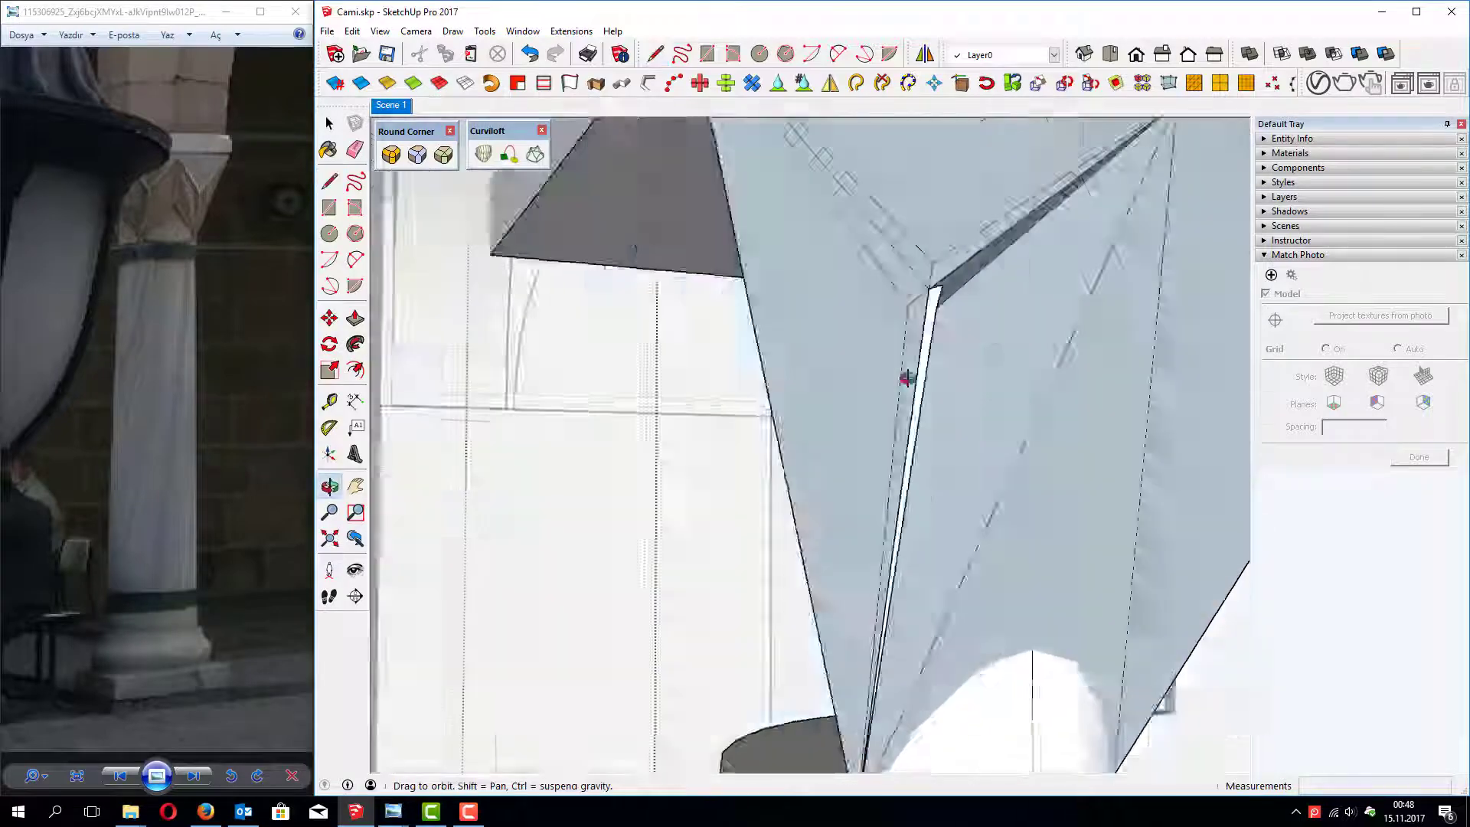
{"action": "scroll", "coordinate": [885, 353], "scroll_direction": "down", "scroll_amount": 3}
{"action": "scroll", "coordinate": [743, 335], "scroll_direction": "up", "scroll_amount": 2}
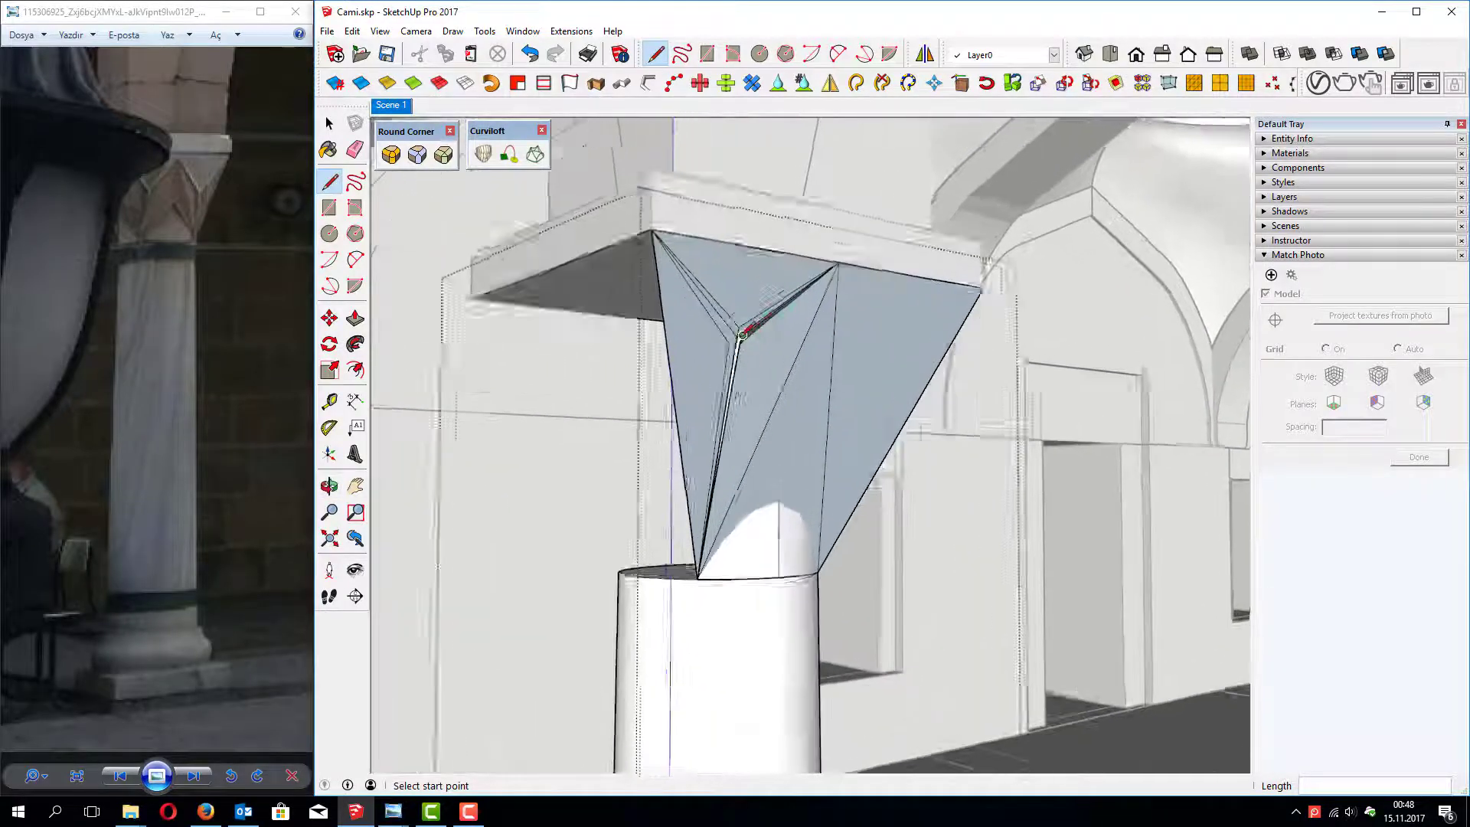
{"action": "scroll", "coordinate": [743, 334], "scroll_direction": "up", "scroll_amount": 2}
{"action": "scroll", "coordinate": [767, 404], "scroll_direction": "down", "scroll_amount": 2}
{"action": "middle_click_drag", "start_coordinate": [768, 404], "coordinate": [878, 458]}
{"action": "scroll", "coordinate": [836, 420], "scroll_direction": "up", "scroll_amount": 3}
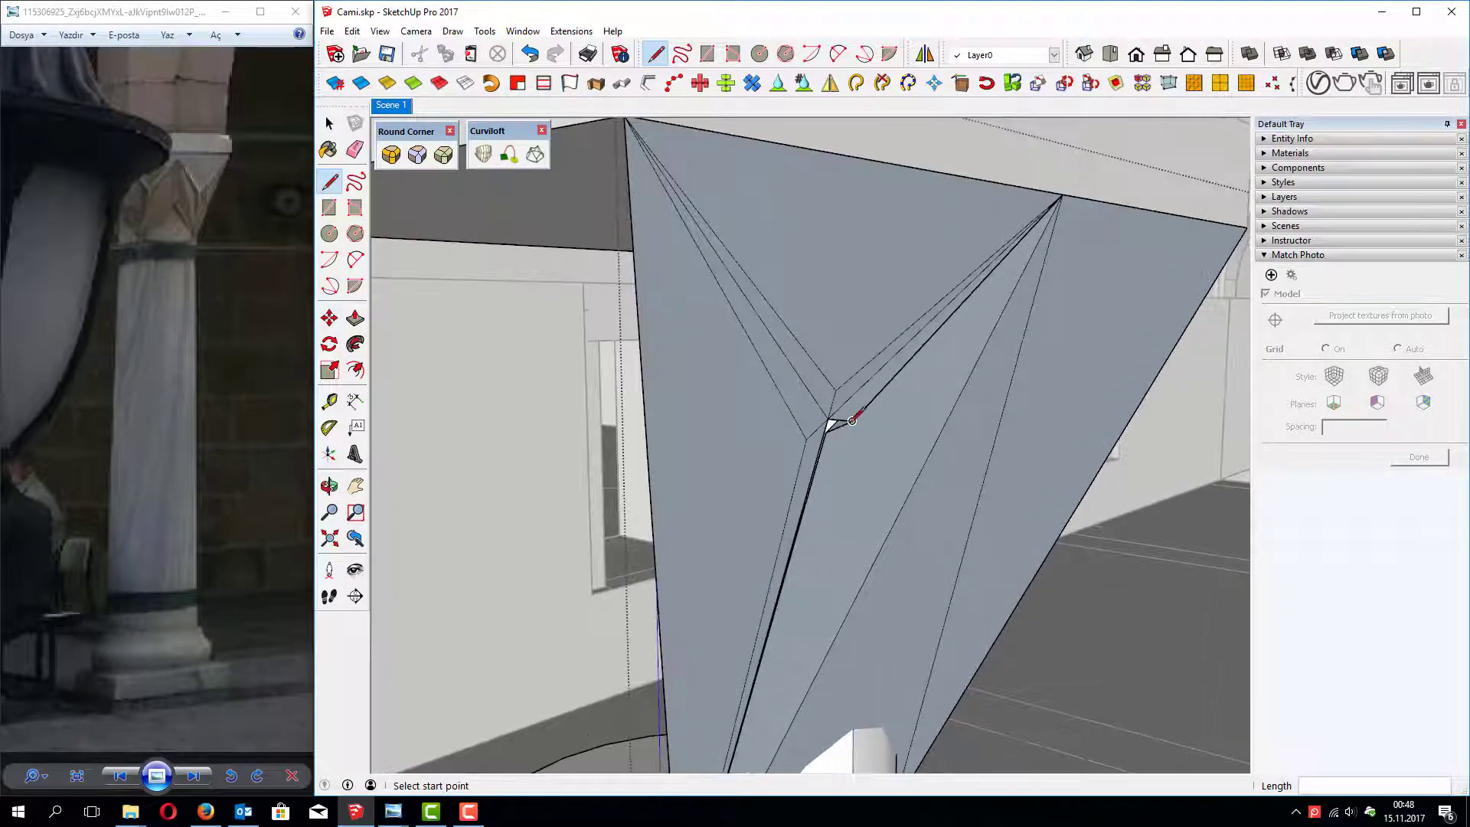
{"action": "left_click", "coordinate": [852, 420]}
{"action": "scroll", "coordinate": [840, 316], "scroll_direction": "down", "scroll_amount": 2}
{"action": "scroll", "coordinate": [762, 630], "scroll_direction": "down", "scroll_amount": 2}
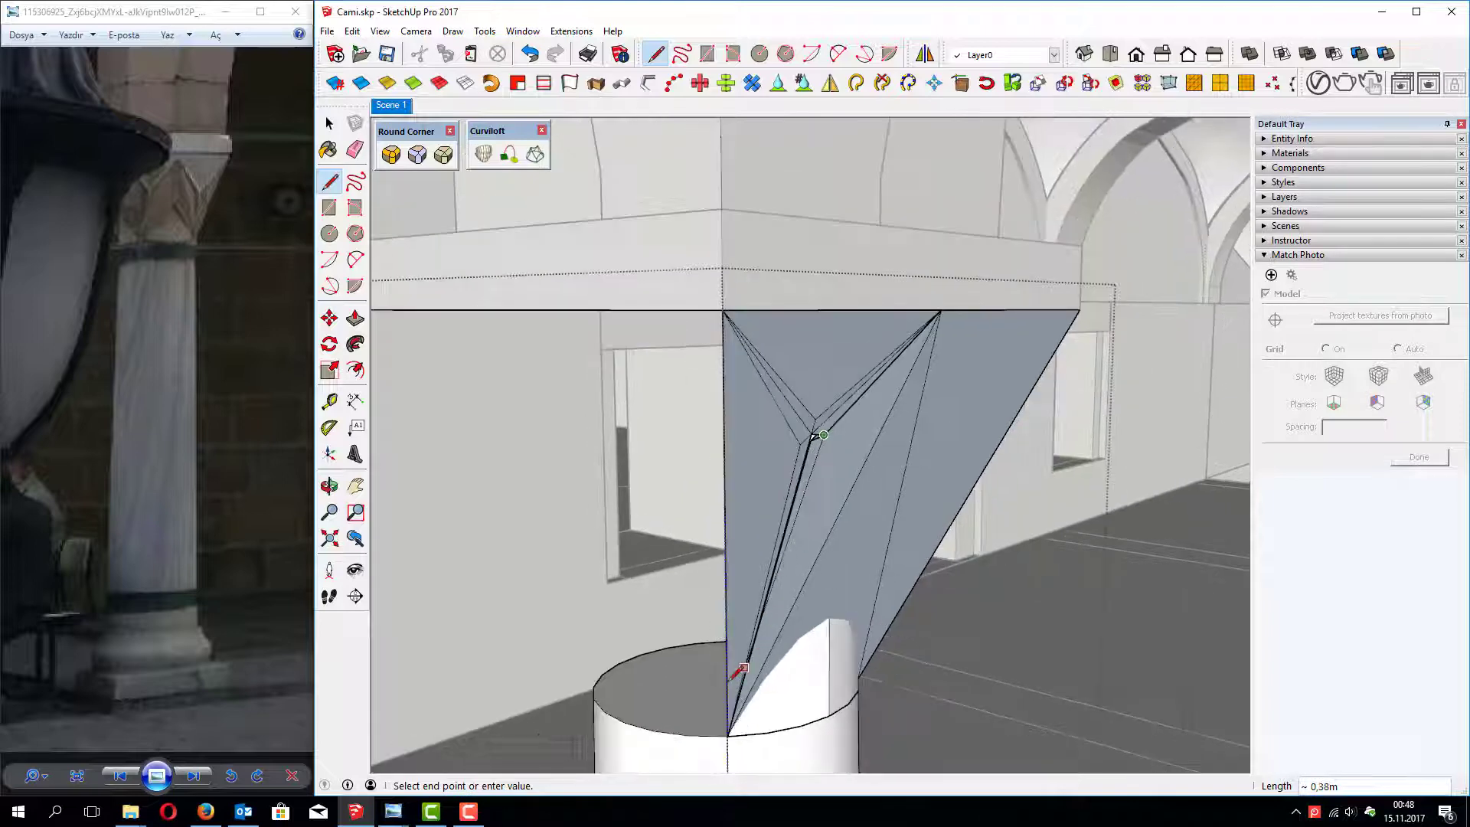
{"action": "left_click", "coordinate": [734, 726]}
{"action": "middle_click_drag", "start_coordinate": [737, 720], "coordinate": [863, 515]}
{"action": "scroll", "coordinate": [830, 445], "scroll_direction": "up", "scroll_amount": 3}
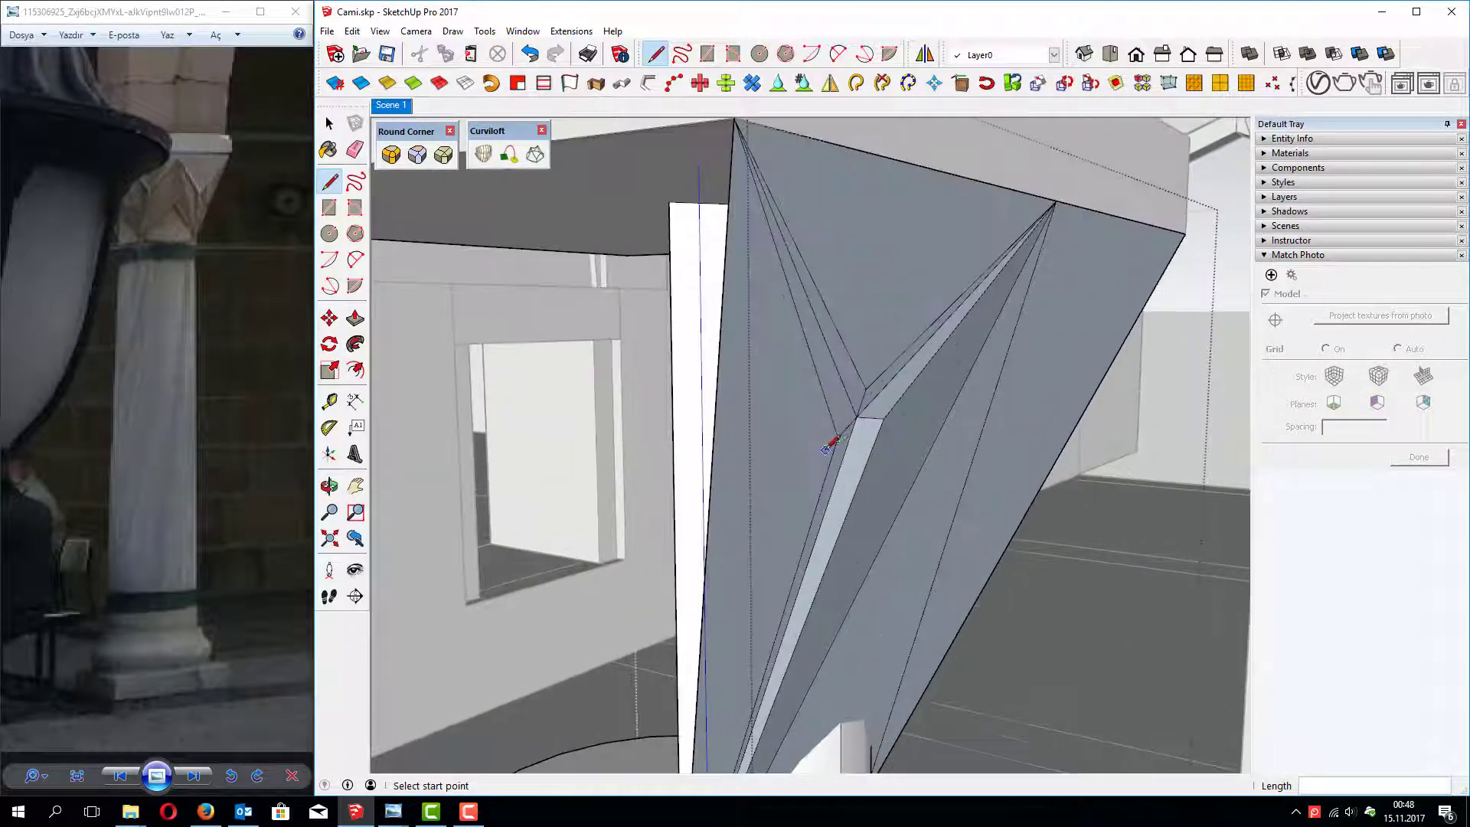
Step: Delete the triangular face left of the capital's inner apex
{"action": "key", "text": "space"}
{"action": "left_click", "coordinate": [837, 441]}
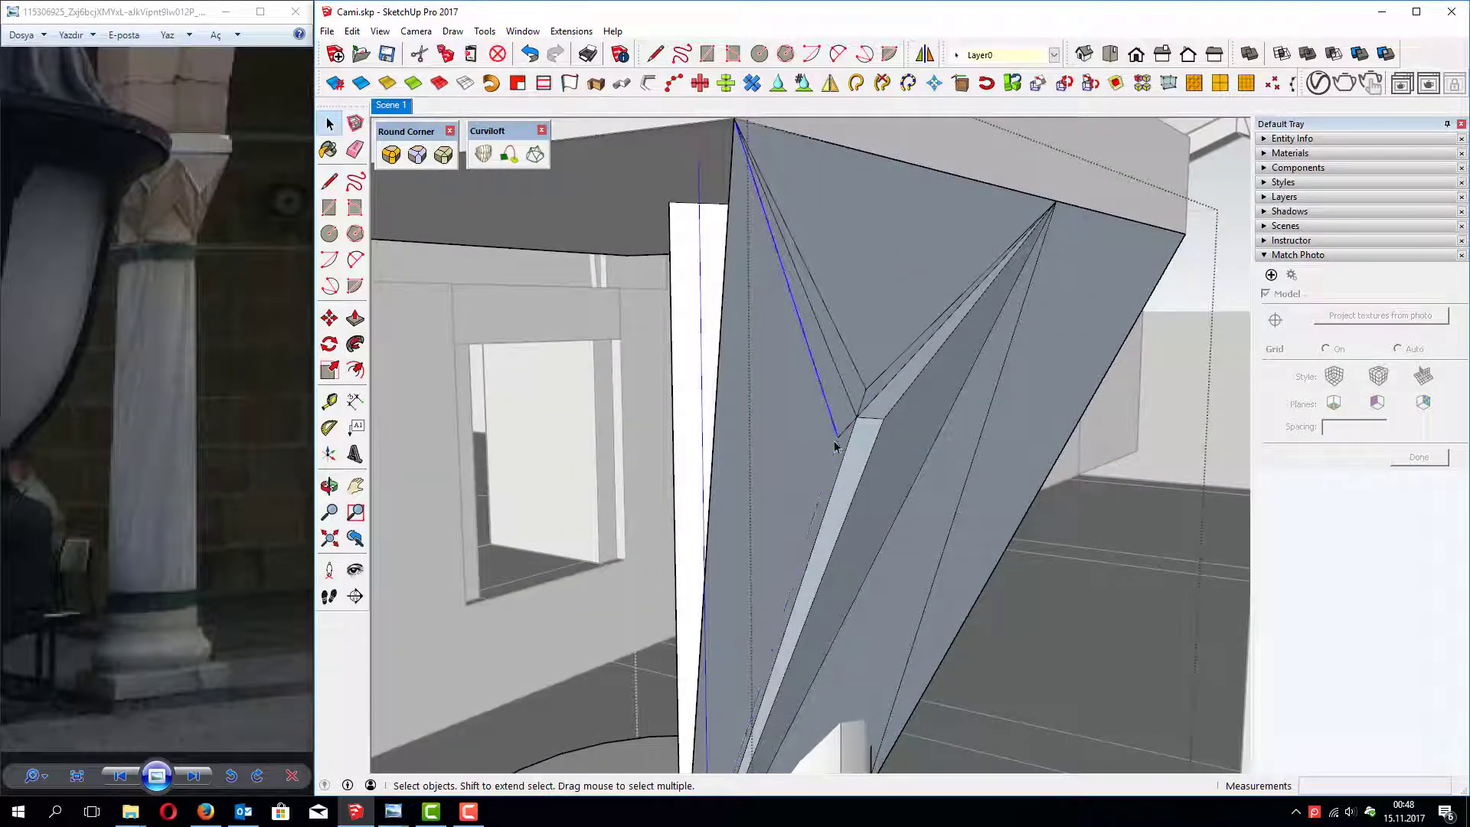
{"action": "left_click", "coordinate": [807, 439]}
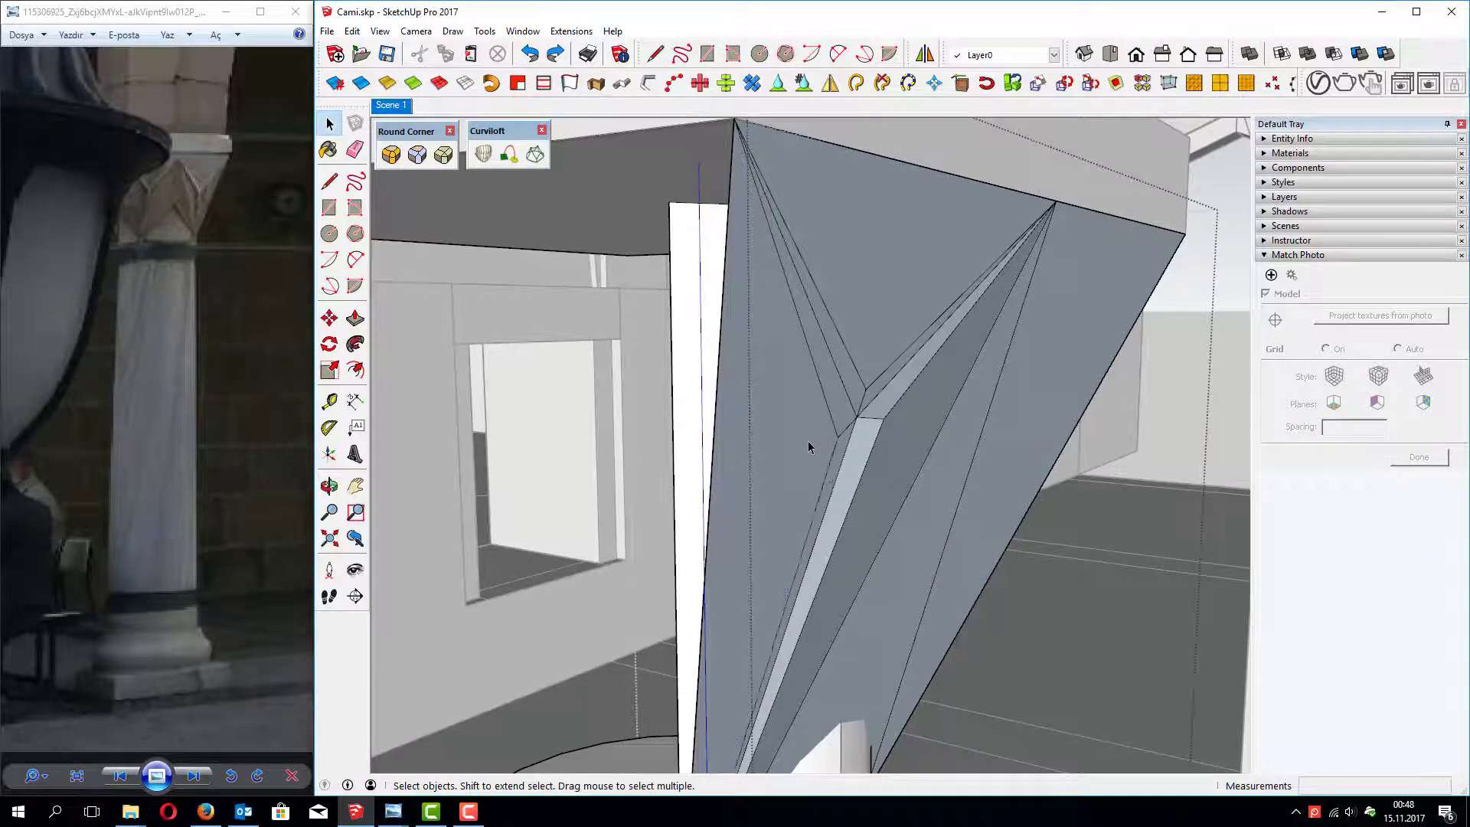
{"action": "key", "text": "Delete"}
Step: Redraw edges from the inner apex to the top and lower apexes, closing new faces
{"action": "key", "text": "l"}
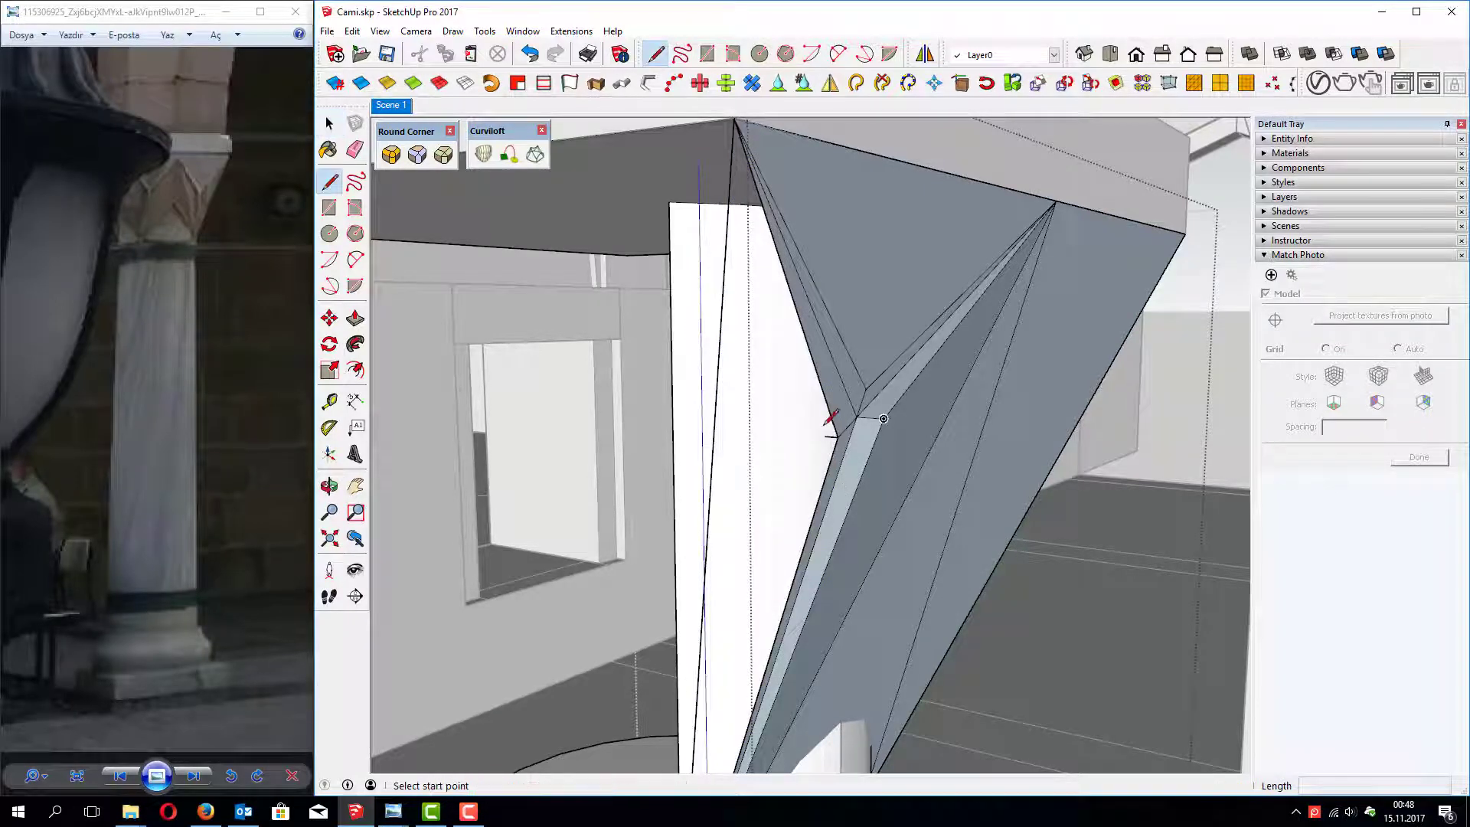
{"action": "left_click", "coordinate": [825, 436]}
{"action": "scroll", "coordinate": [827, 429], "scroll_direction": "down", "scroll_amount": 1}
{"action": "left_click", "coordinate": [753, 180]}
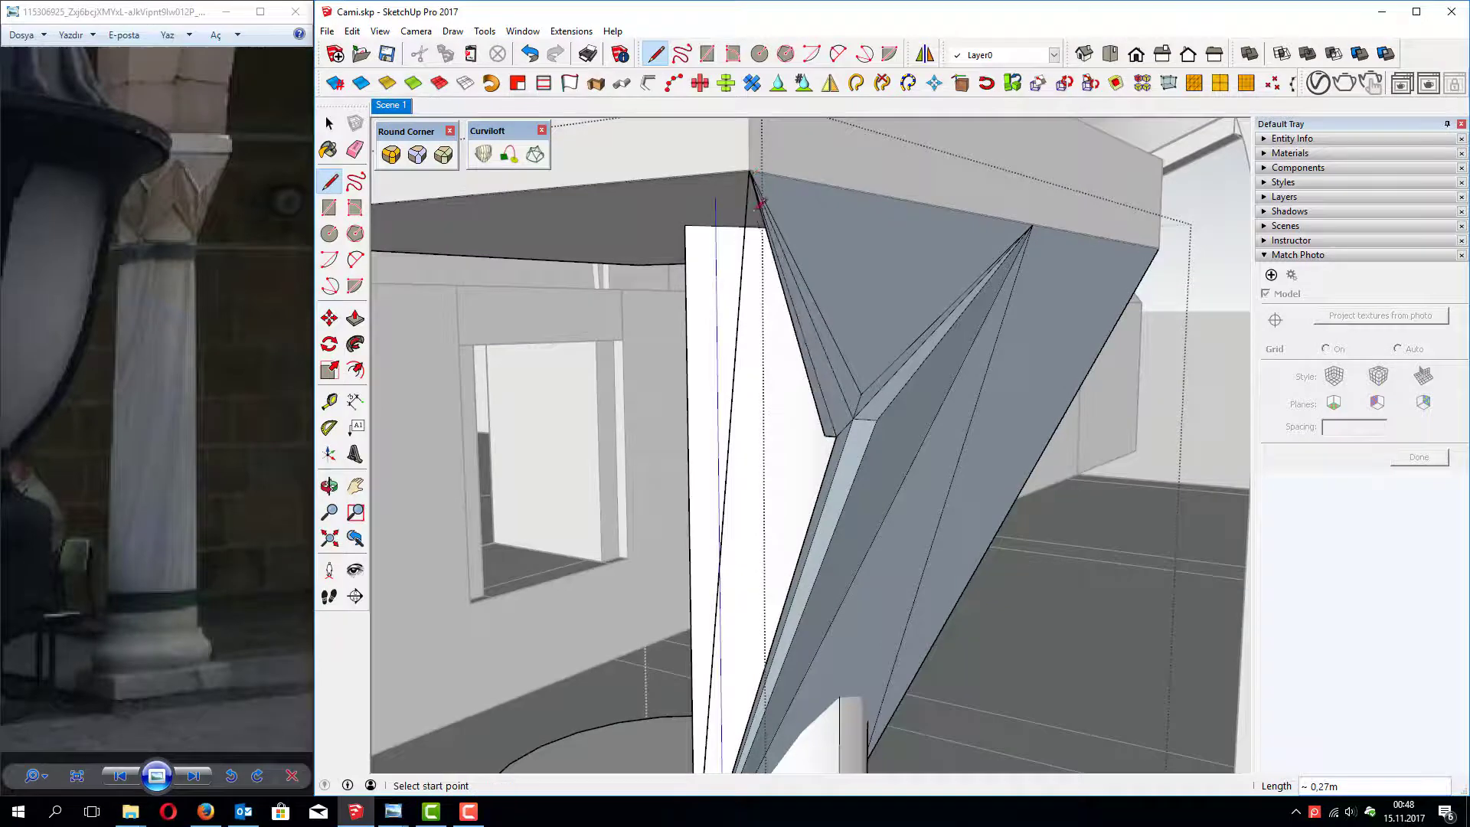
{"action": "left_click", "coordinate": [821, 455]}
{"action": "scroll", "coordinate": [766, 414], "scroll_direction": "down", "scroll_amount": 1}
{"action": "scroll", "coordinate": [756, 490], "scroll_direction": "down", "scroll_amount": 1}
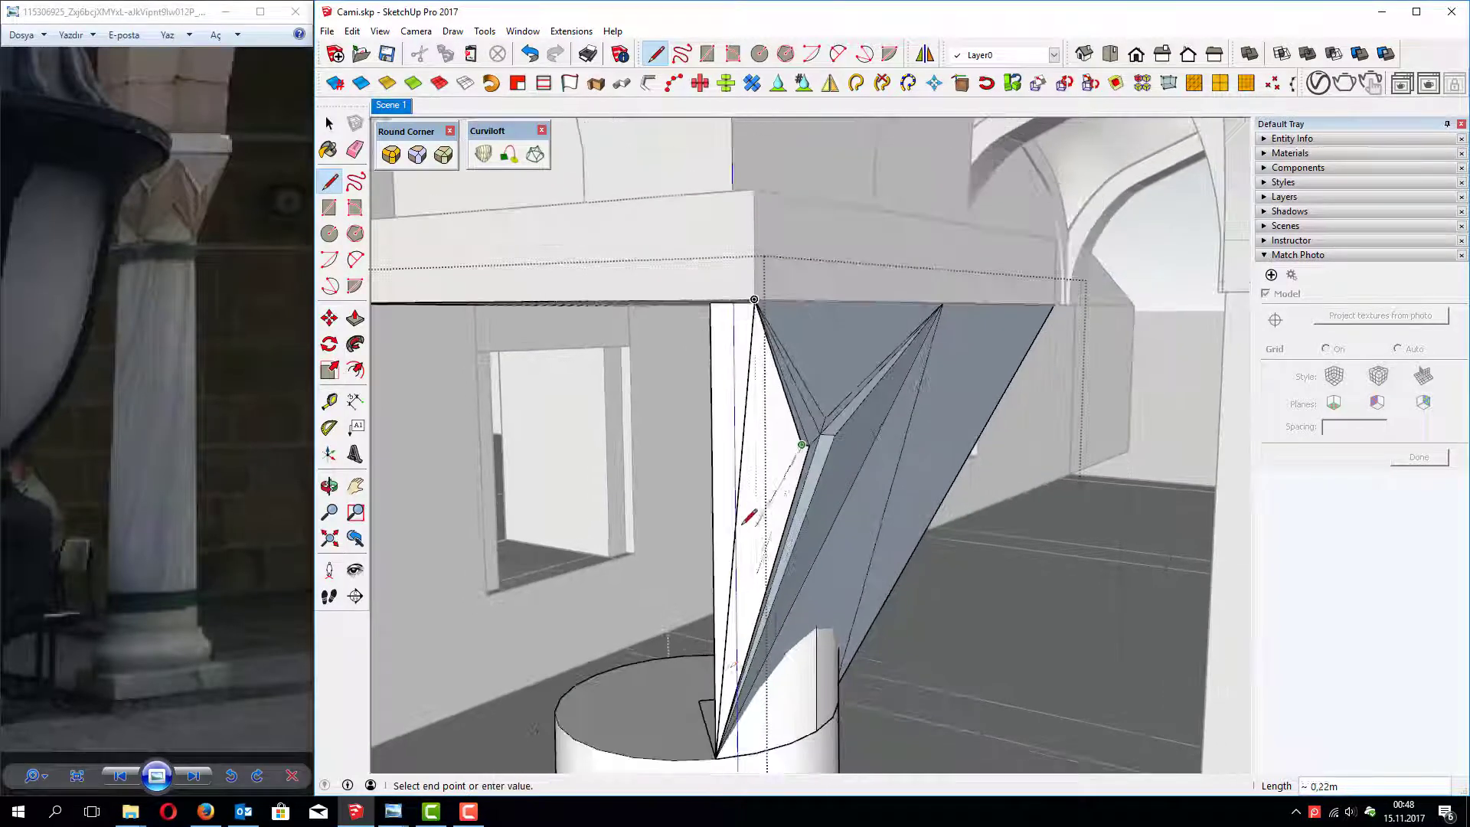
{"action": "left_click", "coordinate": [720, 736]}
{"action": "scroll", "coordinate": [812, 451], "scroll_direction": "up", "scroll_amount": 3}
Step: Delete the thin sliver and strip faces and the long diagonal edge along the groove
{"action": "key", "text": "space"}
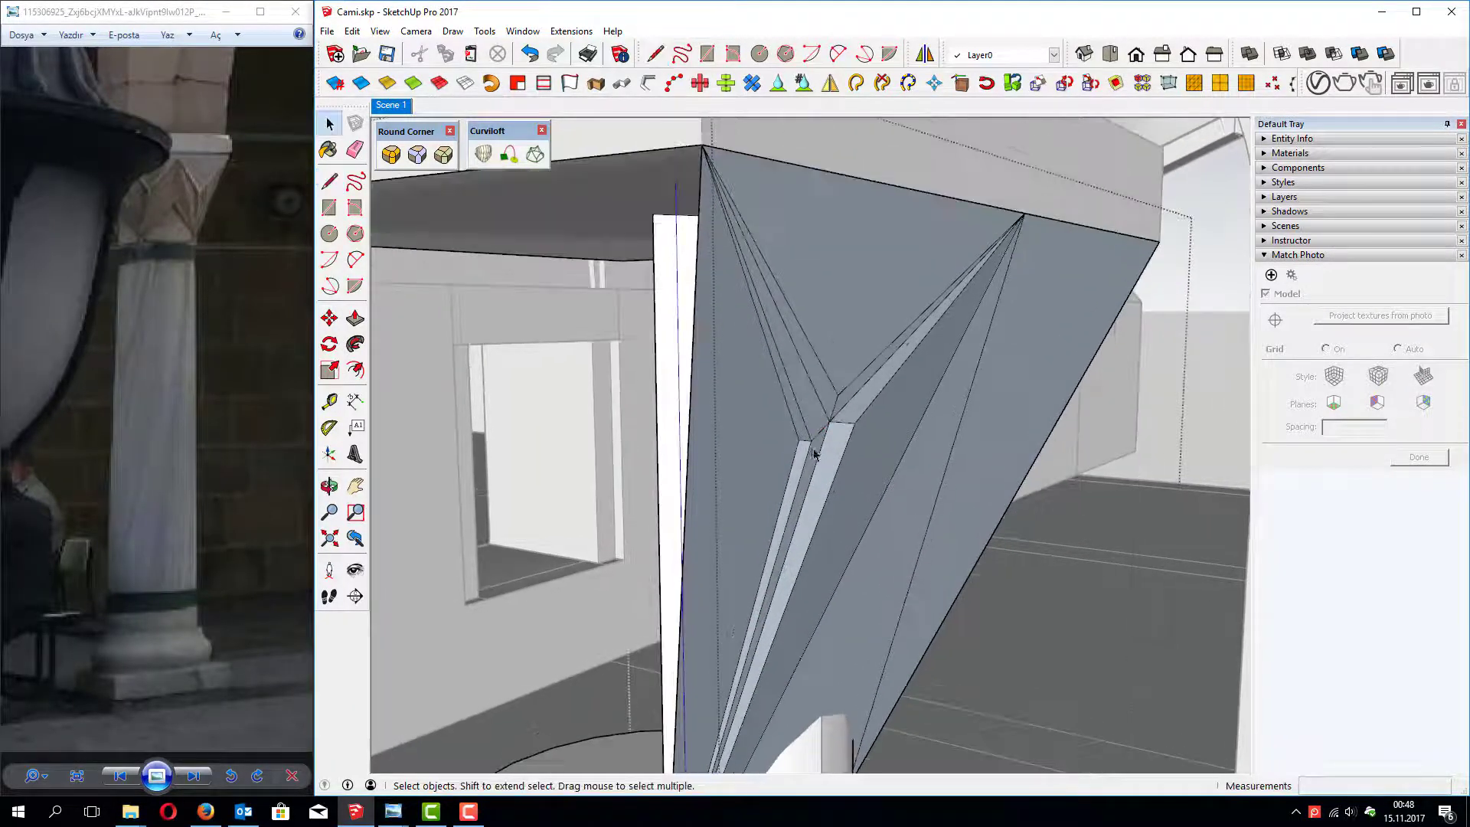
{"action": "scroll", "coordinate": [810, 452], "scroll_direction": "up", "scroll_amount": 1}
{"action": "scroll", "coordinate": [762, 457], "scroll_direction": "up", "scroll_amount": 1}
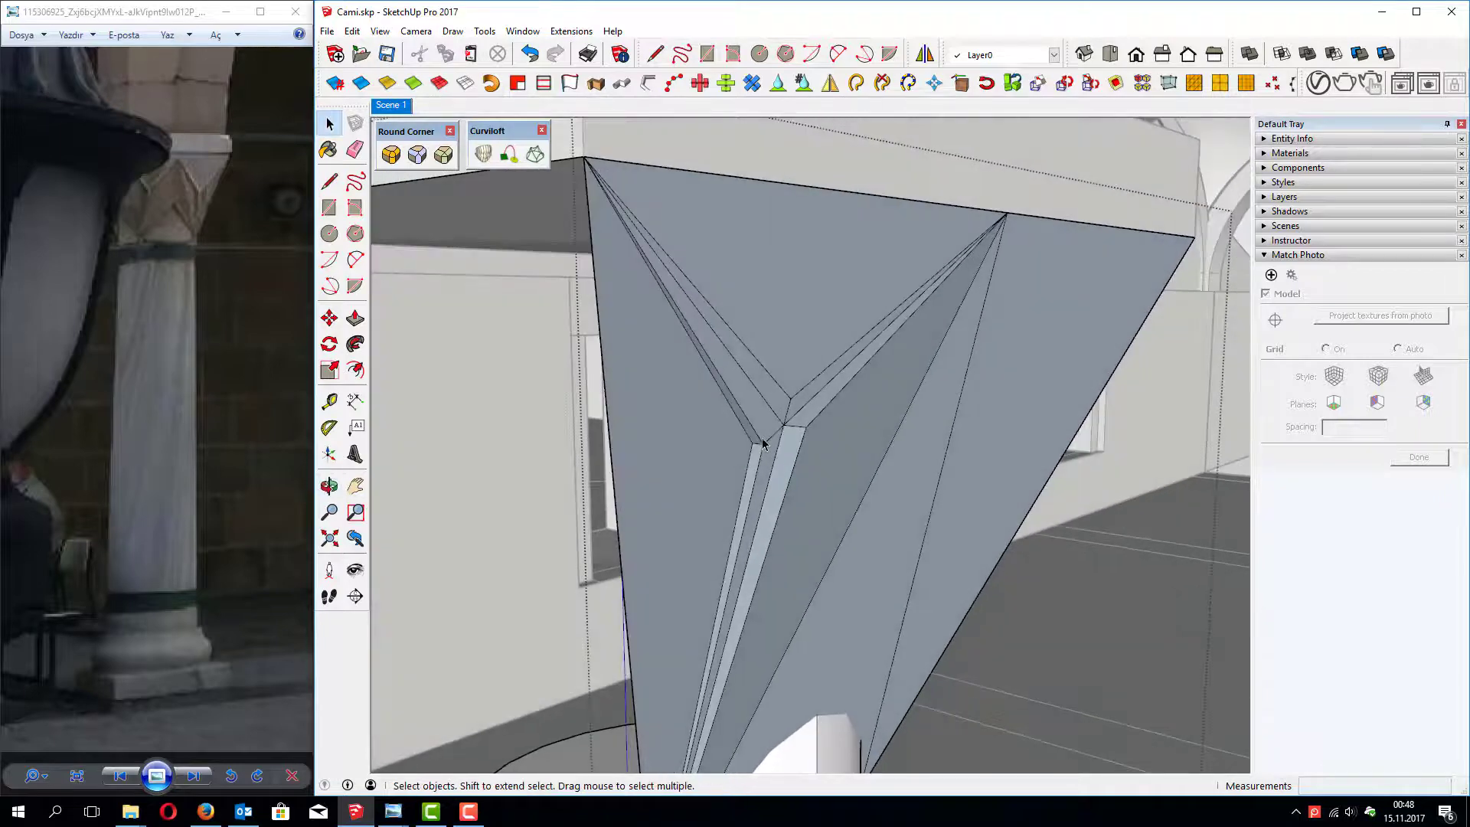
{"action": "left_click", "coordinate": [763, 443]}
{"action": "key", "text": "Delete"}
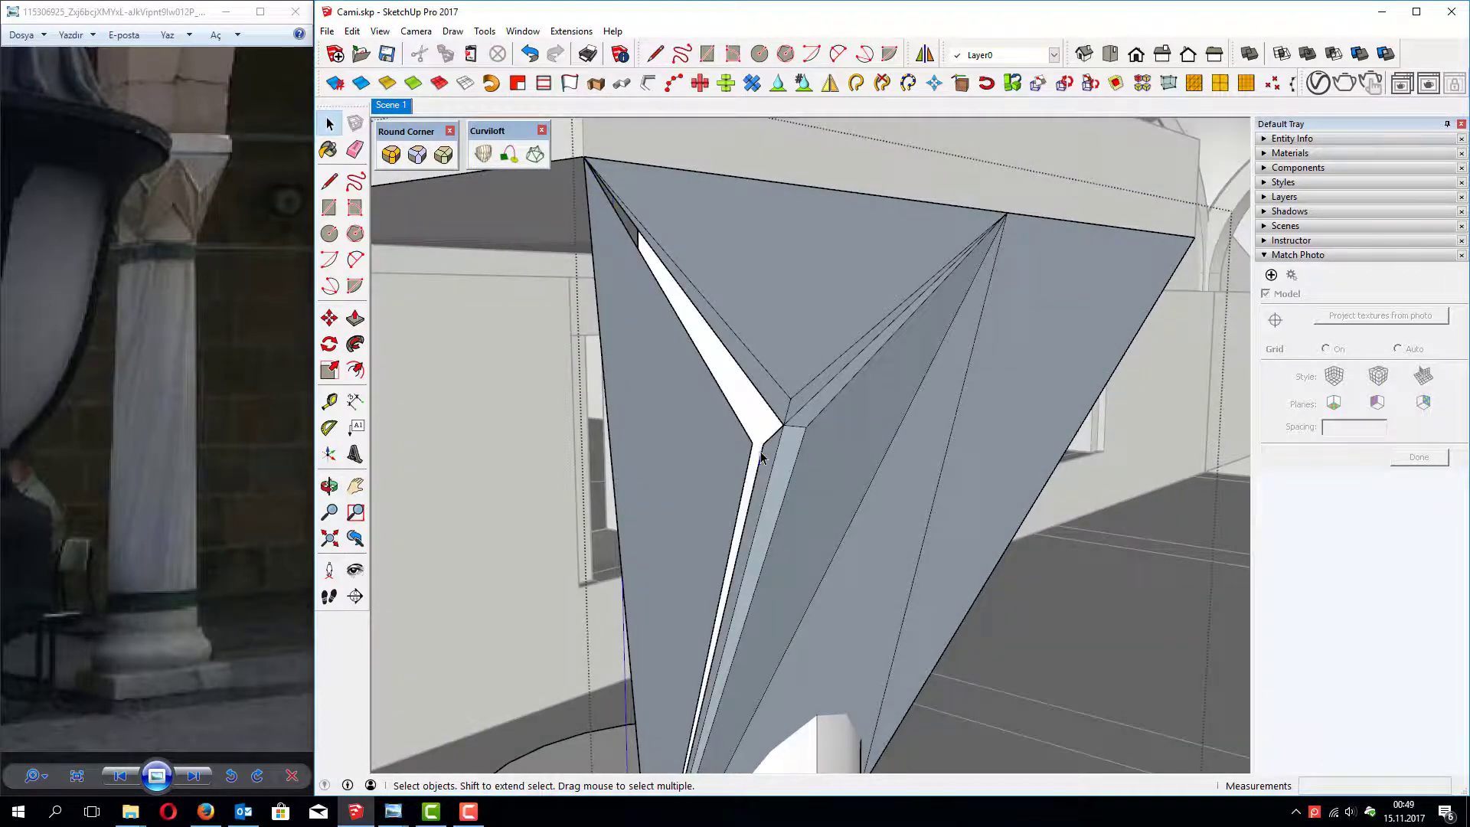
{"action": "key", "text": "Delete"}
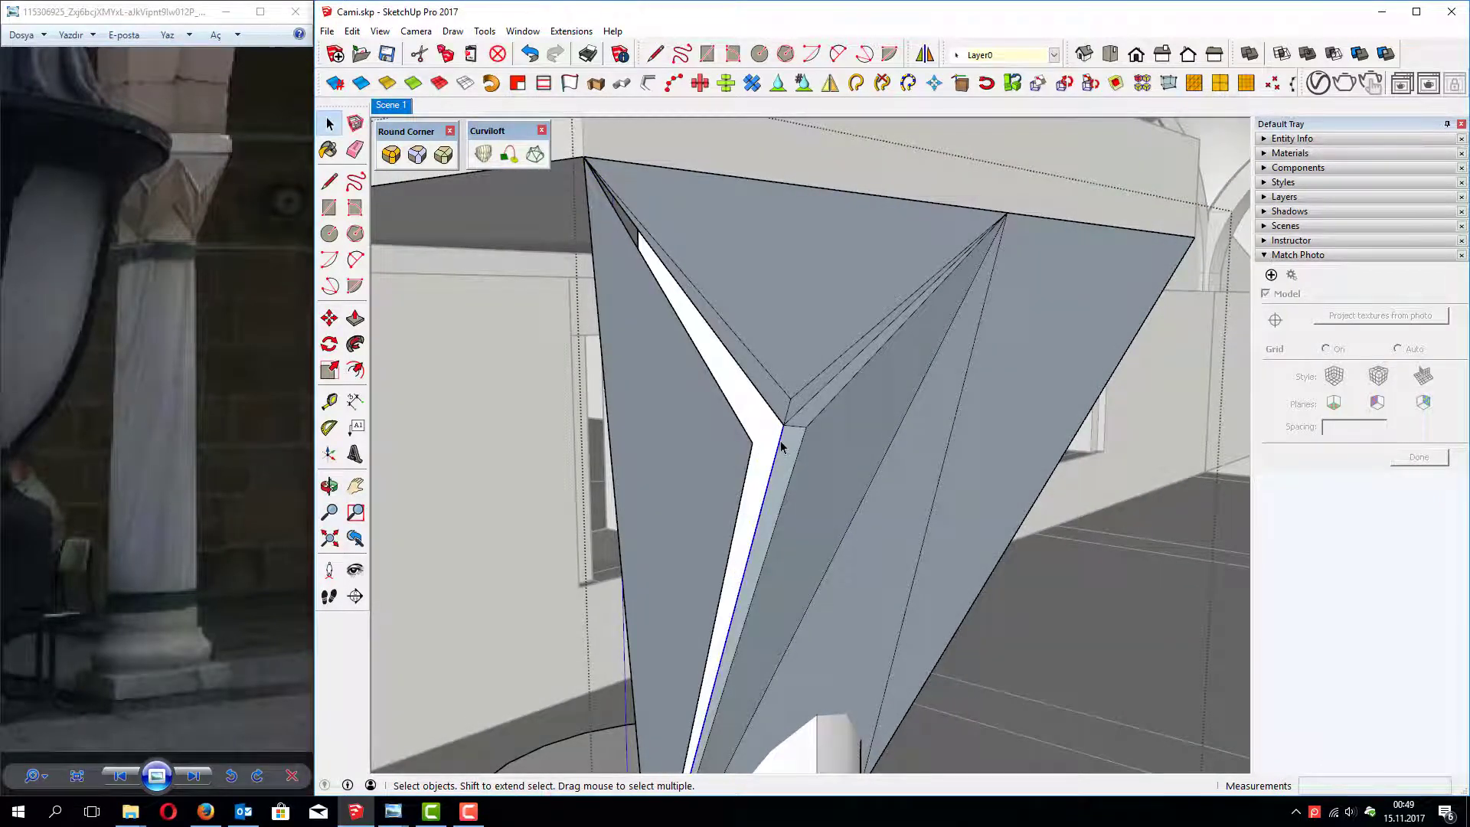
{"action": "key", "text": "Delete"}
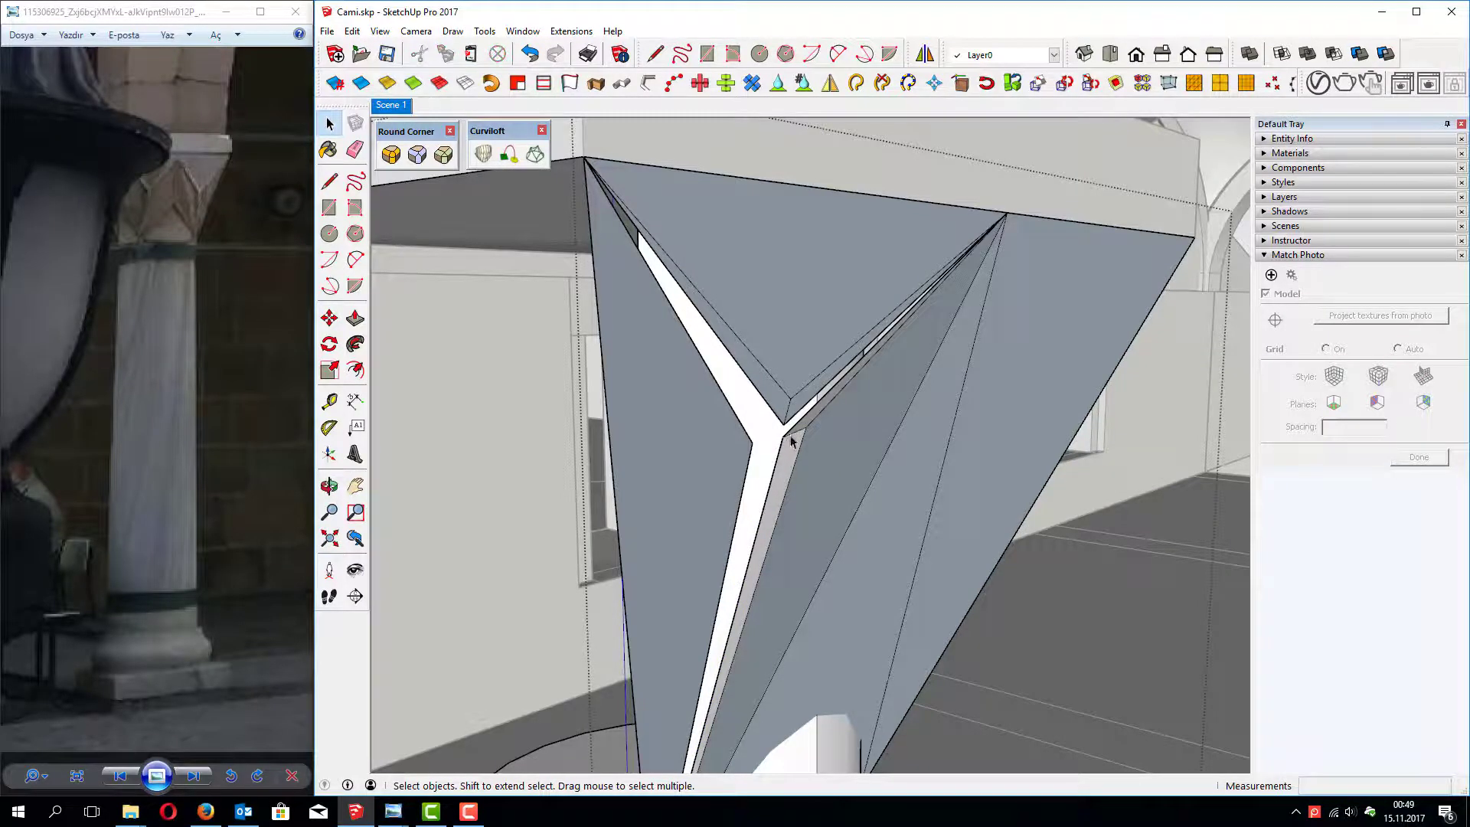
{"action": "left_click", "coordinate": [791, 448]}
{"action": "key", "text": "Delete"}
{"action": "left_click", "coordinate": [786, 440]}
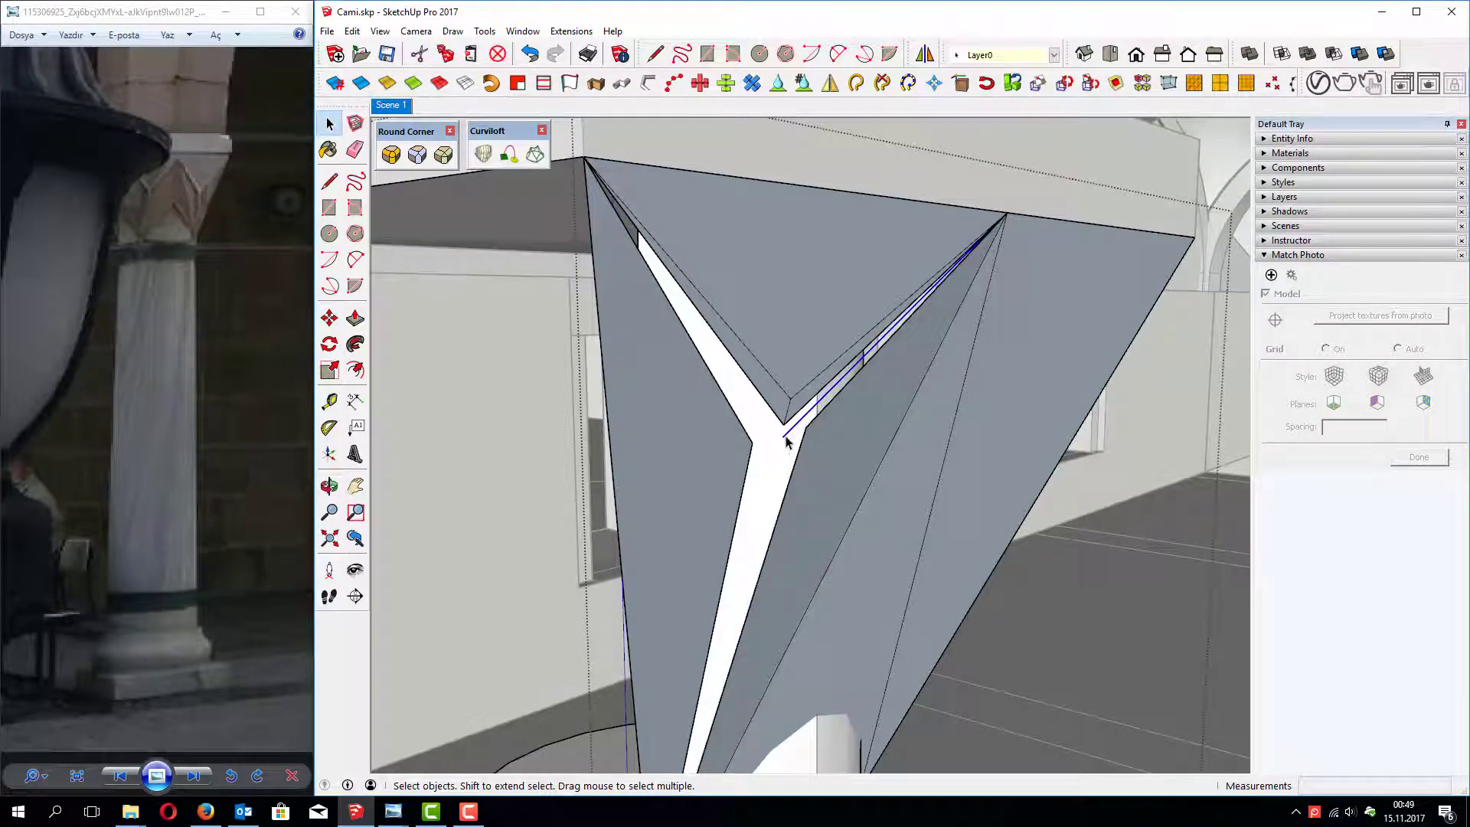
{"action": "key", "text": "Delete"}
Step: Undo the wrong deletion, then remove the remaining edge and its thin strip face
{"action": "mouse_move", "coordinate": [776, 460]}
{"action": "middle_mouse_down"}
{"action": "mouse_move", "coordinate": [549, 400]}
{"action": "mouse_move", "coordinate": [515, 414]}
{"action": "mouse_move", "coordinate": [654, 426]}
{"action": "mouse_move", "coordinate": [444, 364]}
{"action": "mouse_move", "coordinate": [437, 329]}
{"action": "mouse_move", "coordinate": [632, 413]}
{"action": "middle_mouse_up"}
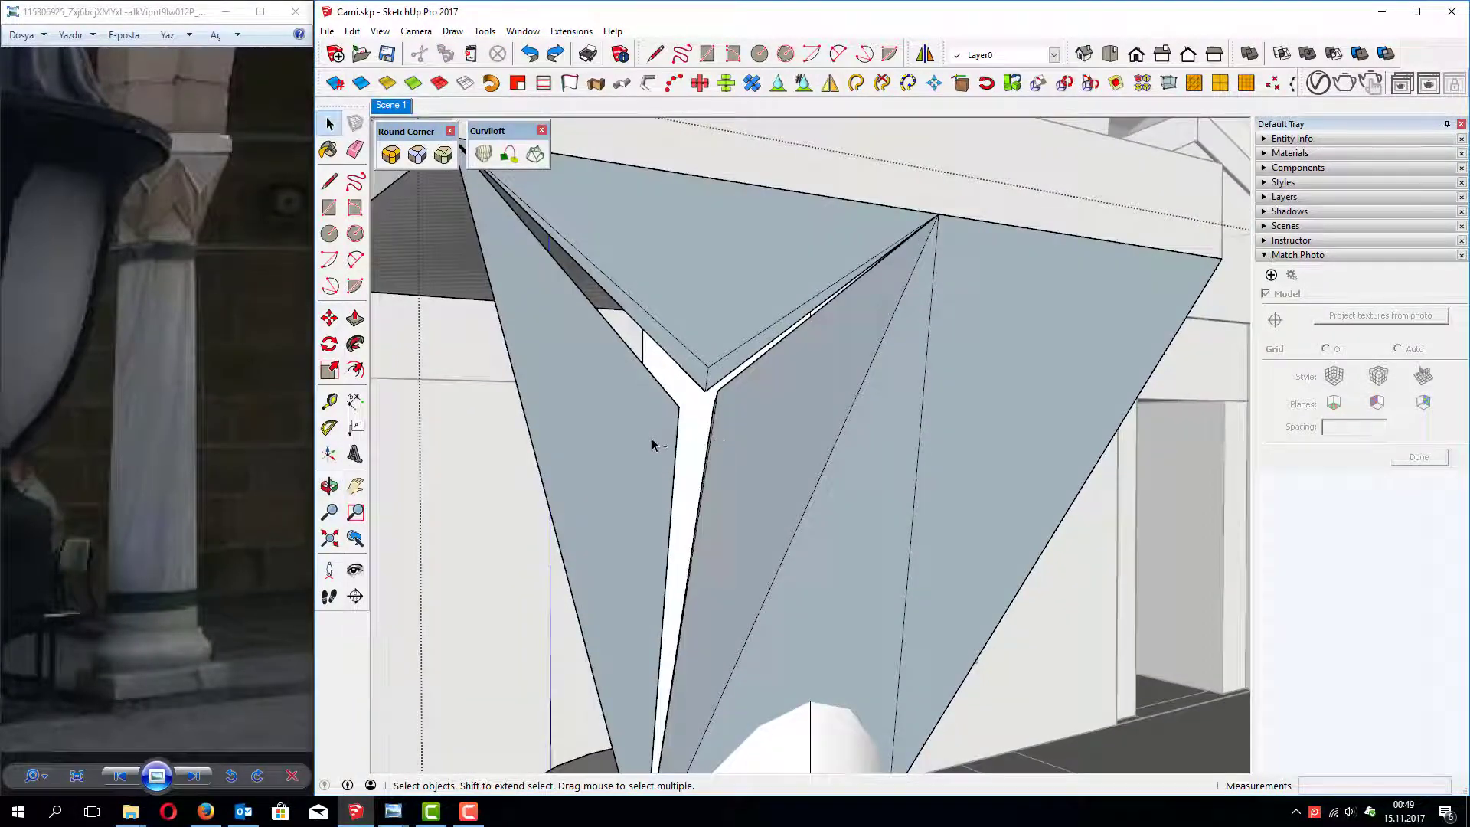
{"action": "key", "text": "ctrl+z"}
{"action": "mouse_move", "coordinate": [786, 440]}
{"action": "middle_mouse_down"}
{"action": "mouse_move", "coordinate": [551, 302]}
{"action": "mouse_move", "coordinate": [492, 312]}
{"action": "mouse_move", "coordinate": [594, 321]}
{"action": "mouse_move", "coordinate": [778, 400]}
{"action": "middle_mouse_up"}
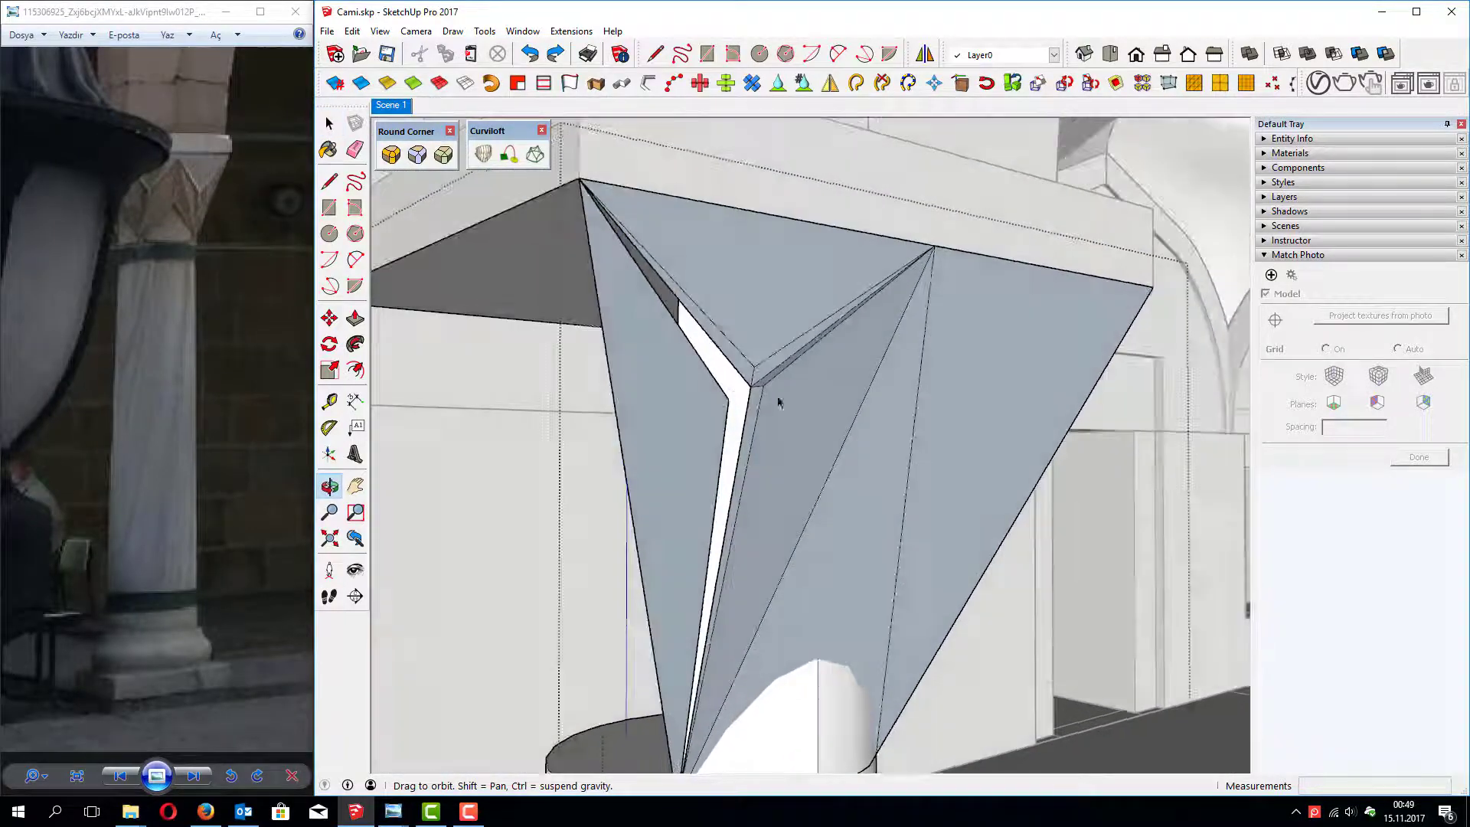
{"action": "key", "text": "Delete"}
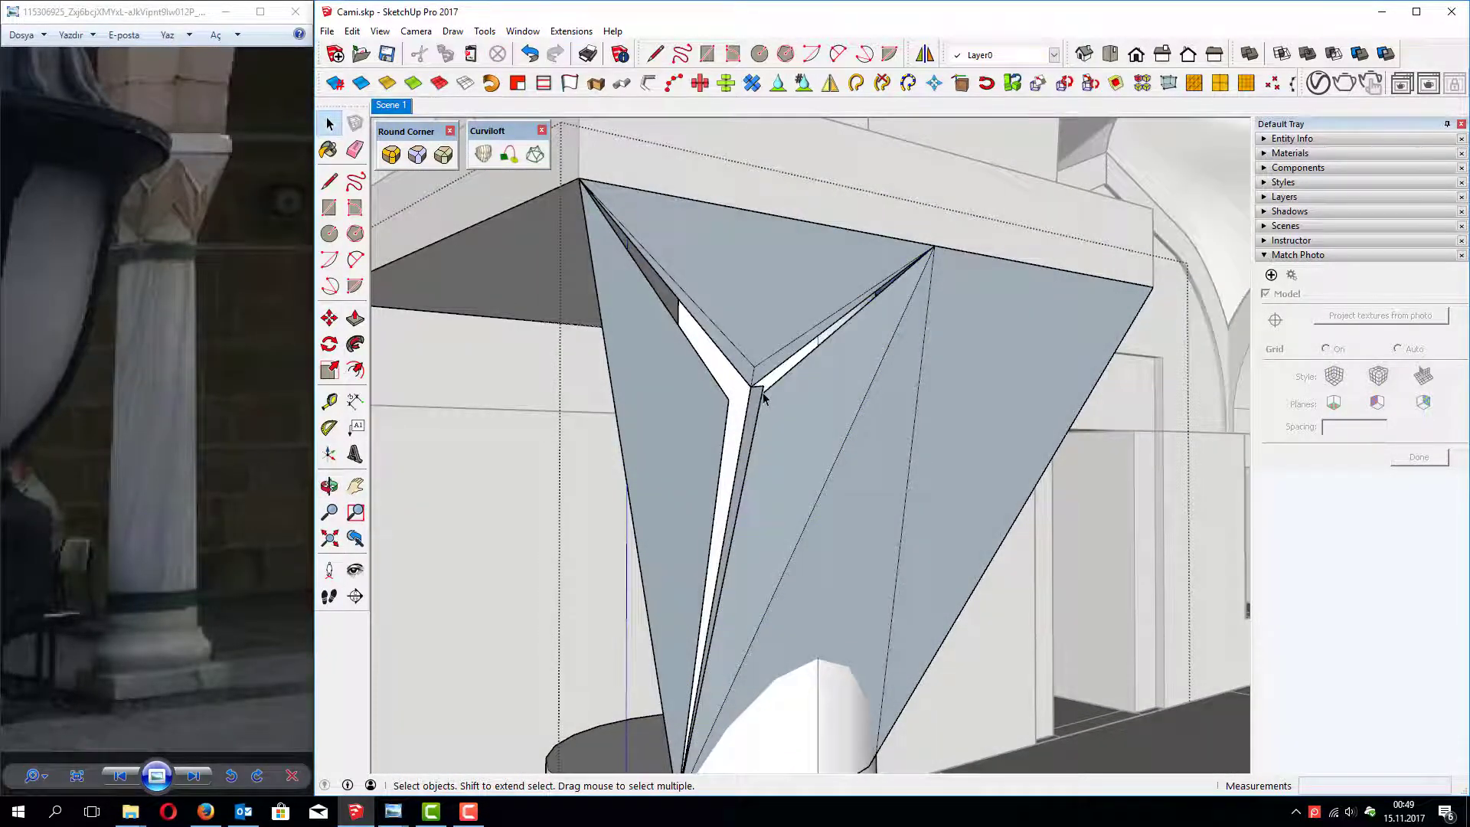
{"action": "key", "text": "Delete"}
{"action": "mouse_move", "coordinate": [750, 430]}
{"action": "middle_mouse_down"}
{"action": "mouse_move", "coordinate": [640, 411]}
{"action": "mouse_move", "coordinate": [640, 388]}
{"action": "mouse_move", "coordinate": [782, 487]}
{"action": "mouse_move", "coordinate": [624, 466]}
{"action": "mouse_move", "coordinate": [673, 496]}
{"action": "mouse_move", "coordinate": [767, 507]}
{"action": "mouse_move", "coordinate": [674, 413]}
{"action": "mouse_move", "coordinate": [631, 318]}
{"action": "middle_mouse_up"}
Step: Undo a stray edge at the groove's inner corner and orbit to look into the groove
{"action": "key", "text": "l"}
{"action": "left_click", "coordinate": [767, 507]}
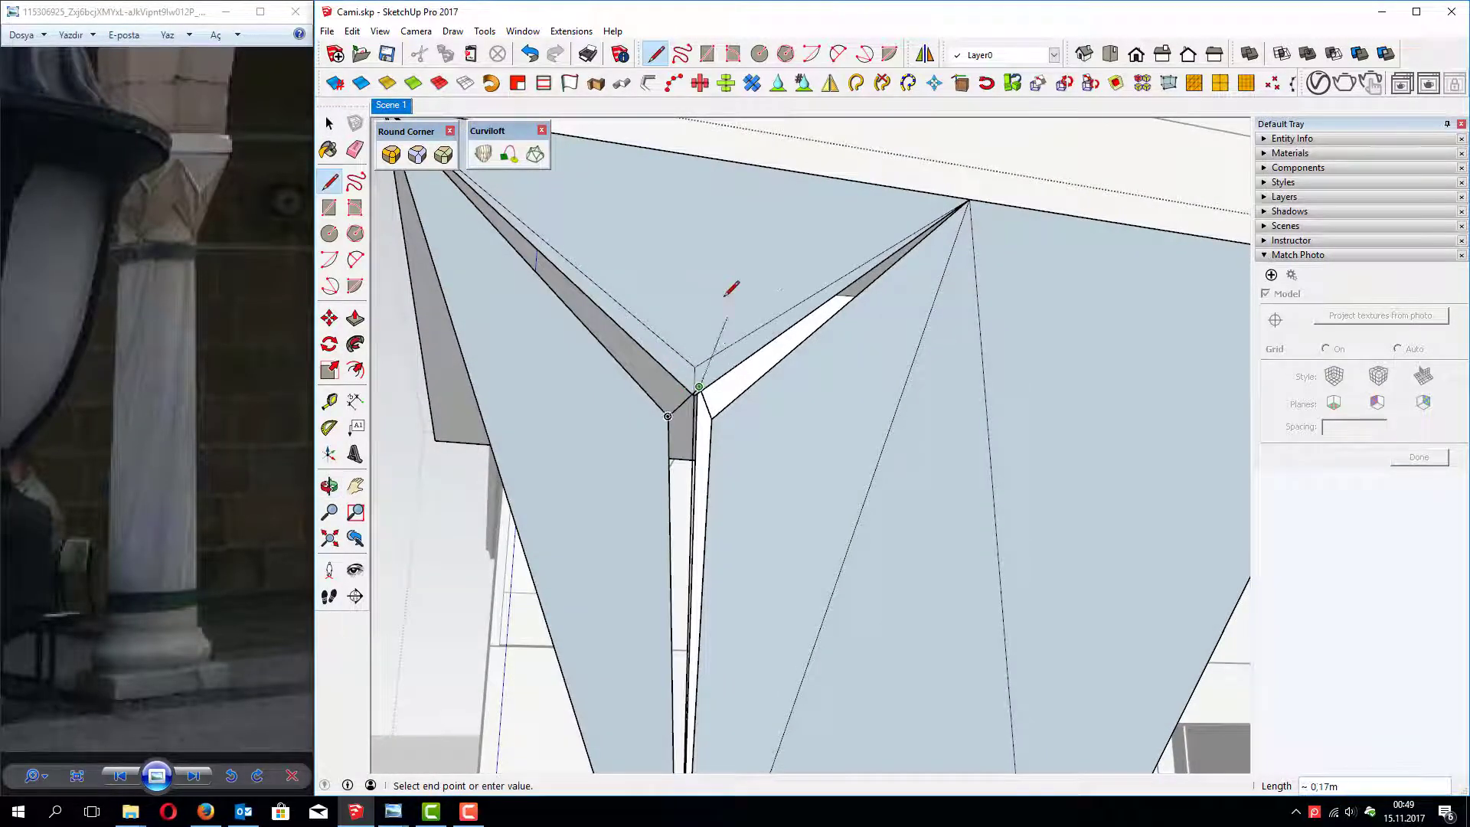
{"action": "scroll", "coordinate": [728, 290], "scroll_direction": "down", "scroll_amount": 3}
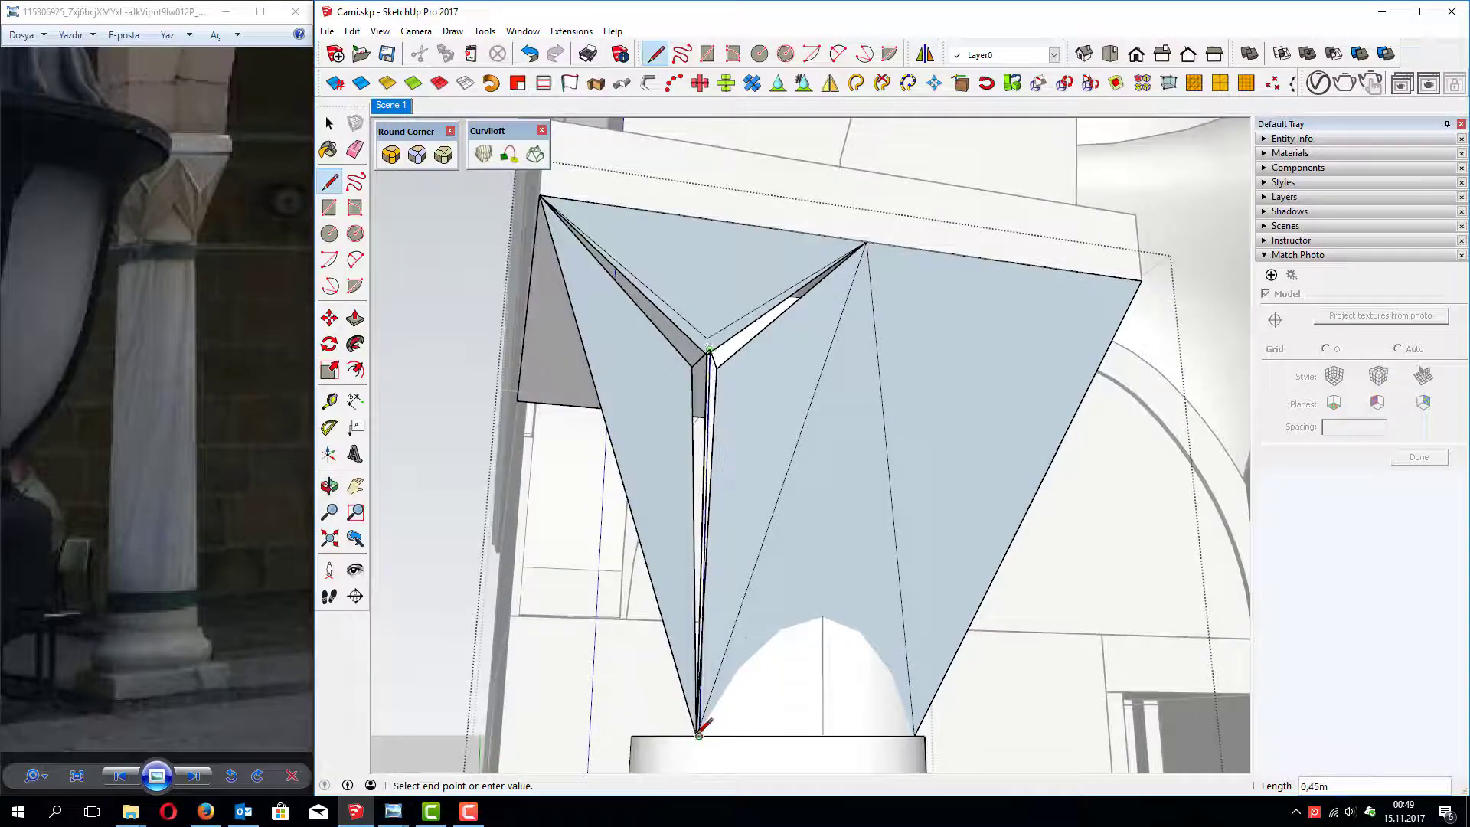
{"action": "key", "text": "ctrl+z"}
{"action": "mouse_move", "coordinate": [758, 369]}
{"action": "middle_mouse_down"}
{"action": "mouse_move", "coordinate": [807, 558]}
{"action": "mouse_move", "coordinate": [788, 508]}
{"action": "middle_mouse_up"}
{"action": "scroll", "coordinate": [788, 482], "scroll_direction": "up", "scroll_amount": 3}
{"action": "scroll", "coordinate": [796, 471], "scroll_direction": "up", "scroll_amount": 2}
{"action": "key", "text": "space"}
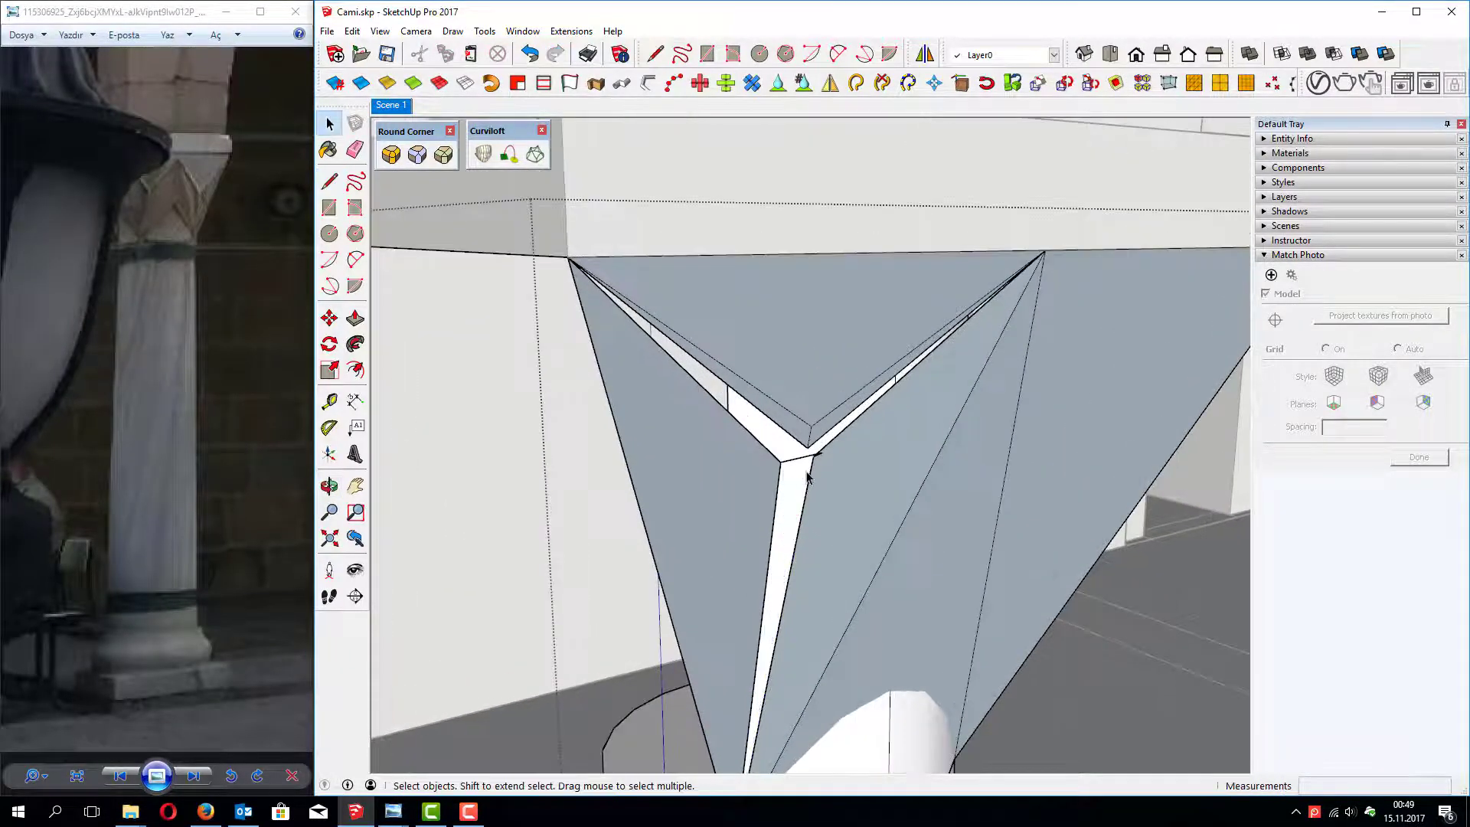
{"action": "scroll", "coordinate": [818, 501], "scroll_direction": "down", "scroll_amount": 2}
Step: Draw an edge from the capital's inner apex to the column rim, filling the gap
{"action": "key", "text": "l"}
{"action": "left_click", "coordinate": [859, 417]}
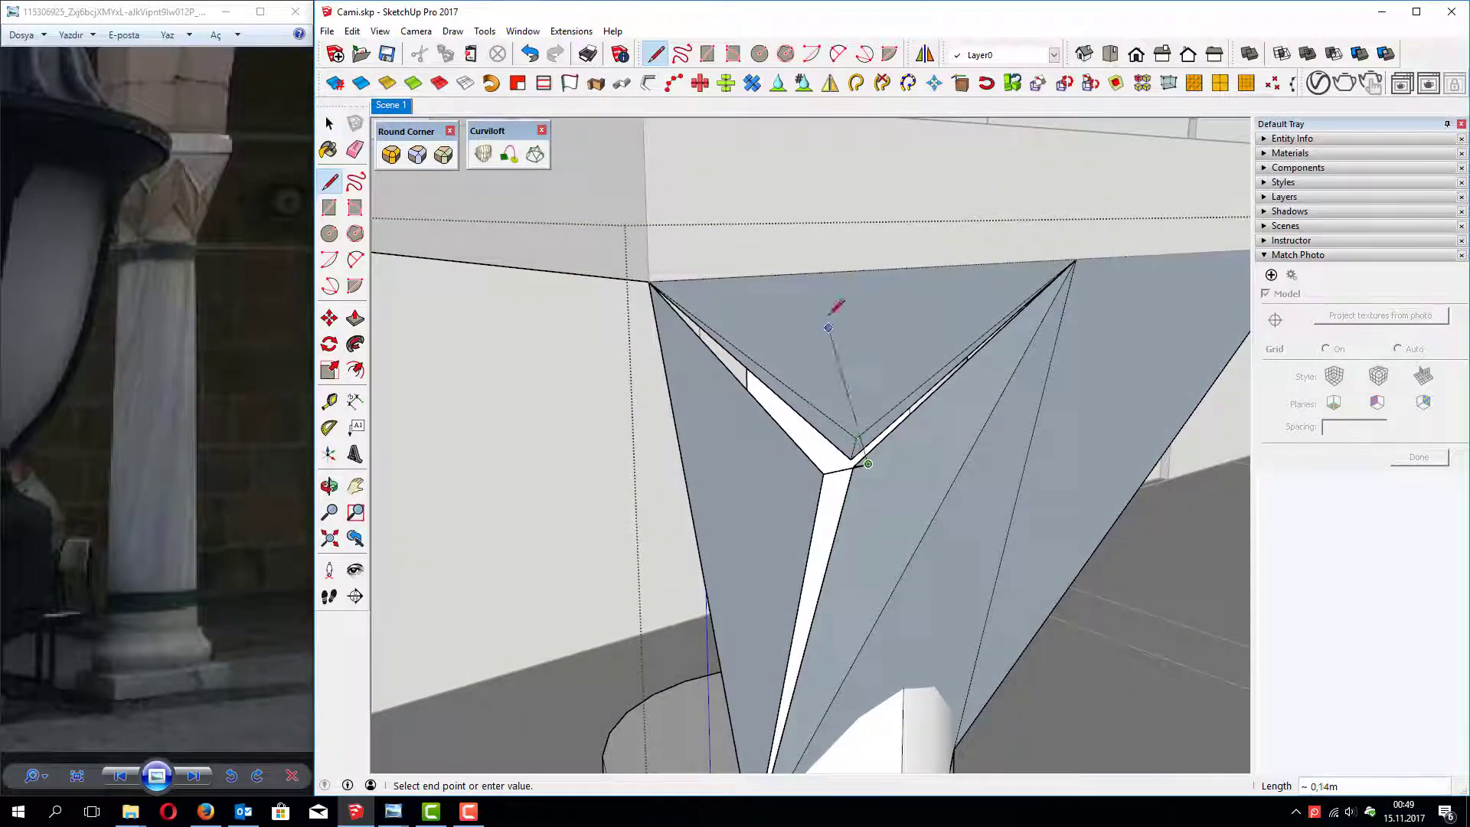
{"action": "scroll", "coordinate": [821, 556], "scroll_direction": "down", "scroll_amount": 1}
{"action": "left_click", "coordinate": [771, 720]}
{"action": "mouse_move", "coordinate": [773, 597]}
{"action": "middle_mouse_down"}
{"action": "mouse_move", "coordinate": [775, 469]}
{"action": "mouse_move", "coordinate": [591, 492]}
{"action": "mouse_move", "coordinate": [573, 521]}
{"action": "mouse_move", "coordinate": [781, 576]}
{"action": "middle_mouse_up"}
{"action": "scroll", "coordinate": [796, 551], "scroll_direction": "up", "scroll_amount": 2}
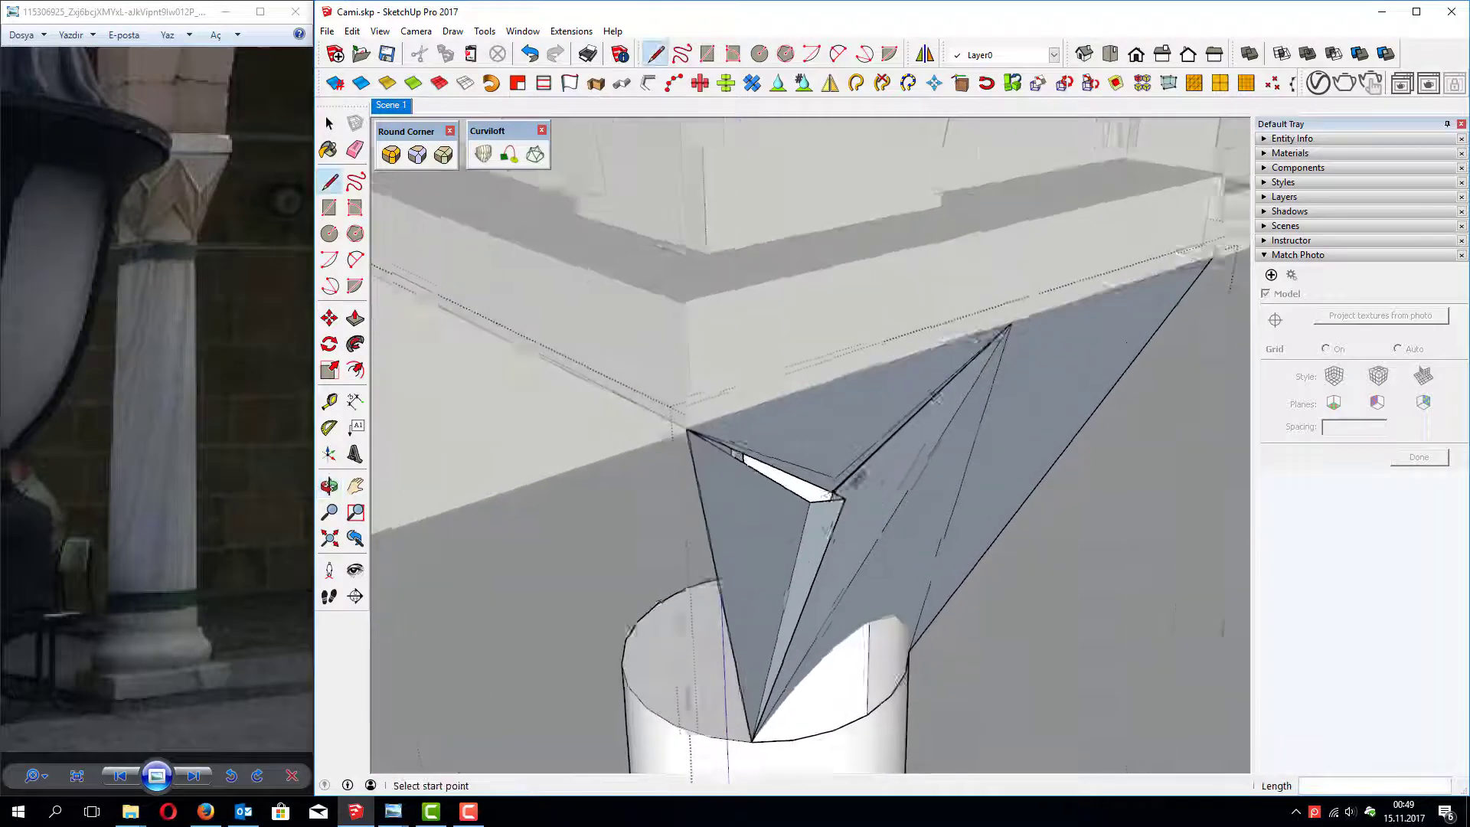
{"action": "scroll", "coordinate": [834, 510], "scroll_direction": "up", "scroll_amount": 2}
{"action": "scroll", "coordinate": [843, 501], "scroll_direction": "up", "scroll_amount": 2}
{"action": "scroll", "coordinate": [839, 505], "scroll_direction": "up", "scroll_amount": 1}
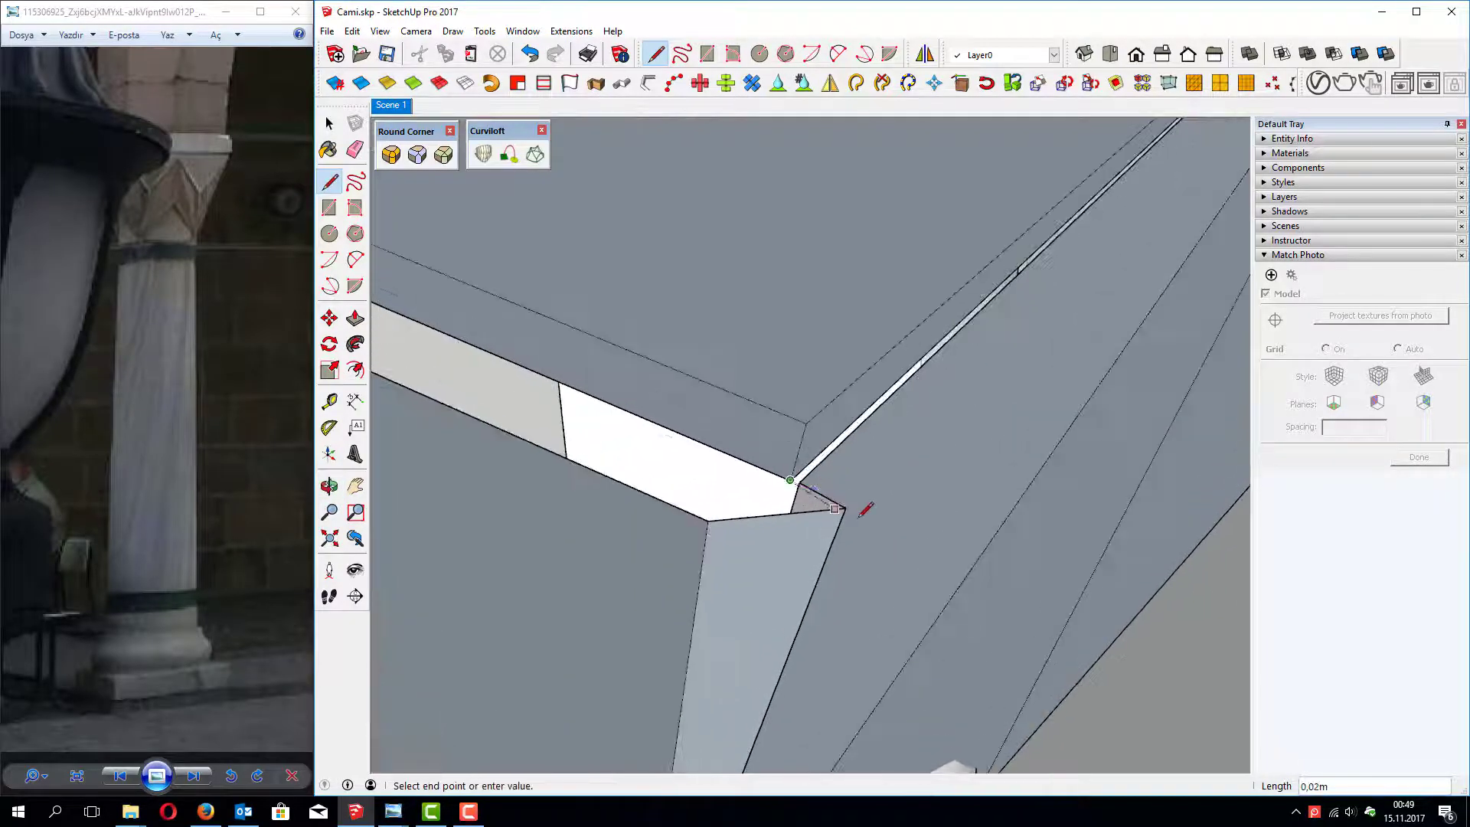
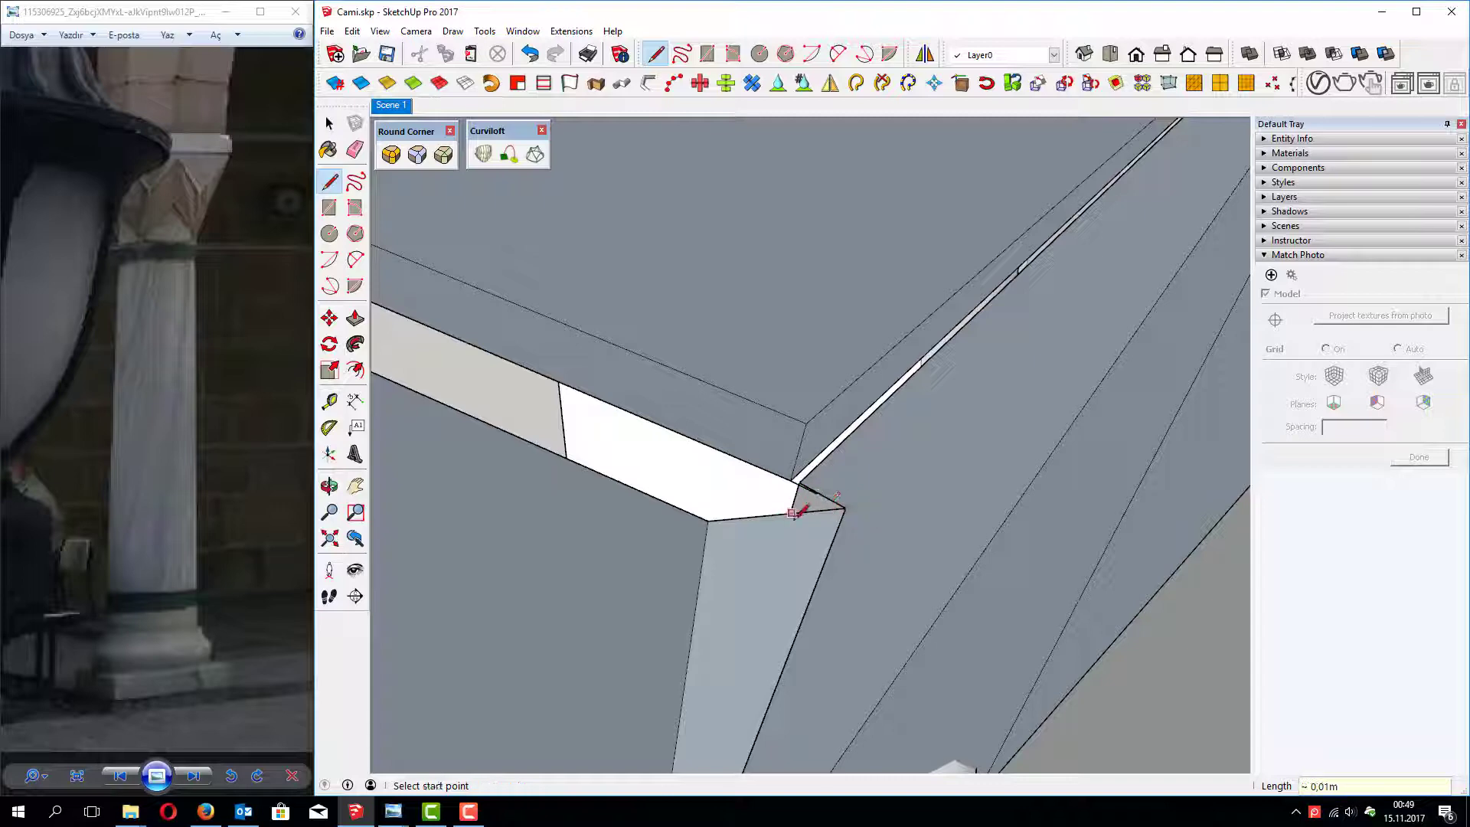
Step: Erase the capital's inner-corner edges and redraw an edge along the corner strip to the column corner
{"action": "key", "text": "space"}
{"action": "key", "text": "e"}
{"action": "left_click_drag", "start_coordinate": [849, 514], "coordinate": [857, 505]}
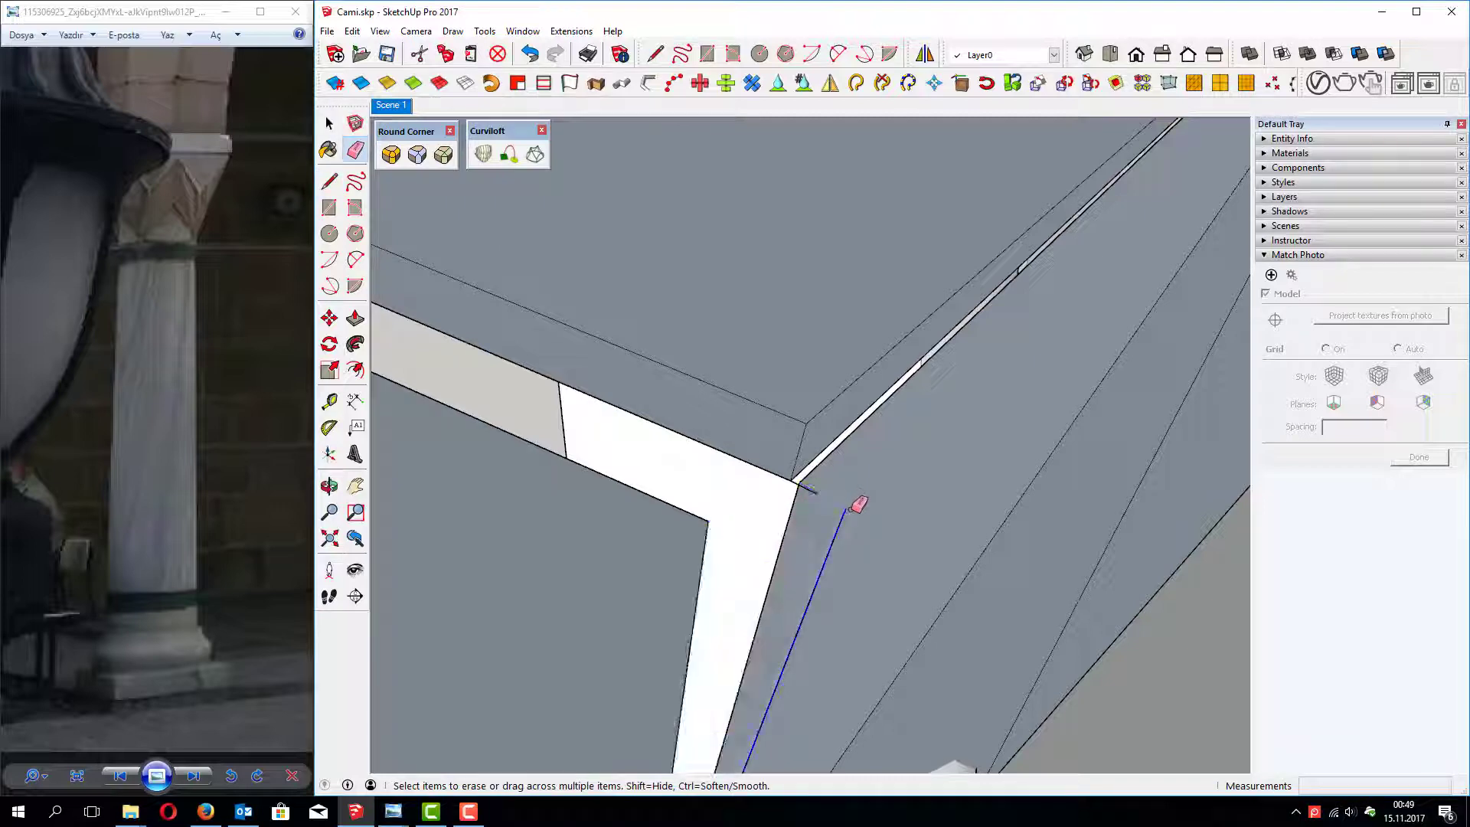
{"action": "key", "text": "l"}
{"action": "left_click", "coordinate": [818, 493]}
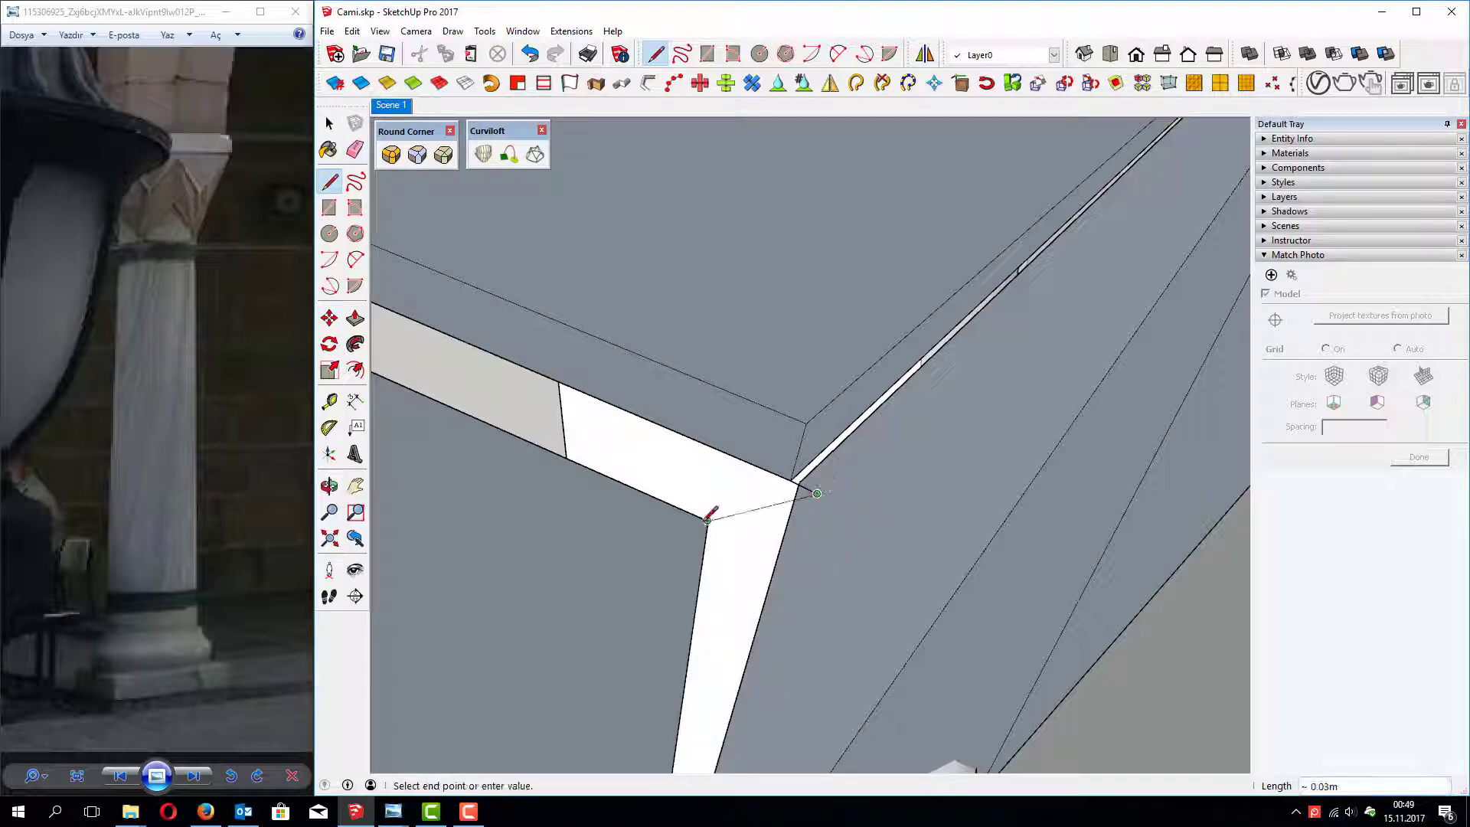
{"action": "left_click", "coordinate": [749, 529]}
{"action": "middle_click_drag", "start_coordinate": [749, 528], "coordinate": [656, 525]}
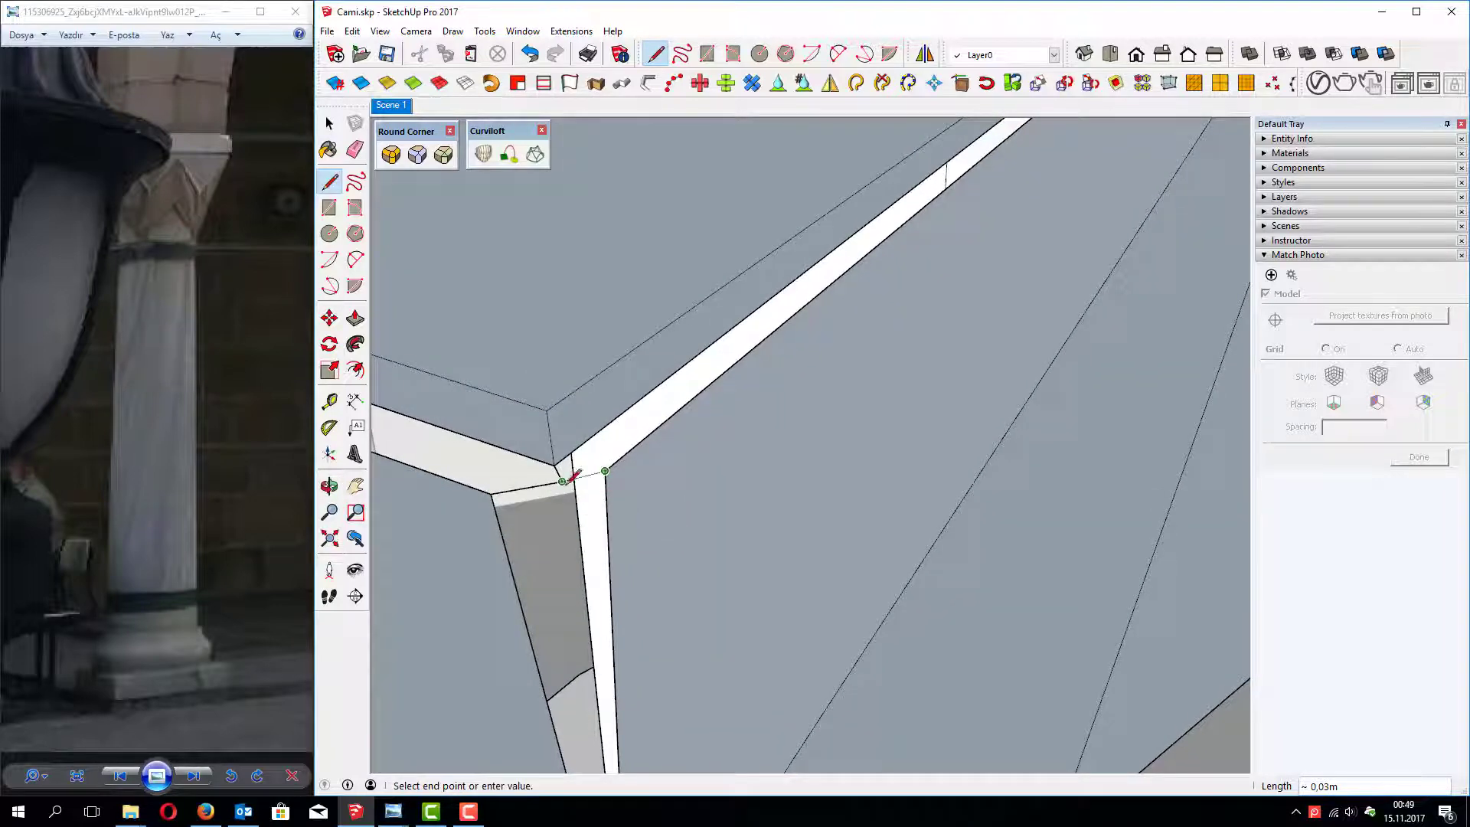
{"action": "scroll", "coordinate": [623, 393], "scroll_direction": "down", "scroll_amount": 5}
{"action": "scroll", "coordinate": [666, 383], "scroll_direction": "down", "scroll_amount": 2}
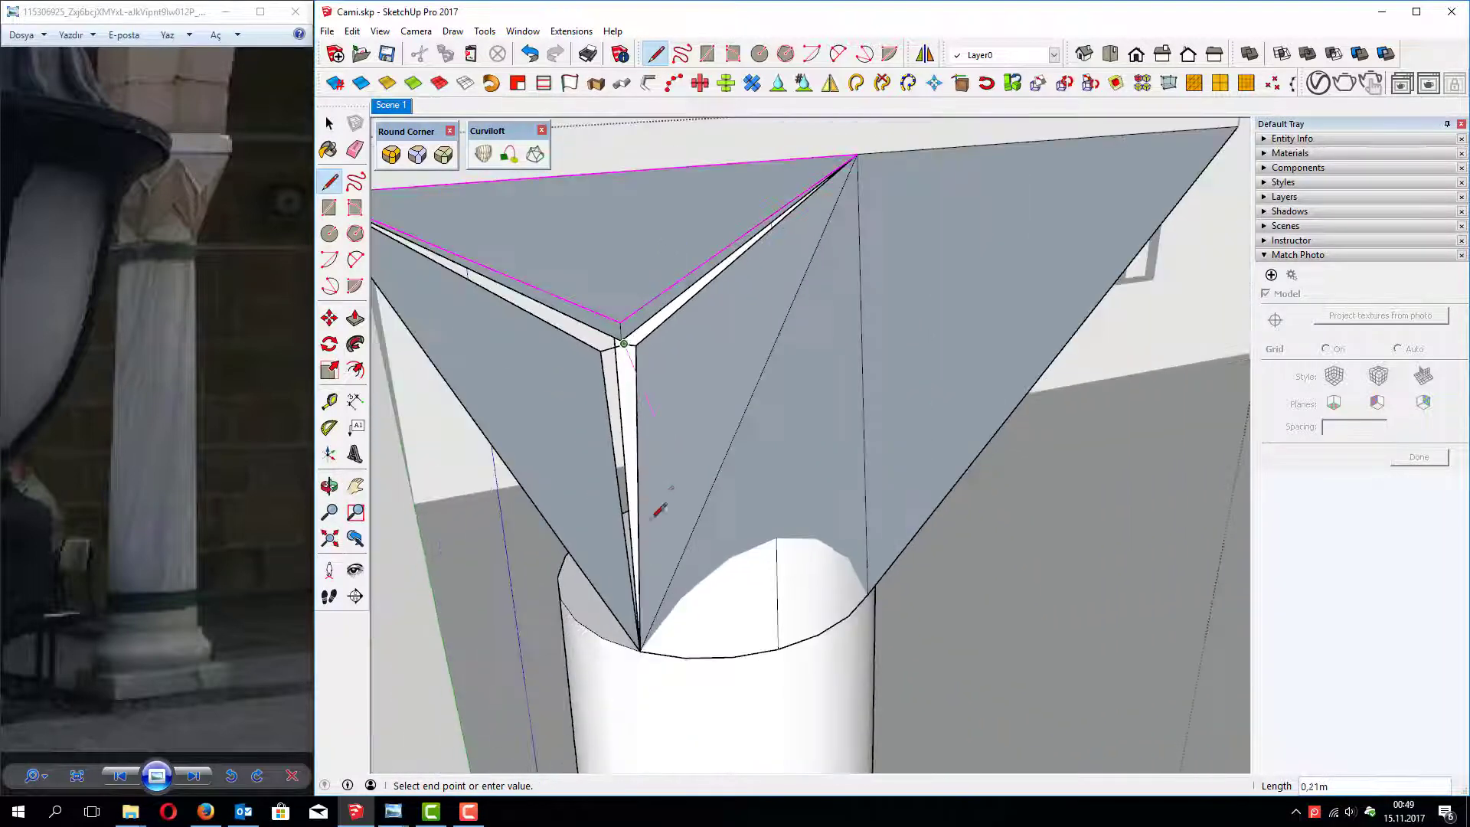
{"action": "left_click", "coordinate": [641, 649]}
{"action": "scroll", "coordinate": [894, 588], "scroll_direction": "down", "scroll_amount": 3}
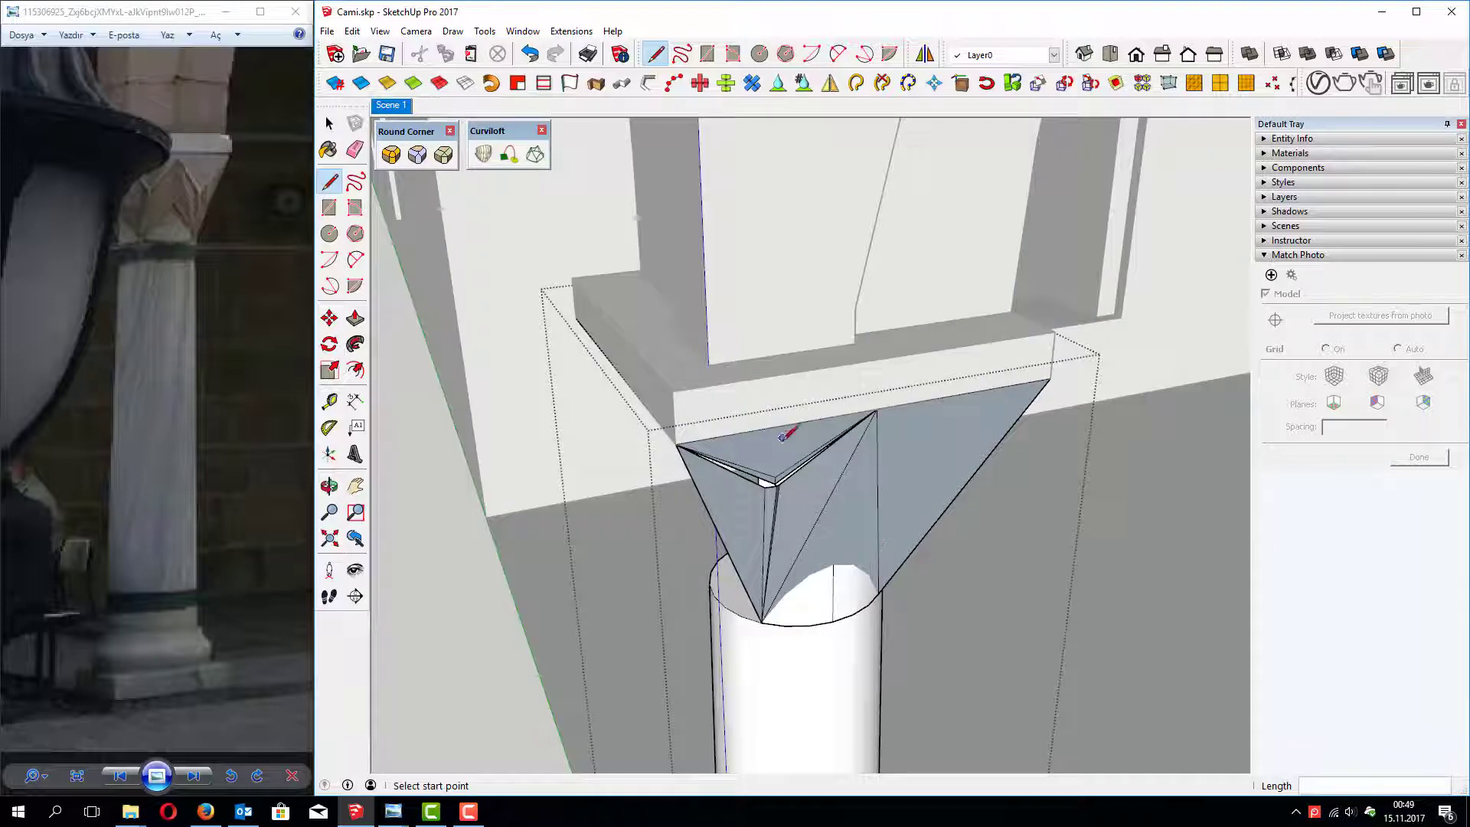
{"action": "scroll", "coordinate": [781, 444], "scroll_direction": "up", "scroll_amount": 2}
Step: Erase the edge beside the thin white strip and draw a new edge to the upper corner, forming a face
{"action": "key", "text": "e"}
{"action": "scroll", "coordinate": [796, 467], "scroll_direction": "up", "scroll_amount": 3}
{"action": "scroll", "coordinate": [812, 479], "scroll_direction": "up", "scroll_amount": 2}
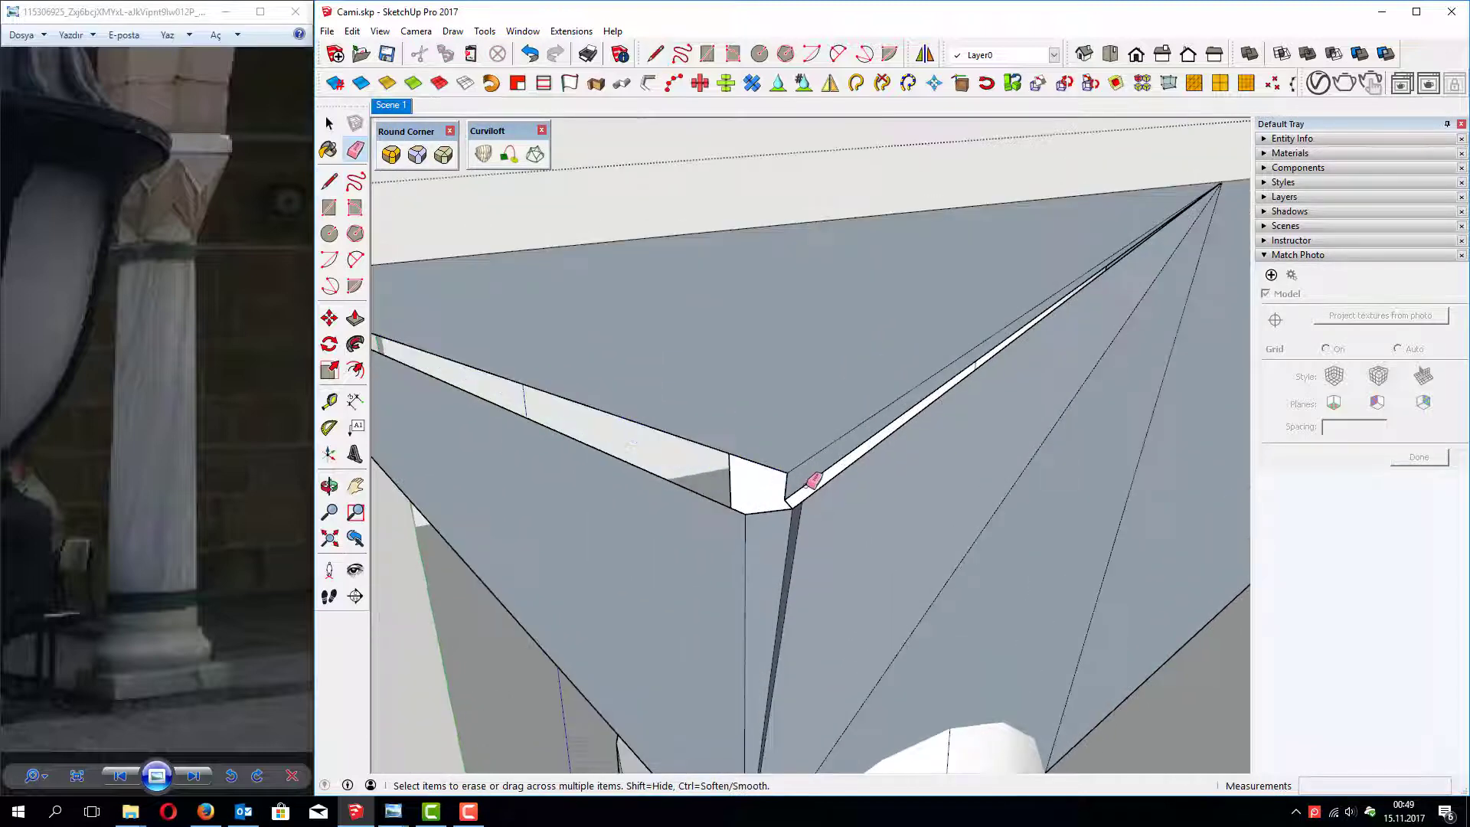
{"action": "left_click", "coordinate": [802, 483]}
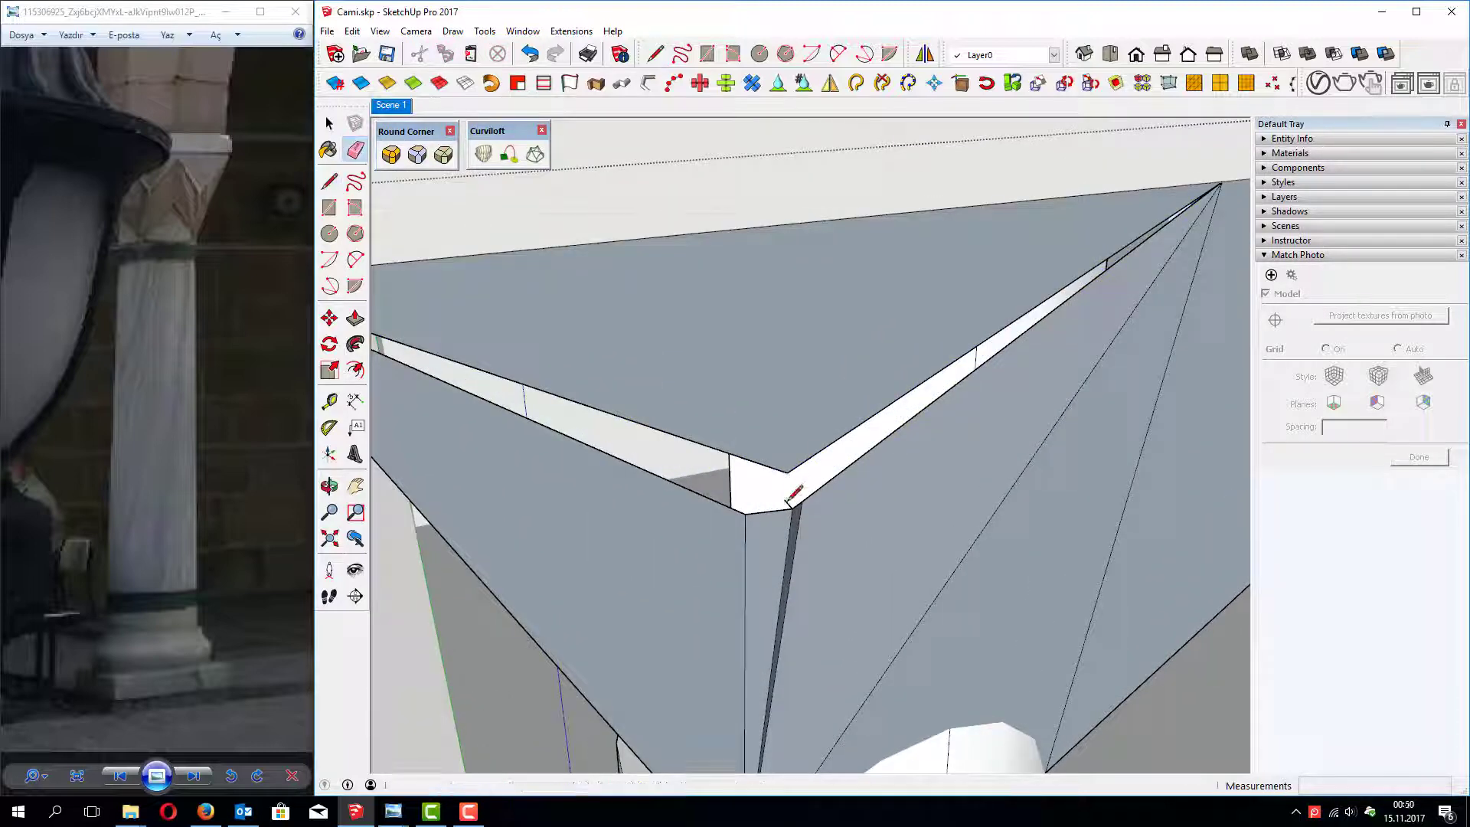
{"action": "key", "text": "l"}
{"action": "left_click", "coordinate": [793, 501]}
{"action": "scroll", "coordinate": [781, 482], "scroll_direction": "down", "scroll_amount": 1}
{"action": "scroll", "coordinate": [776, 480], "scroll_direction": "down", "scroll_amount": 2}
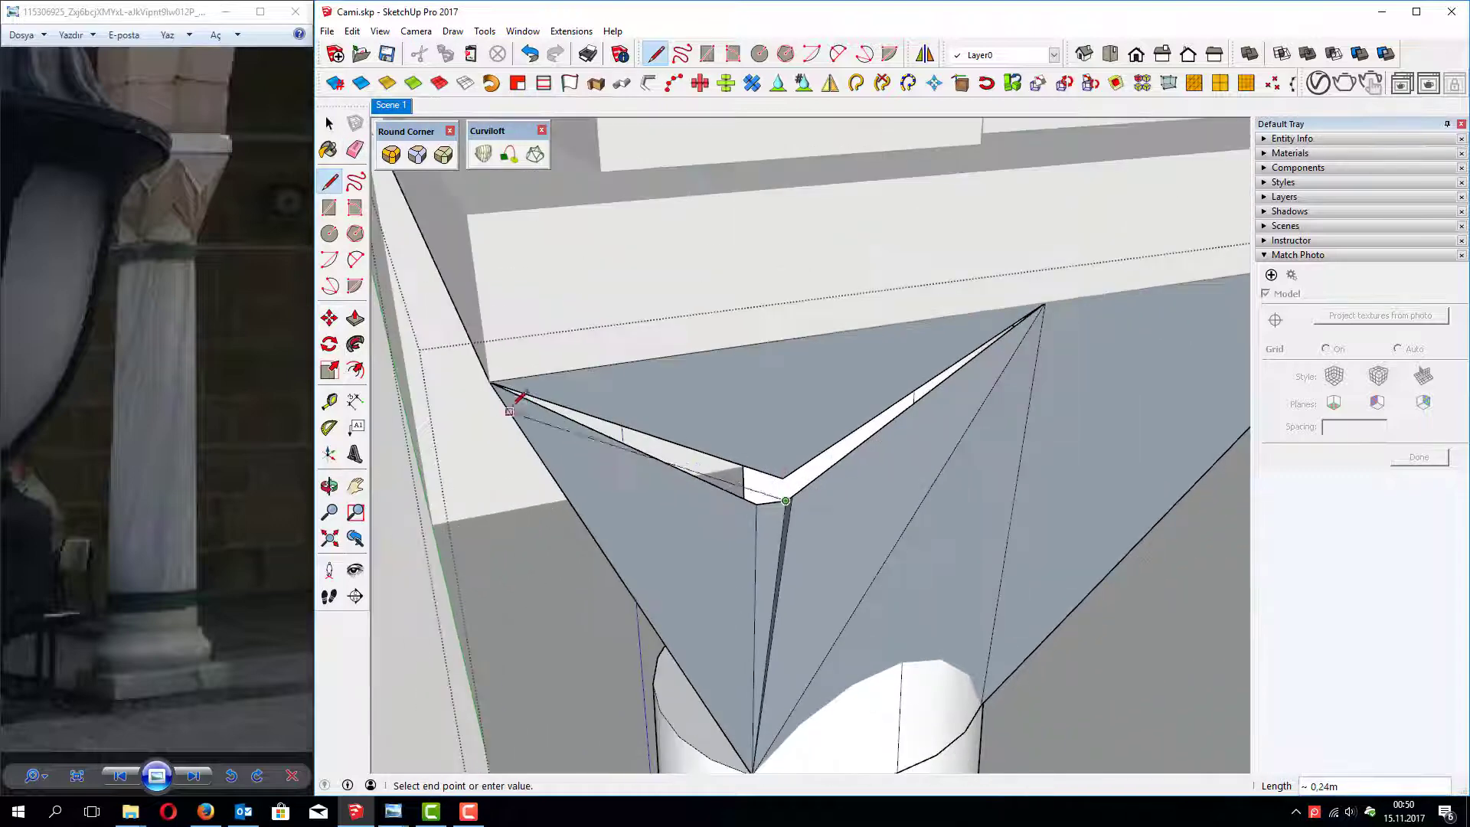
{"action": "left_click", "coordinate": [491, 381]}
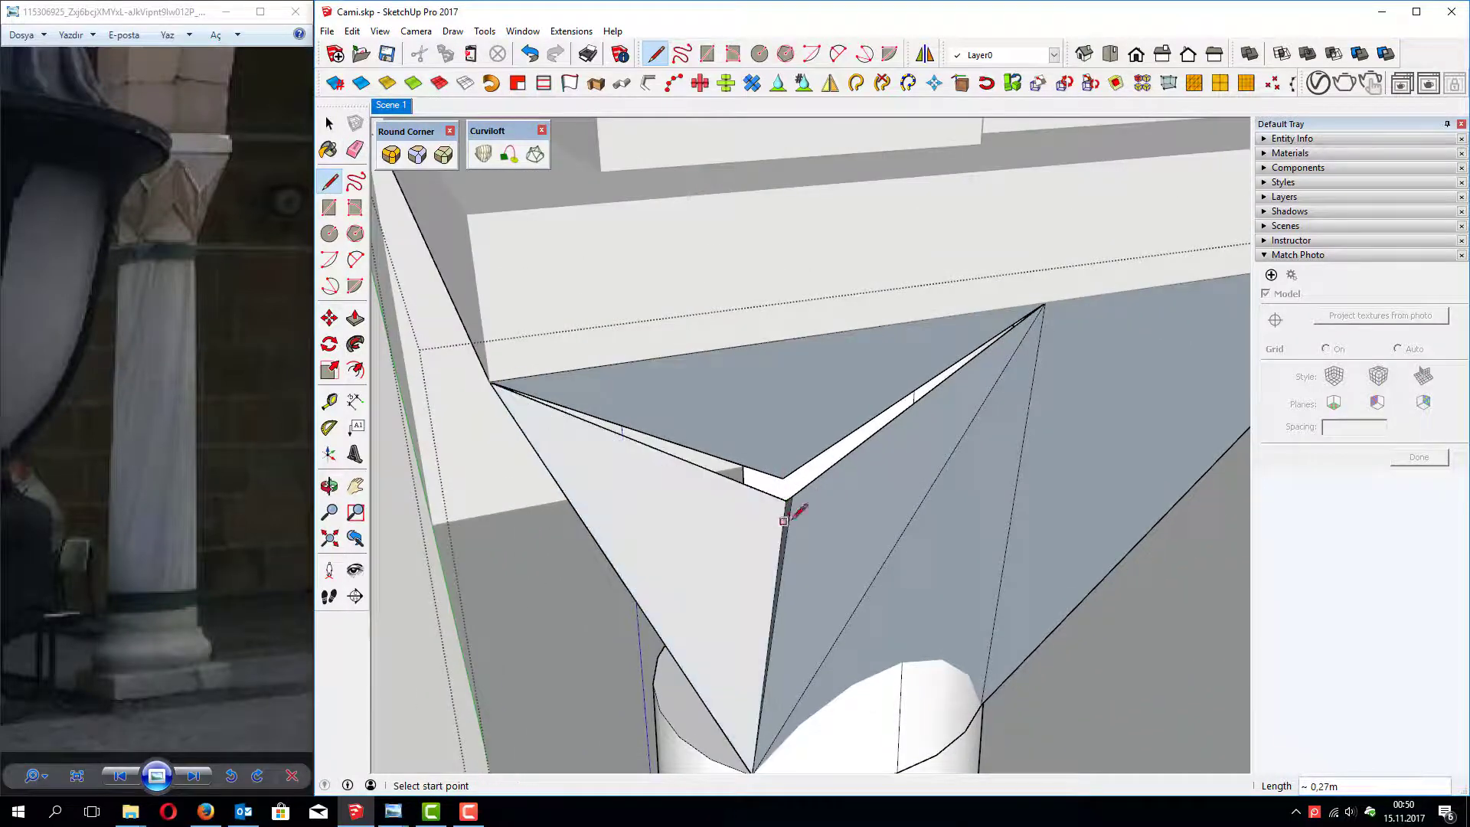
{"action": "left_click", "coordinate": [1046, 301]}
Step: Delete a stray edge and draw edges from the left corner to close the face and left white sliver
{"action": "key", "text": "space"}
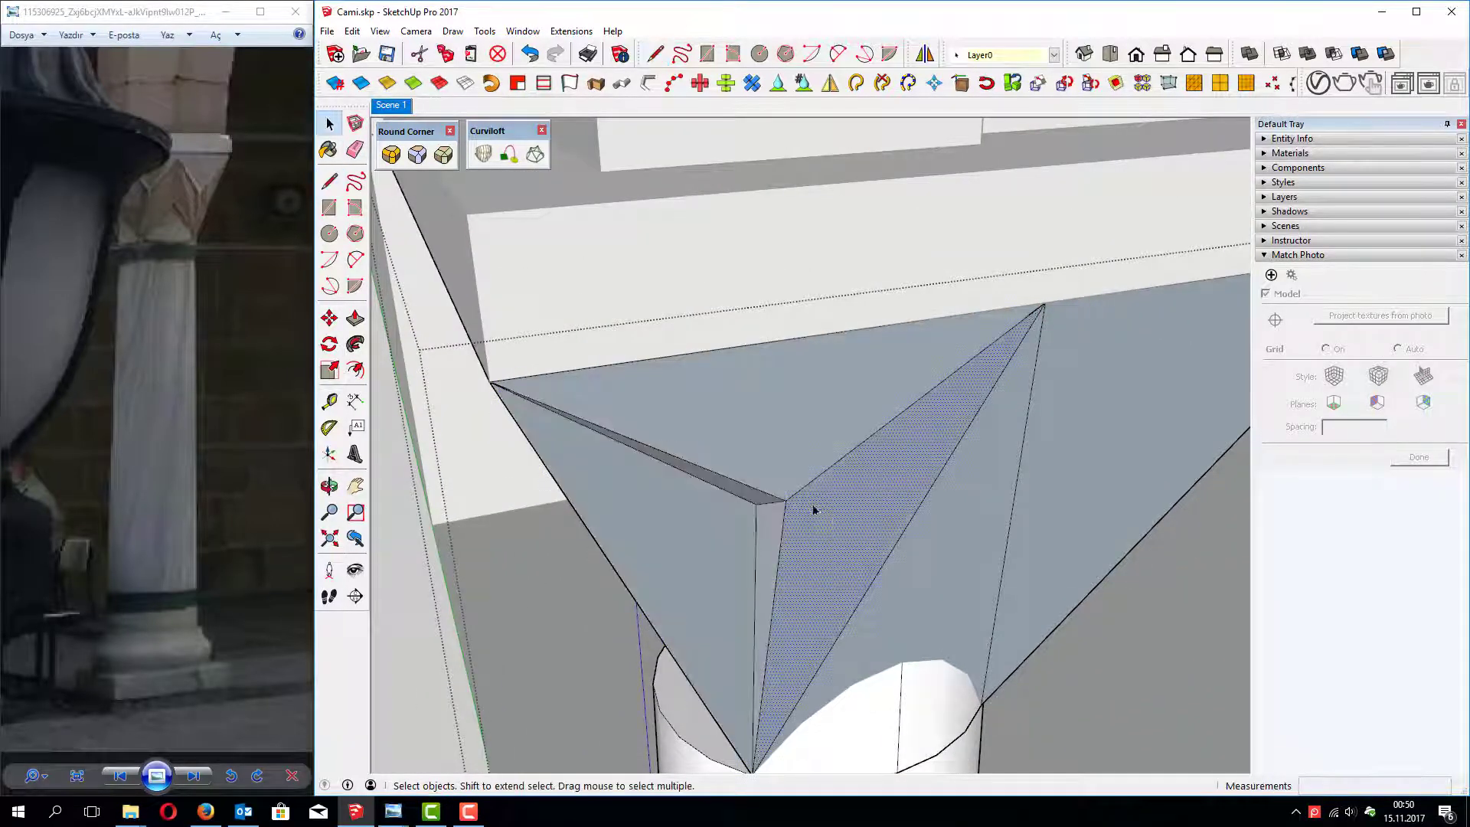
{"action": "middle_click_drag", "start_coordinate": [791, 490], "coordinate": [775, 487]}
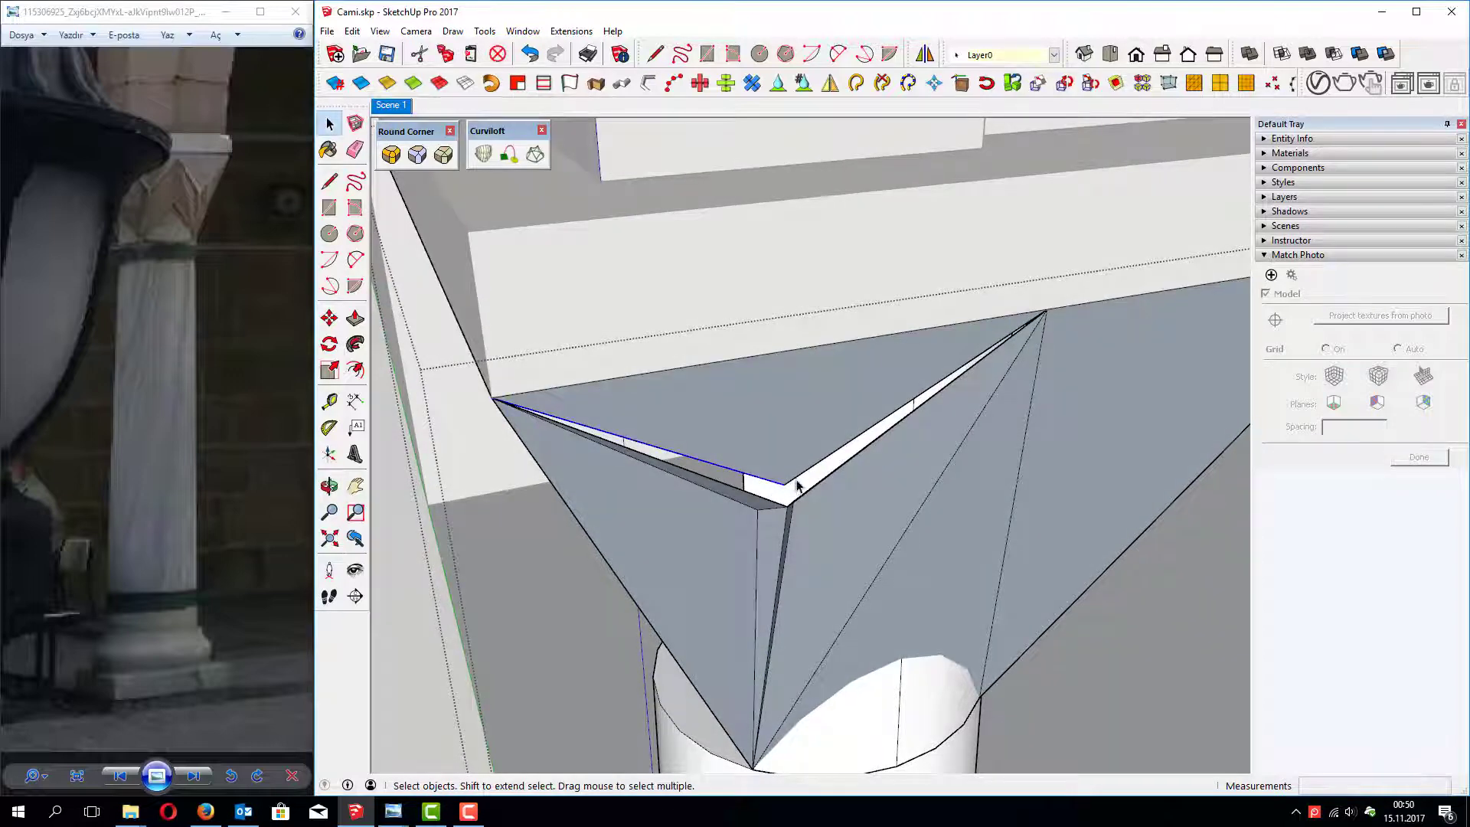
{"action": "key", "text": "Delete"}
{"action": "key", "text": "l"}
{"action": "middle_click_drag", "start_coordinate": [787, 488], "coordinate": [771, 480]}
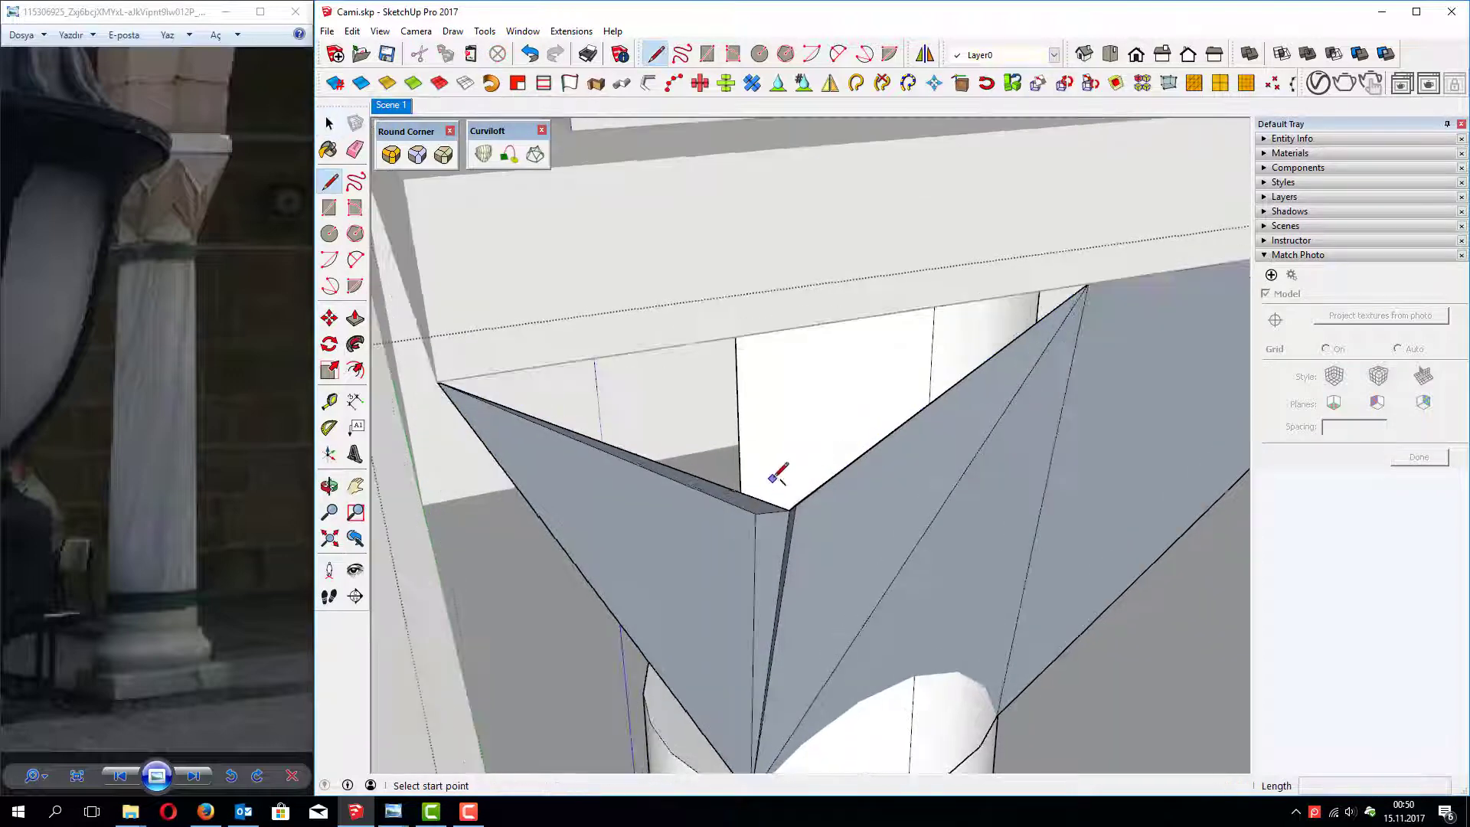
{"action": "left_click", "coordinate": [780, 479]}
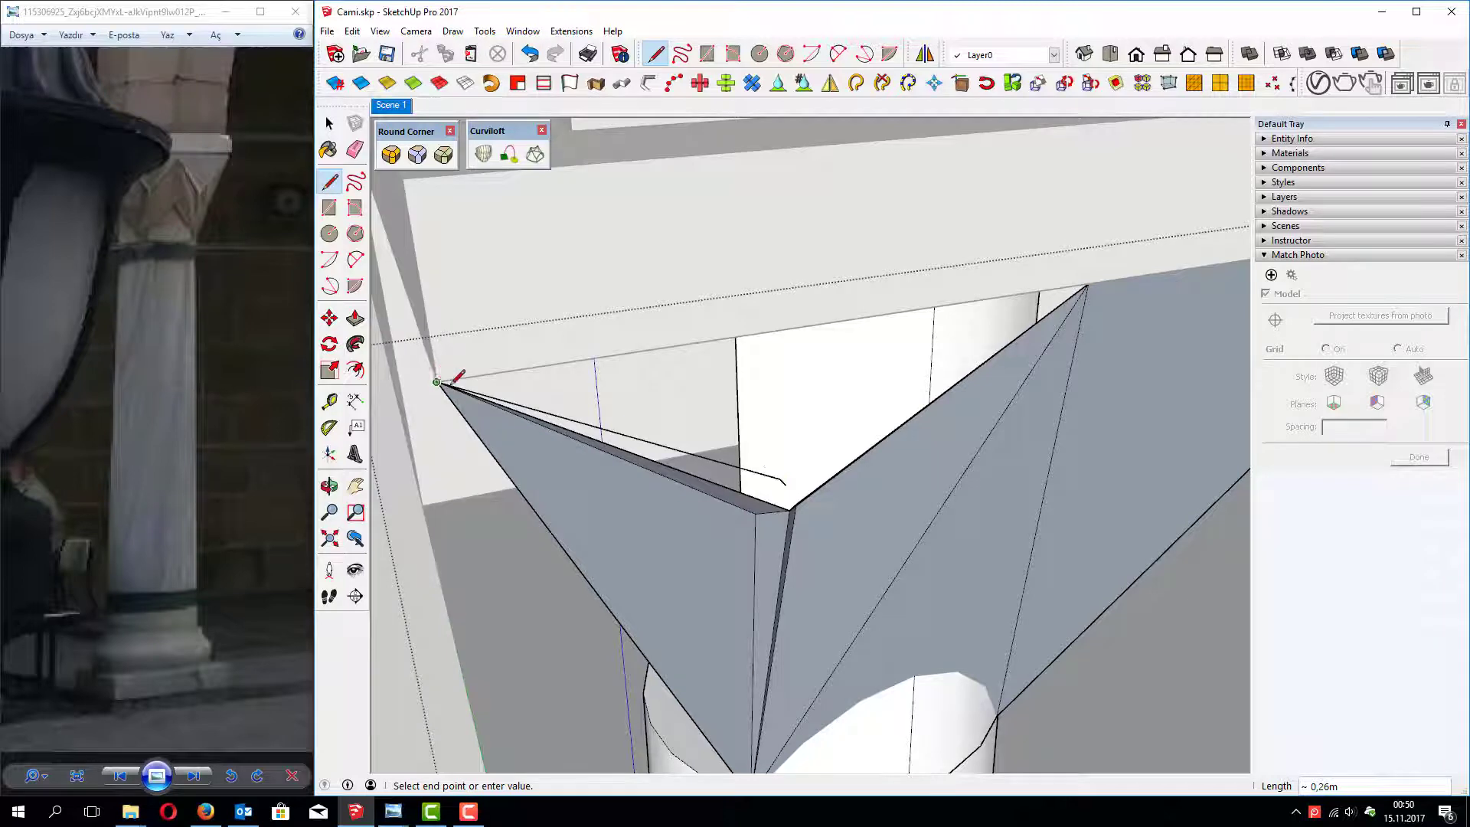
{"action": "left_click", "coordinate": [1089, 283]}
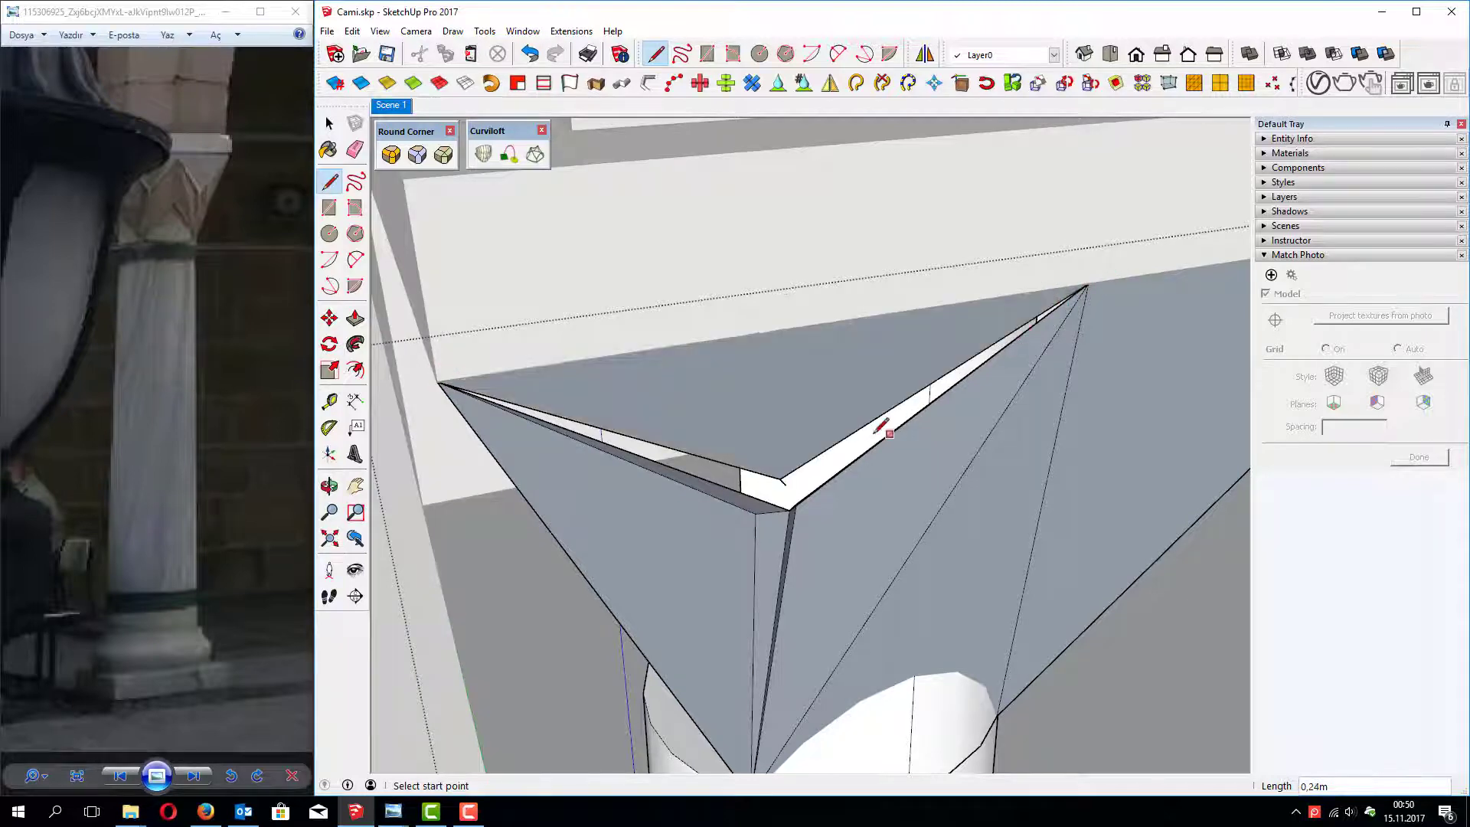
{"action": "key", "text": "space"}
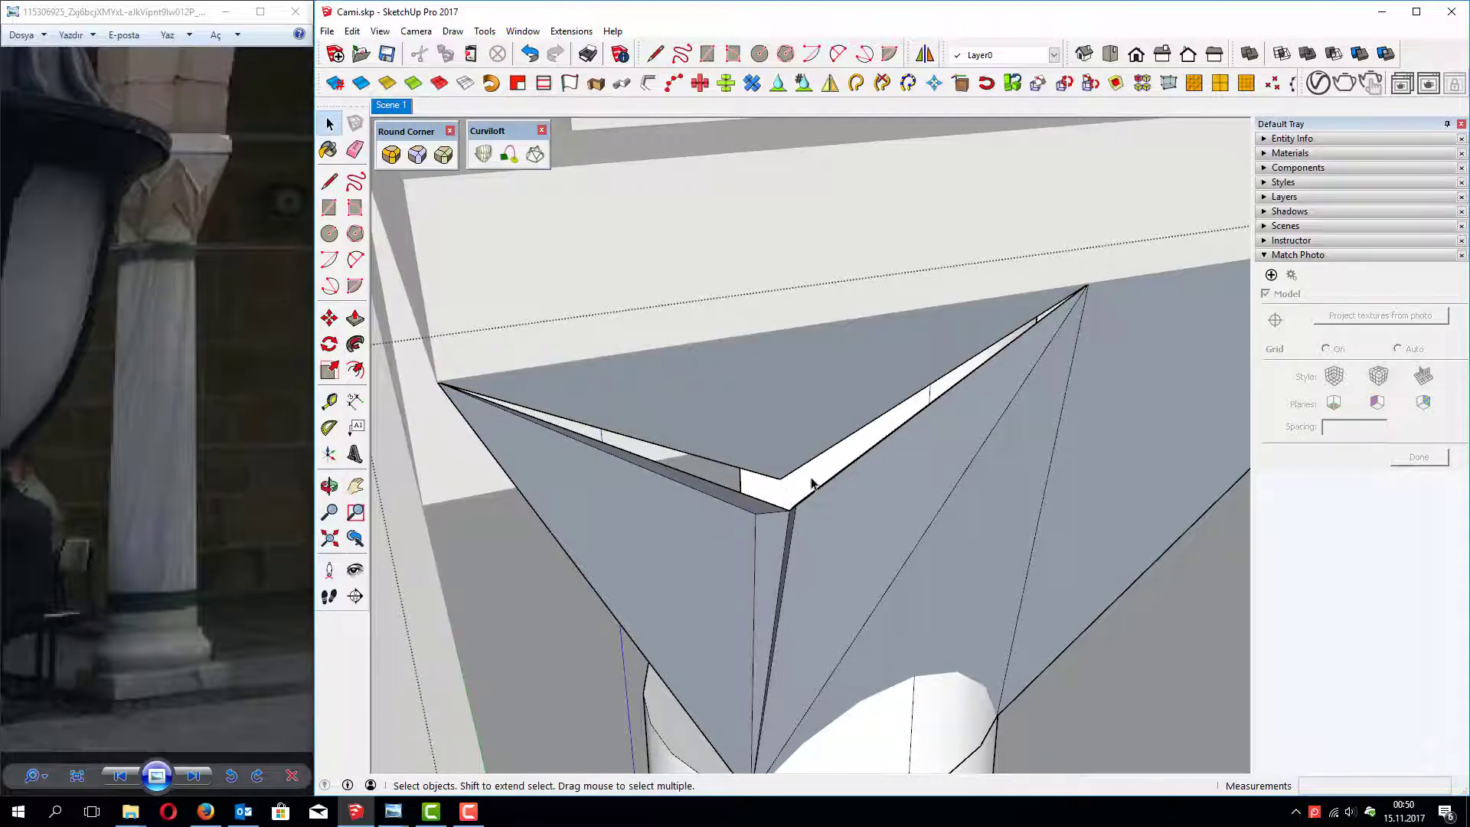
{"action": "key", "text": "l"}
{"action": "left_click", "coordinate": [781, 479]}
{"action": "left_click", "coordinate": [439, 383]}
{"action": "key", "text": "space"}
{"action": "mouse_move", "coordinate": [766, 383]}
{"action": "middle_mouse_down"}
{"action": "mouse_move", "coordinate": [797, 368]}
{"action": "mouse_move", "coordinate": [682, 335]}
{"action": "mouse_move", "coordinate": [755, 279]}
{"action": "mouse_move", "coordinate": [973, 276]}
{"action": "middle_mouse_up"}
{"action": "scroll", "coordinate": [796, 369], "scroll_direction": "down", "scroll_amount": 5}
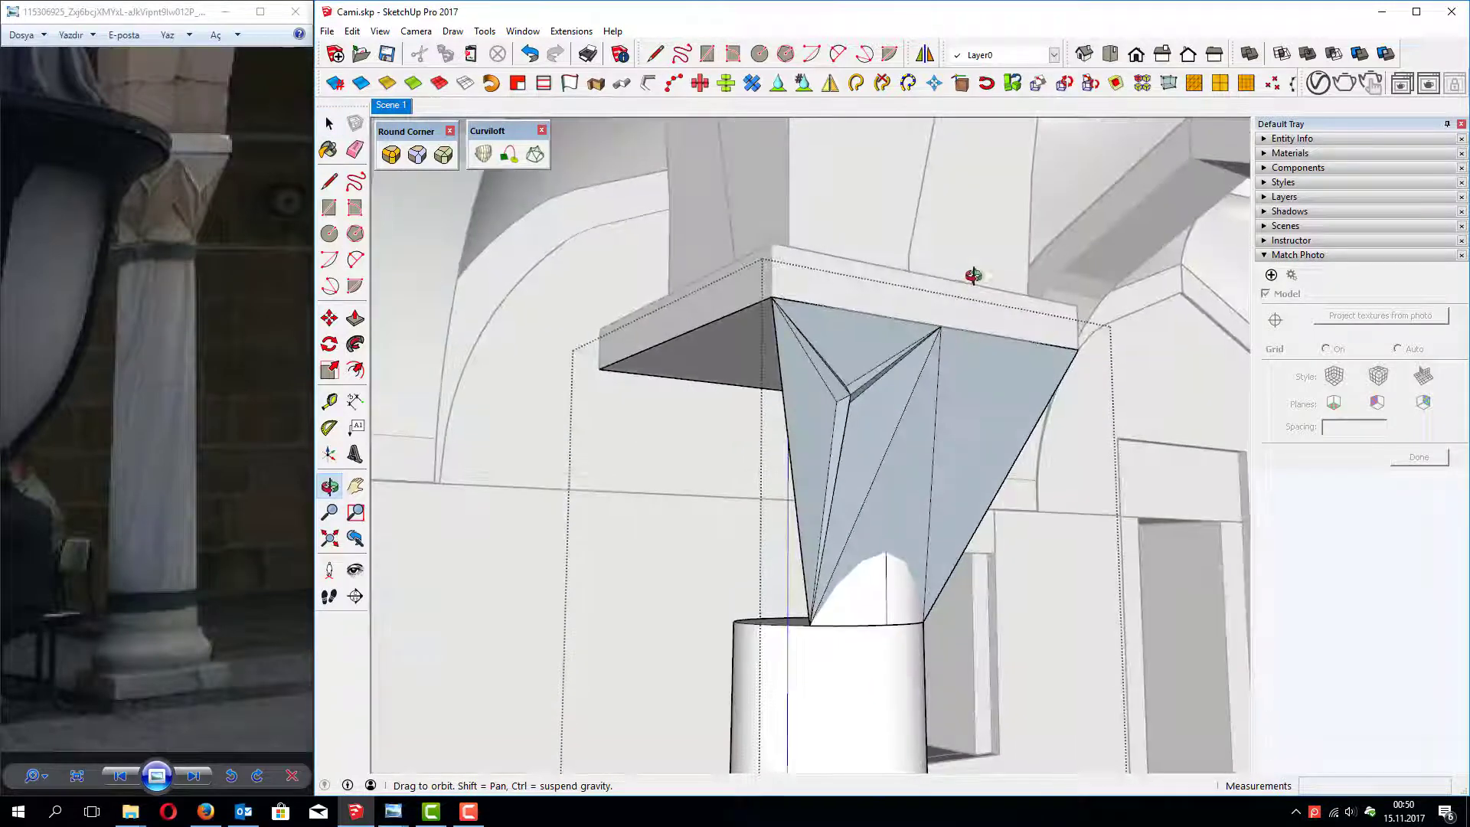
{"action": "left_click", "coordinate": [935, 462]}
{"action": "mouse_move", "coordinate": [935, 462]}
{"action": "middle_mouse_down"}
{"action": "mouse_move", "coordinate": [876, 503]}
{"action": "mouse_move", "coordinate": [764, 479]}
{"action": "mouse_move", "coordinate": [778, 479]}
{"action": "mouse_move", "coordinate": [705, 544]}
{"action": "mouse_move", "coordinate": [816, 534]}
{"action": "middle_mouse_up"}
{"action": "scroll", "coordinate": [785, 421], "scroll_direction": "up", "scroll_amount": 1}
{"action": "left_click", "coordinate": [785, 424]}
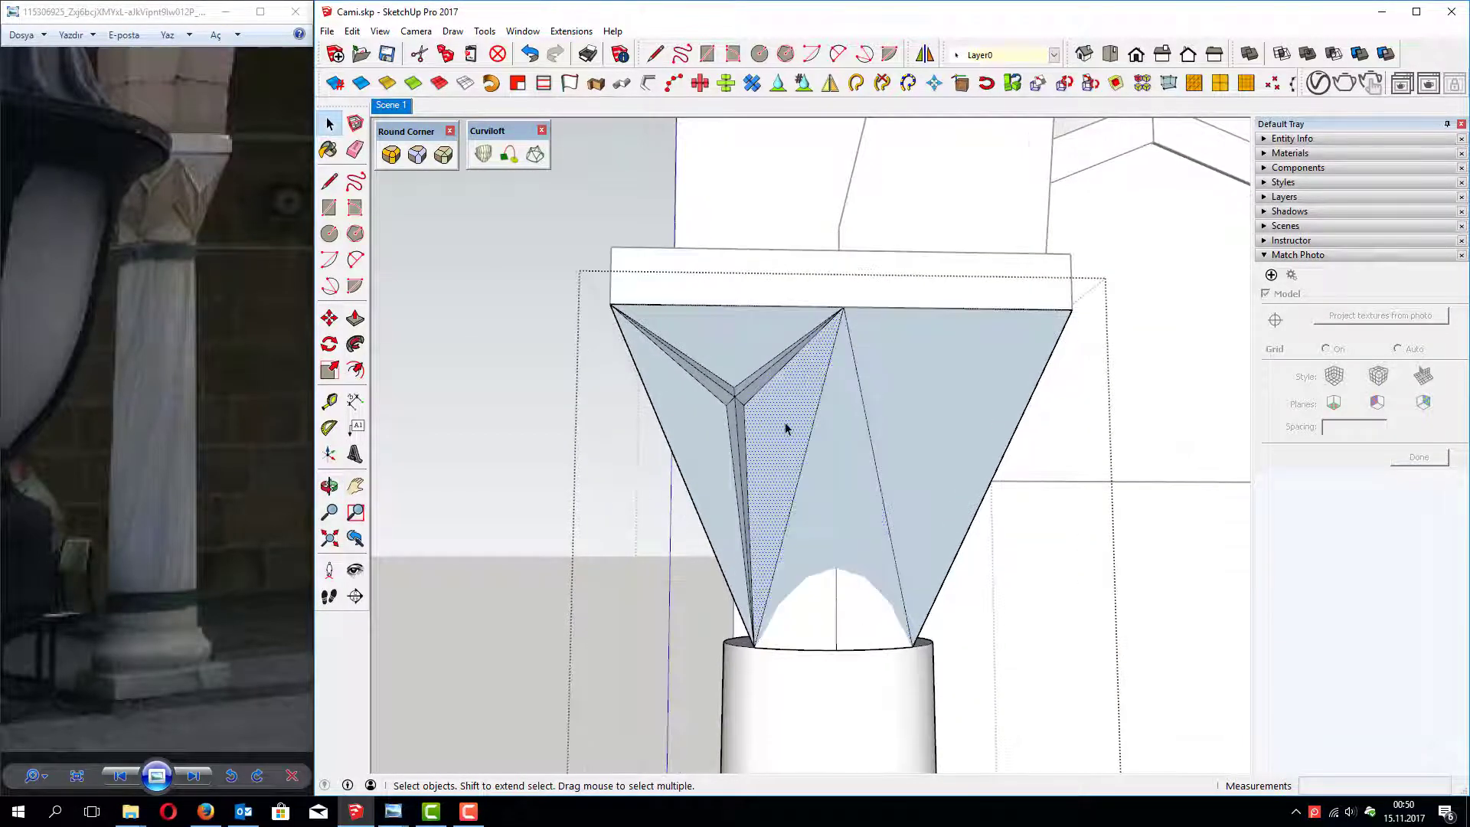
{"action": "mouse_move", "coordinate": [760, 444]}
{"action": "middle_mouse_down"}
{"action": "mouse_move", "coordinate": [1073, 516]}
{"action": "mouse_move", "coordinate": [774, 456]}
{"action": "mouse_move", "coordinate": [510, 447]}
{"action": "middle_mouse_up"}
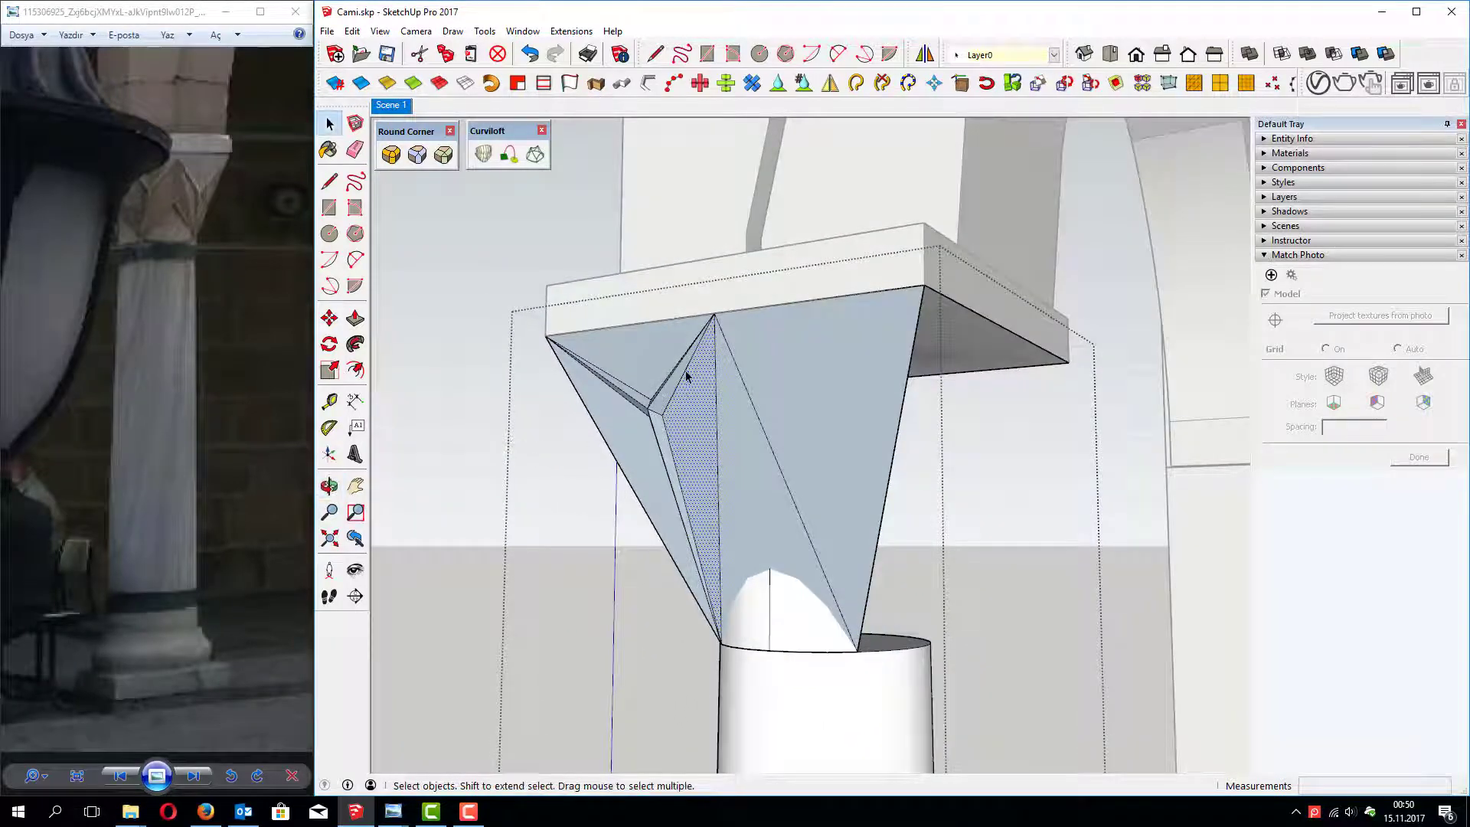
{"action": "double_click", "coordinate": [625, 456]}
{"action": "mouse_move", "coordinate": [711, 465]}
{"action": "middle_mouse_down"}
{"action": "mouse_move", "coordinate": [1103, 485]}
{"action": "mouse_move", "coordinate": [1066, 518]}
{"action": "mouse_move", "coordinate": [1142, 476]}
{"action": "mouse_move", "coordinate": [1251, 461]}
{"action": "mouse_move", "coordinate": [1158, 361]}
{"action": "mouse_move", "coordinate": [1266, 416]}
{"action": "mouse_move", "coordinate": [1159, 329]}
{"action": "mouse_move", "coordinate": [946, 339]}
{"action": "middle_mouse_up"}
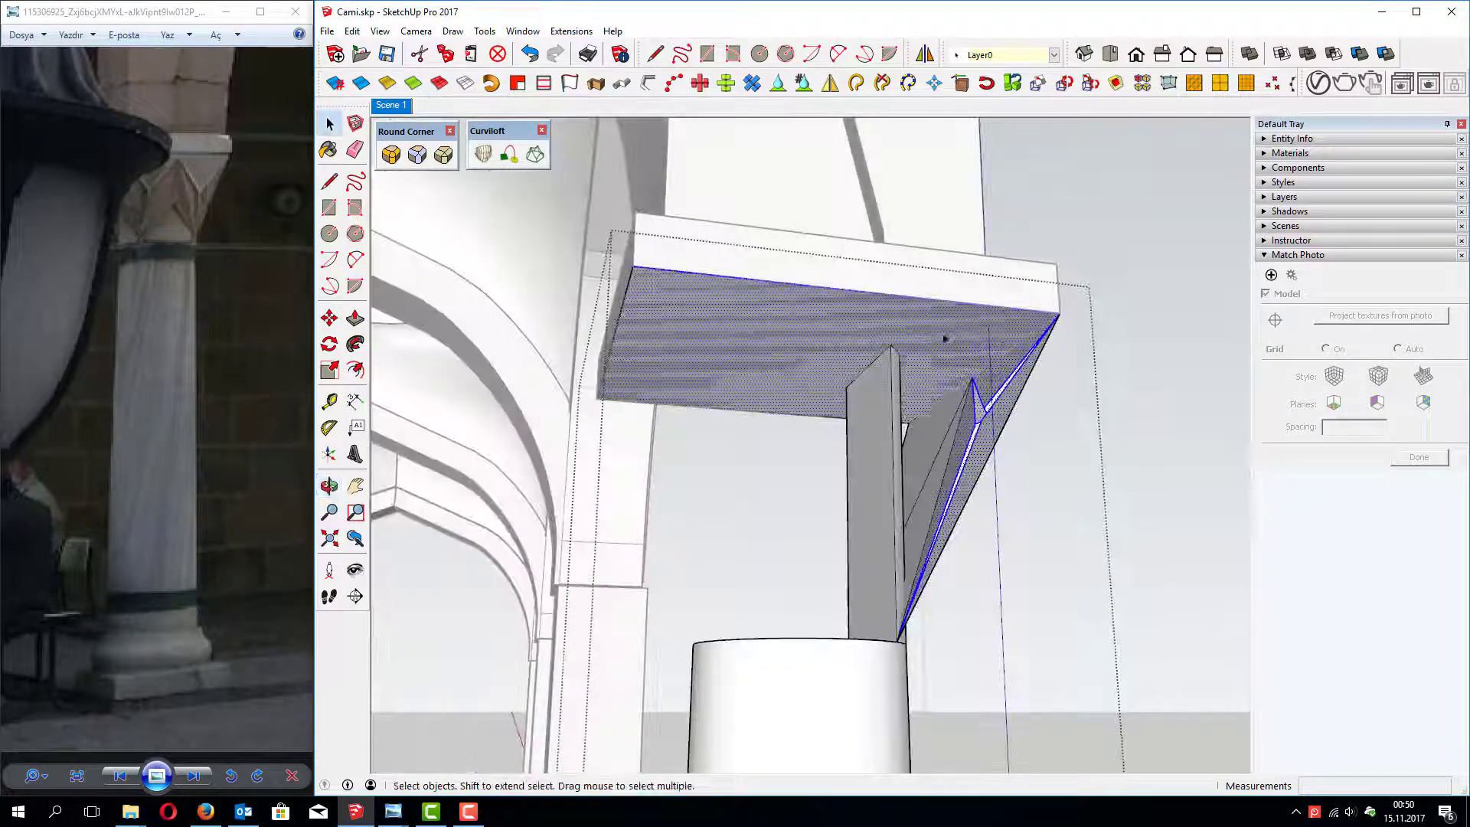
{"action": "middle_click_drag", "start_coordinate": [590, 398], "coordinate": [1042, 486]}
{"action": "right_click", "coordinate": [1009, 443]}
{"action": "left_click", "coordinate": [1057, 574]}
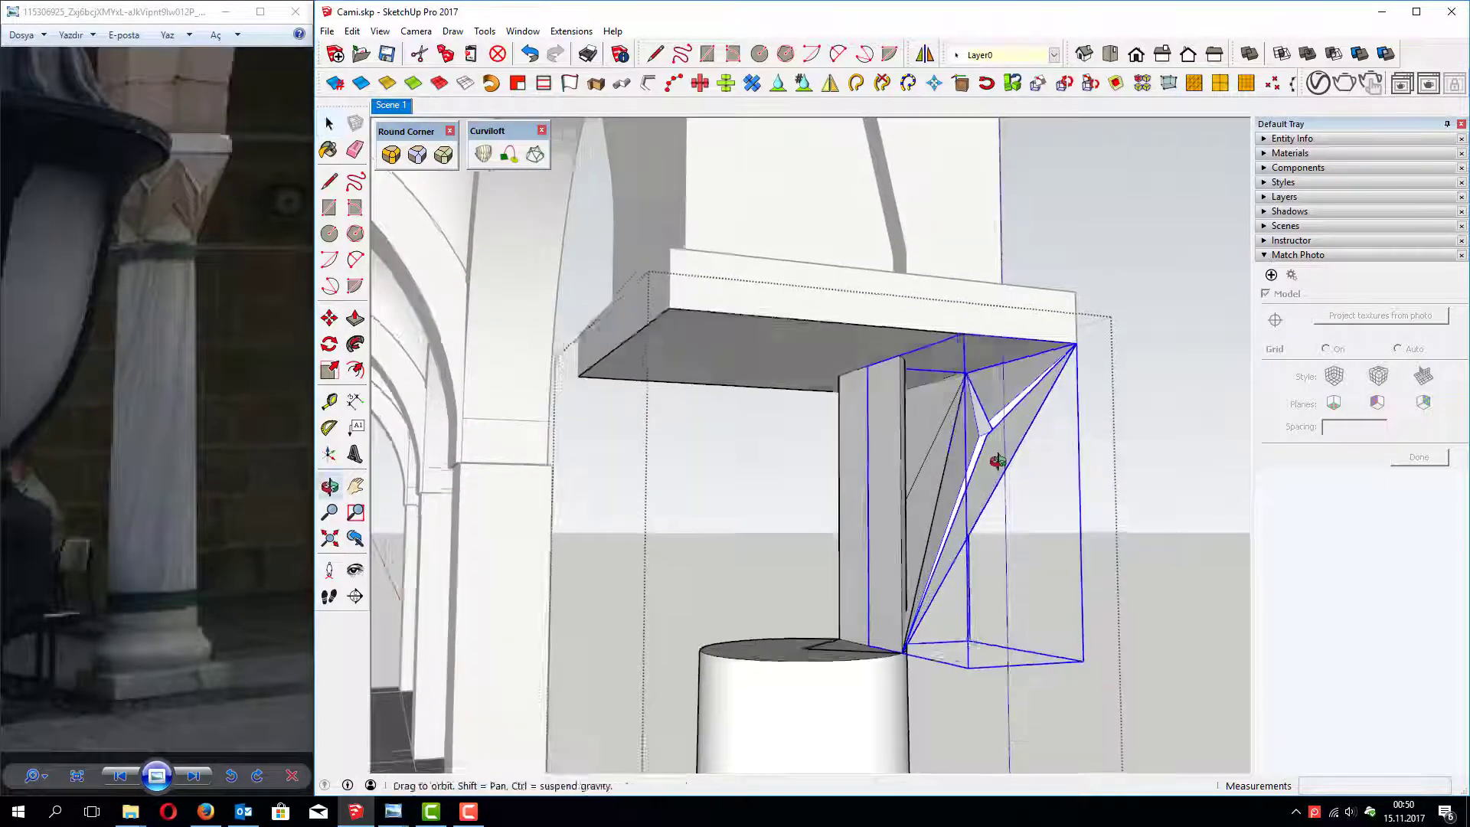
{"action": "scroll", "coordinate": [992, 459], "scroll_direction": "up", "scroll_amount": 2}
{"action": "scroll", "coordinate": [1026, 453], "scroll_direction": "up", "scroll_amount": 2}
{"action": "scroll", "coordinate": [996, 444], "scroll_direction": "up", "scroll_amount": 2}
{"action": "scroll", "coordinate": [980, 429], "scroll_direction": "up", "scroll_amount": 2}
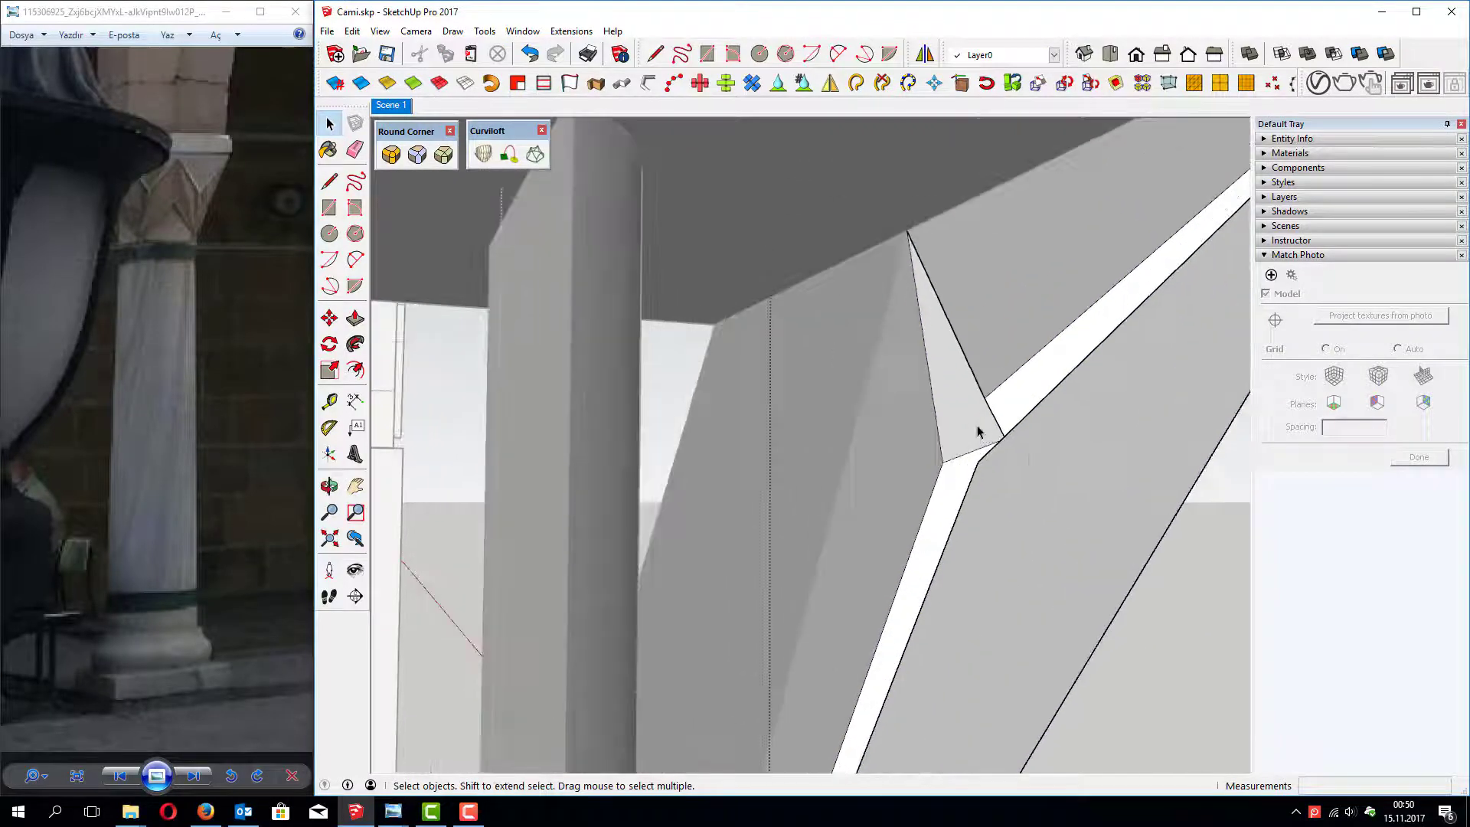
{"action": "mouse_move", "coordinate": [978, 423]}
{"action": "middle_mouse_down"}
{"action": "mouse_move", "coordinate": [1004, 489]}
{"action": "mouse_move", "coordinate": [991, 407]}
{"action": "mouse_move", "coordinate": [1128, 470]}
{"action": "mouse_move", "coordinate": [1142, 509]}
{"action": "mouse_move", "coordinate": [1087, 440]}
{"action": "mouse_move", "coordinate": [1182, 385]}
{"action": "mouse_move", "coordinate": [866, 403]}
{"action": "mouse_move", "coordinate": [899, 348]}
{"action": "middle_mouse_up"}
{"action": "key", "text": "ctrl+z"}
{"action": "scroll", "coordinate": [632, 379], "scroll_direction": "up", "scroll_amount": 3}
Step: Make the whole folded triangle piece into a component
{"action": "right_click", "coordinate": [600, 309]}
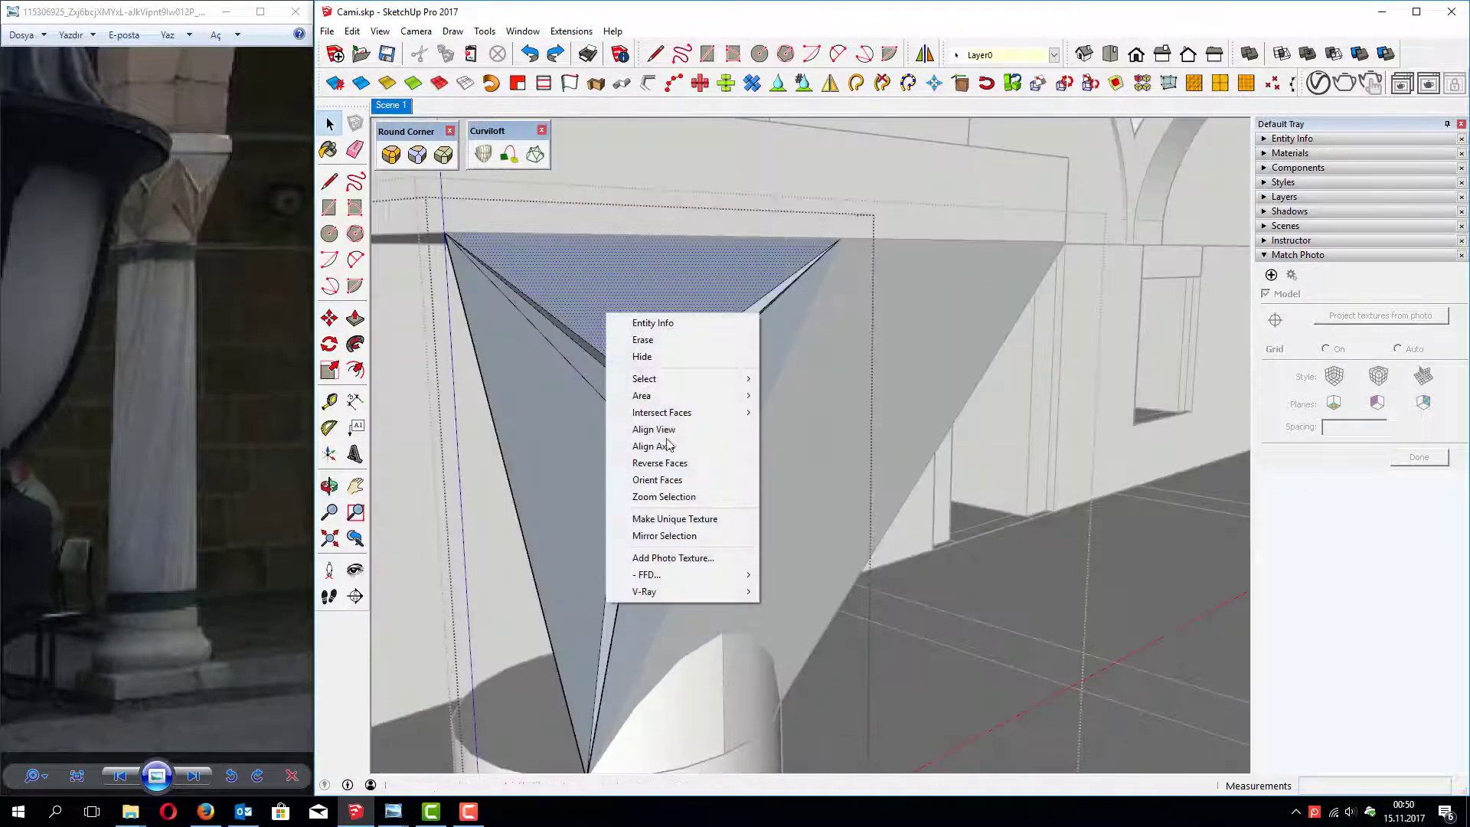
{"action": "left_click", "coordinate": [848, 336]}
{"action": "triple_click", "coordinate": [691, 301]}
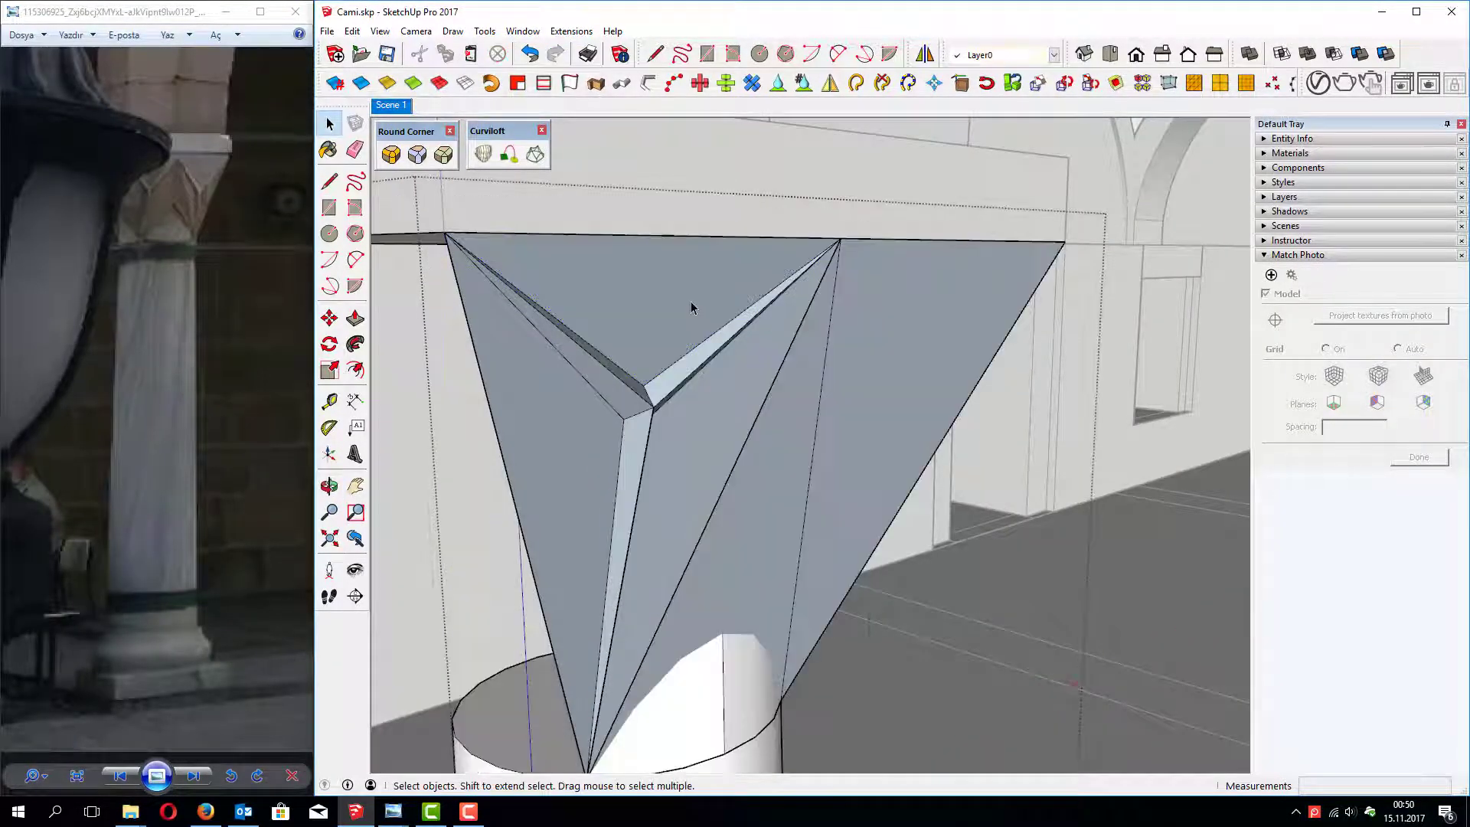
{"action": "right_click", "coordinate": [689, 301]}
{"action": "left_click", "coordinate": [759, 420]}
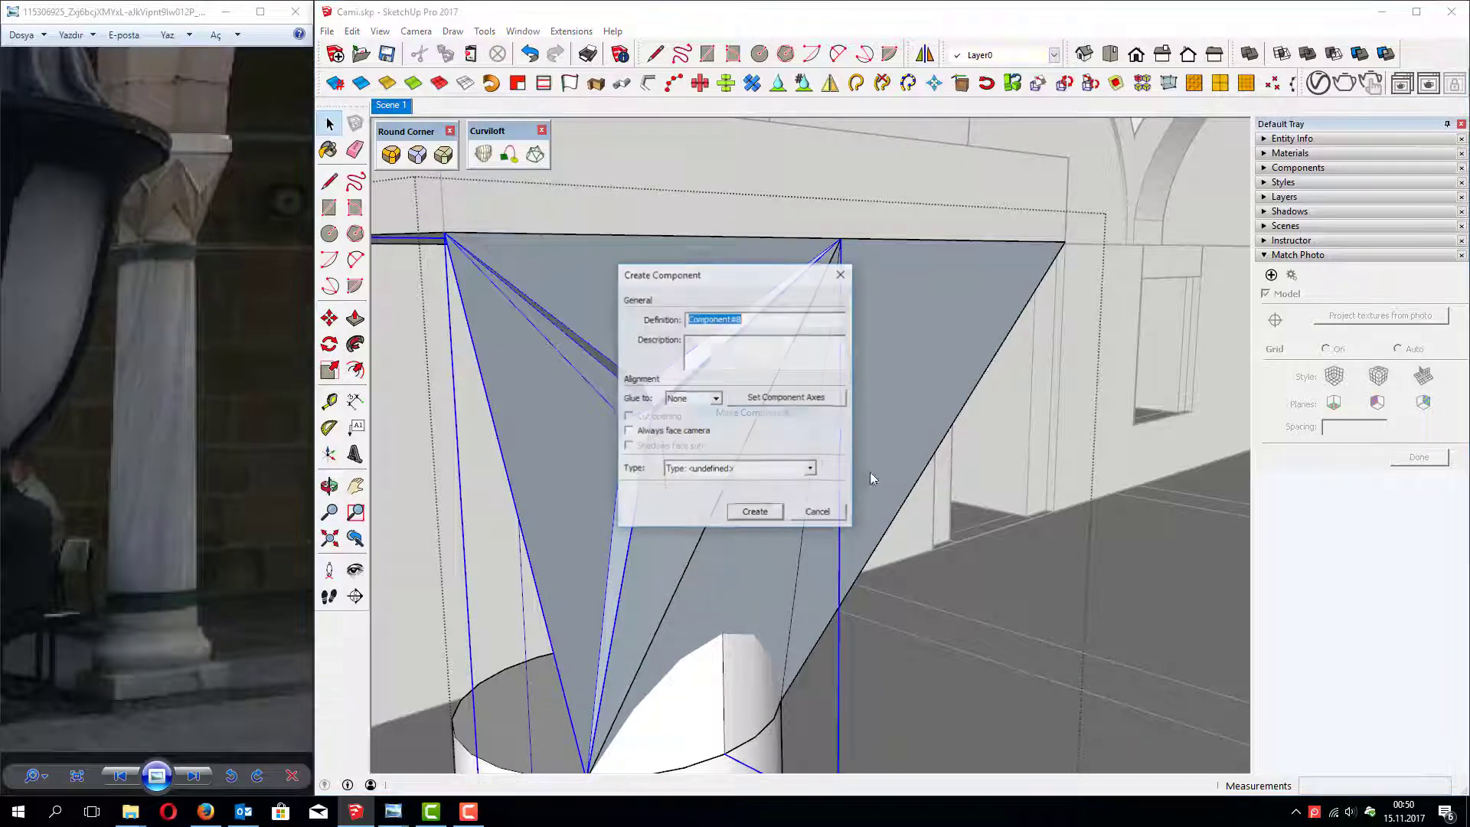
{"action": "left_click", "coordinate": [755, 511]}
Step: Mirror the capital component about a picked point, answering Hayır to keep the original
{"action": "scroll", "coordinate": [929, 426], "scroll_direction": "down", "scroll_amount": 5}
{"action": "scroll", "coordinate": [754, 455], "scroll_direction": "up", "scroll_amount": 2}
{"action": "scroll", "coordinate": [754, 455], "scroll_direction": "up", "scroll_amount": 3}
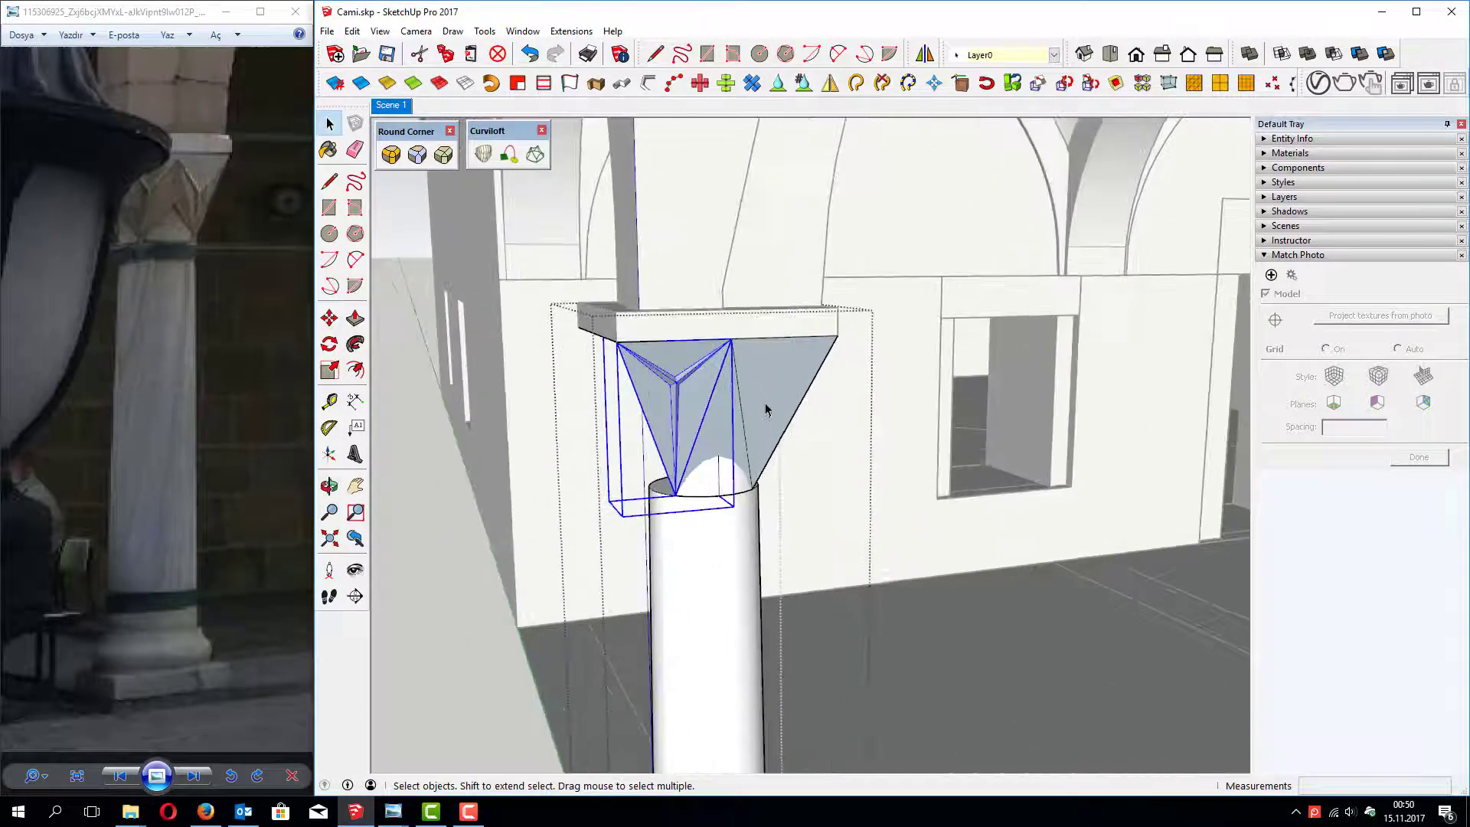
{"action": "scroll", "coordinate": [758, 405], "scroll_direction": "up", "scroll_amount": 1}
{"action": "left_click_drag", "start_coordinate": [840, 393], "coordinate": [812, 354]}
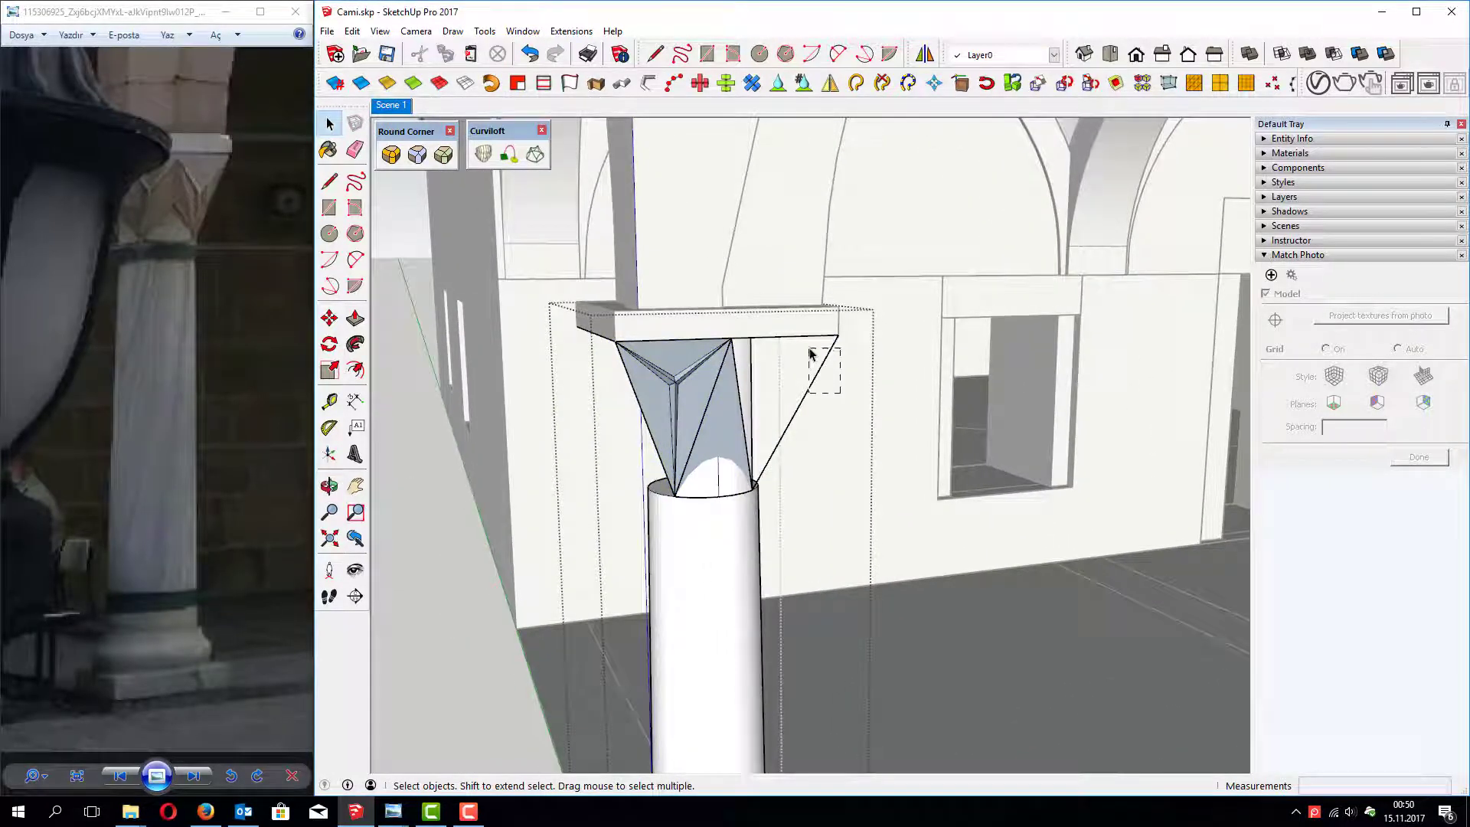
{"action": "left_click", "coordinate": [689, 370]}
{"action": "scroll", "coordinate": [689, 369], "scroll_direction": "up", "scroll_amount": 1}
{"action": "scroll", "coordinate": [697, 370], "scroll_direction": "up", "scroll_amount": 1}
{"action": "scroll", "coordinate": [712, 370], "scroll_direction": "up", "scroll_amount": 1}
{"action": "scroll", "coordinate": [724, 370], "scroll_direction": "up", "scroll_amount": 1}
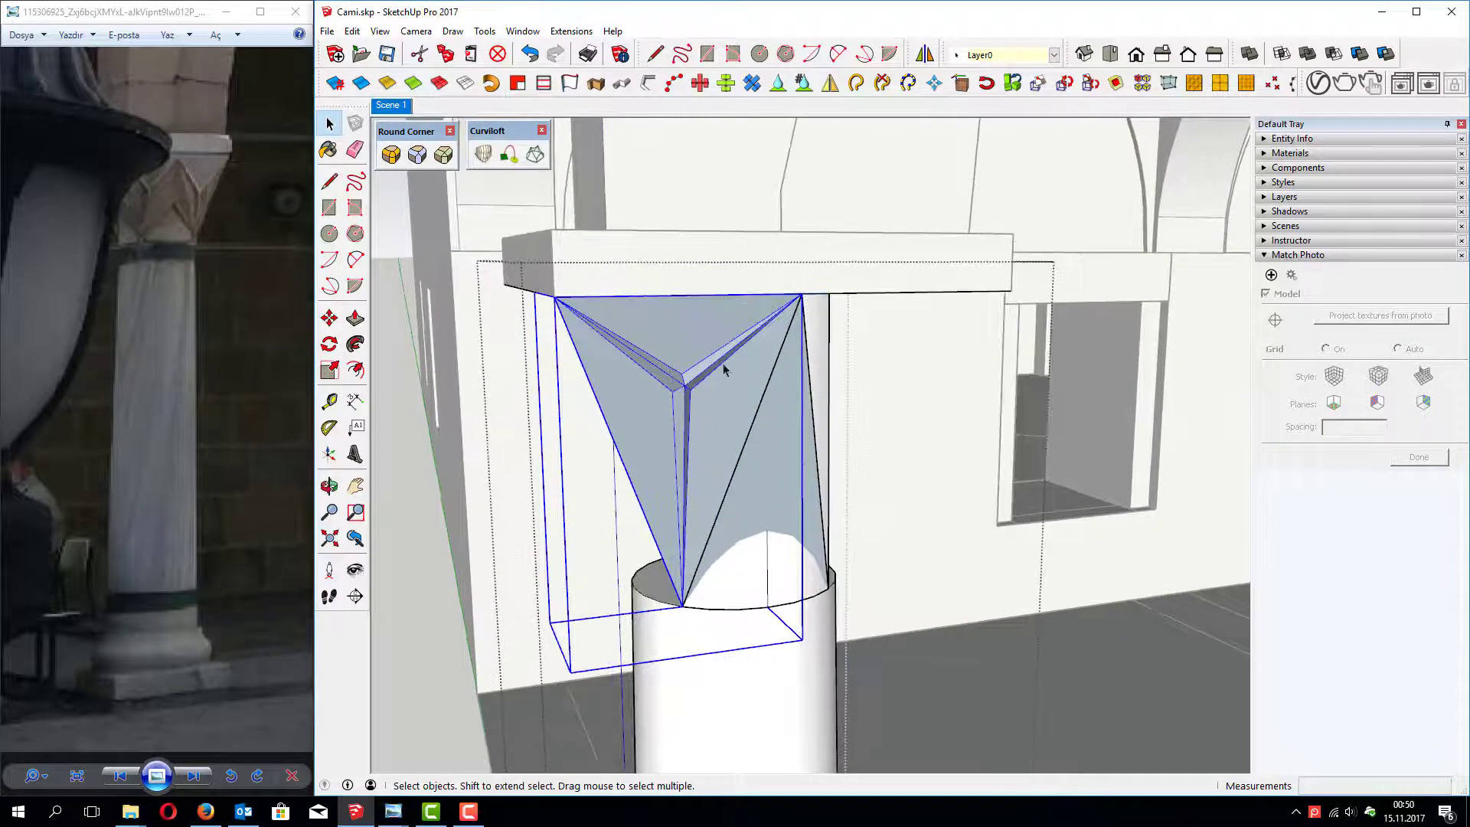
{"action": "left_click", "coordinate": [925, 53]}
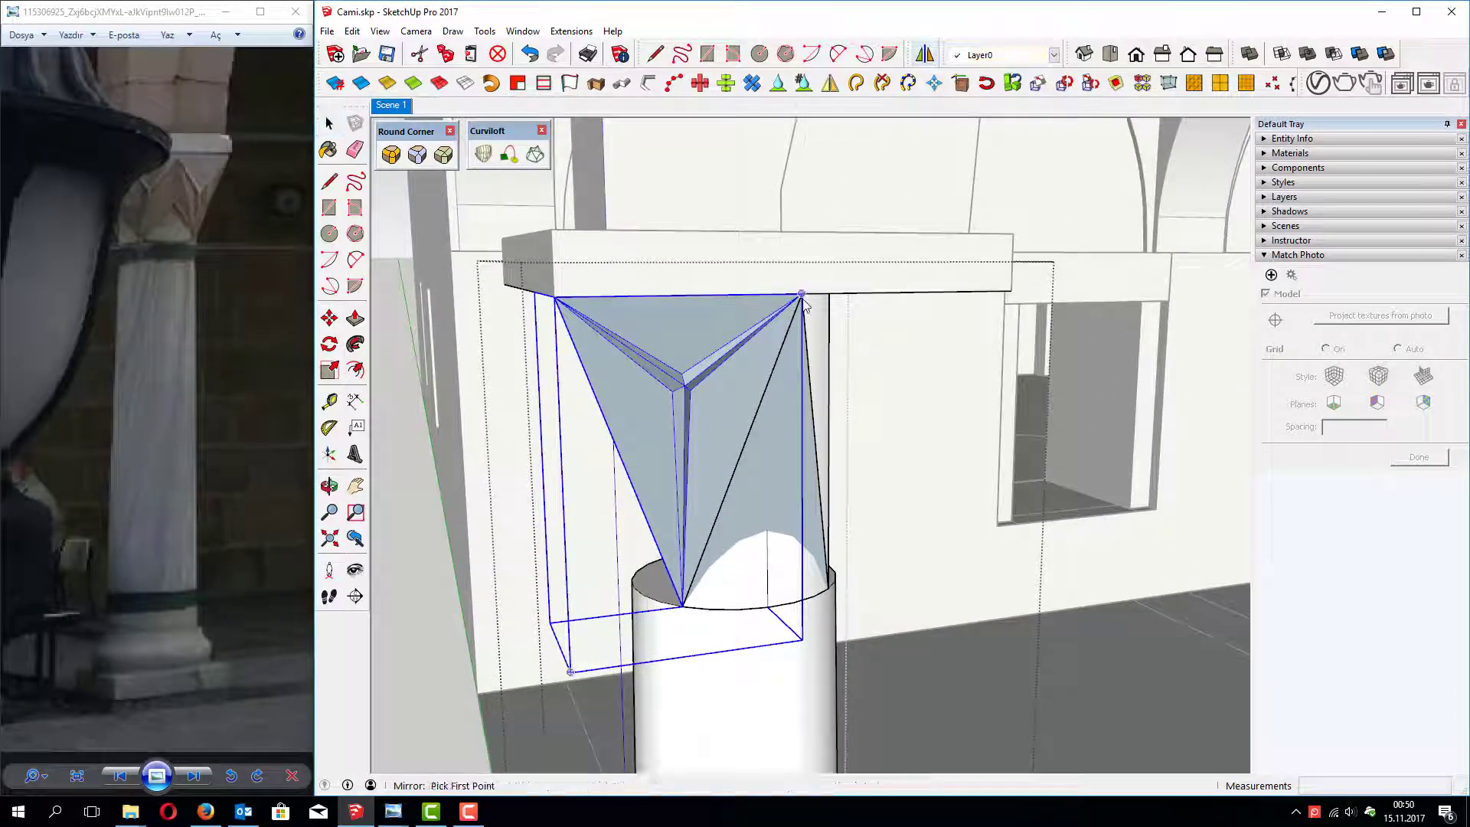
{"action": "mouse_move", "coordinate": [786, 347]}
{"action": "middle_mouse_down"}
{"action": "mouse_move", "coordinate": [778, 613]}
{"action": "mouse_move", "coordinate": [880, 671]}
{"action": "middle_mouse_up"}
{"action": "left_click", "coordinate": [894, 673]}
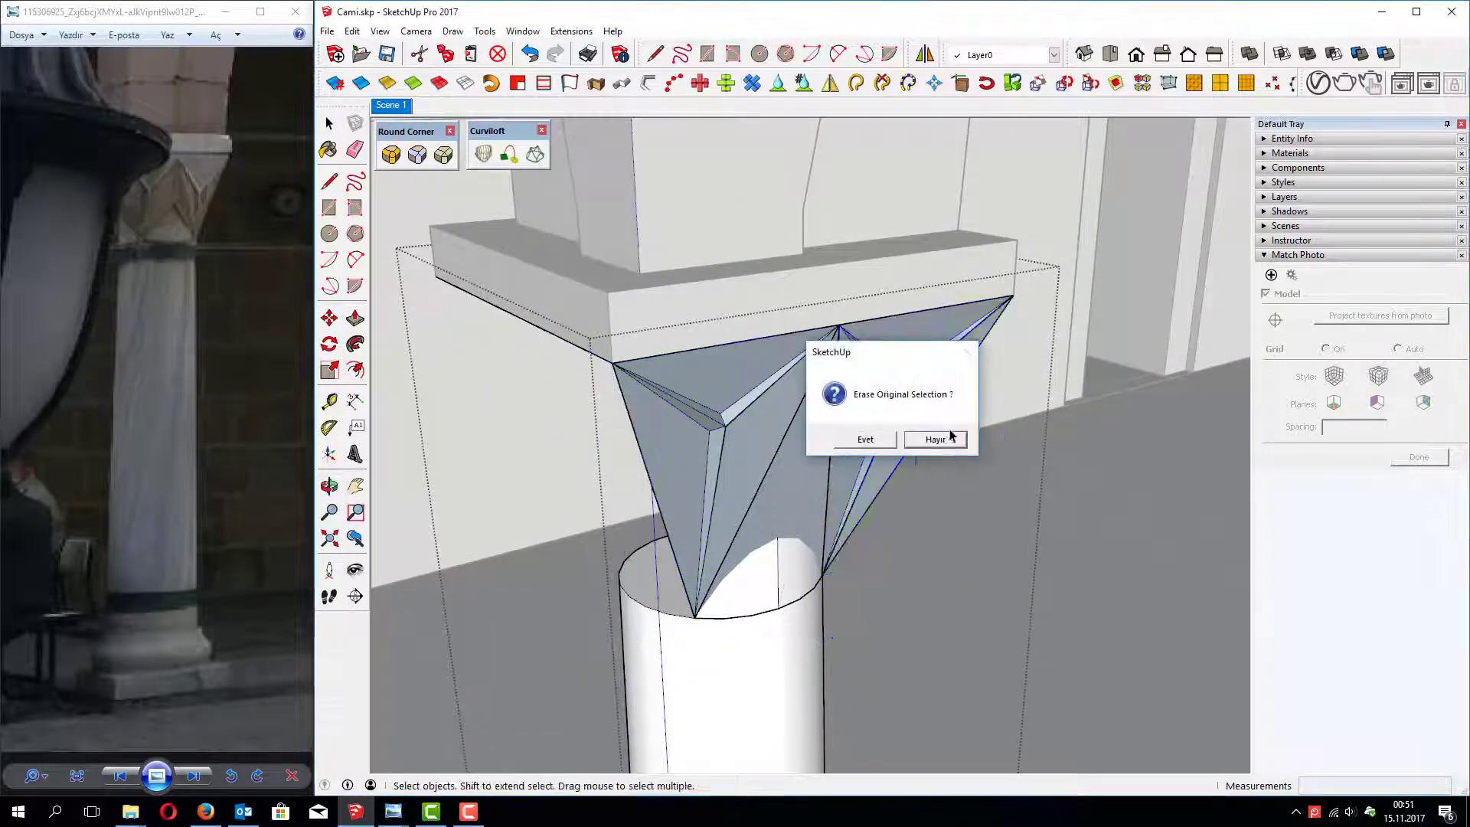
{"action": "left_click", "coordinate": [936, 438]}
{"action": "mouse_move", "coordinate": [936, 439]}
{"action": "middle_mouse_down"}
{"action": "mouse_move", "coordinate": [766, 429]}
{"action": "mouse_move", "coordinate": [674, 397]}
{"action": "middle_mouse_up"}
Step: Delete the white rounded face and leftover white triangular piece beneath the capital's central facet
{"action": "scroll", "coordinate": [764, 427], "scroll_direction": "up", "scroll_amount": 2}
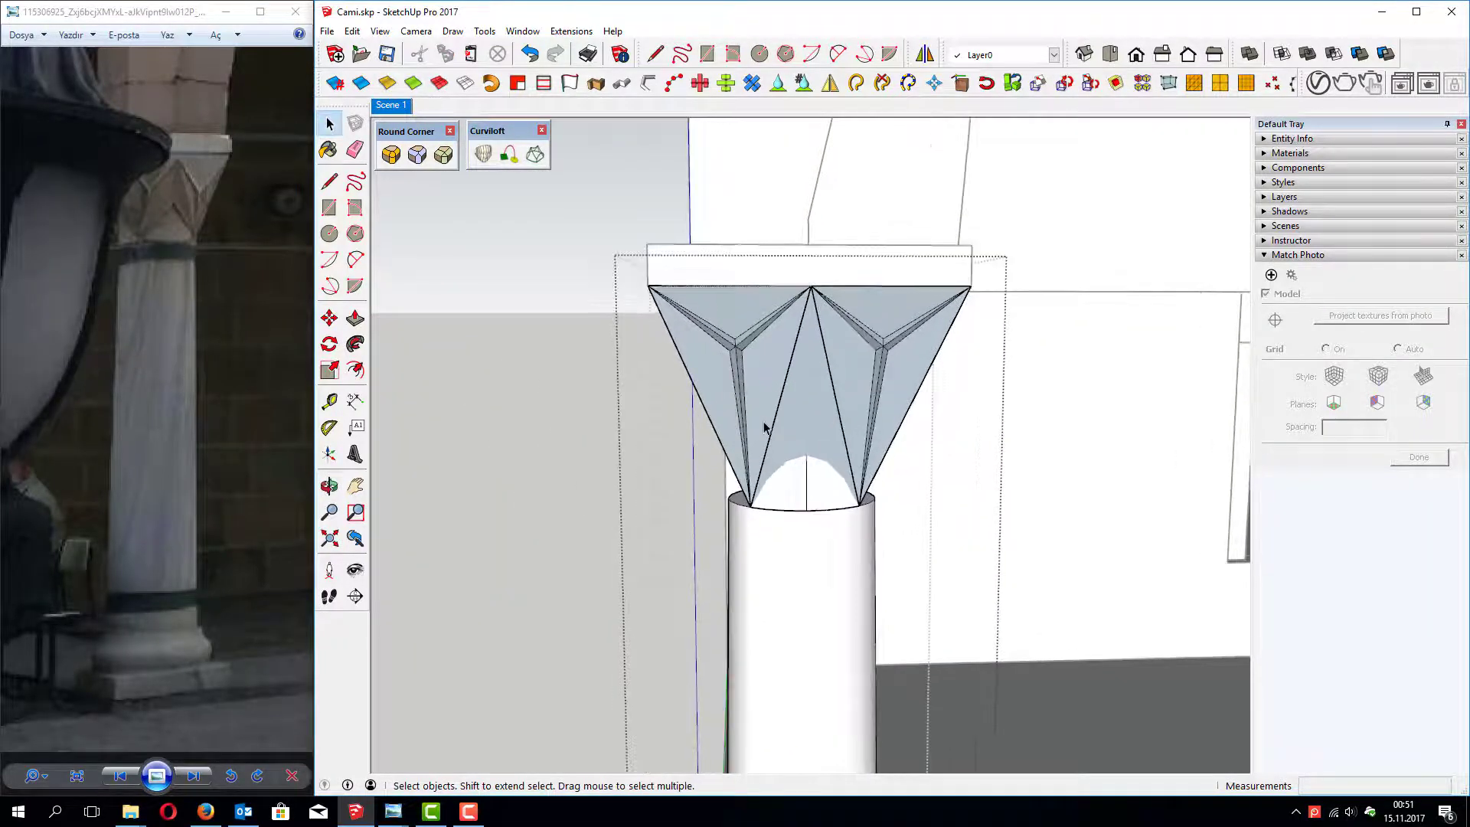
{"action": "scroll", "coordinate": [804, 391], "scroll_direction": "up", "scroll_amount": 2}
{"action": "left_click", "coordinate": [797, 407]}
{"action": "scroll", "coordinate": [789, 394], "scroll_direction": "up", "scroll_amount": 2}
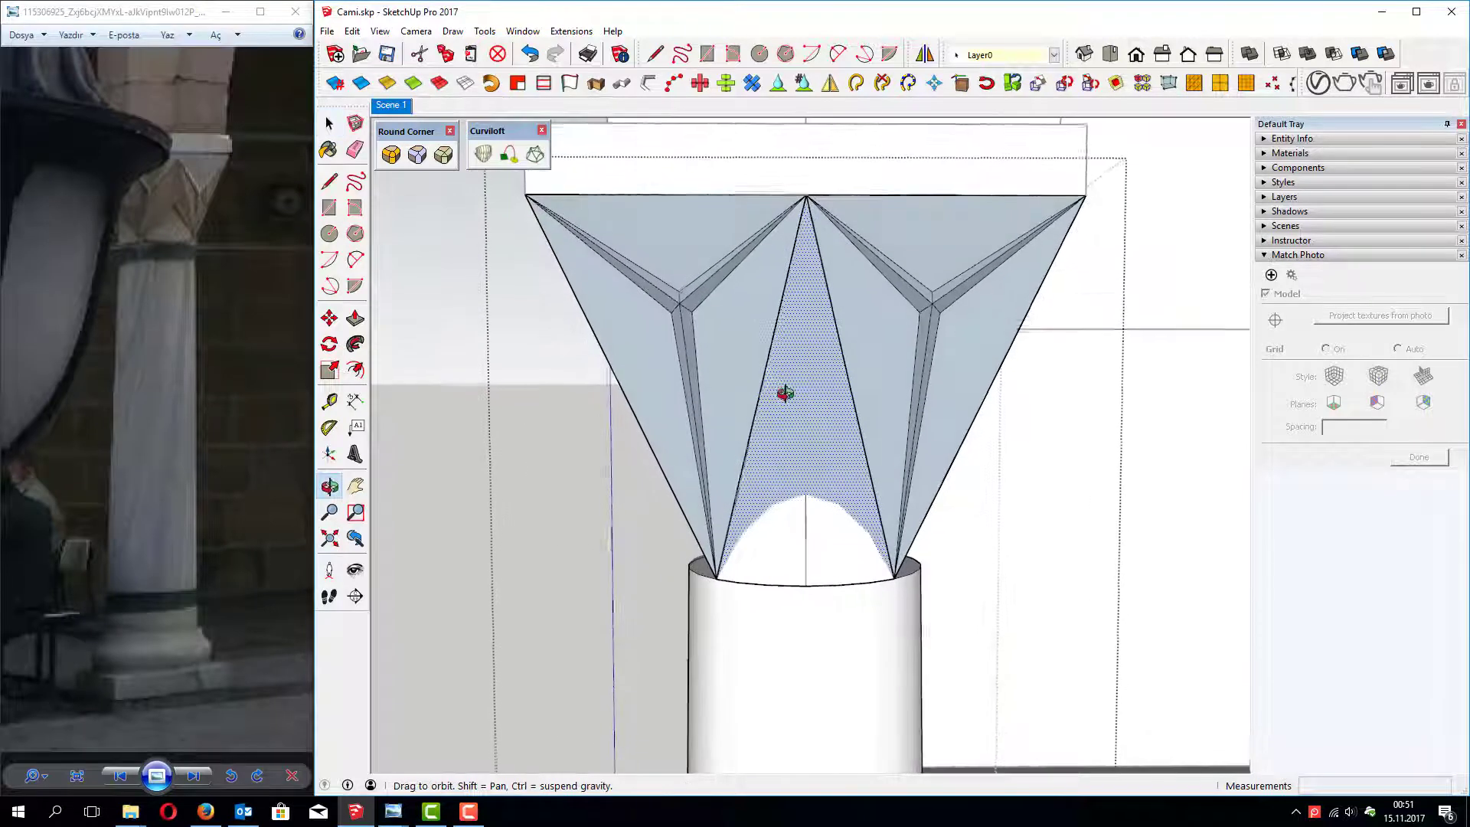
{"action": "scroll", "coordinate": [777, 426], "scroll_direction": "up", "scroll_amount": 2}
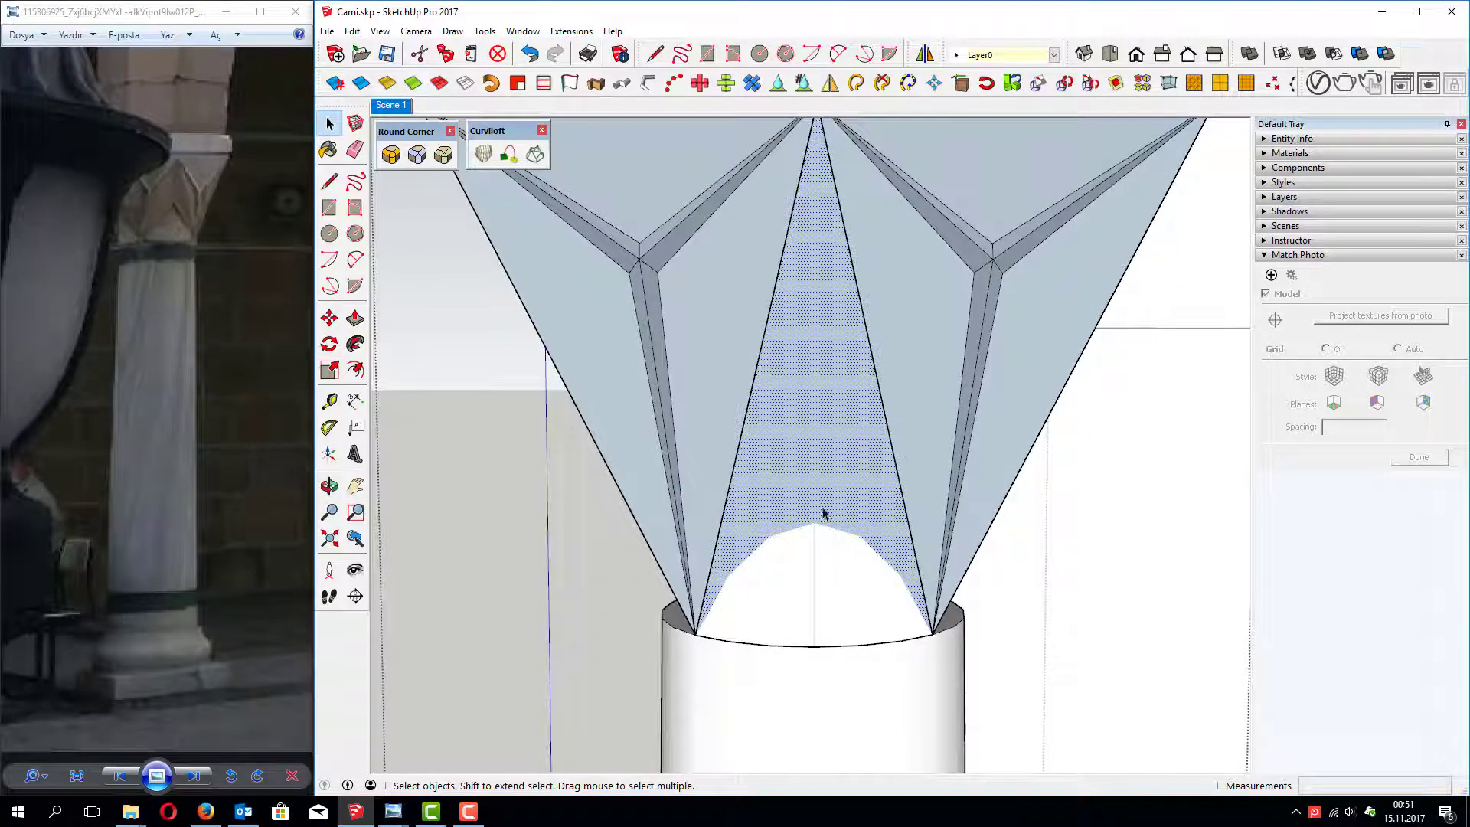
{"action": "key", "text": "l"}
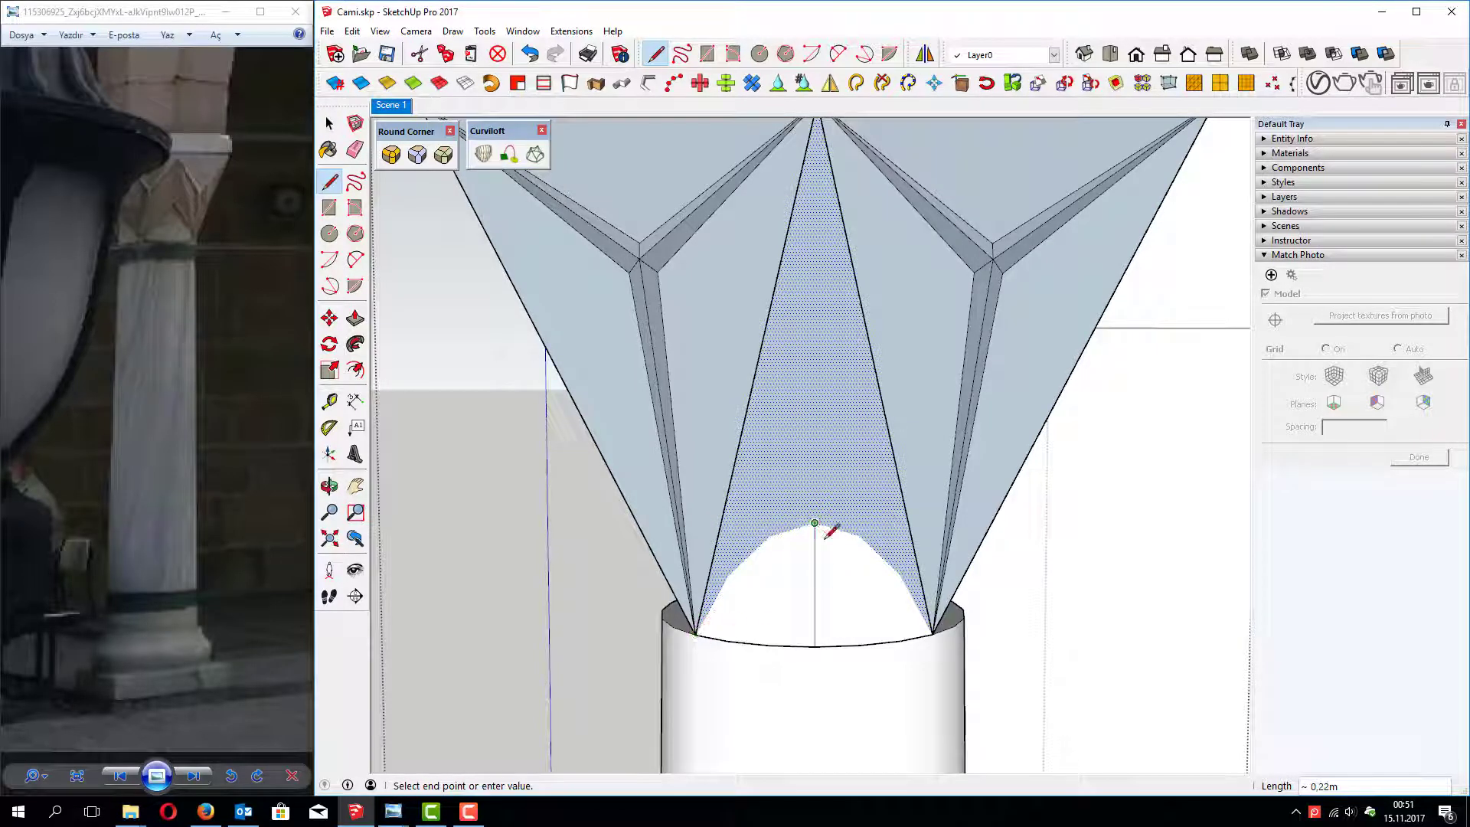
{"action": "key", "text": "space"}
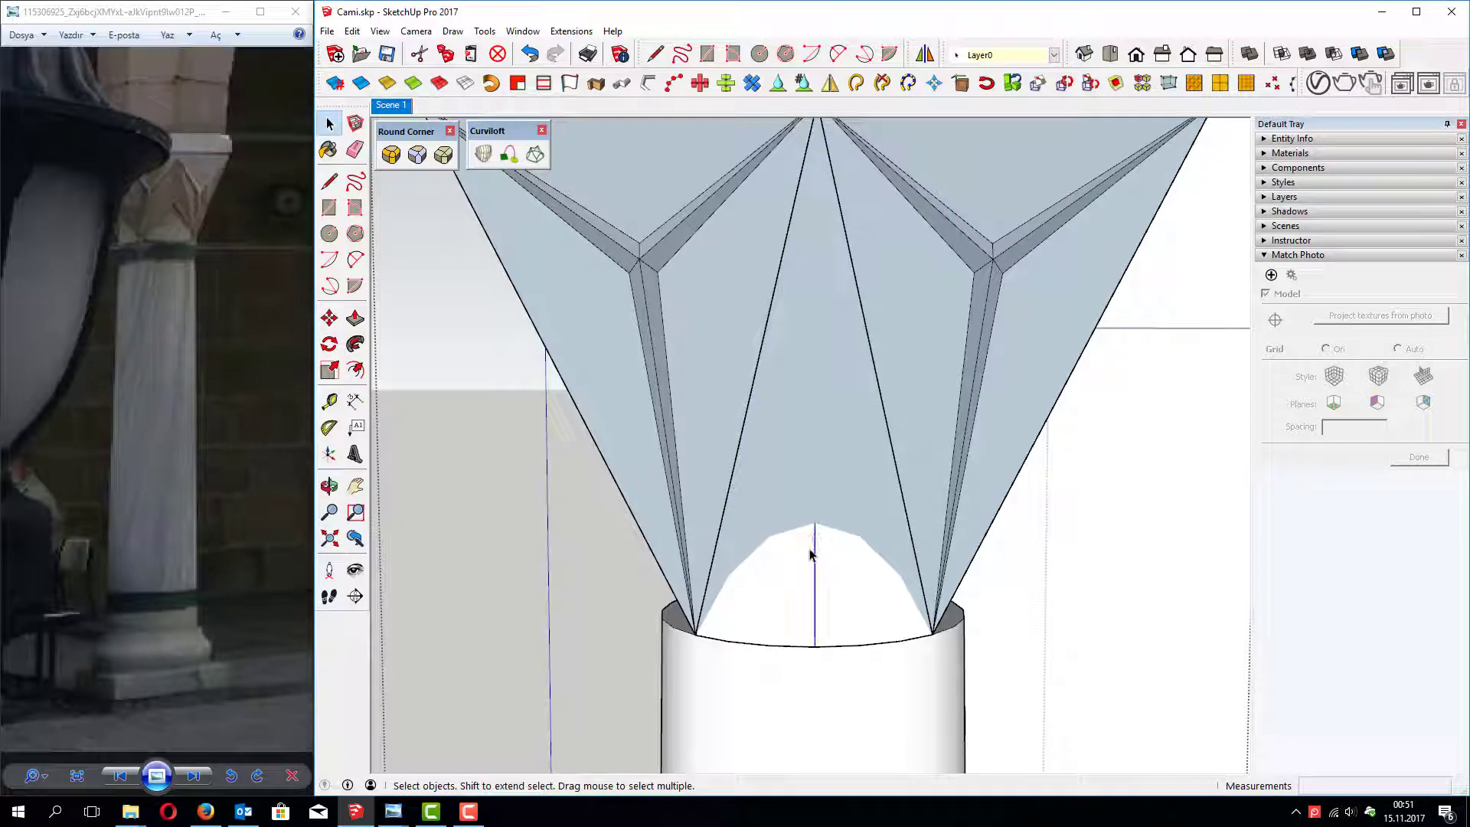
{"action": "left_click", "coordinate": [814, 564]}
{"action": "key", "text": "Delete"}
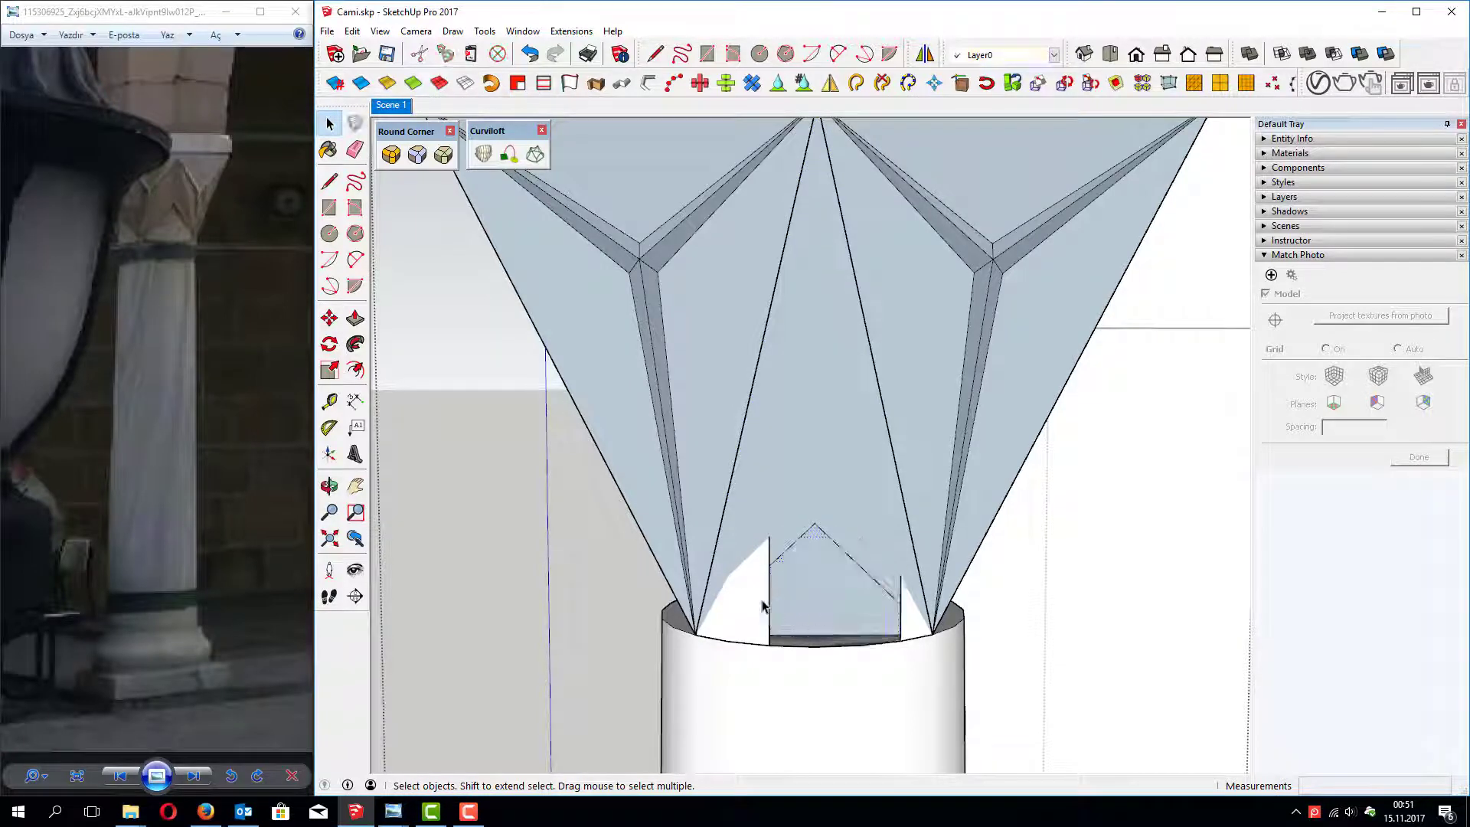
{"action": "left_click", "coordinate": [762, 605]}
{"action": "key", "text": "Delete"}
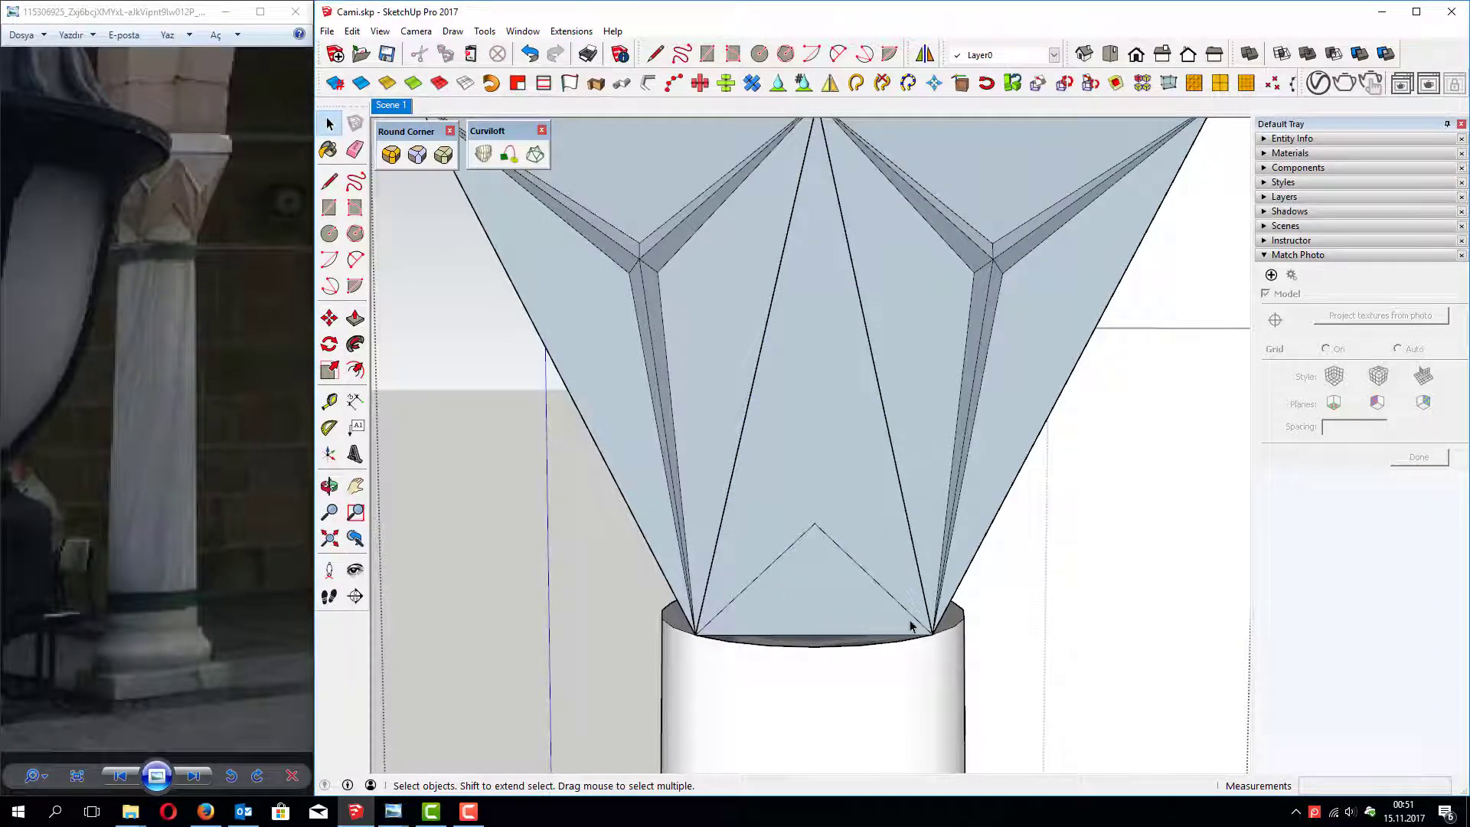
{"action": "mouse_move", "coordinate": [735, 564]}
{"action": "middle_mouse_down"}
{"action": "mouse_move", "coordinate": [784, 584]}
{"action": "mouse_move", "coordinate": [770, 579]}
{"action": "mouse_move", "coordinate": [991, 542]}
{"action": "mouse_move", "coordinate": [991, 564]}
{"action": "mouse_move", "coordinate": [939, 550]}
{"action": "middle_mouse_up"}
Step: Draw edges from the small triangle's apex down to its base corners
{"action": "key", "text": "l"}
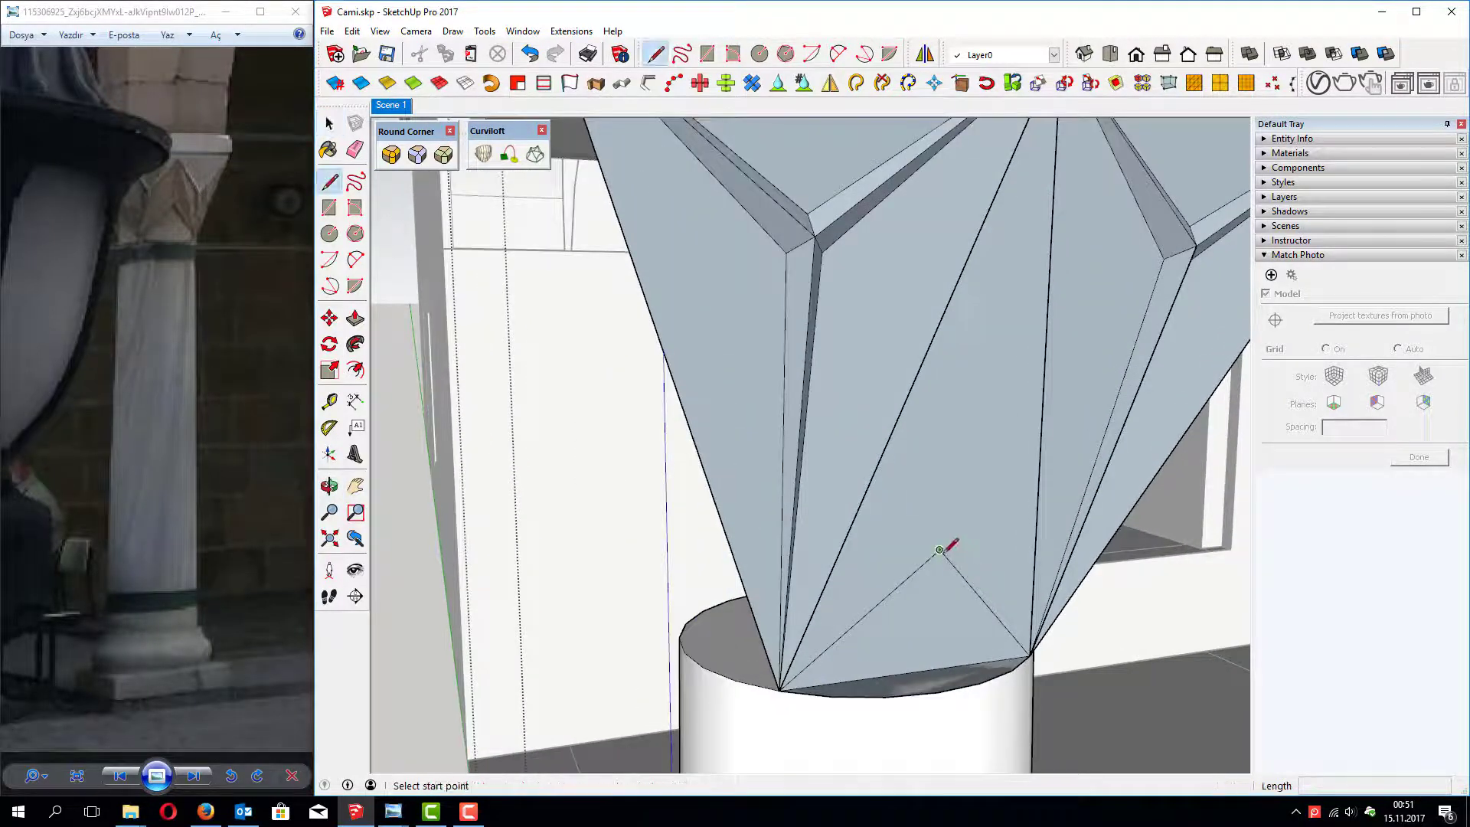
{"action": "left_click", "coordinate": [940, 550]}
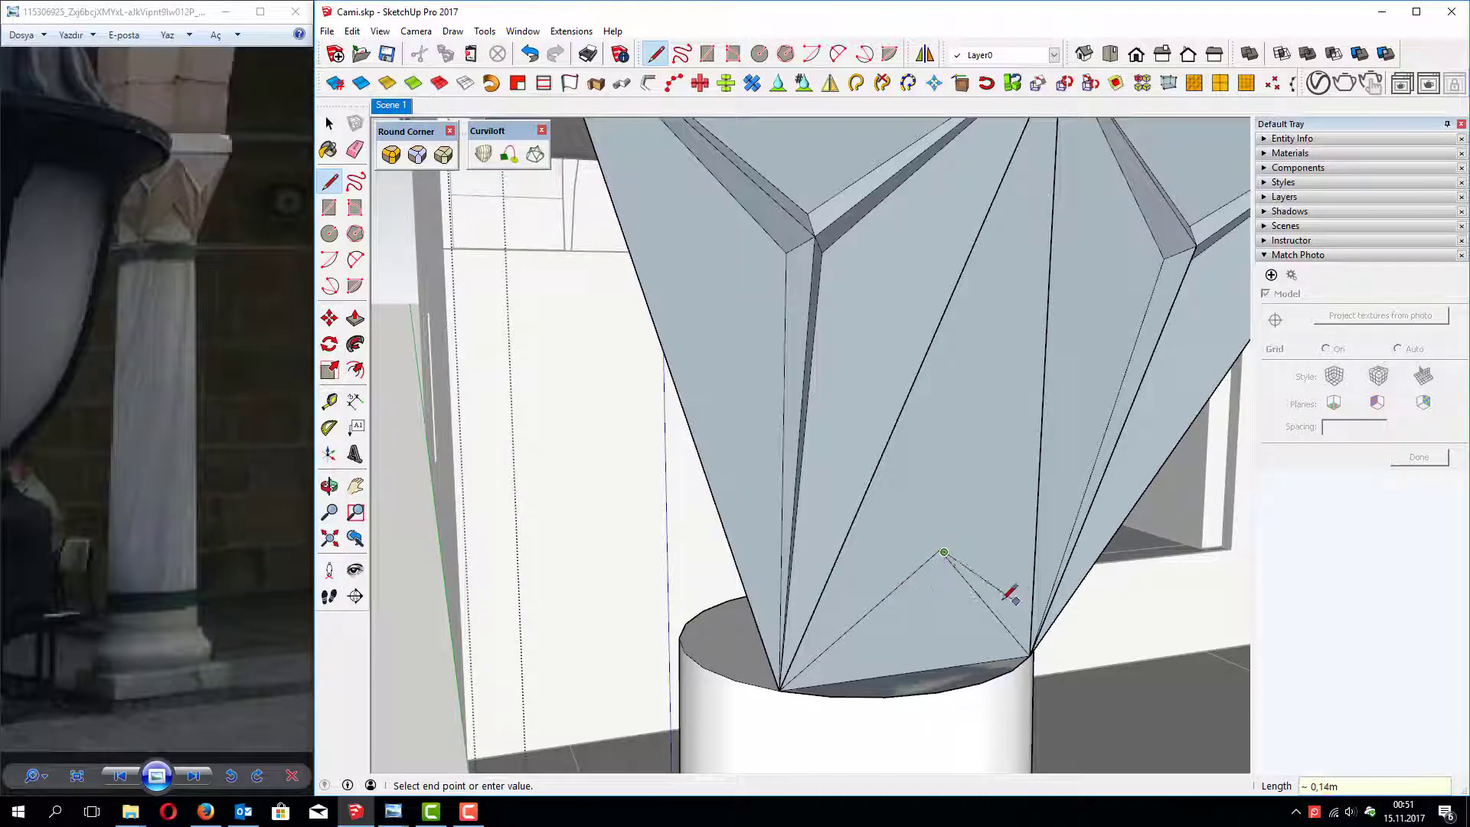
{"action": "scroll", "coordinate": [943, 561], "scroll_direction": "up", "scroll_amount": 2}
{"action": "scroll", "coordinate": [938, 490], "scroll_direction": "up", "scroll_amount": 2}
{"action": "scroll", "coordinate": [950, 463], "scroll_direction": "up", "scroll_amount": 3}
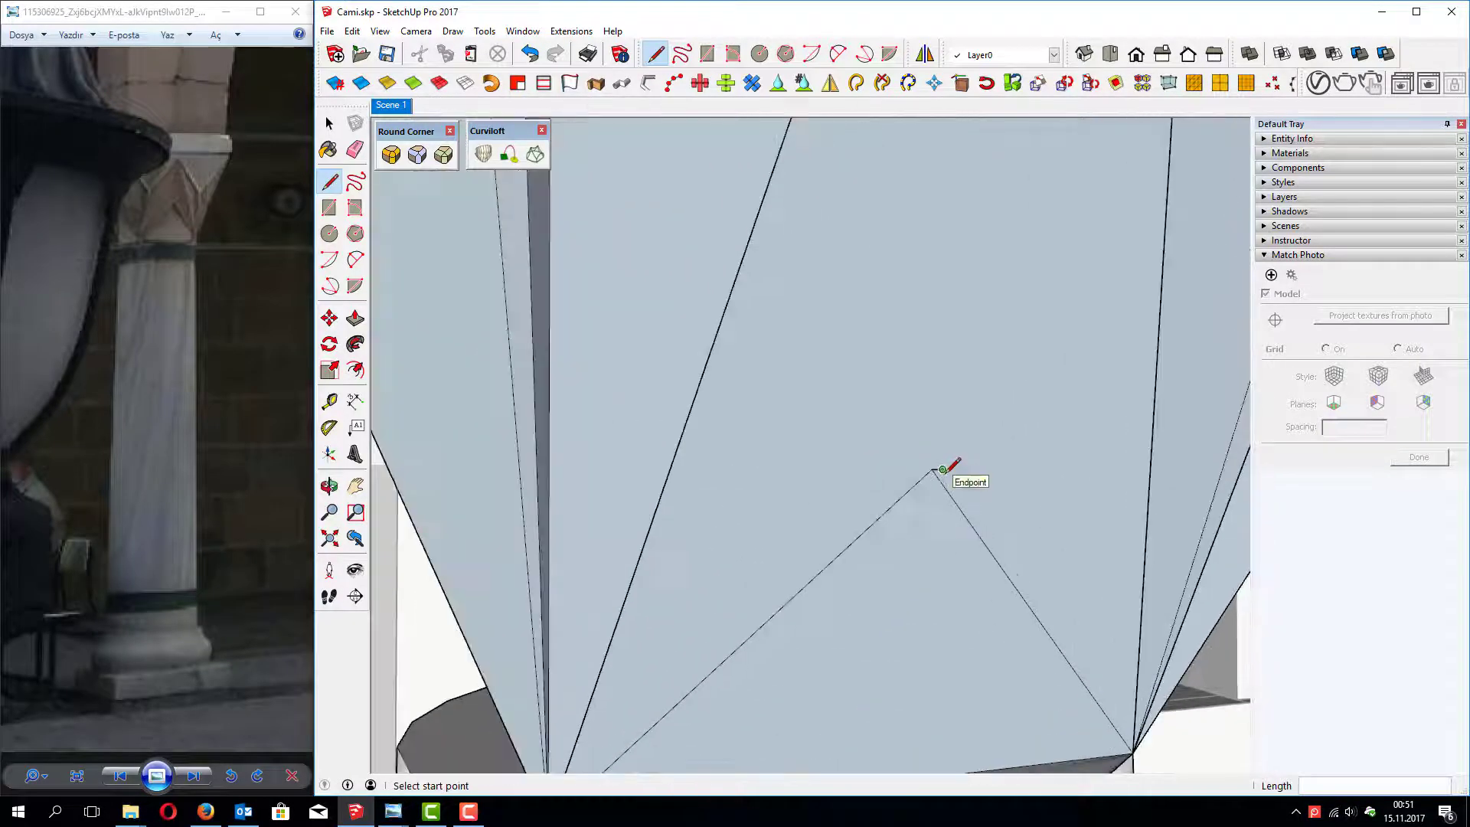
{"action": "scroll", "coordinate": [928, 465], "scroll_direction": "up", "scroll_amount": 1}
{"action": "left_click", "coordinate": [925, 465]}
{"action": "scroll", "coordinate": [847, 595], "scroll_direction": "down", "scroll_amount": 1}
{"action": "scroll", "coordinate": [840, 608], "scroll_direction": "down", "scroll_amount": 2}
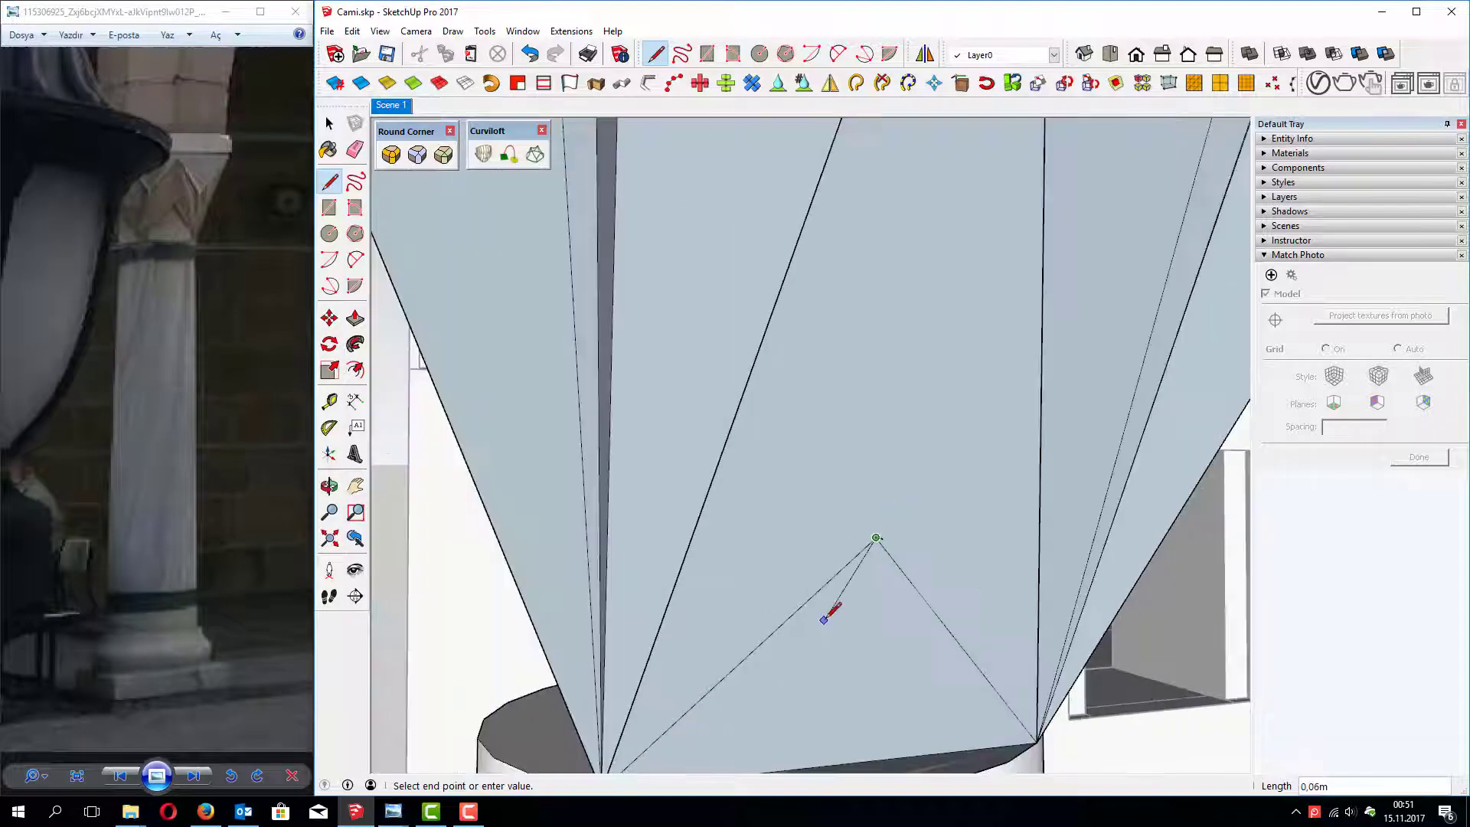
{"action": "scroll", "coordinate": [840, 600], "scroll_direction": "down", "scroll_amount": 2}
{"action": "scroll", "coordinate": [840, 601], "scroll_direction": "down", "scroll_amount": 1}
Step: Push/Pull the bottom rounded face up 0.15m
{"action": "scroll", "coordinate": [837, 624], "scroll_direction": "up", "scroll_amount": 2}
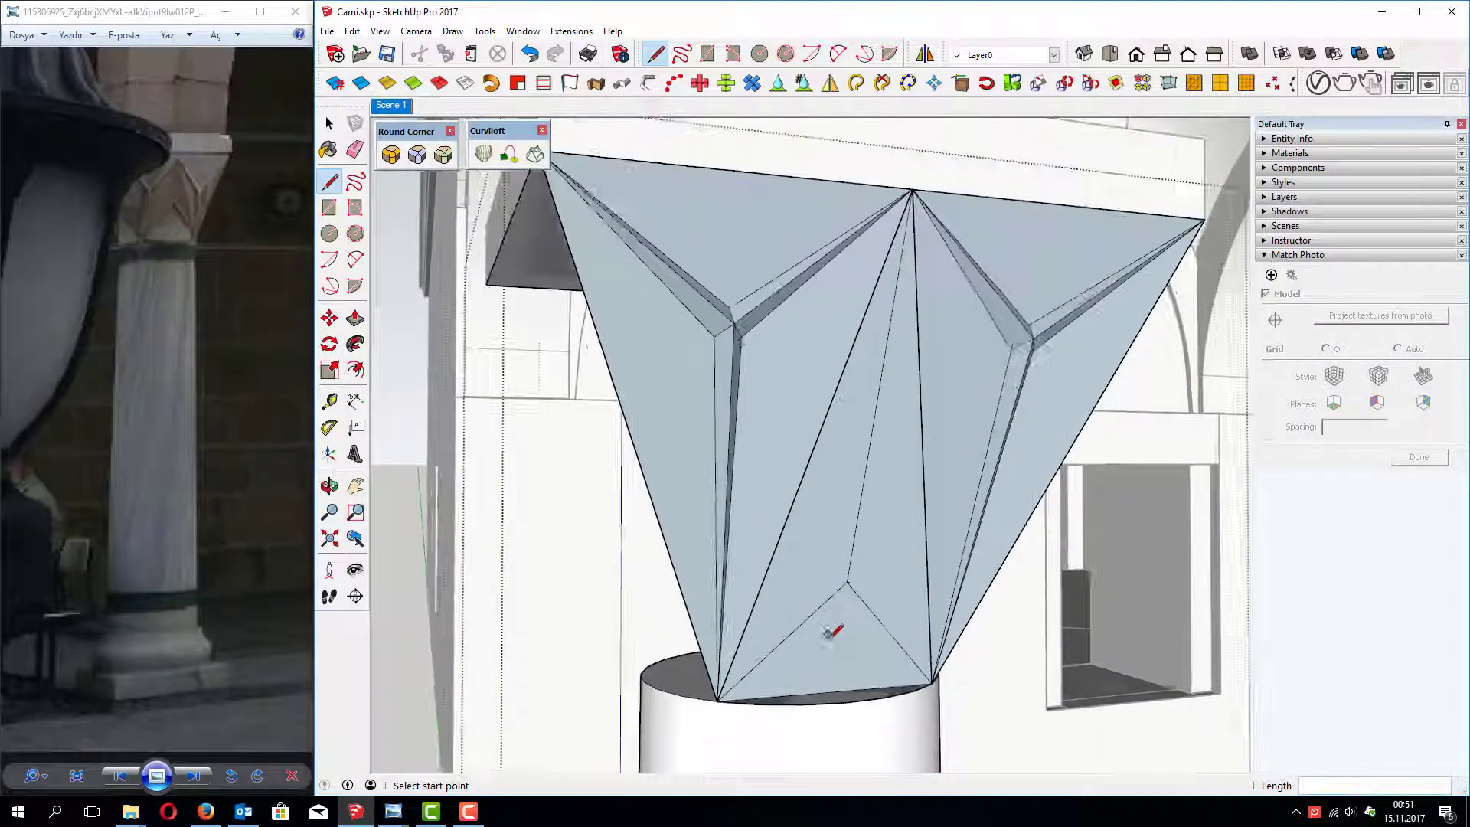
{"action": "scroll", "coordinate": [832, 693], "scroll_direction": "up", "scroll_amount": 2}
{"action": "key", "text": "p"}
{"action": "left_click", "coordinate": [840, 705]}
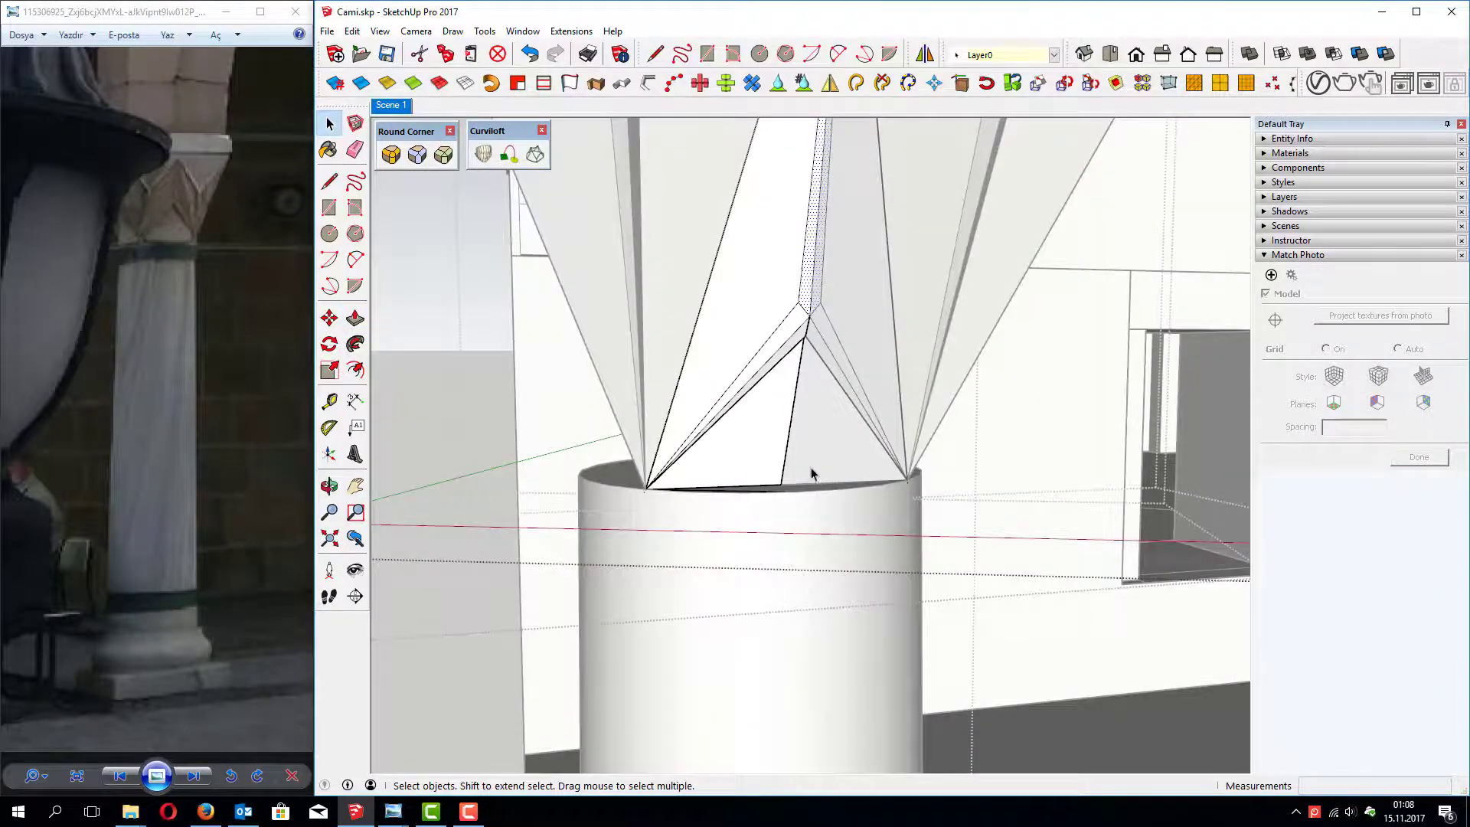
Step: Open the capital group, its inner component, and the capital's right part for editing
{"action": "mouse_move", "coordinate": [810, 469]}
{"action": "middle_mouse_down"}
{"action": "mouse_move", "coordinate": [942, 516]}
{"action": "mouse_move", "coordinate": [1083, 508]}
{"action": "mouse_move", "coordinate": [886, 504]}
{"action": "middle_mouse_up"}
{"action": "scroll", "coordinate": [886, 503], "scroll_direction": "down", "scroll_amount": 5}
{"action": "scroll", "coordinate": [766, 433], "scroll_direction": "up", "scroll_amount": 1}
{"action": "scroll", "coordinate": [749, 437], "scroll_direction": "up", "scroll_amount": 1}
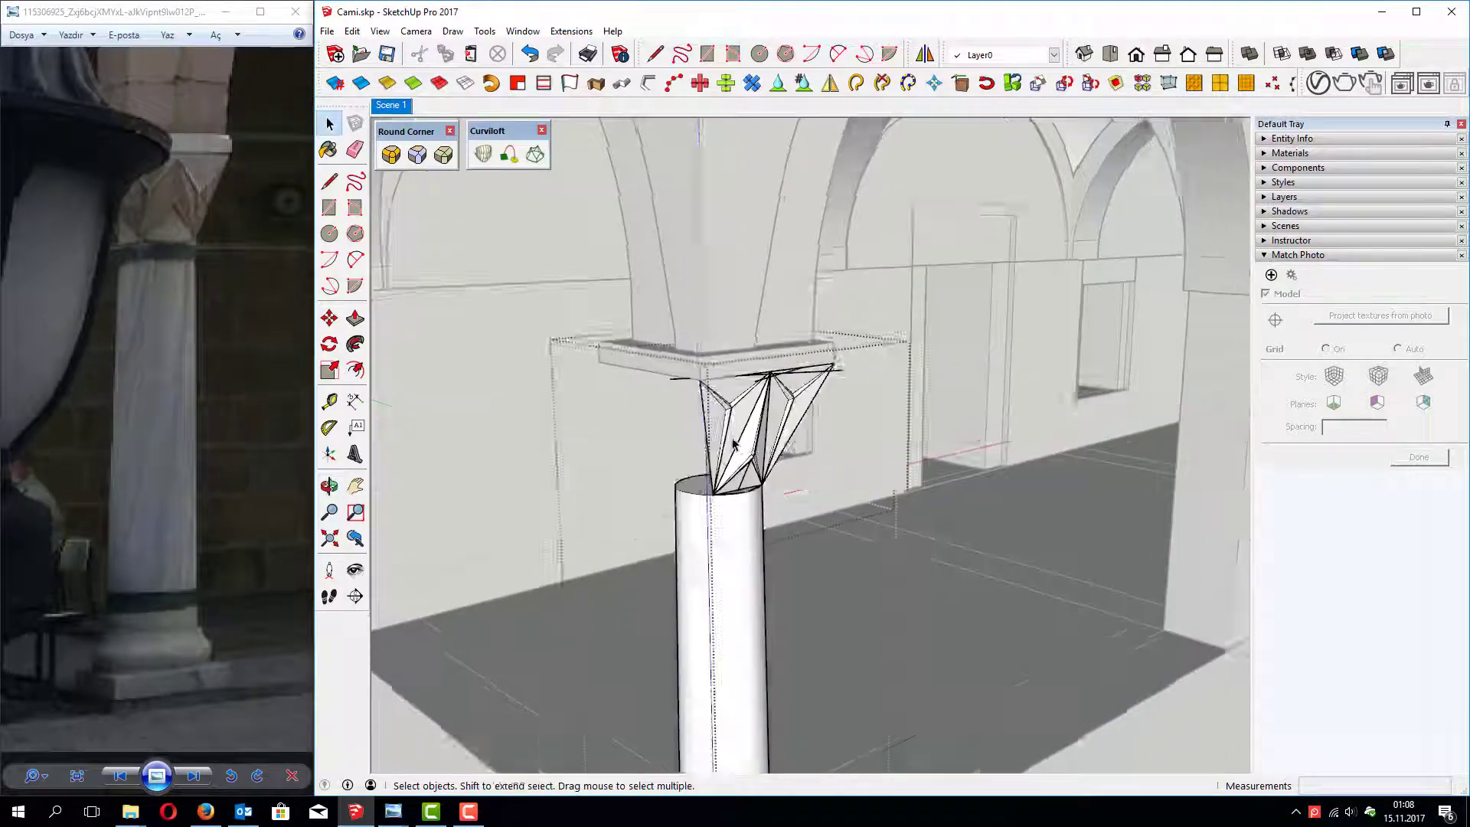
{"action": "scroll", "coordinate": [749, 437], "scroll_direction": "up", "scroll_amount": 2}
{"action": "scroll", "coordinate": [750, 417], "scroll_direction": "up", "scroll_amount": 2}
{"action": "scroll", "coordinate": [758, 383], "scroll_direction": "up", "scroll_amount": 1}
{"action": "left_click", "coordinate": [762, 353]}
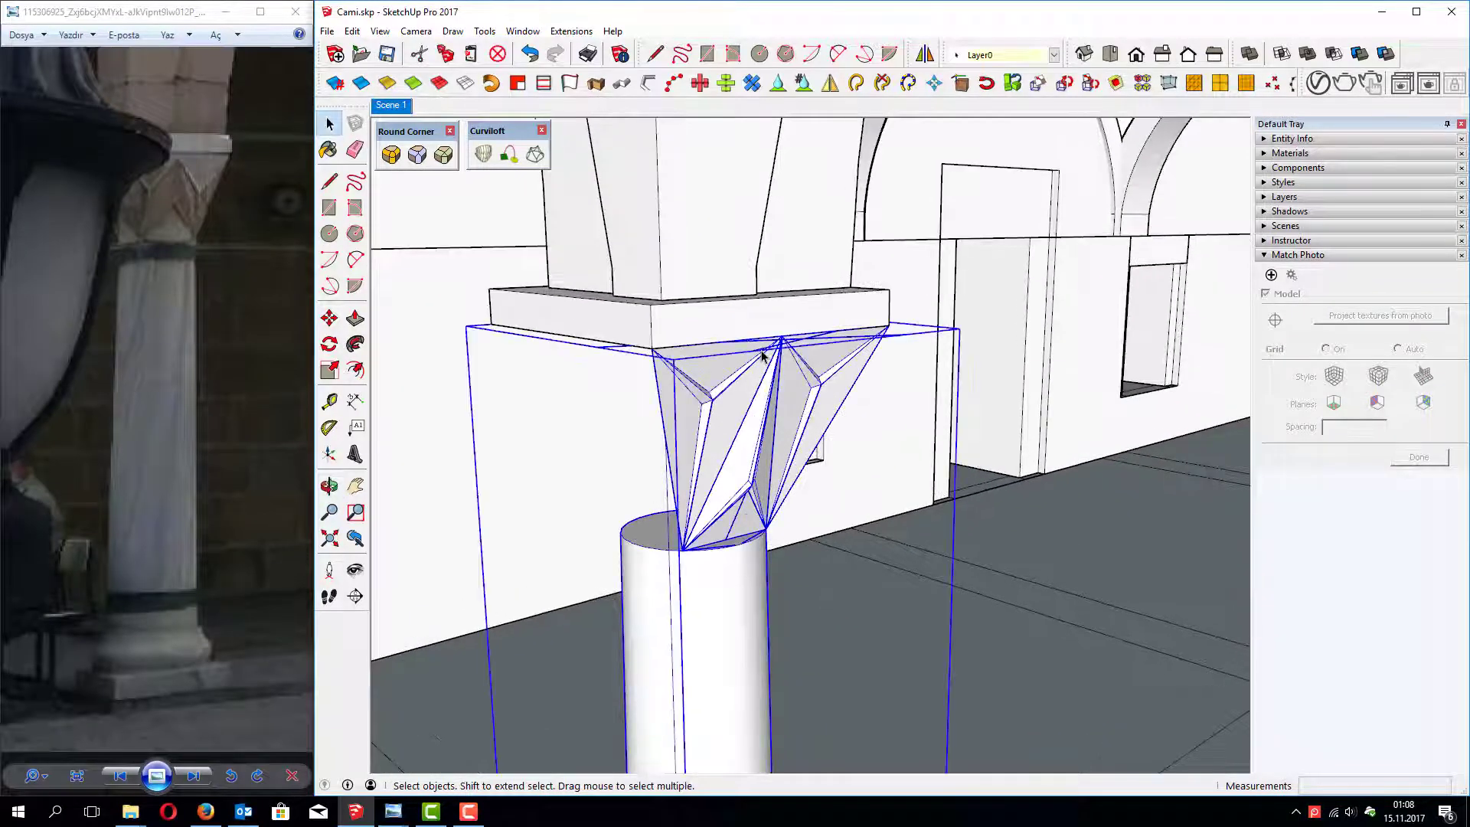
{"action": "double_click", "coordinate": [762, 354]}
{"action": "left_click", "coordinate": [762, 354]}
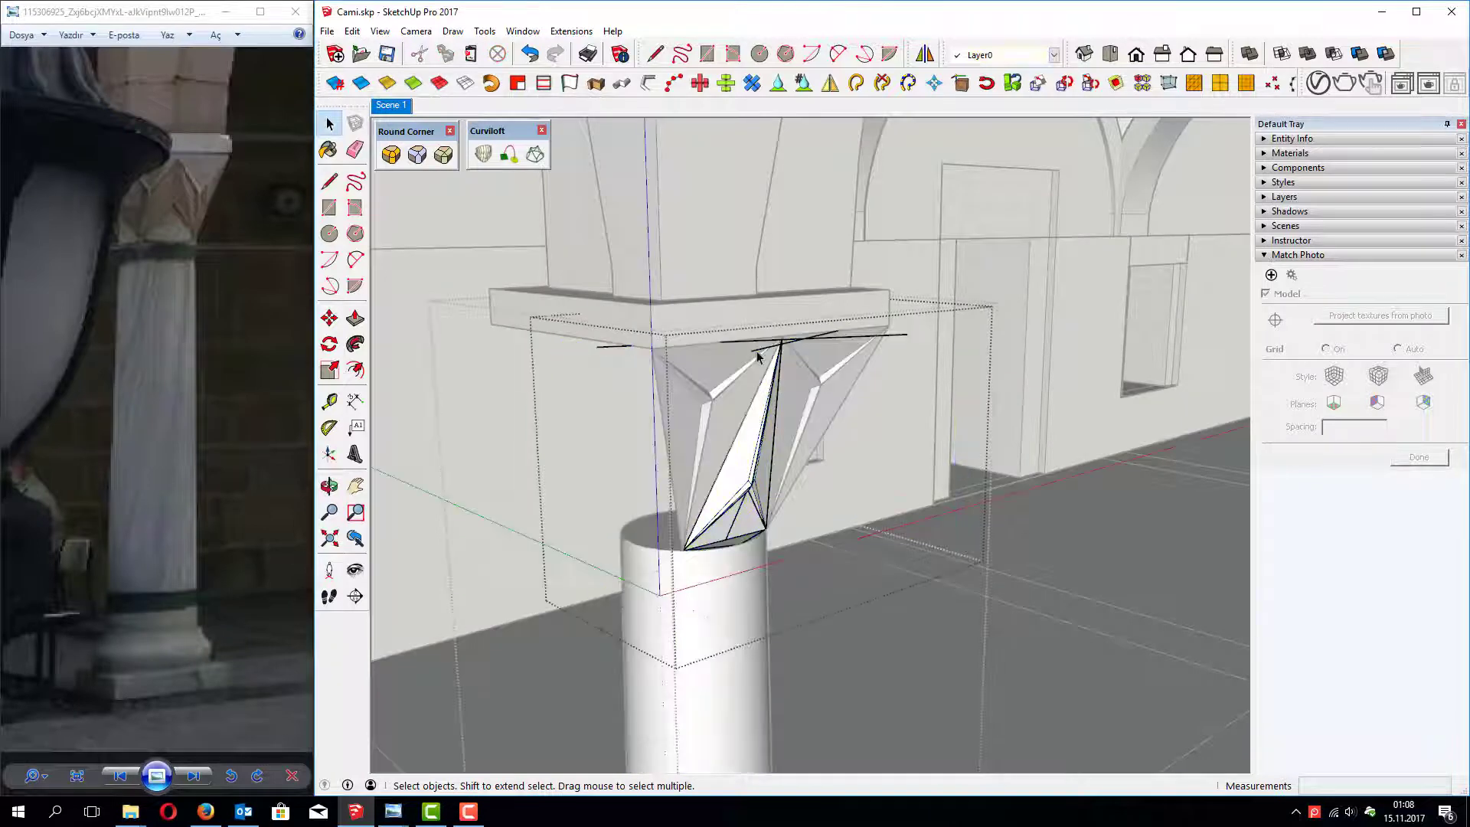
{"action": "double_click", "coordinate": [759, 353]}
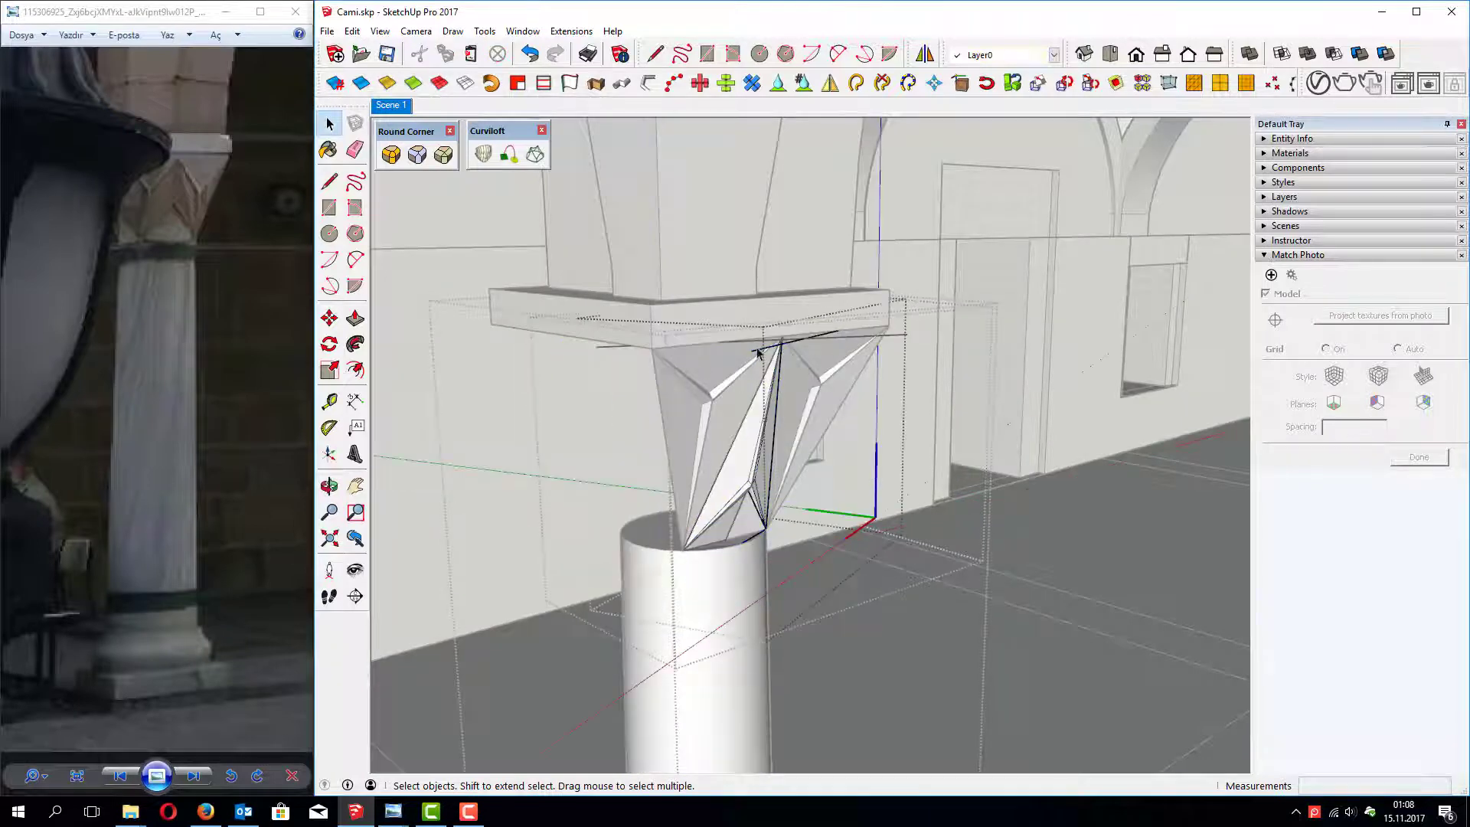
{"action": "double_click", "coordinate": [802, 349]}
Step: Exit all edit contexts and unhide all geometry with Edit > Unhide > All
{"action": "mouse_move", "coordinate": [804, 349]}
{"action": "middle_mouse_down"}
{"action": "mouse_move", "coordinate": [742, 337]}
{"action": "mouse_move", "coordinate": [732, 383]}
{"action": "middle_mouse_up"}
{"action": "scroll", "coordinate": [725, 420], "scroll_direction": "up", "scroll_amount": 4}
{"action": "key", "text": "Escape"}
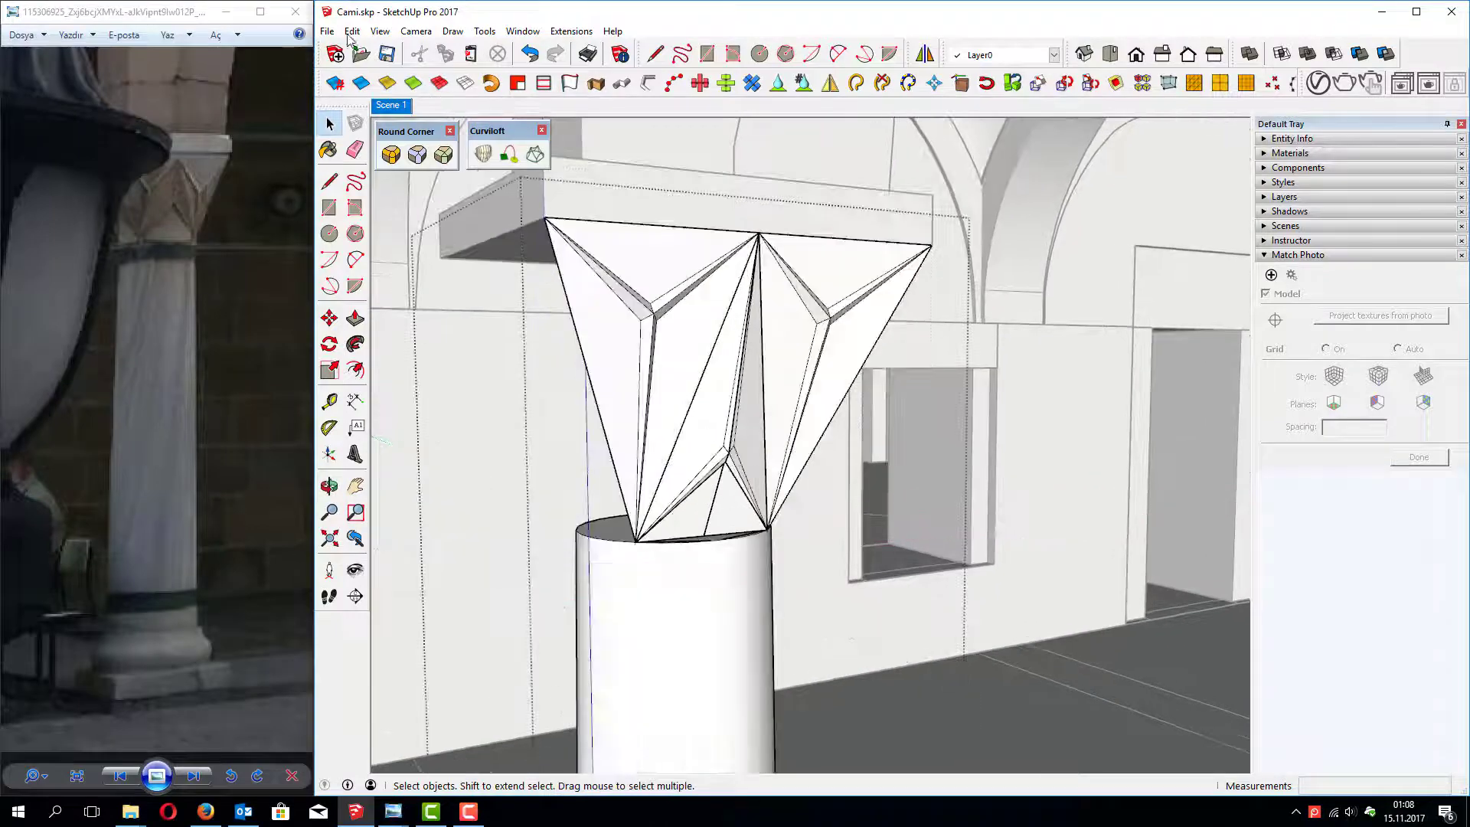
{"action": "left_click", "coordinate": [352, 31]}
{"action": "mouse_move", "coordinate": [380, 250]}
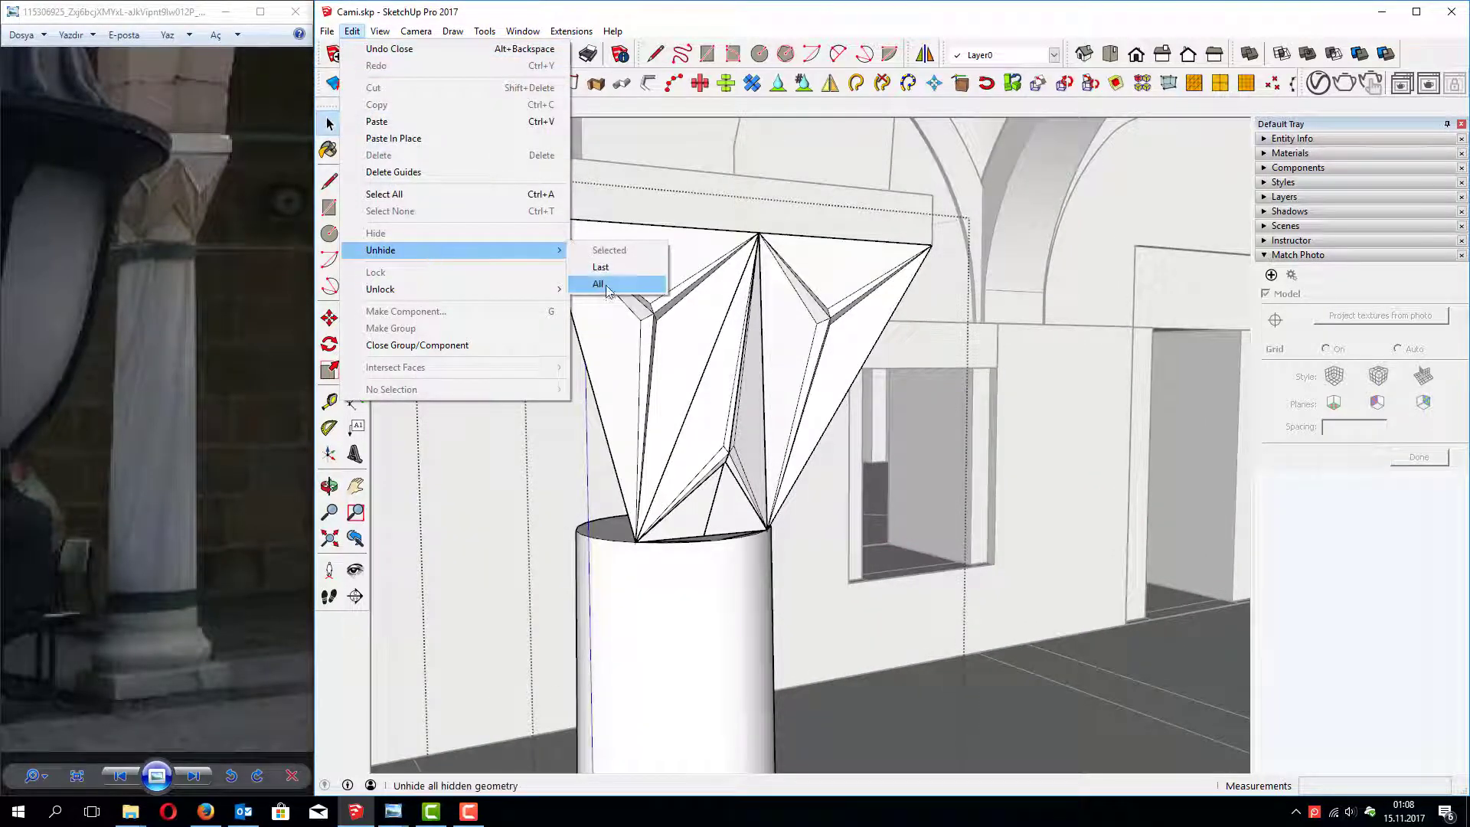
{"action": "left_click", "coordinate": [608, 285]}
{"action": "mouse_move", "coordinate": [609, 285]}
{"action": "middle_mouse_down"}
{"action": "mouse_move", "coordinate": [667, 509]}
{"action": "mouse_move", "coordinate": [508, 469]}
{"action": "mouse_move", "coordinate": [891, 516]}
{"action": "mouse_move", "coordinate": [709, 515]}
{"action": "mouse_move", "coordinate": [703, 483]}
{"action": "mouse_move", "coordinate": [689, 490]}
{"action": "mouse_move", "coordinate": [706, 499]}
{"action": "middle_mouse_up"}
{"action": "scroll", "coordinate": [738, 498], "scroll_direction": "up", "scroll_amount": 2}
Step: Inspect the small face above the column and its context menu, then clear the selection
{"action": "left_click", "coordinate": [712, 502]}
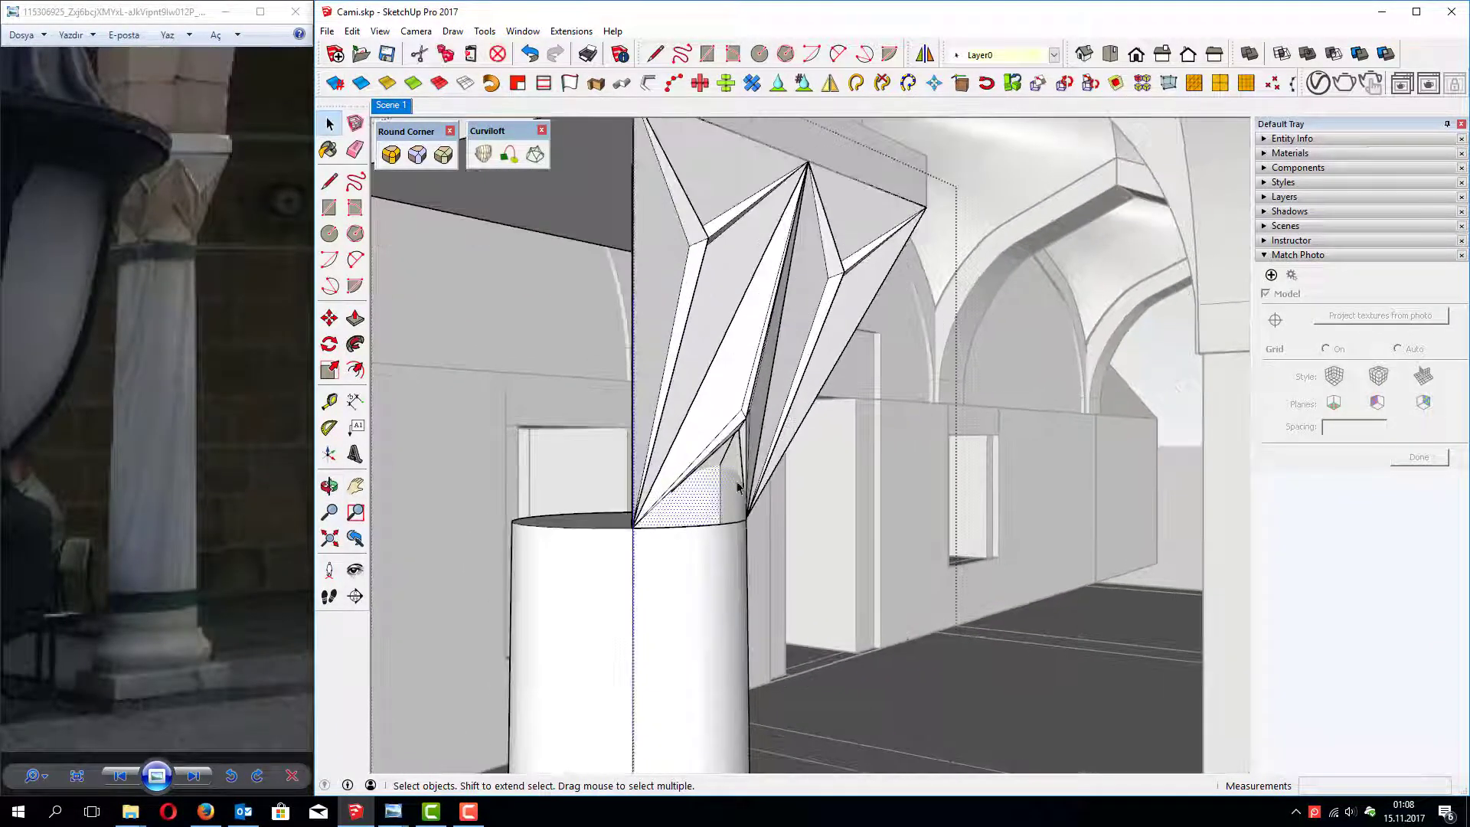
{"action": "right_click", "coordinate": [713, 504]}
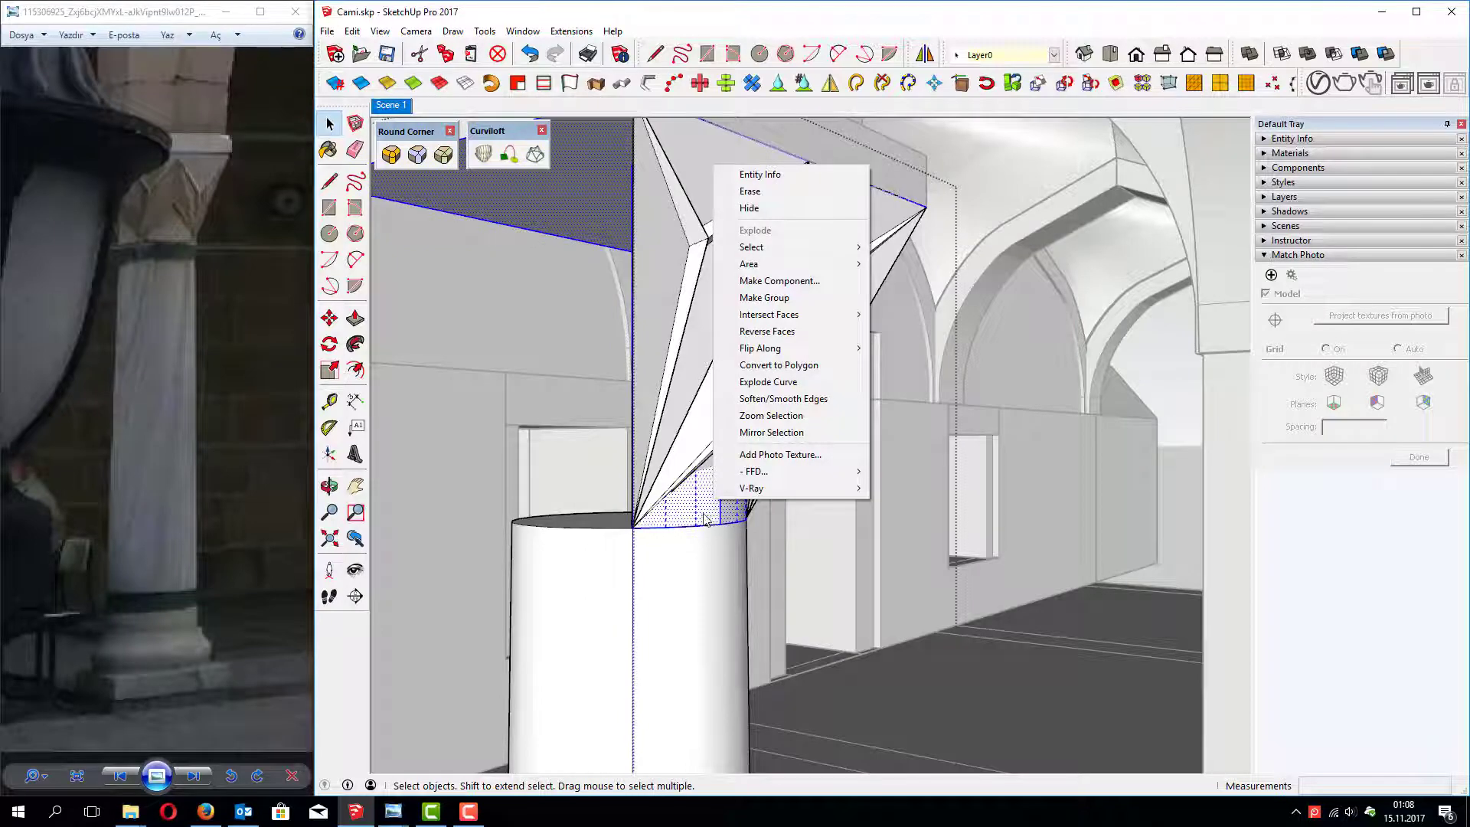
{"action": "key", "text": "Escape"}
{"action": "scroll", "coordinate": [860, 459], "scroll_direction": "down", "scroll_amount": 5}
{"action": "middle_click_drag", "start_coordinate": [870, 394], "coordinate": [1026, 429]}
{"action": "scroll", "coordinate": [1183, 353], "scroll_direction": "up", "scroll_amount": 3}
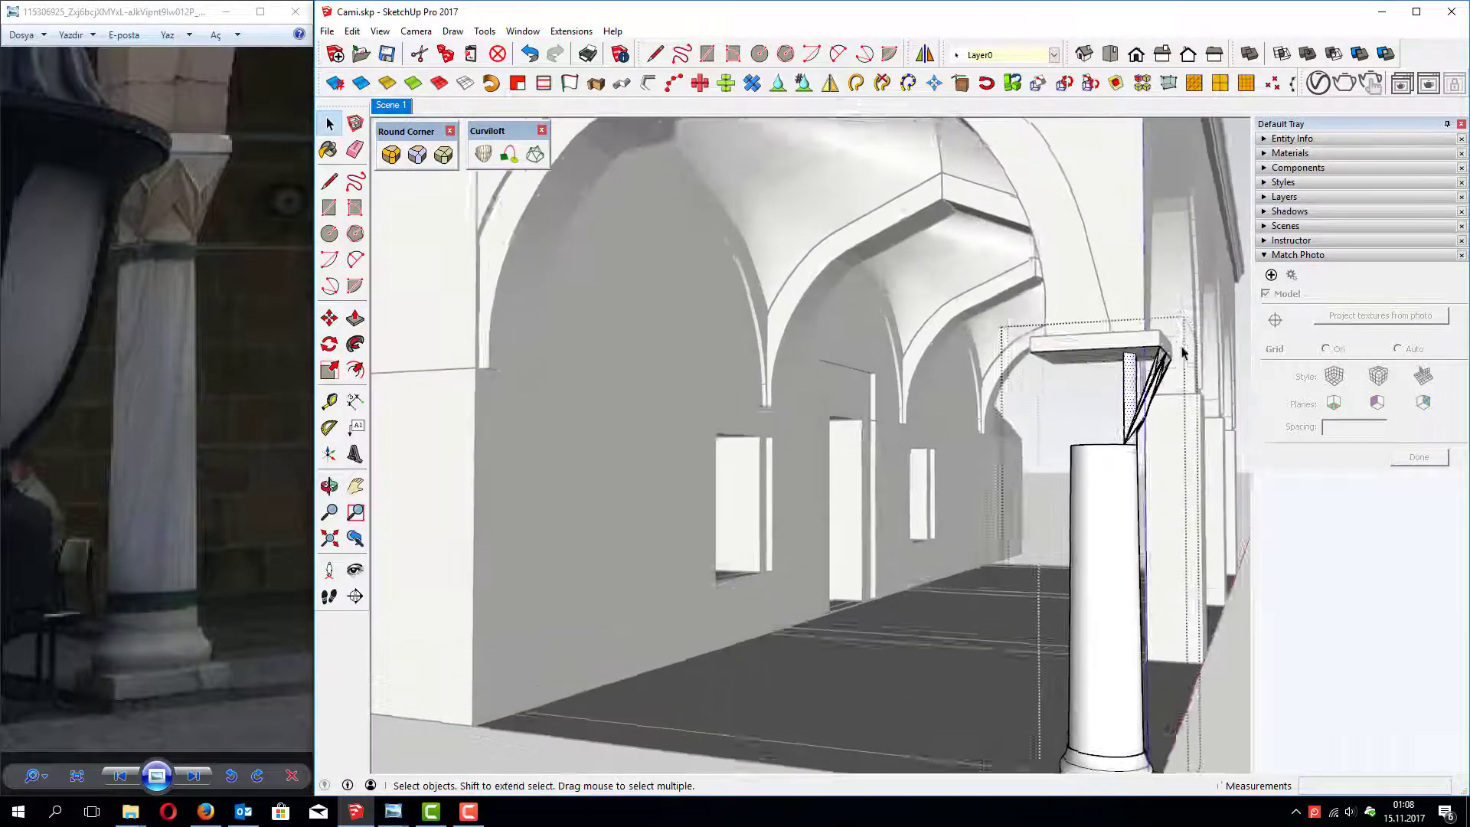
{"action": "scroll", "coordinate": [1183, 352], "scroll_direction": "up", "scroll_amount": 3}
{"action": "scroll", "coordinate": [1076, 394], "scroll_direction": "up", "scroll_amount": 2}
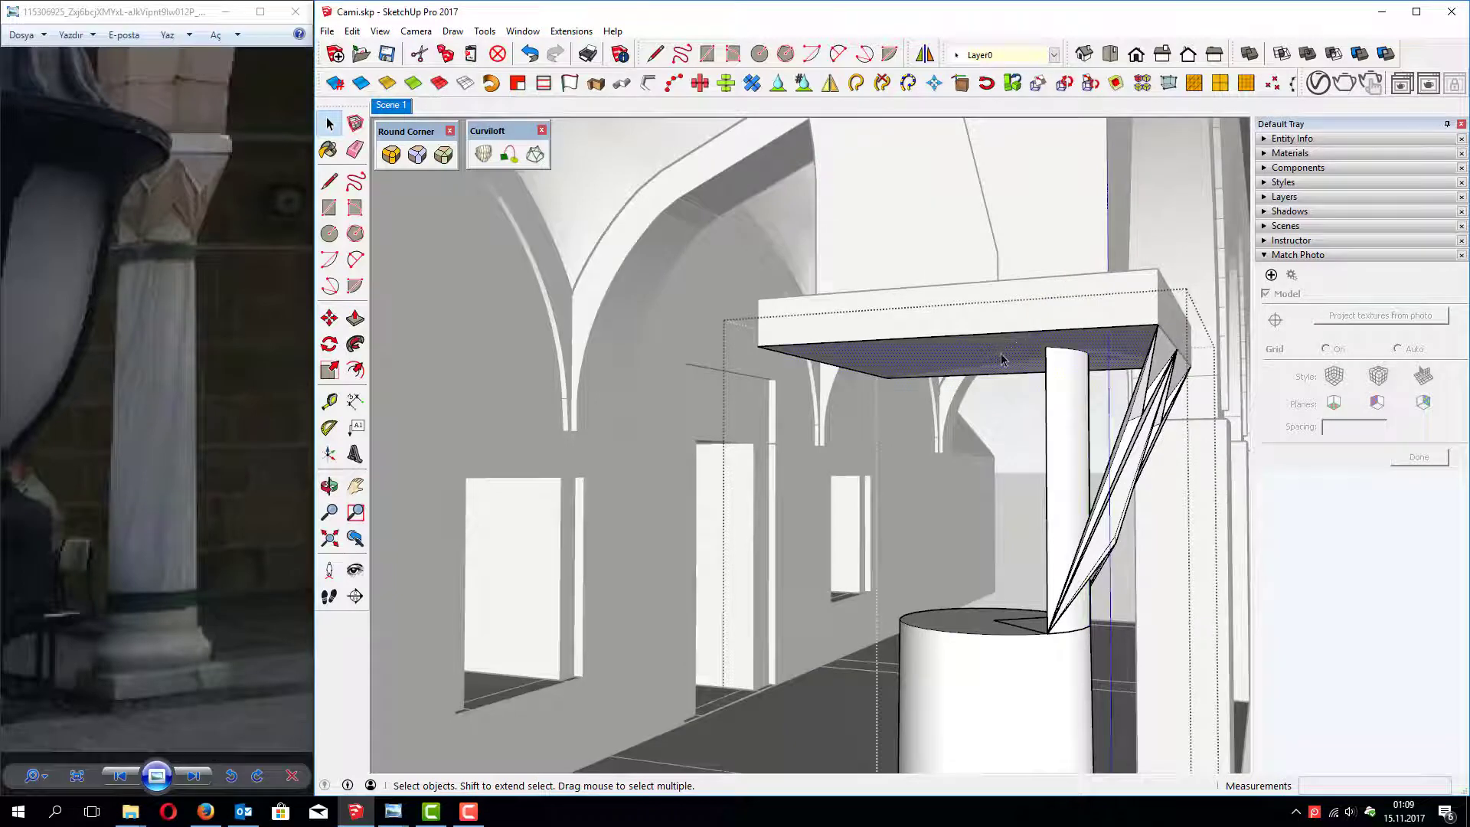
{"action": "key", "text": "Escape"}
{"action": "scroll", "coordinate": [743, 301], "scroll_direction": "down", "scroll_amount": 3}
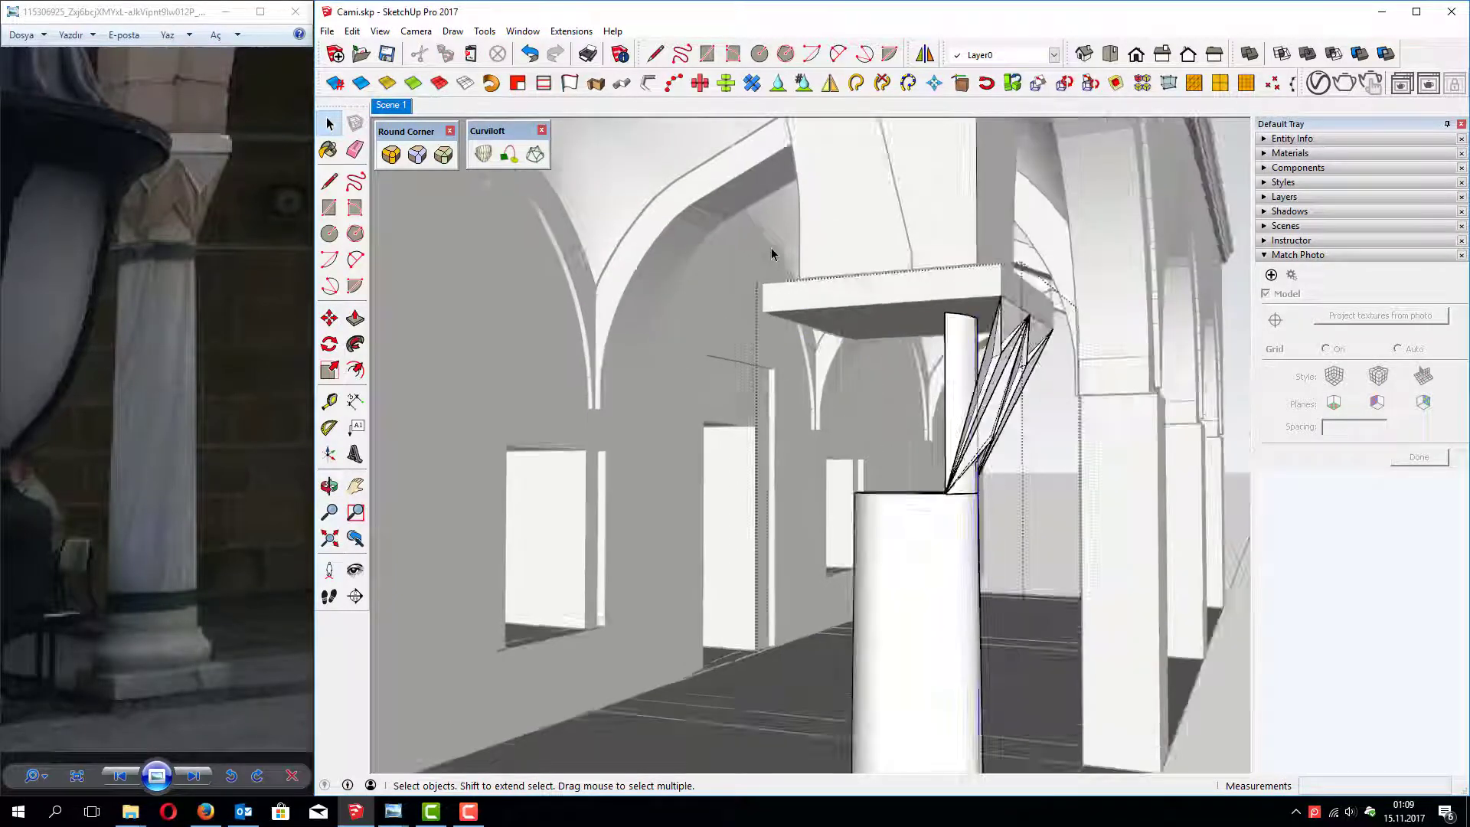
Step: Move the inner shaft's top face down 0,28m so it stops below the ceiling
{"action": "middle_click_drag", "start_coordinate": [775, 250], "coordinate": [871, 358]}
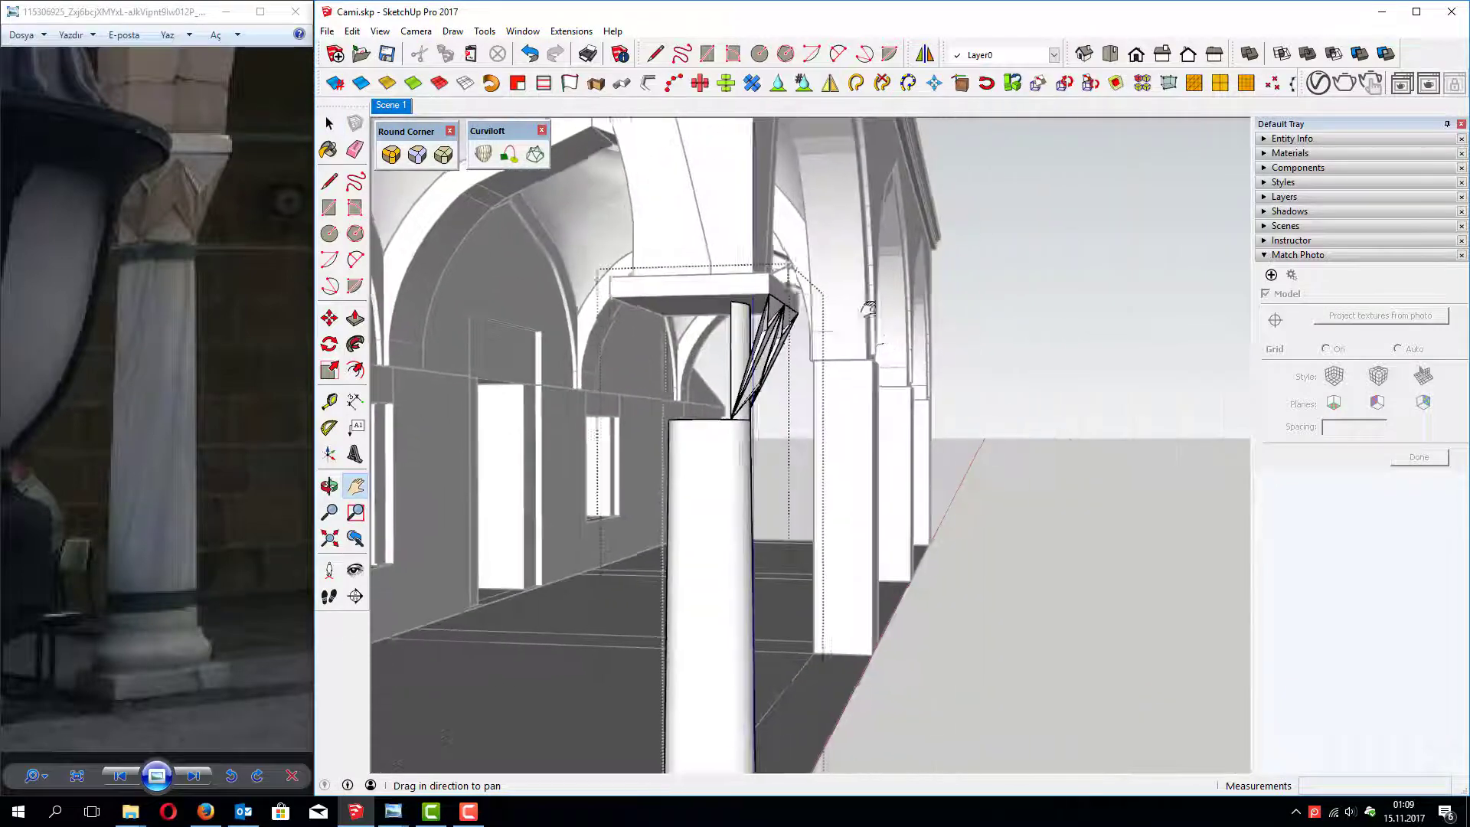
{"action": "middle_click_drag", "start_coordinate": [988, 356], "coordinate": [949, 354]}
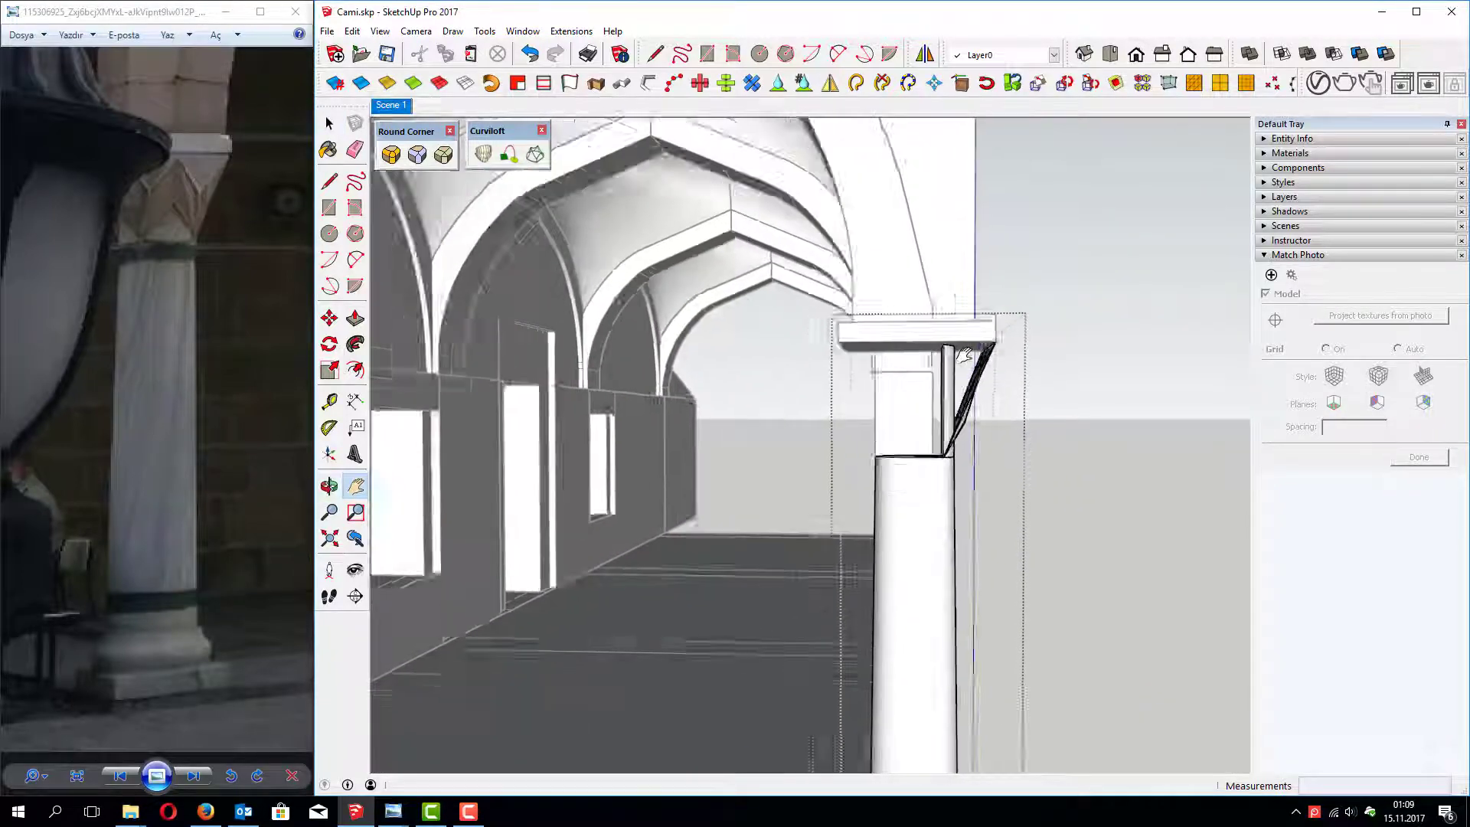
{"action": "scroll", "coordinate": [962, 354], "scroll_direction": "up", "scroll_amount": 5}
{"action": "scroll", "coordinate": [964, 363], "scroll_direction": "down", "scroll_amount": 2}
{"action": "scroll", "coordinate": [966, 344], "scroll_direction": "down", "scroll_amount": 2}
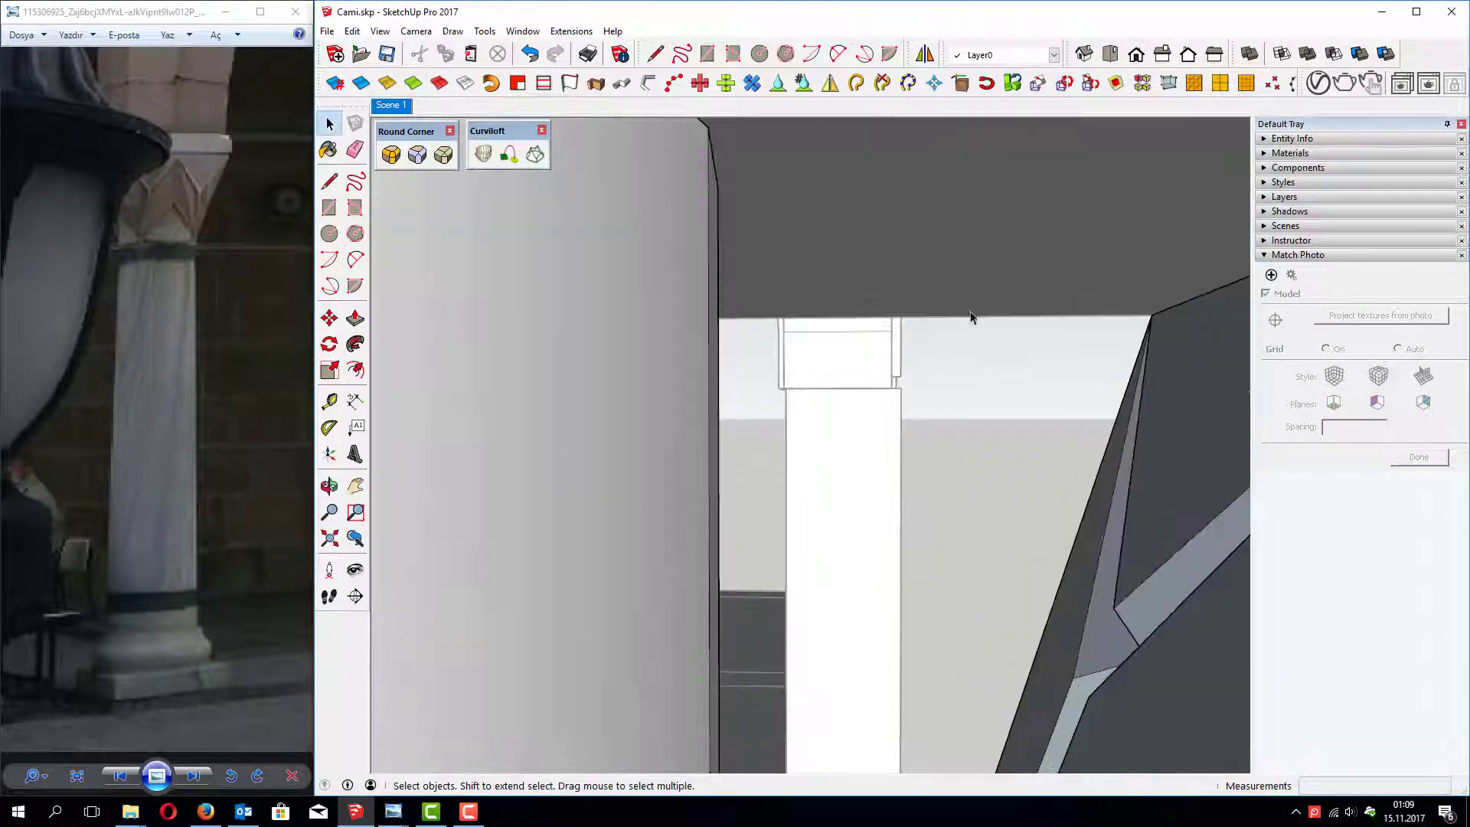
{"action": "scroll", "coordinate": [953, 291], "scroll_direction": "down", "scroll_amount": 2}
{"action": "scroll", "coordinate": [942, 298], "scroll_direction": "down", "scroll_amount": 2}
{"action": "scroll", "coordinate": [935, 306], "scroll_direction": "down", "scroll_amount": 2}
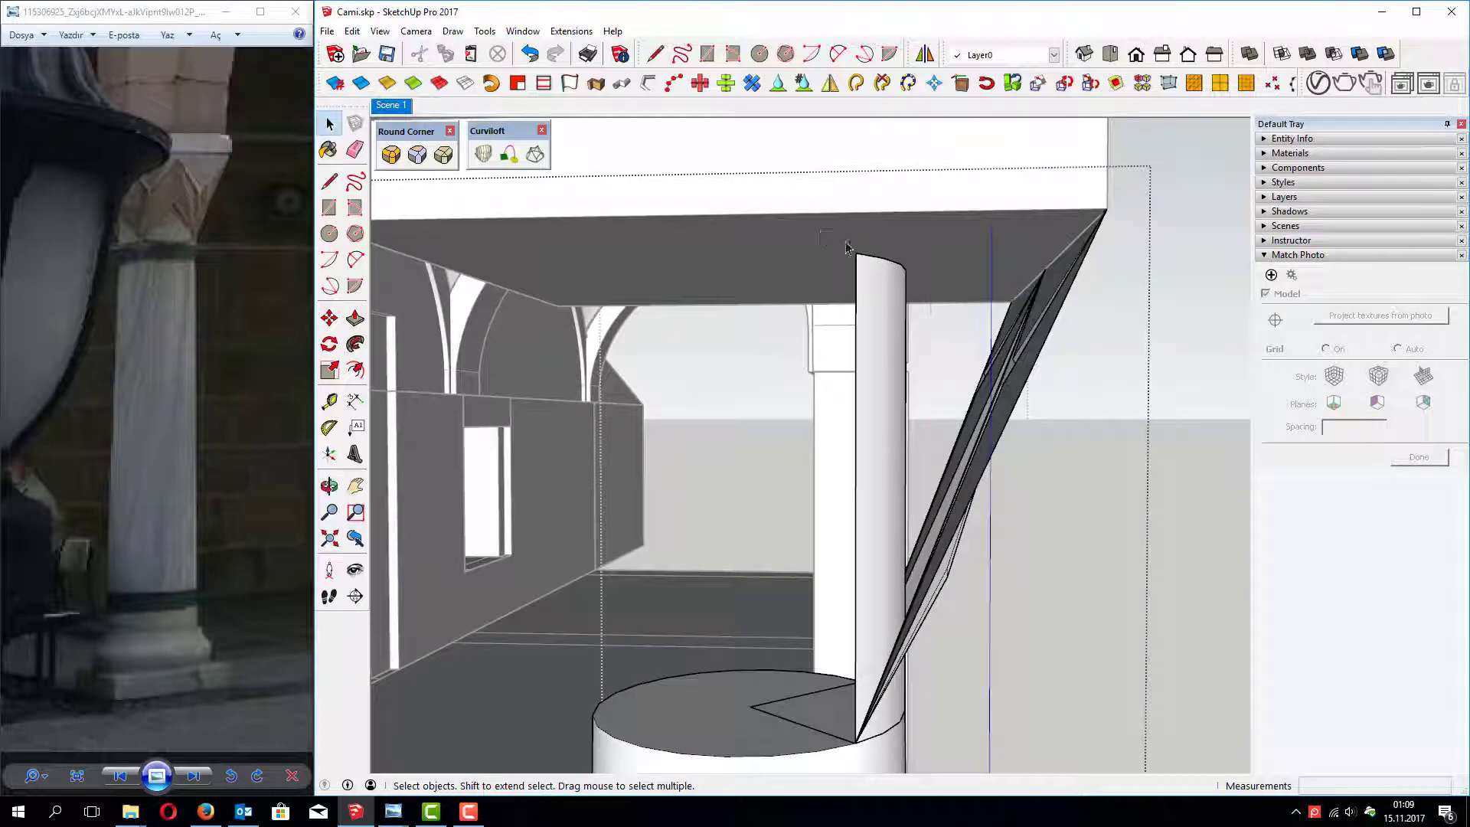
{"action": "left_click_drag", "start_coordinate": [948, 345], "coordinate": [948, 344]}
{"action": "scroll", "coordinate": [893, 311], "scroll_direction": "down", "scroll_amount": 1}
{"action": "key", "text": "m"}
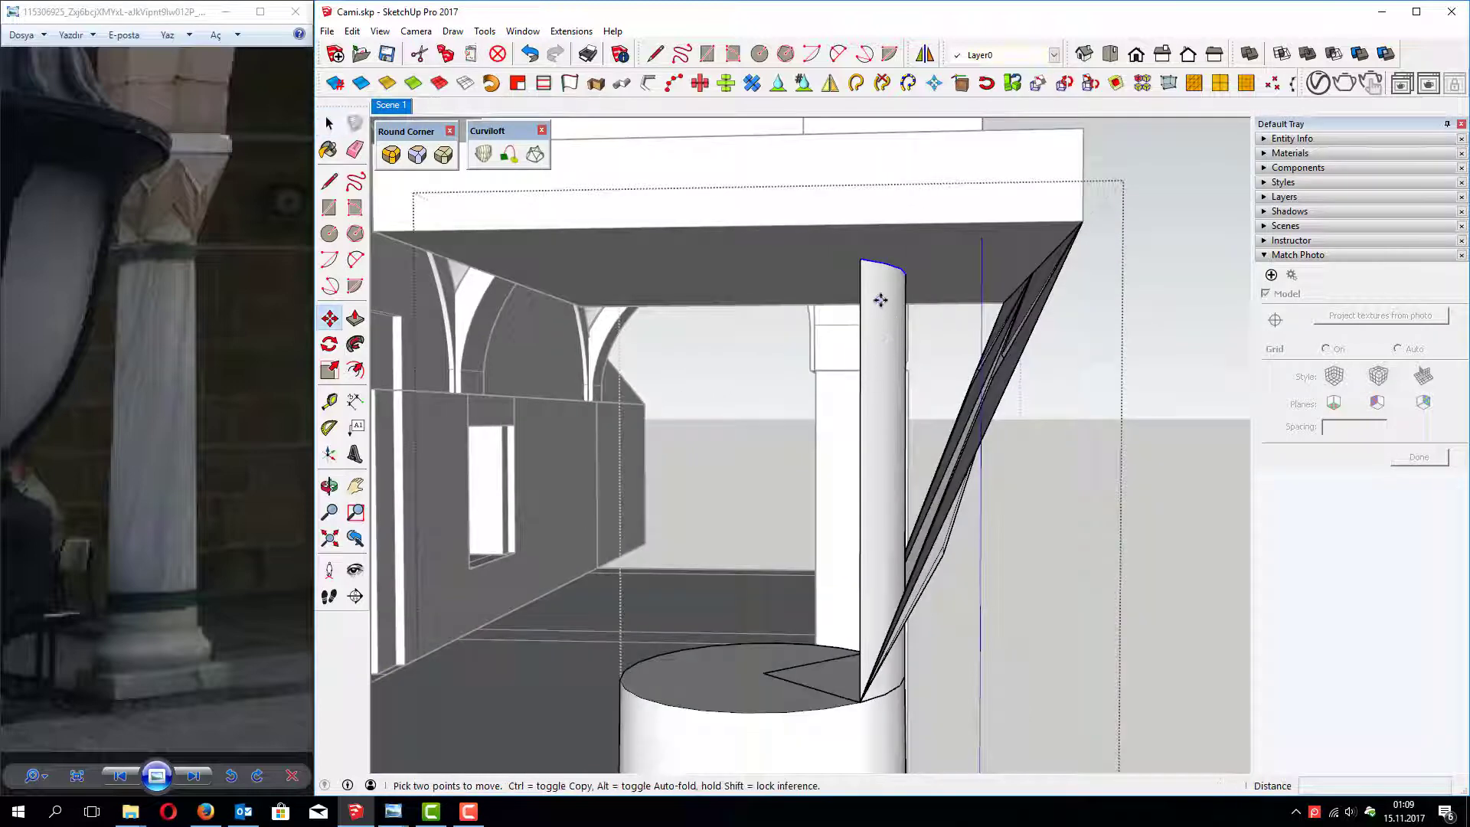
{"action": "left_click", "coordinate": [881, 304]}
{"action": "middle_click_drag", "start_coordinate": [872, 596], "coordinate": [781, 601]}
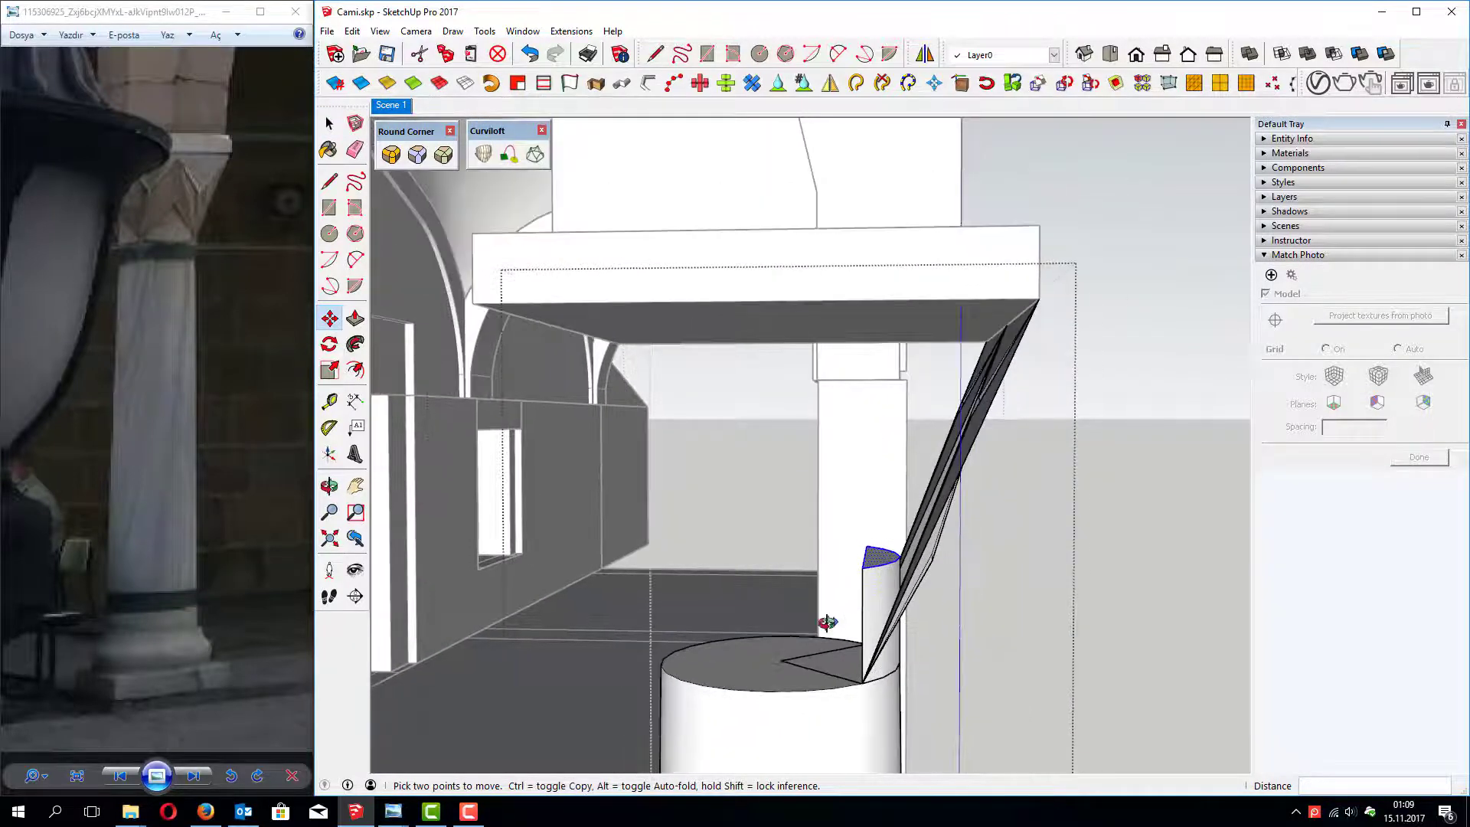
{"action": "mouse_move", "coordinate": [530, 372]}
{"action": "middle_mouse_down"}
{"action": "mouse_move", "coordinate": [824, 462]}
{"action": "mouse_move", "coordinate": [791, 462]}
{"action": "mouse_move", "coordinate": [751, 417]}
{"action": "mouse_move", "coordinate": [788, 426]}
{"action": "mouse_move", "coordinate": [657, 459]}
{"action": "mouse_move", "coordinate": [696, 486]}
{"action": "middle_mouse_up"}
Step: Select faces at the column top and intersect them with the selection
{"action": "key", "text": "space"}
{"action": "right_click", "coordinate": [716, 458]}
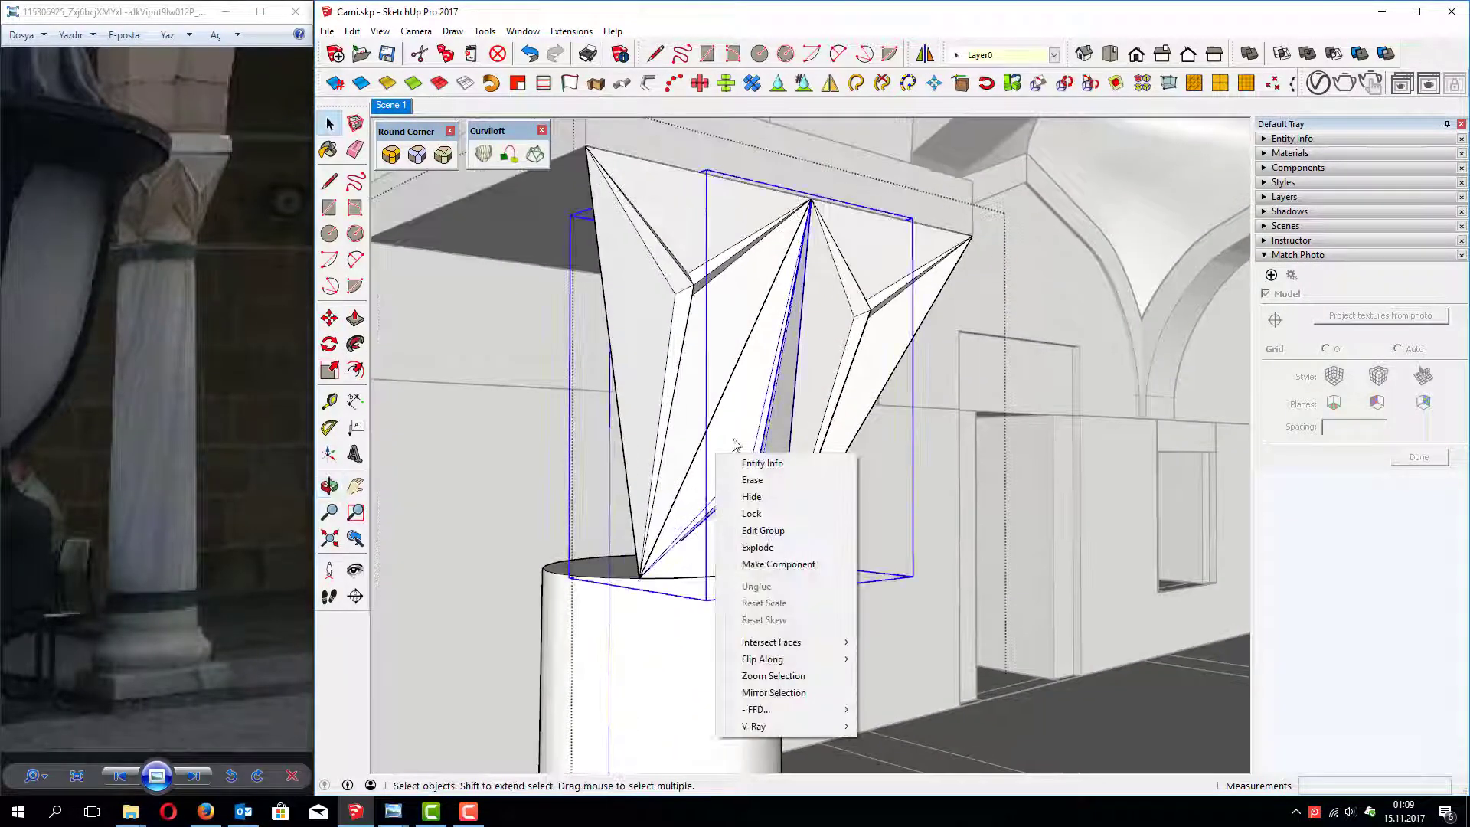
{"action": "left_click", "coordinate": [757, 421]}
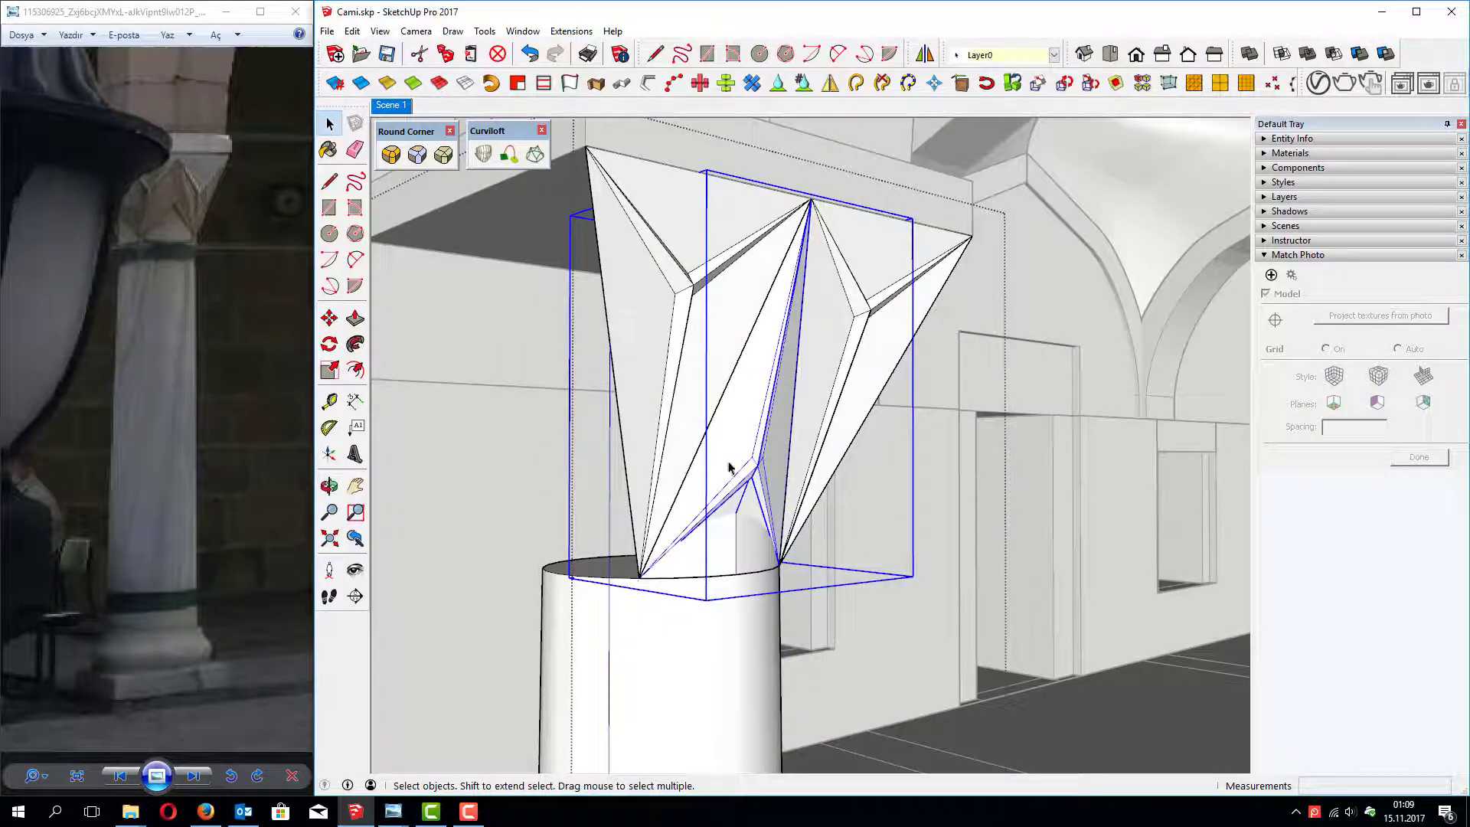
{"action": "left_click", "coordinate": [738, 540]}
{"action": "left_click", "coordinate": [755, 542], "text": "shift"}
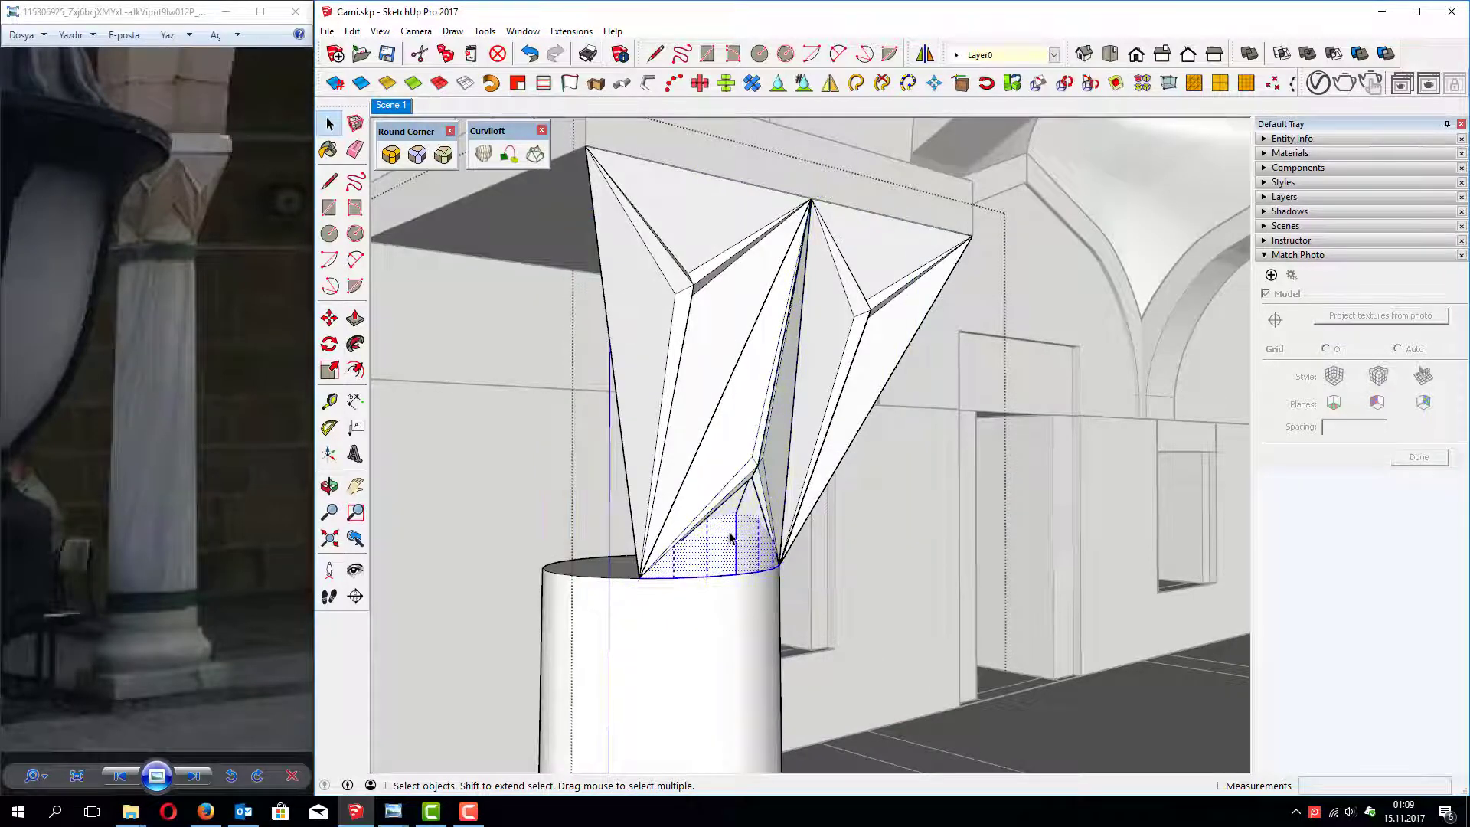
{"action": "right_click", "coordinate": [747, 460]}
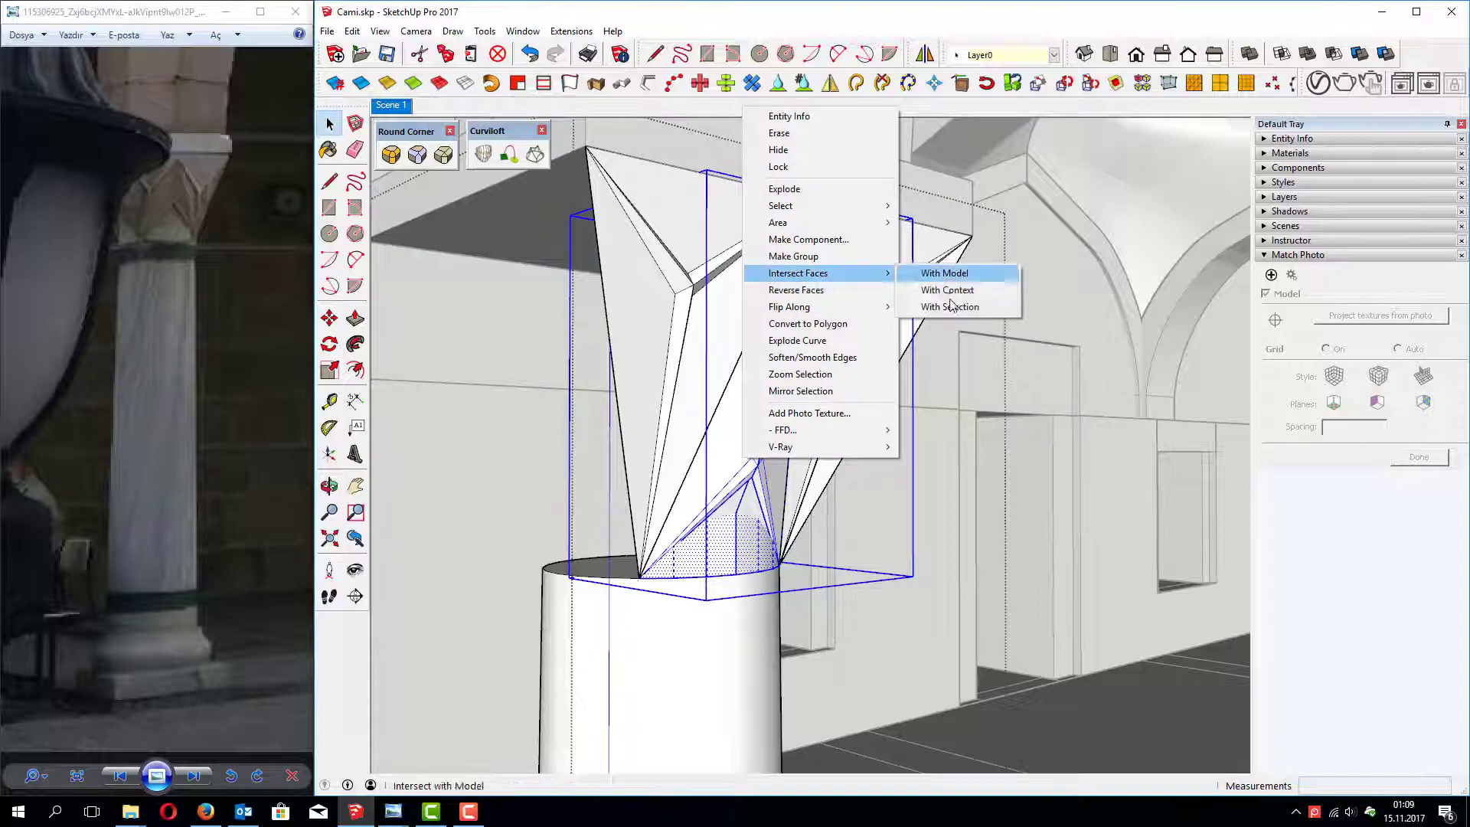
{"action": "left_click", "coordinate": [988, 308]}
Step: Hide the faceted capital component and the second component
{"action": "right_click", "coordinate": [751, 441]}
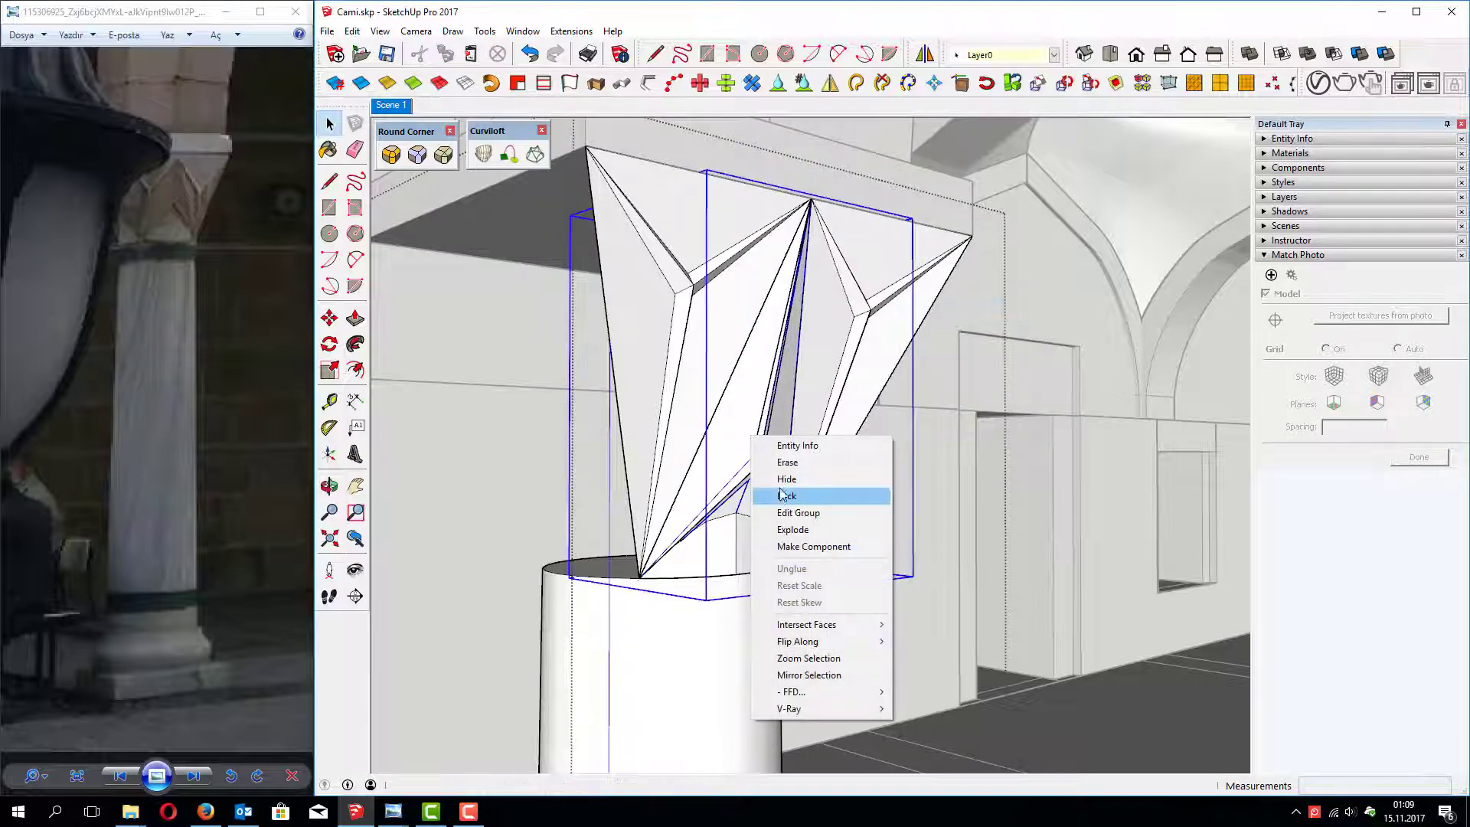
{"action": "right_click", "coordinate": [686, 375]}
{"action": "left_click", "coordinate": [758, 418]}
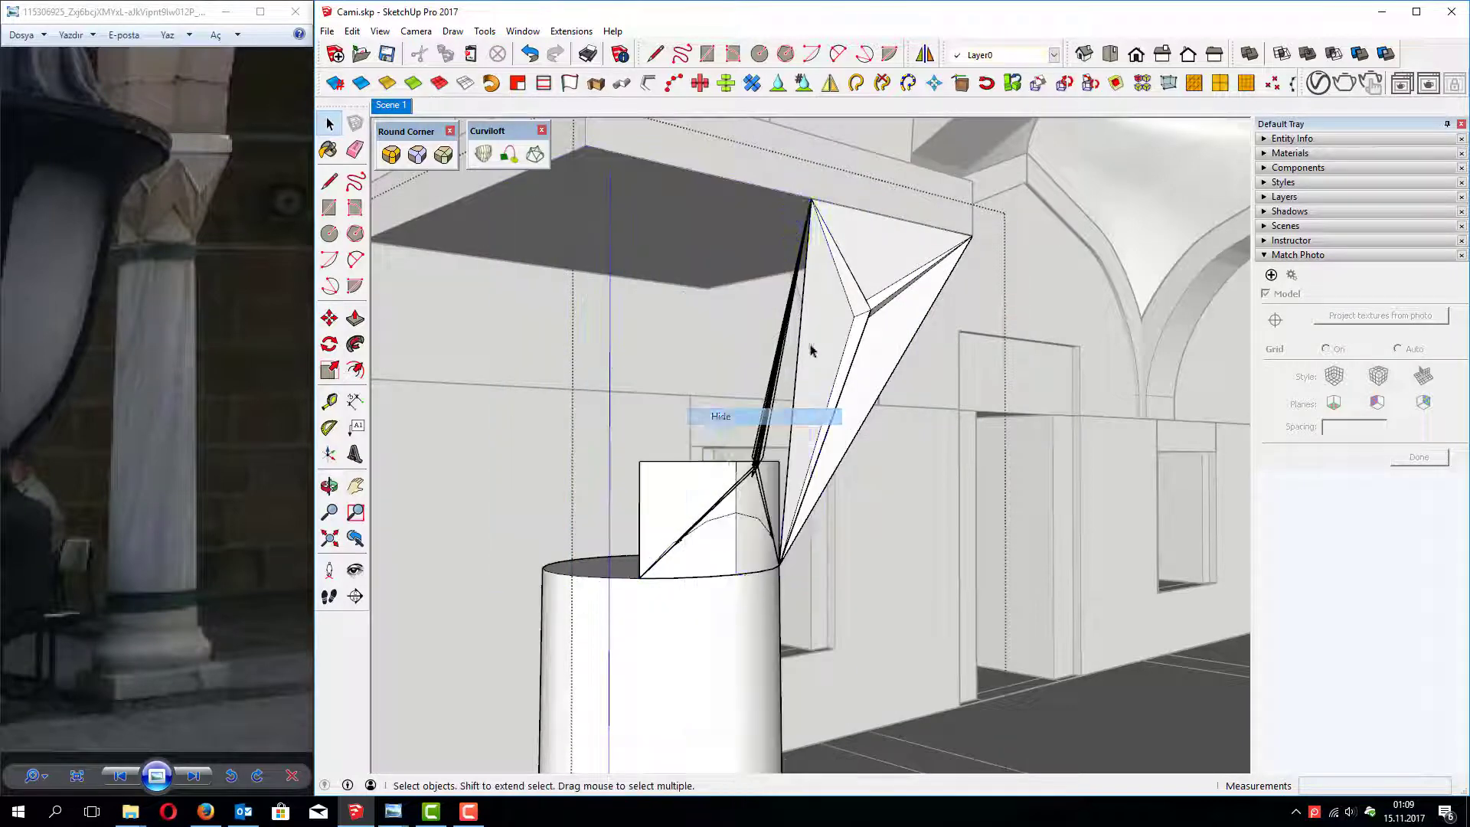
{"action": "right_click", "coordinate": [858, 302]}
{"action": "left_click", "coordinate": [904, 349]}
Step: Delete the leftover panel above the arc, leaving the curved trimmed profile
{"action": "middle_click_drag", "start_coordinate": [717, 447], "coordinate": [577, 415]}
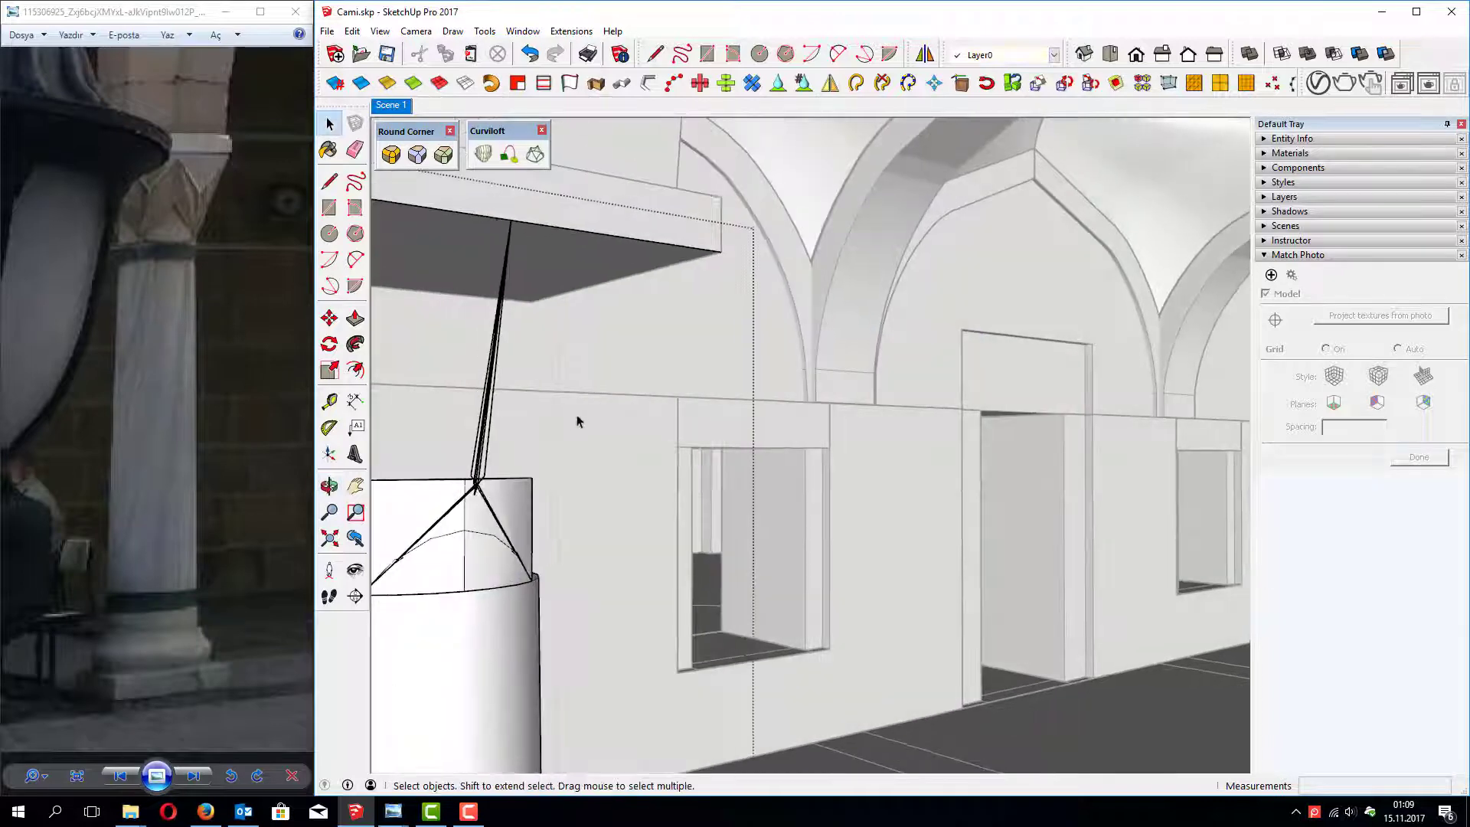
{"action": "middle_click_drag", "start_coordinate": [457, 386], "coordinate": [536, 457]}
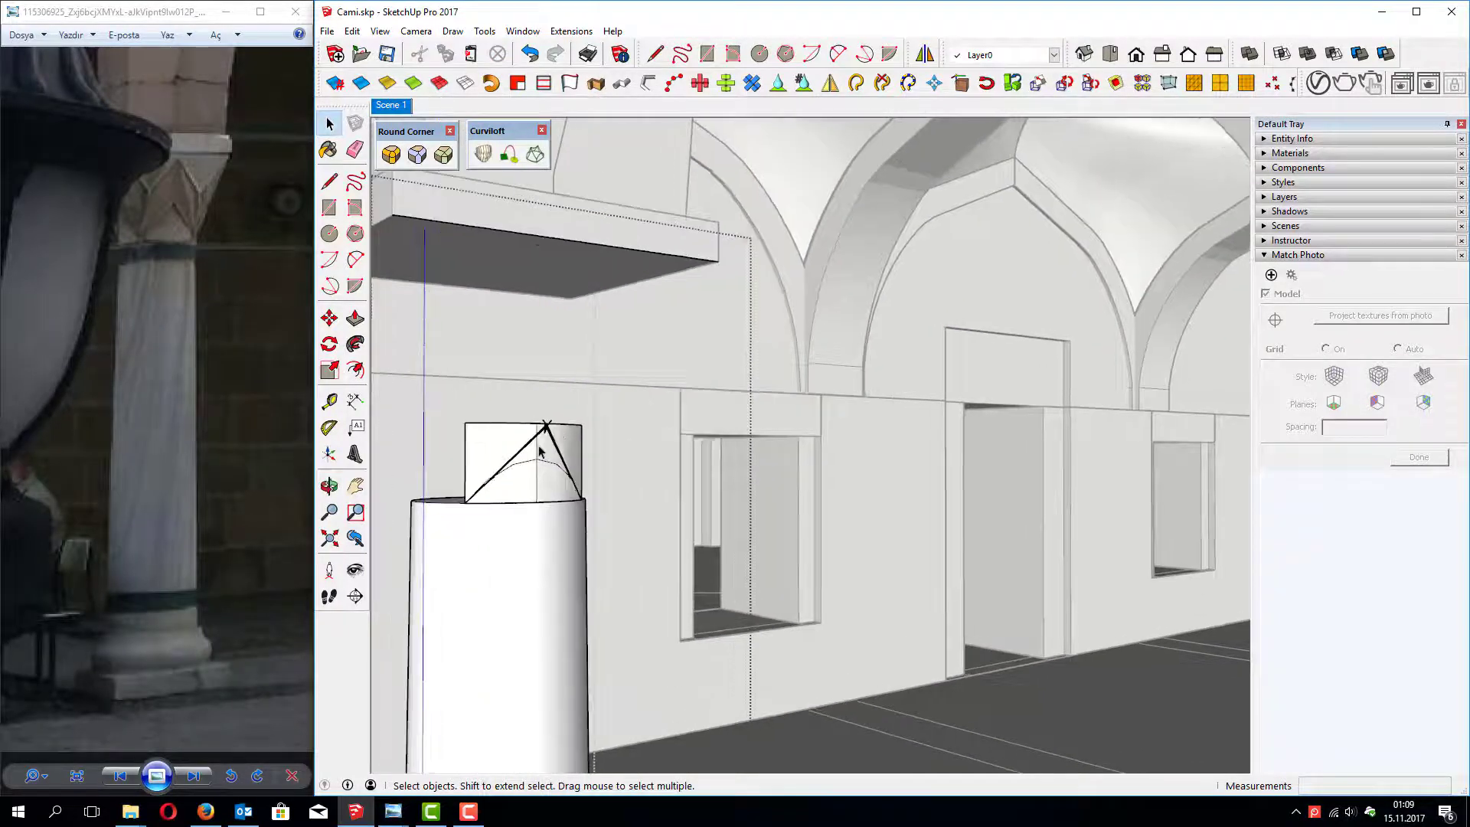
{"action": "left_click", "coordinate": [522, 462]}
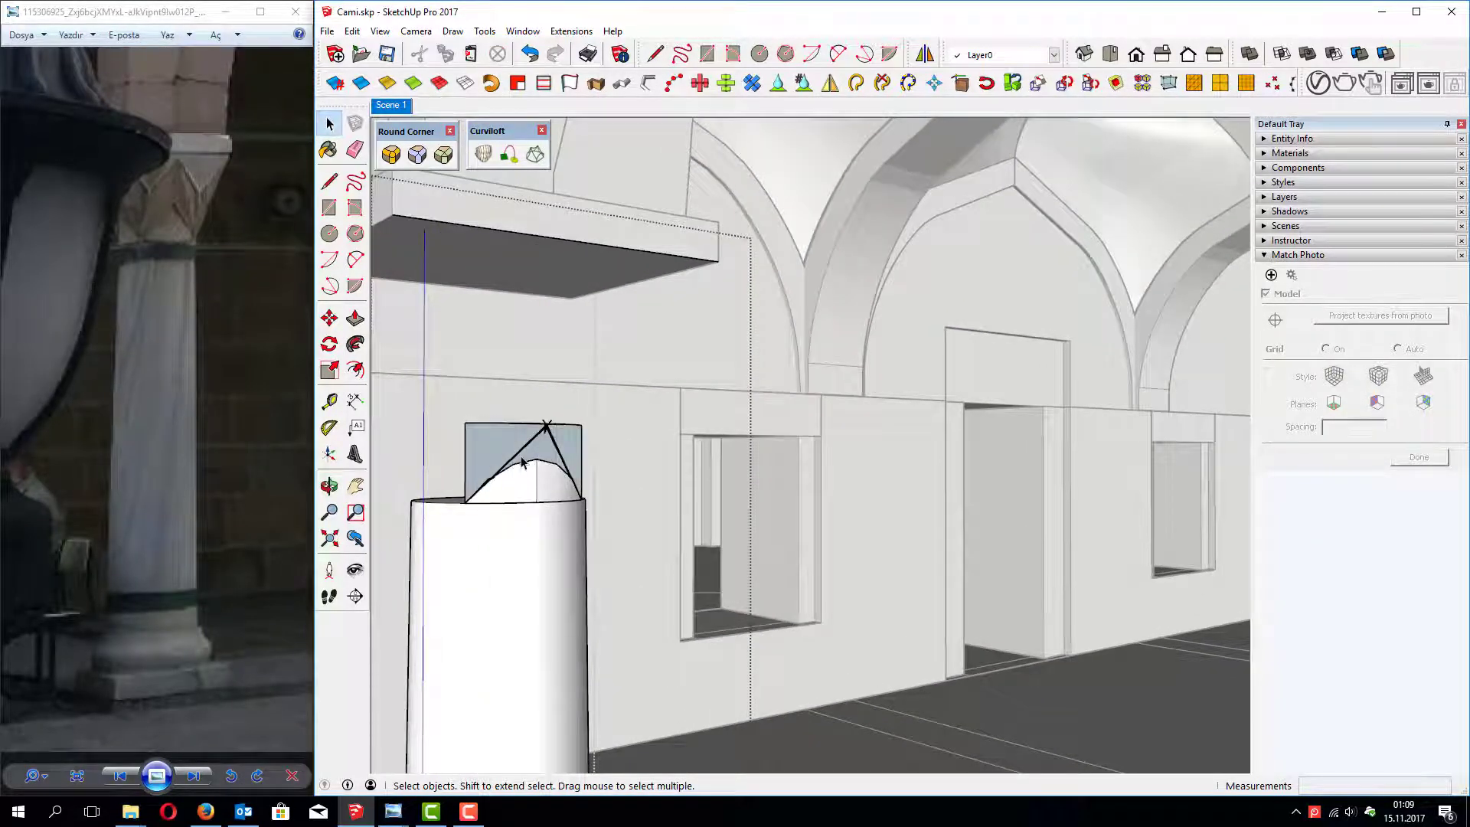
{"action": "key", "text": "Delete"}
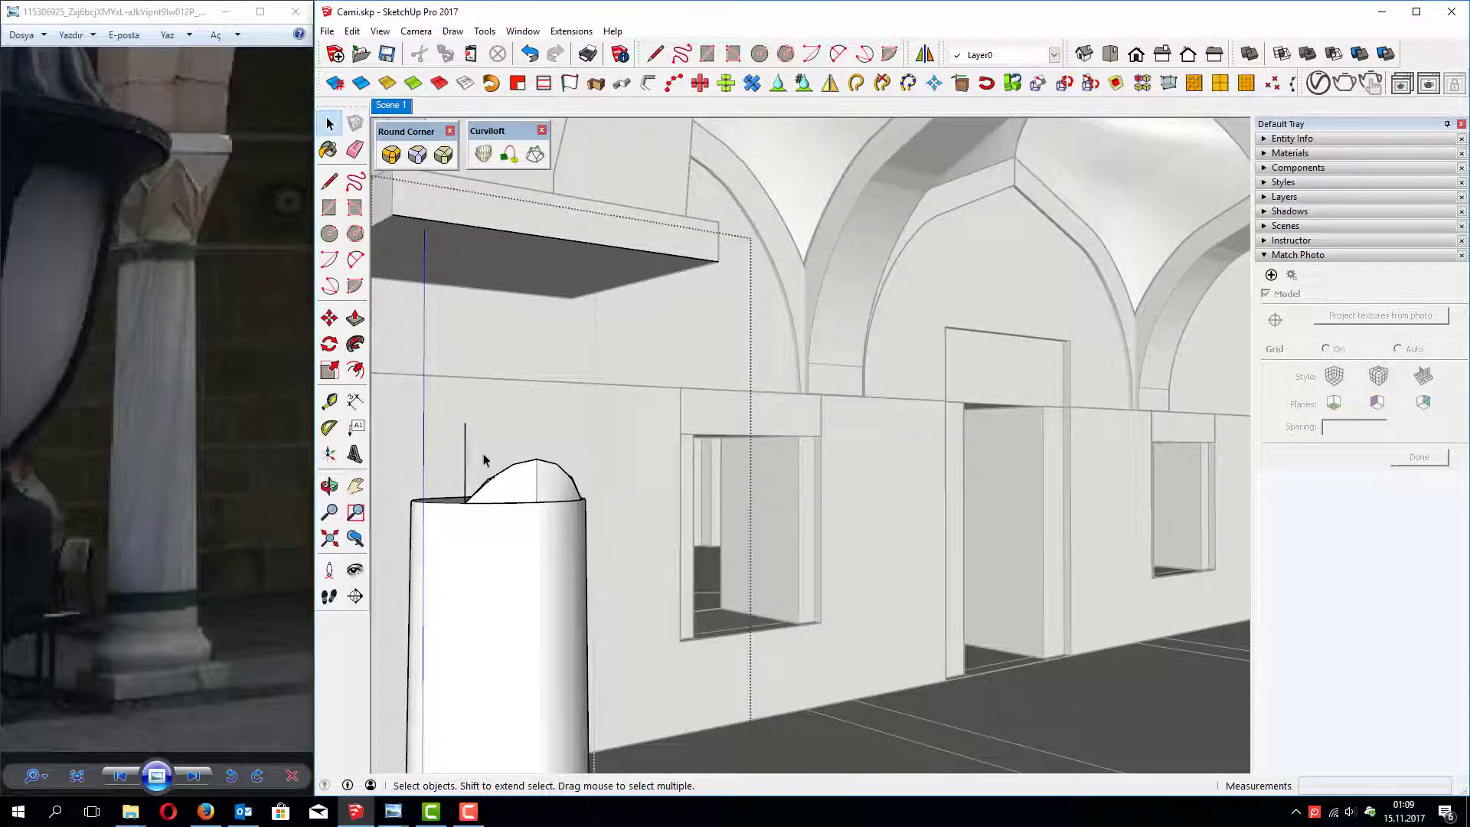
Step: Make the trimmed curved face on the column top its own group
{"action": "mouse_move", "coordinate": [467, 507]}
{"action": "middle_mouse_down"}
{"action": "mouse_move", "coordinate": [559, 584]}
{"action": "mouse_move", "coordinate": [508, 558]}
{"action": "mouse_move", "coordinate": [551, 536]}
{"action": "middle_mouse_up"}
{"action": "scroll", "coordinate": [549, 536], "scroll_direction": "up", "scroll_amount": 2}
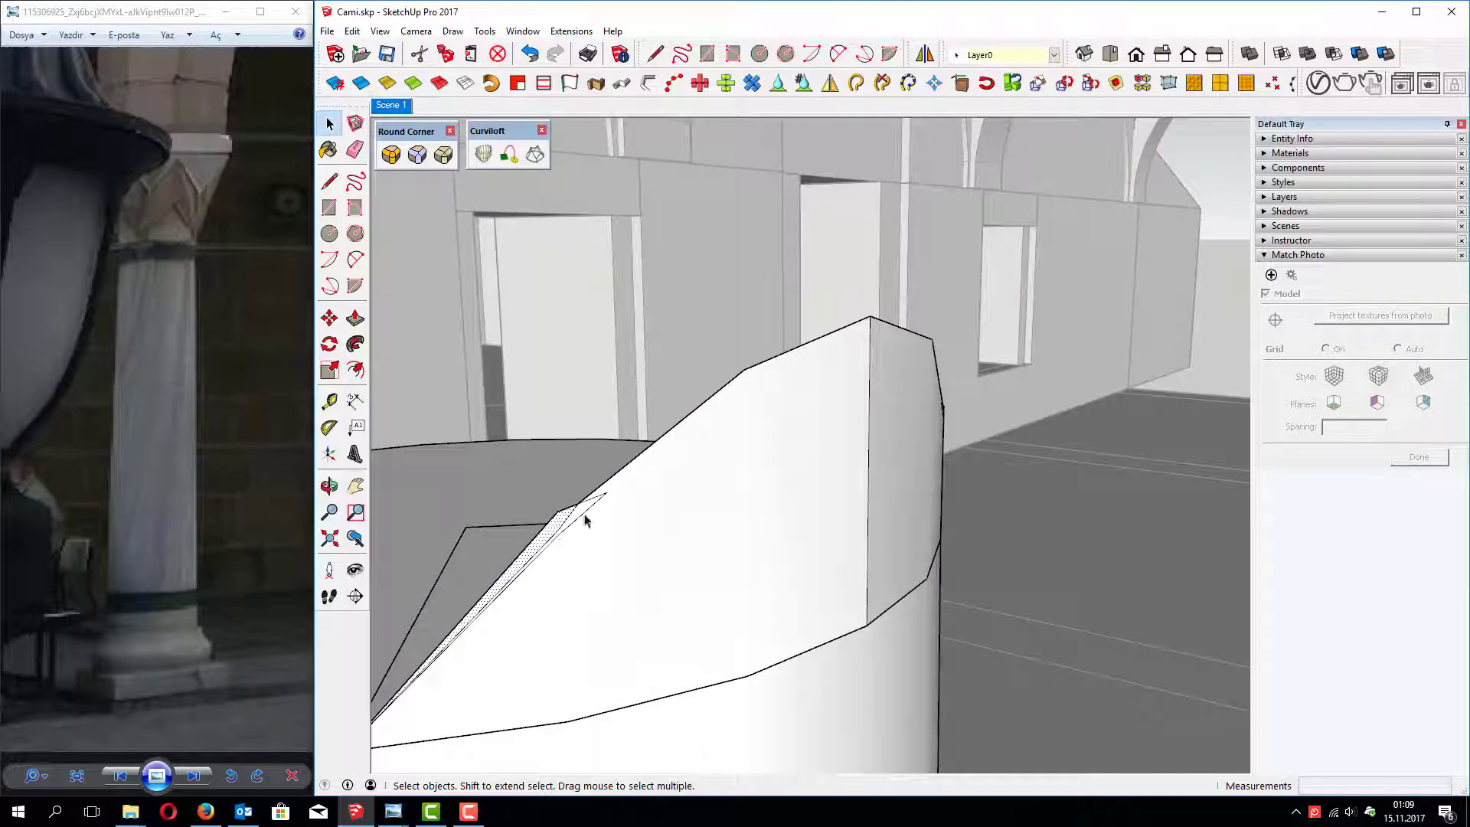
{"action": "mouse_move", "coordinate": [585, 520]}
{"action": "middle_mouse_down"}
{"action": "mouse_move", "coordinate": [682, 515]}
{"action": "mouse_move", "coordinate": [810, 614]}
{"action": "mouse_move", "coordinate": [665, 547]}
{"action": "middle_mouse_up"}
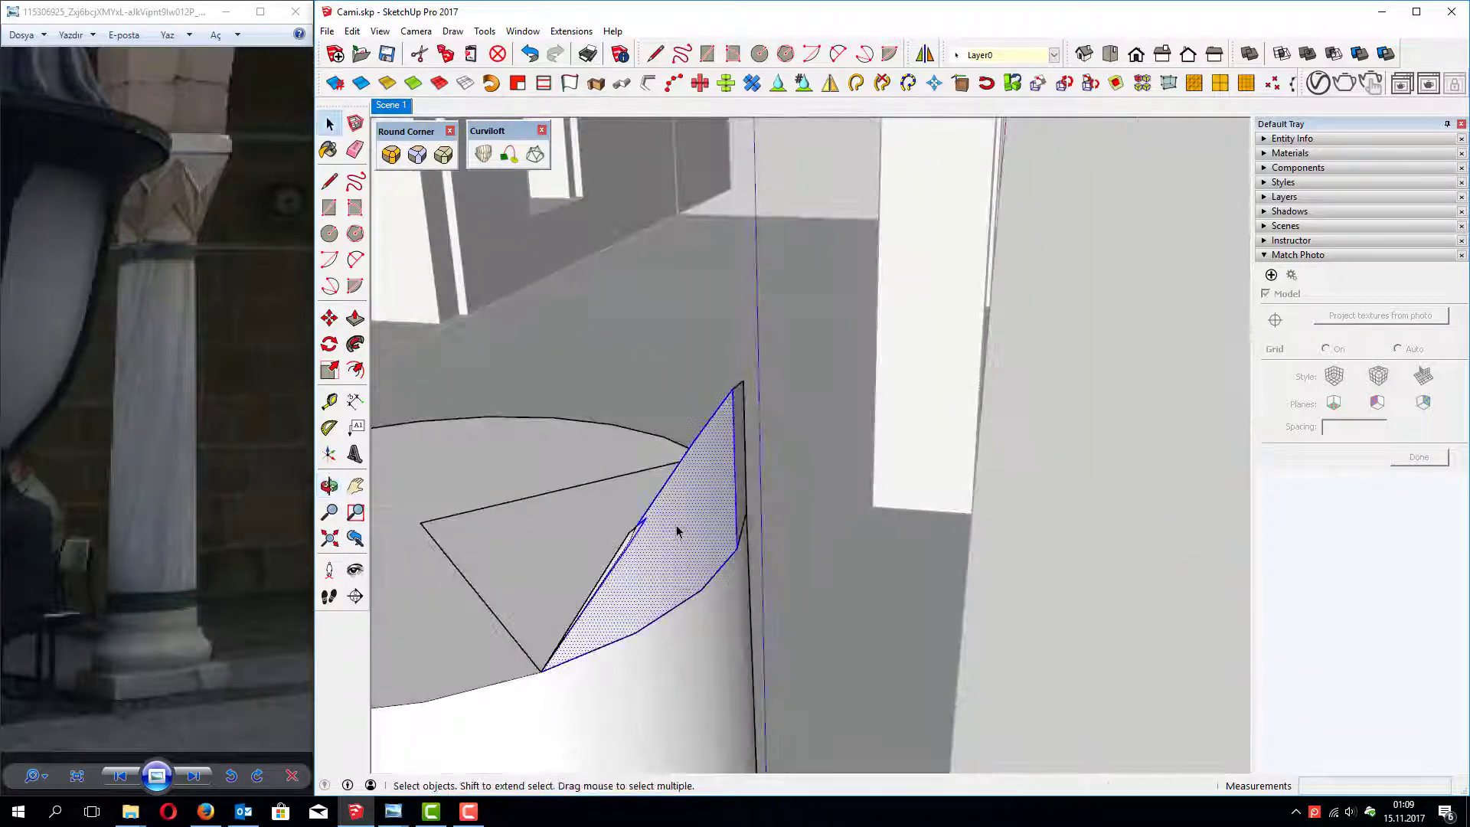
{"action": "right_click", "coordinate": [677, 530]}
{"action": "left_click", "coordinate": [766, 320]}
Step: Unhide all hidden geometry so the faceted capital pieces reappear
{"action": "scroll", "coordinate": [873, 366], "scroll_direction": "down", "scroll_amount": 5}
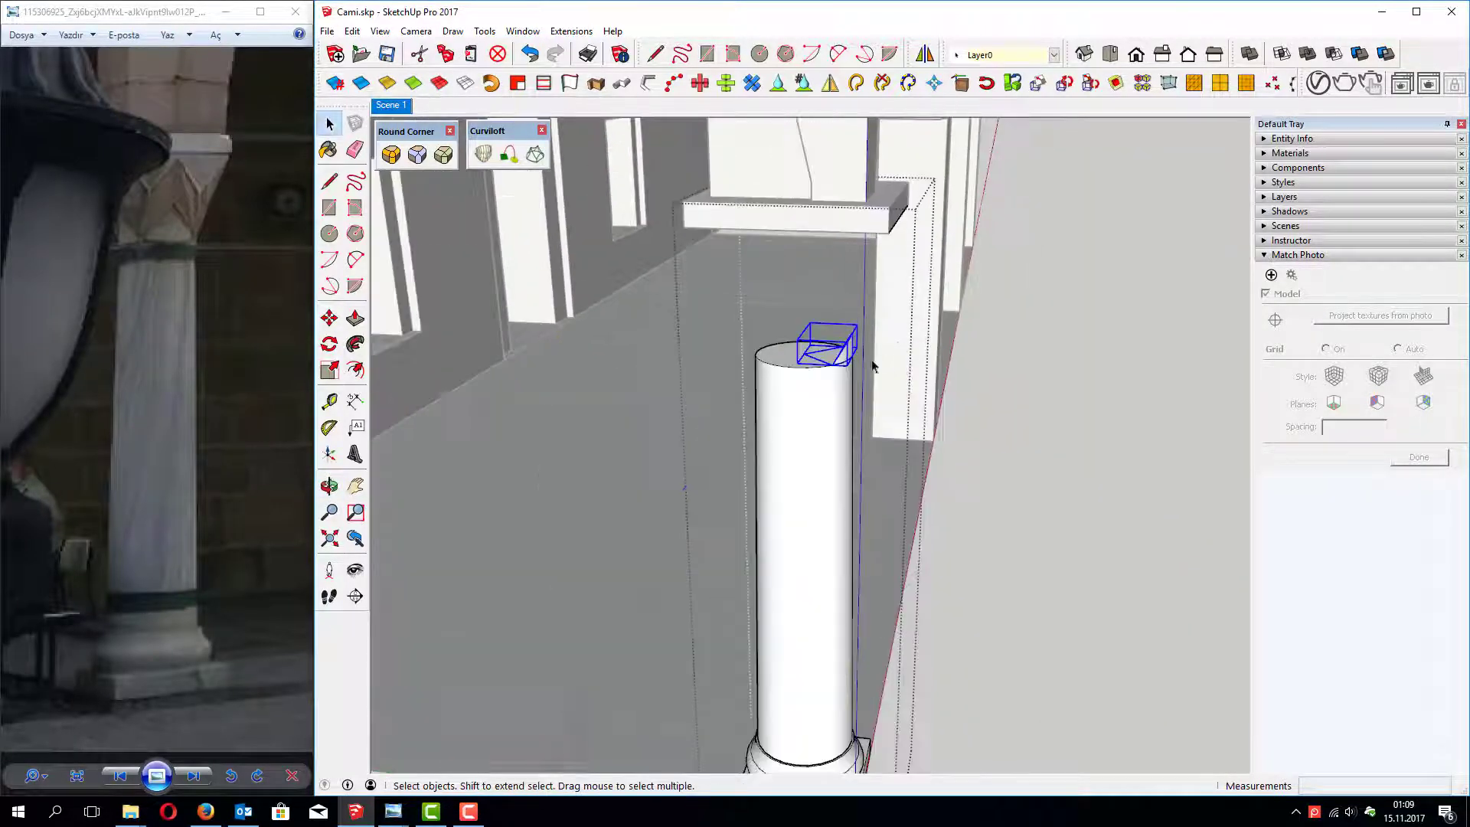
{"action": "middle_click_drag", "start_coordinate": [873, 366], "coordinate": [767, 465]}
{"action": "left_click", "coordinate": [352, 31]}
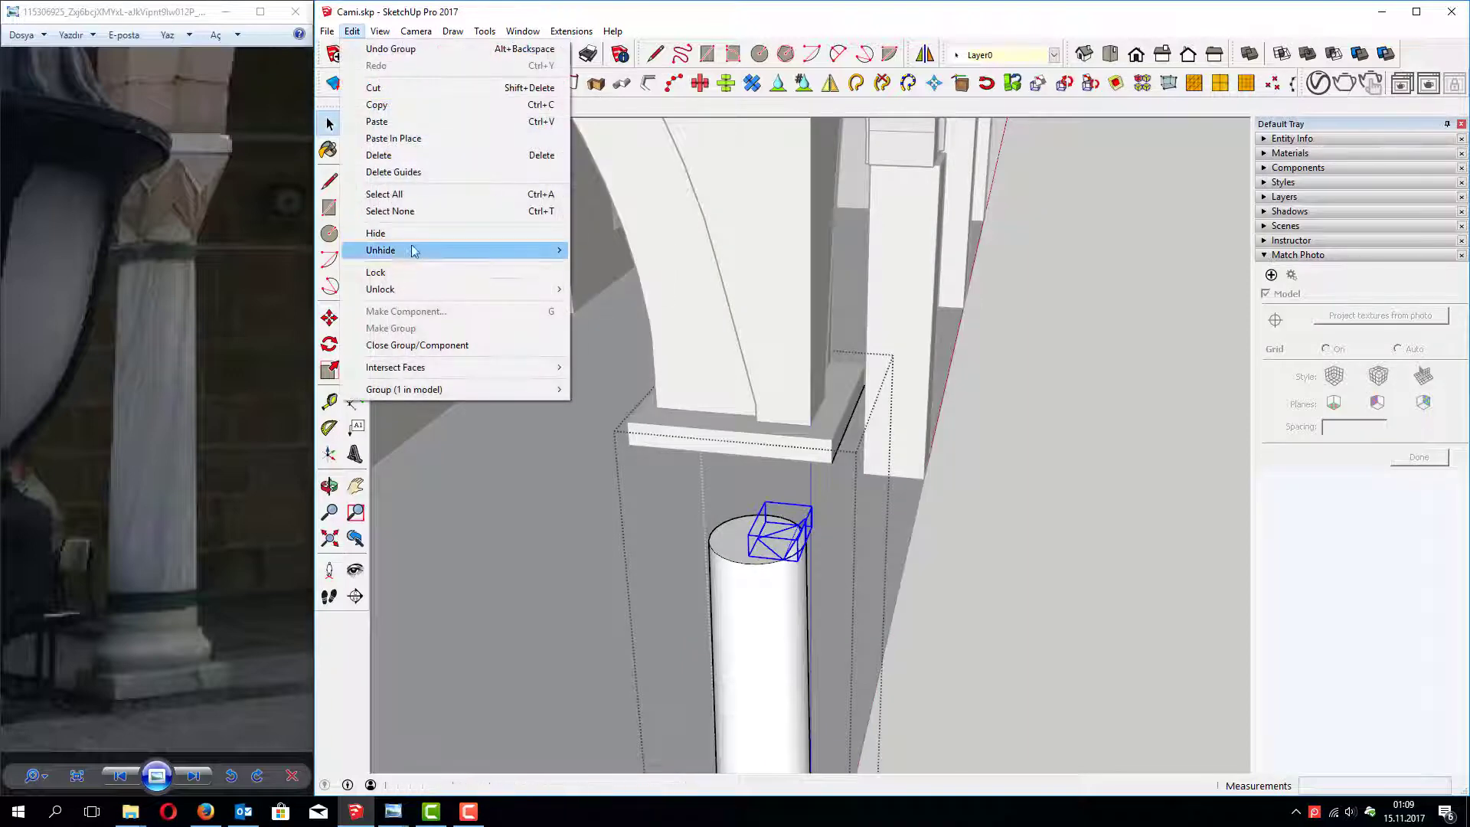
{"action": "left_click", "coordinate": [597, 284]}
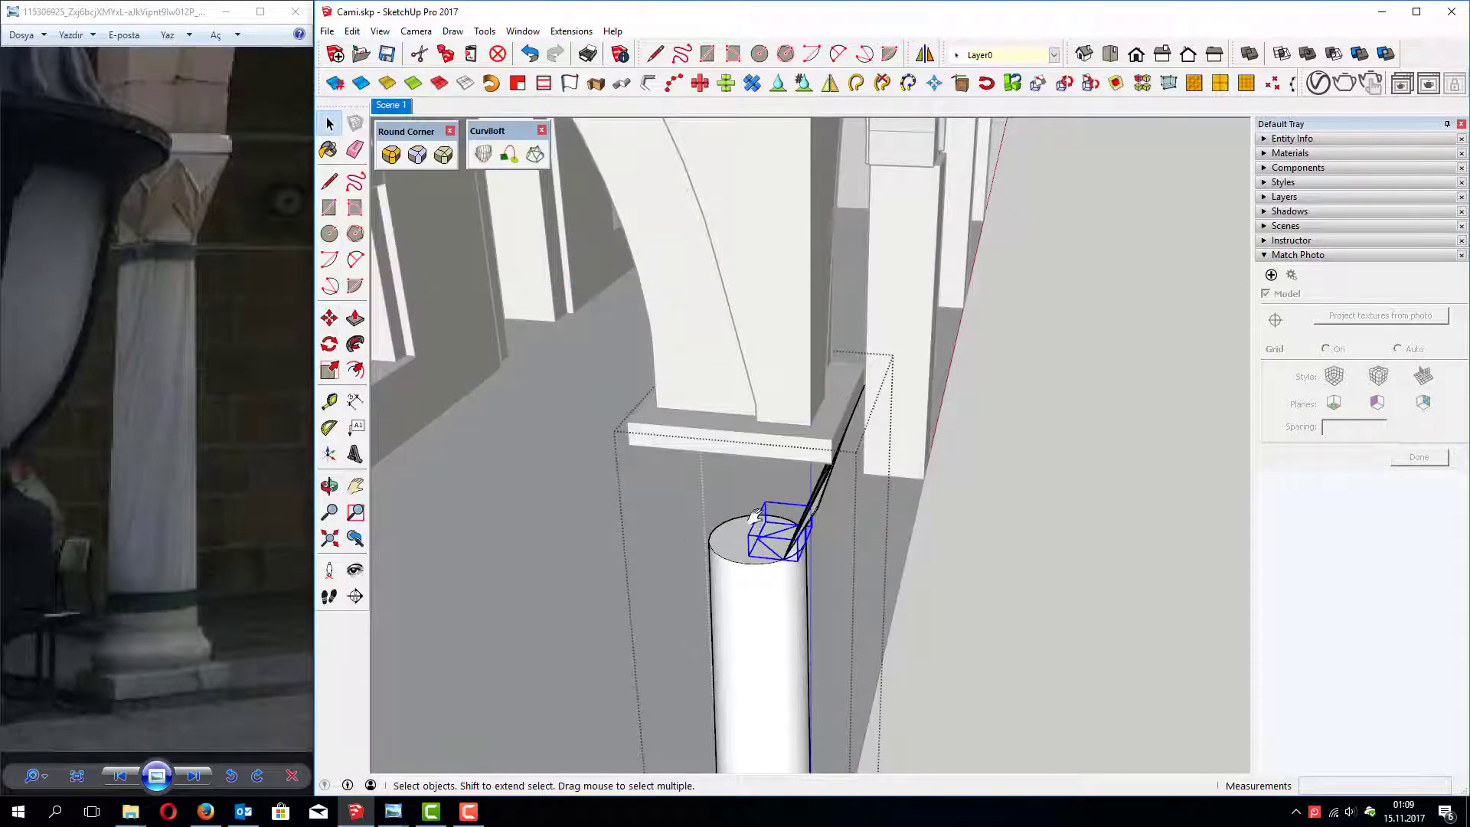
{"action": "mouse_move", "coordinate": [756, 517]}
{"action": "middle_mouse_down"}
{"action": "mouse_move", "coordinate": [699, 486]}
{"action": "mouse_move", "coordinate": [574, 361]}
{"action": "mouse_move", "coordinate": [700, 394]}
{"action": "mouse_move", "coordinate": [466, 322]}
{"action": "mouse_move", "coordinate": [893, 475]}
{"action": "mouse_move", "coordinate": [880, 416]}
{"action": "middle_mouse_up"}
Step: Group the trimmed piece and the faceted capital piece together
{"action": "scroll", "coordinate": [859, 402], "scroll_direction": "up", "scroll_amount": 3}
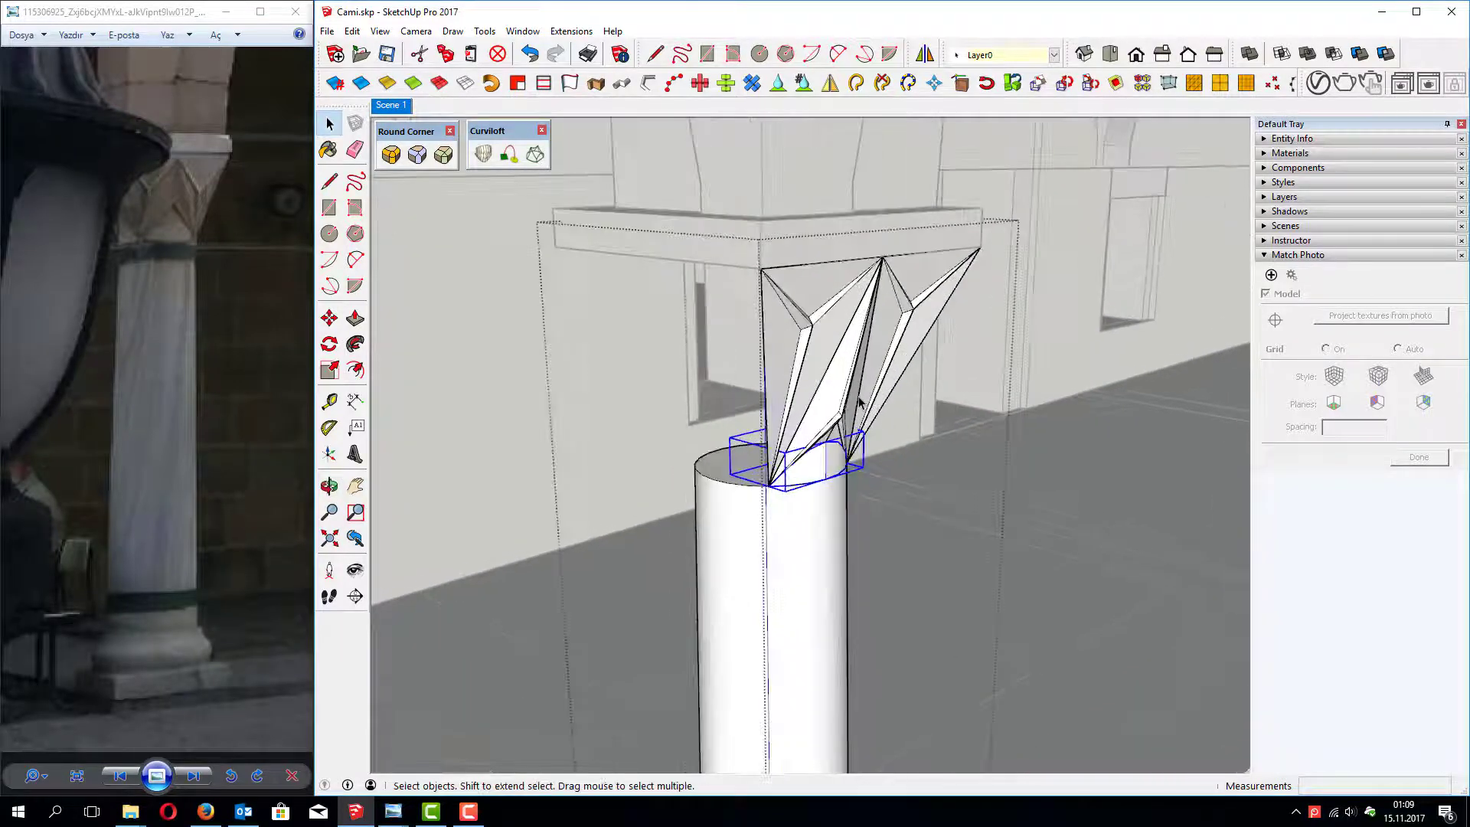
{"action": "left_click", "coordinate": [857, 394], "text": "shift"}
{"action": "right_click", "coordinate": [847, 355]}
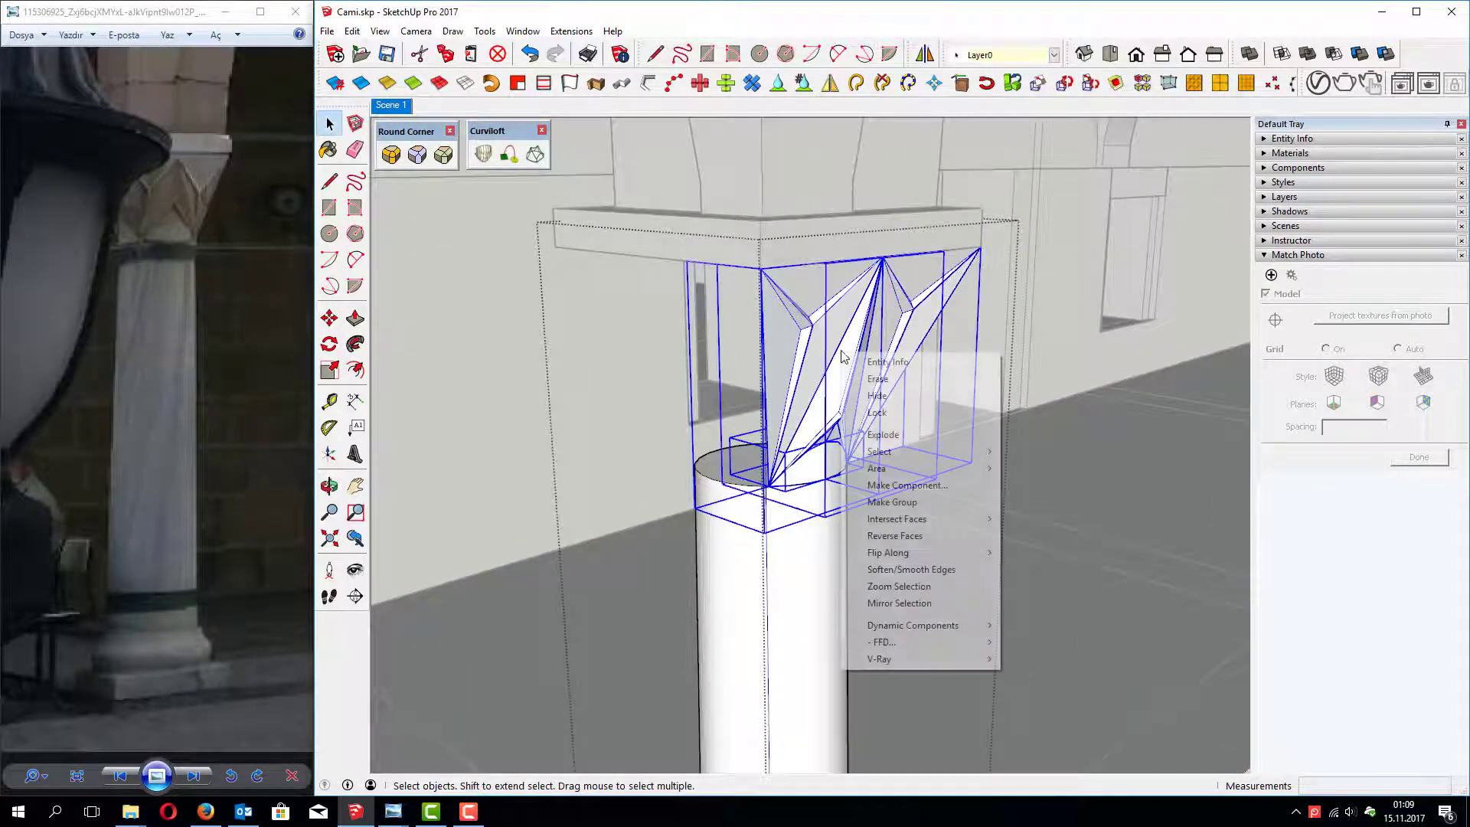
{"action": "left_click", "coordinate": [888, 502]}
Step: Rotate-copy the grouped piece in 90° steps so it wraps all four column sides
{"action": "middle_click_drag", "start_coordinate": [866, 525], "coordinate": [909, 539]}
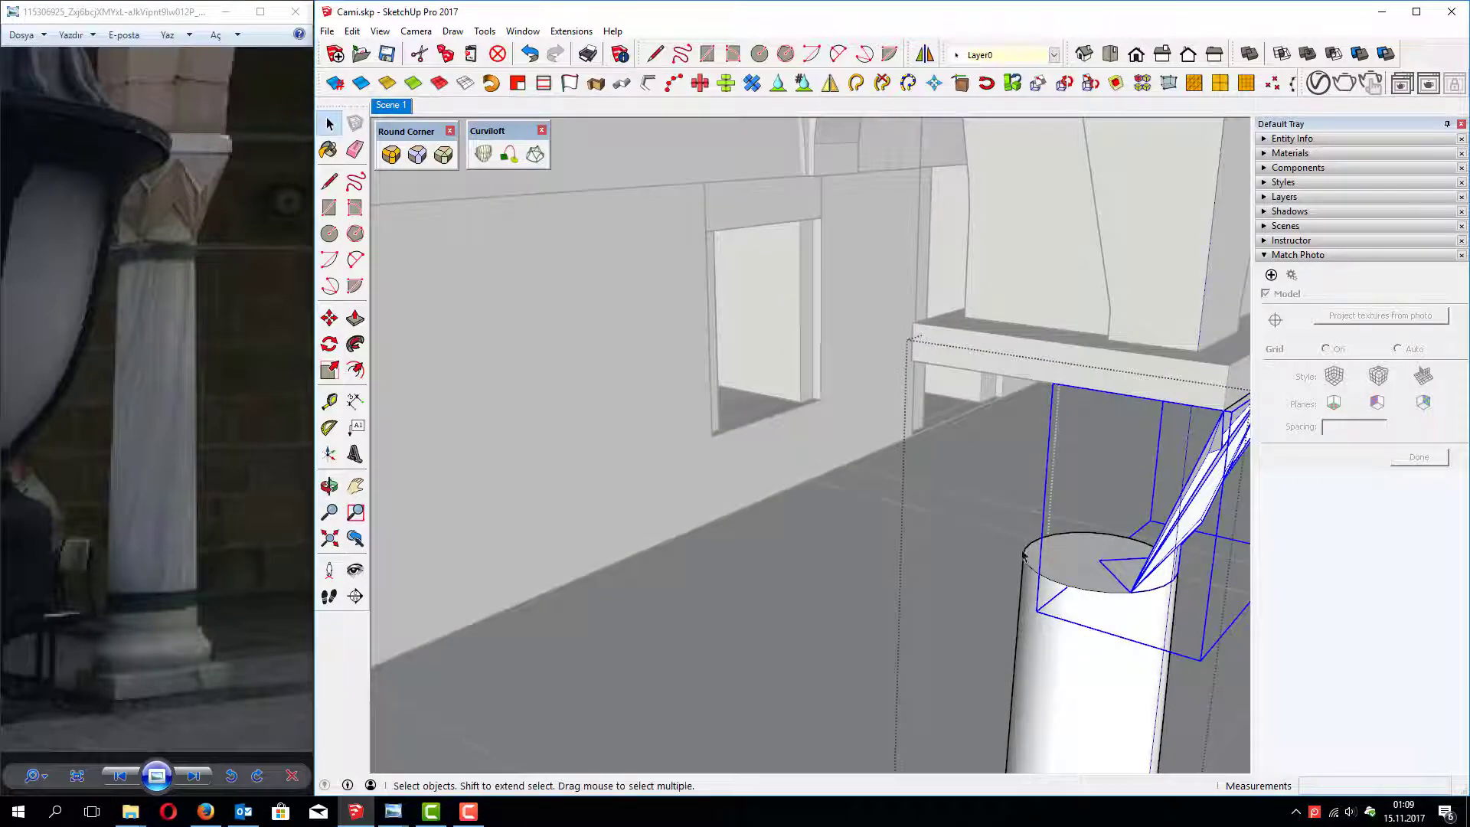
{"action": "mouse_move", "coordinate": [1026, 557]}
{"action": "middle_mouse_down"}
{"action": "mouse_move", "coordinate": [1013, 502]}
{"action": "mouse_move", "coordinate": [1050, 508]}
{"action": "mouse_move", "coordinate": [952, 502]}
{"action": "mouse_move", "coordinate": [986, 512]}
{"action": "middle_mouse_up"}
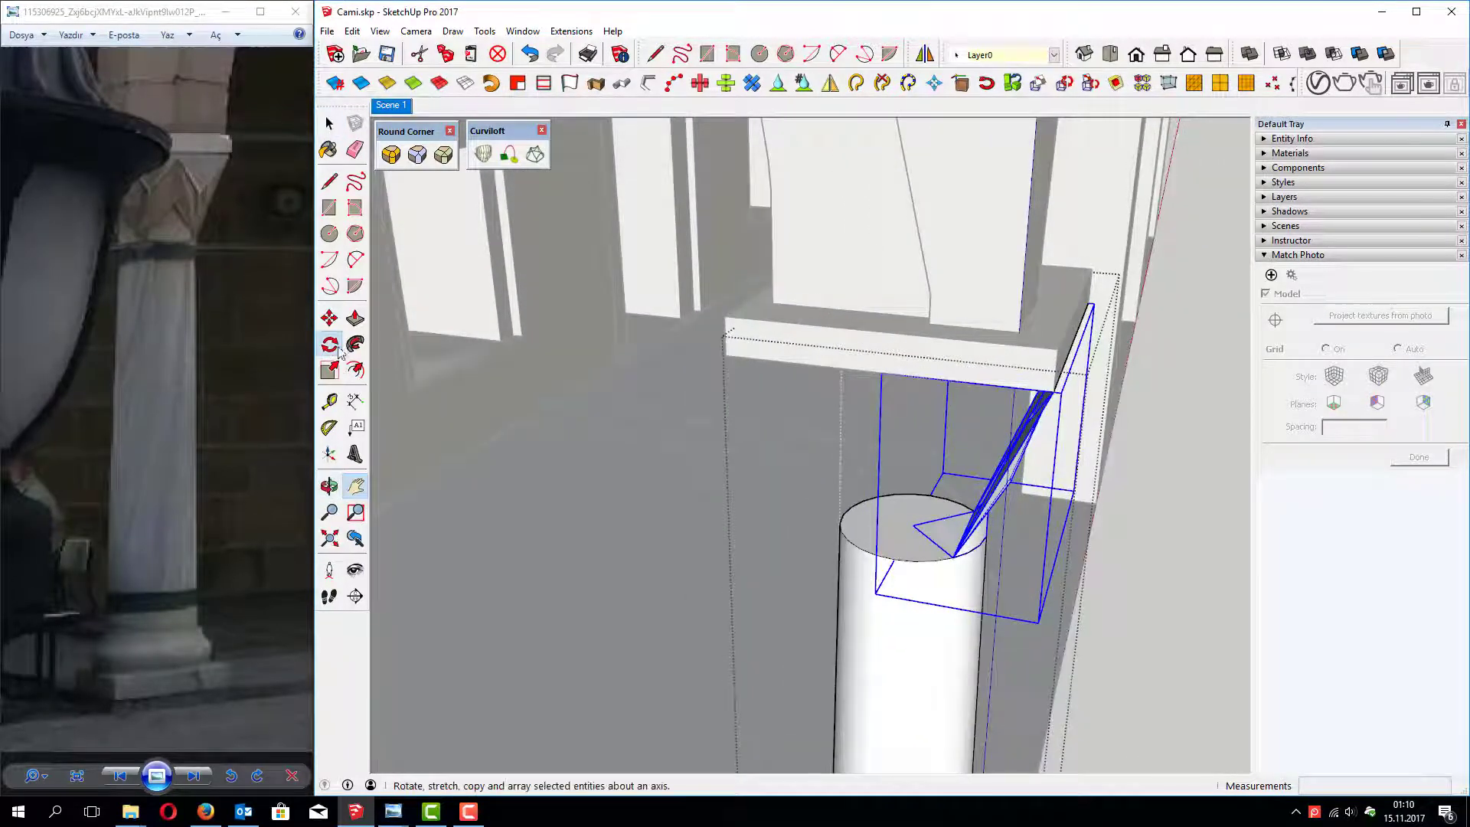
{"action": "left_click", "coordinate": [873, 524]}
{"action": "type", "text": "0"}
{"action": "key", "text": "Return"}
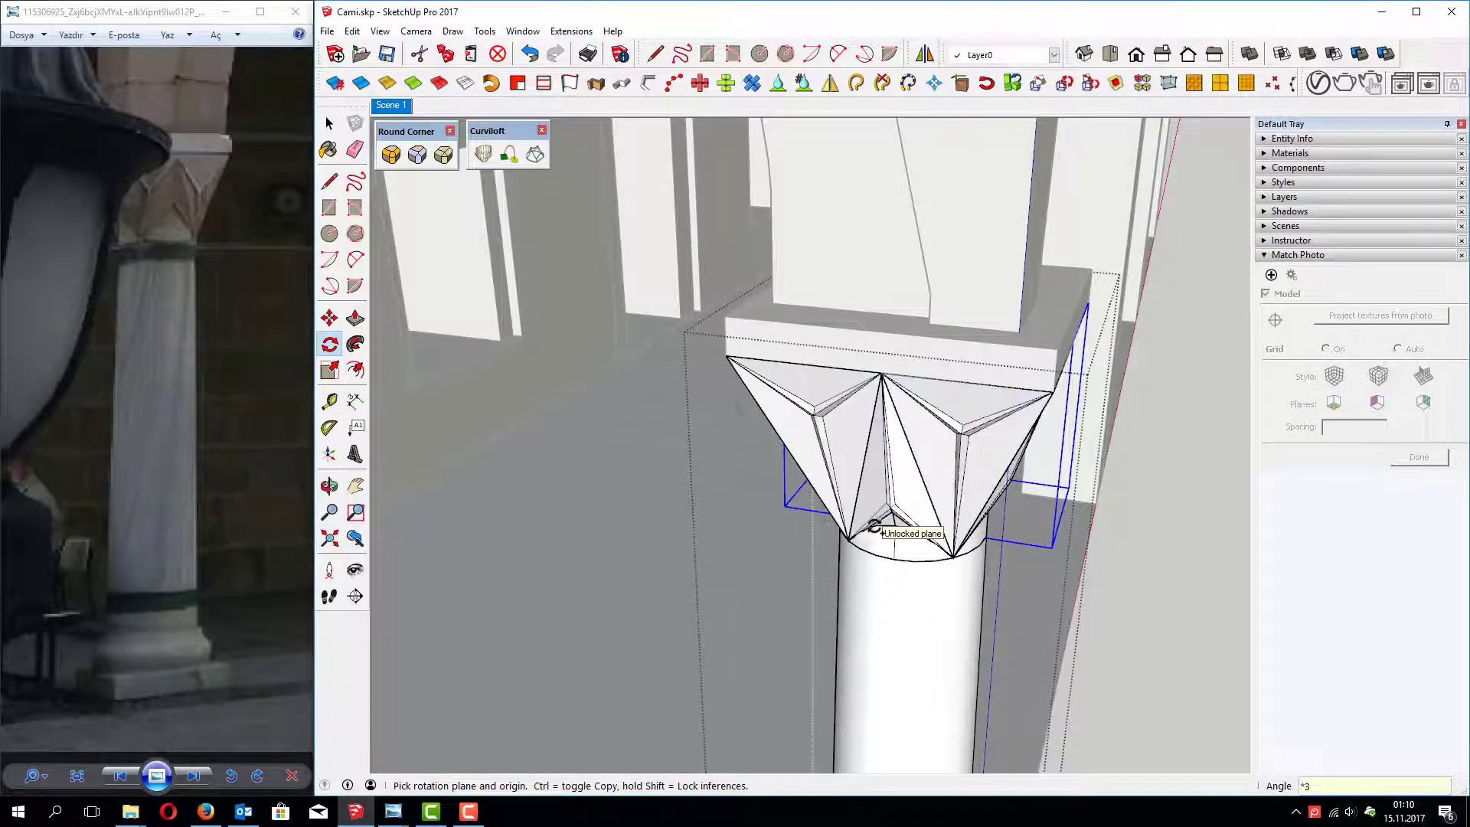
{"action": "key", "text": "space"}
{"action": "mouse_move", "coordinate": [881, 490]}
{"action": "middle_mouse_down"}
{"action": "mouse_move", "coordinate": [886, 444]}
{"action": "mouse_move", "coordinate": [692, 342]}
{"action": "mouse_move", "coordinate": [676, 255]}
{"action": "mouse_move", "coordinate": [690, 269]}
{"action": "middle_mouse_up"}
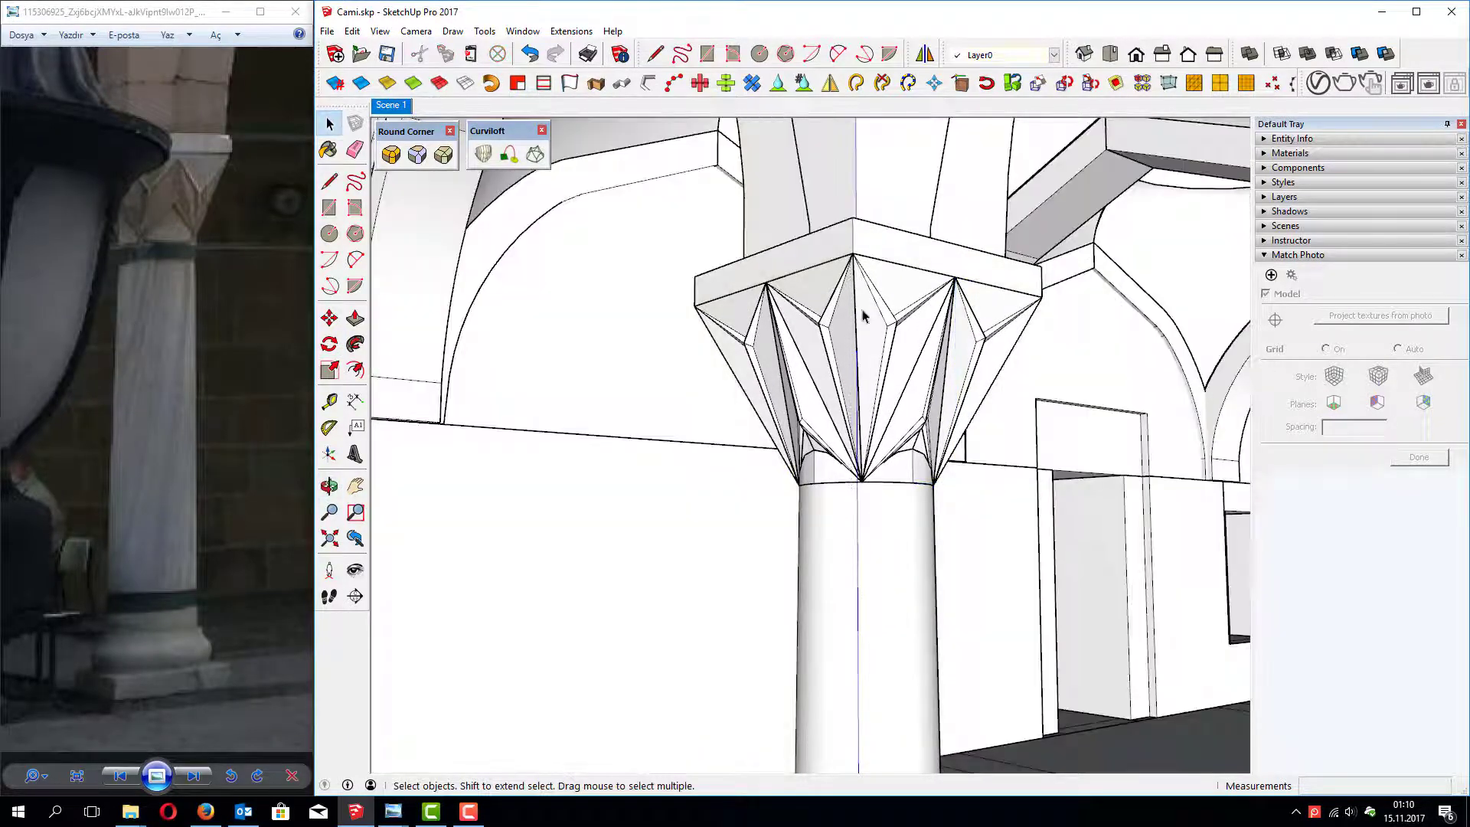
Step: Cut the slab above the capital and paste it in place inside the capital group
{"action": "left_click", "coordinate": [864, 311]}
{"action": "left_click", "coordinate": [816, 255]}
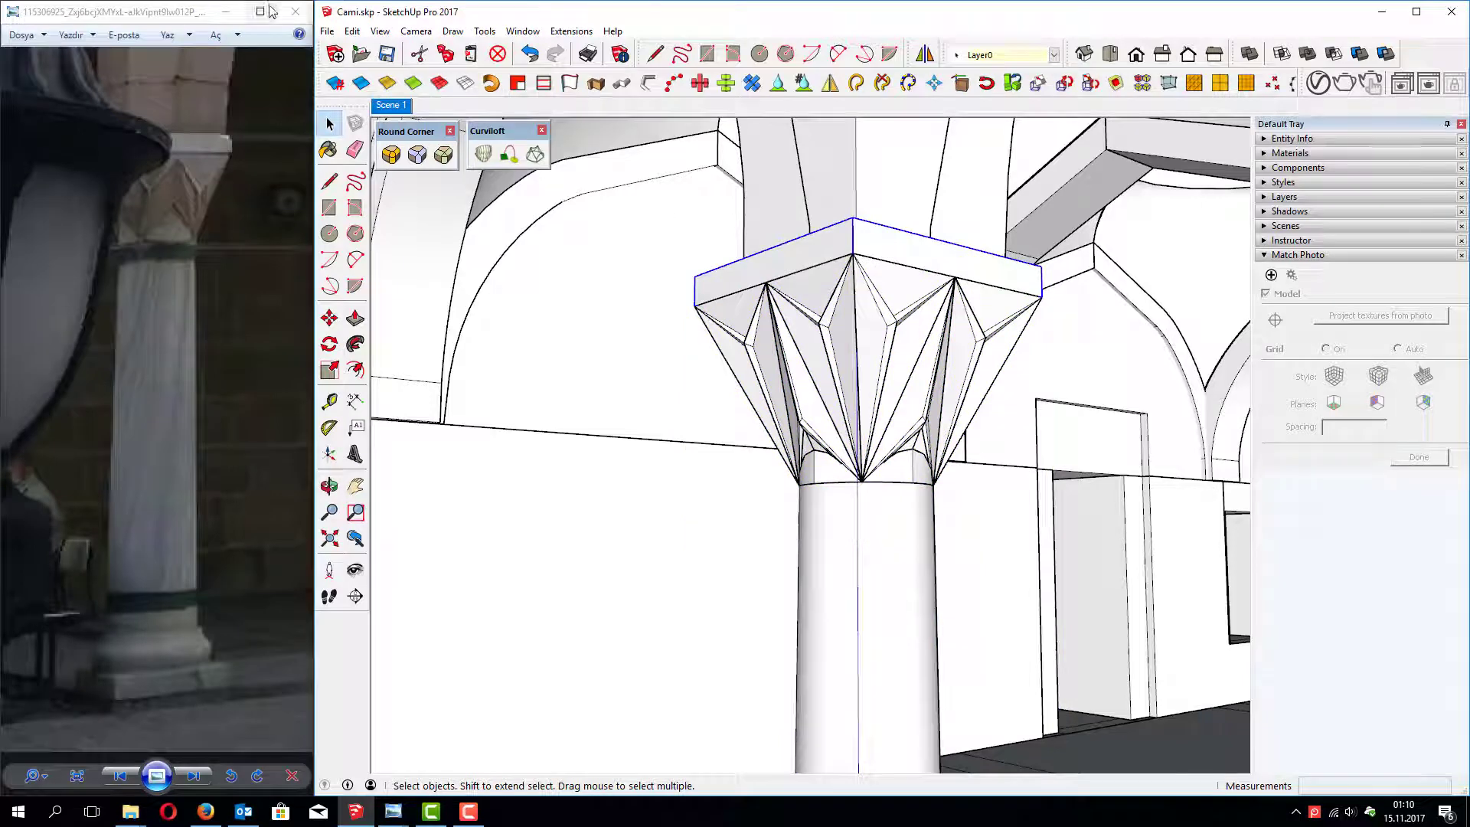
{"action": "left_click", "coordinate": [360, 34]}
{"action": "left_click", "coordinate": [402, 90]}
{"action": "double_click", "coordinate": [754, 297]}
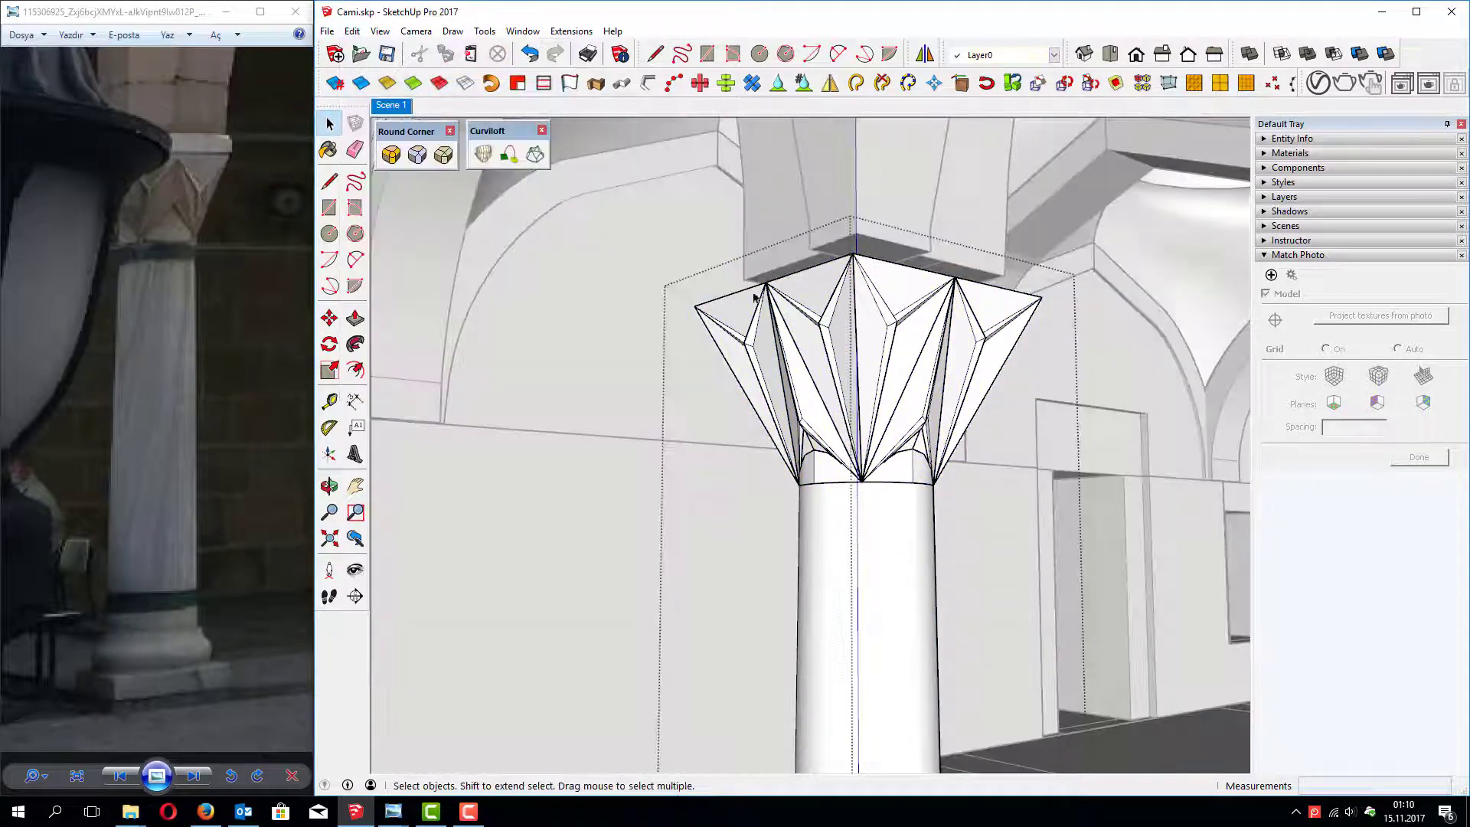
{"action": "left_click", "coordinate": [360, 34]}
{"action": "left_click", "coordinate": [443, 141]}
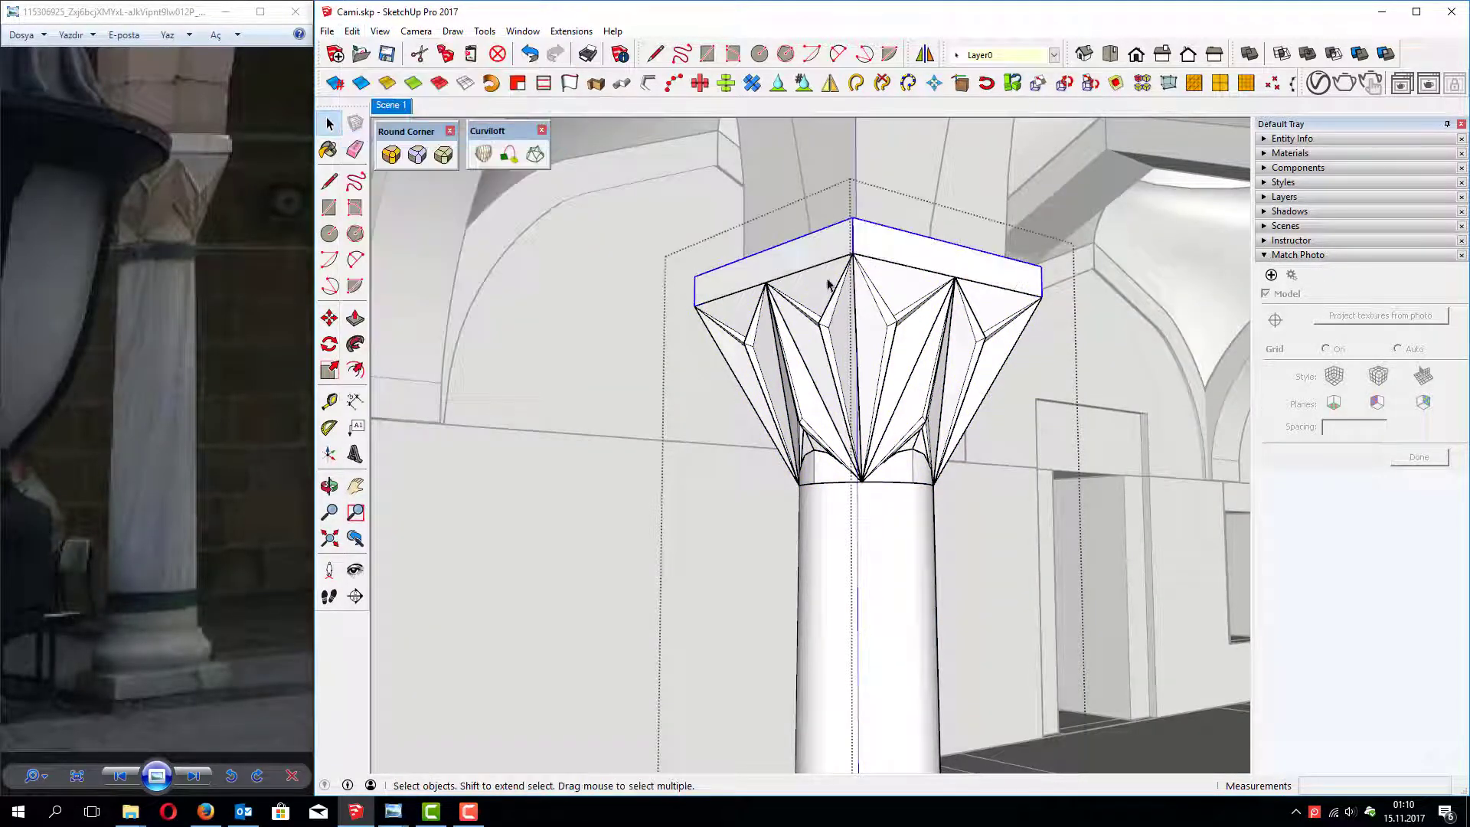
Step: Select the finished column and zoom out to view it within the arcade
{"action": "scroll", "coordinate": [722, 226], "scroll_direction": "down", "scroll_amount": 3}
{"action": "scroll", "coordinate": [721, 226], "scroll_direction": "down", "scroll_amount": 3}
{"action": "mouse_move", "coordinate": [803, 378]}
{"action": "middle_mouse_down"}
{"action": "mouse_move", "coordinate": [788, 475]}
{"action": "mouse_move", "coordinate": [823, 637]}
{"action": "mouse_move", "coordinate": [958, 582]}
{"action": "mouse_move", "coordinate": [994, 583]}
{"action": "middle_mouse_up"}
{"action": "left_click", "coordinate": [789, 475]}
{"action": "scroll", "coordinate": [823, 637], "scroll_direction": "down", "scroll_amount": 3}
{"action": "scroll", "coordinate": [1006, 564], "scroll_direction": "up", "scroll_amount": 3}
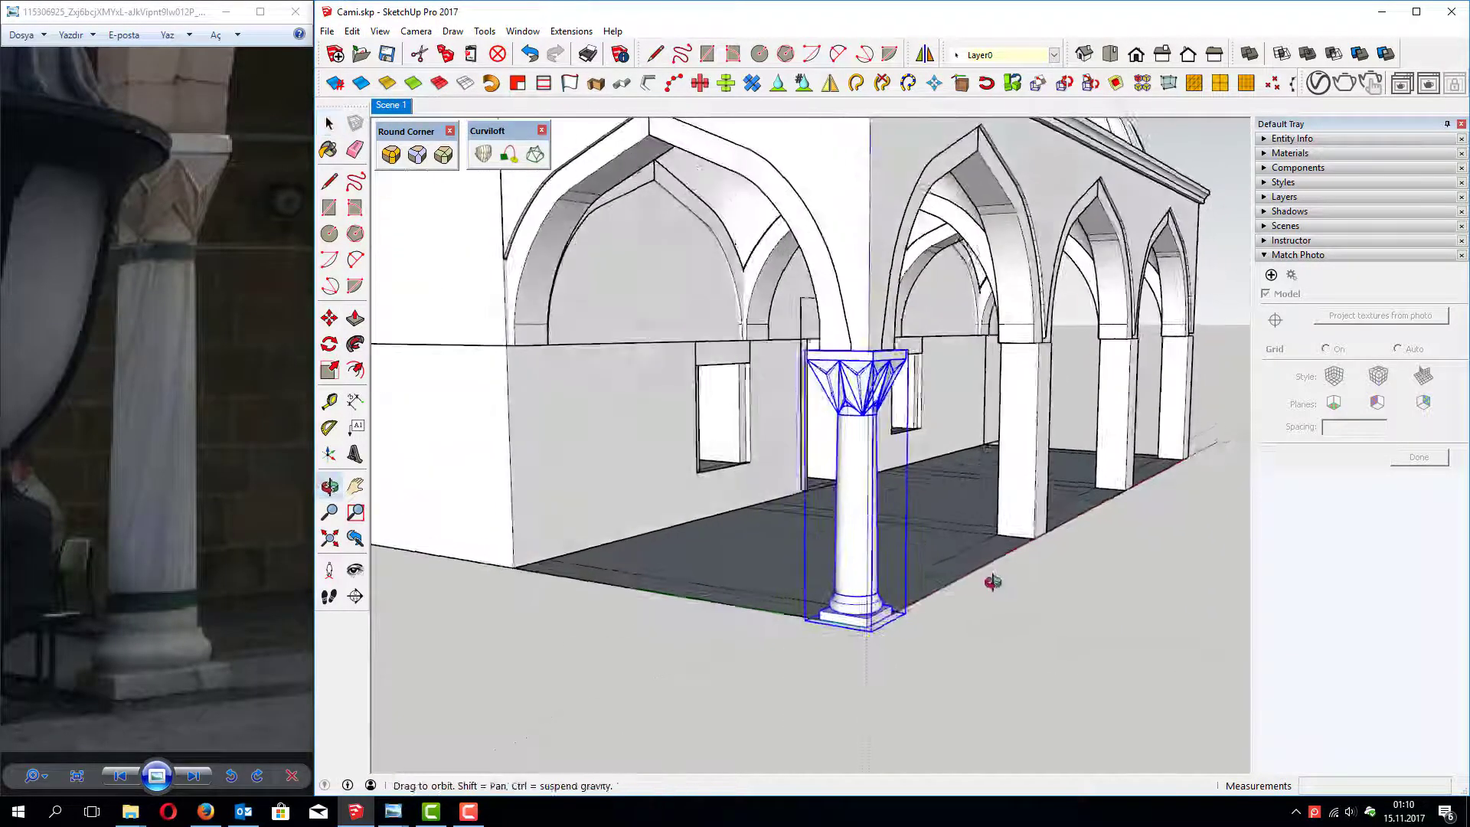
{"action": "scroll", "coordinate": [848, 515], "scroll_direction": "up", "scroll_amount": 2}
{"action": "middle_click_drag", "start_coordinate": [849, 515], "coordinate": [778, 545], "text": "shift"}
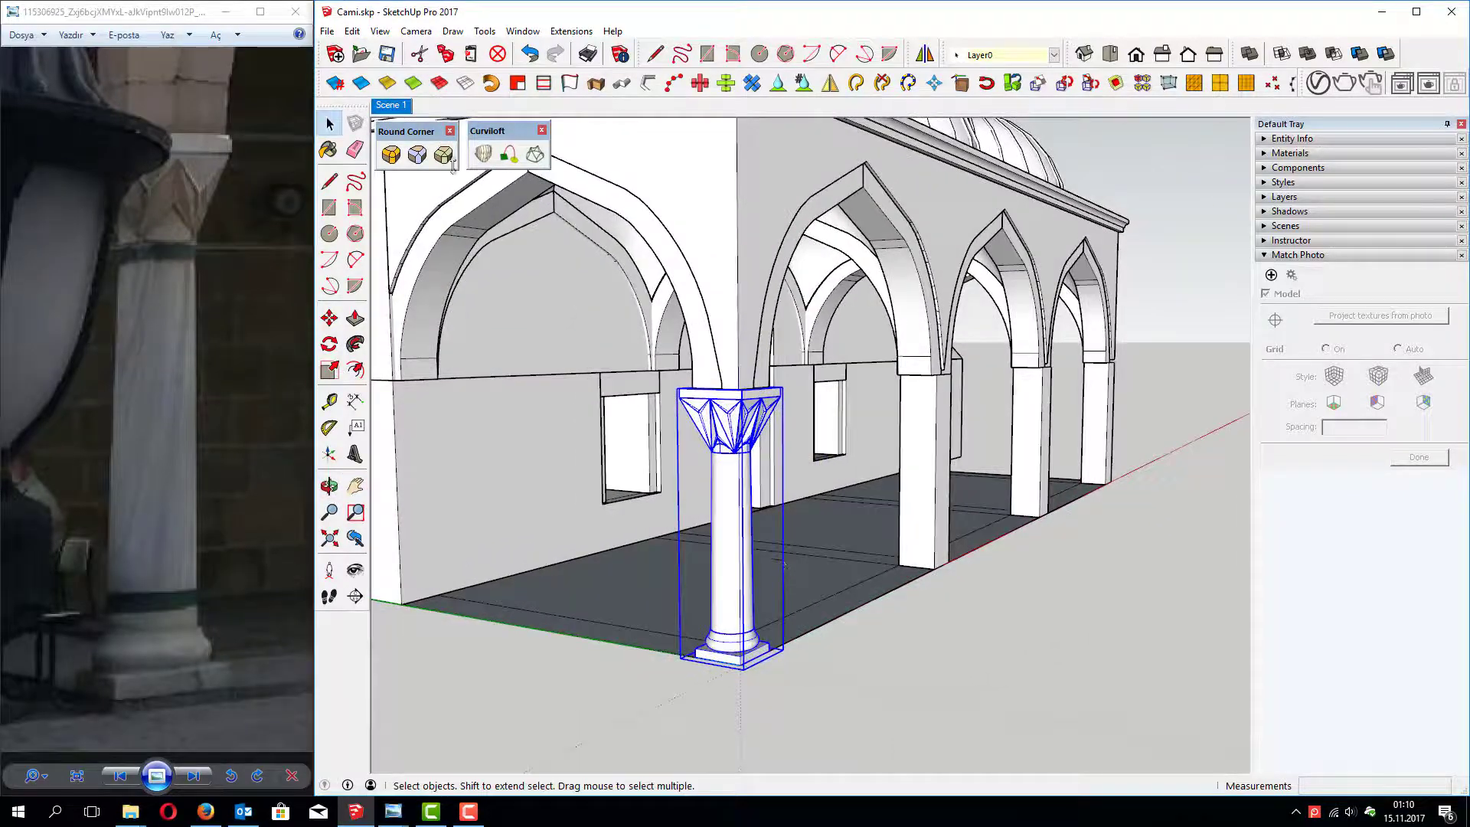
Step: Unhide all geometry and cut the finished capital column to the clipboard
{"action": "left_click", "coordinate": [354, 32]}
{"action": "mouse_move", "coordinate": [460, 251]}
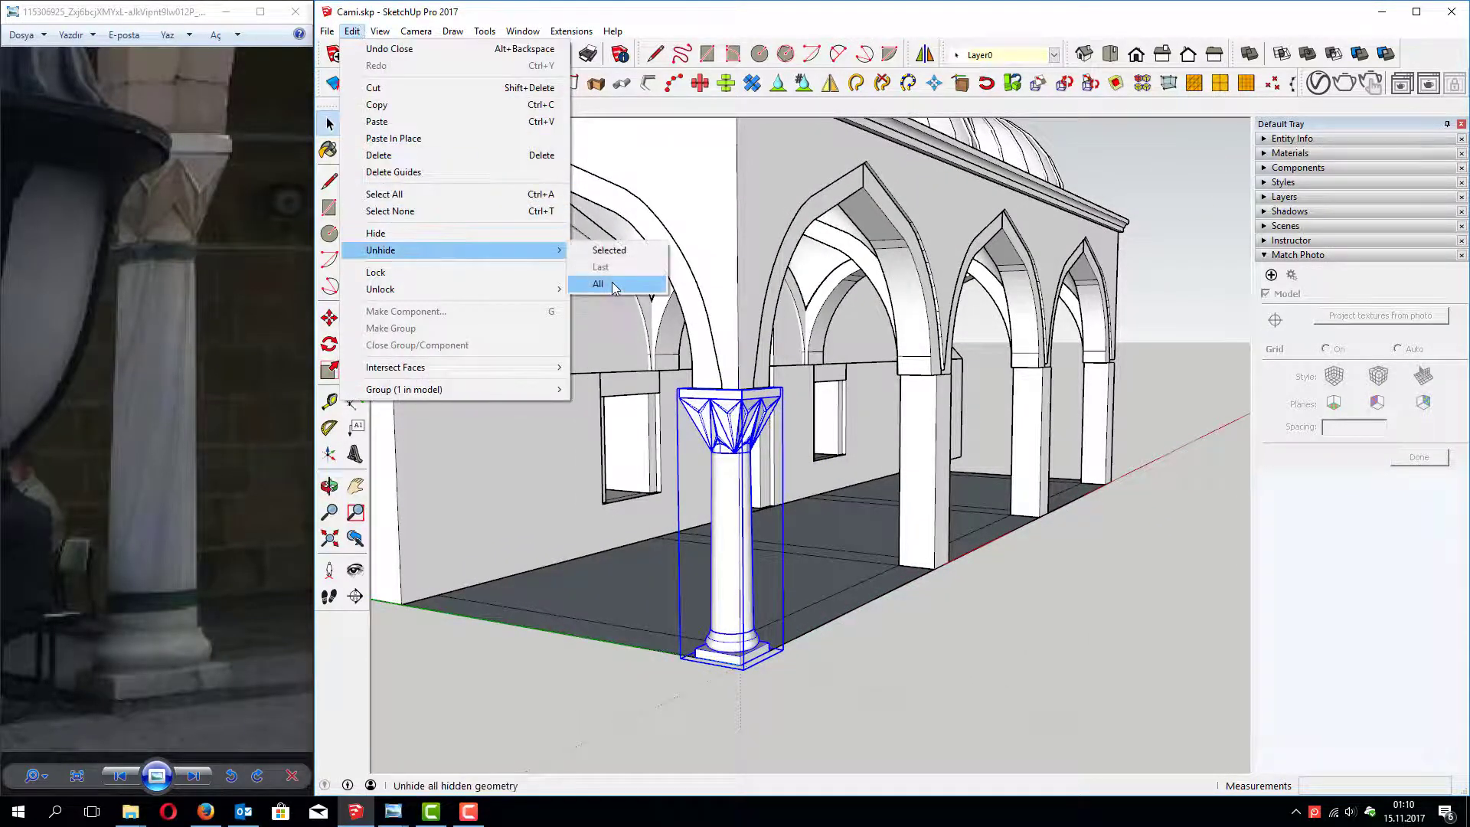
{"action": "left_click", "coordinate": [608, 277]}
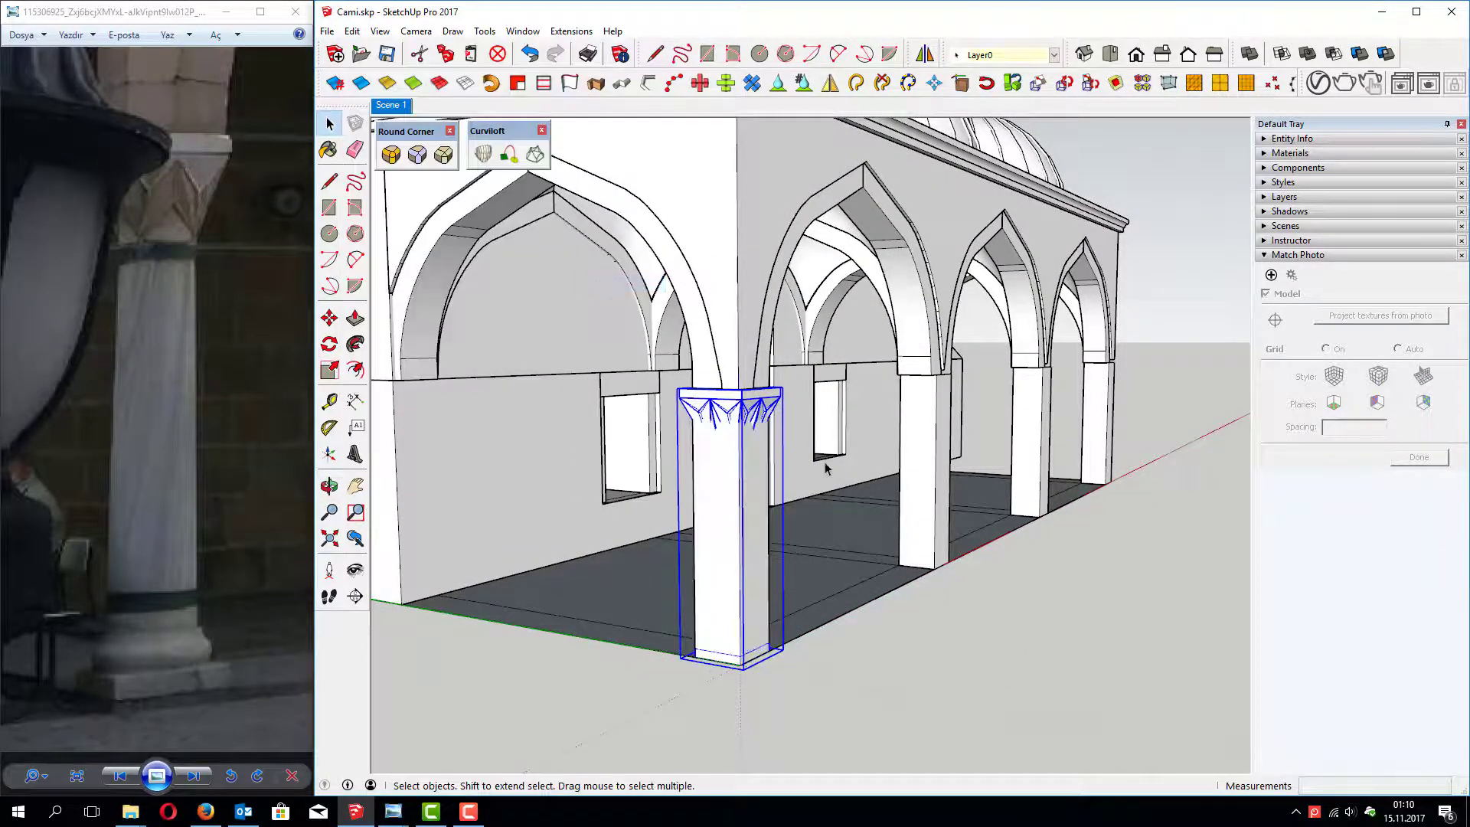
{"action": "left_click", "coordinate": [352, 32]}
{"action": "left_click", "coordinate": [386, 106]}
Step: Replace the square pillar component's contents with the pasted-in-place column, then show Scene 1
{"action": "double_click", "coordinate": [733, 422]}
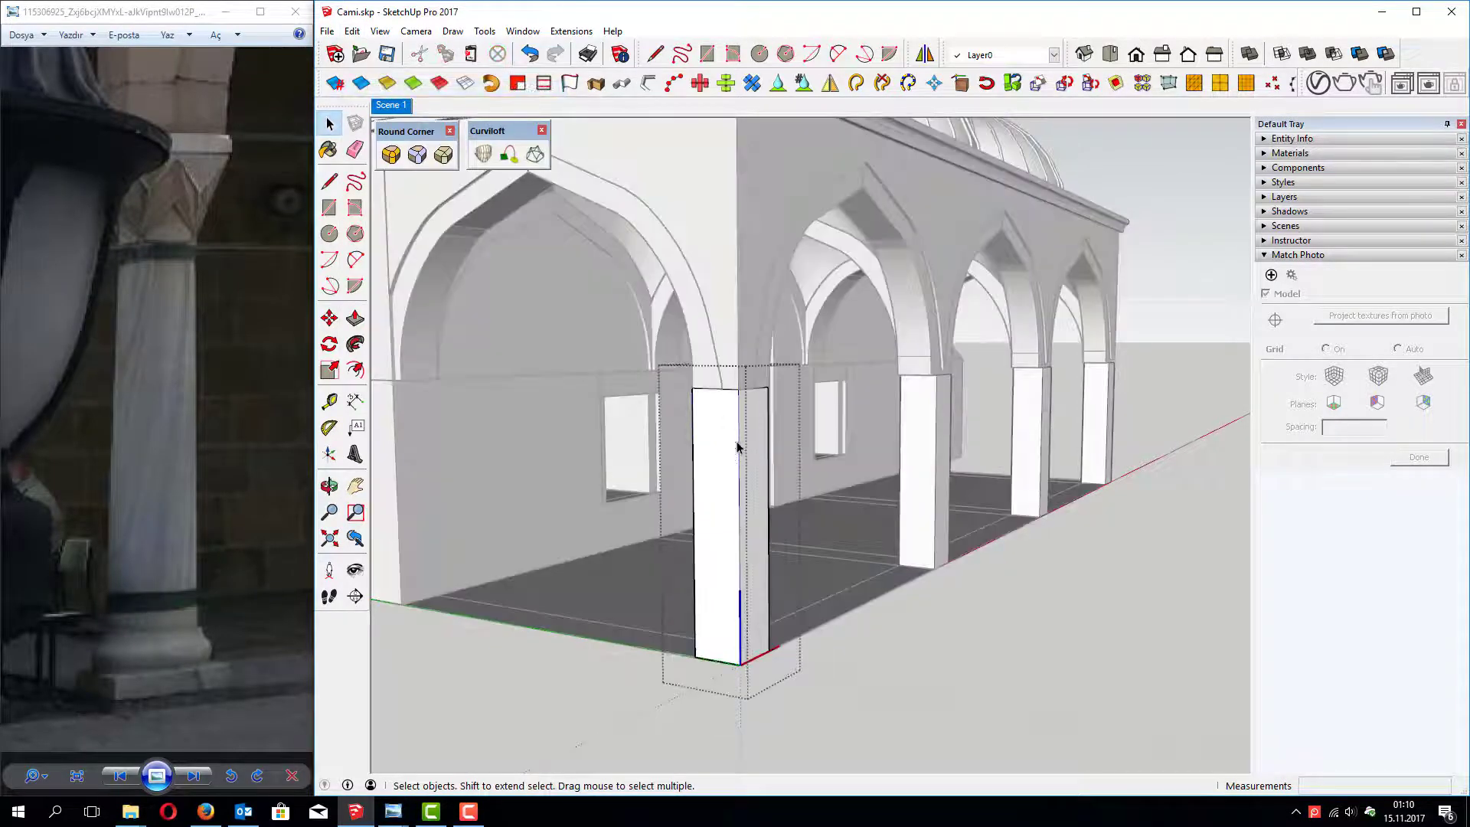
{"action": "key", "text": "Delete"}
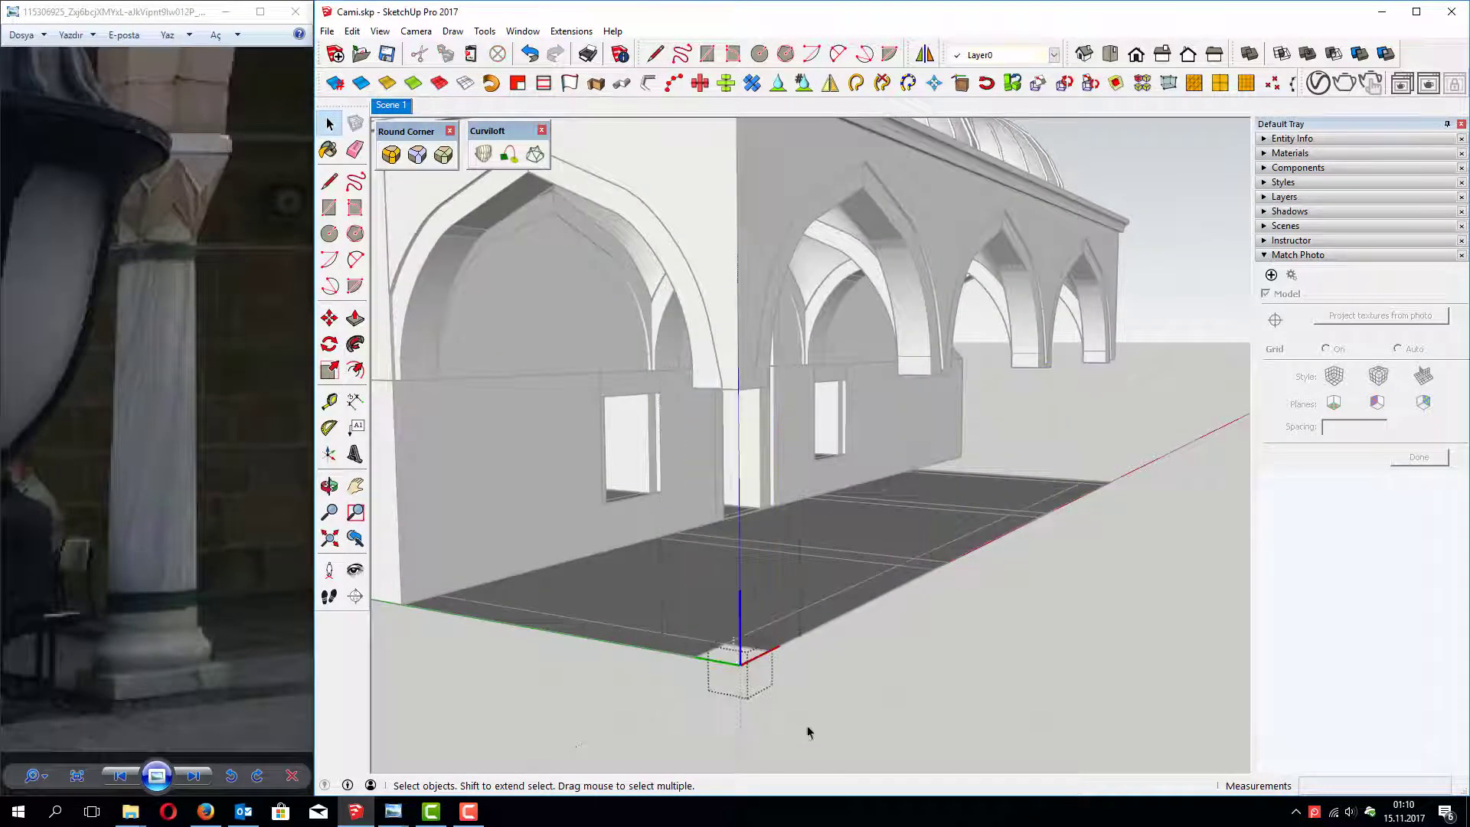
{"action": "left_click", "coordinate": [352, 31]}
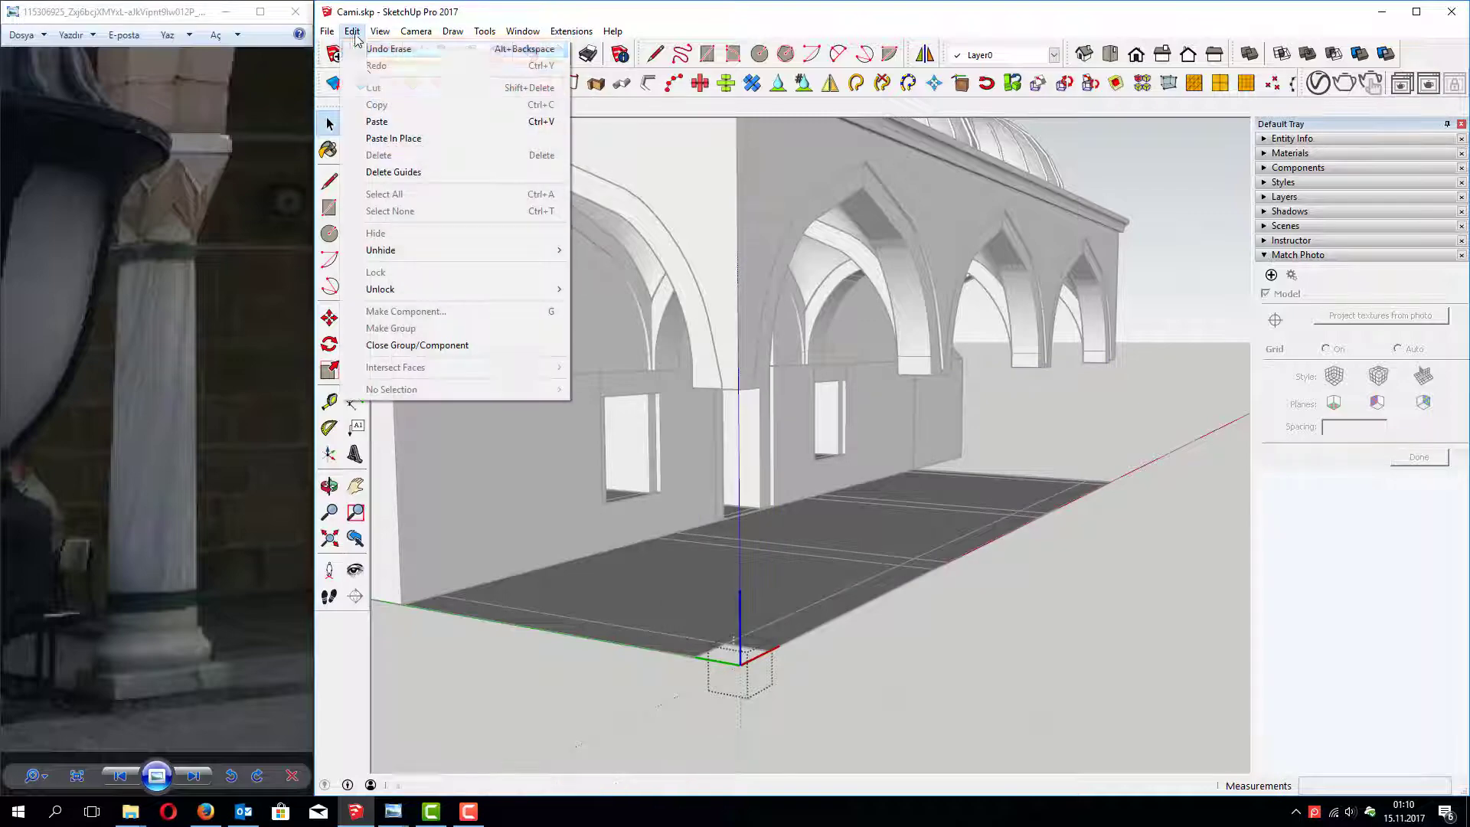
{"action": "left_click", "coordinate": [379, 154]}
{"action": "left_click", "coordinate": [887, 630]}
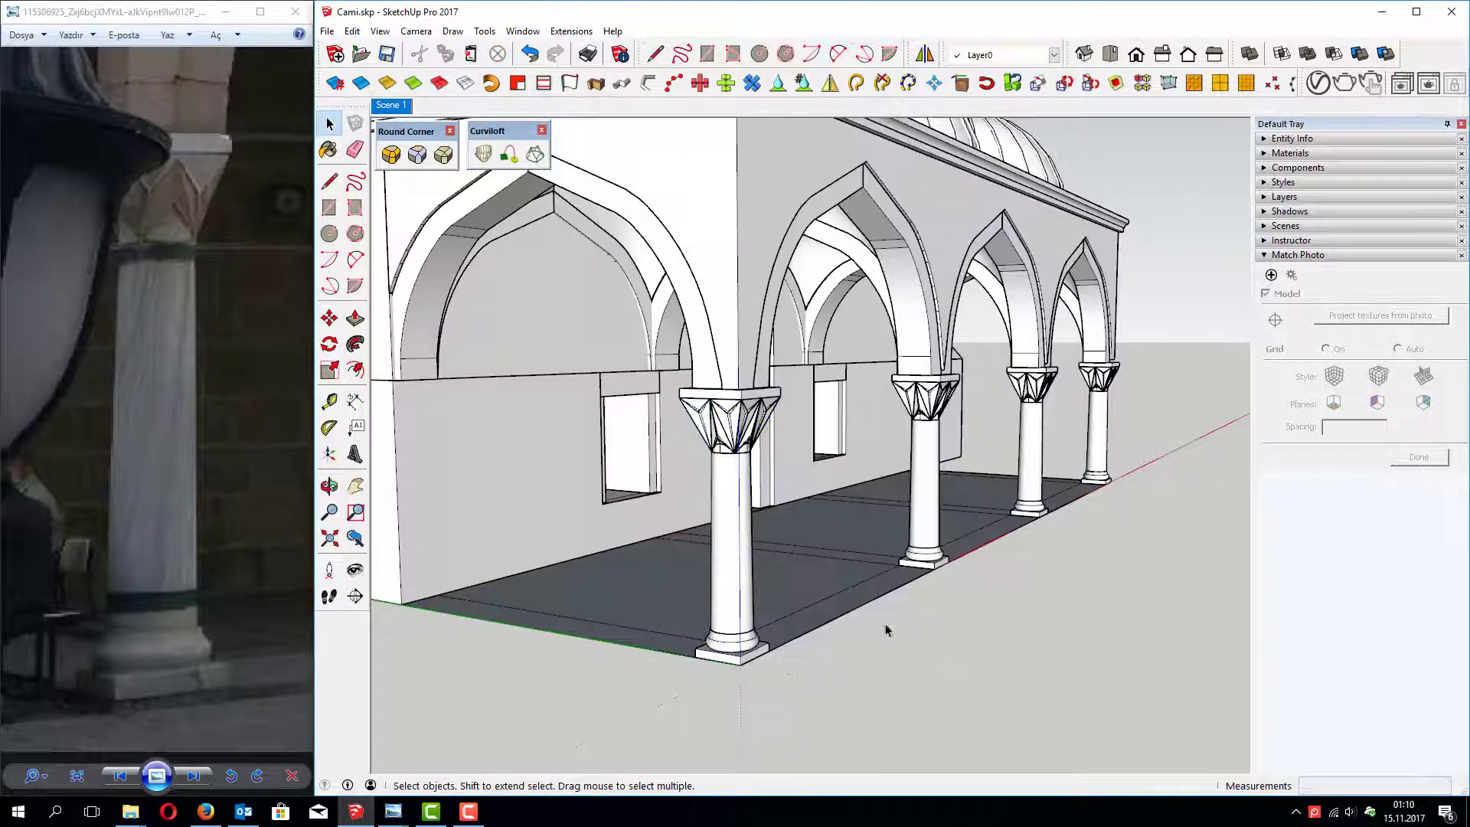
{"action": "left_click", "coordinate": [390, 107]}
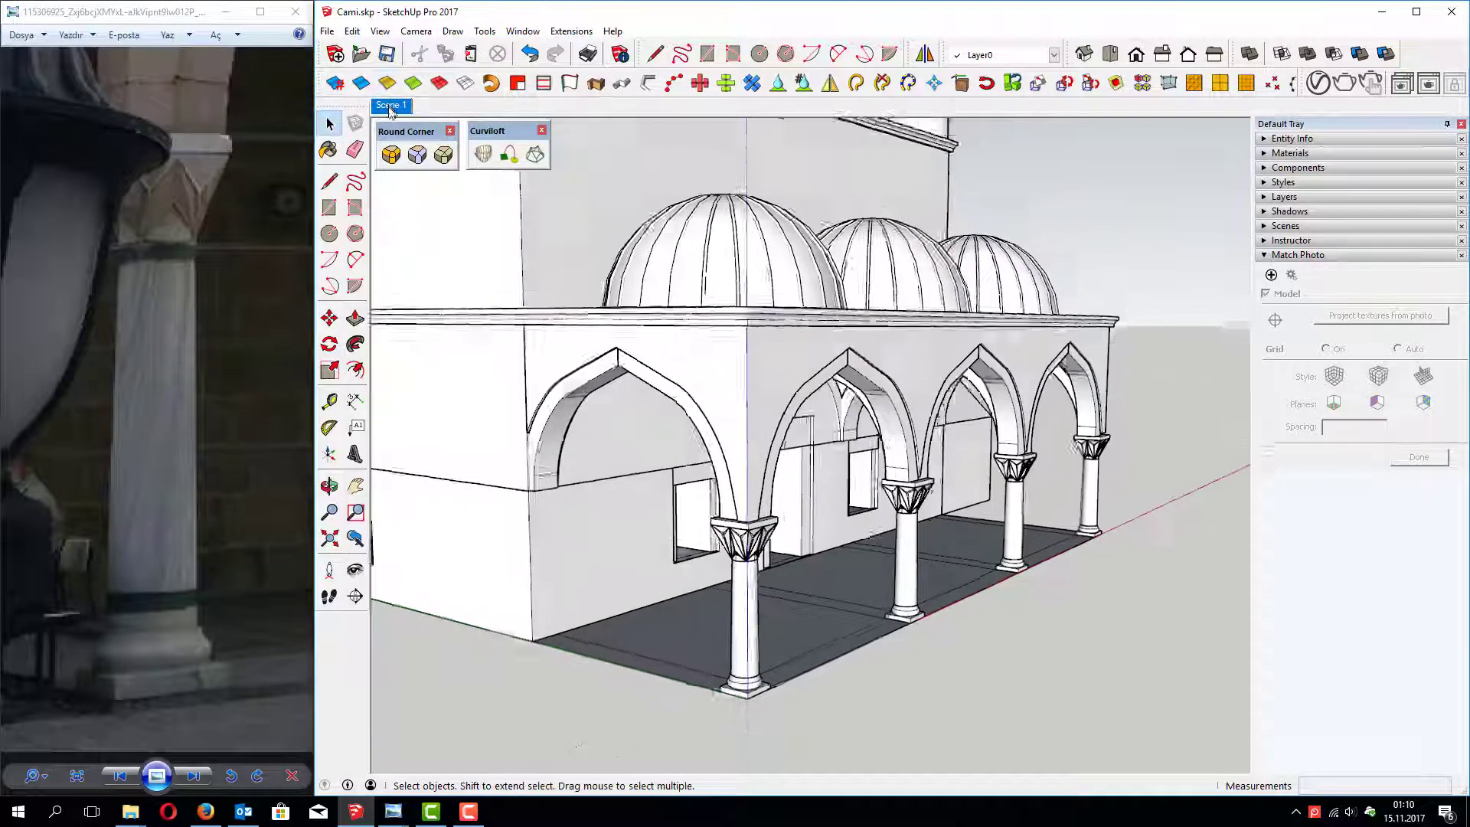